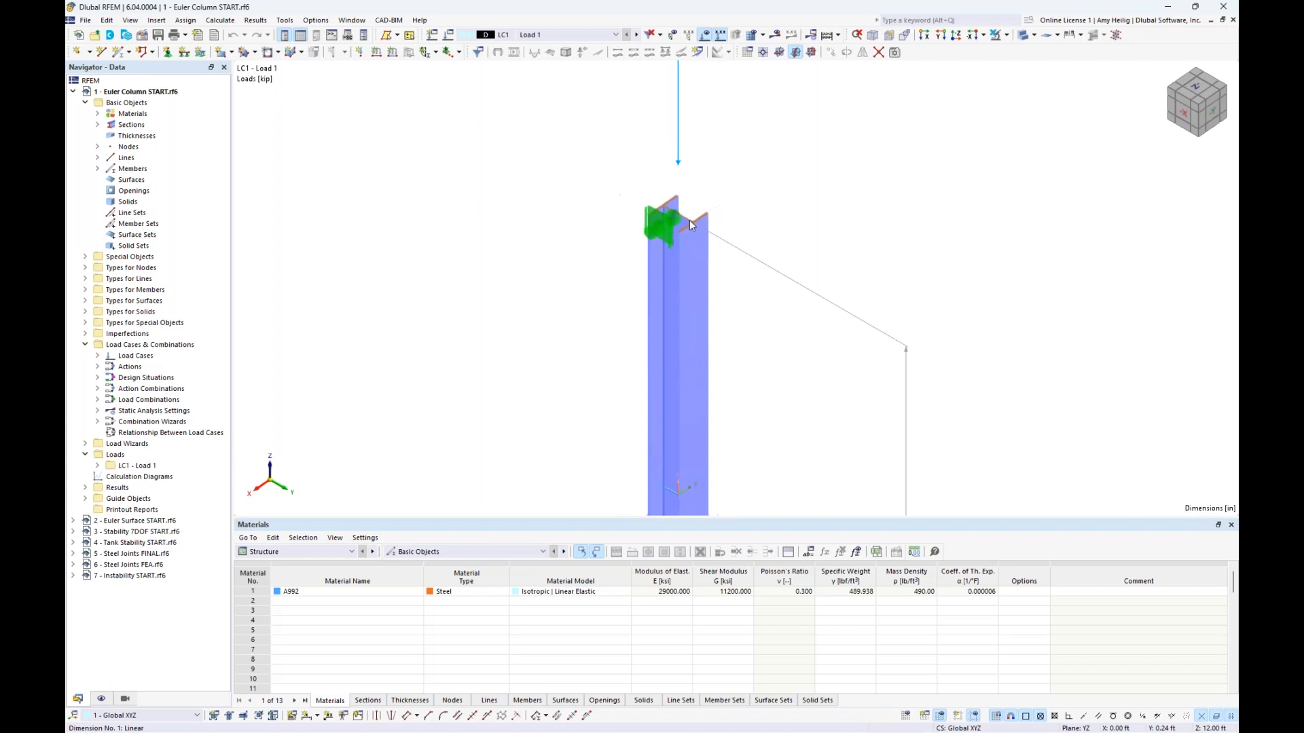
# Activate the Structure Stability add-on in the base data of the Euler Column START model
pyautogui.moveTo(740, 351); pyautogui.dragTo(686, 301, button='middle')
pyautogui.scroll(-3, 738, 299)
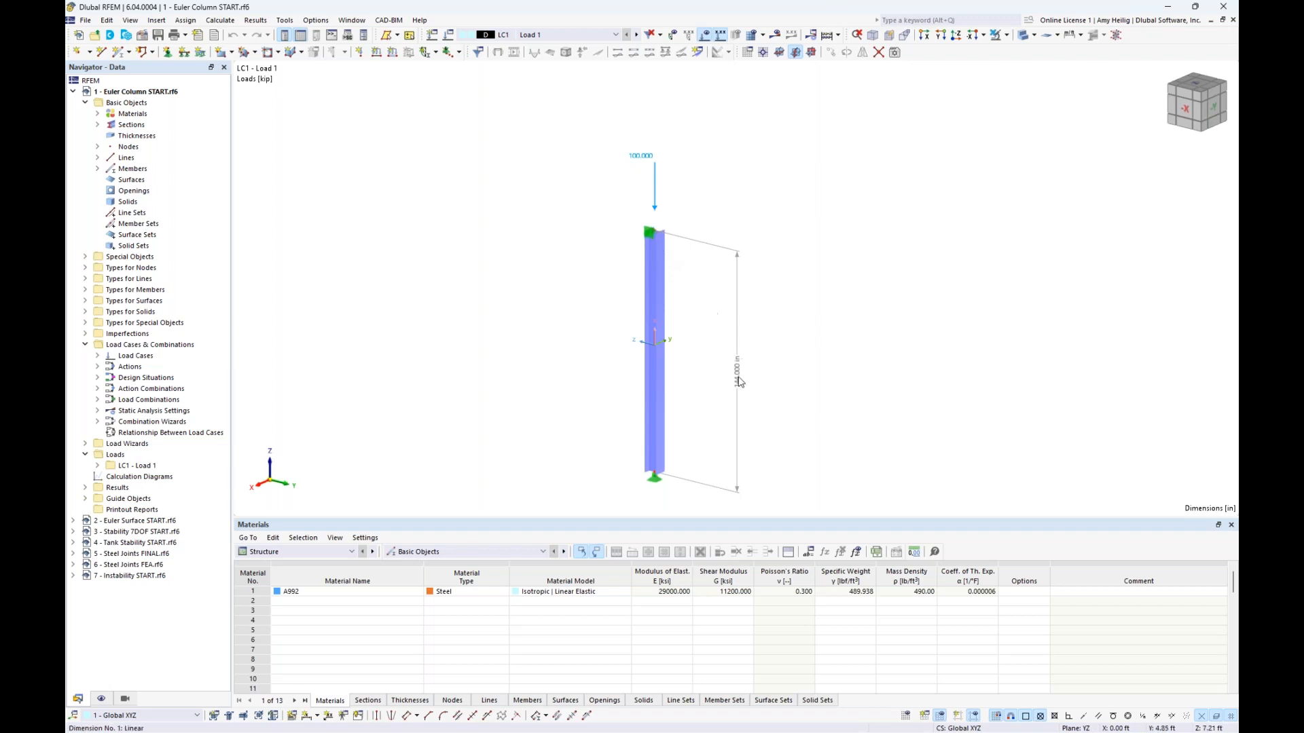
pyautogui.moveTo(738, 400)
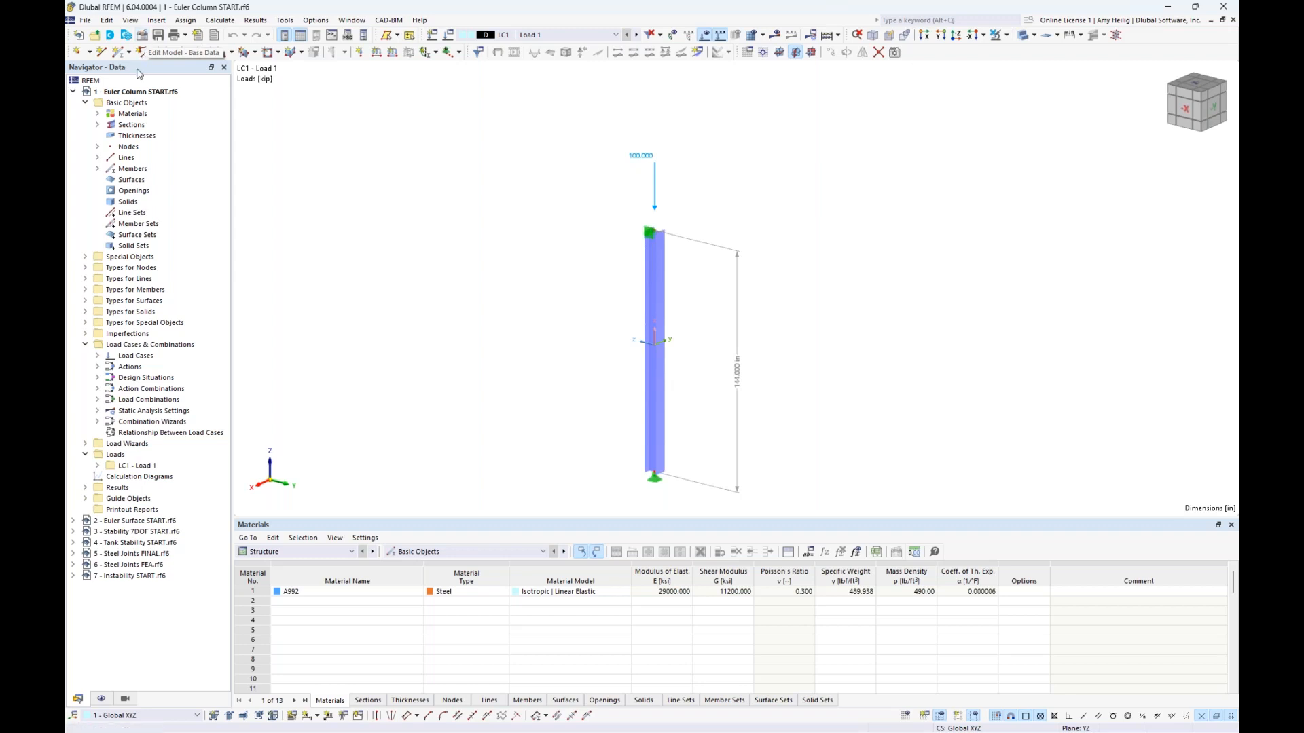
pyautogui.rightClick(134, 97)
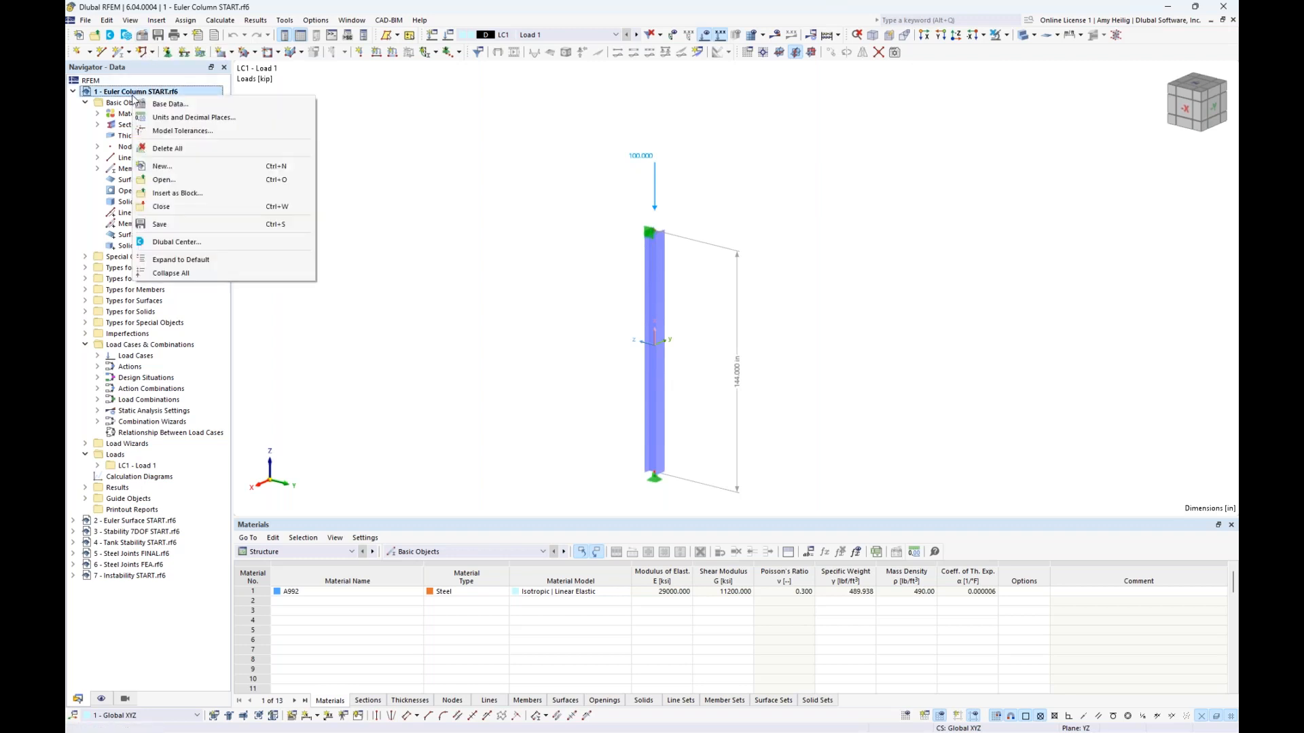
pyautogui.click(168, 103)
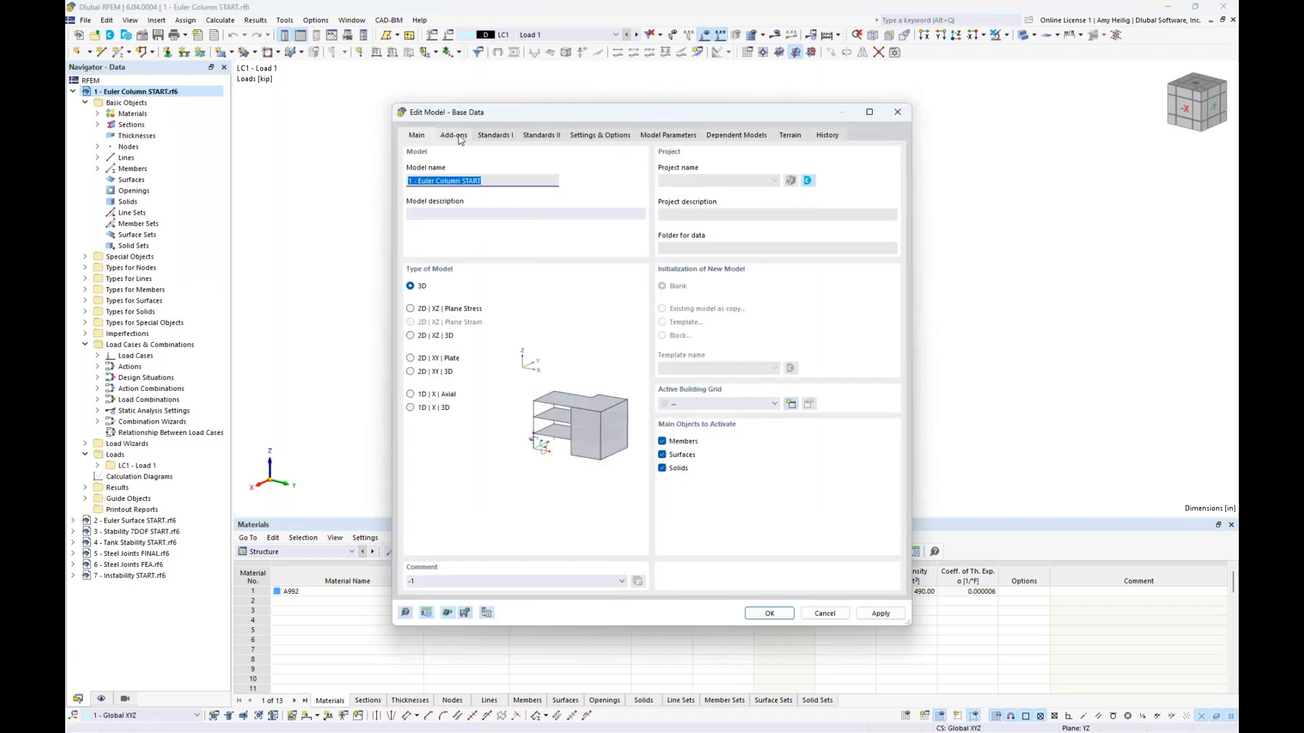
pyautogui.click(457, 137)
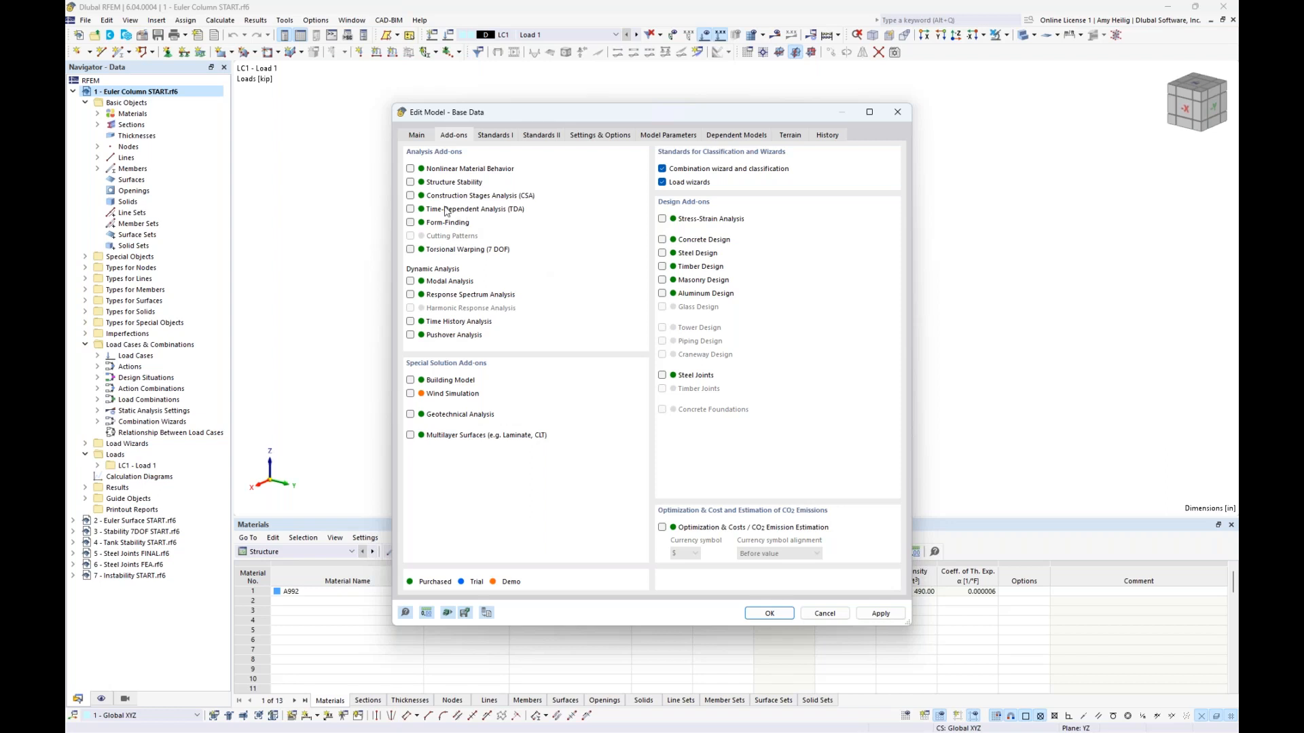
pyautogui.click(410, 182)
pyautogui.click(784, 619)
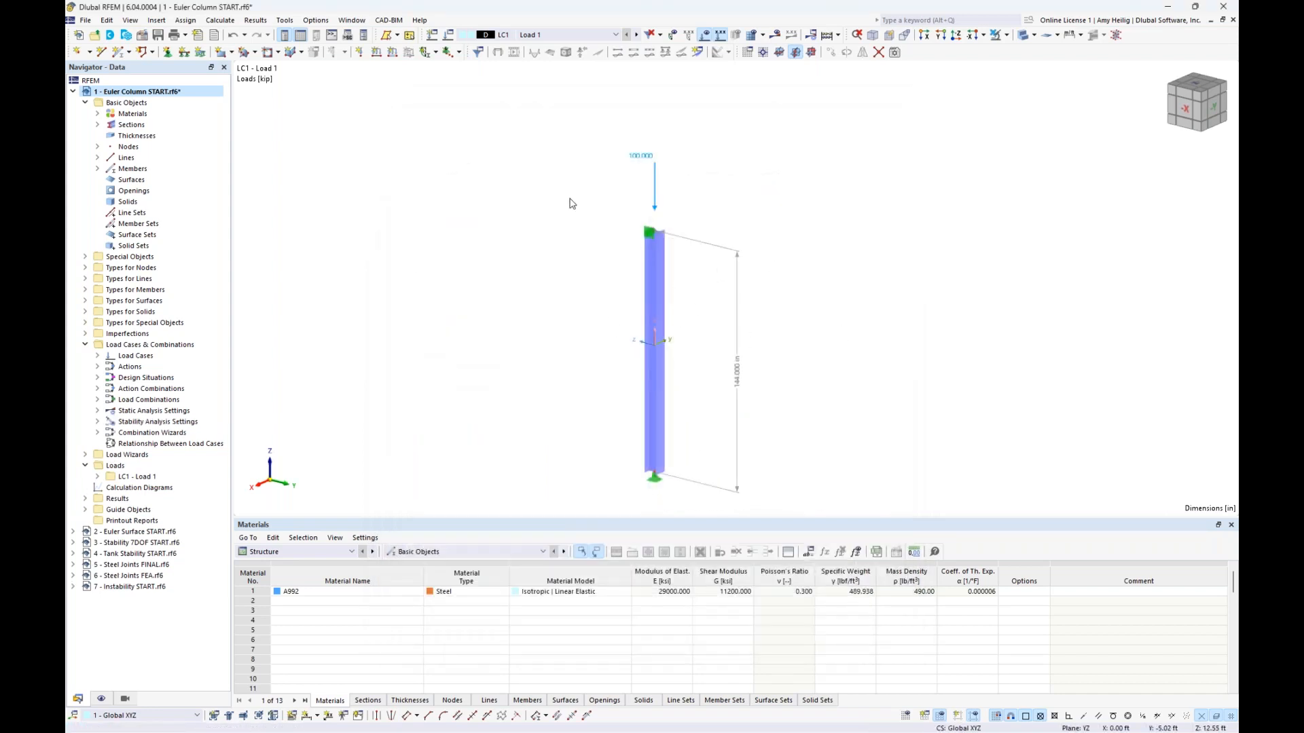
# Enable the critical load calculation with the Structure Stability add-on for load case LC1
pyautogui.click(449, 38)
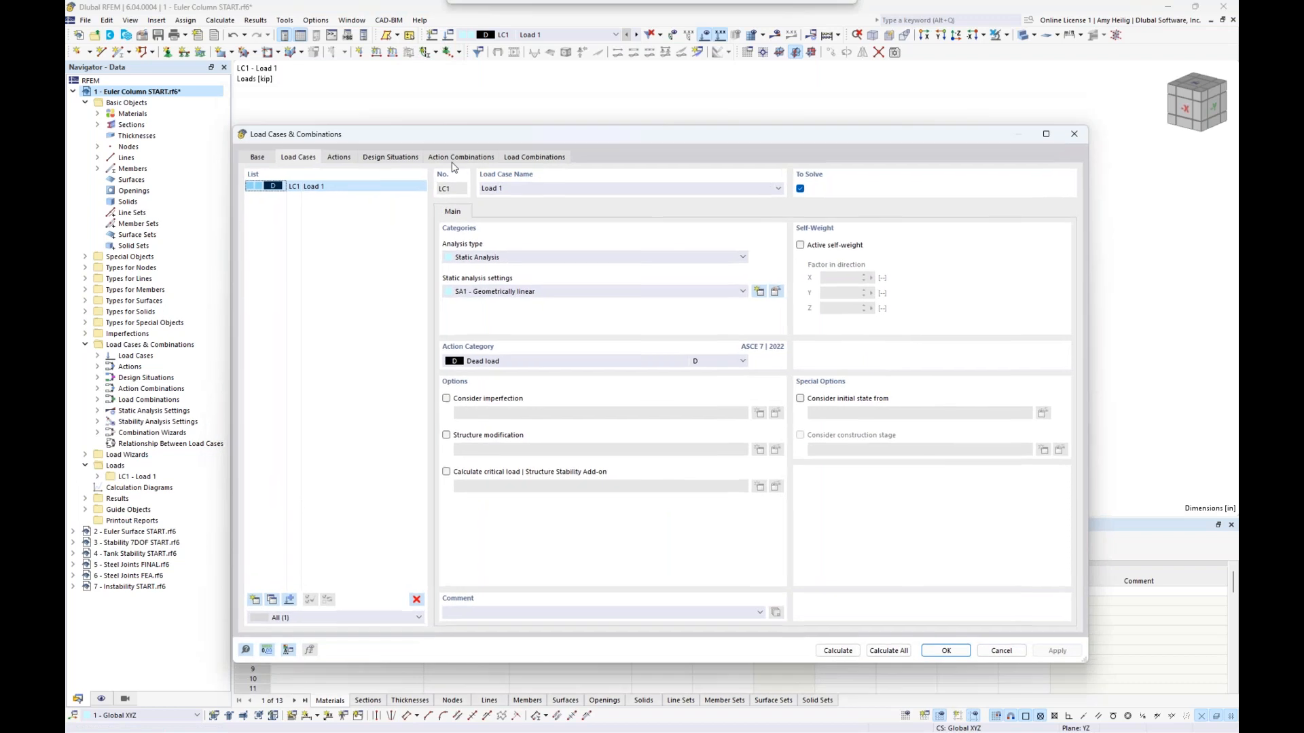
pyautogui.moveTo(431, 115); pyautogui.dragTo(456, 305)
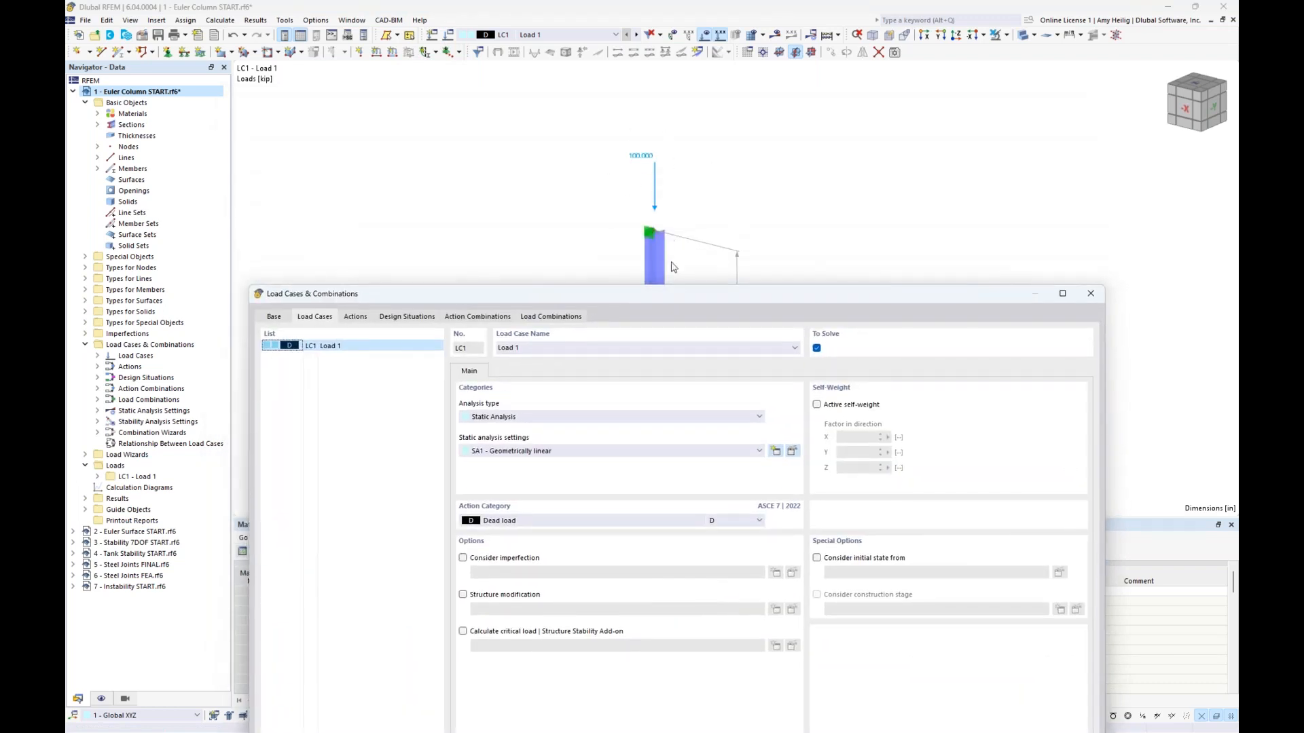
pyautogui.moveTo(673, 296); pyautogui.dragTo(690, 109)
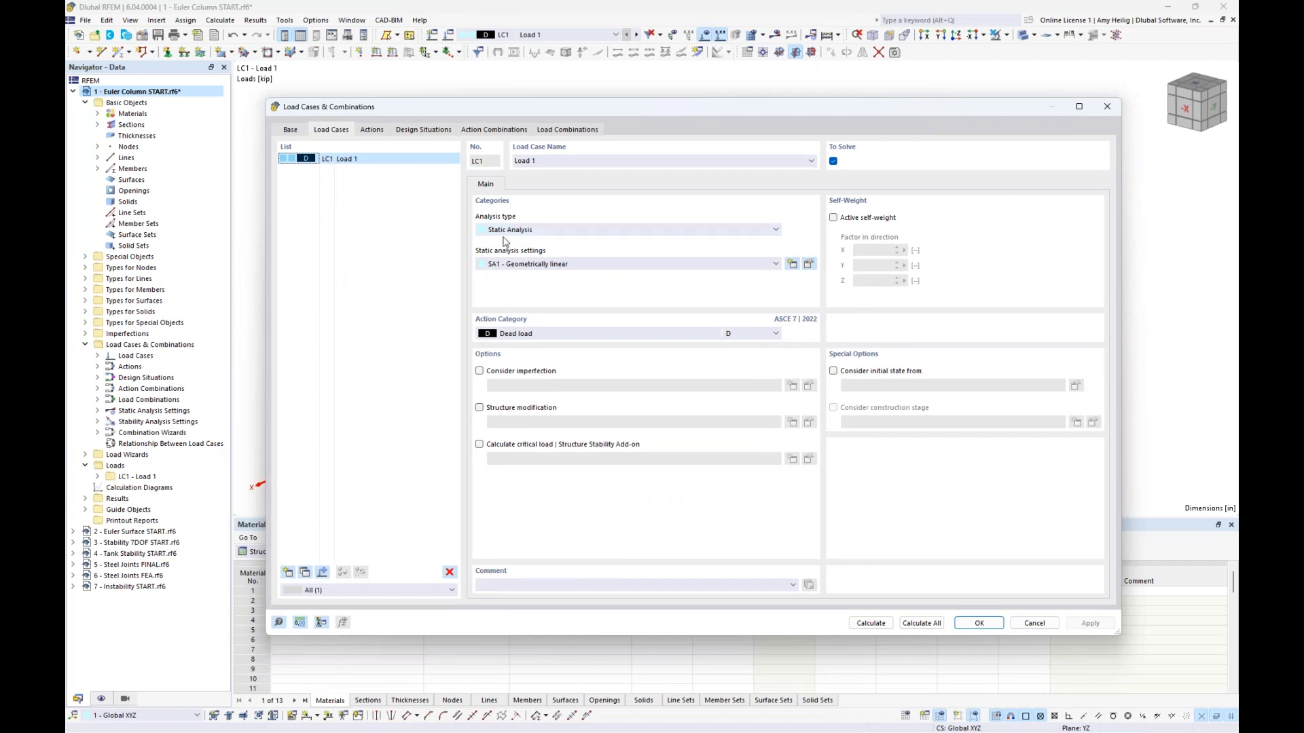
pyautogui.click(479, 445)
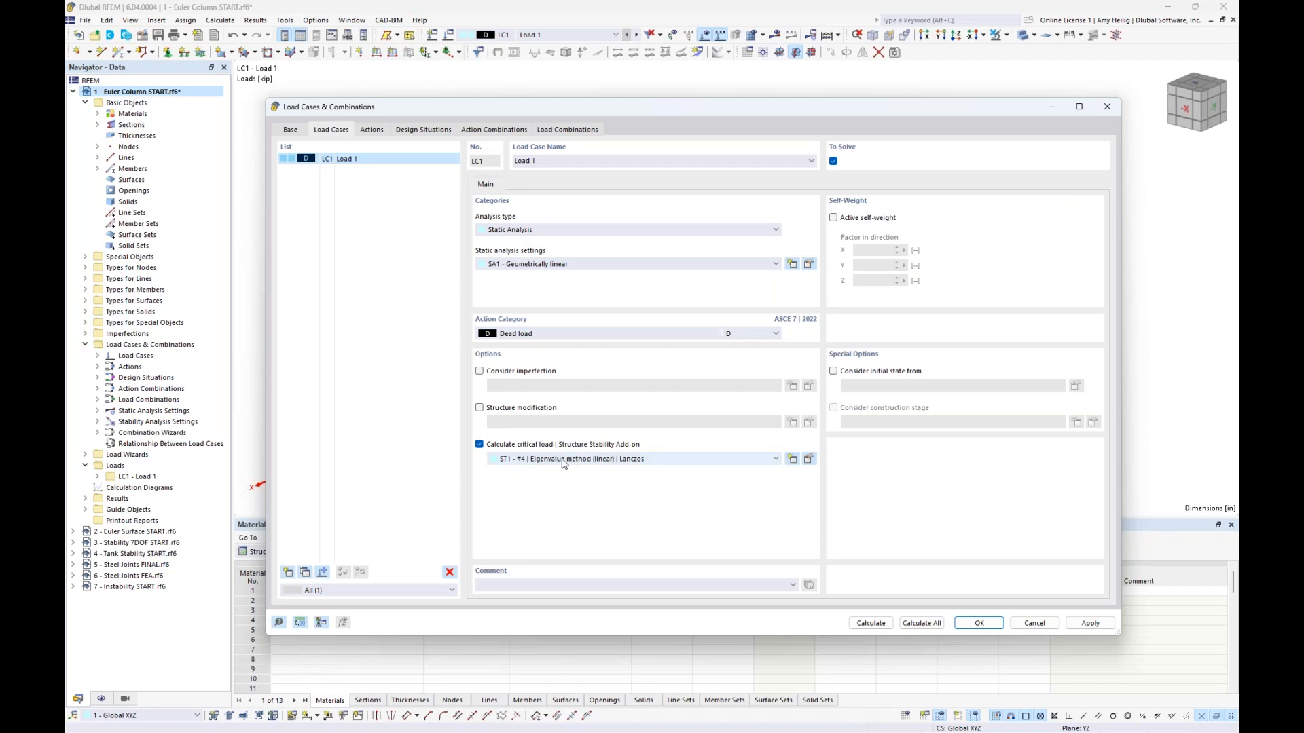
# Review stability analysis settings ST1 and ST2, comparing their analysis type and number of lowest eigenvalues, and keep ST1 for LC1
pyautogui.click(808, 459)
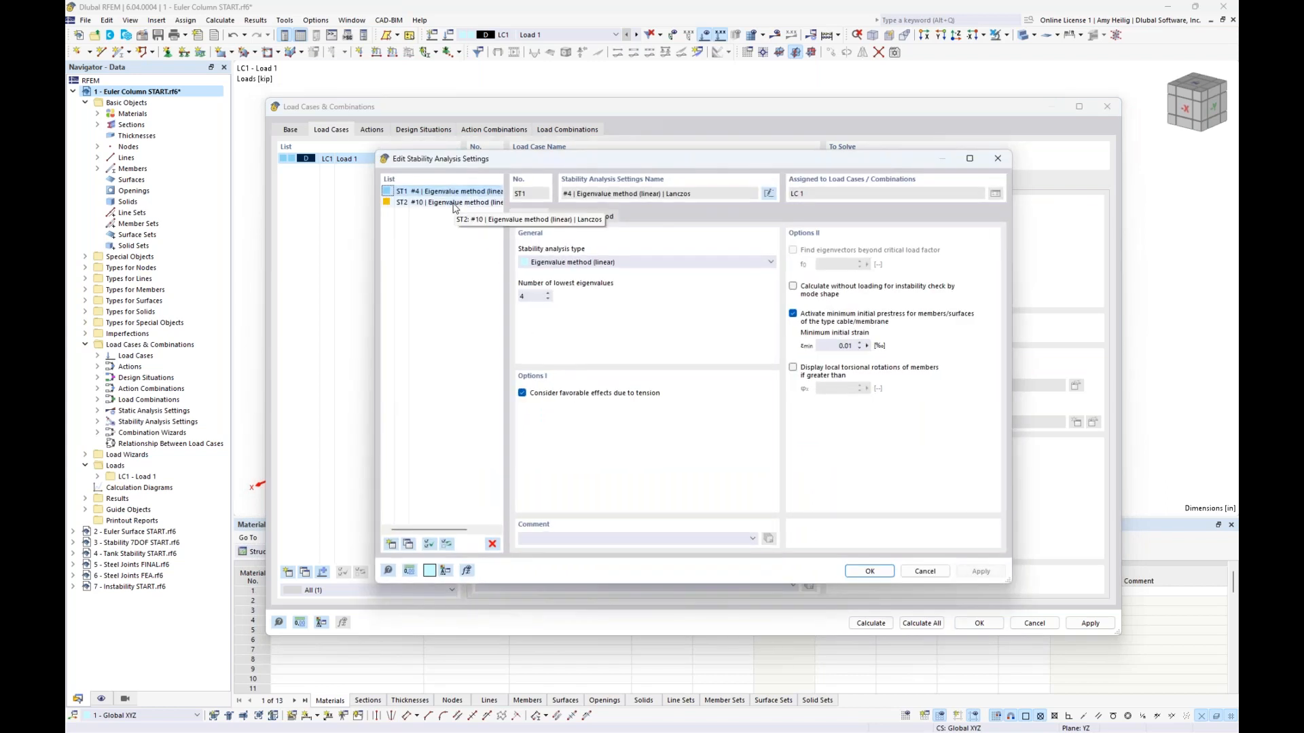
pyautogui.click(594, 265)
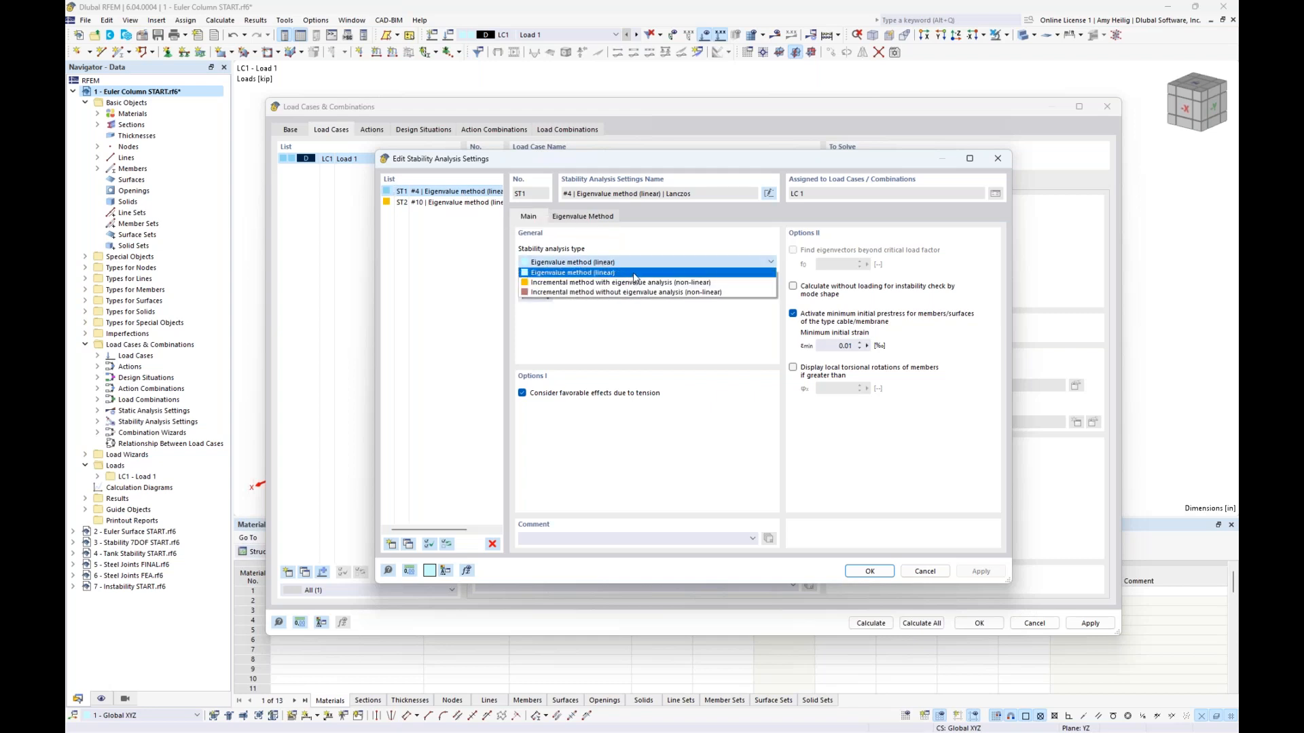
pyautogui.click(662, 248)
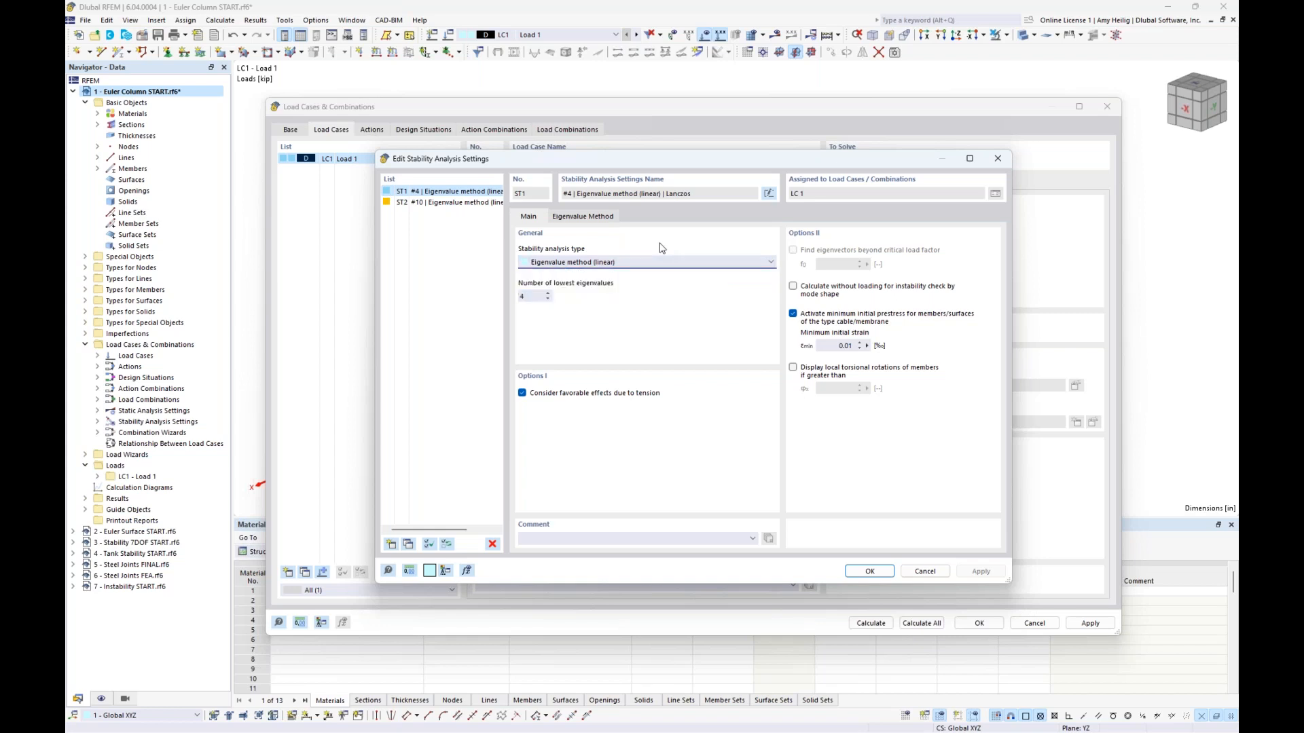
pyautogui.click(533, 297)
pyautogui.click(532, 297)
pyautogui.click(466, 203)
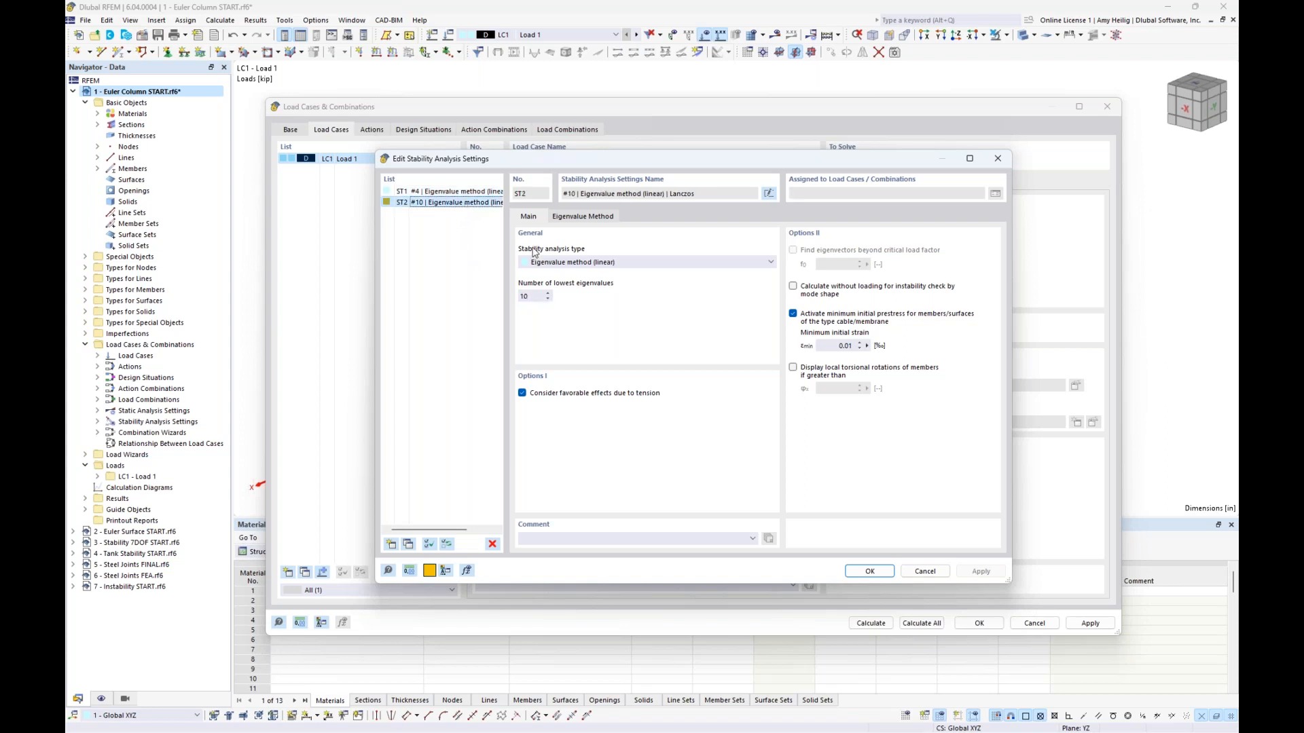
pyautogui.click(540, 297)
pyautogui.click(469, 193)
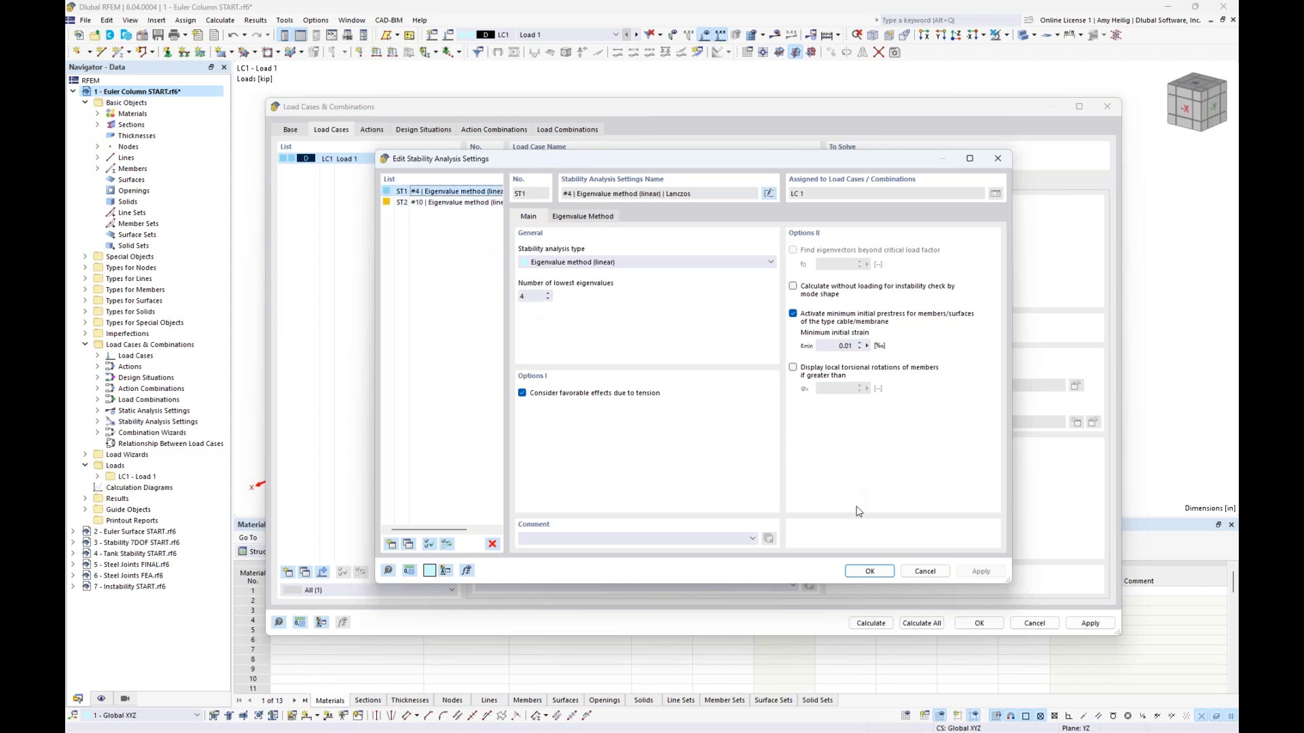
pyautogui.click(868, 571)
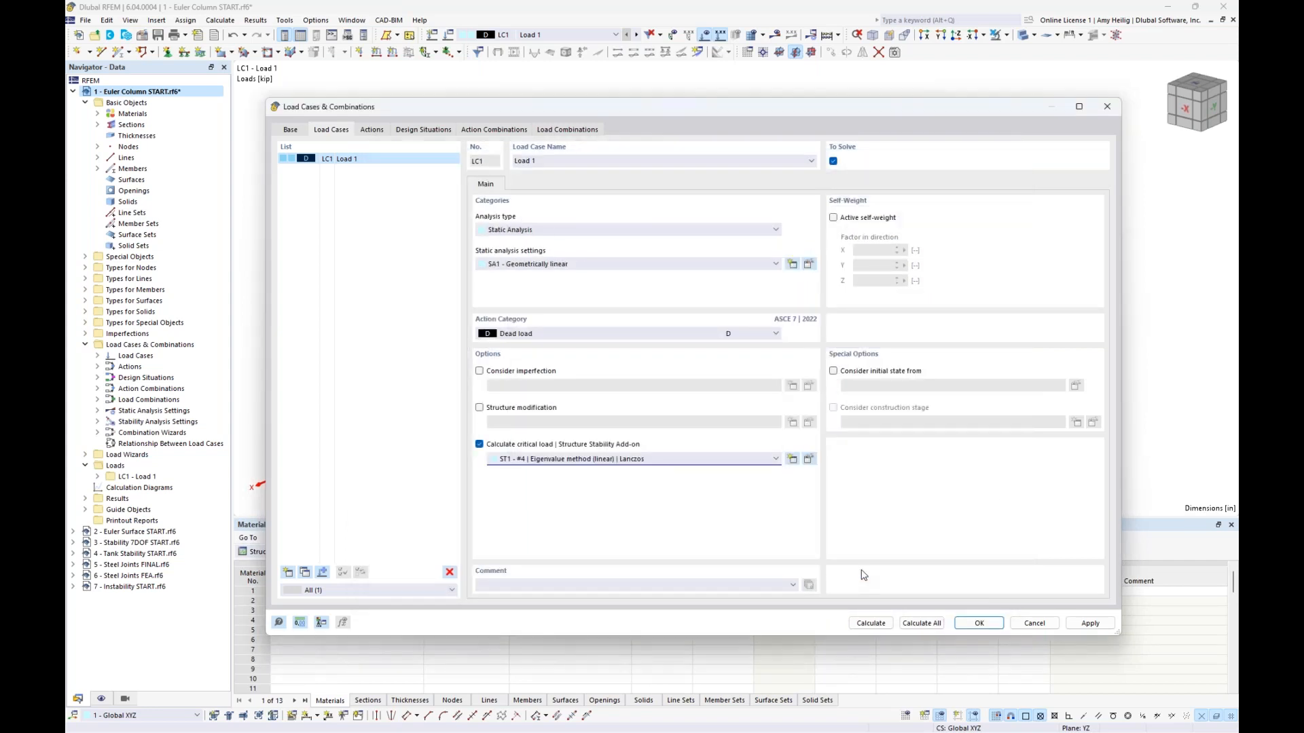
# Calculate load case LC1 and switch the displayed results to Stability Analysis
pyautogui.click(870, 624)
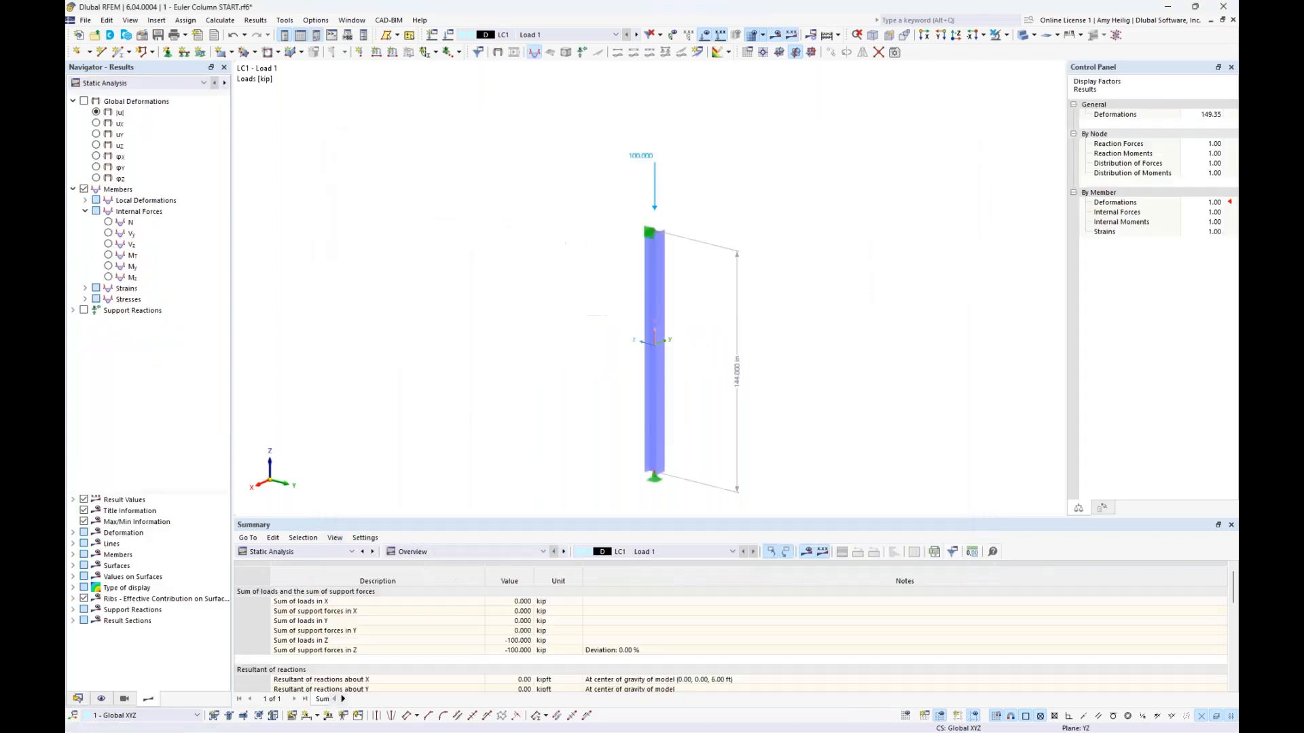
pyautogui.click(156, 83)
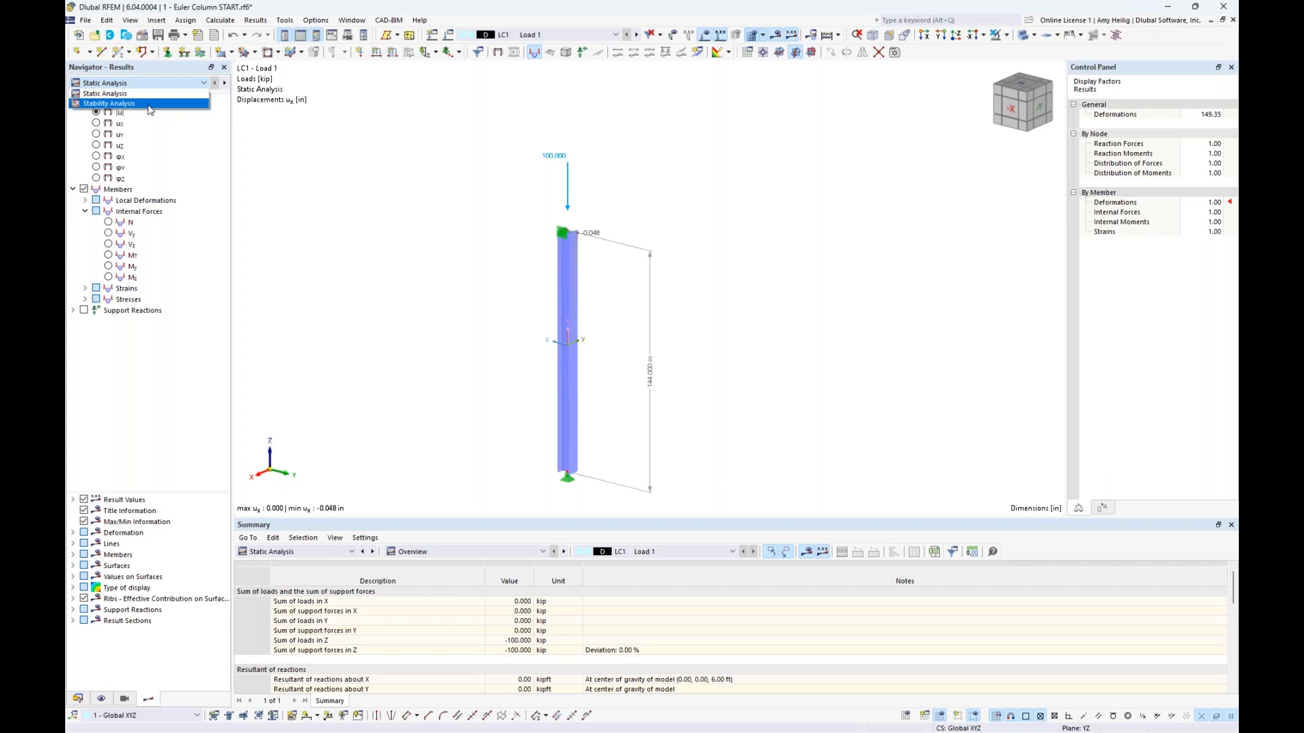
pyautogui.click(149, 104)
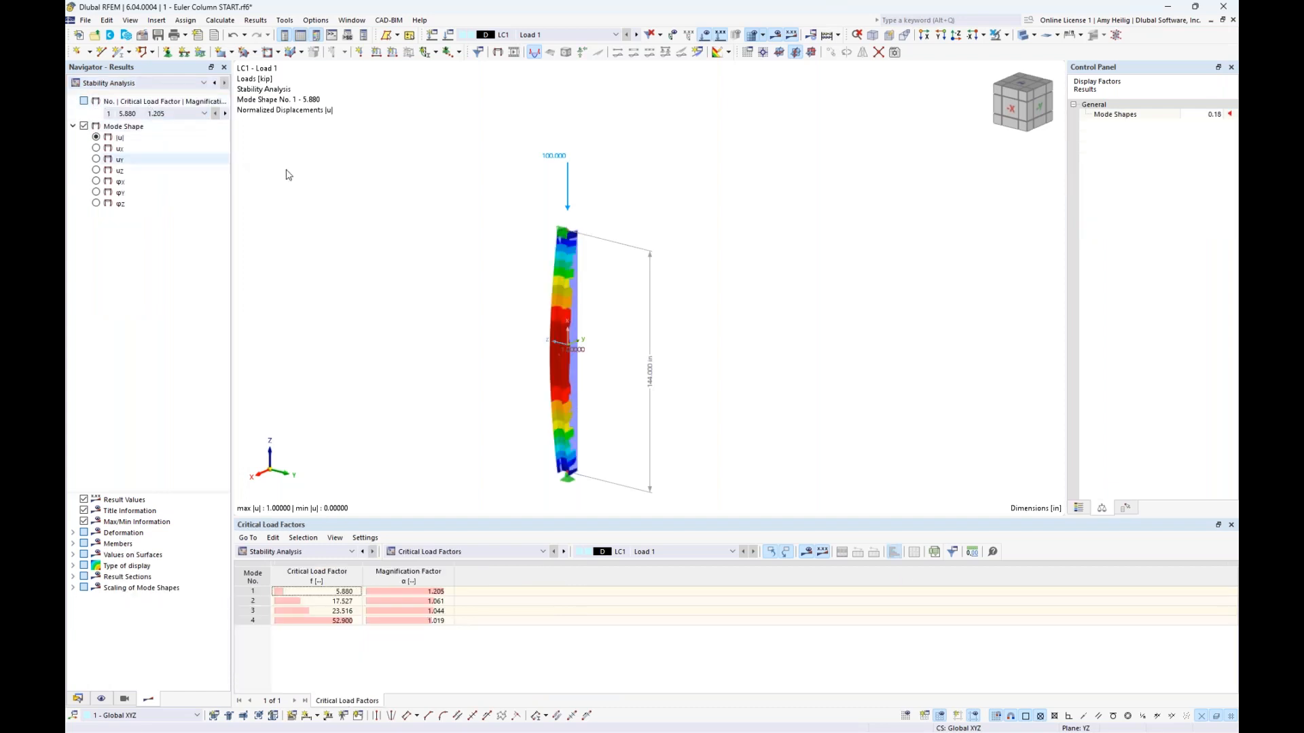
# Examine the column's first buckling mode shape and its critical load factor, enlarging the results table
pyautogui.moveTo(685, 385); pyautogui.dragTo(724, 341, button='middle')
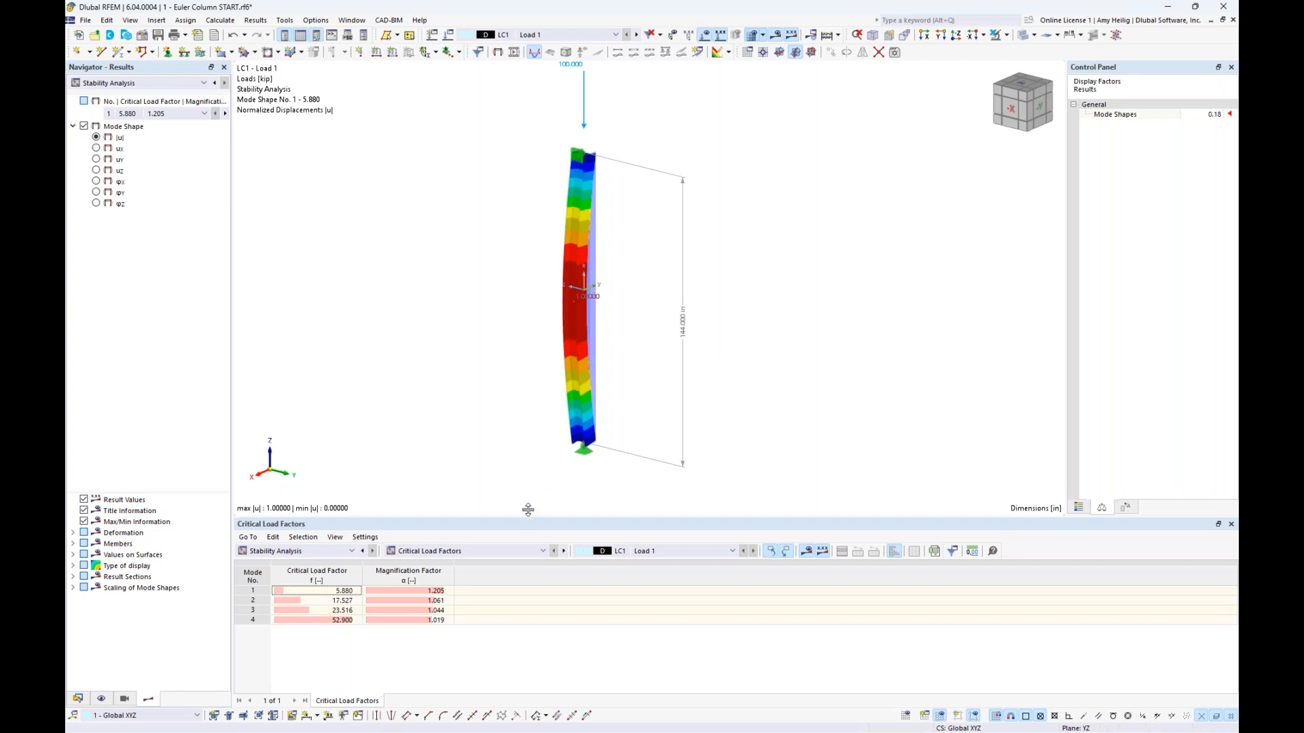
pyautogui.moveTo(537, 519); pyautogui.dragTo(539, 484)
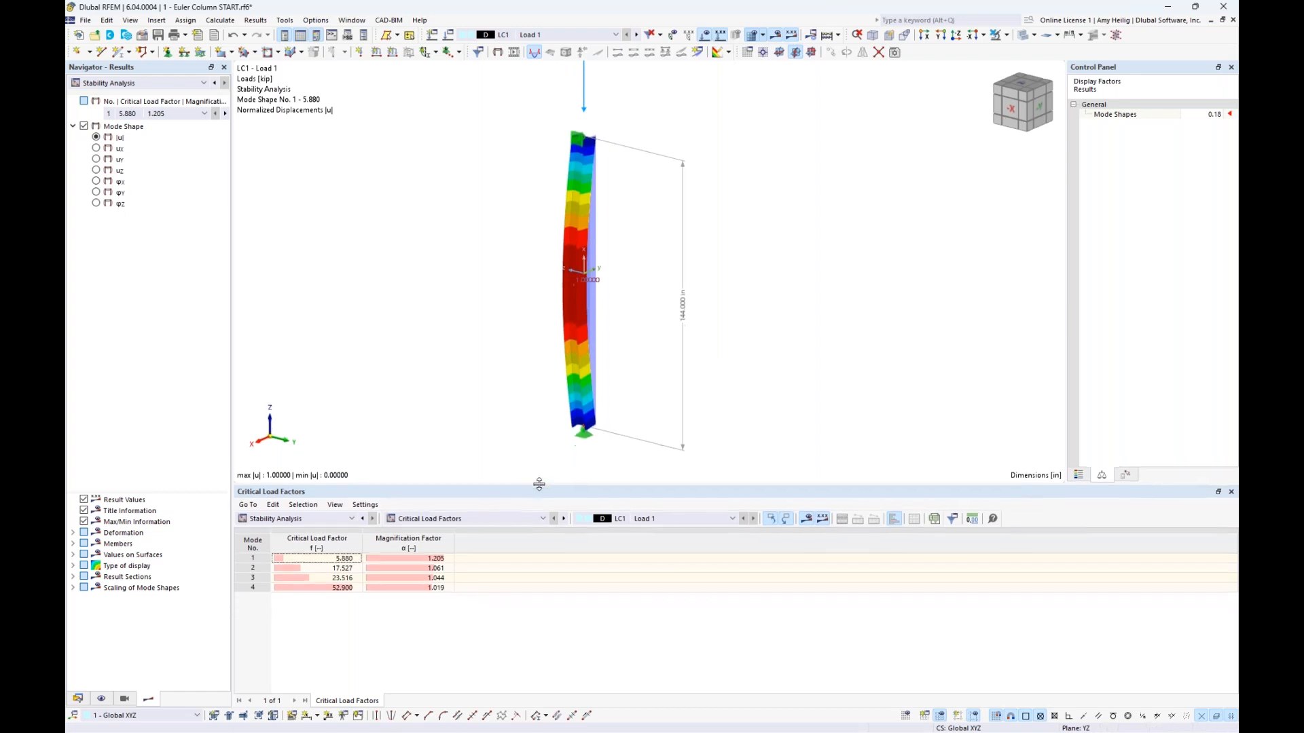
pyautogui.click(333, 559)
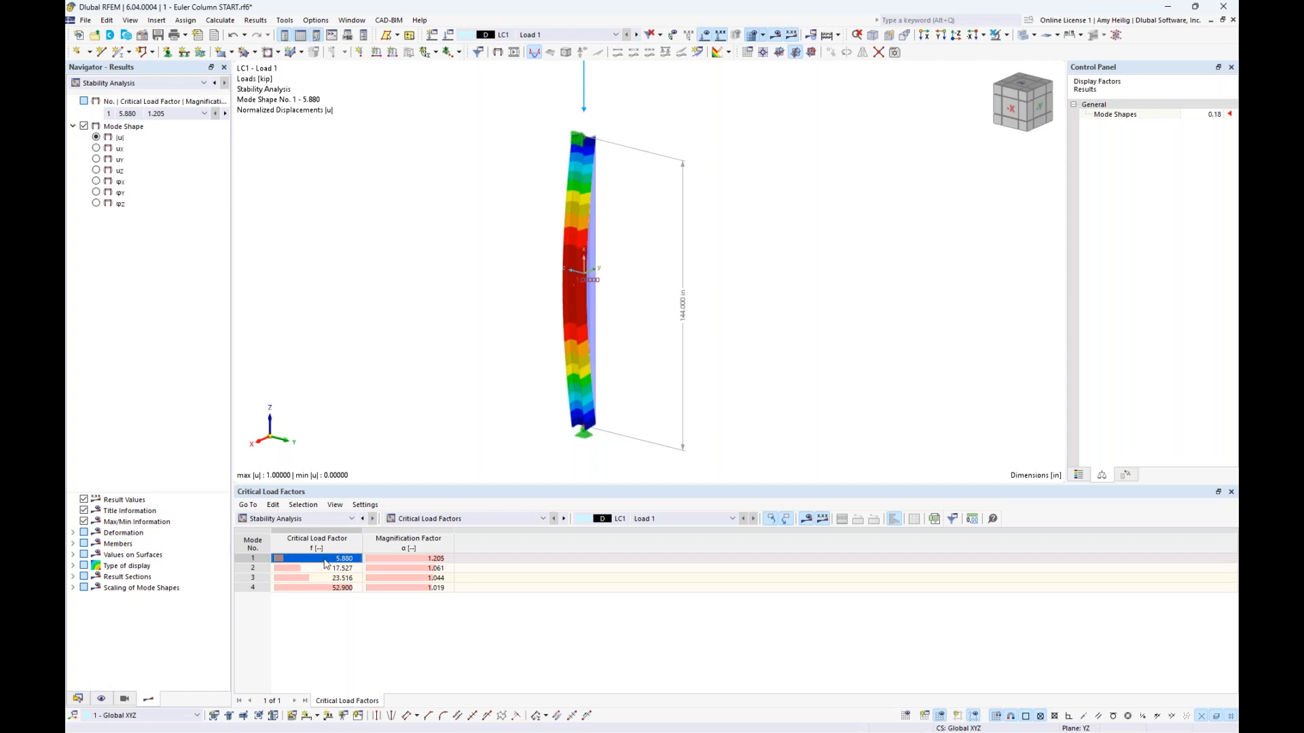
pyautogui.moveTo(495, 306); pyautogui.dragTo(495, 341, button='middle')
pyautogui.scroll(-1, 512, 353)
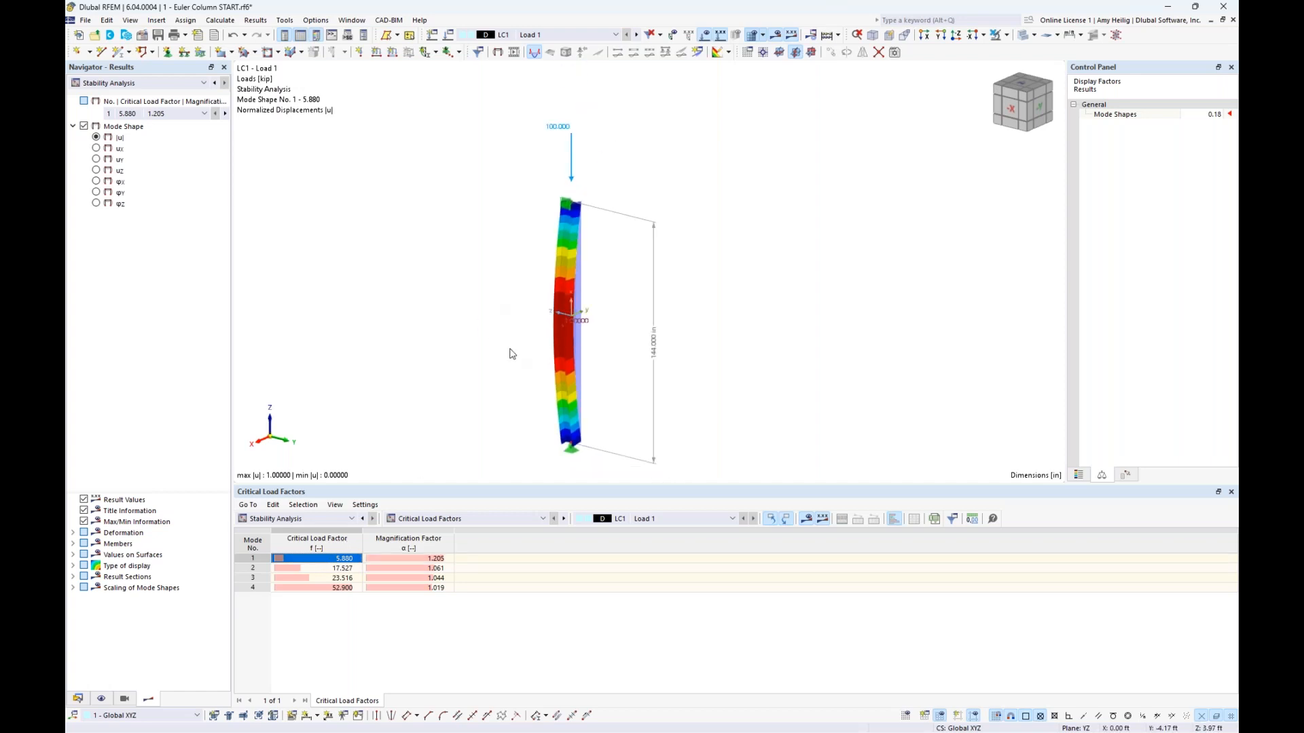
pyautogui.keyDown('ctrl'); pyautogui.moveTo(634, 390); pyautogui.dragTo(584, 351, button='middle'); pyautogui.keyUp('ctrl')
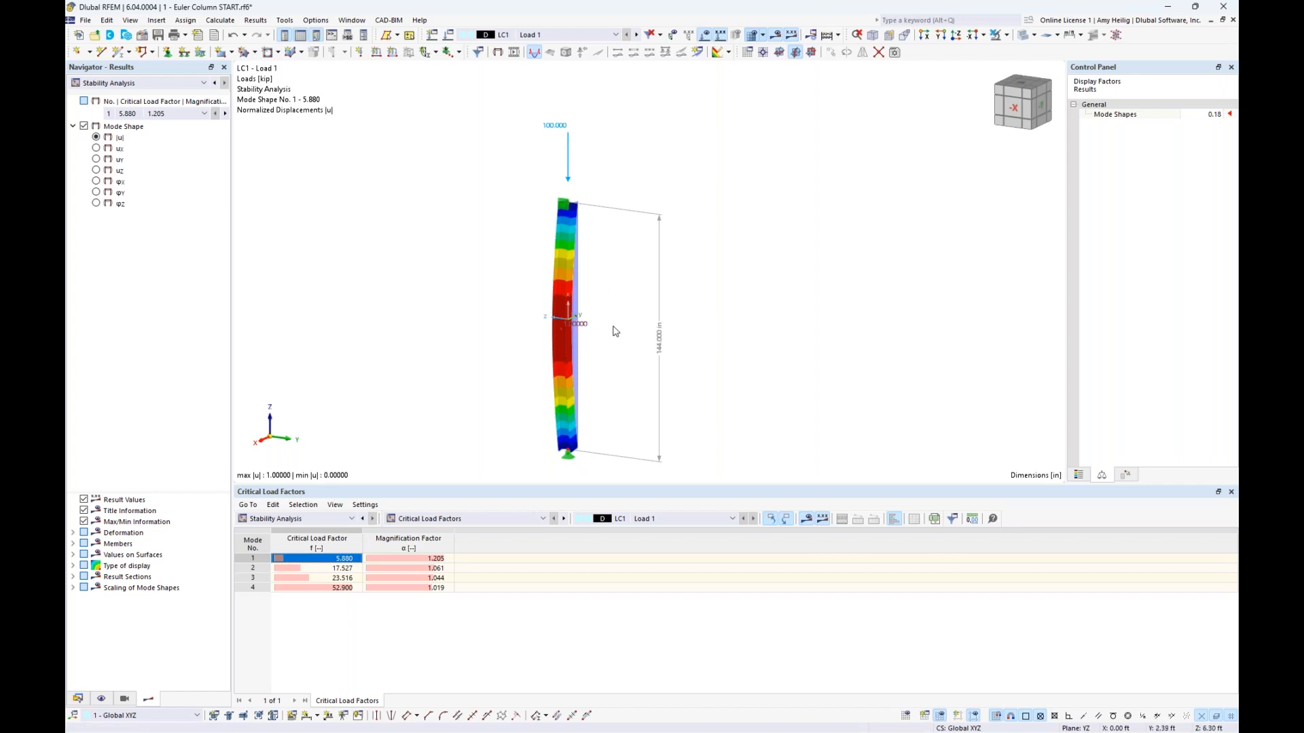
pyautogui.moveTo(614, 352)
pyautogui.keyDown('ctrl'); pyautogui.mouseDown(button='middle')
pyautogui.moveTo(622, 347)
pyautogui.moveTo(604, 348)
pyautogui.mouseUp(button='middle'); pyautogui.keyUp('ctrl')
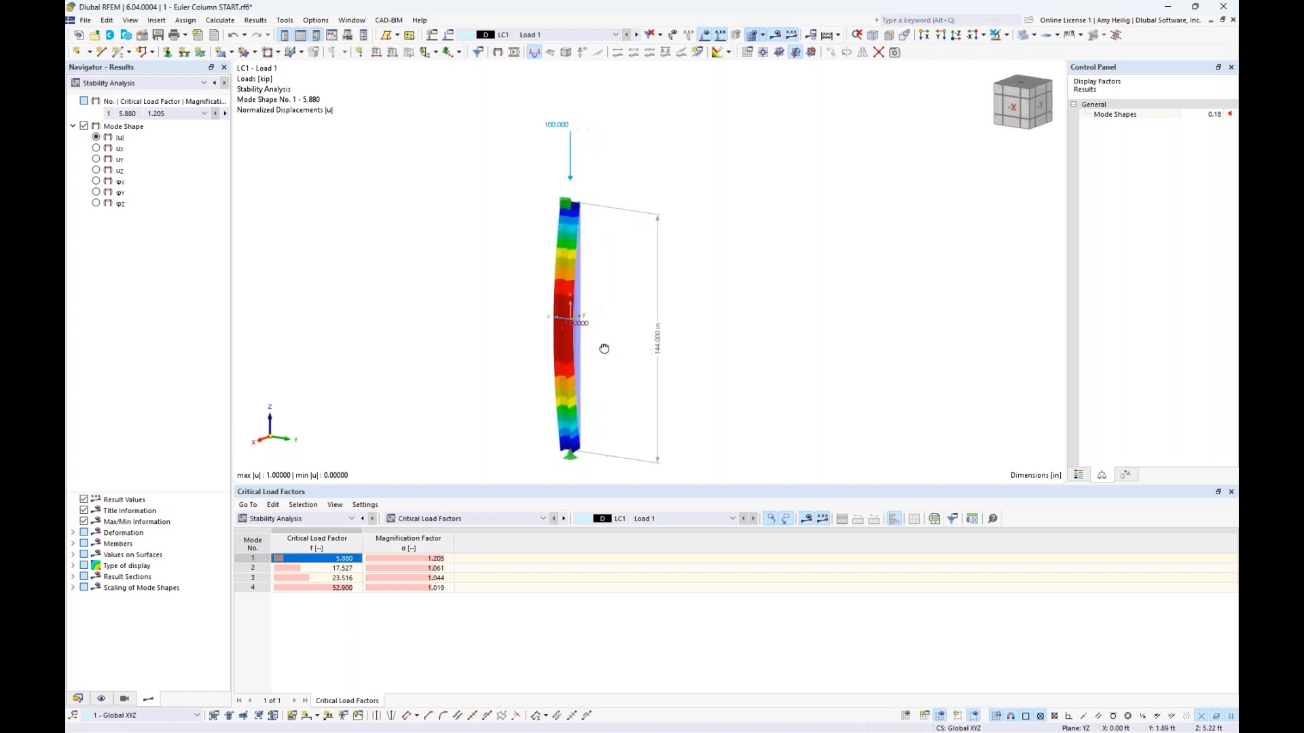
# Display the column's second mode shape, and switch to the presentation slide comparing analytical and RFEM 6 critical loads
pyautogui.click(338, 569)
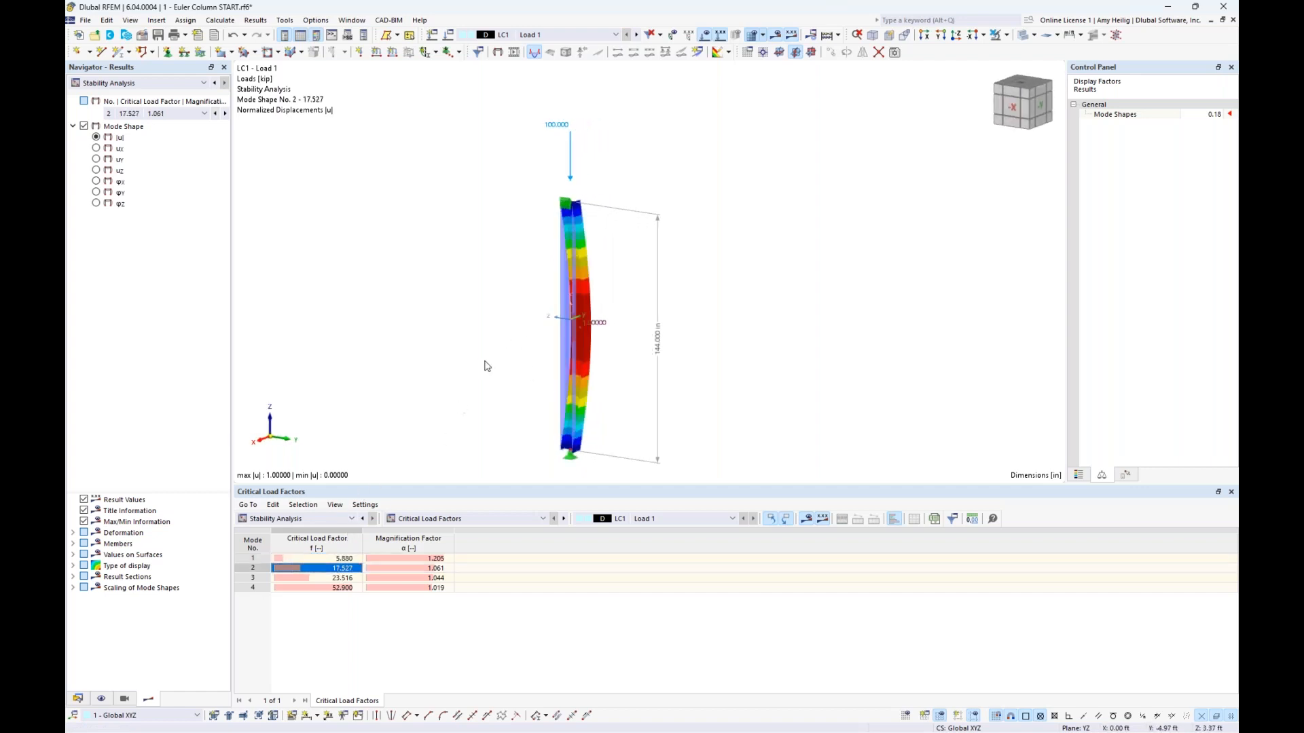
pyautogui.moveTo(485, 366)
pyautogui.keyDown('ctrl'); pyautogui.mouseDown(button='middle')
pyautogui.moveTo(523, 347)
pyautogui.moveTo(474, 363)
pyautogui.mouseUp(button='middle'); pyautogui.keyUp('ctrl')
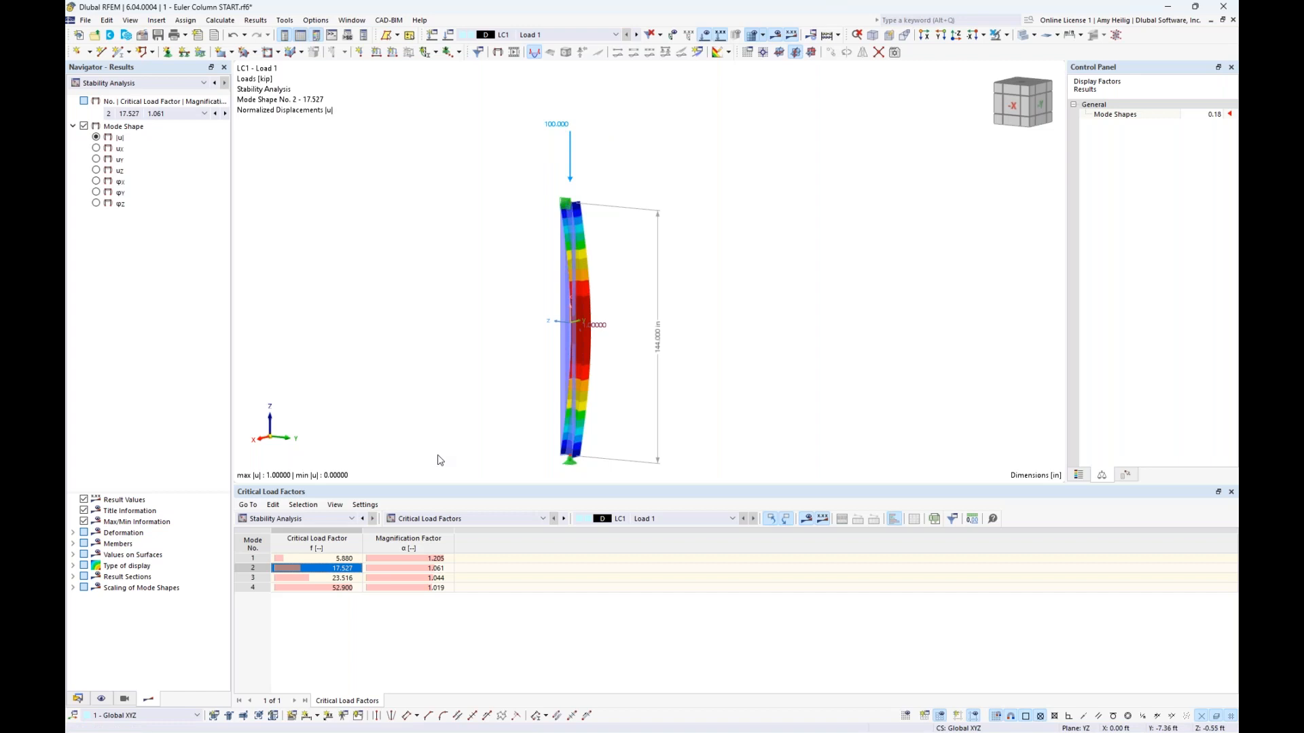
pyautogui.press('super+Tab')
pyautogui.click(659, 265)
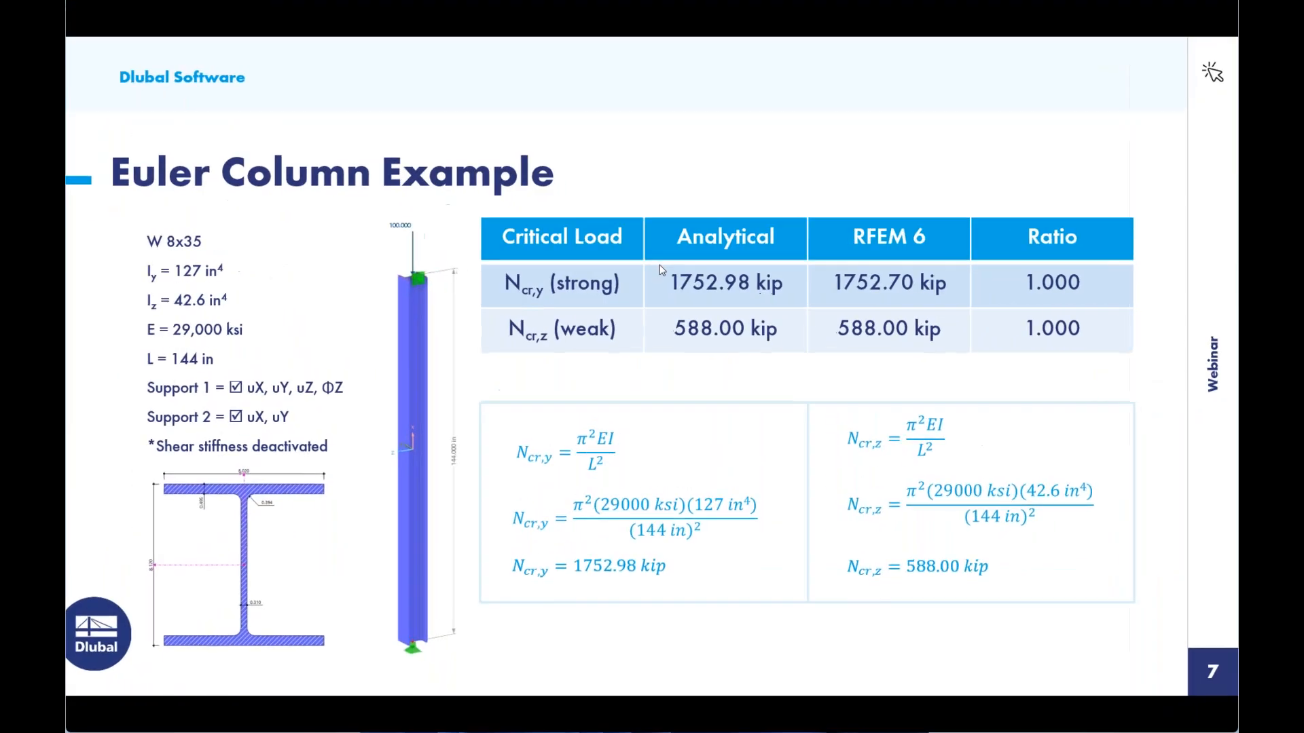
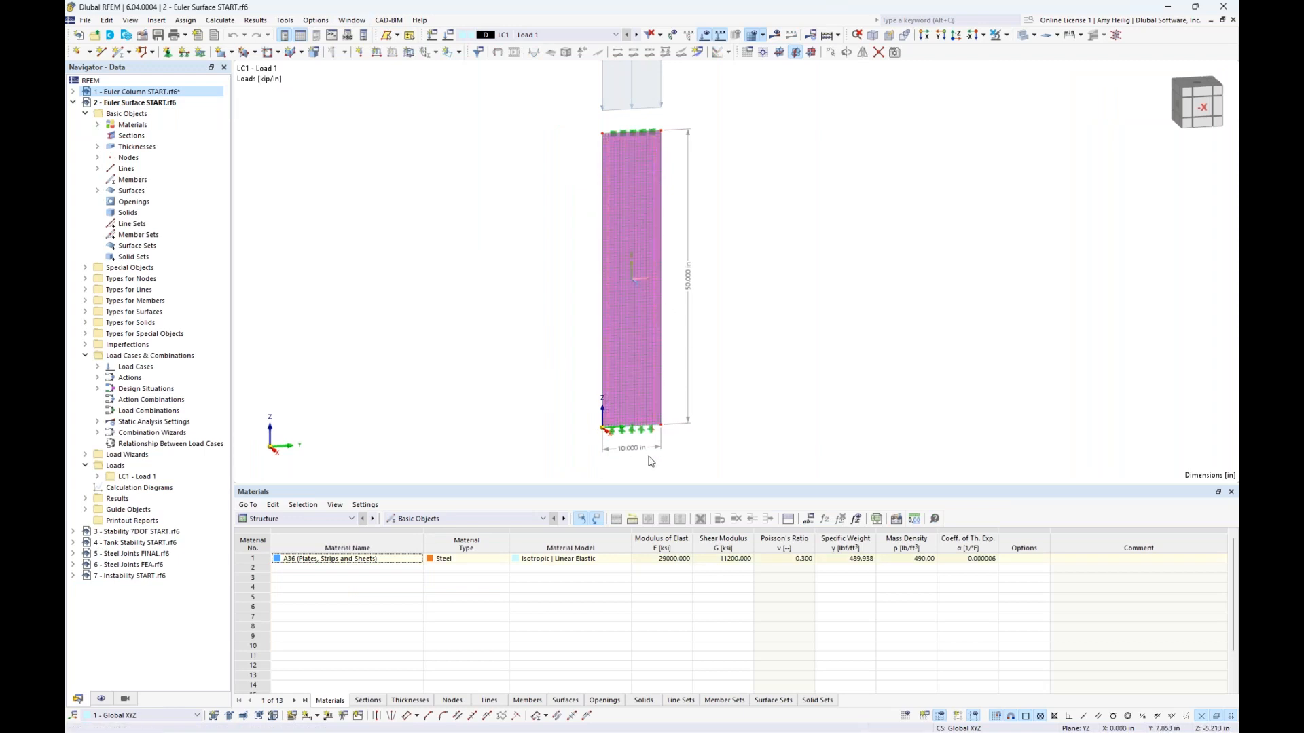
# Examine the meshed plate in the Euler Surface START model with its line supports, dimensions and top load, shrinking the materials table
pyautogui.scroll(2, 631, 440)
pyautogui.scroll(-2, 798, 279)
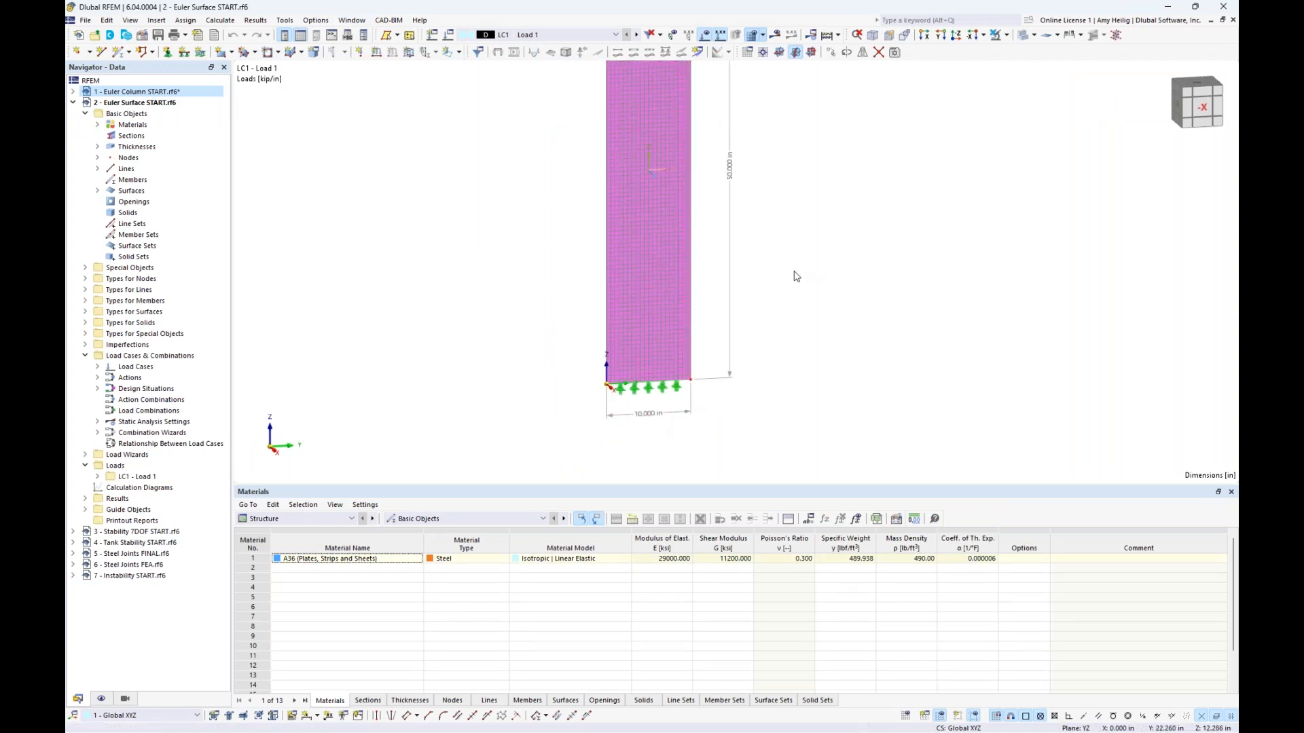
pyautogui.click(647, 342)
pyautogui.scroll(5, 647, 342)
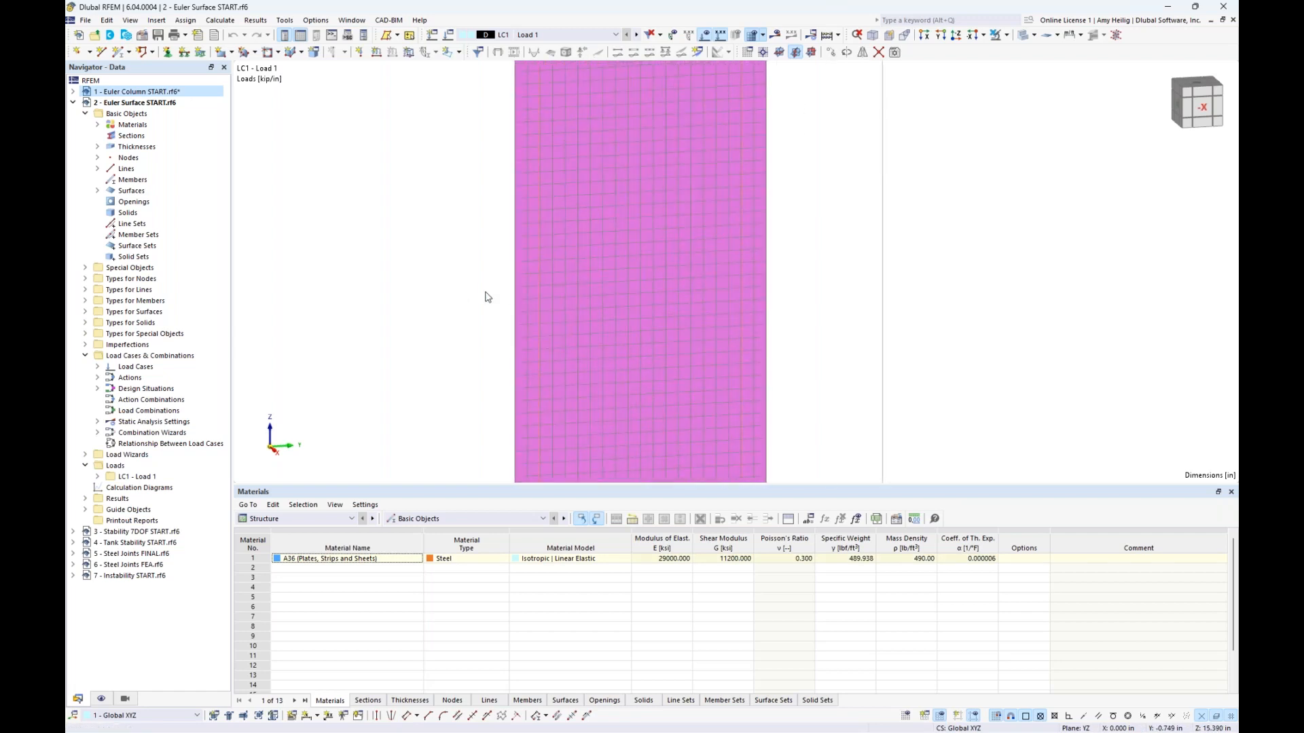
pyautogui.click(456, 297)
pyautogui.scroll(-1, 456, 297)
pyautogui.scroll(-2, 457, 297)
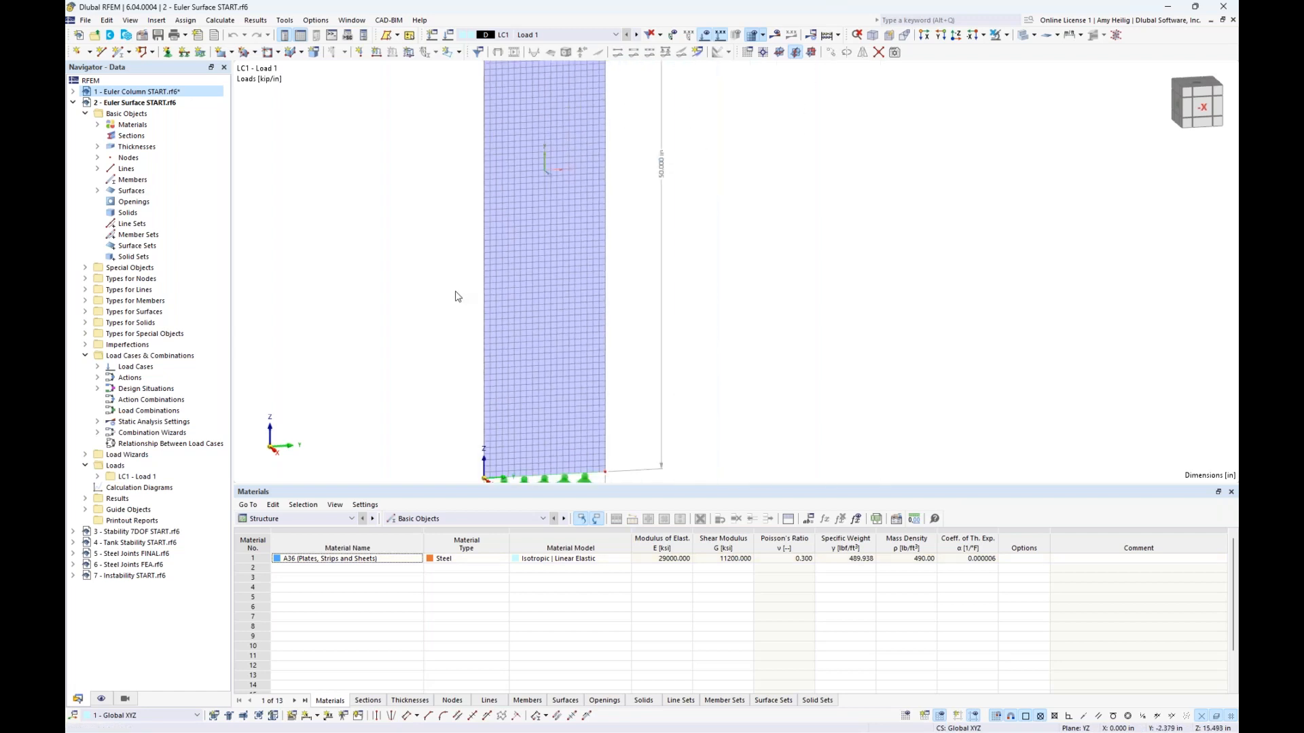
pyautogui.moveTo(451, 290); pyautogui.dragTo(533, 317, button='middle')
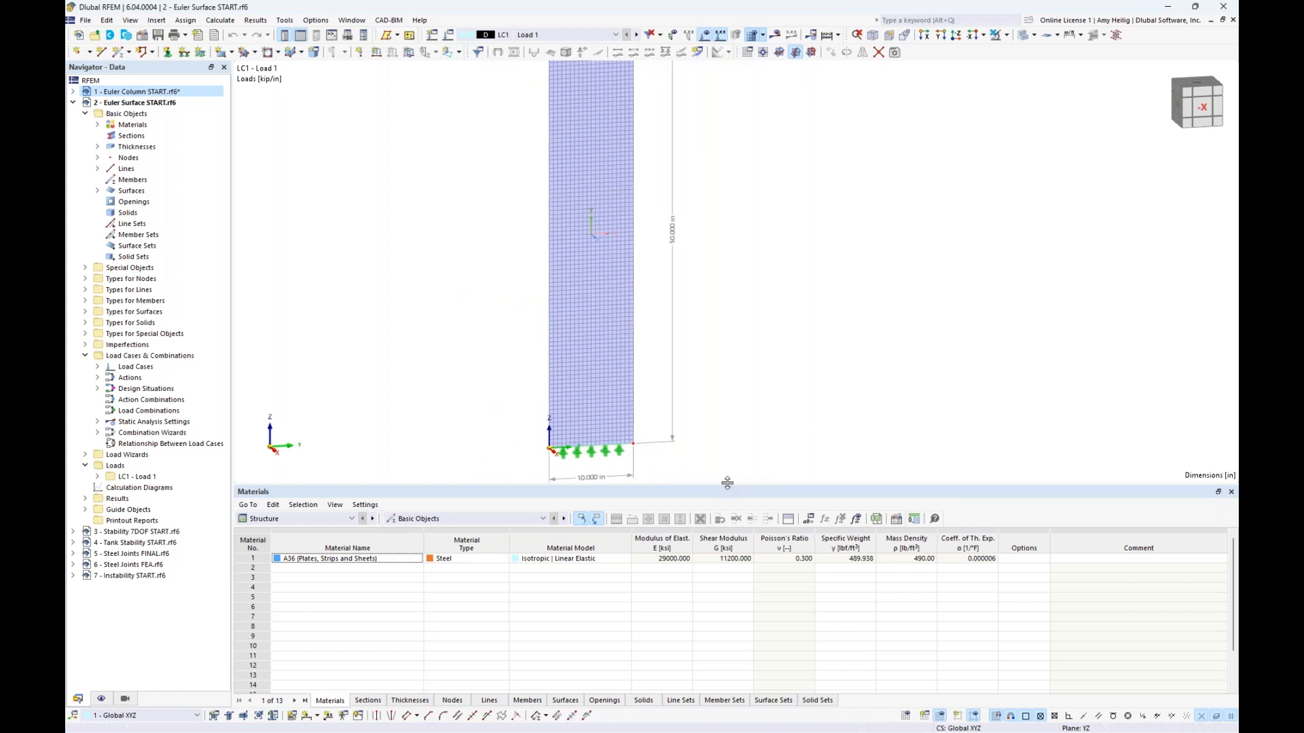
pyautogui.moveTo(727, 482); pyautogui.dragTo(728, 562)
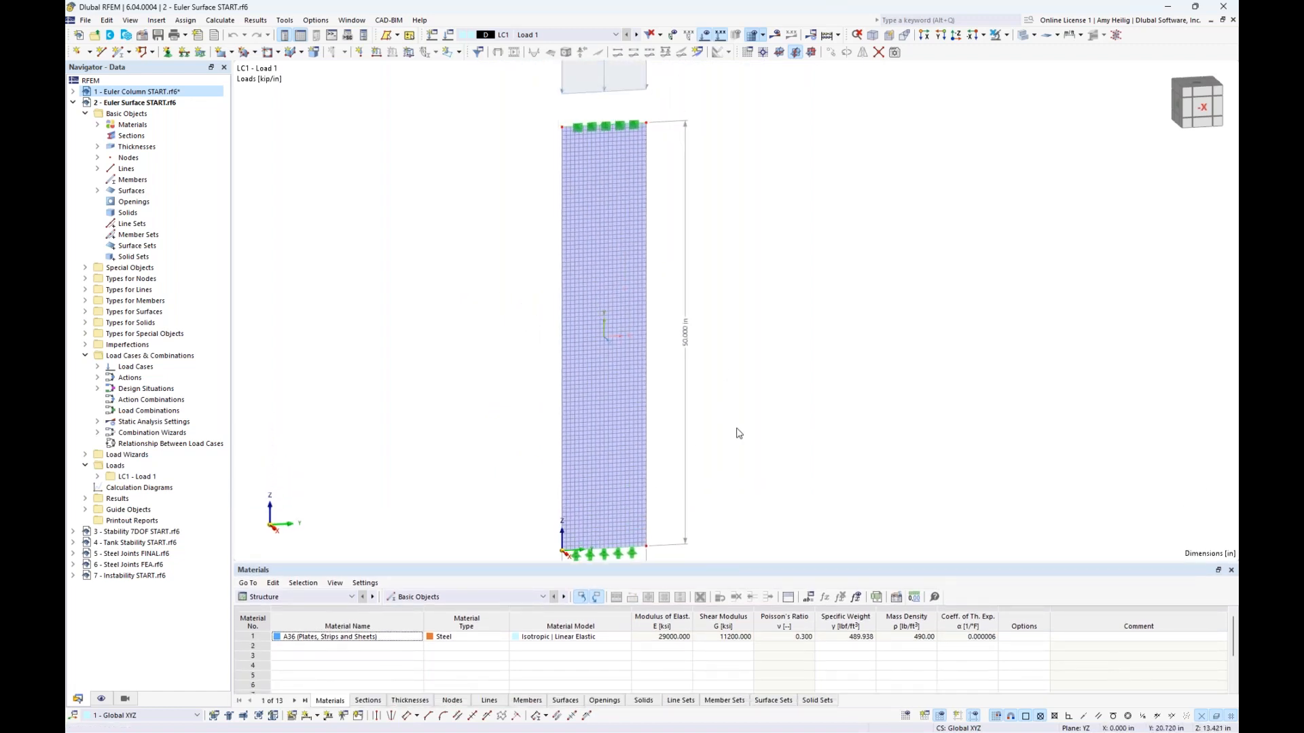
pyautogui.scroll(-1, 738, 433)
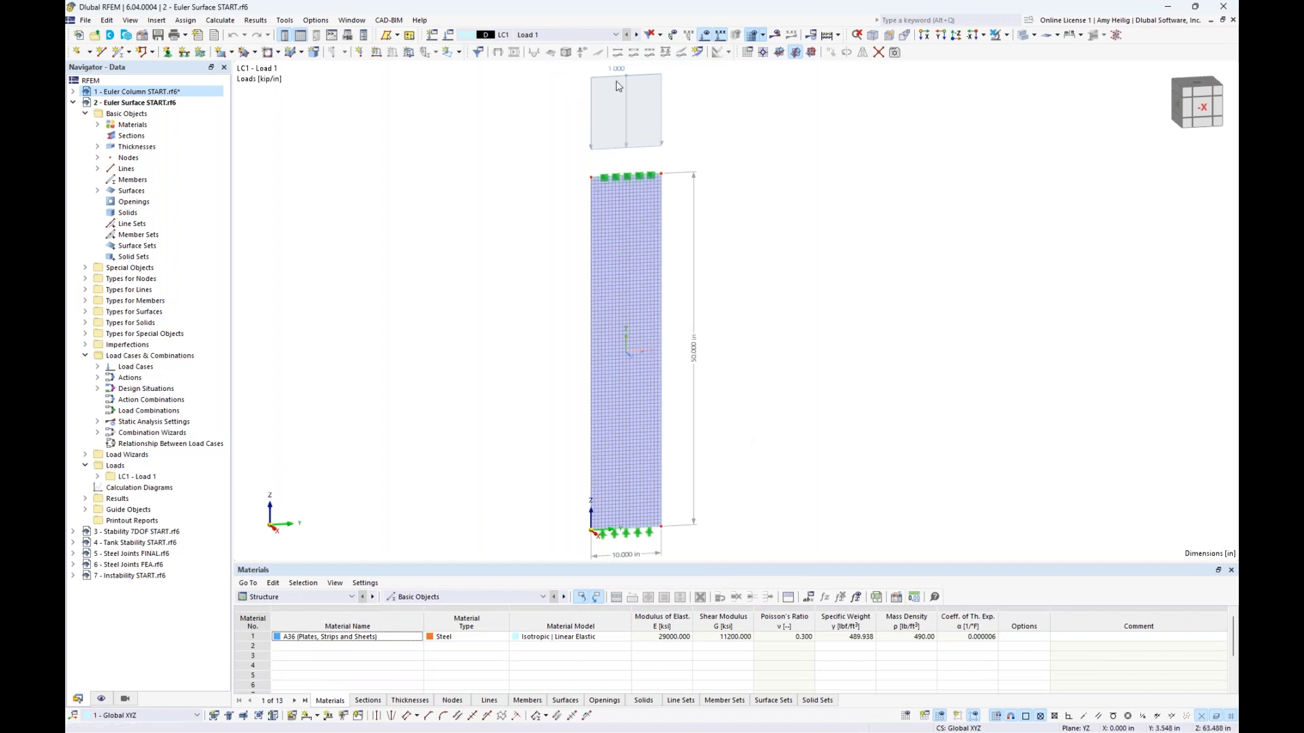
# Activate the Structure Stability add-on for the Euler Surface START model
pyautogui.scroll(-1, 579, 188)
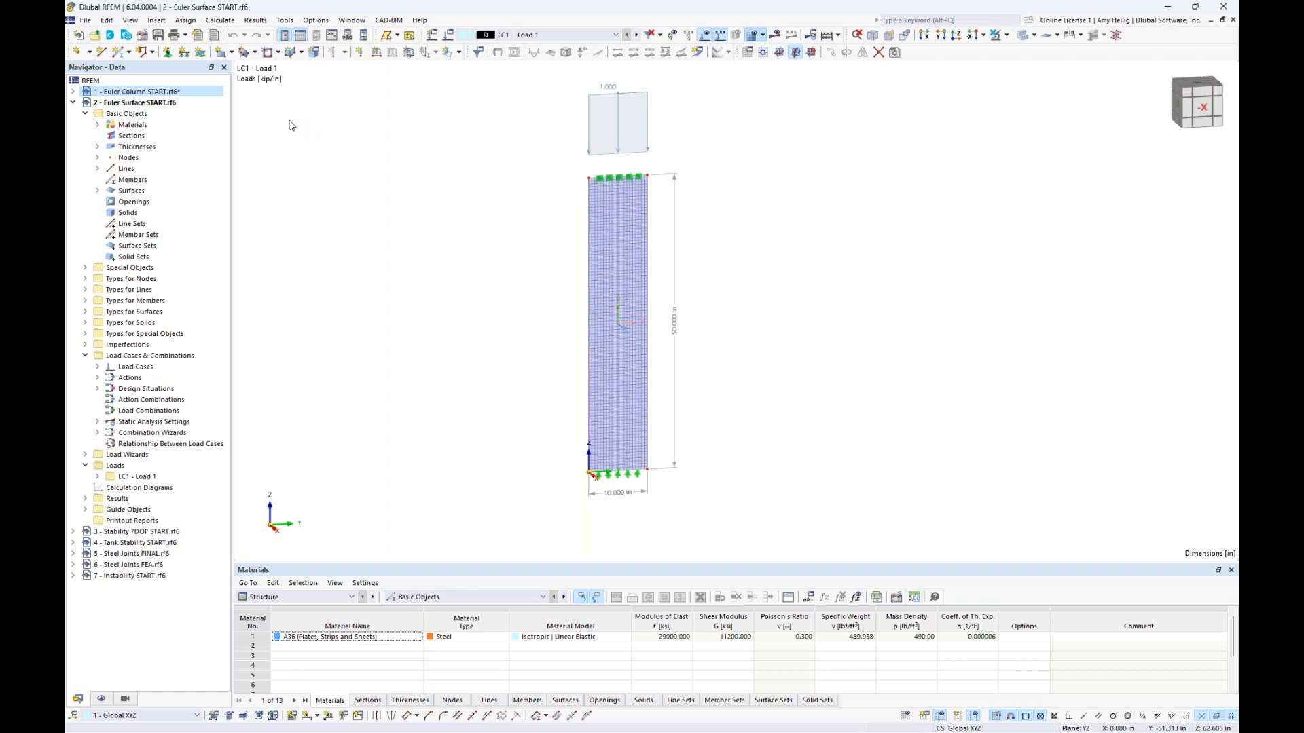
pyautogui.click(142, 36)
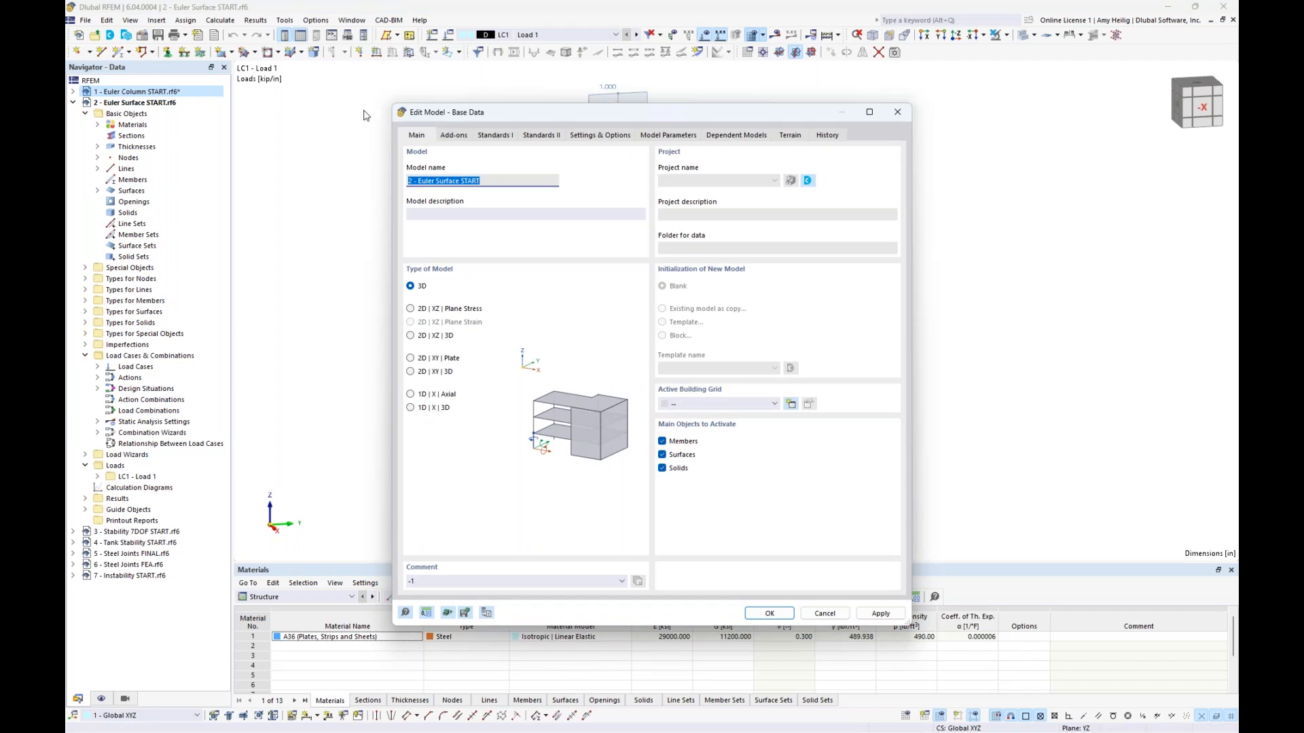
pyautogui.click(450, 138)
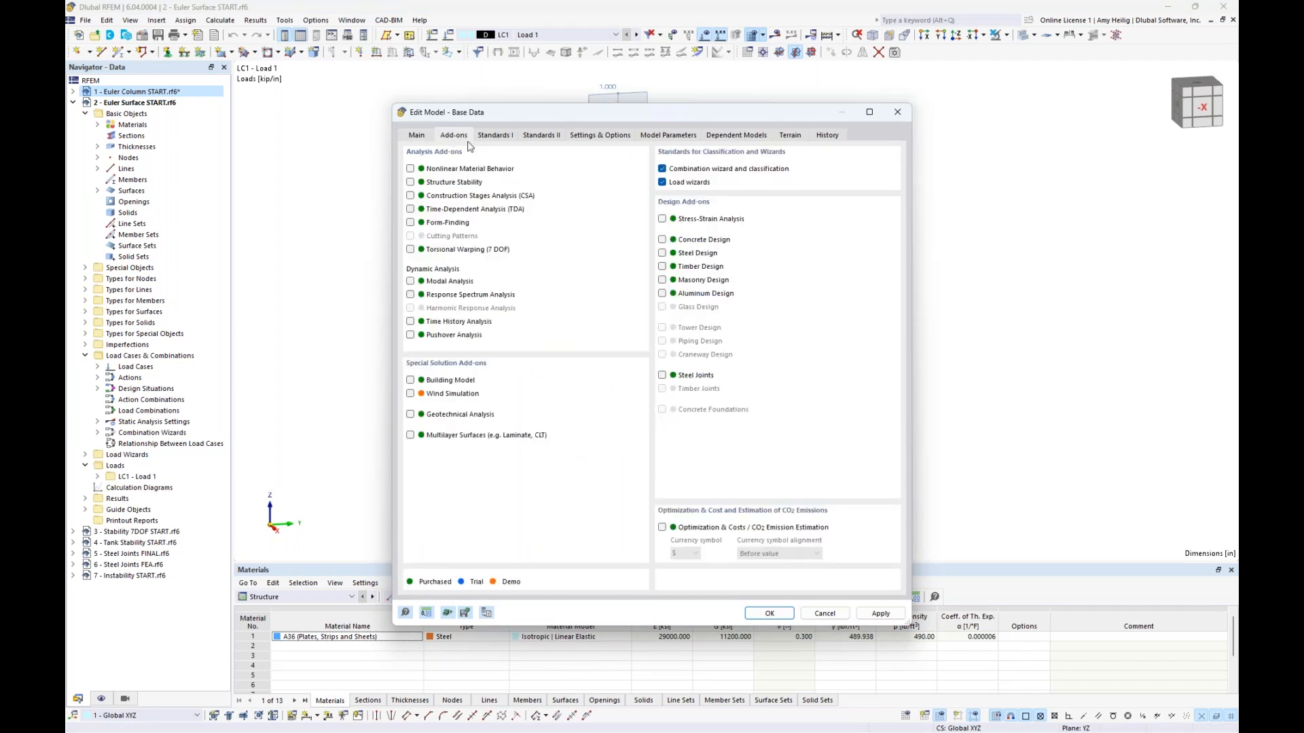
pyautogui.click(411, 182)
pyautogui.click(769, 614)
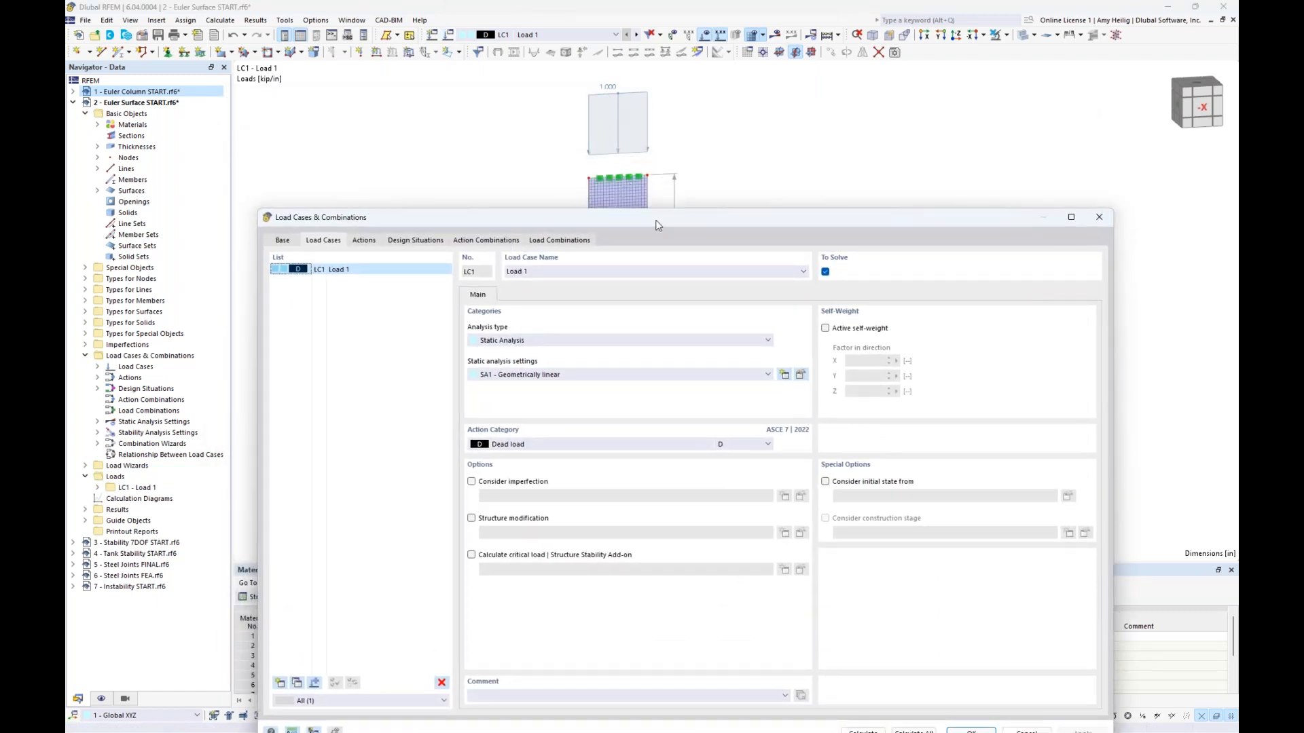
# Enable the critical load calculation for LC1 using stability settings ST1 (linear eigenvalue method, Lanczos), and calculate the load case
pyautogui.moveTo(660, 219); pyautogui.dragTo(663, 119)
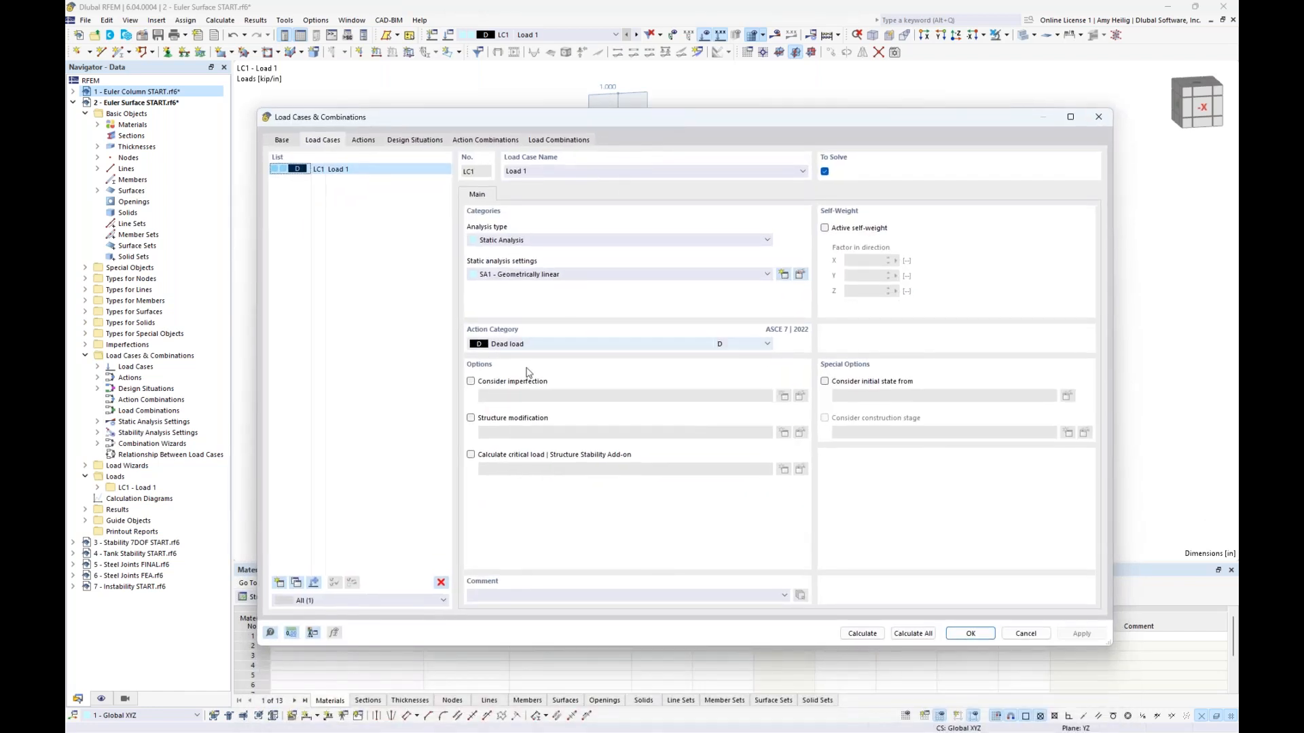
pyautogui.click(471, 455)
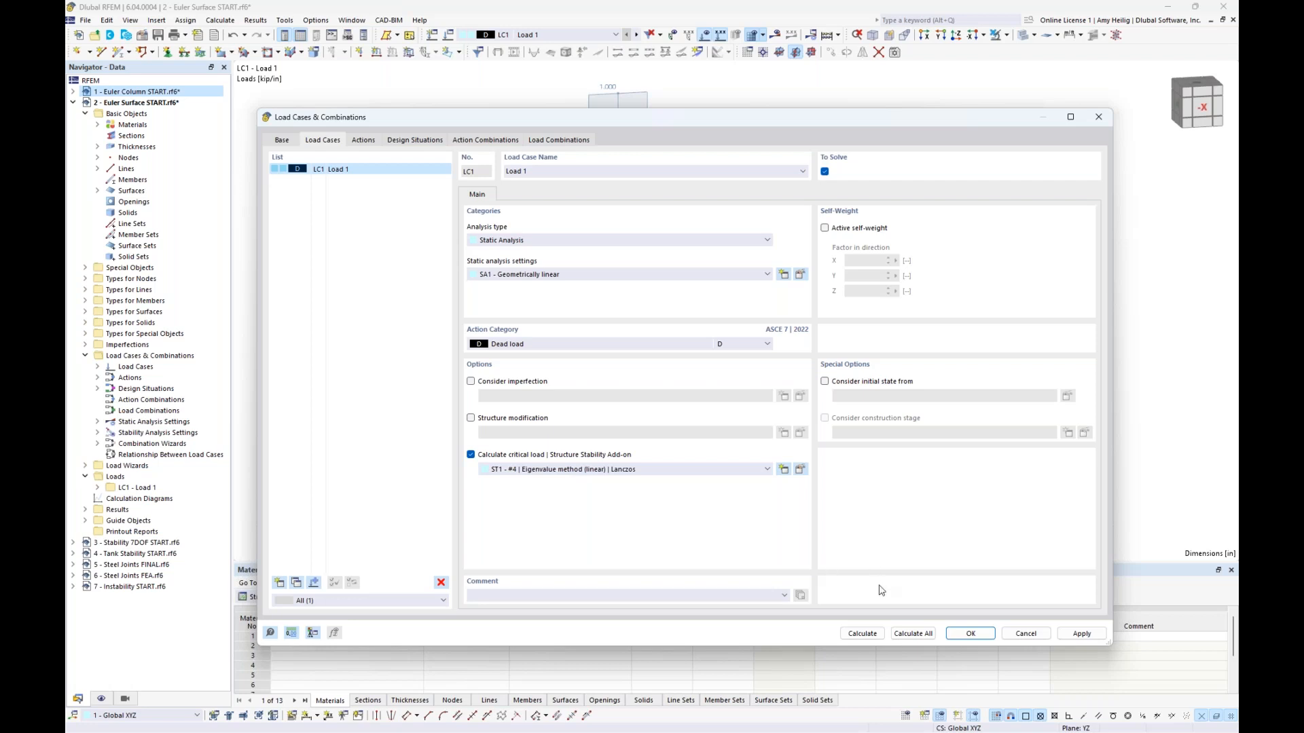
pyautogui.click(862, 633)
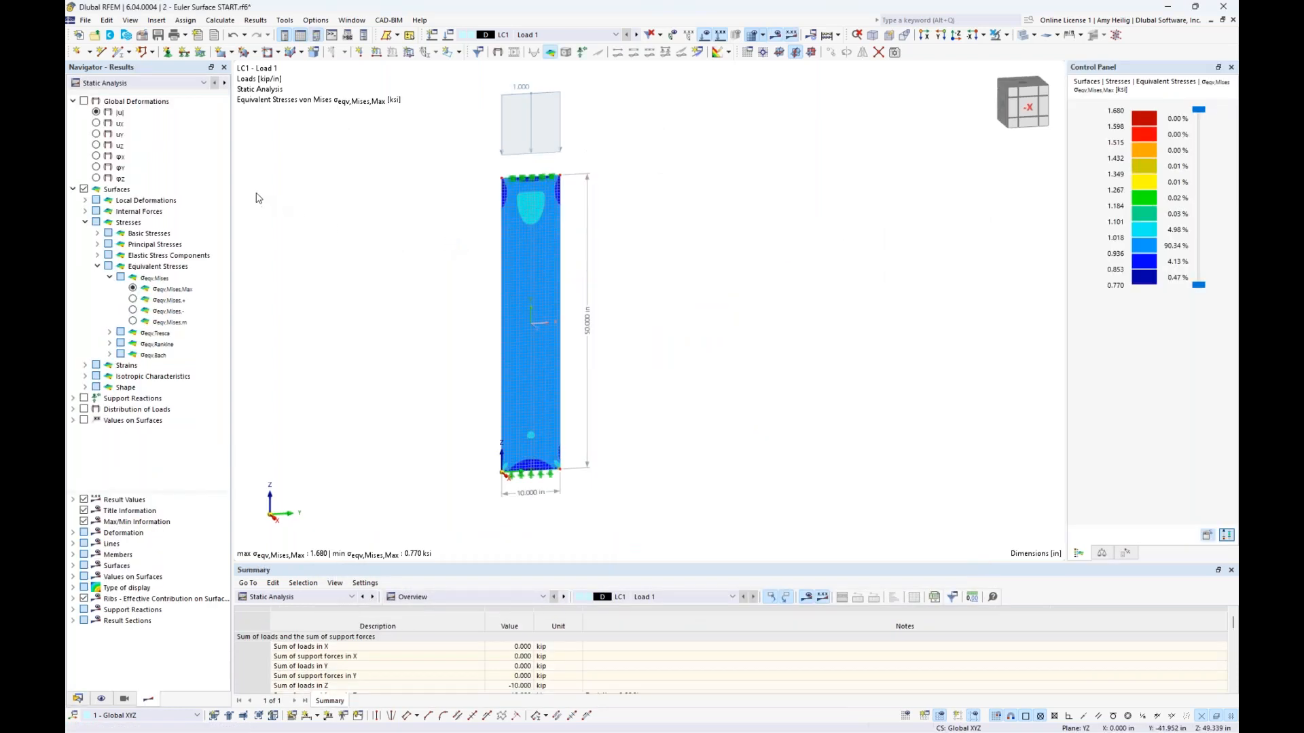
# Switch the plate results to Stability Analysis and examine the first mode shape and its critical load factor, enlarging the results table
pyautogui.click(186, 85)
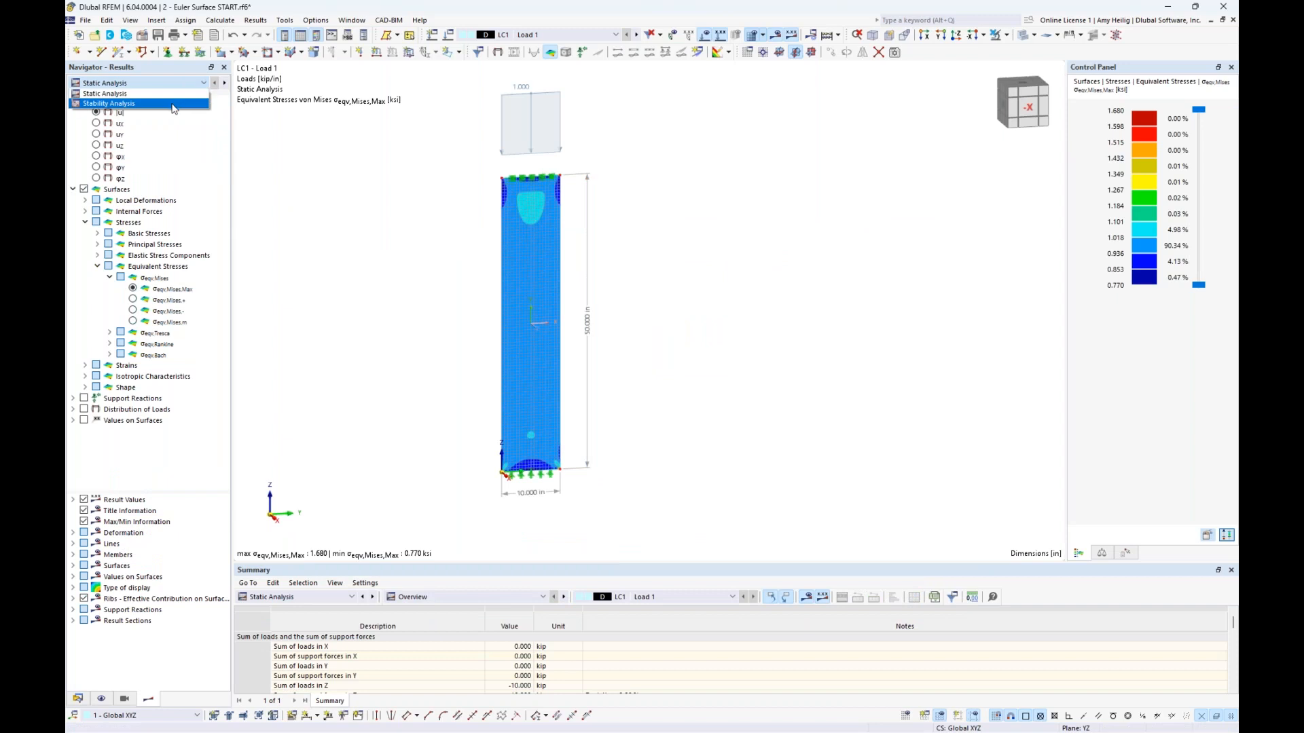
pyautogui.click(173, 104)
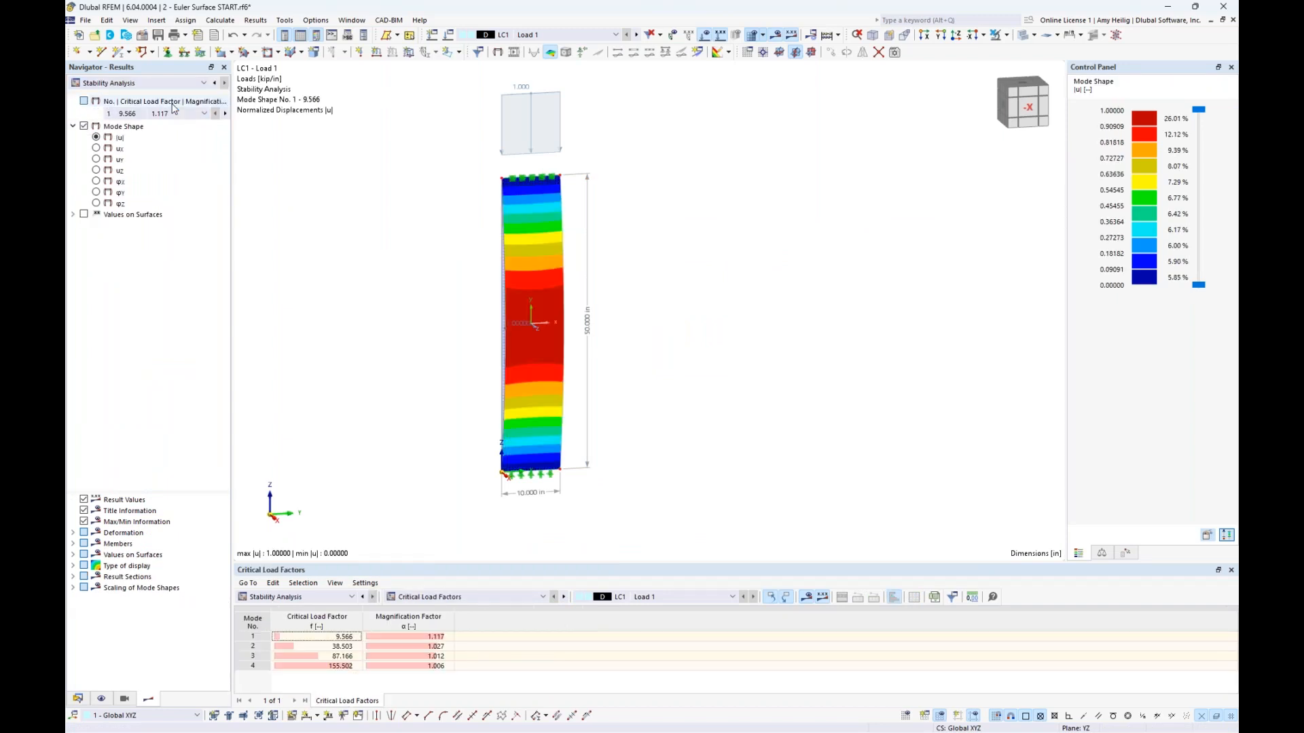
pyautogui.moveTo(410, 563); pyautogui.dragTo(410, 518)
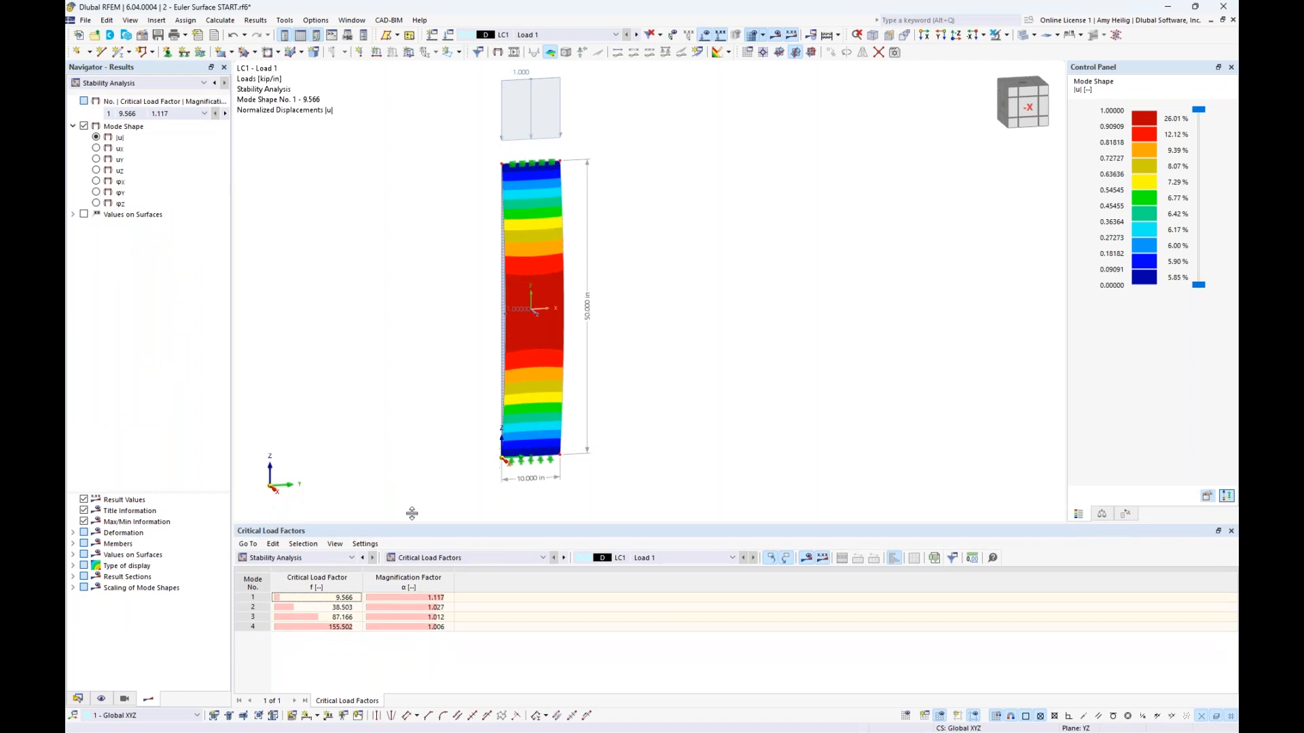
pyautogui.click(339, 585)
pyautogui.keyDown('ctrl'); pyautogui.moveTo(679, 361); pyautogui.dragTo(531, 362, button='middle'); pyautogui.keyUp('ctrl')
pyautogui.keyDown('ctrl'); pyautogui.moveTo(531, 362); pyautogui.dragTo(646, 369, button='middle'); pyautogui.keyUp('ctrl')
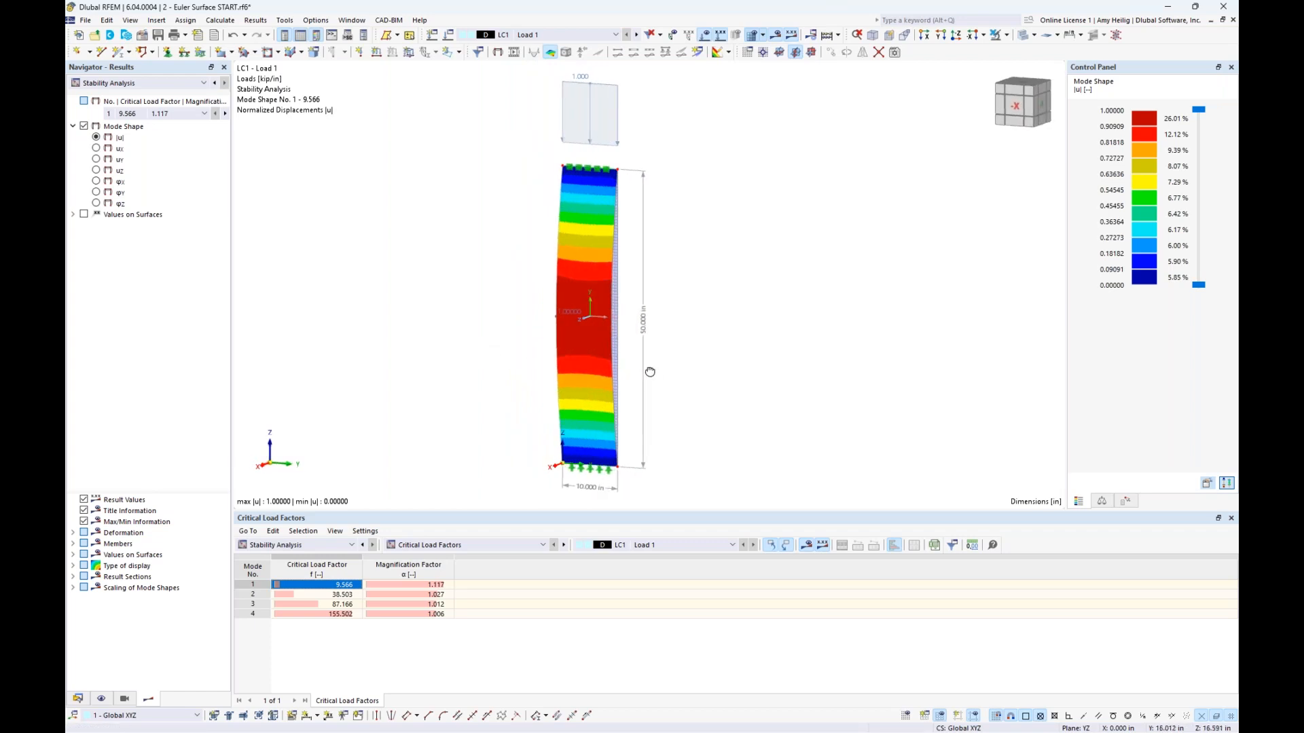
# Display the plate's second, third and fourth buckling mode shapes, and return to the first mode shape
pyautogui.click(325, 598)
pyautogui.keyDown('ctrl'); pyautogui.moveTo(650, 320); pyautogui.dragTo(572, 322, button='middle'); pyautogui.keyUp('ctrl')
pyautogui.click(337, 605)
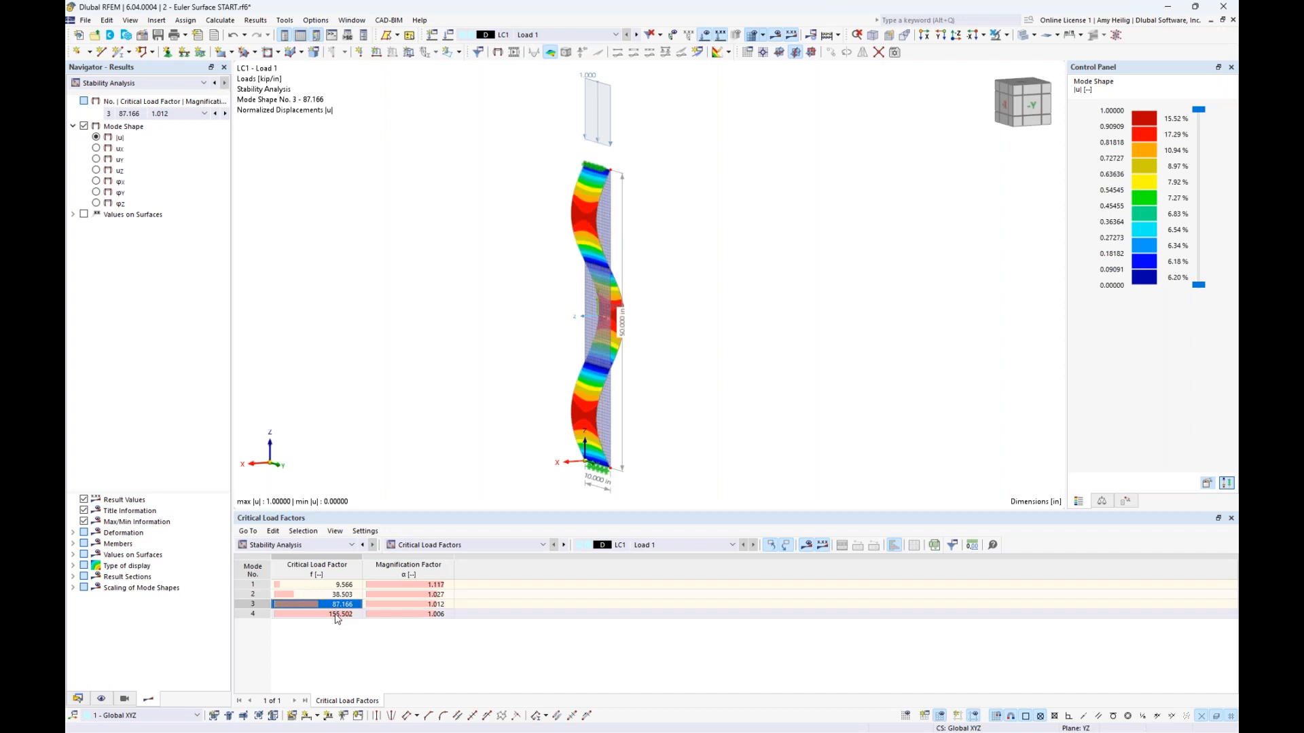
pyautogui.click(338, 615)
pyautogui.click(340, 585)
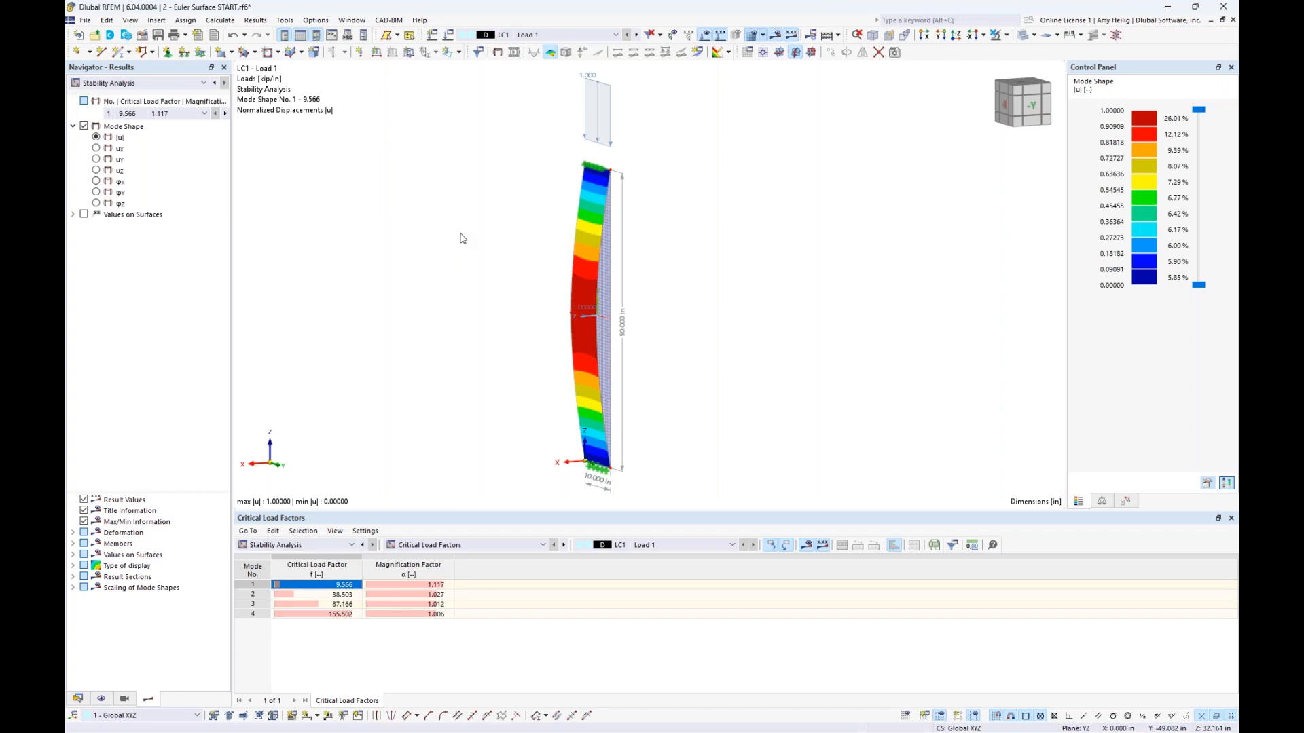
# Check the line load on the plate's top edge, and switch to the presentation slide comparing analytical and RFEM 6 critical loads
pyautogui.moveTo(460, 238); pyautogui.dragTo(466, 262, button='middle')
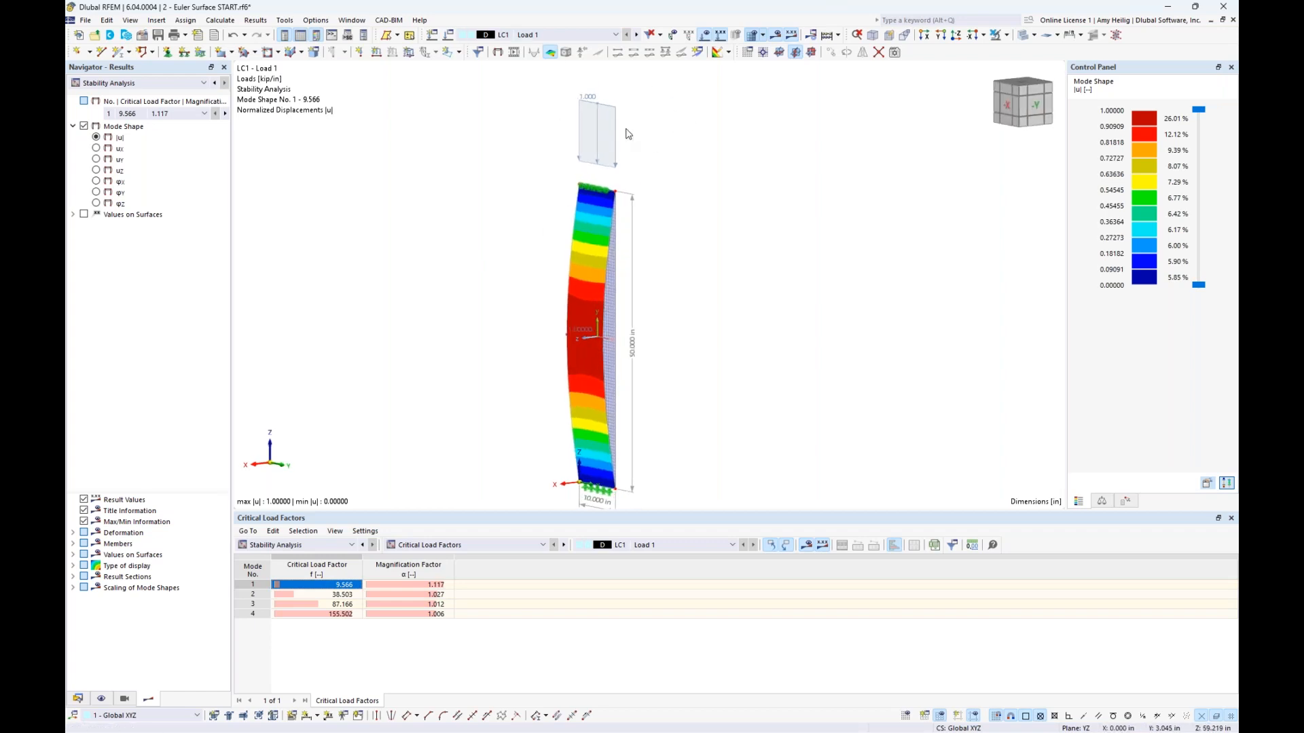
pyautogui.moveTo(598, 123)
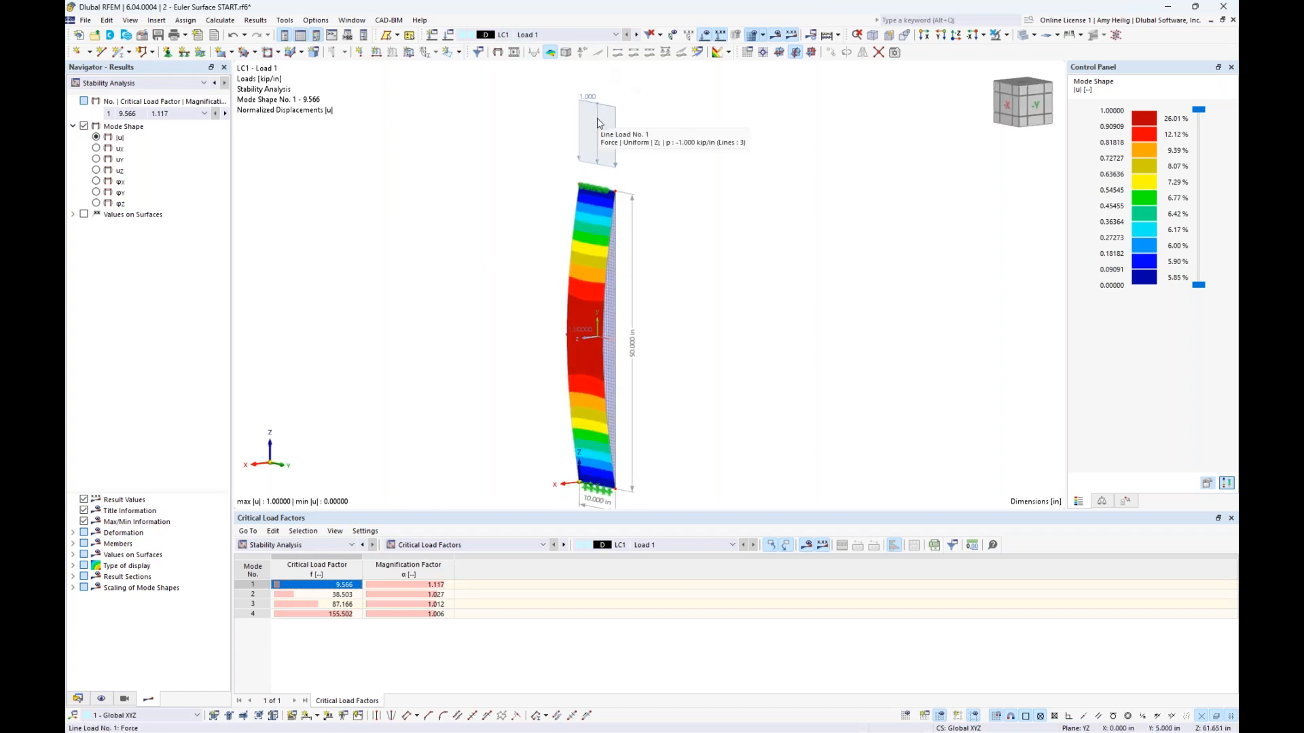
pyautogui.moveTo(679, 312)
pyautogui.keyDown('ctrl'); pyautogui.mouseDown(button='middle')
pyautogui.moveTo(576, 308)
pyautogui.moveTo(699, 326)
pyautogui.mouseUp(button='middle'); pyautogui.keyUp('ctrl')
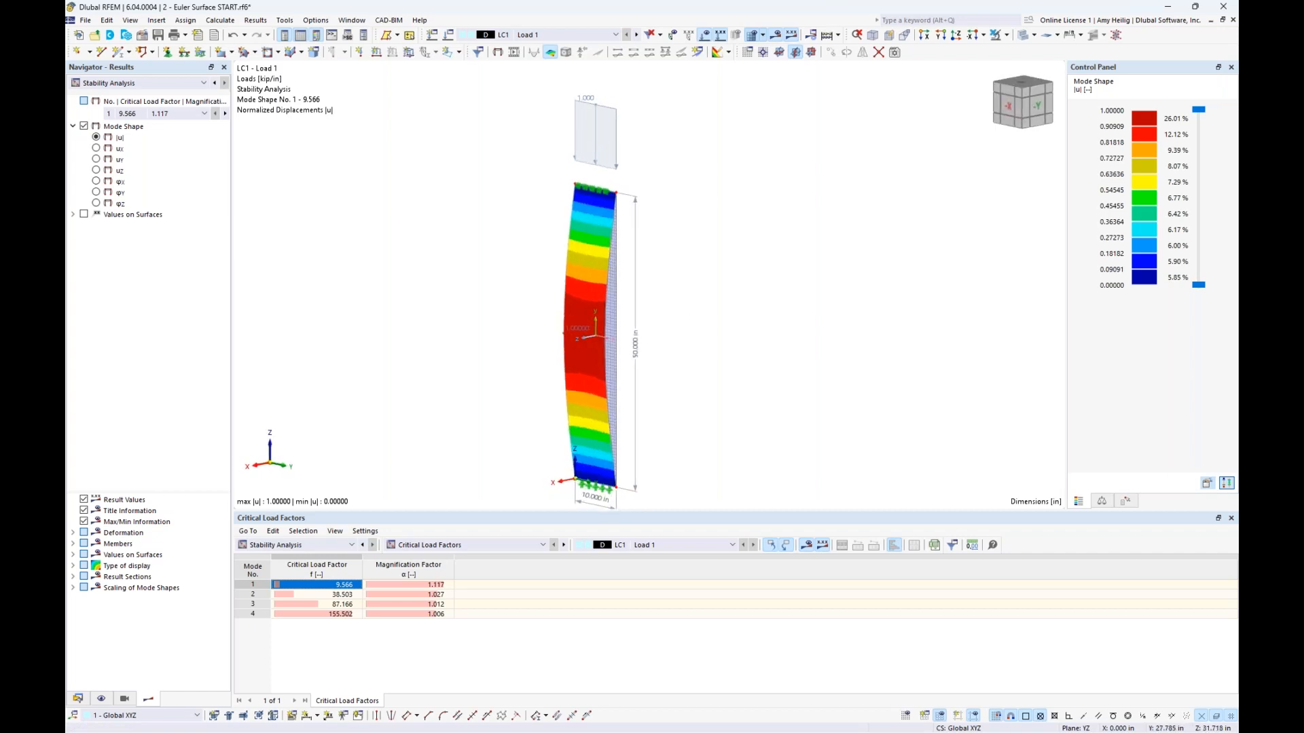
pyautogui.press('super+Tab')
pyautogui.click(693, 320)
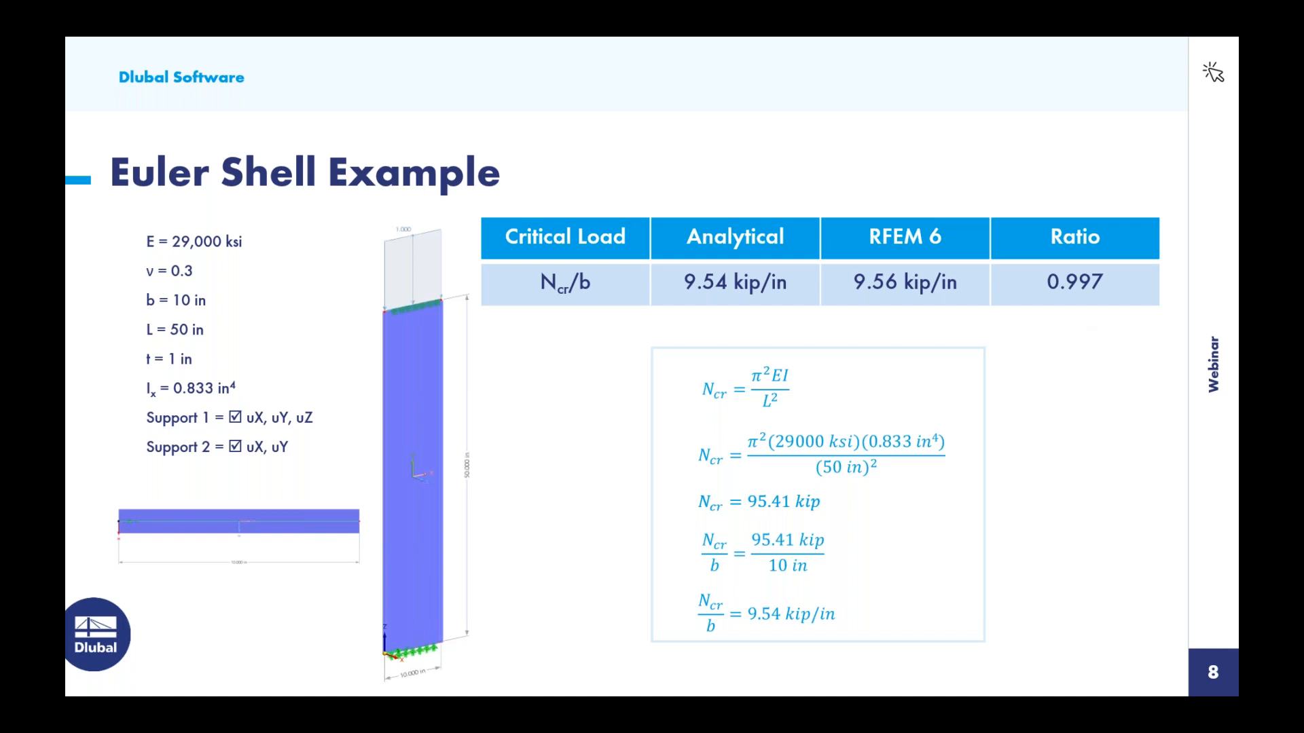
# Switch back to RFEM and bring up the 3 - Stability 7DOF START model
pyautogui.press('super+Tab')
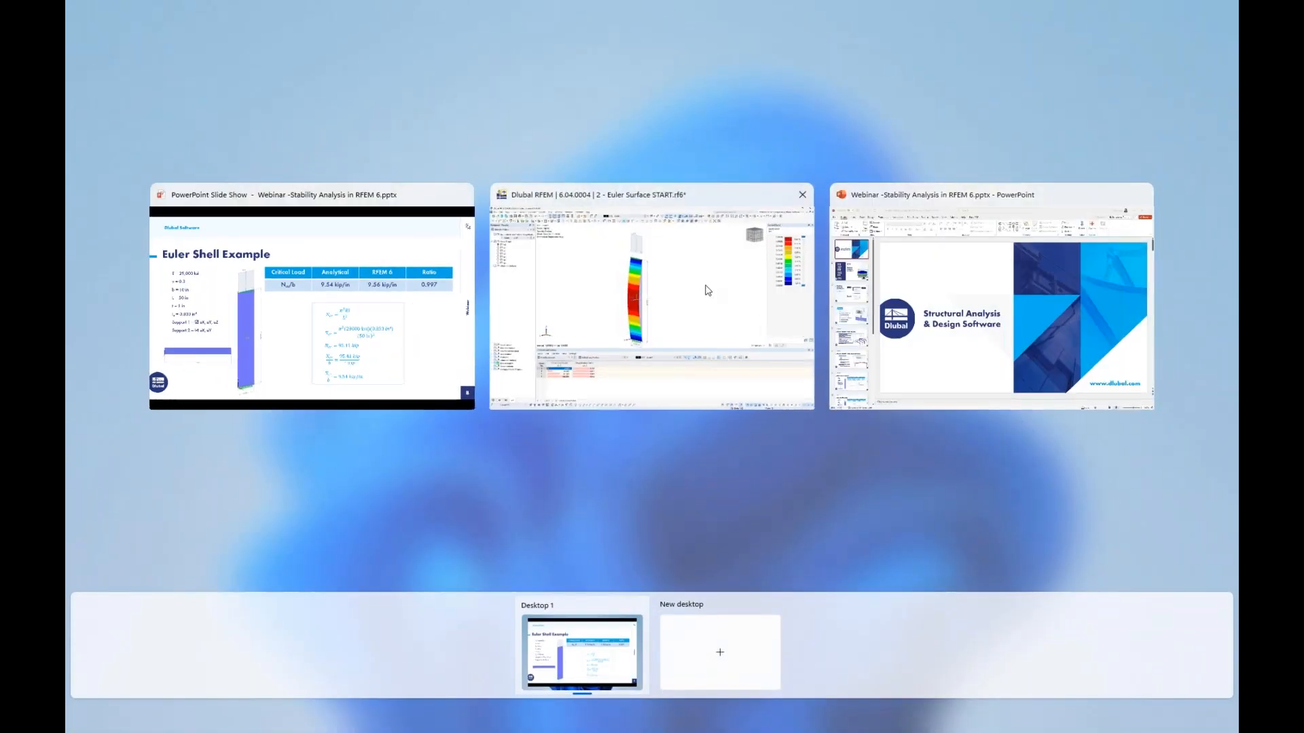
pyautogui.click(707, 290)
pyautogui.click(351, 20)
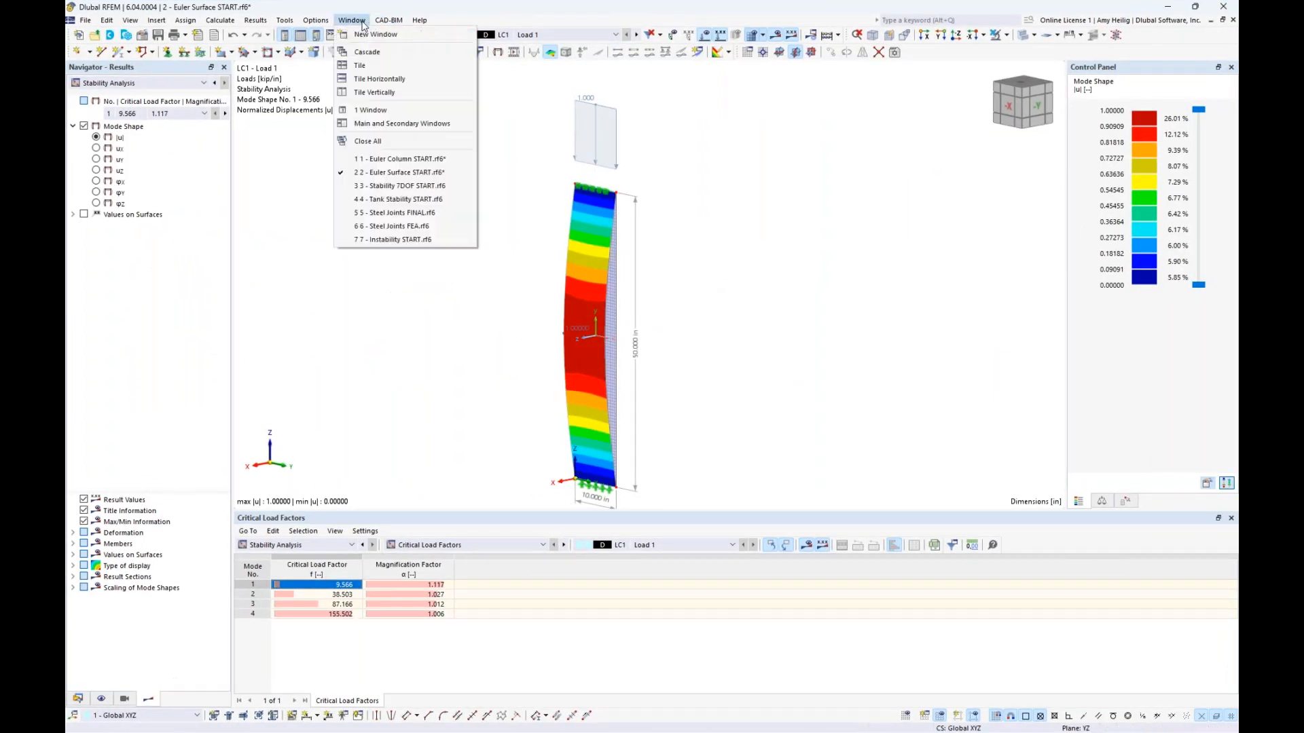
pyautogui.click(381, 187)
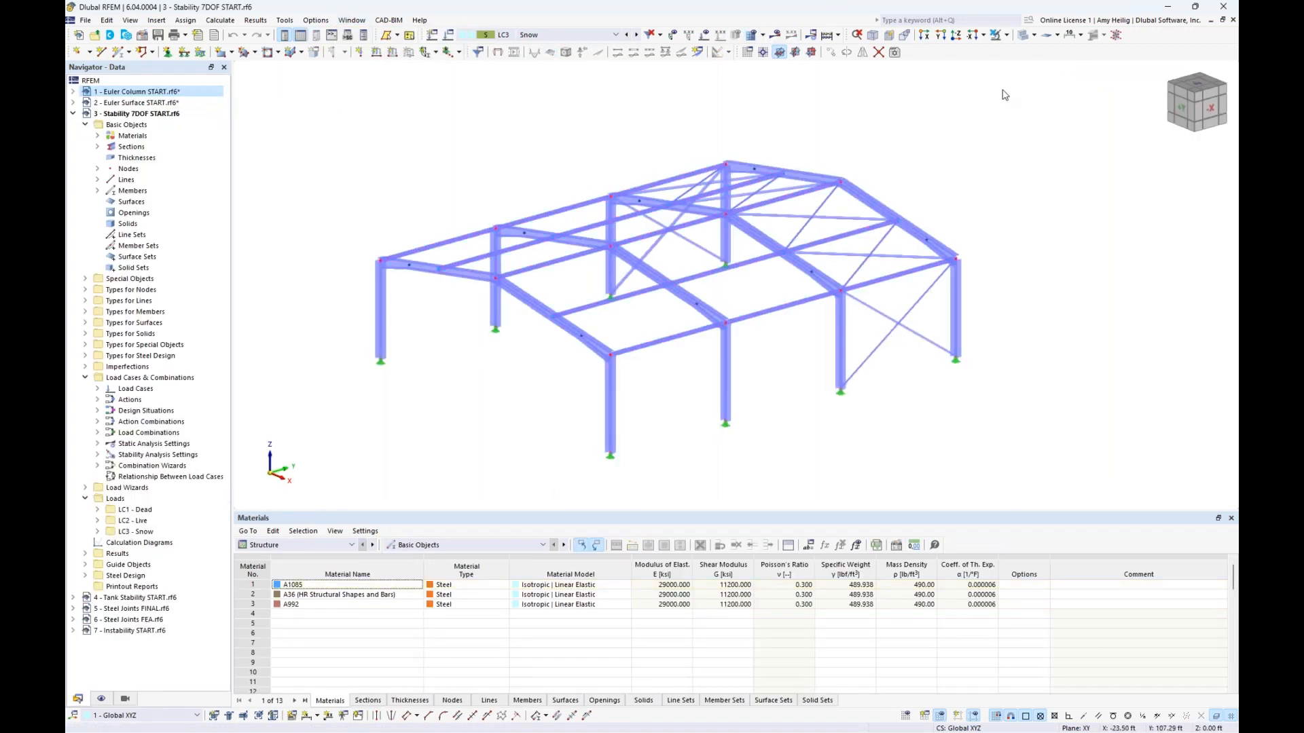
# Display the steel frame as a wireframe, and restore the solid display of its members
pyautogui.click(1024, 34)
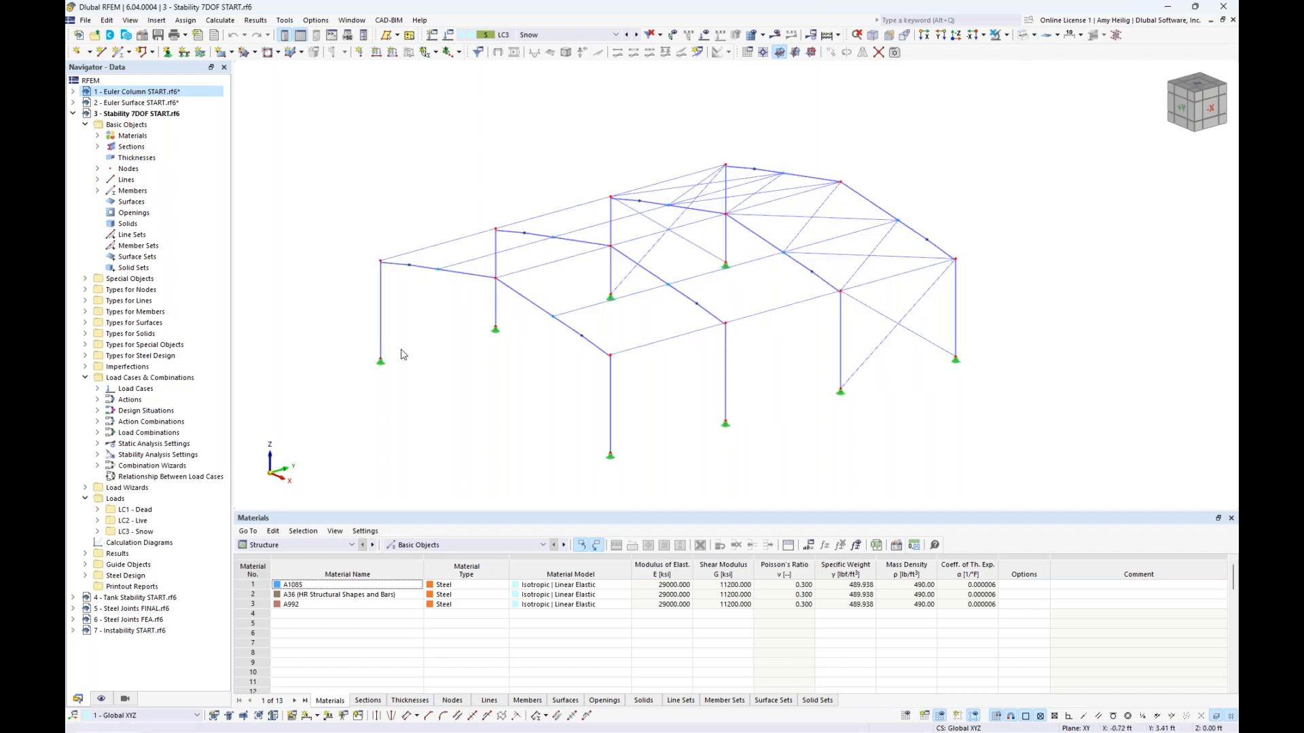
pyautogui.moveTo(455, 380); pyautogui.dragTo(483, 370, button='middle')
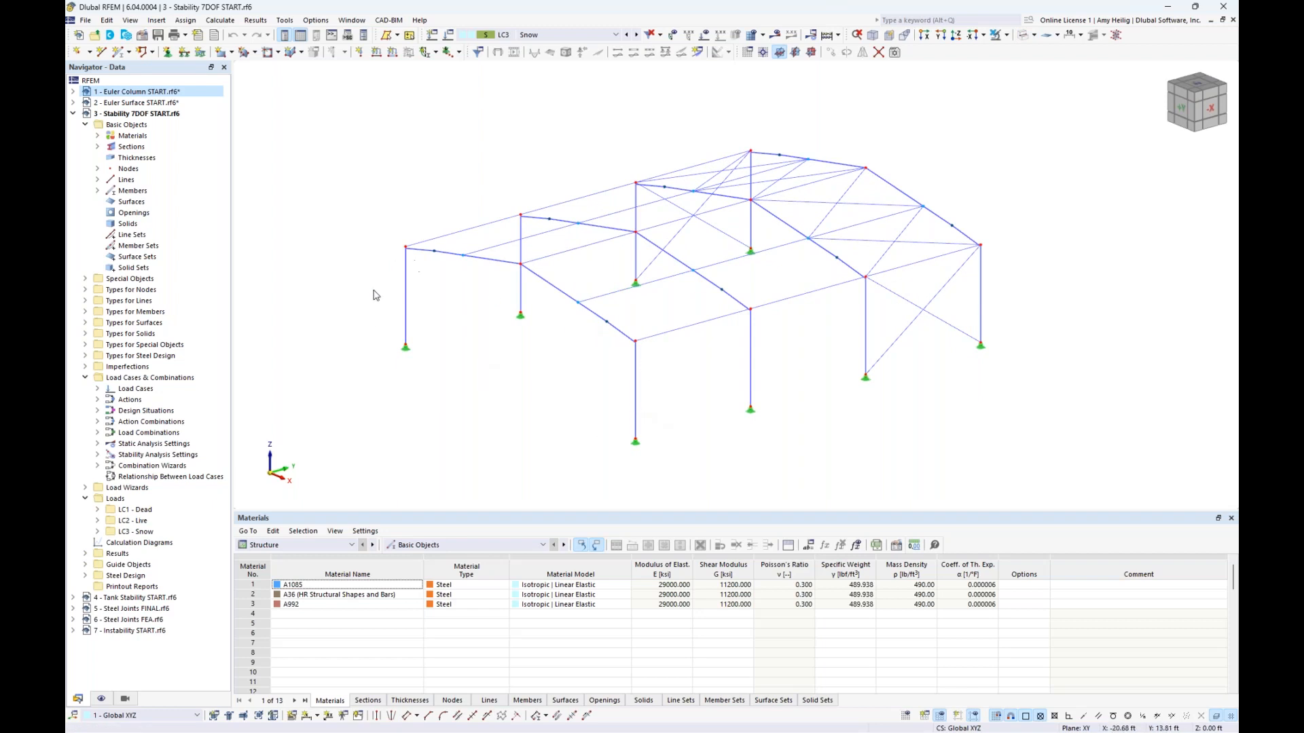
pyautogui.click(1023, 36)
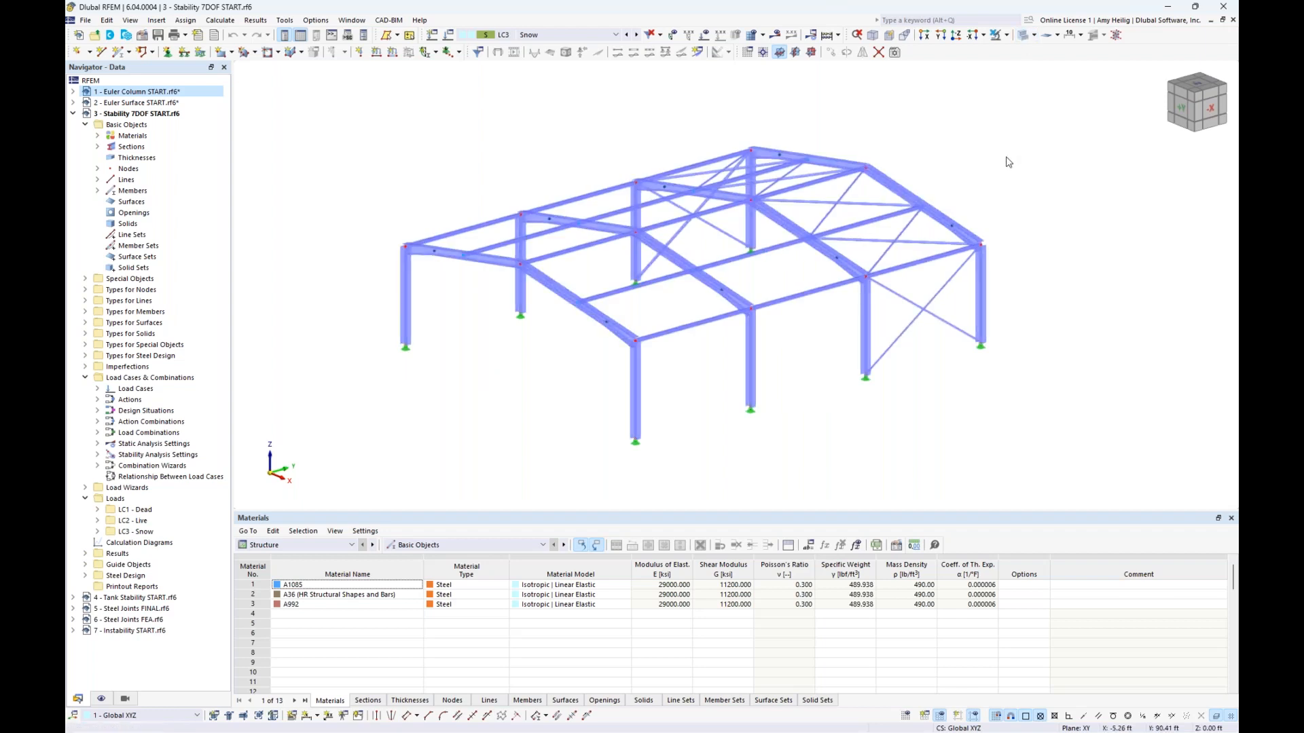
# Highlight the frame members assigned to each of the four sections in turn, and examine the tapered beam end at the front column
pyautogui.click(97, 148)
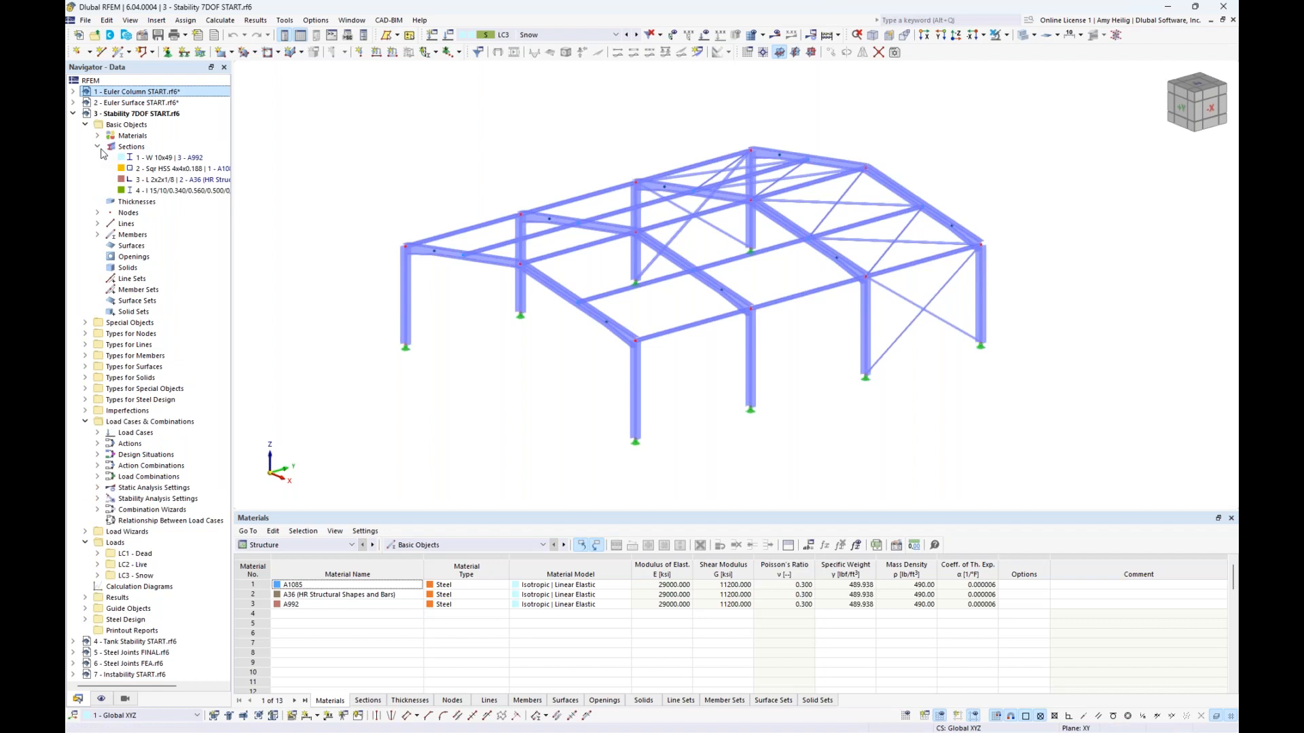
pyautogui.click(139, 158)
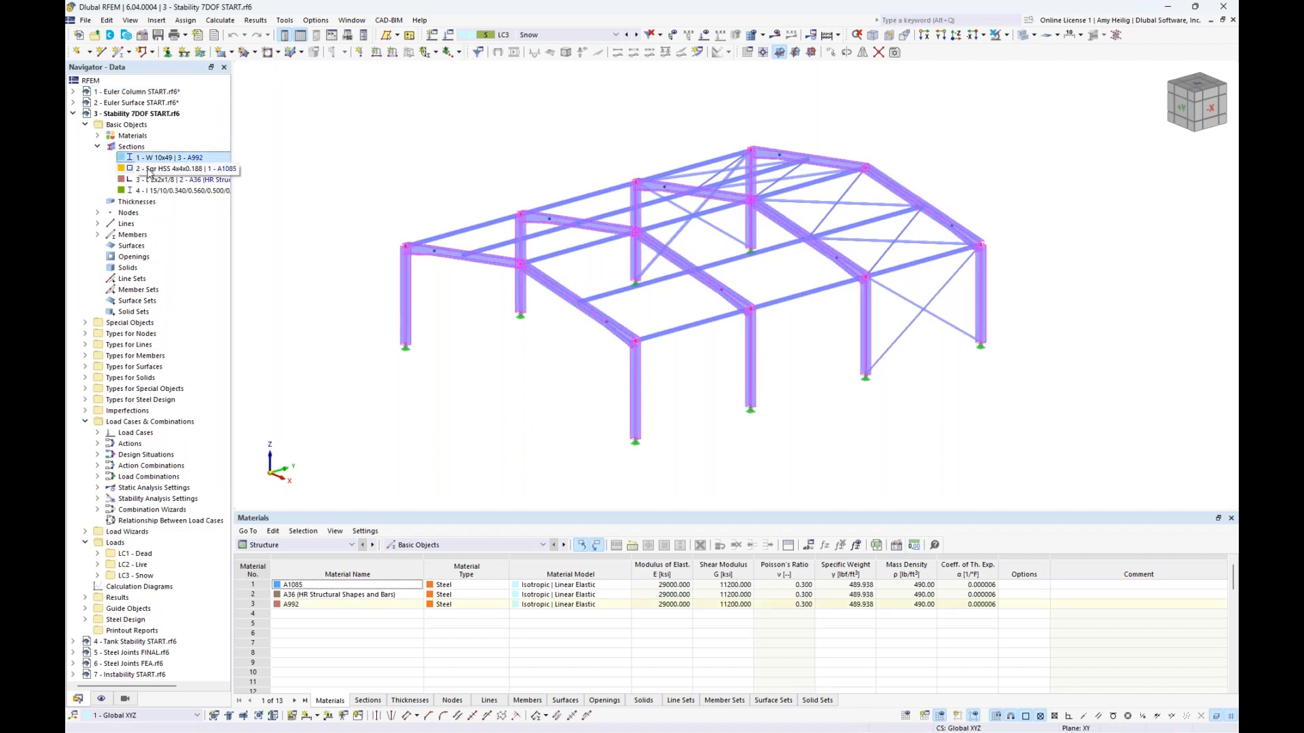
pyautogui.click(149, 173)
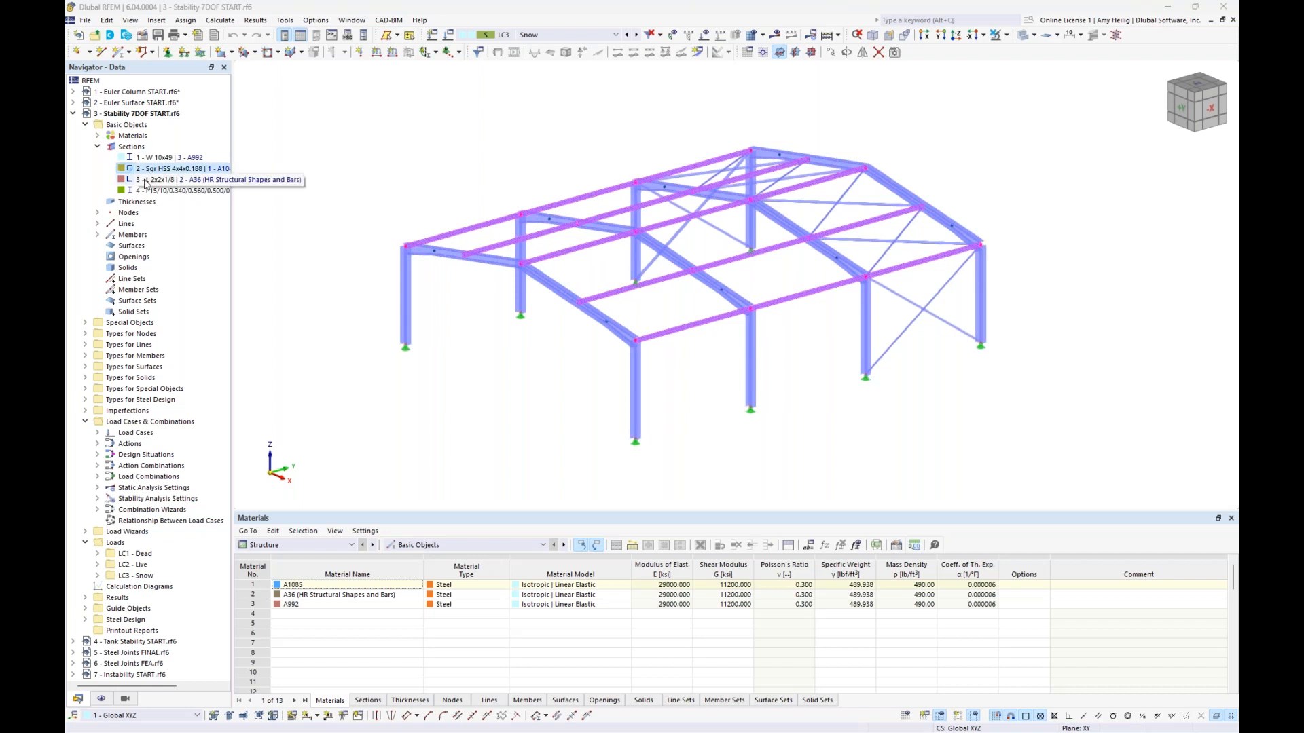
pyautogui.click(146, 181)
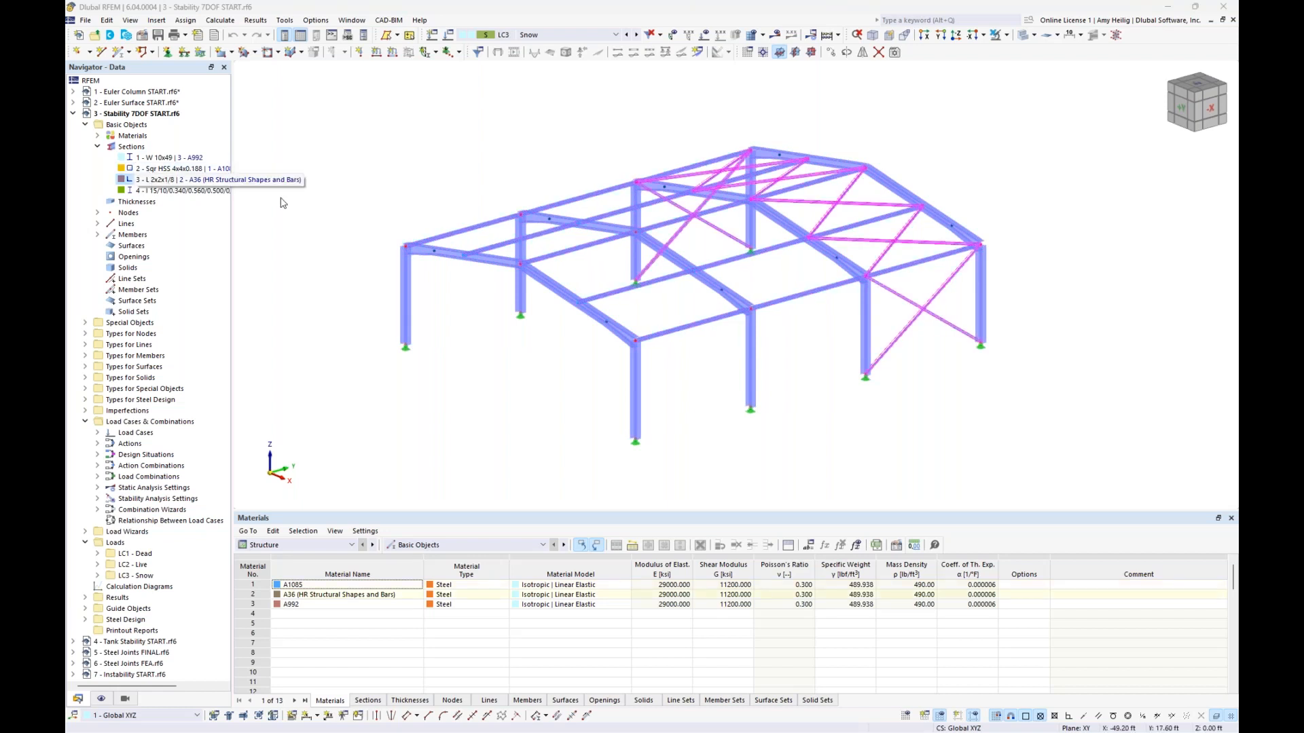
pyautogui.click(158, 192)
pyautogui.scroll(5, 639, 343)
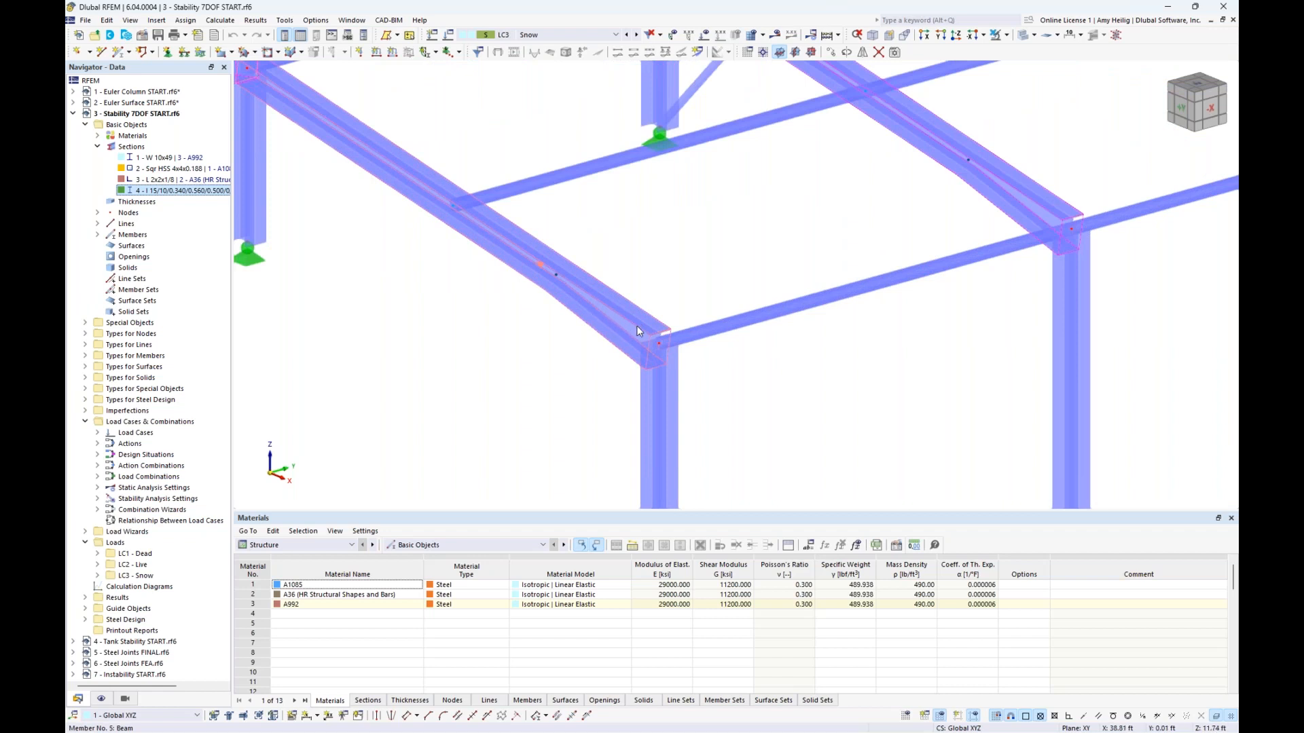
pyautogui.moveTo(637, 325)
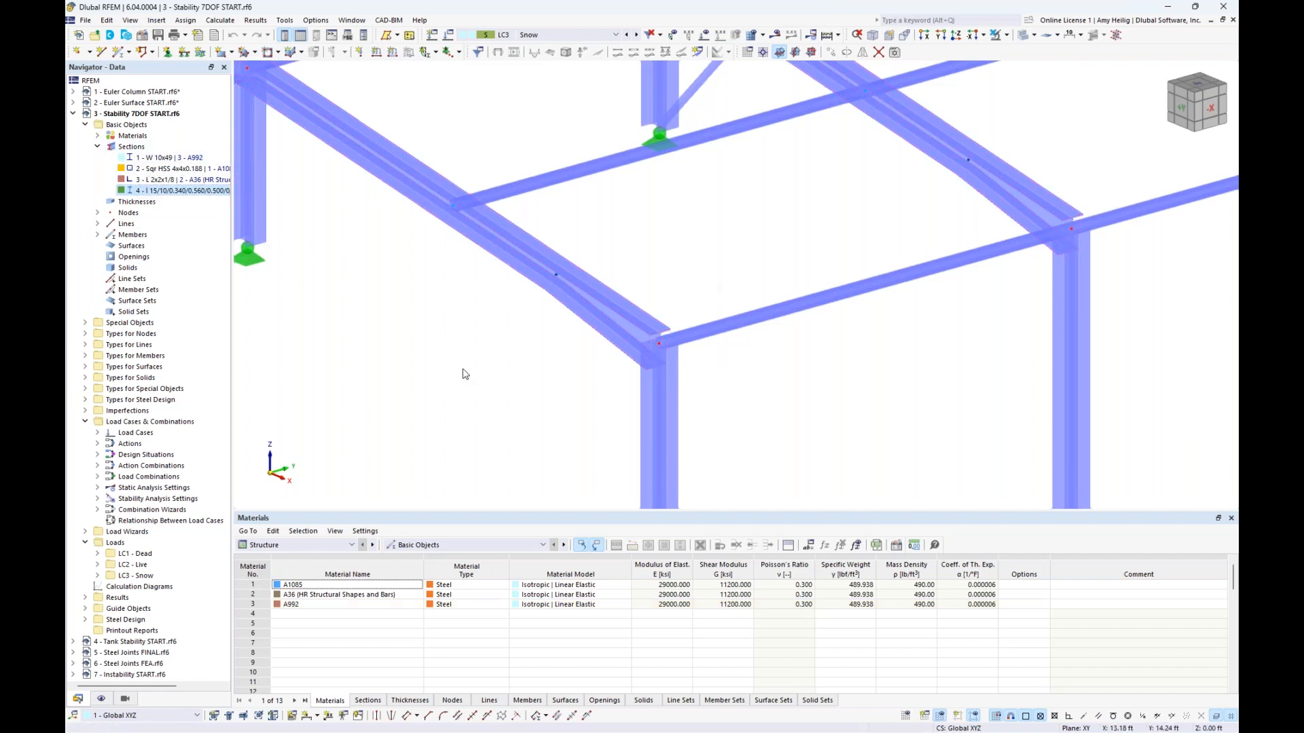
# Set the active load case to LC1 Dead and show its loads on the whole frame
pyautogui.scroll(-2, 466, 374)
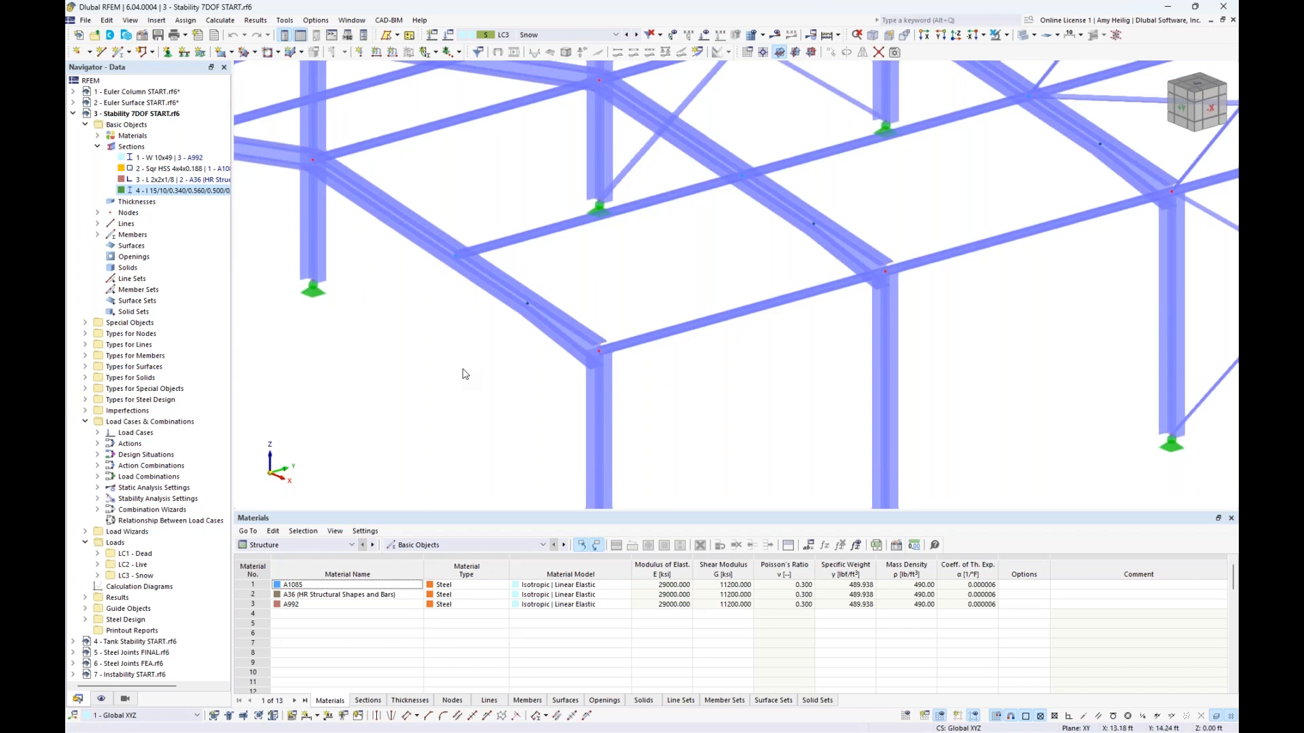
pyautogui.scroll(-5, 466, 374)
pyautogui.moveTo(465, 375); pyautogui.dragTo(529, 353, button='middle')
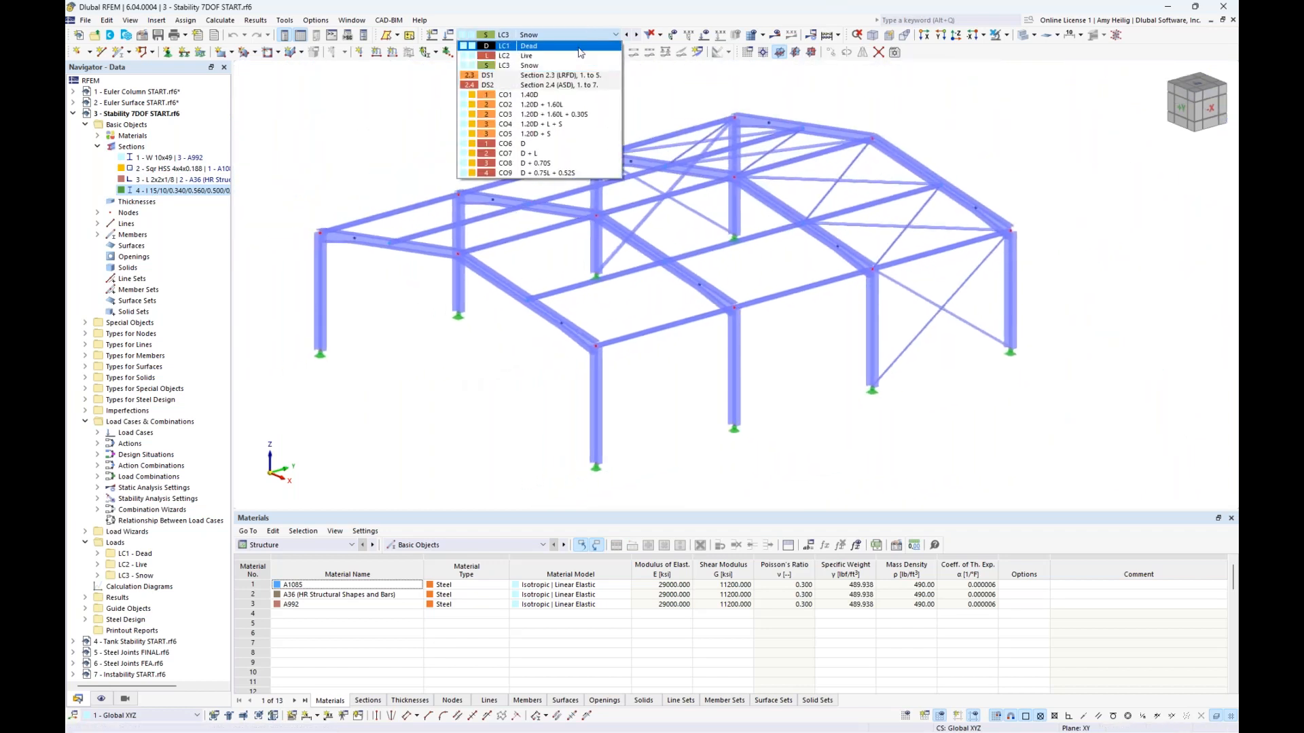
pyautogui.click(581, 46)
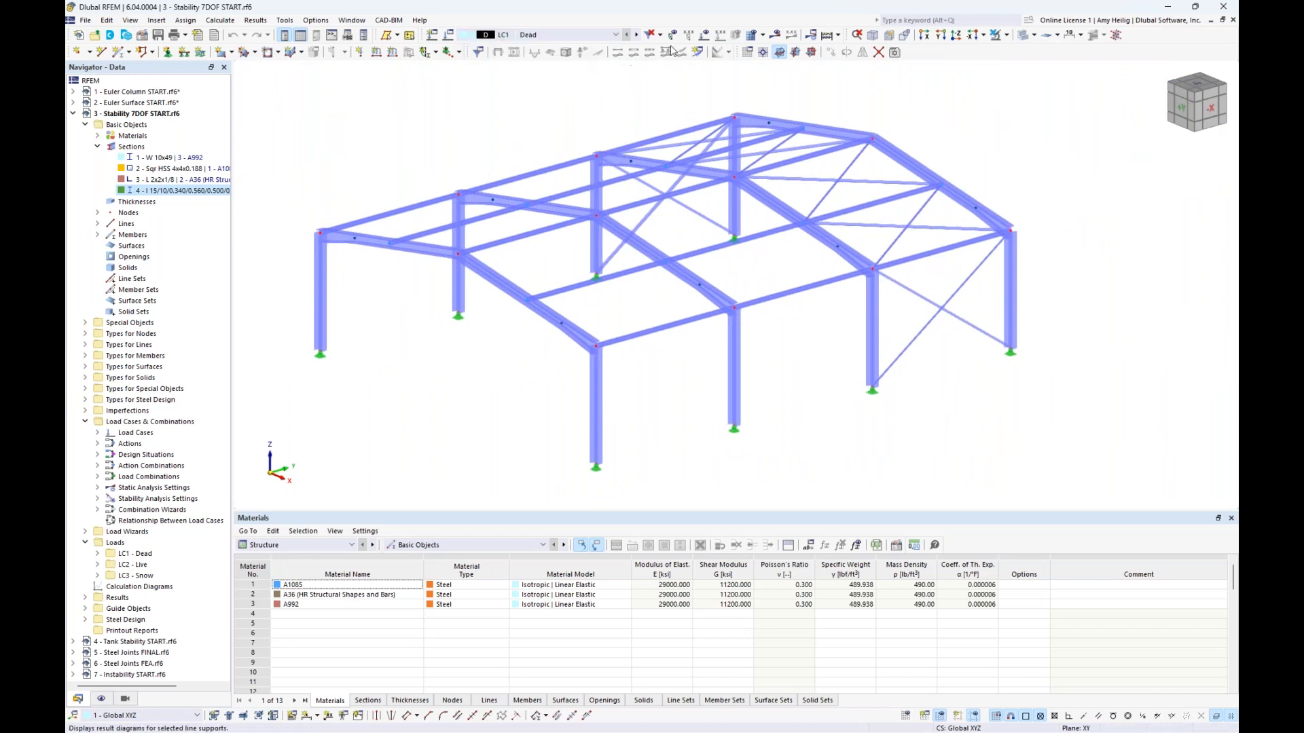
pyautogui.moveTo(478, 134); pyautogui.dragTo(494, 180, button='middle')
pyautogui.scroll(-1, 488, 159)
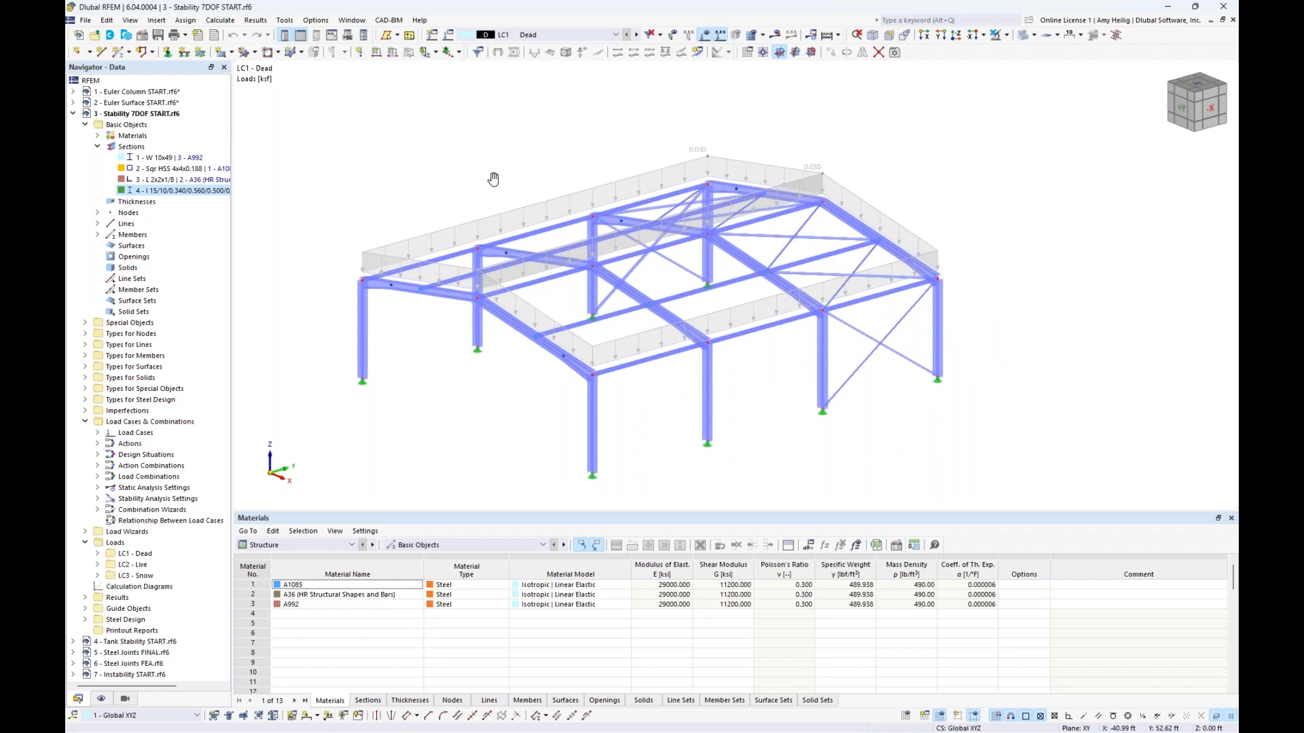
# Display separately the member loads generated from the dead area load, and examine them on the frame beams
pyautogui.rightClick(679, 167)
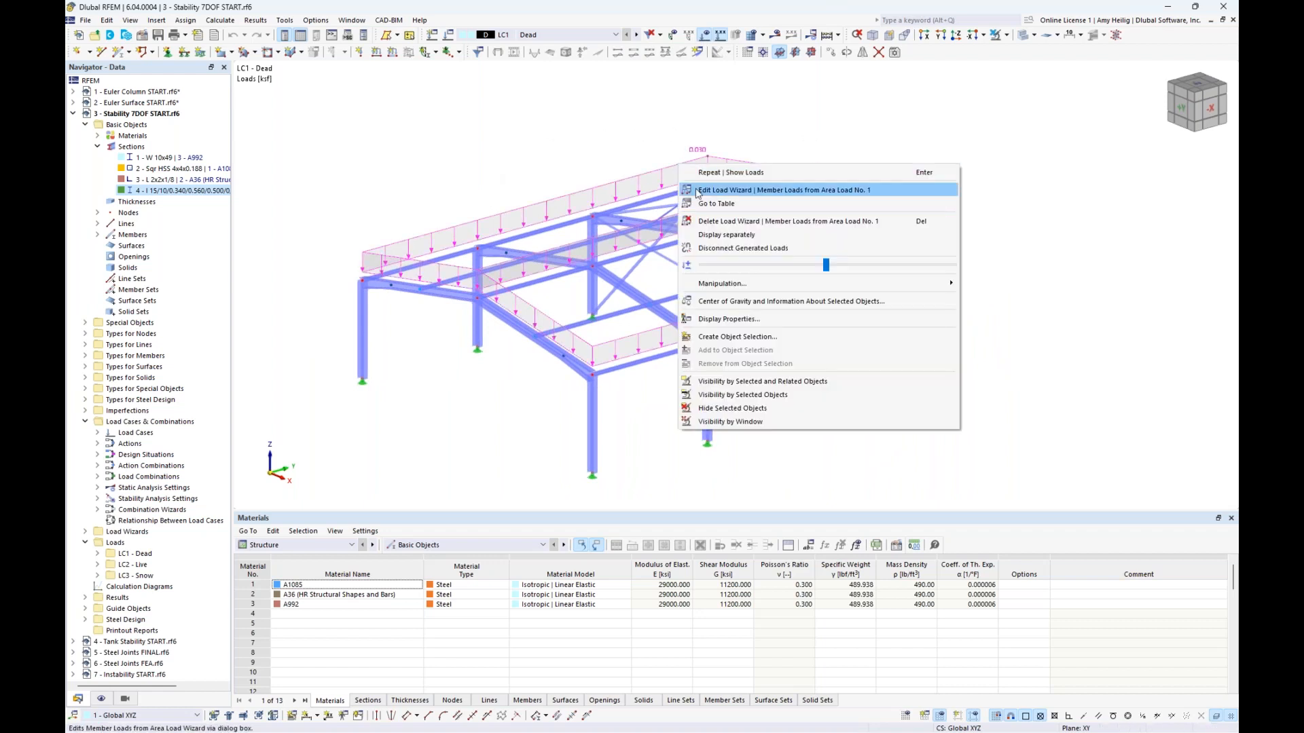
pyautogui.click(726, 235)
pyautogui.keyDown('ctrl'); pyautogui.moveTo(1015, 235); pyautogui.dragTo(914, 215, button='middle'); pyautogui.keyUp('ctrl')
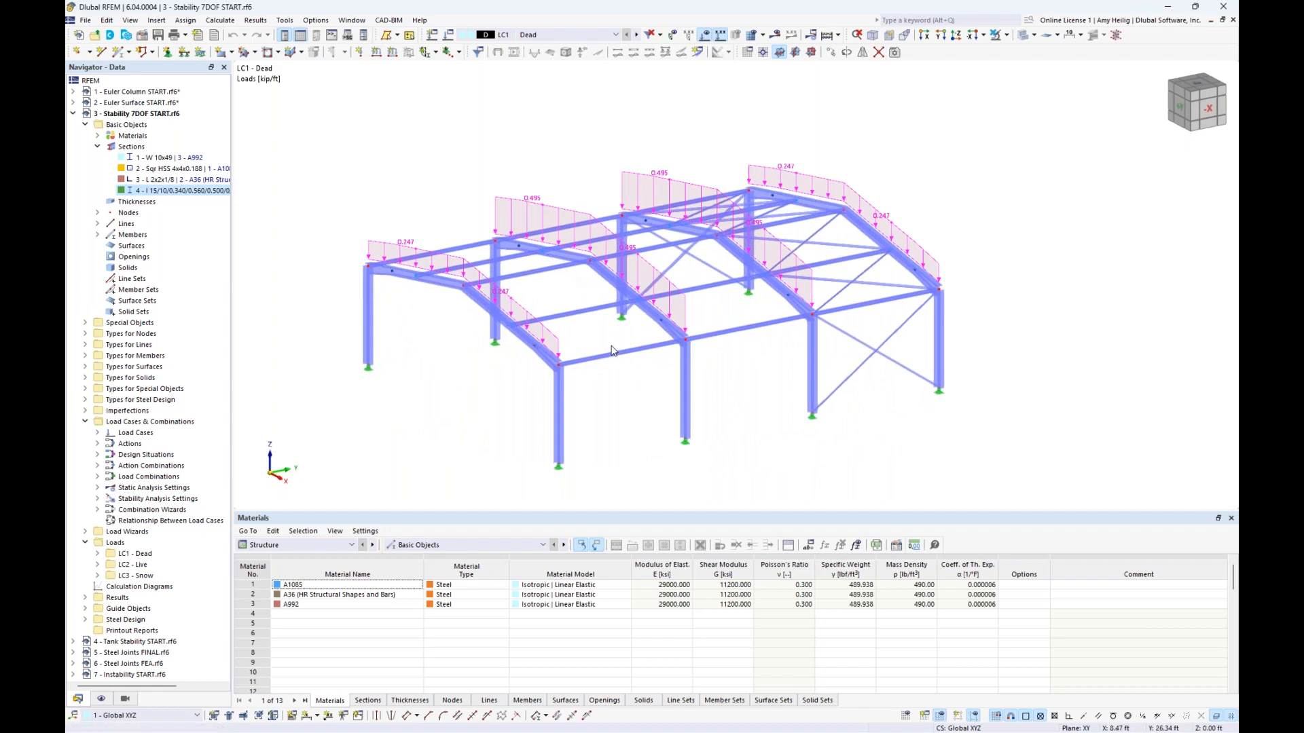
# Restore the dead load to its area load display, and show the loads of LC2 Live and LC3 Snow on the frame
pyautogui.click(636, 36)
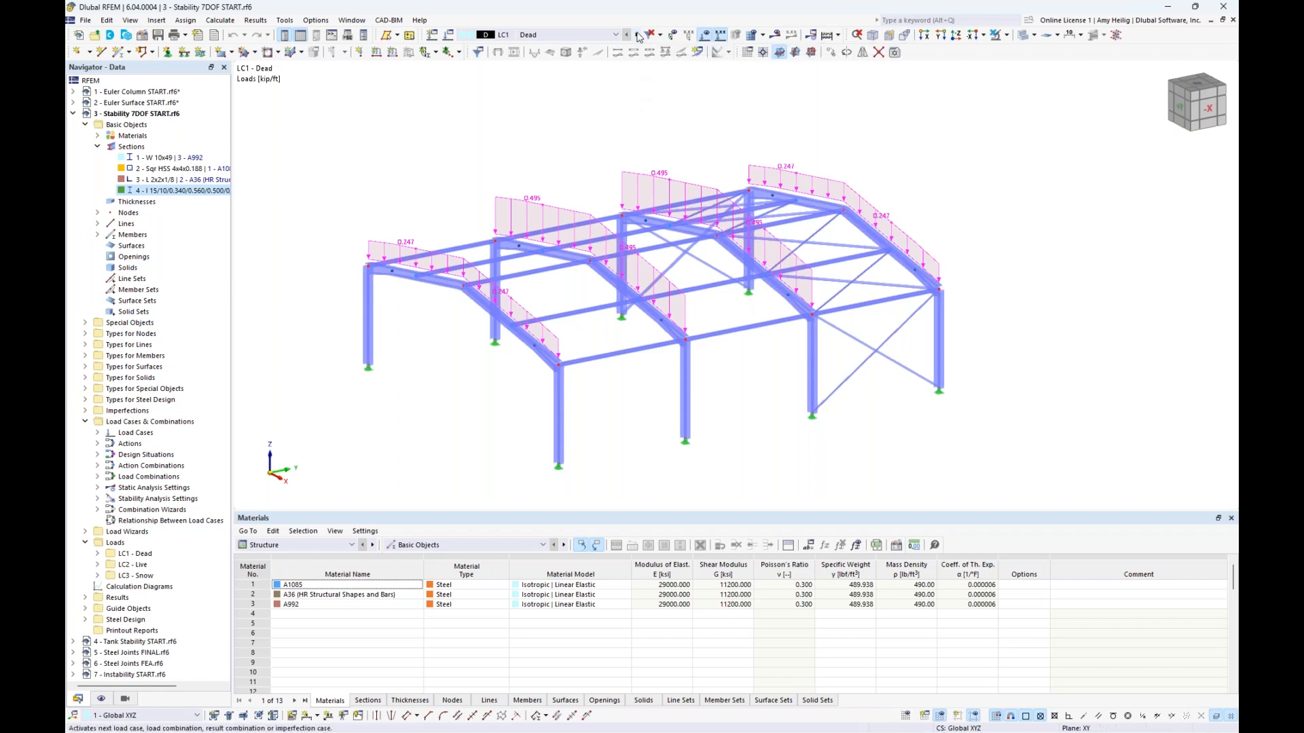
pyautogui.rightClick(662, 153)
pyautogui.click(707, 224)
pyautogui.click(984, 229)
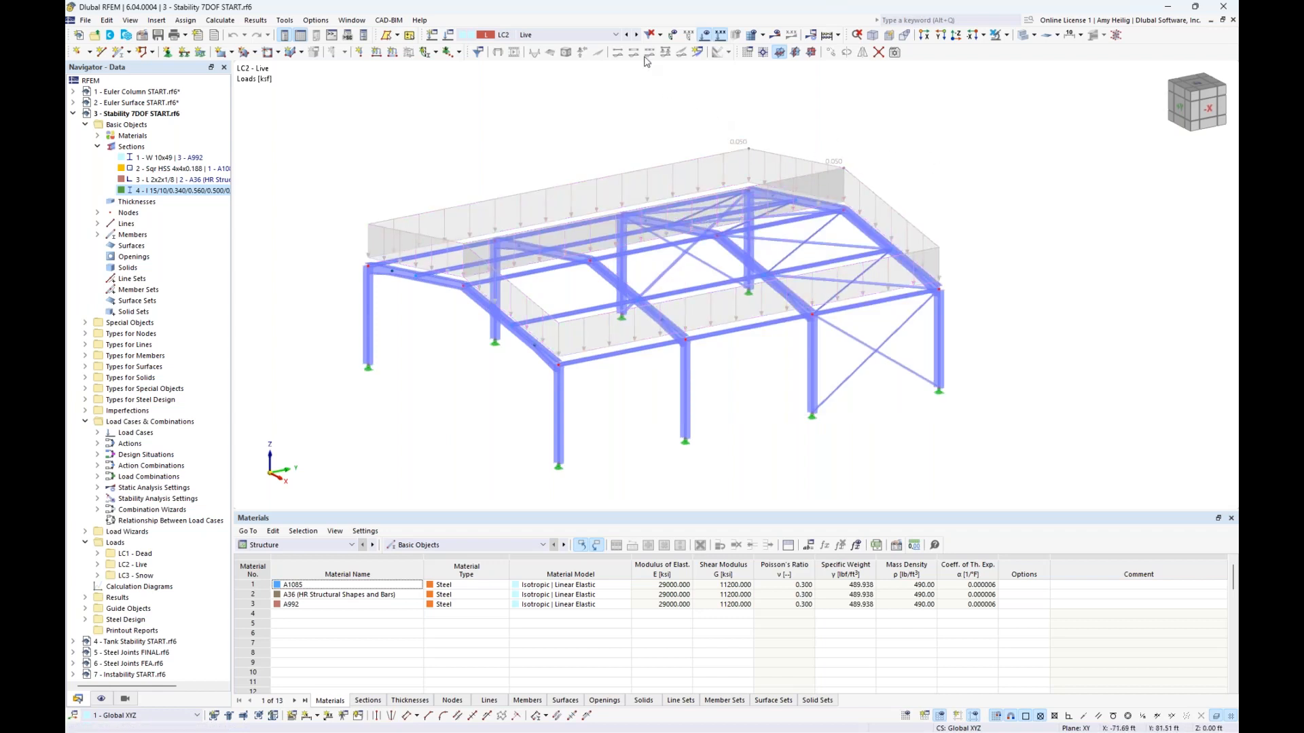
pyautogui.click(636, 35)
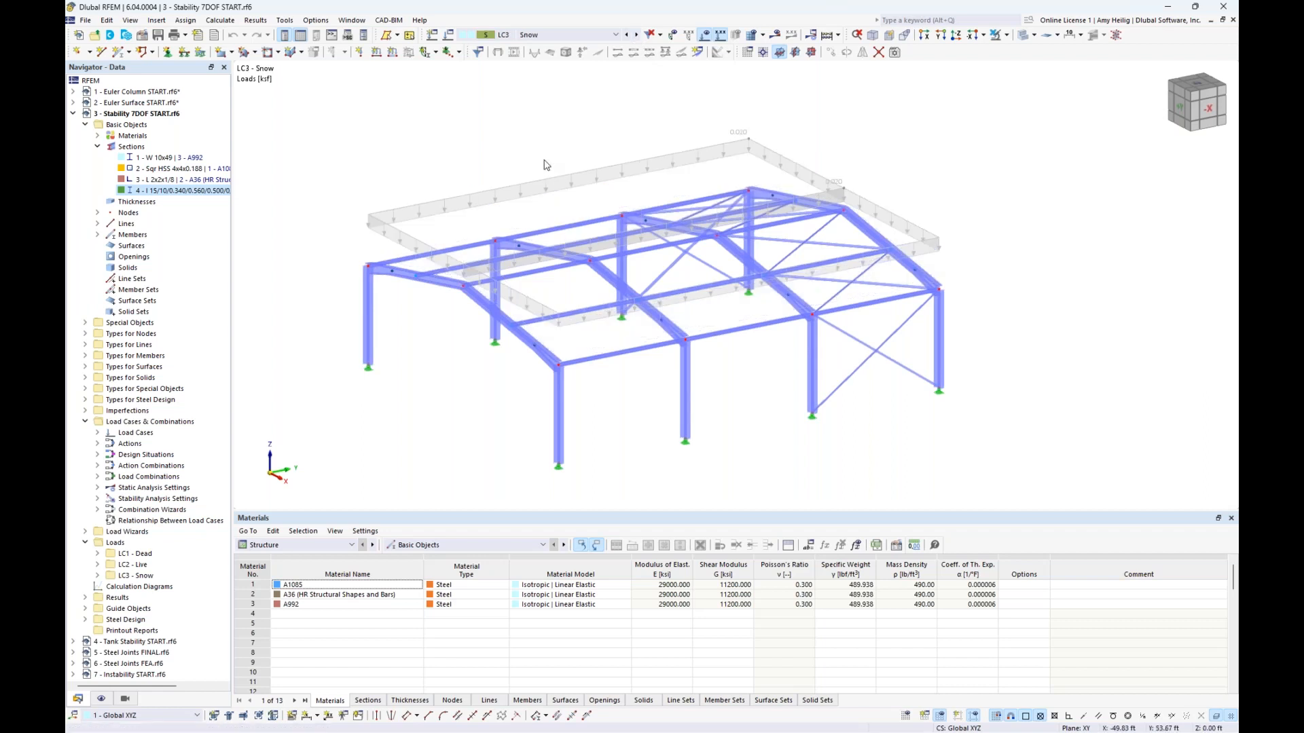
pyautogui.keyDown('ctrl'); pyautogui.moveTo(700, 139); pyautogui.dragTo(569, 155, button='middle'); pyautogui.keyUp('ctrl')
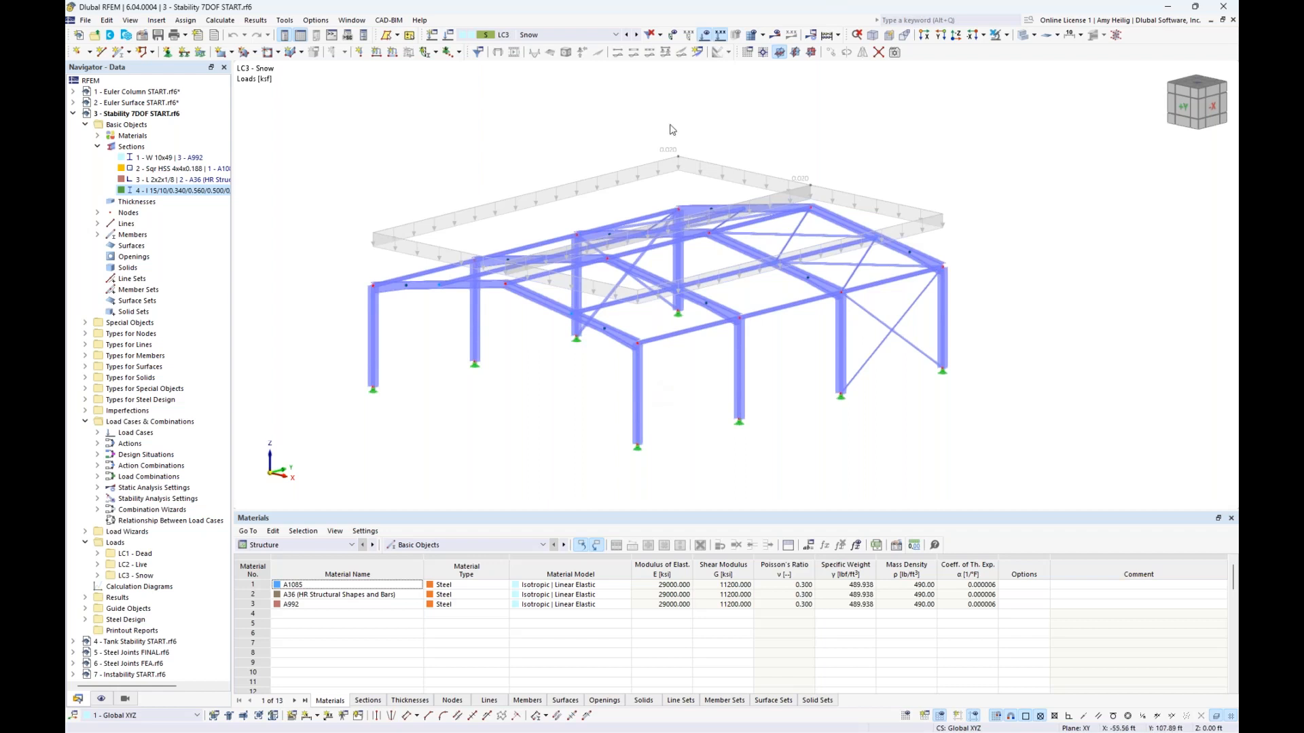
# Show the loads of combination CO2 (1.20D + 1.60L) and of CO3 (1.20D + 1.60L + 0.30S) on the frame
pyautogui.click(616, 35)
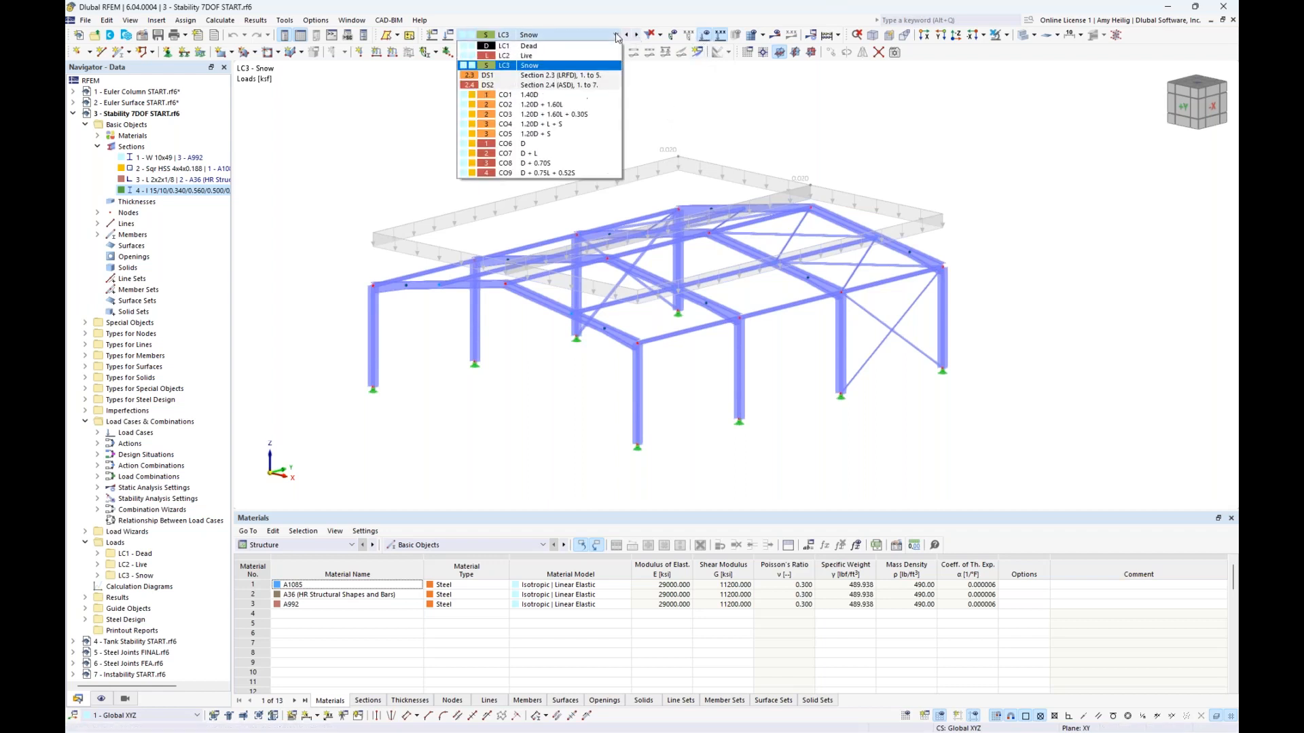
pyautogui.click(605, 100)
pyautogui.click(637, 34)
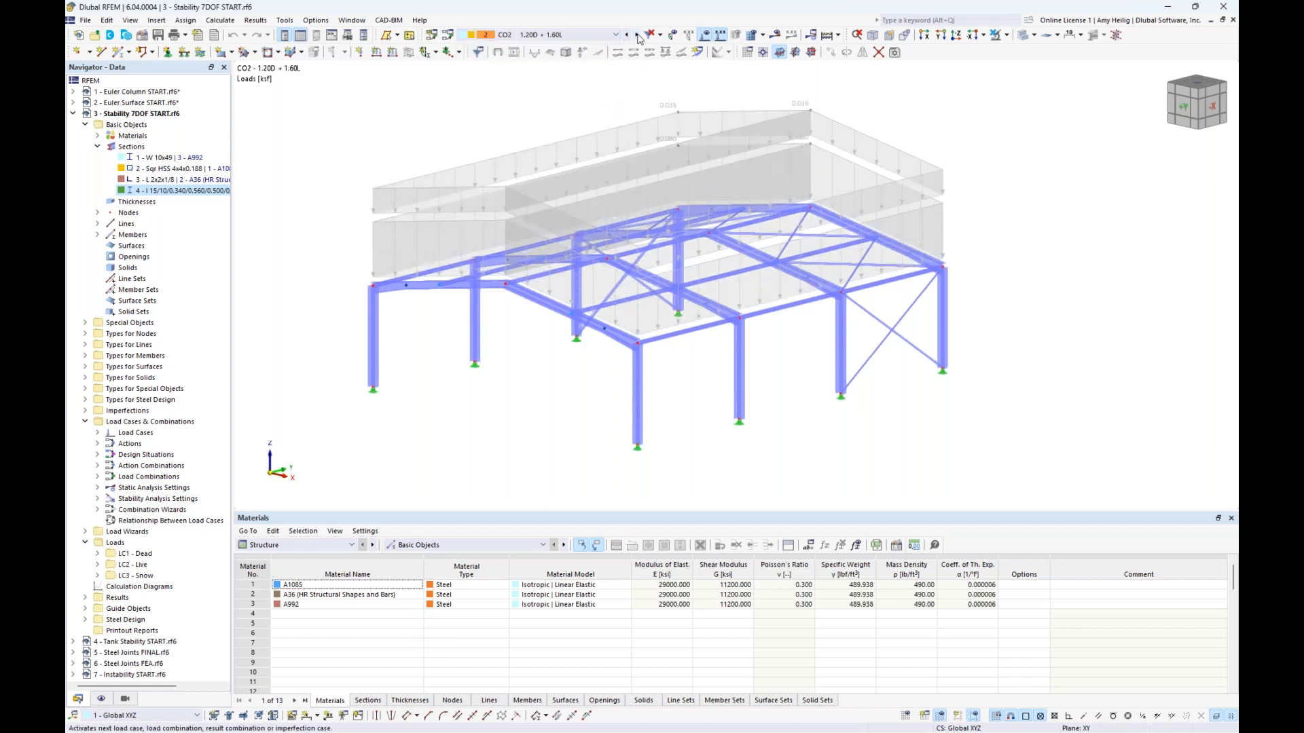
pyautogui.click(636, 35)
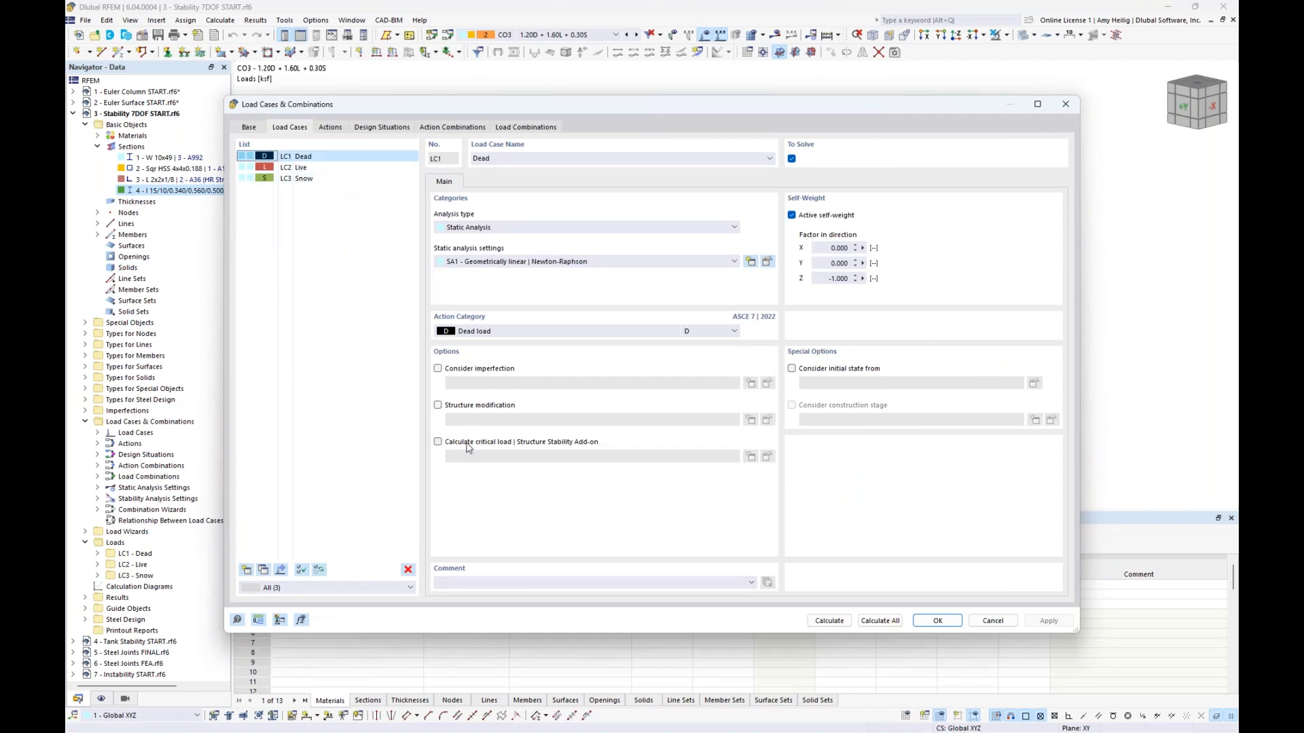
# Review the combination standard and edition, and the main settings of the LRFD and ASD design situations DS1 and DS2
pyautogui.click(391, 131)
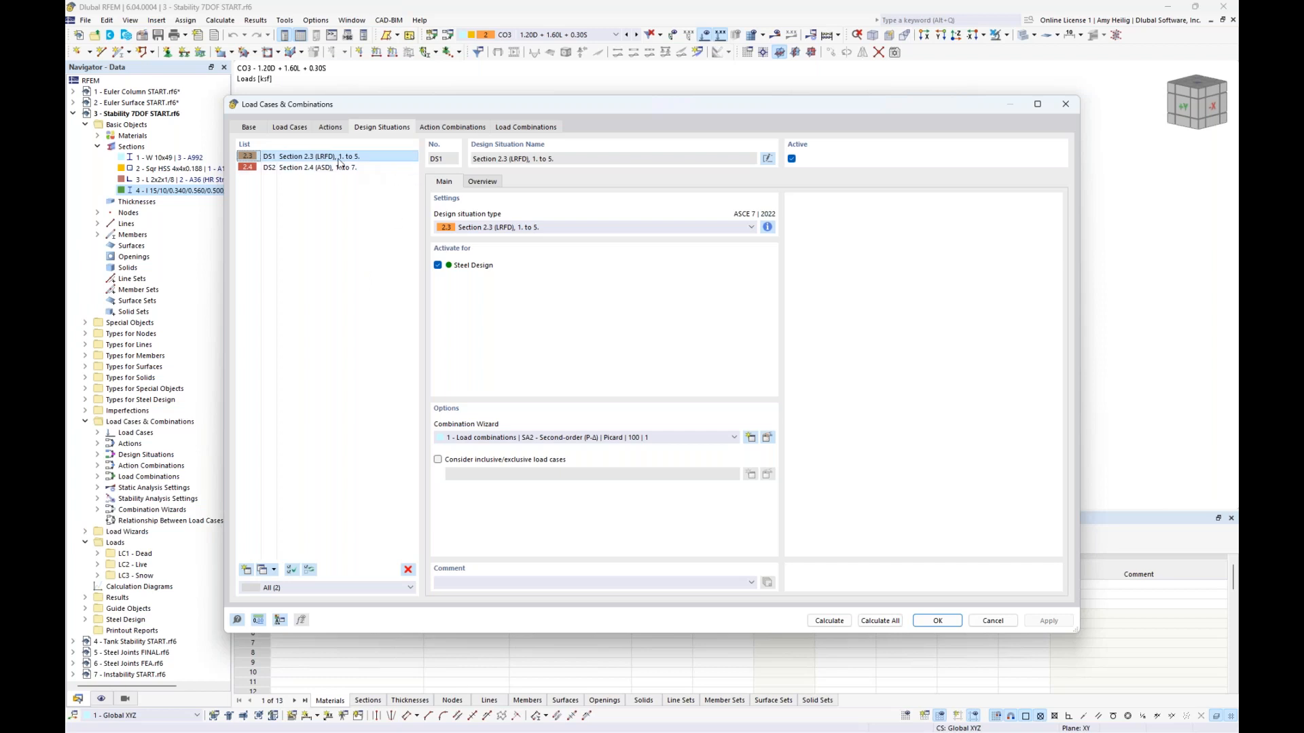
pyautogui.click(249, 128)
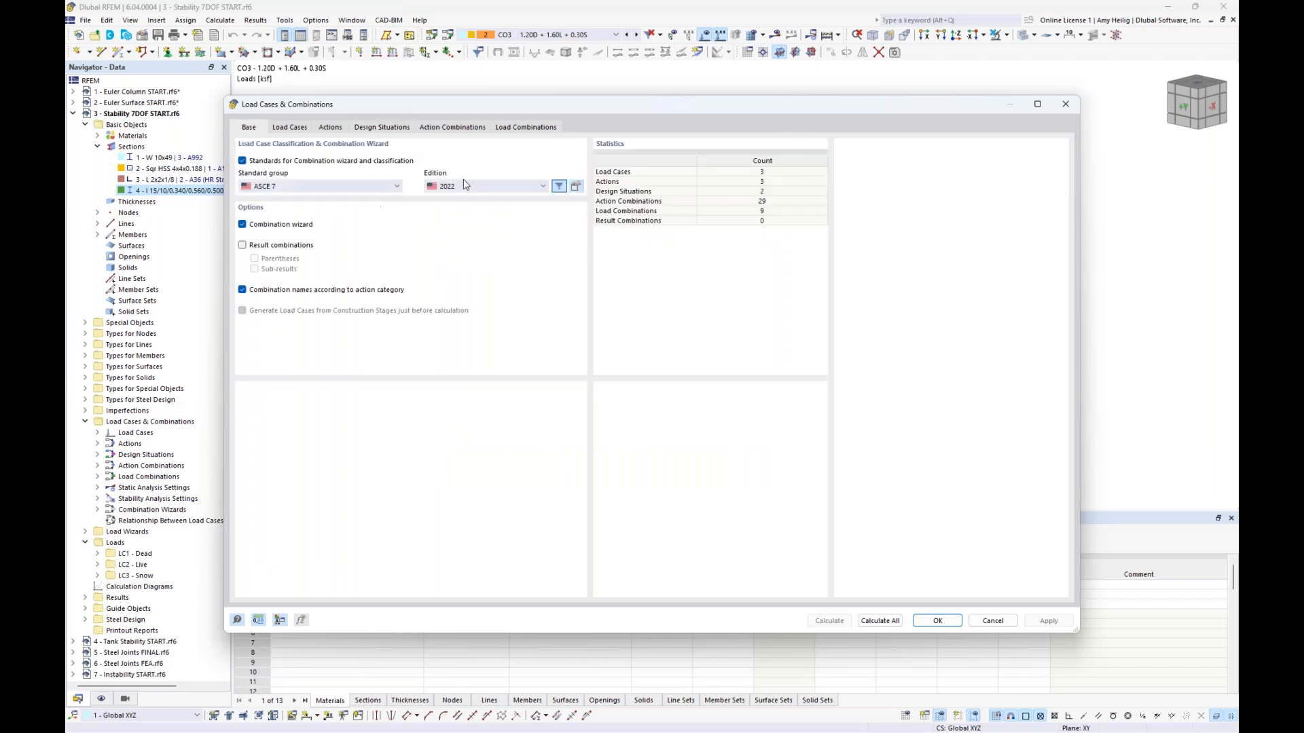
pyautogui.click(382, 128)
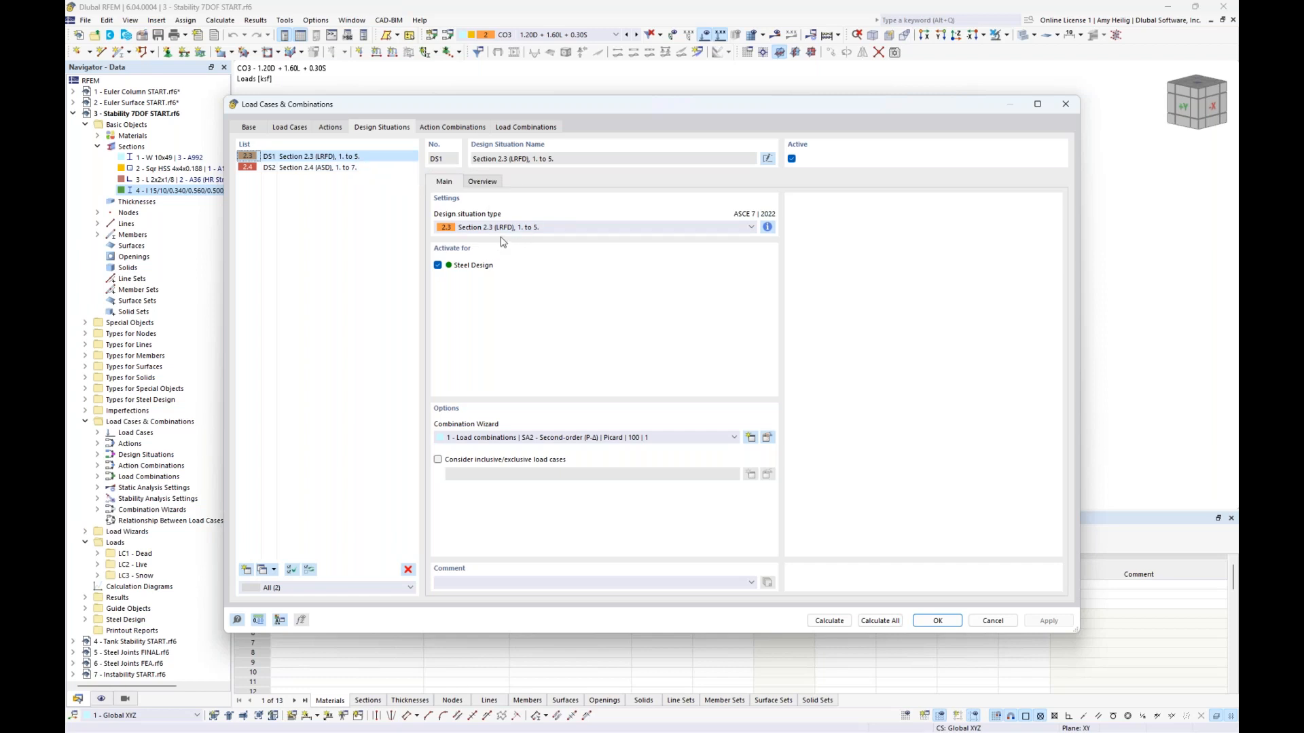
pyautogui.click(343, 168)
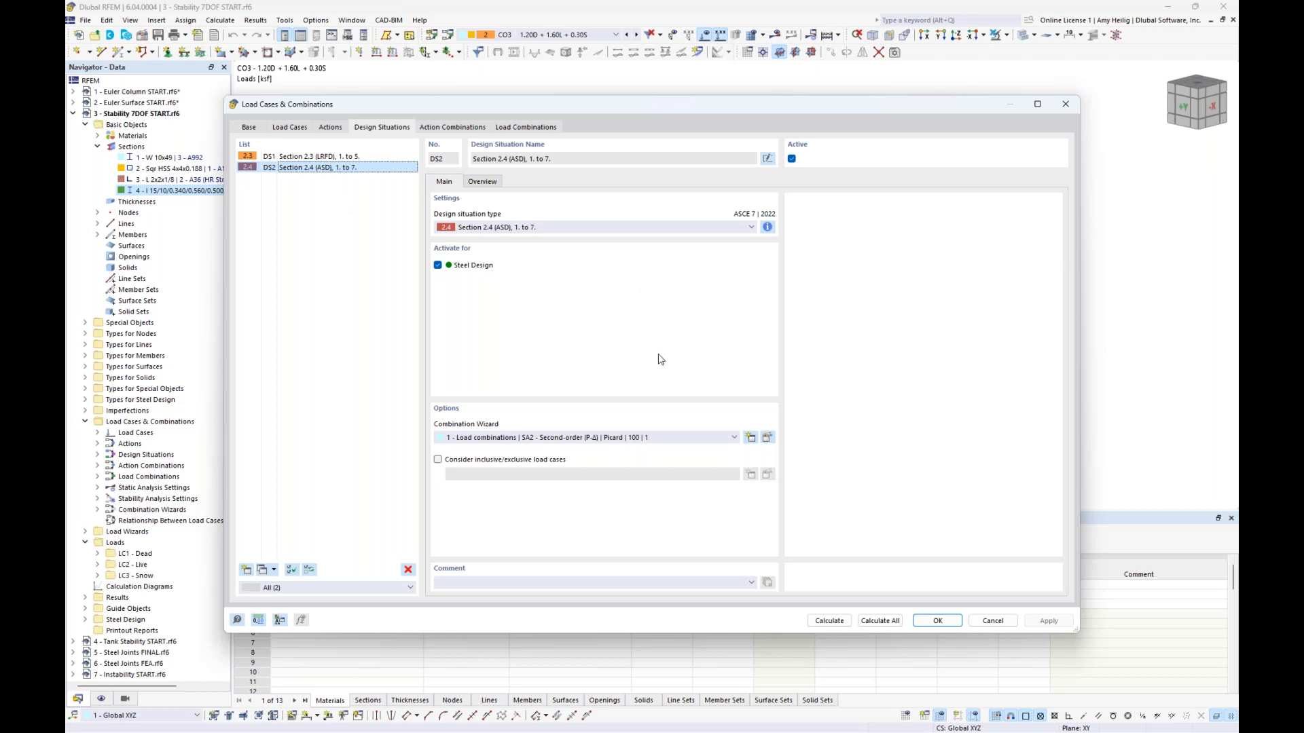
# Enable stability analysis in the second-order combination wizard, and set the ST1 eigenvalue method to 10 lowest eigenvalues
pyautogui.click(767, 438)
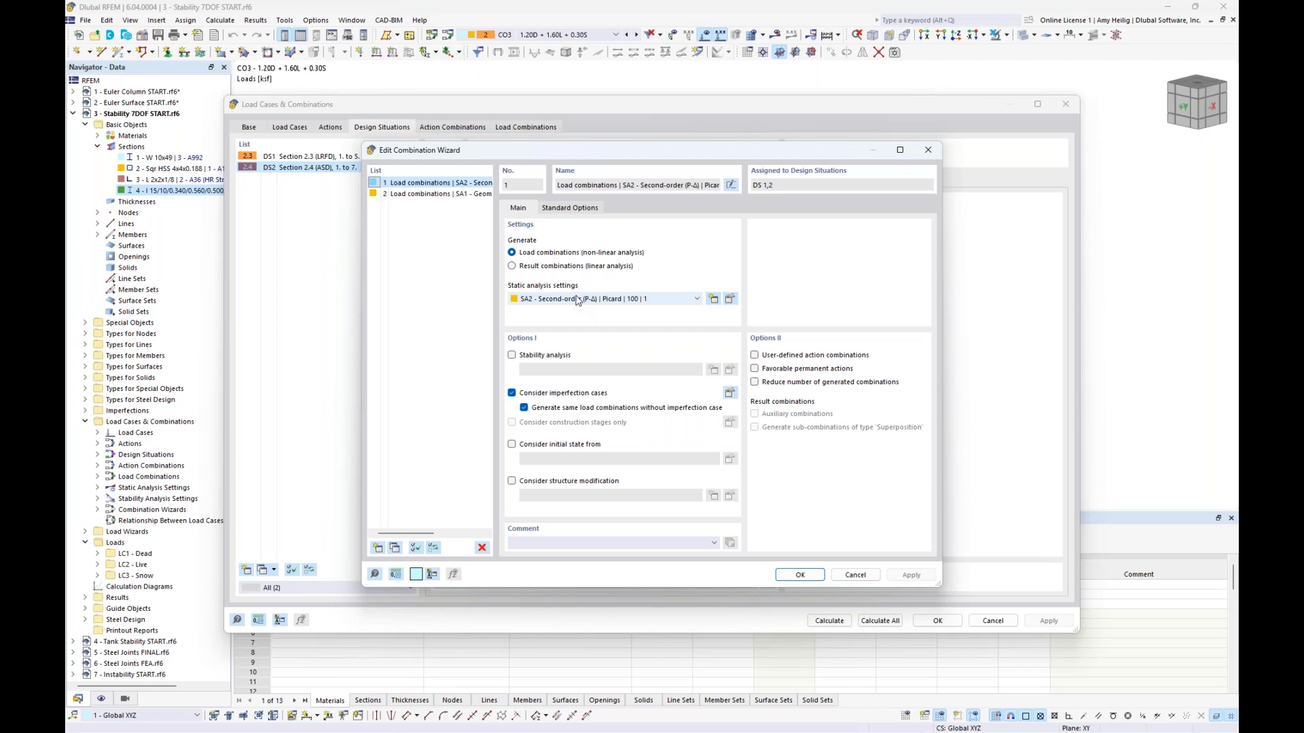
pyautogui.click(512, 356)
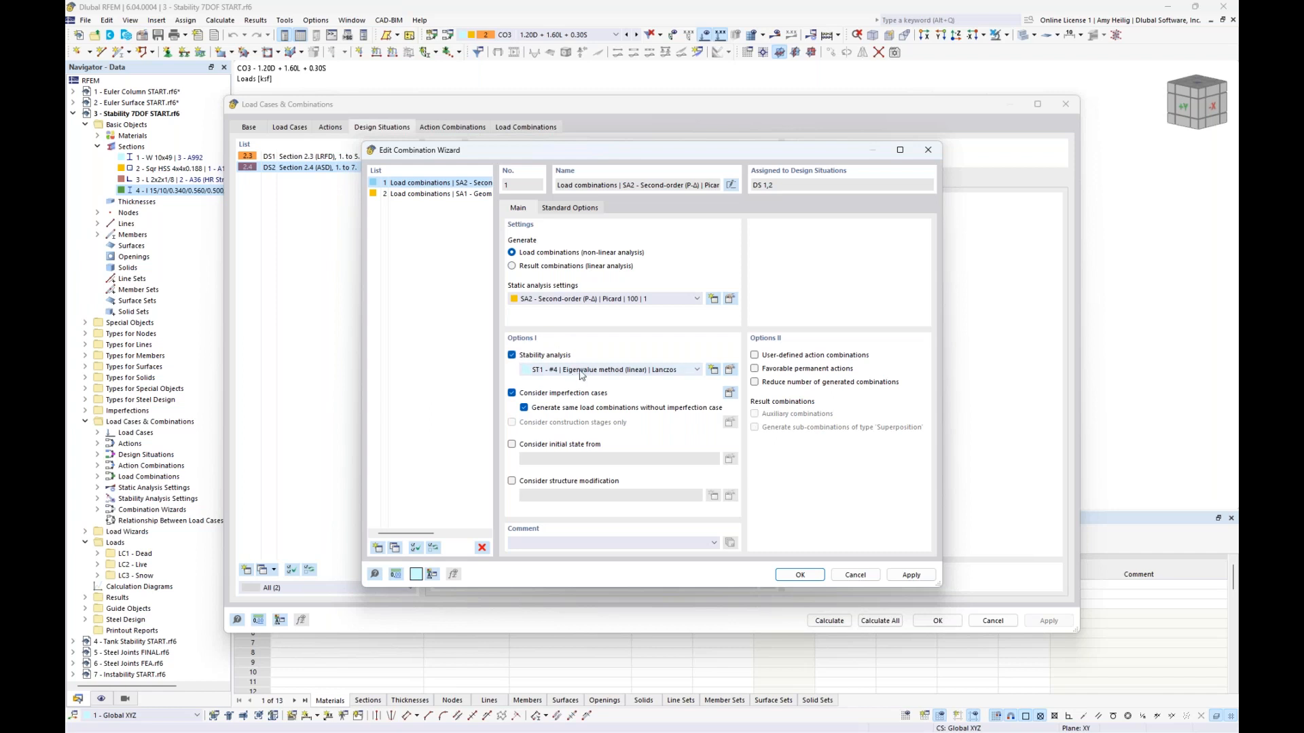
pyautogui.click(730, 371)
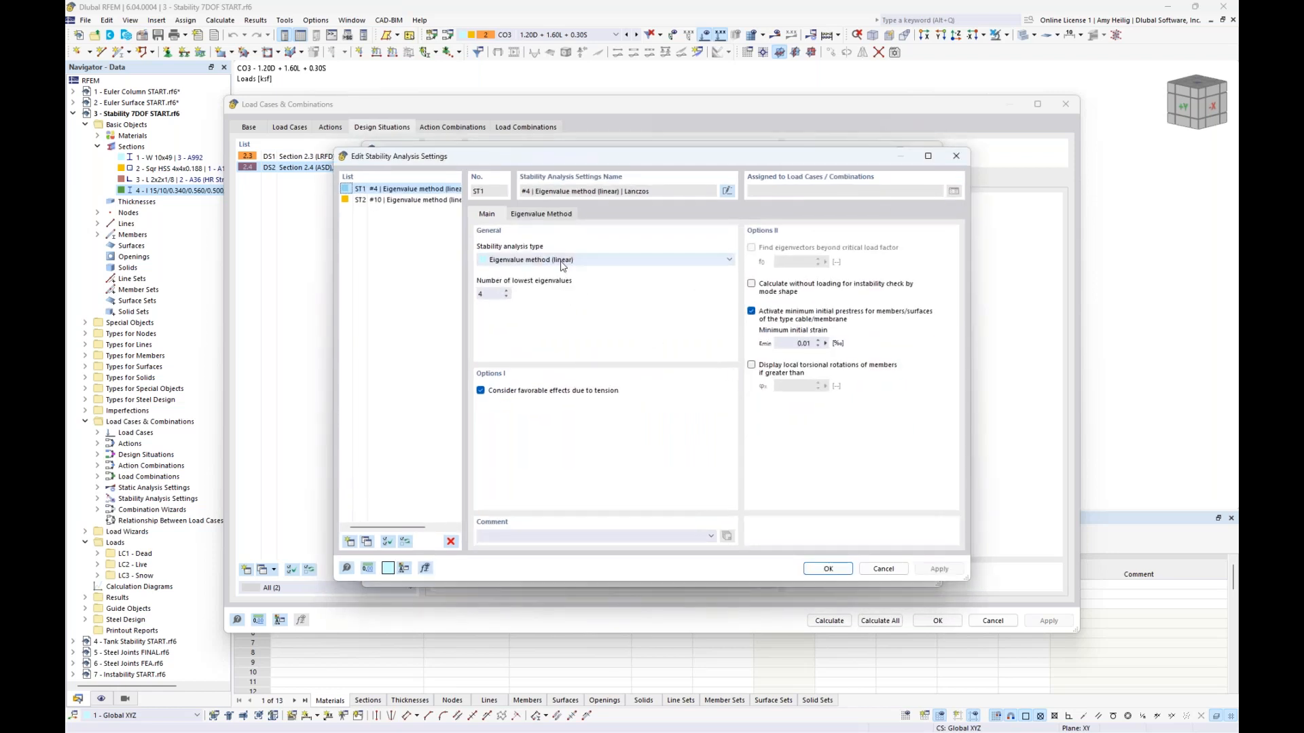
pyautogui.doubleClick(492, 294)
pyautogui.write('10')
pyautogui.click(829, 569)
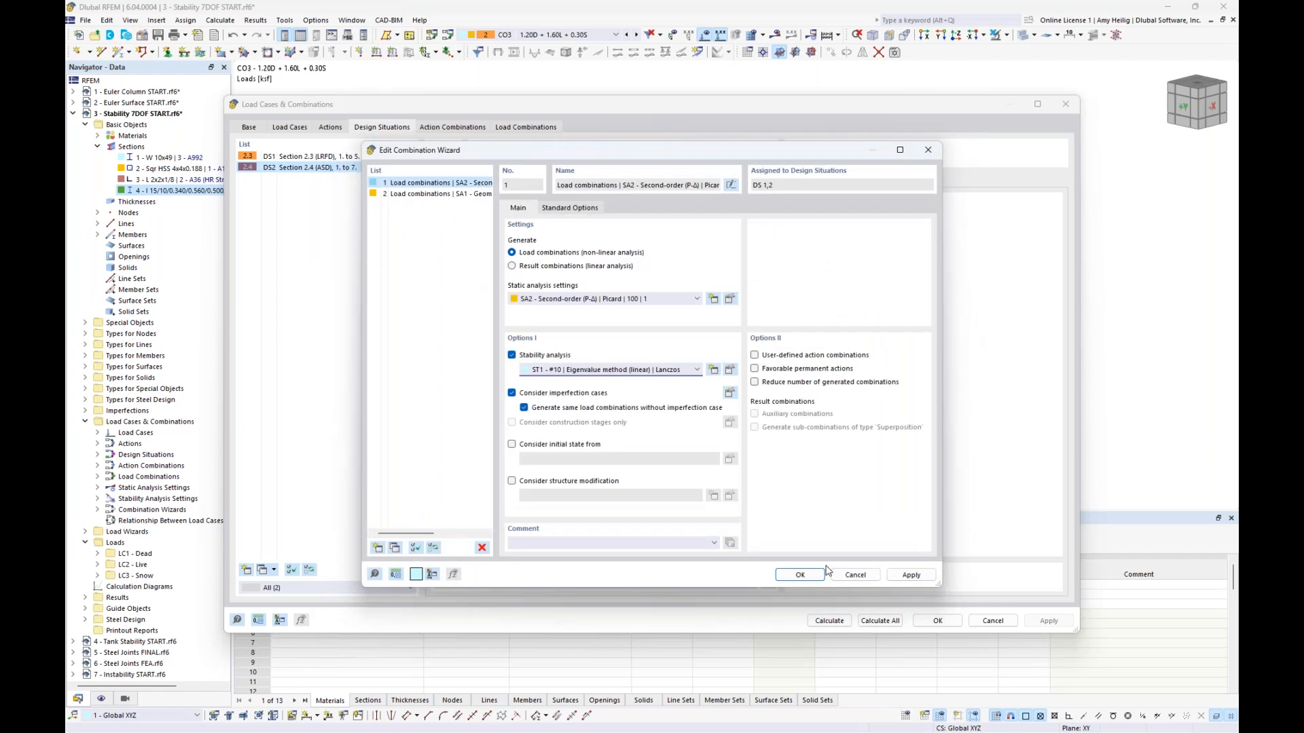
pyautogui.click(802, 575)
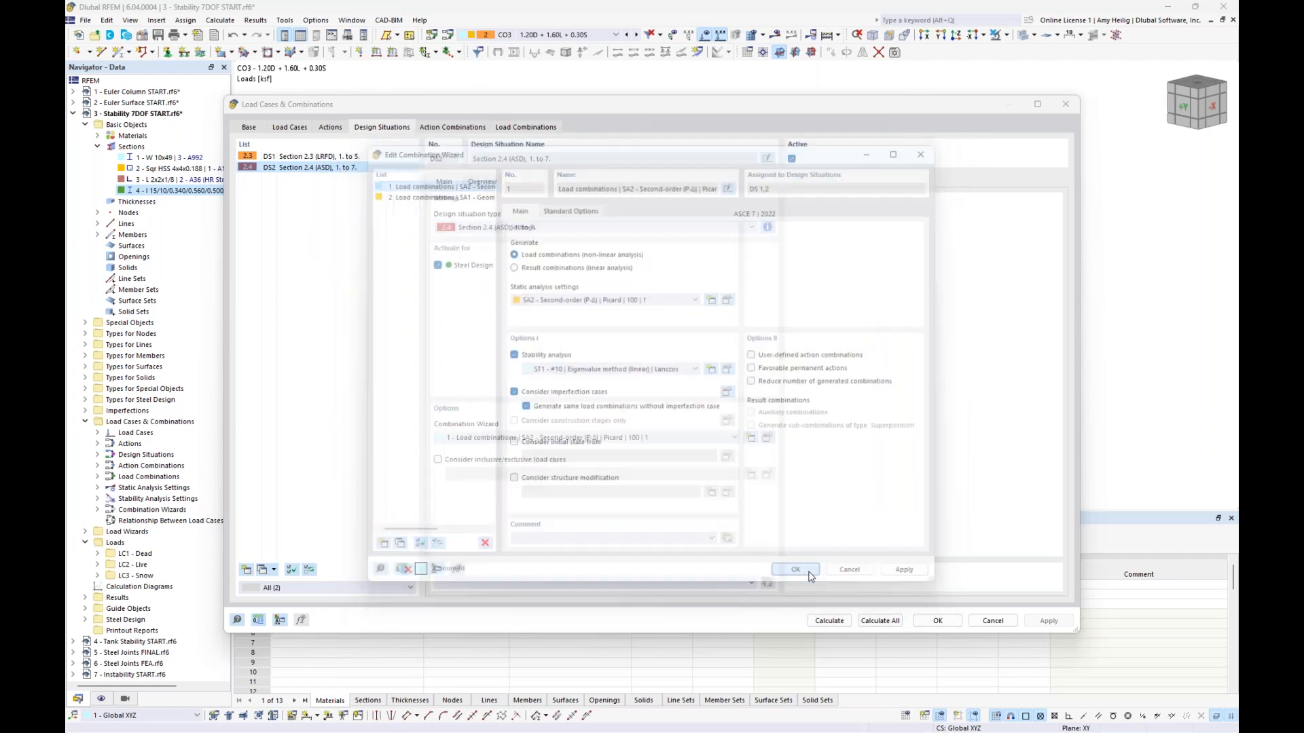
# Review the critical load calculation settings assigned to the generated load combinations CO1 through CO6
pyautogui.click(517, 128)
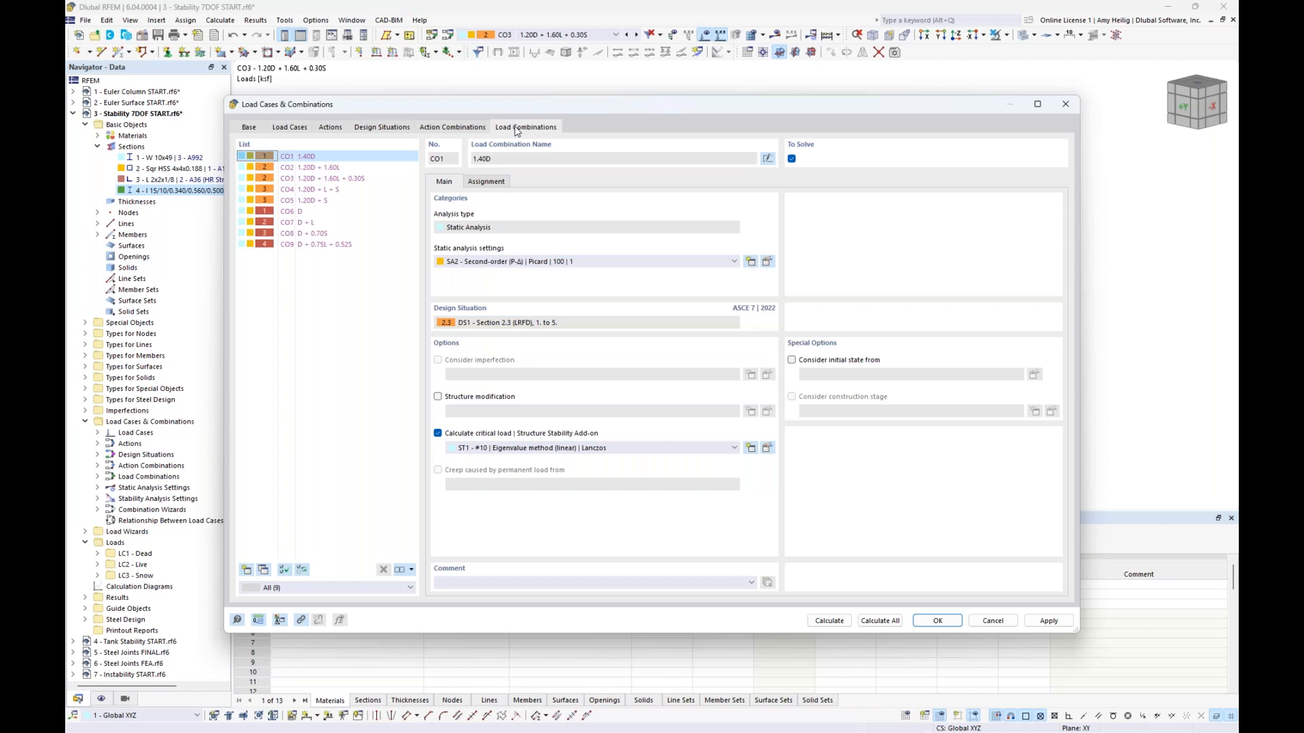
pyautogui.click(316, 169)
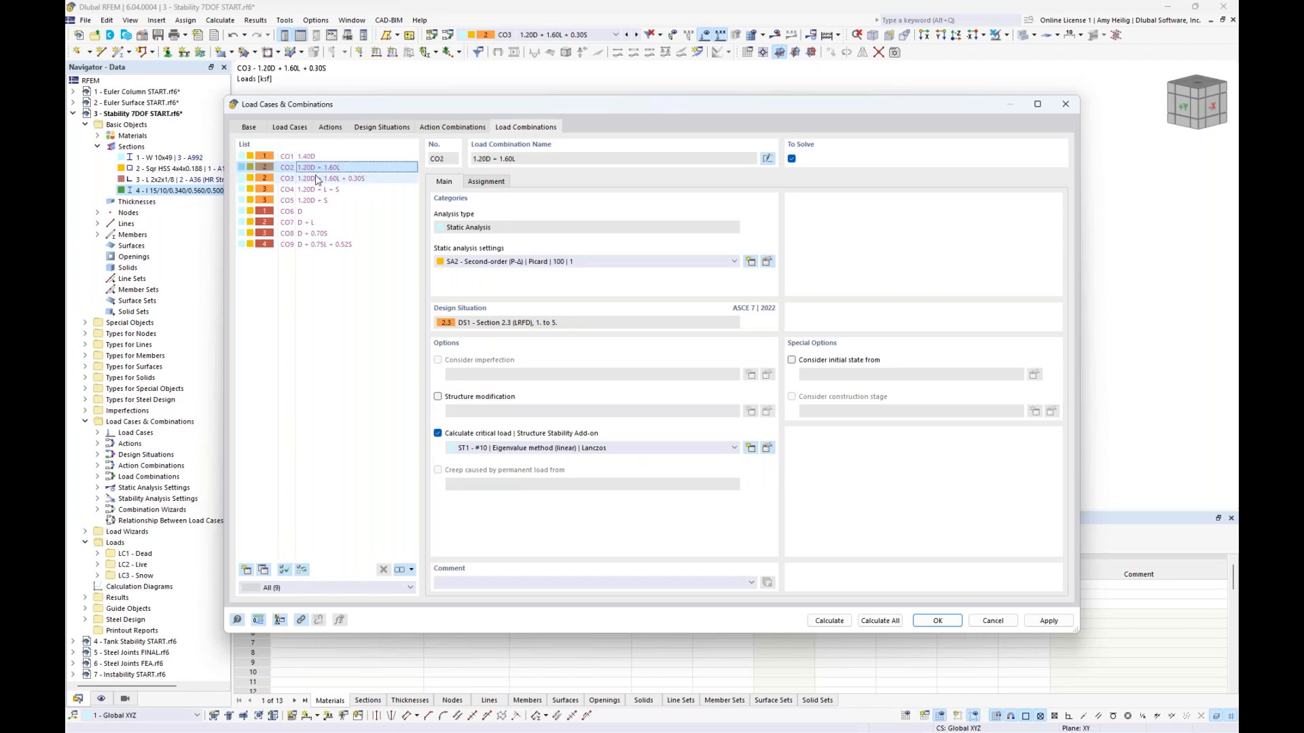
pyautogui.click(316, 178)
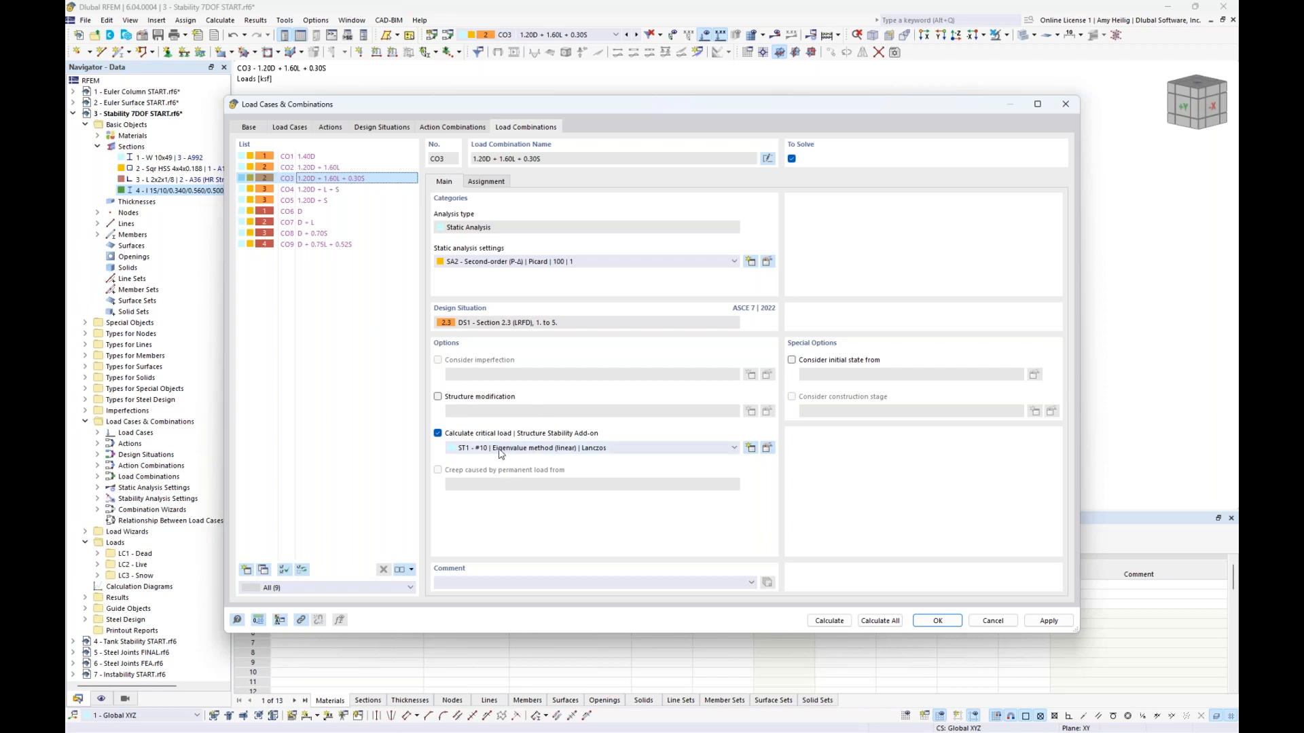
pyautogui.click(314, 189)
pyautogui.click(310, 201)
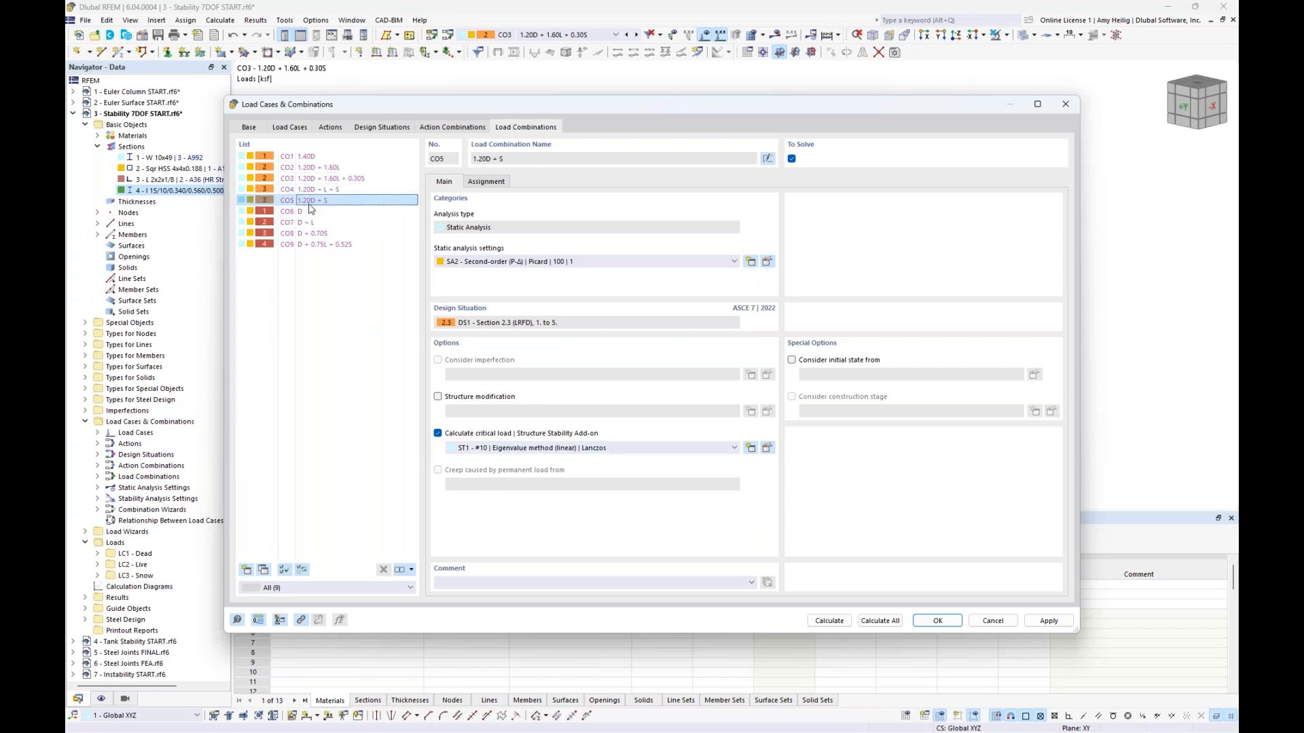
pyautogui.click(311, 213)
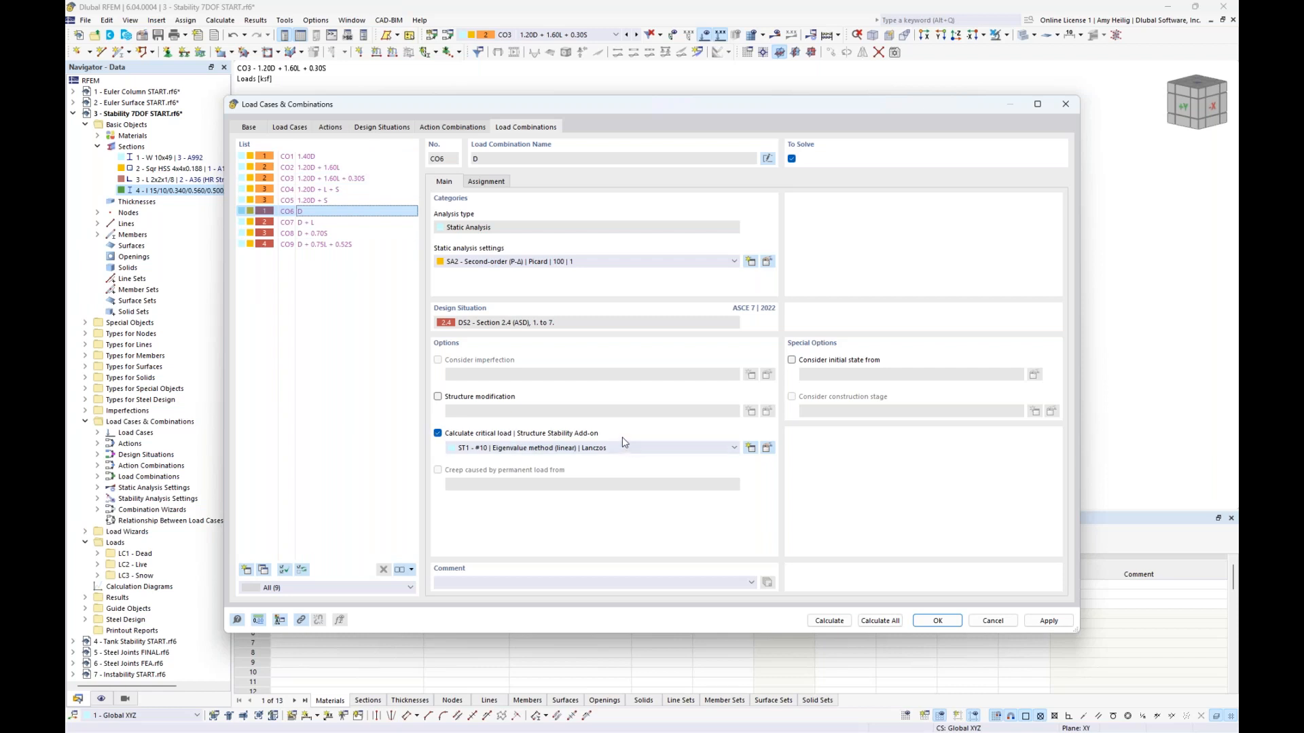
pyautogui.click(313, 192)
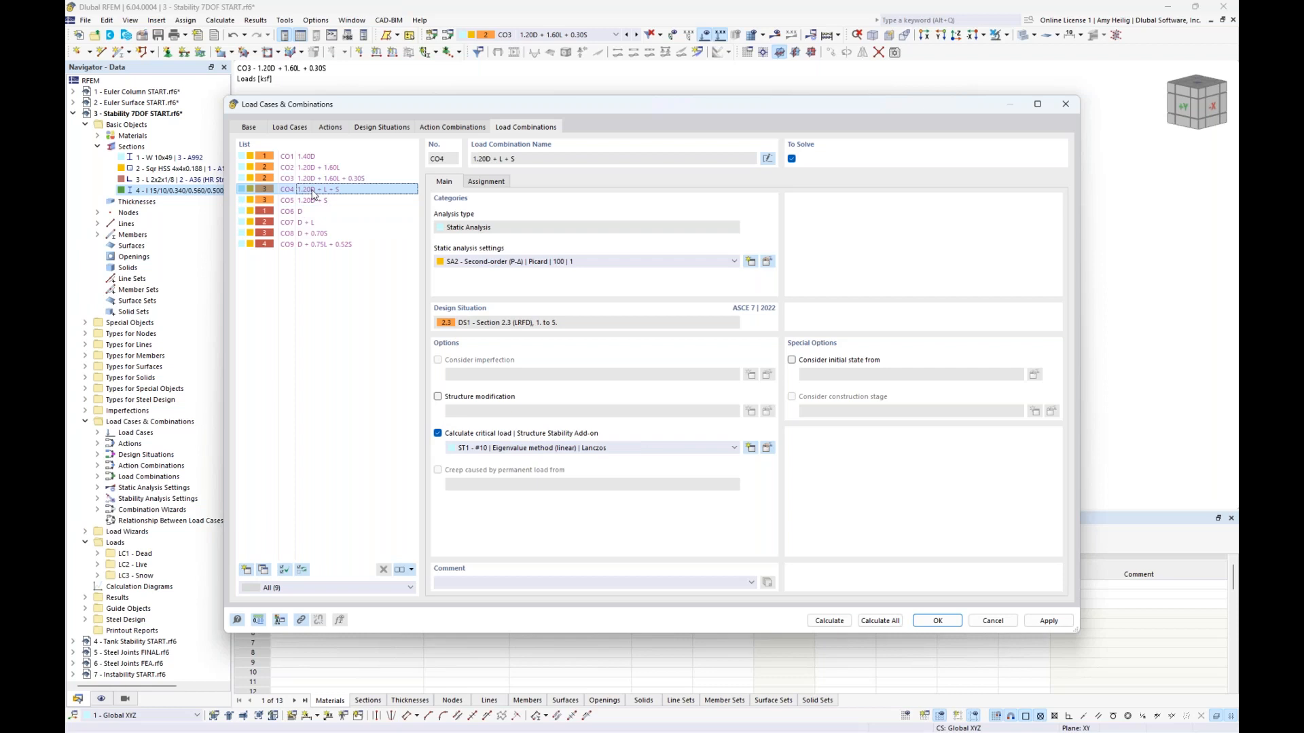
# Calculate all load cases and combinations, and show the results of design situation DS1 on the frame without loads
pyautogui.click(880, 620)
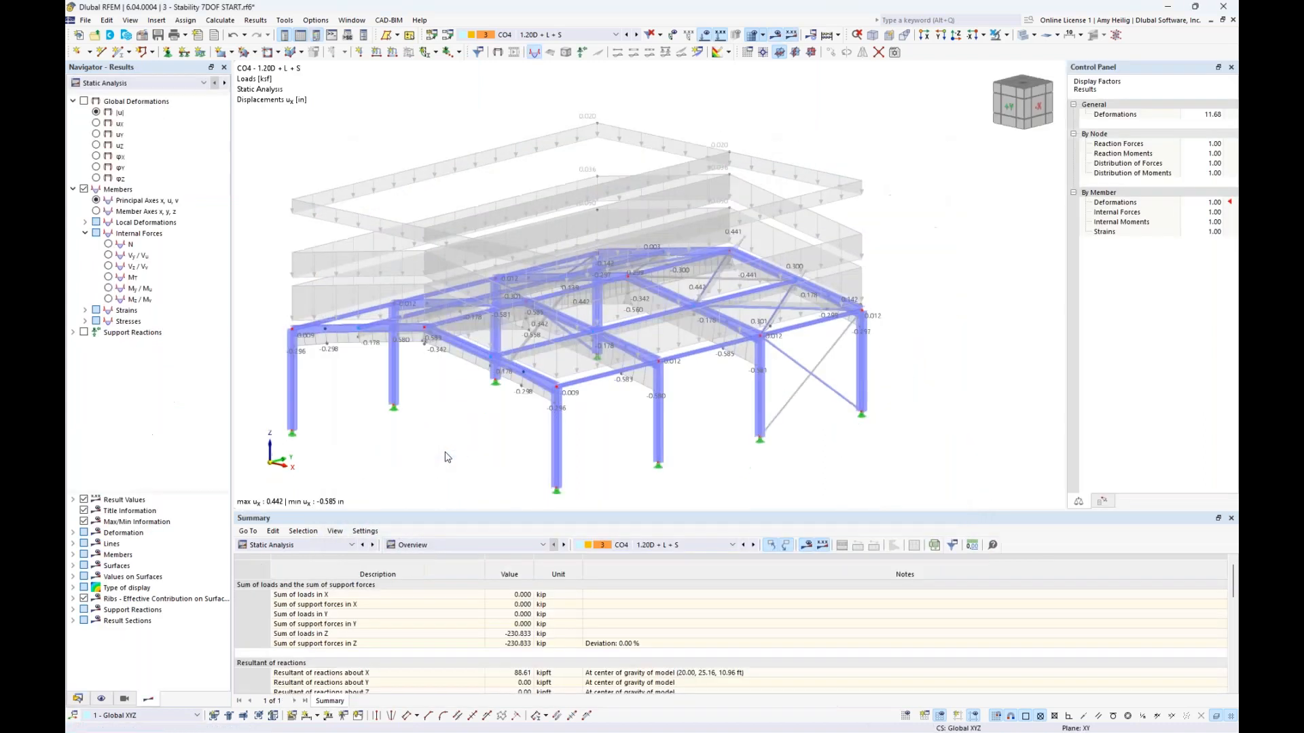
pyautogui.click(705, 38)
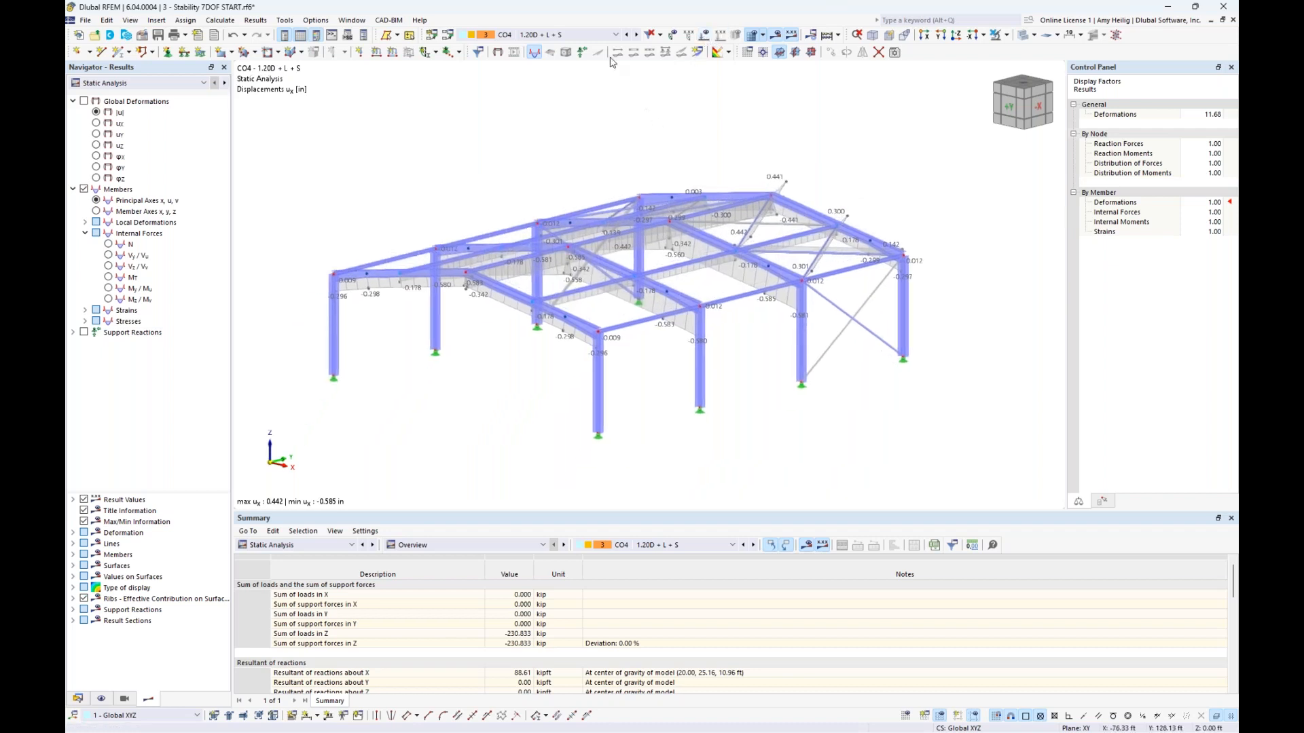
pyautogui.click(613, 36)
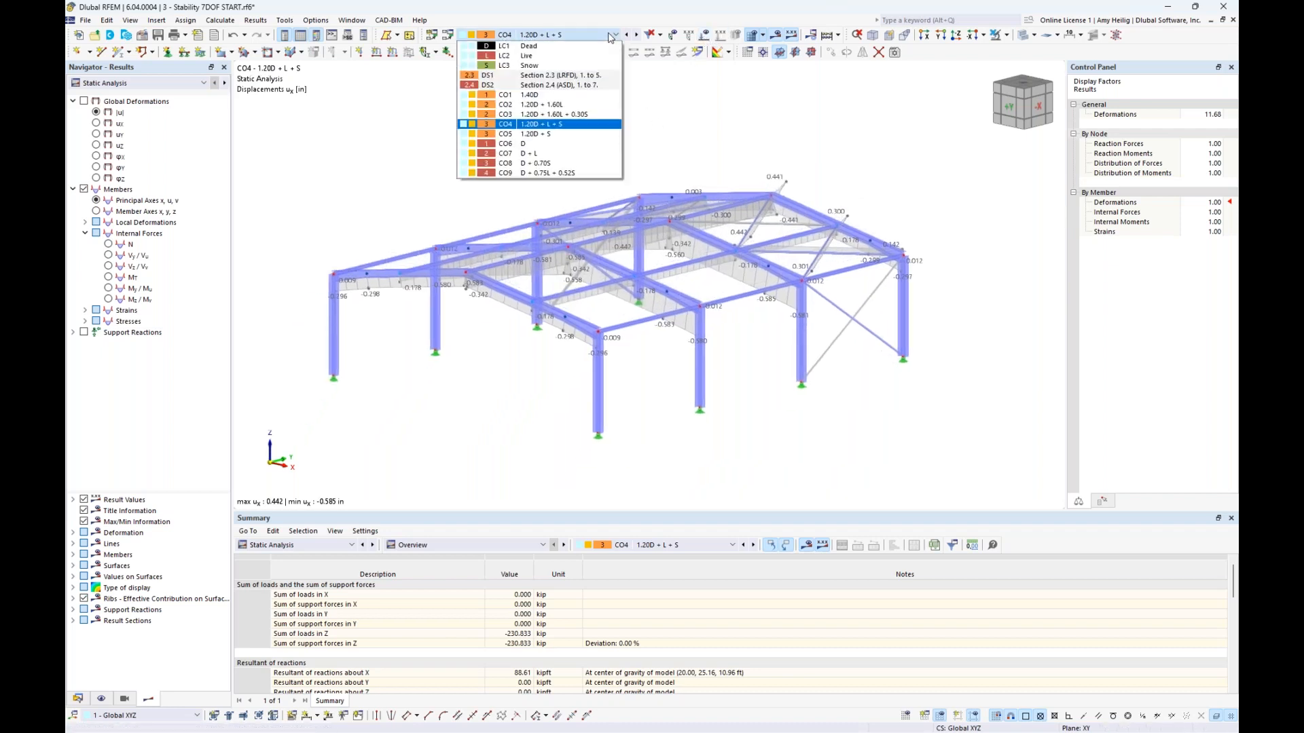
pyautogui.click(599, 81)
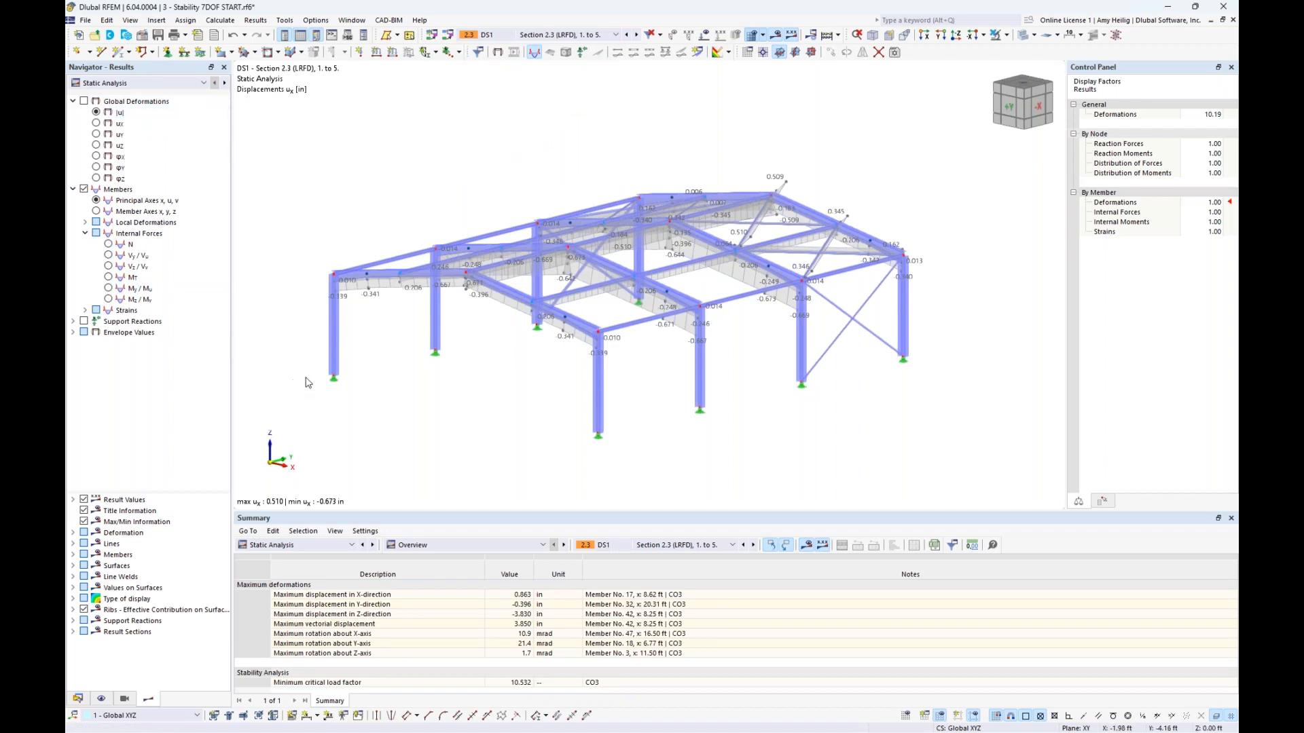
# Enlarge the results summary temporarily, and examine the minimum critical load factor and its governing combination for DS1
pyautogui.moveTo(467, 511); pyautogui.dragTo(465, 405)
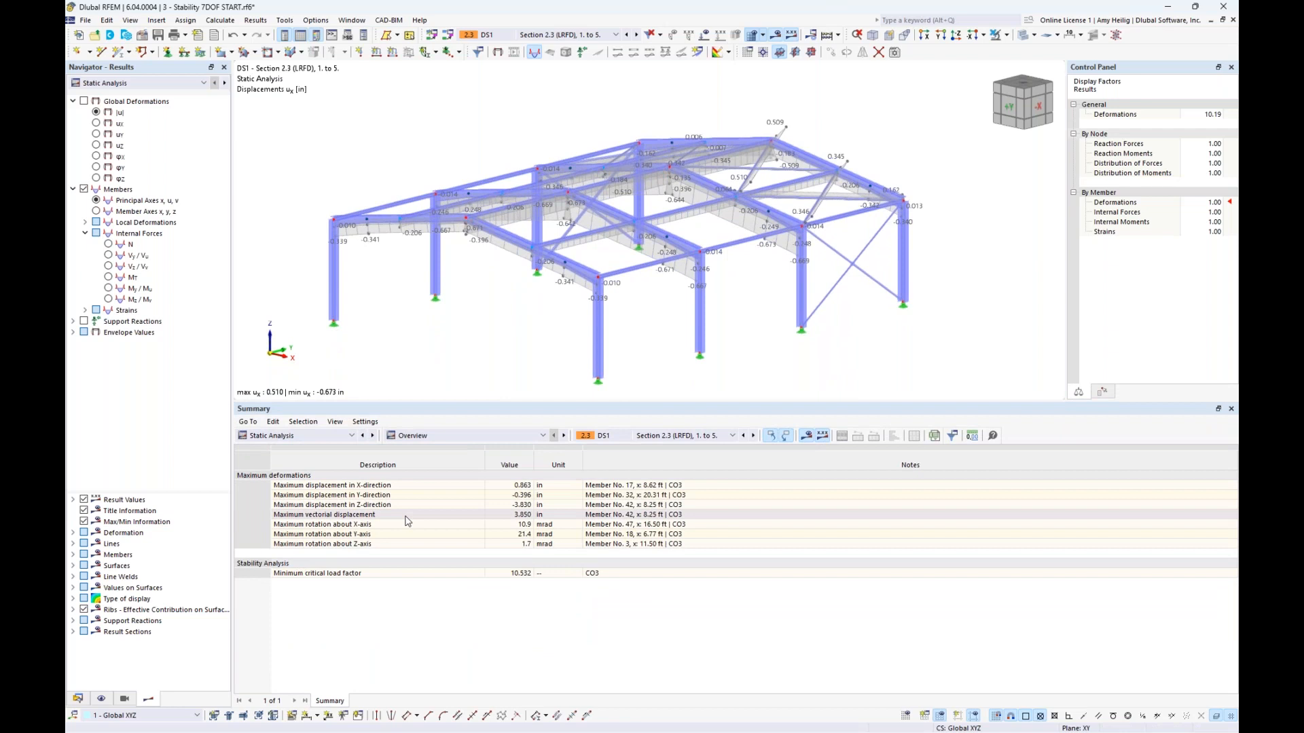
pyautogui.click(268, 566)
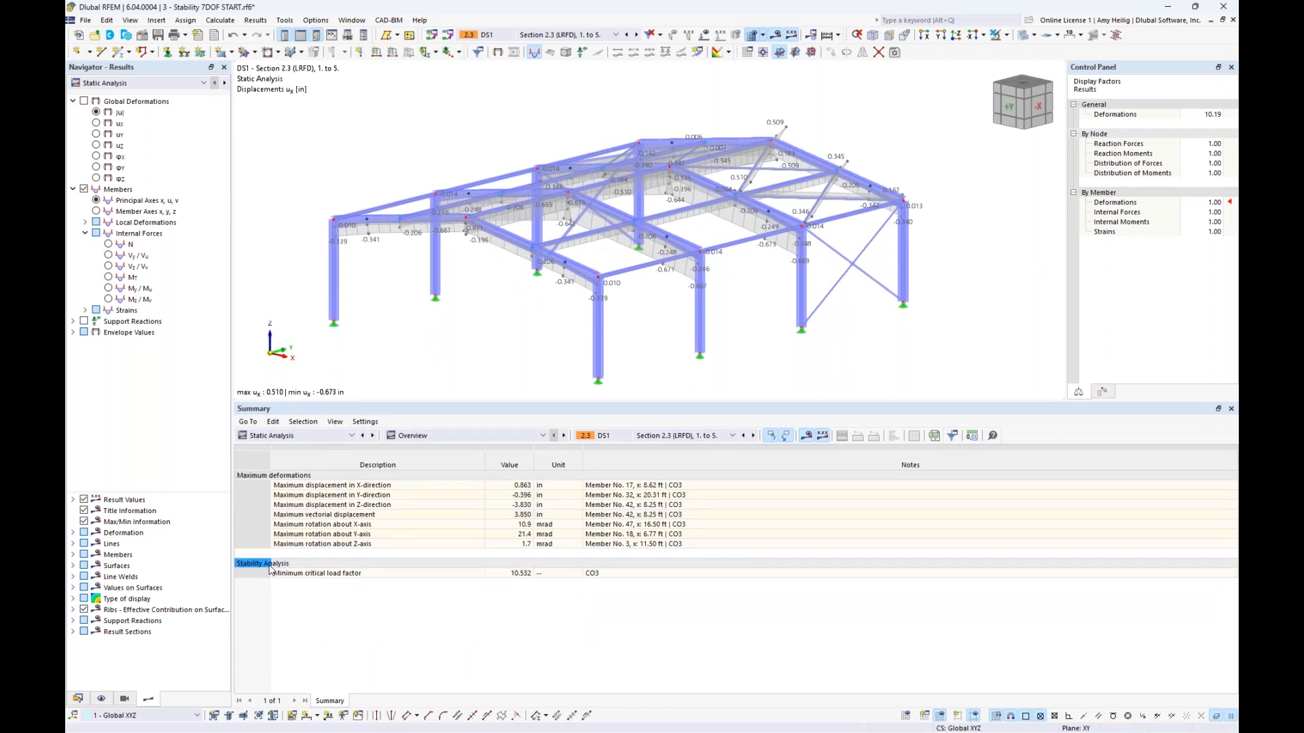
pyautogui.click(287, 577)
pyautogui.moveTo(739, 402); pyautogui.dragTo(757, 489)
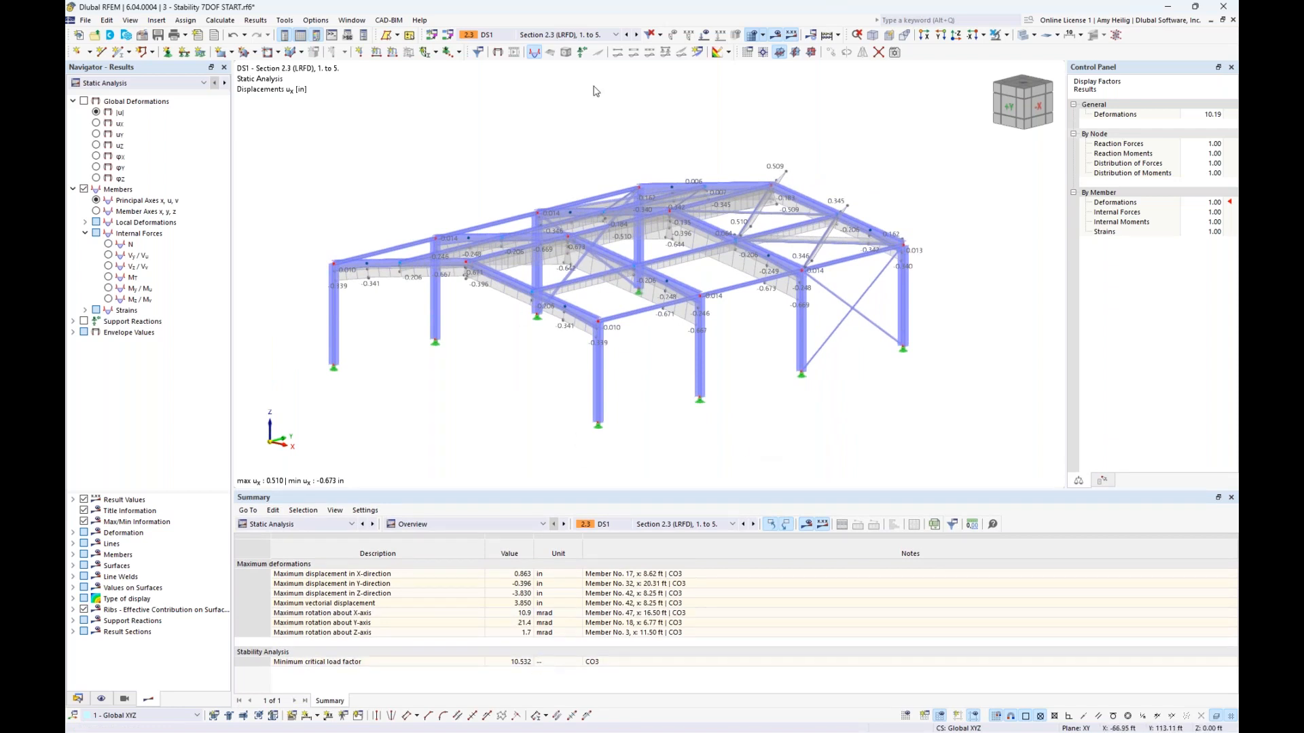
# Make load combination CO3 (1.20D + 1.60L + 0.30S) active, and show its loads on the frame
pyautogui.click(605, 36)
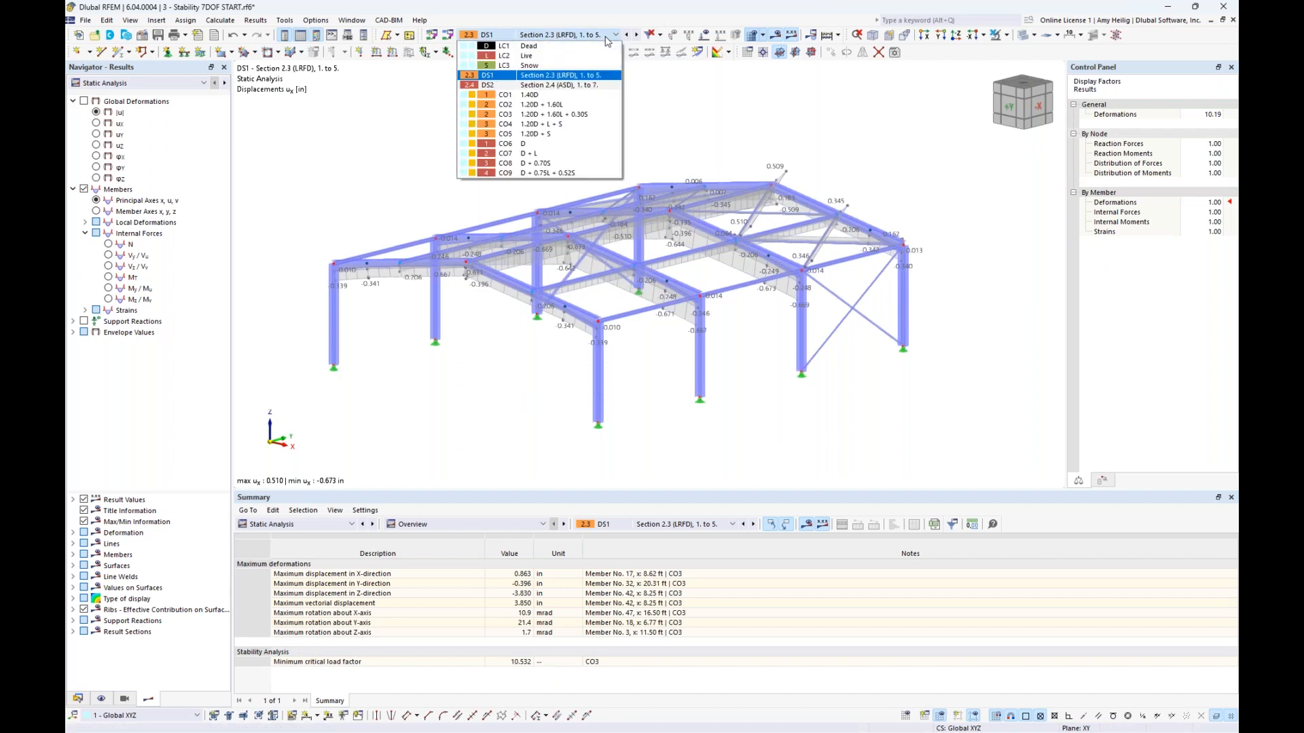
pyautogui.click(588, 115)
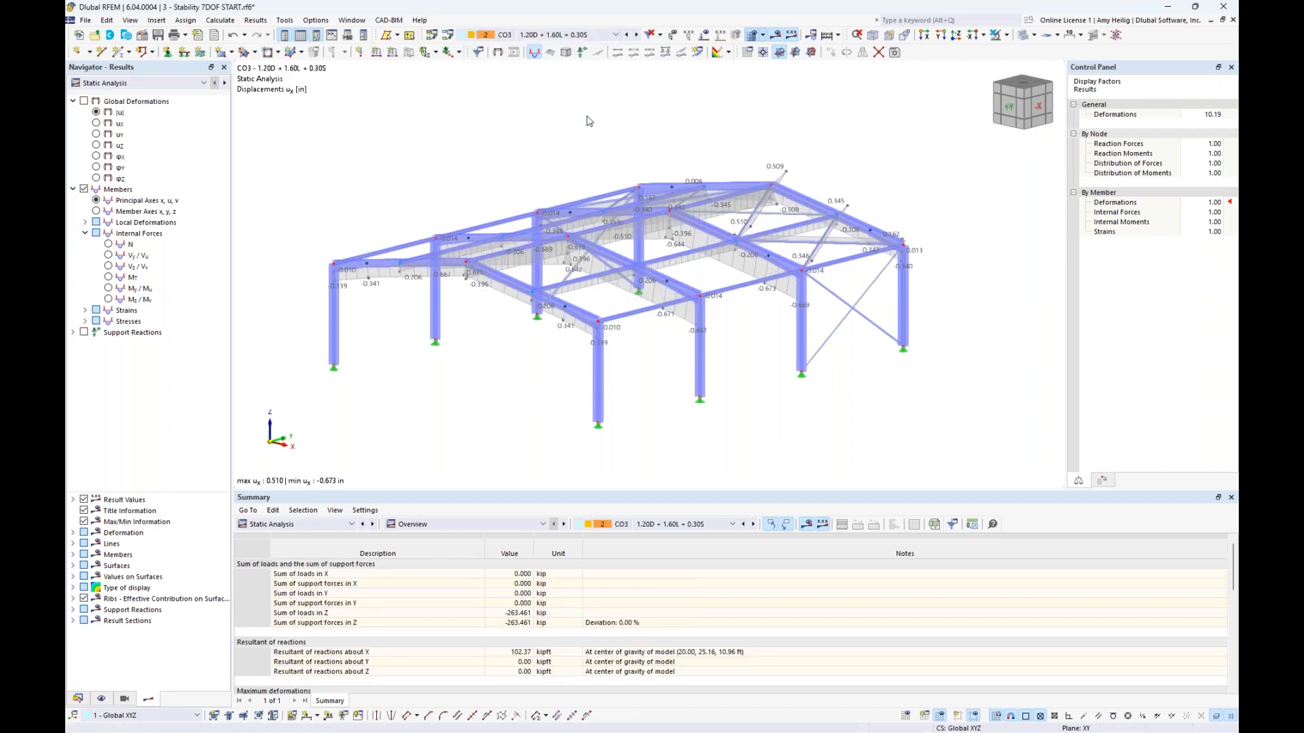
pyautogui.click(706, 34)
pyautogui.moveTo(573, 198); pyautogui.dragTo(553, 231, button='middle')
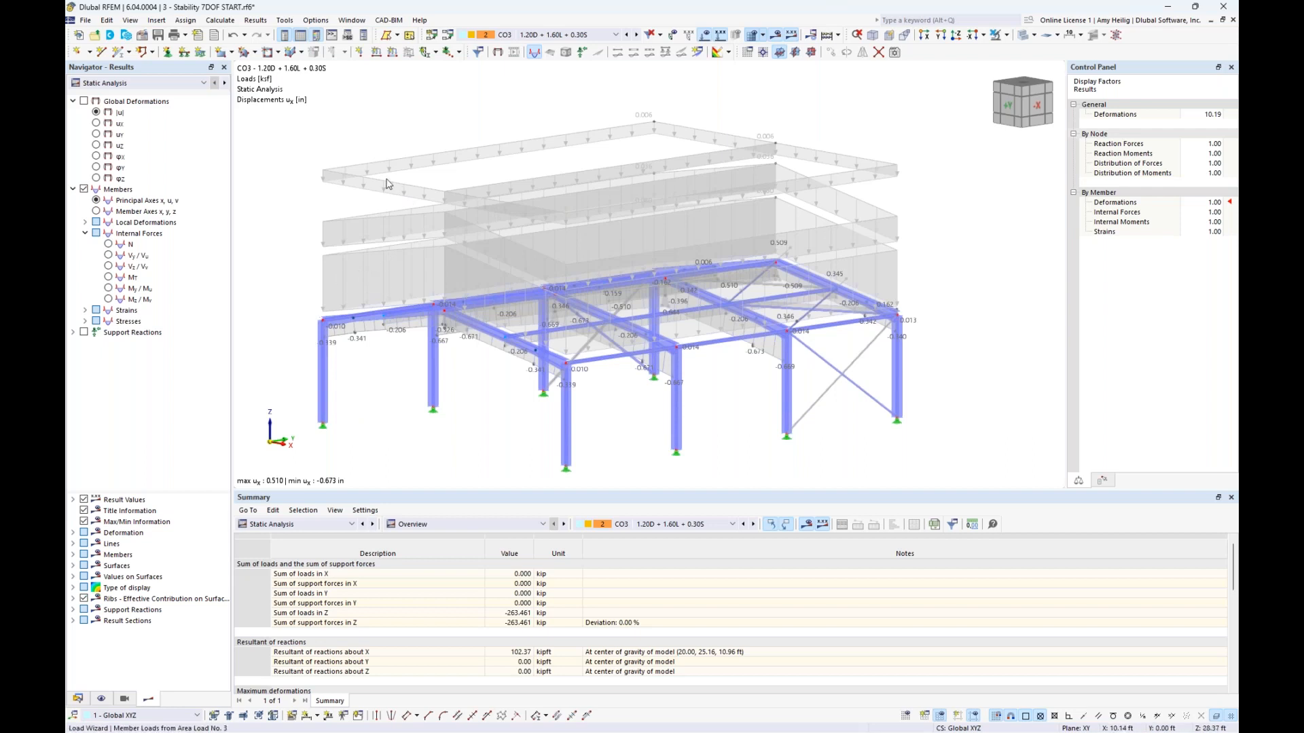
pyautogui.moveTo(387, 184)
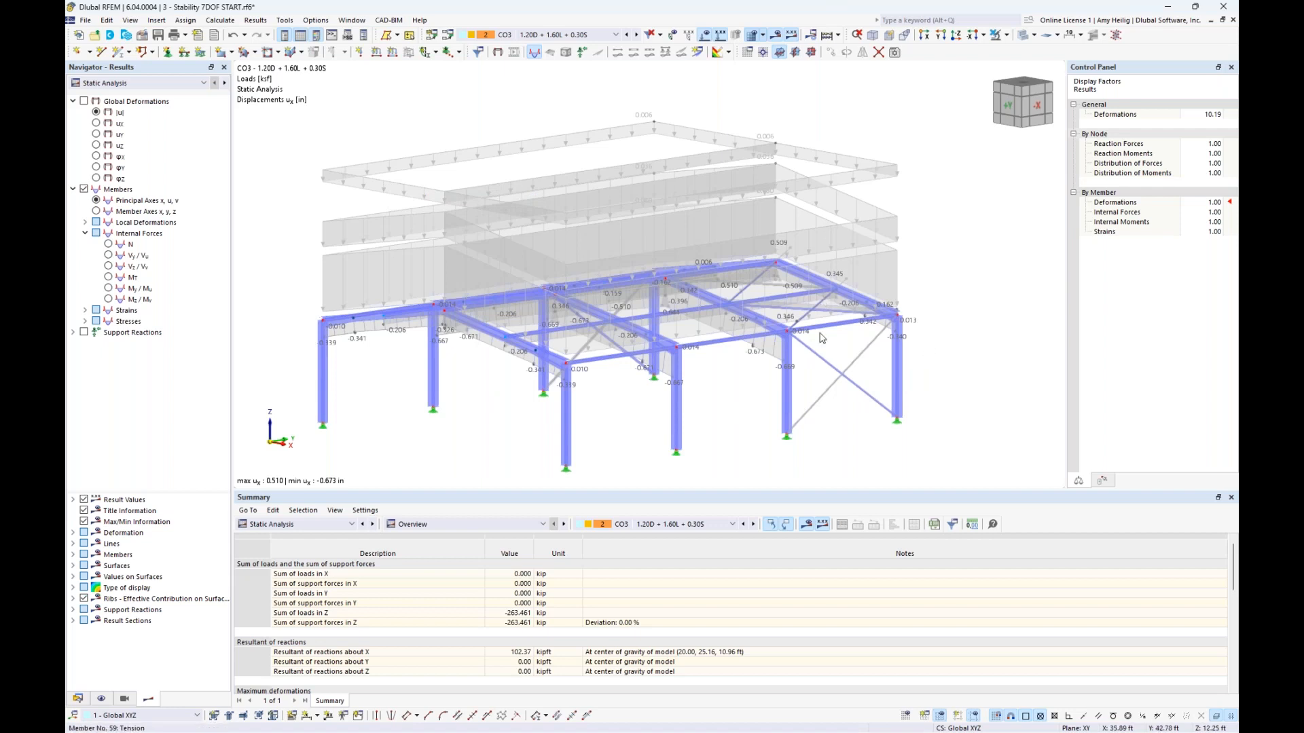
# Hide the loads and show the Stability Analysis results of CO3 with its mode shape and critical load factors
pyautogui.click(704, 36)
pyautogui.click(160, 85)
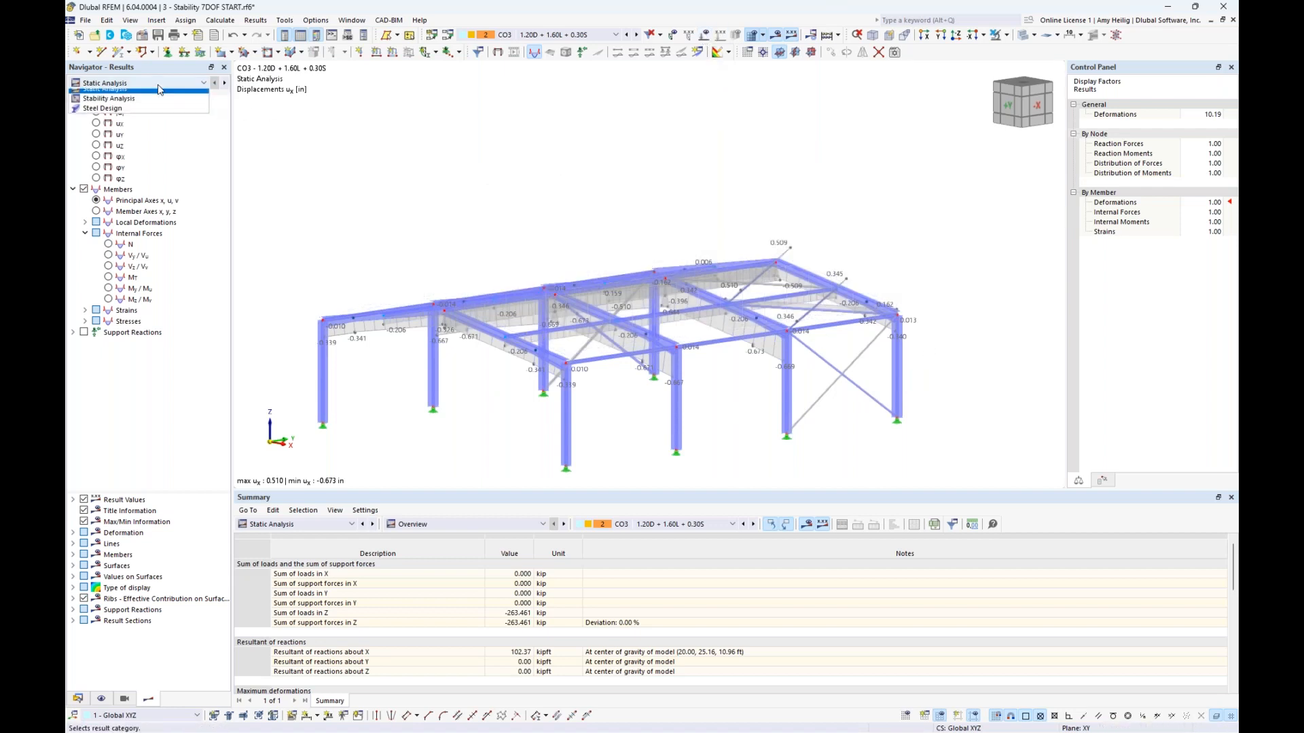
pyautogui.click(154, 106)
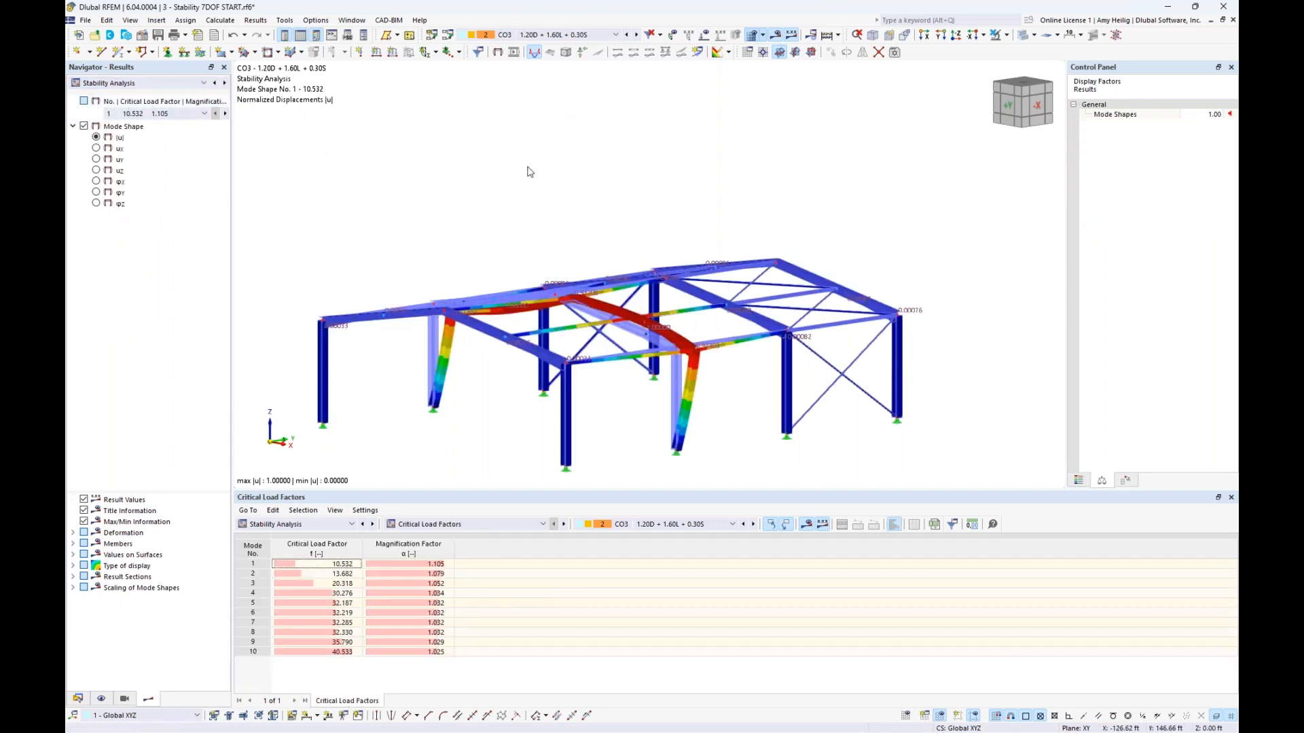
# Display the undeformed frame as lines only, and show mode shape 1 of CO3 on it
pyautogui.click(1003, 42)
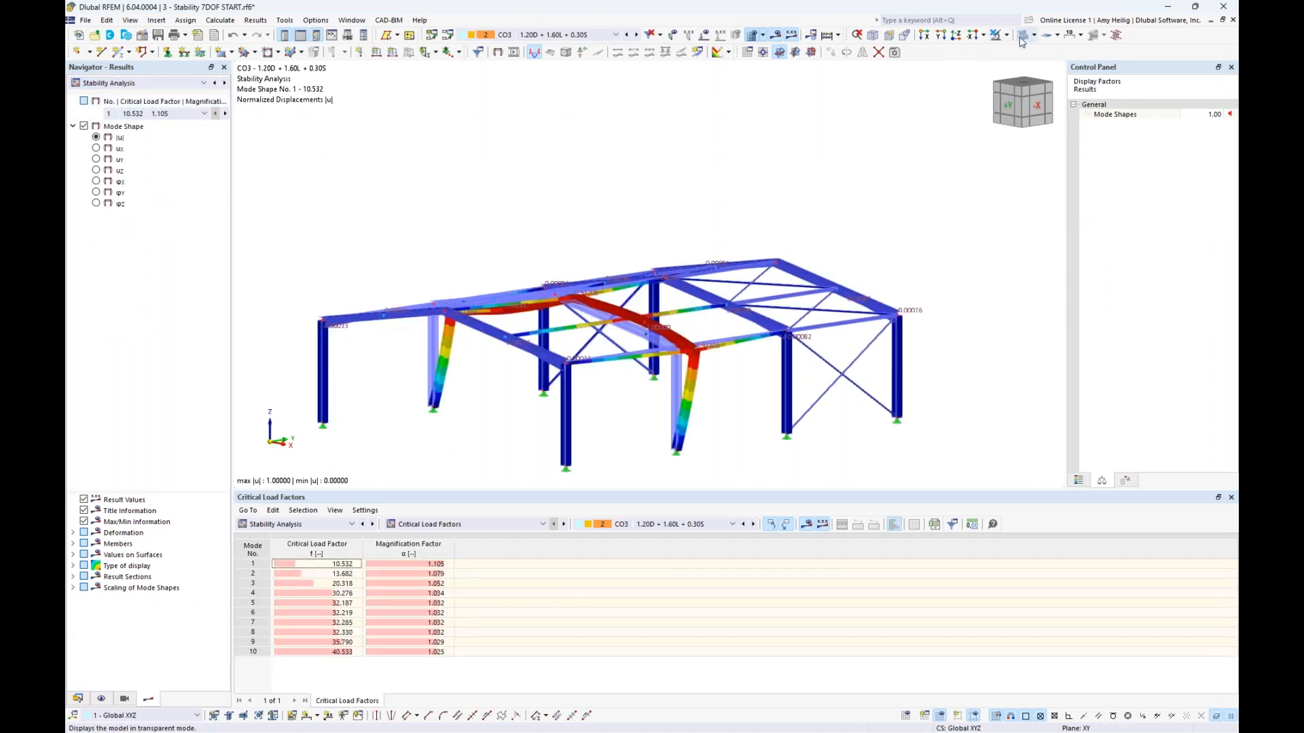
pyautogui.moveTo(646, 161); pyautogui.dragTo(619, 147, button='middle')
pyautogui.click(324, 566)
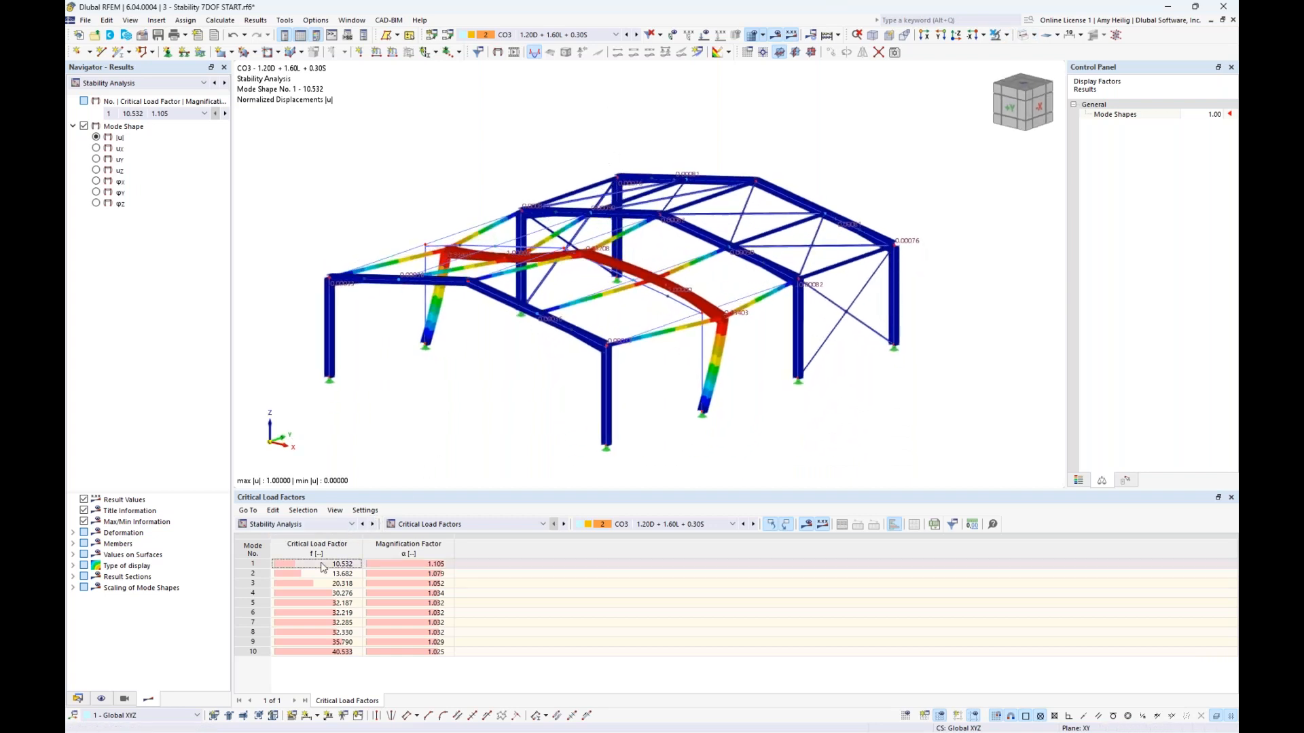
pyautogui.click(315, 566)
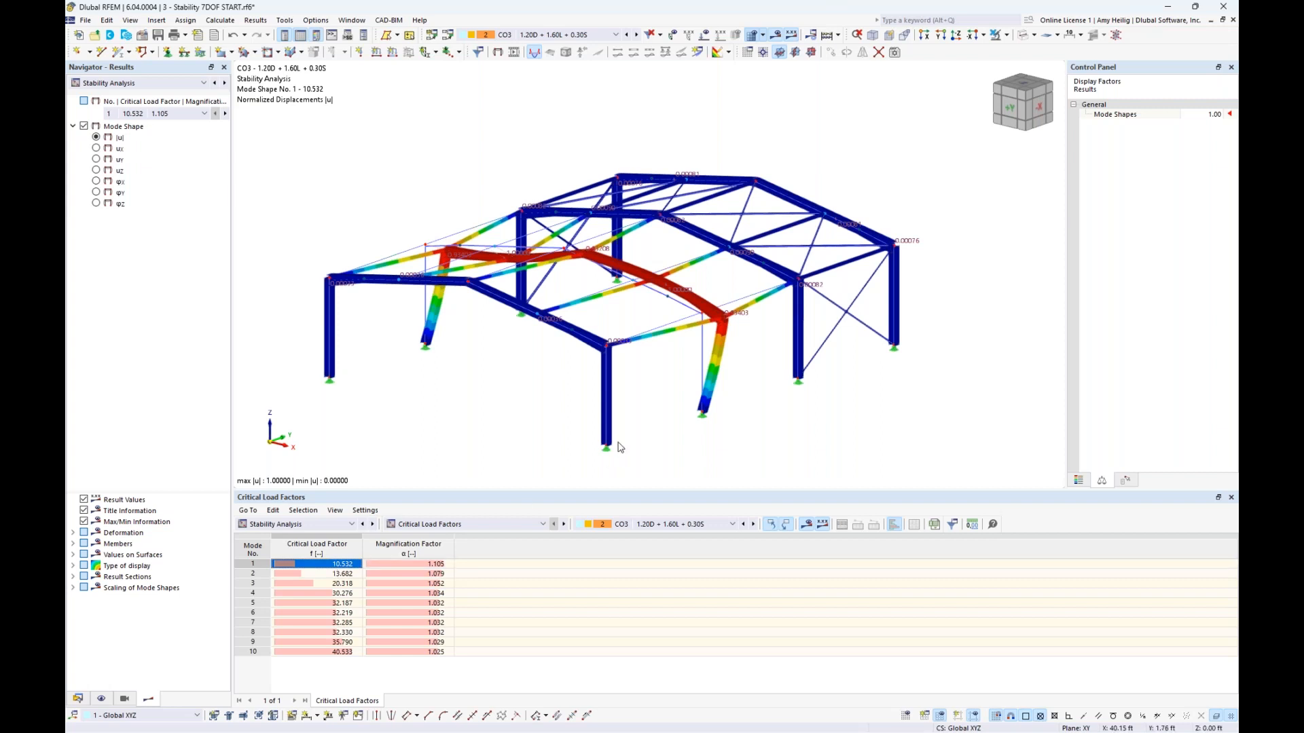
pyautogui.scroll(2, 693, 420)
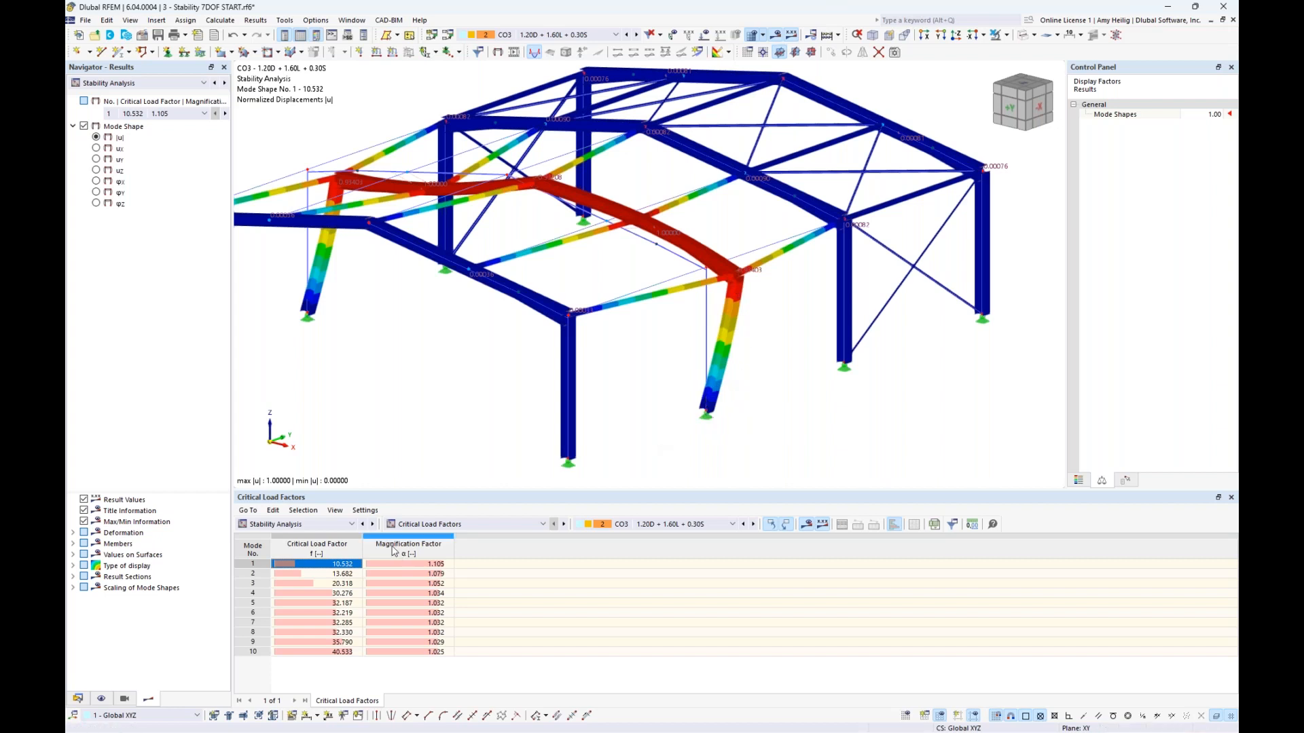
pyautogui.scroll(-1, 500, 407)
# Step through CO3 mode shapes 2 to 5 and back to 4, comparing the frame's global and local buckling
pyautogui.click(343, 575)
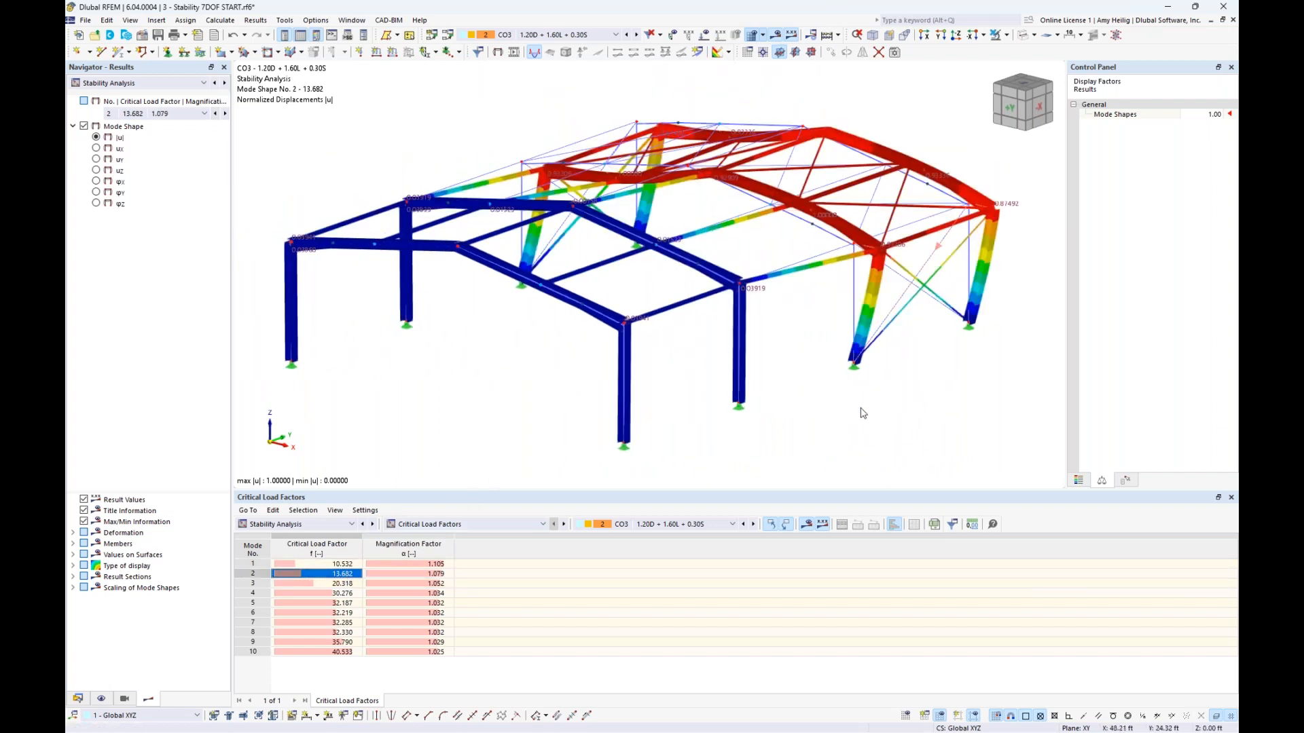
pyautogui.click(339, 584)
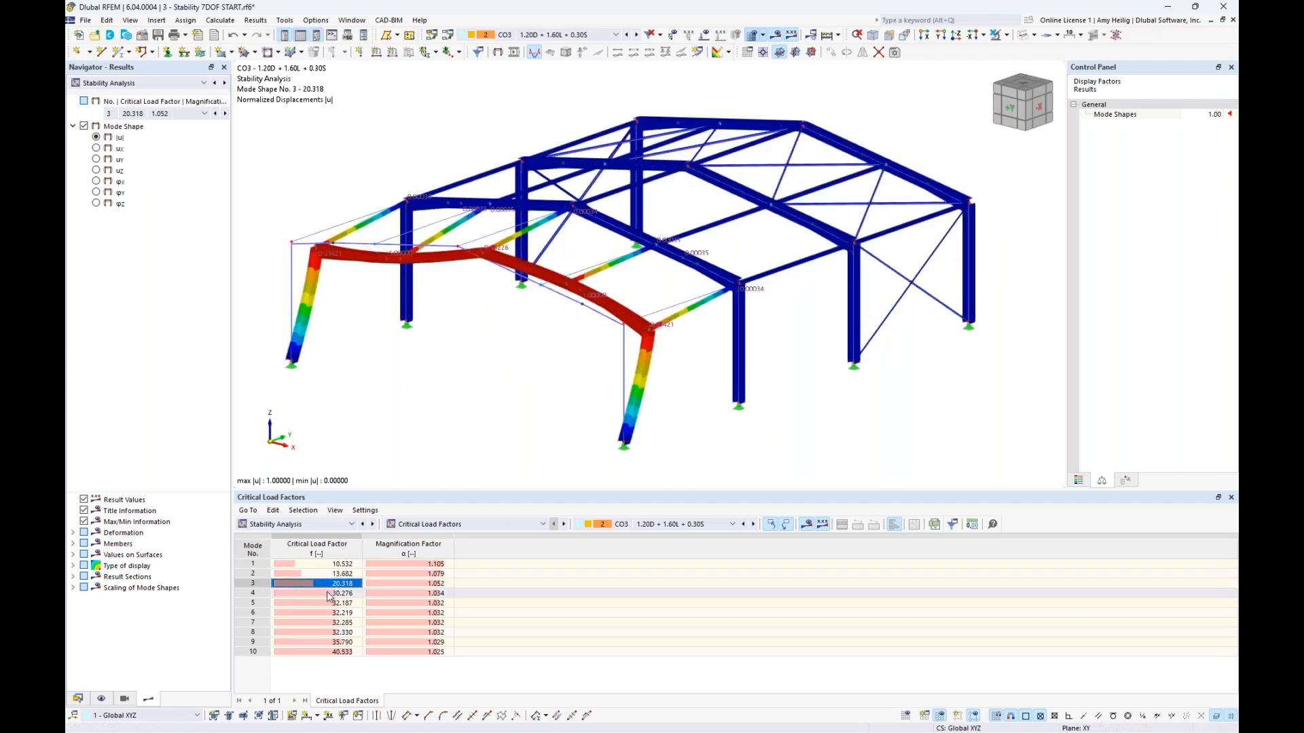
pyautogui.click(329, 594)
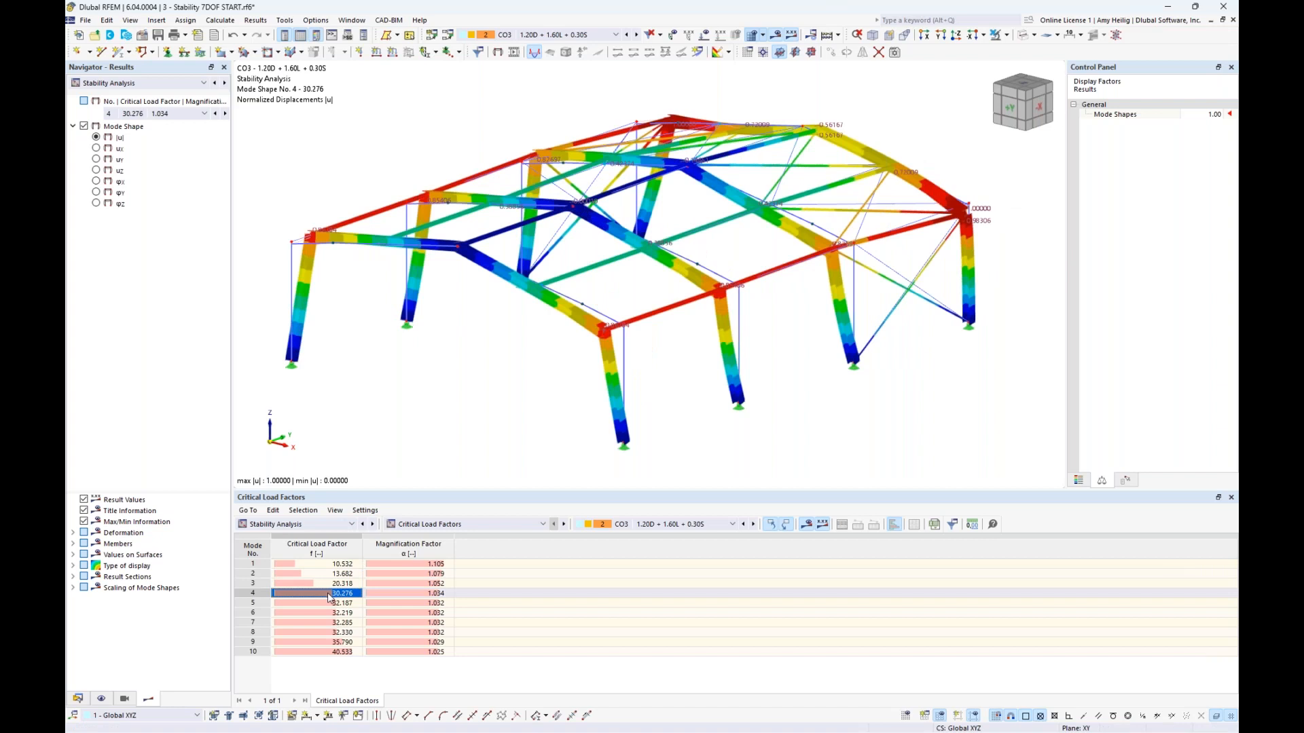
pyautogui.click(327, 603)
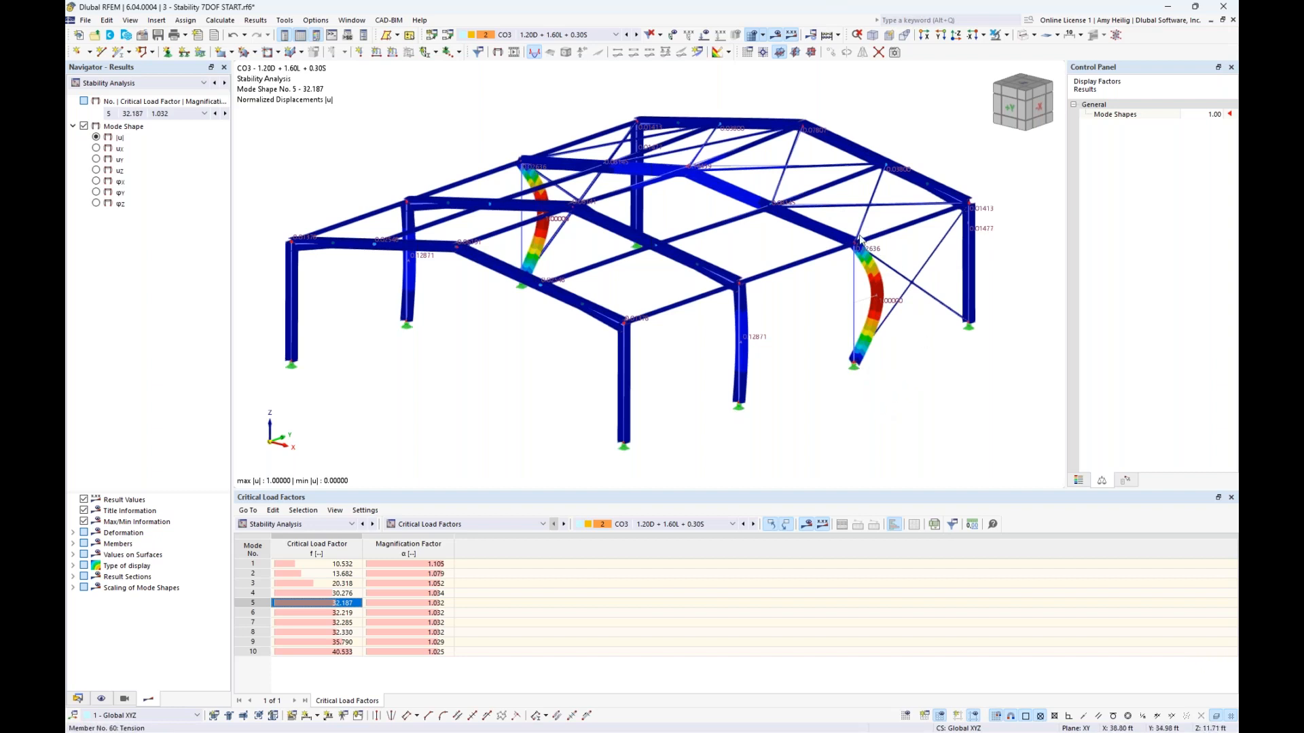
pyautogui.click(340, 594)
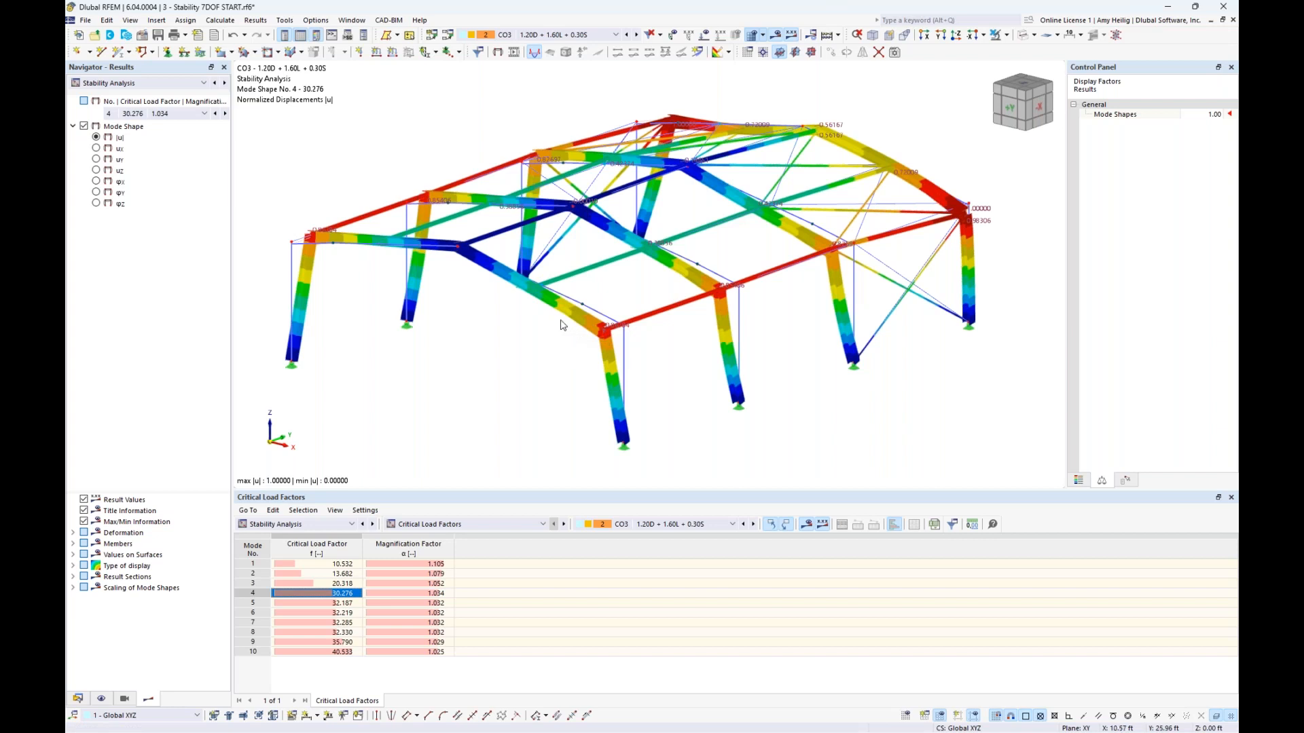
# Return to mode shape 1 and examine the near column of the buckled interior frame up close
pyautogui.click(318, 564)
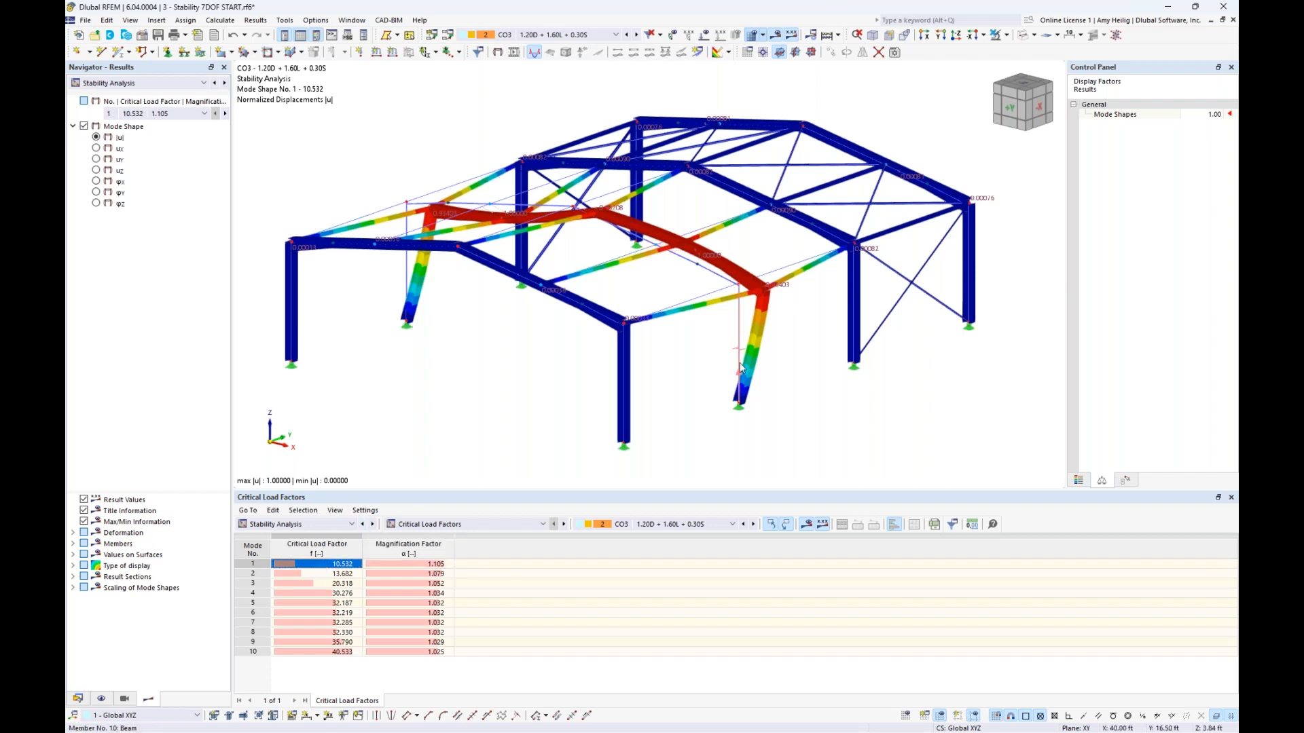
pyautogui.scroll(5, 740, 366)
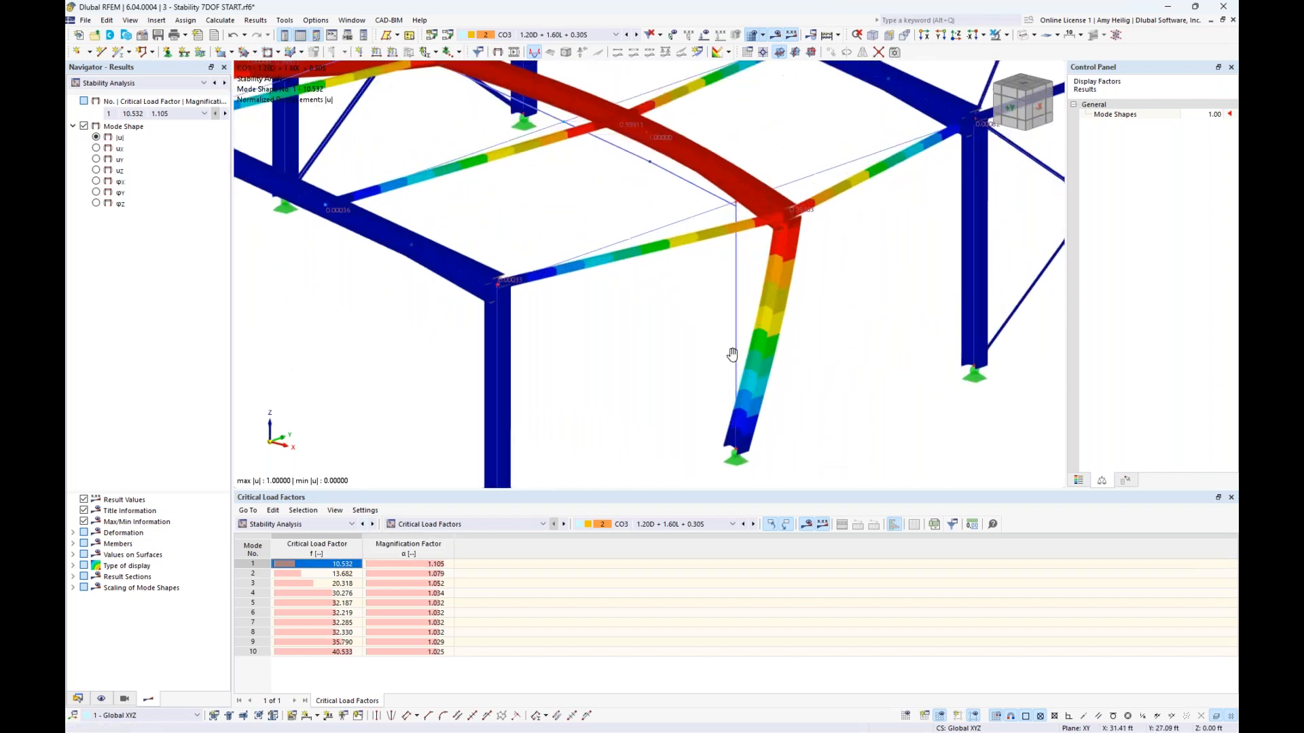
pyautogui.moveTo(750, 355); pyautogui.dragTo(680, 336, button='middle')
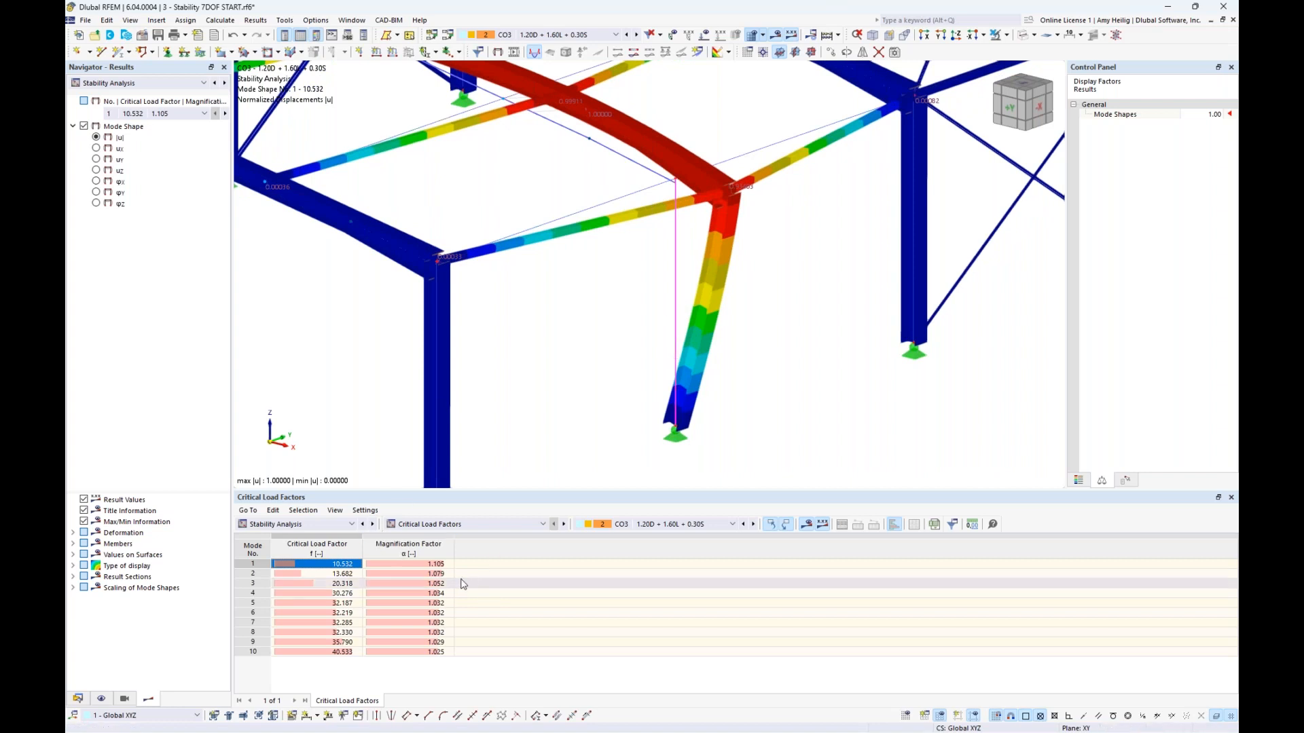
# Show the stability results by member, and examine the effective length factors of column member 10 from mode 1 up to mode 7
pyautogui.click(482, 523)
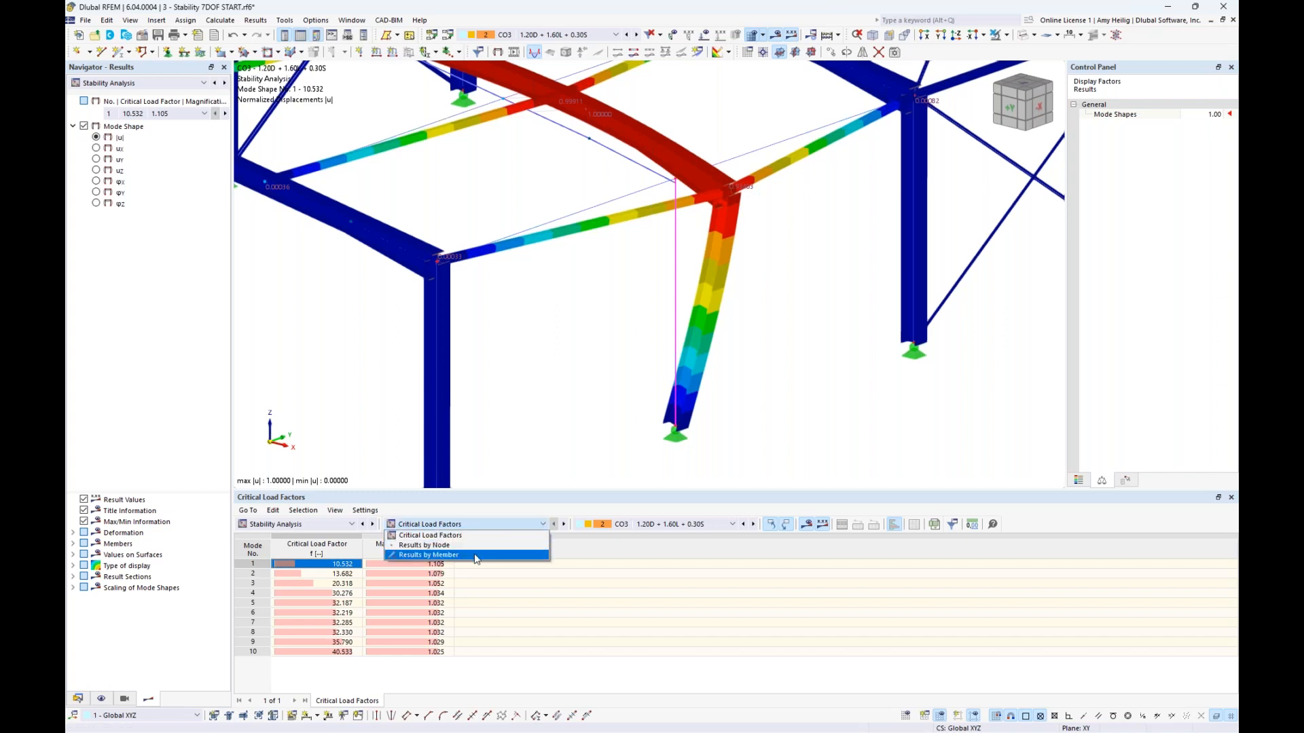
pyautogui.click(474, 556)
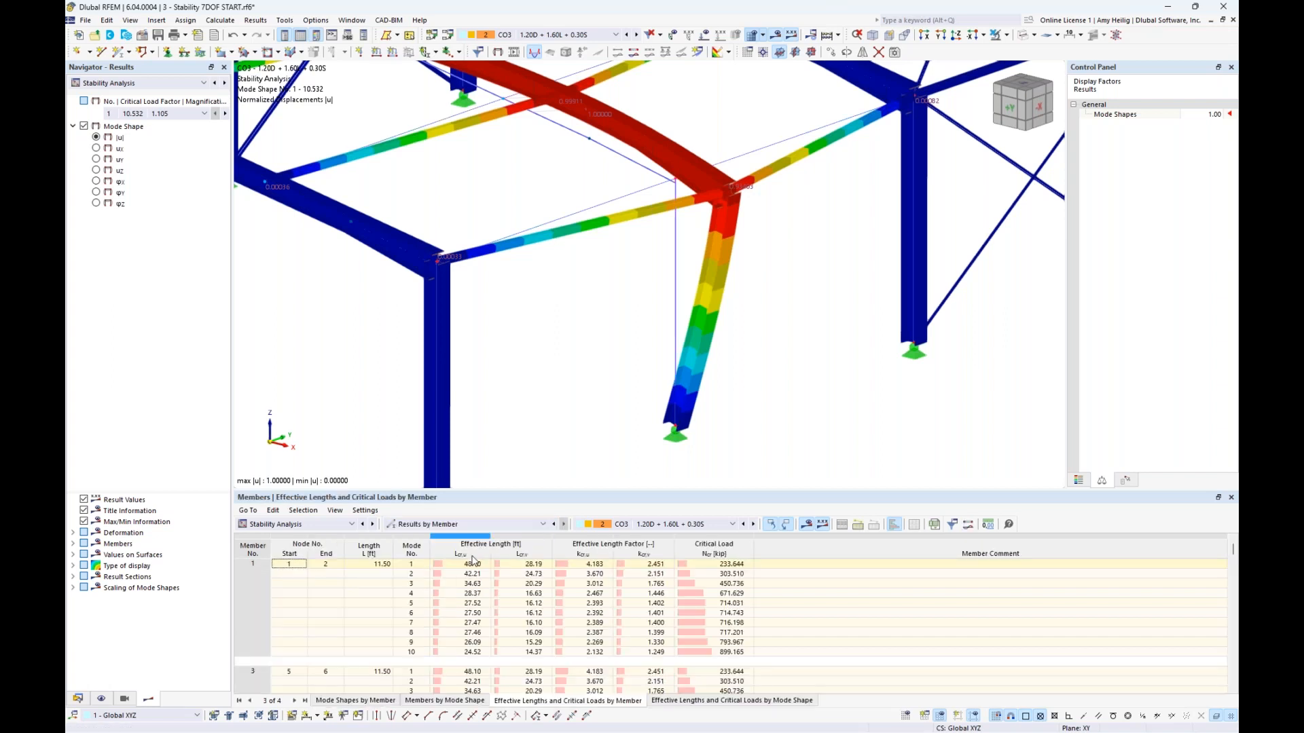
pyautogui.click(676, 320)
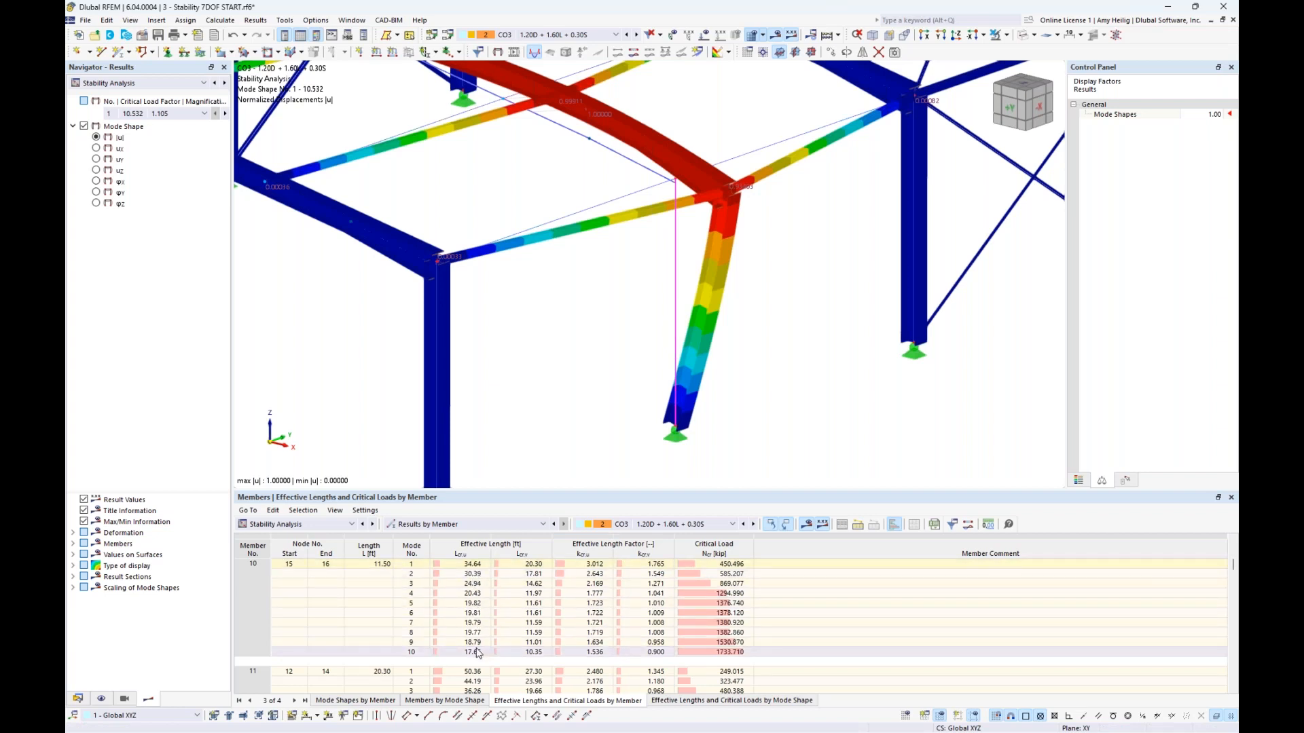
pyautogui.click(599, 566)
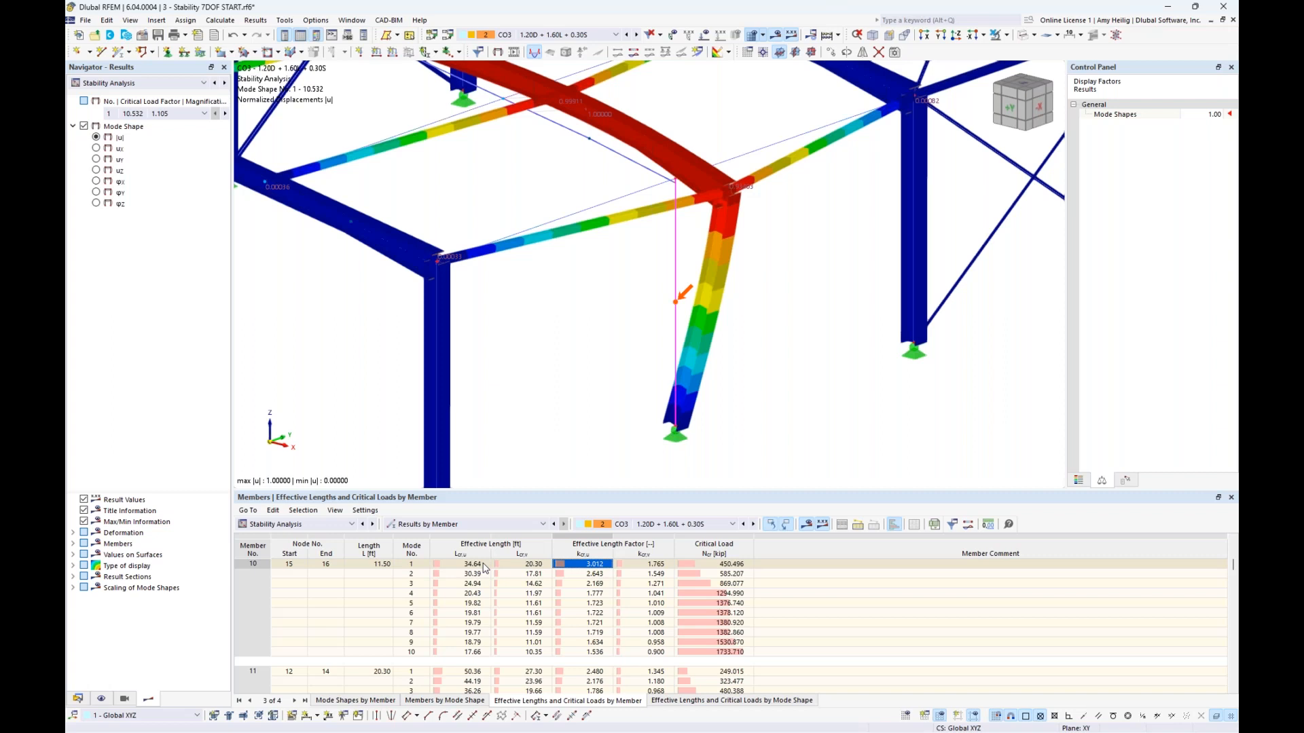
pyautogui.click(592, 576)
pyautogui.click(586, 586)
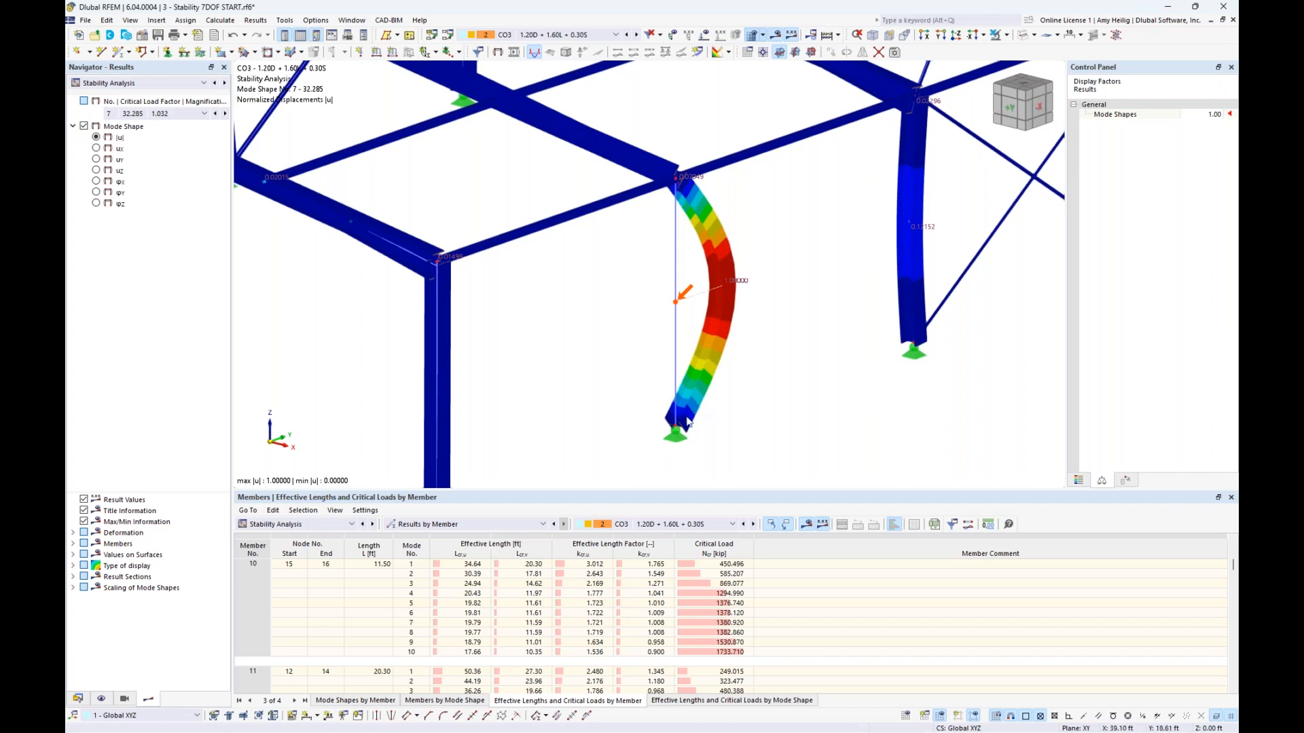
# Create a new effective lengths definition for column member 10 with Import from Stability Analysis enabled, and open its import settings
pyautogui.click(676, 370)
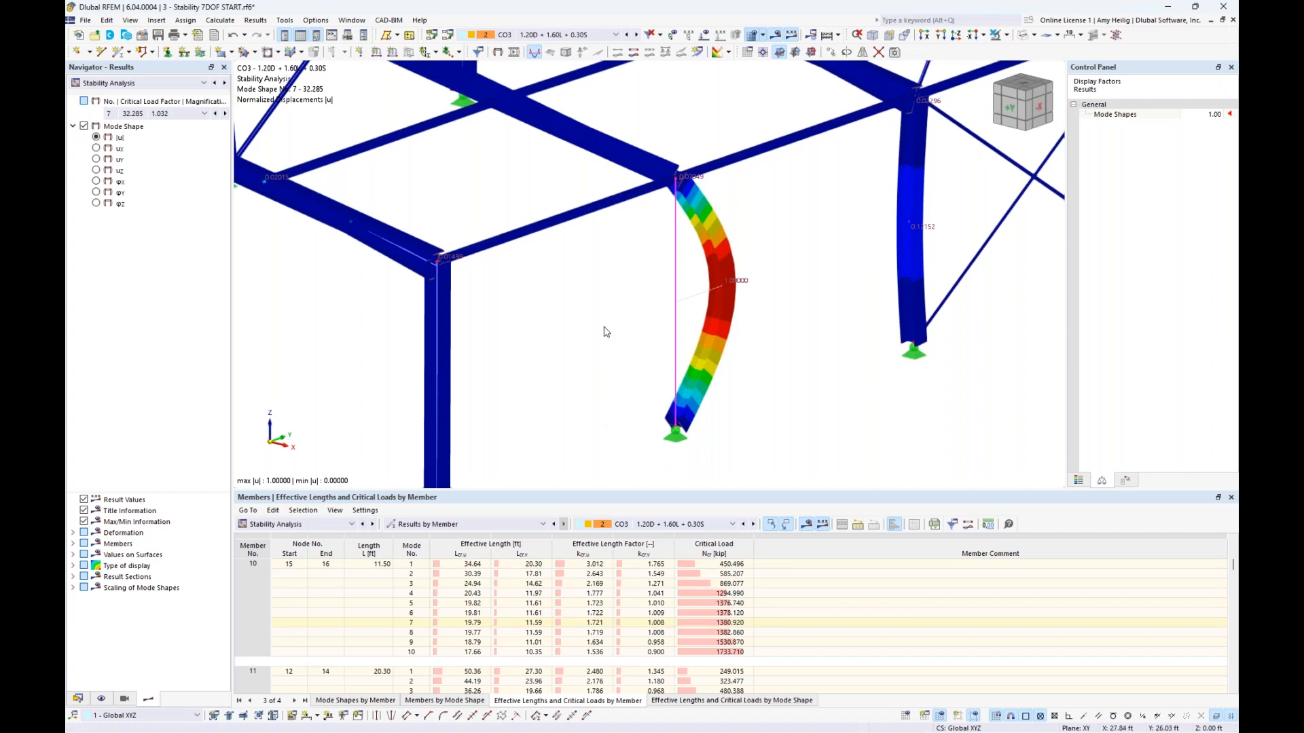
pyautogui.doubleClick(676, 332)
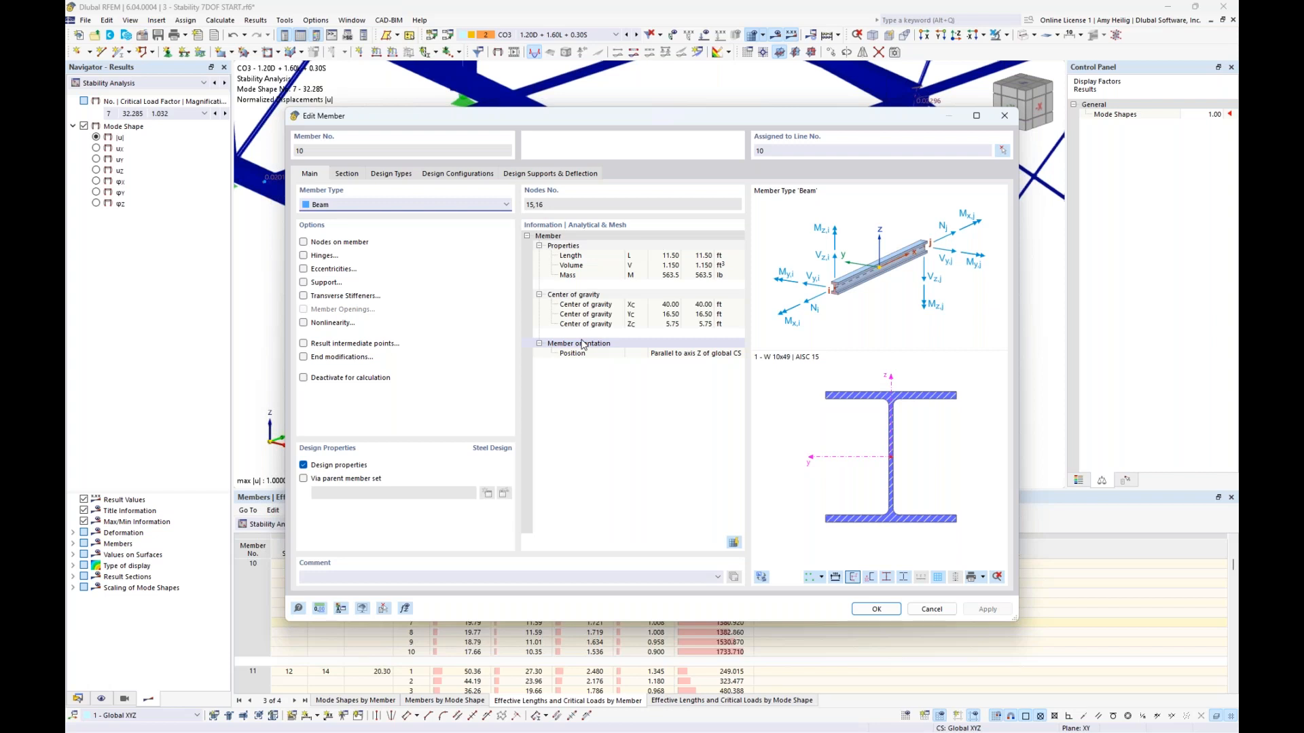
pyautogui.click(392, 176)
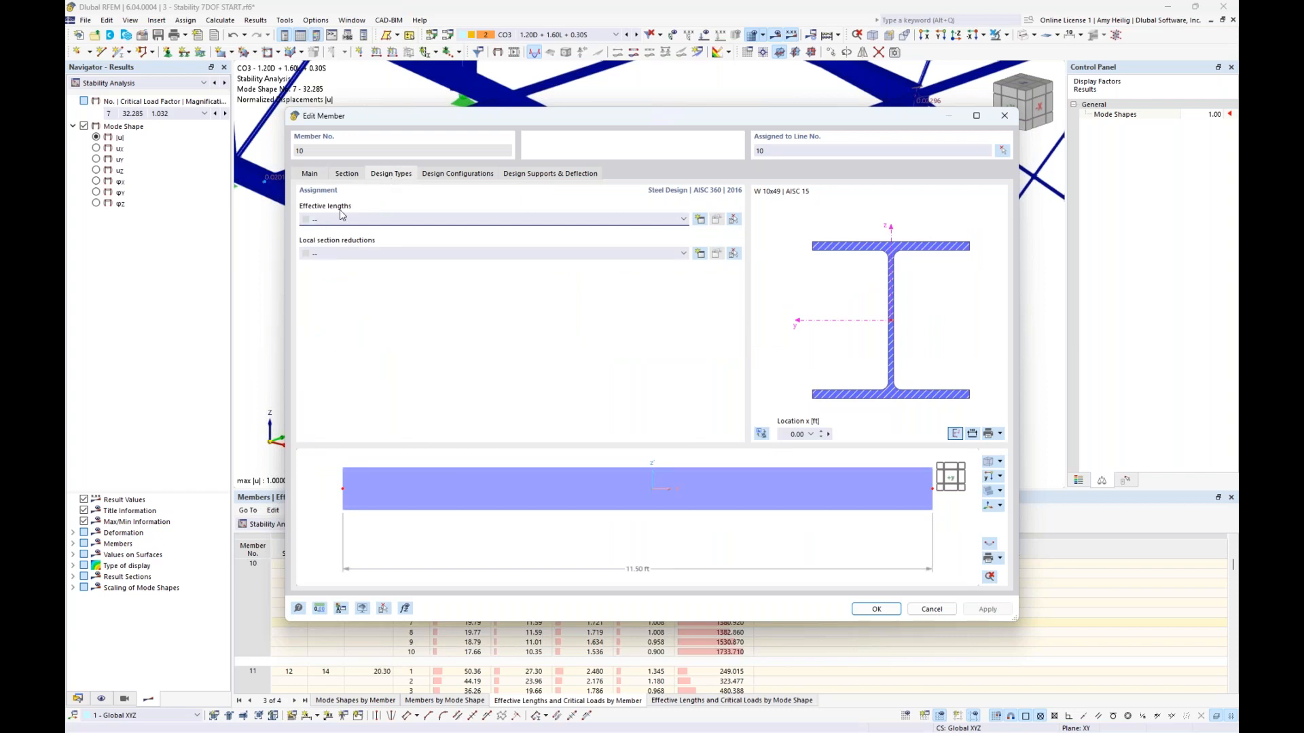
pyautogui.click(699, 221)
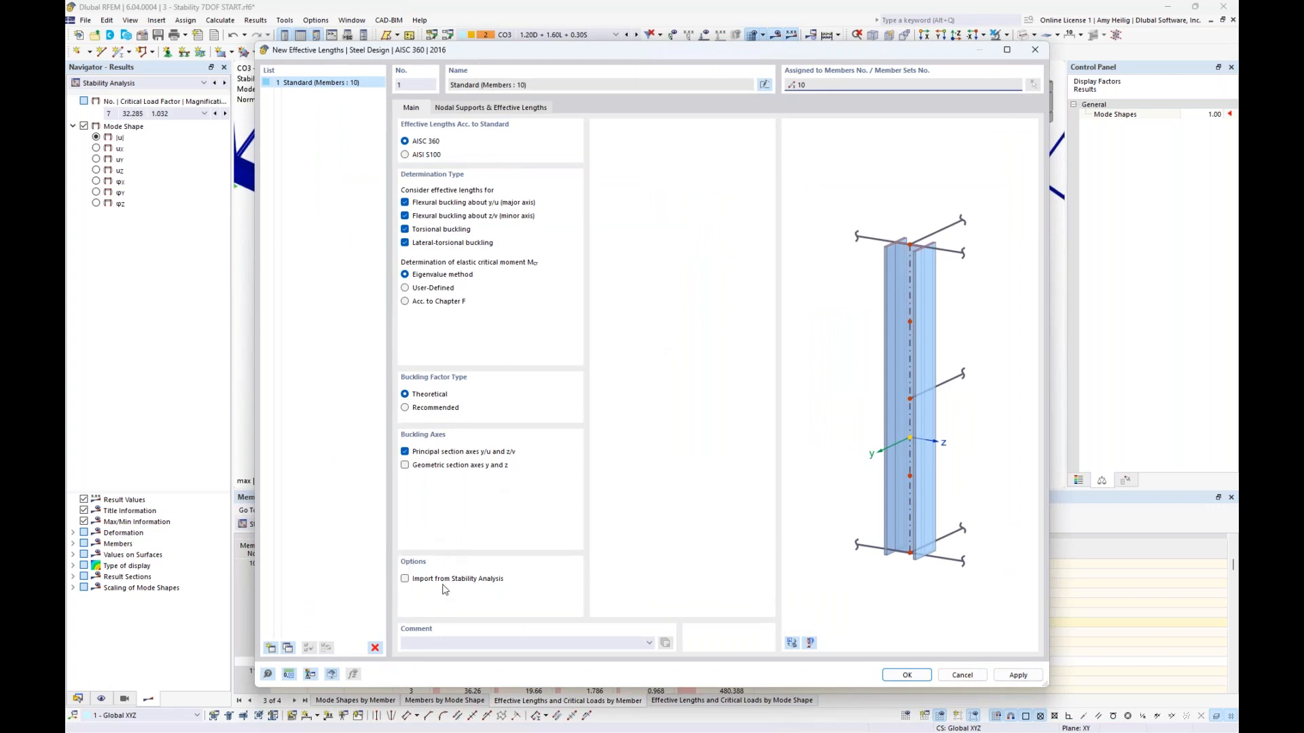
pyautogui.click(405, 578)
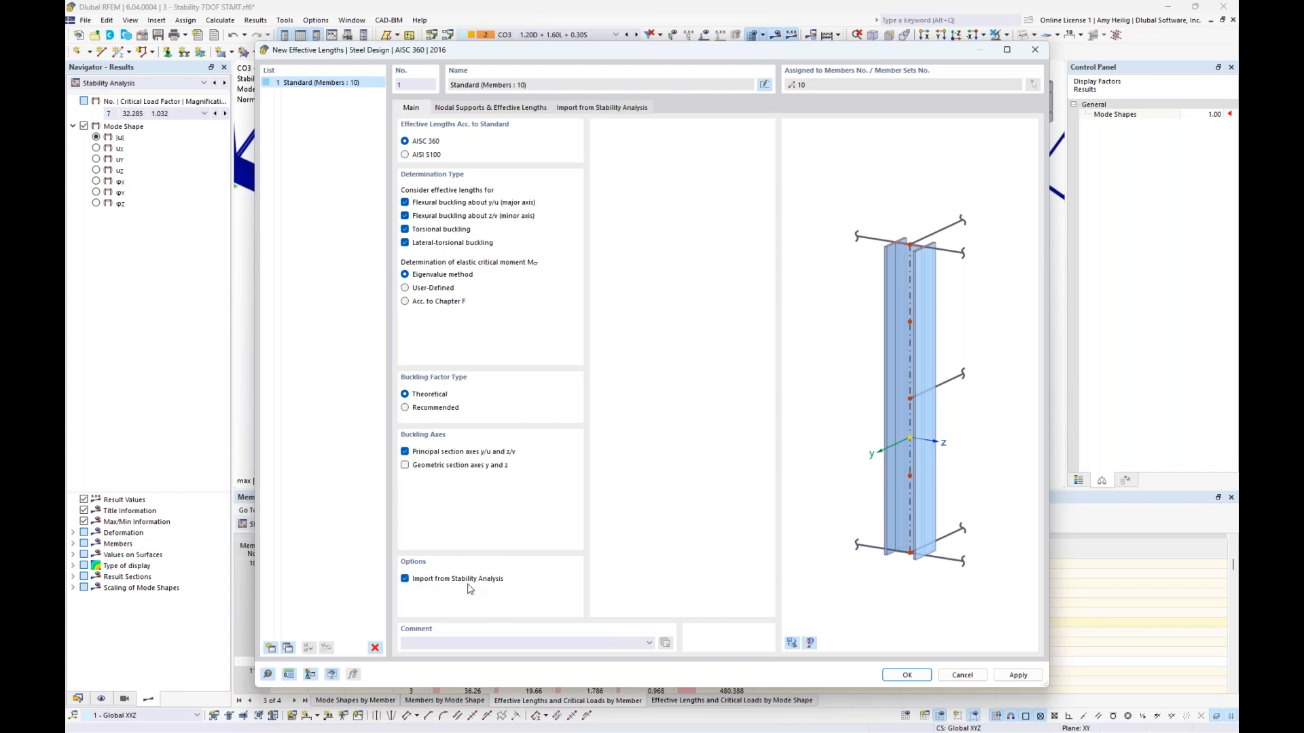
pyautogui.click(585, 109)
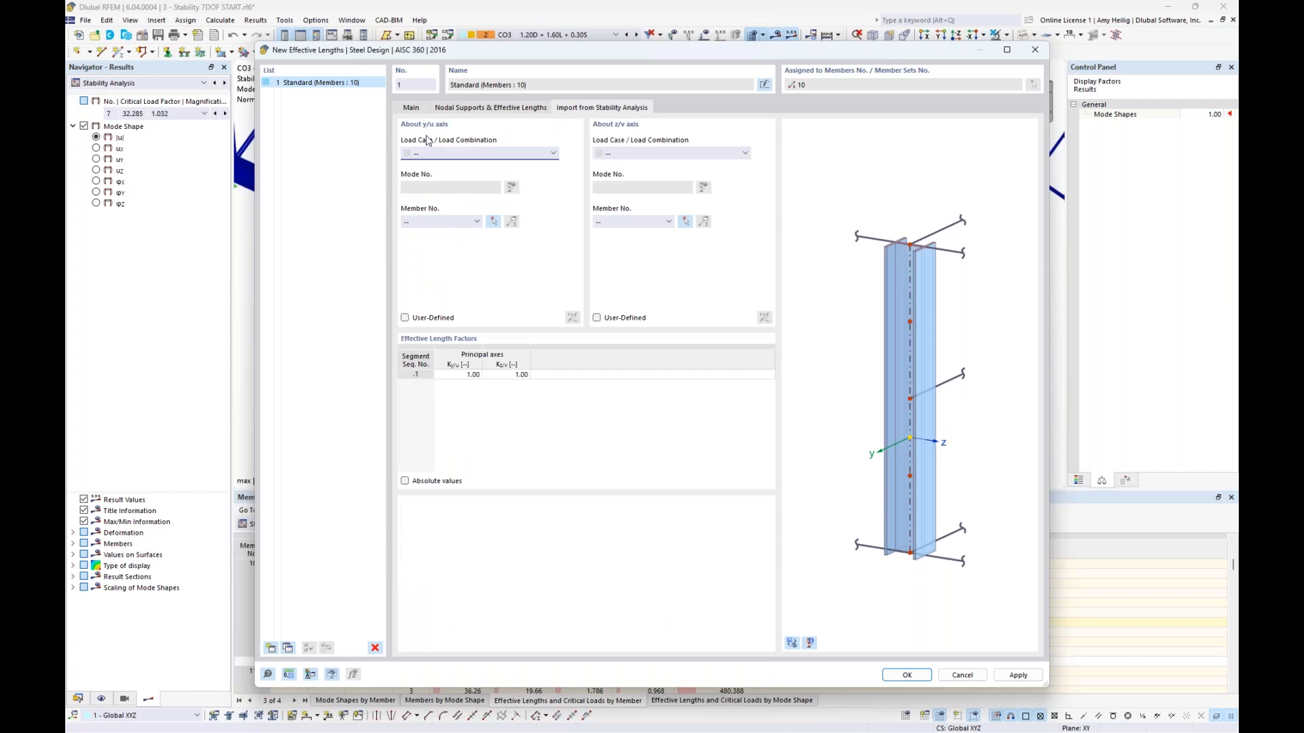
pyautogui.click(414, 109)
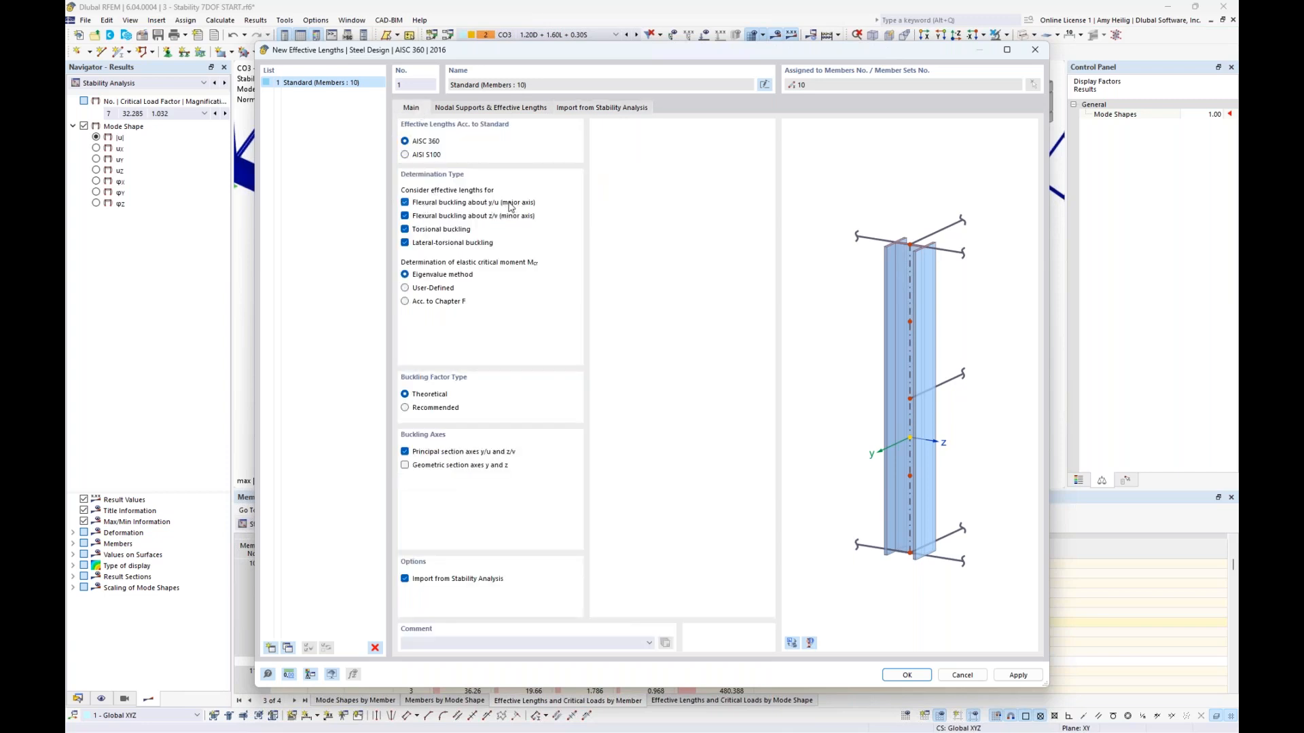
pyautogui.click(569, 108)
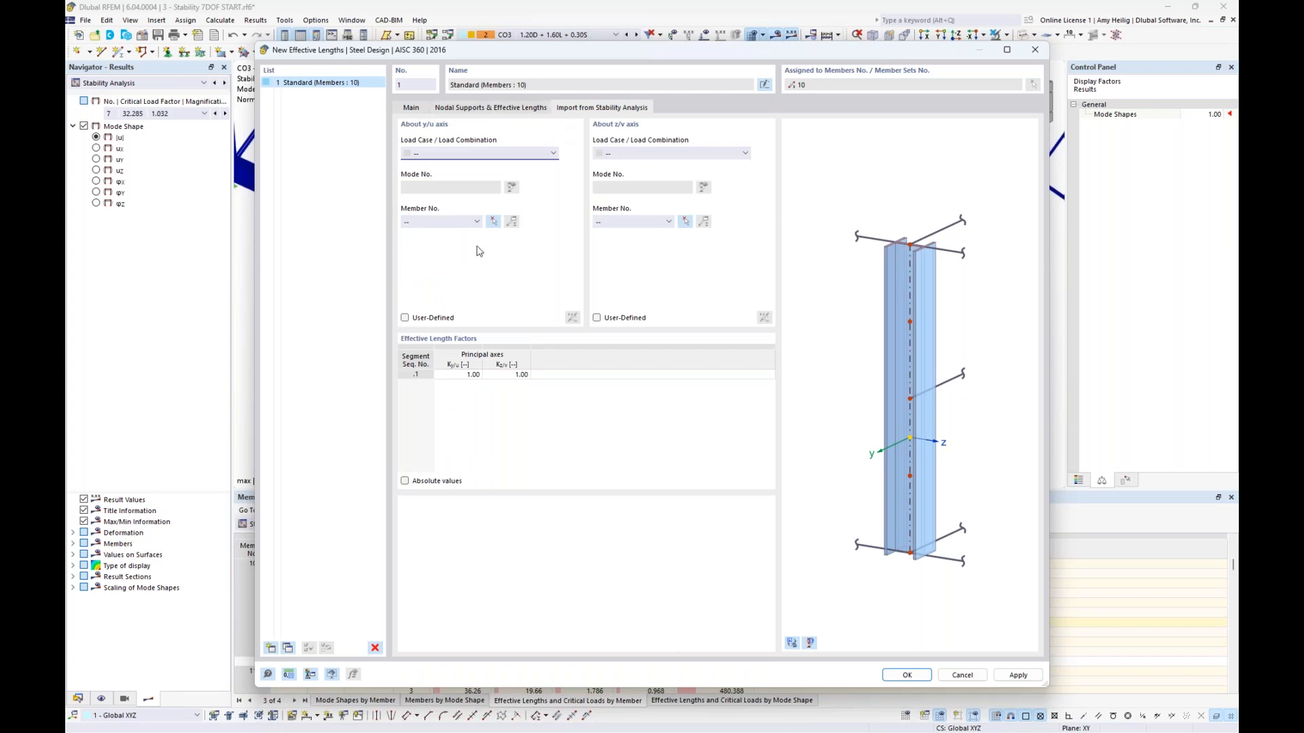
# Import the y/u-axis effective length factor from CO3, mode 1, member 10, and switch the preview to the actual column
pyautogui.click(516, 152)
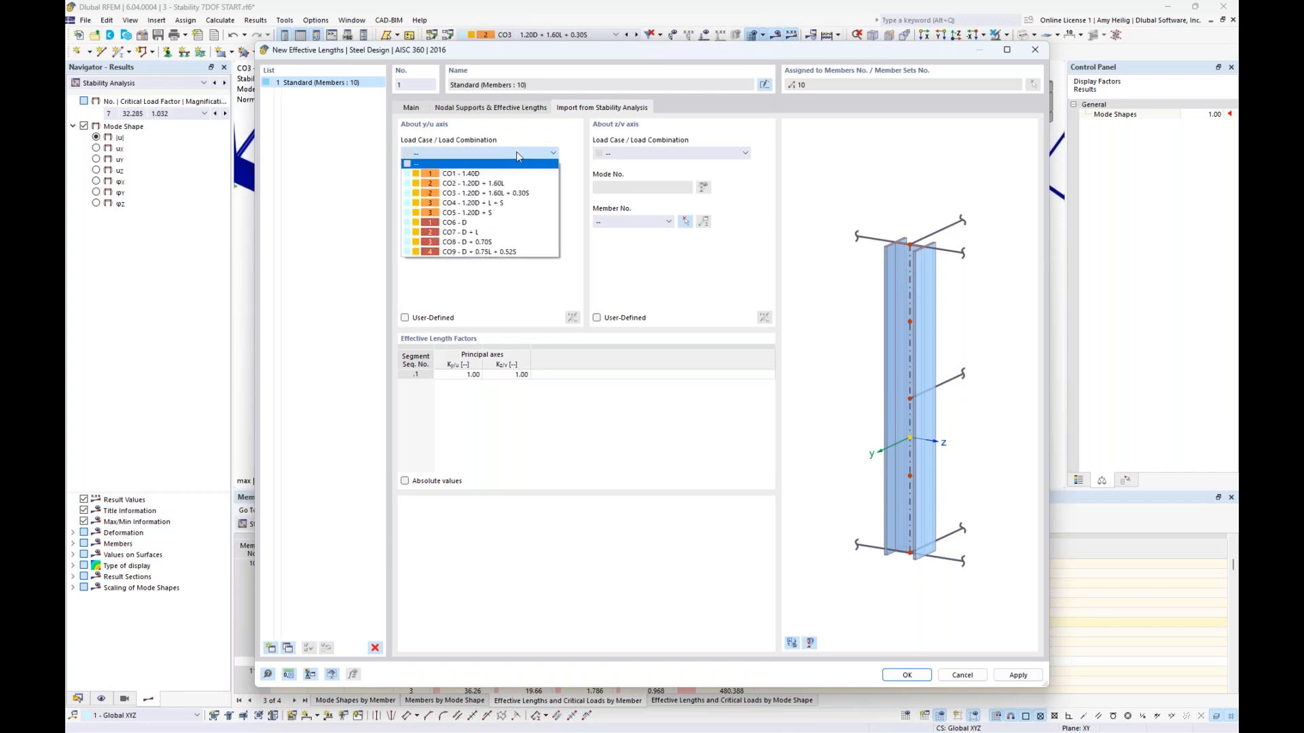
pyautogui.click(505, 193)
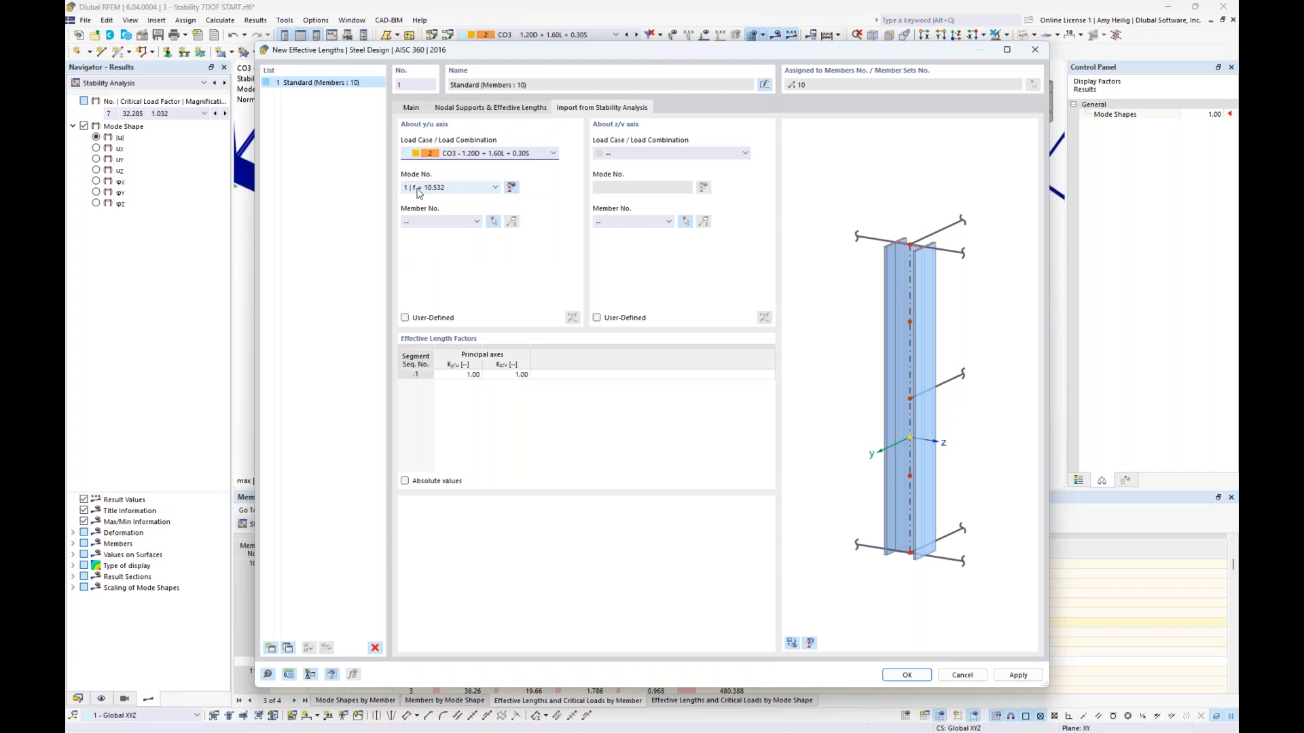
pyautogui.click(478, 223)
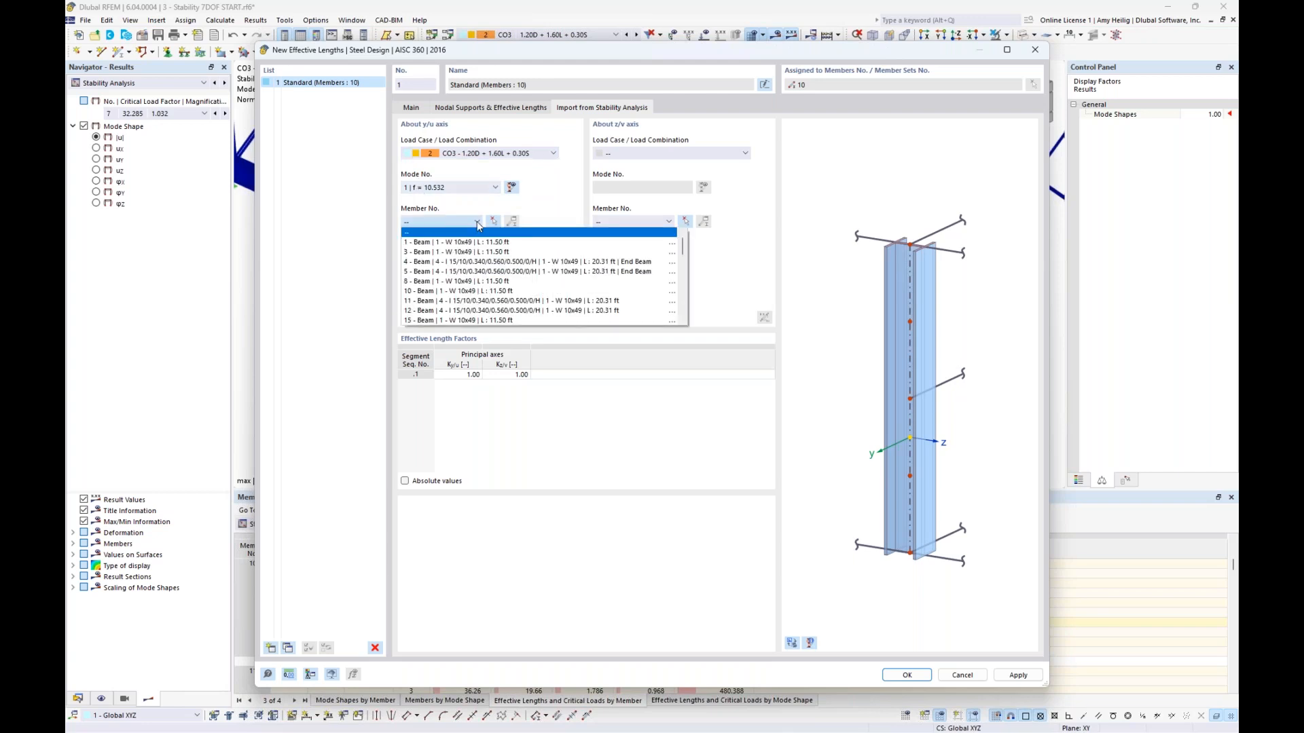
pyautogui.click(443, 292)
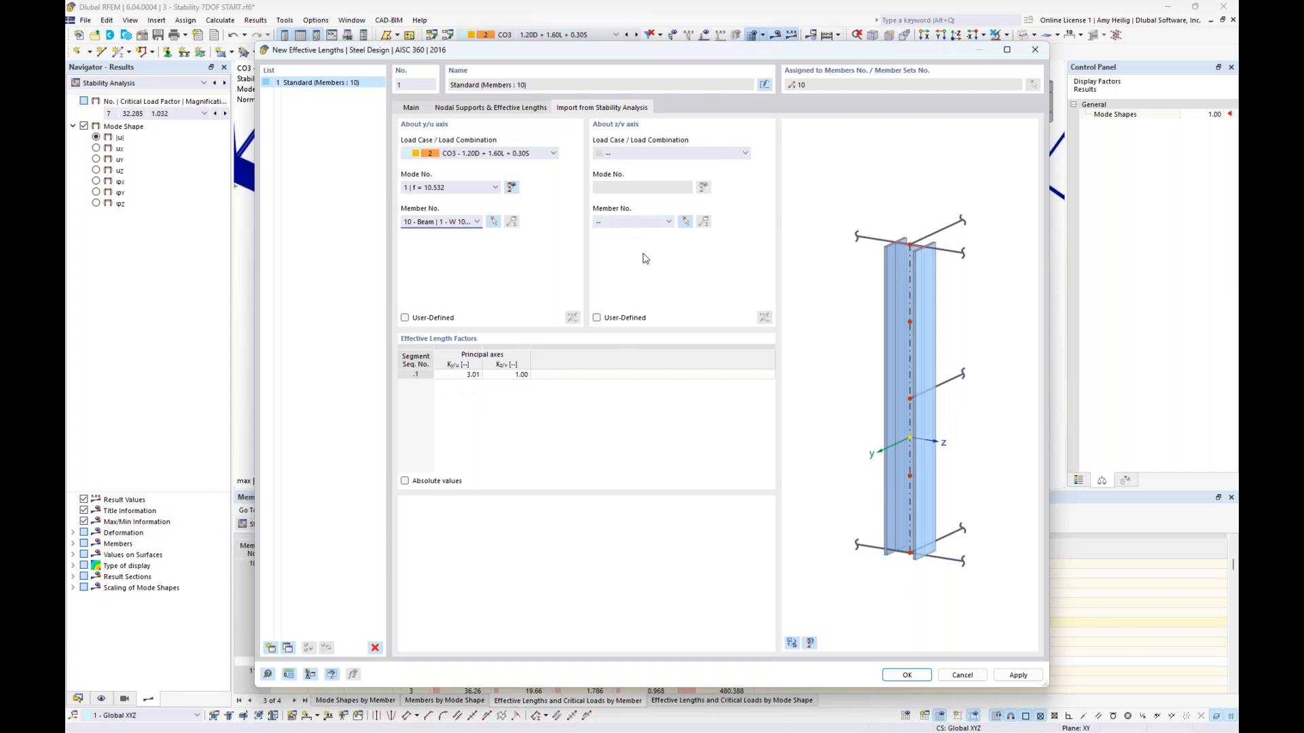
pyautogui.click(796, 646)
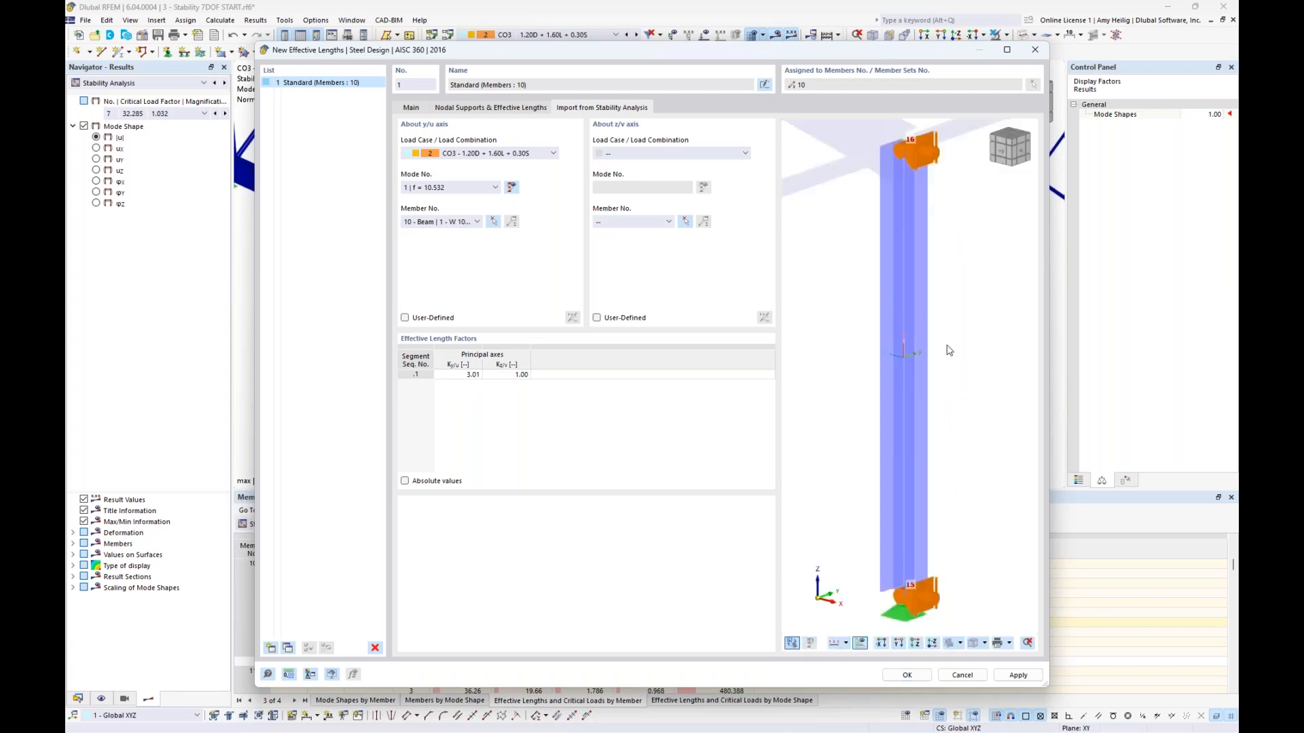
# Import the z/v-axis effective length factor from CO3, mode 7, member 10
pyautogui.click(681, 155)
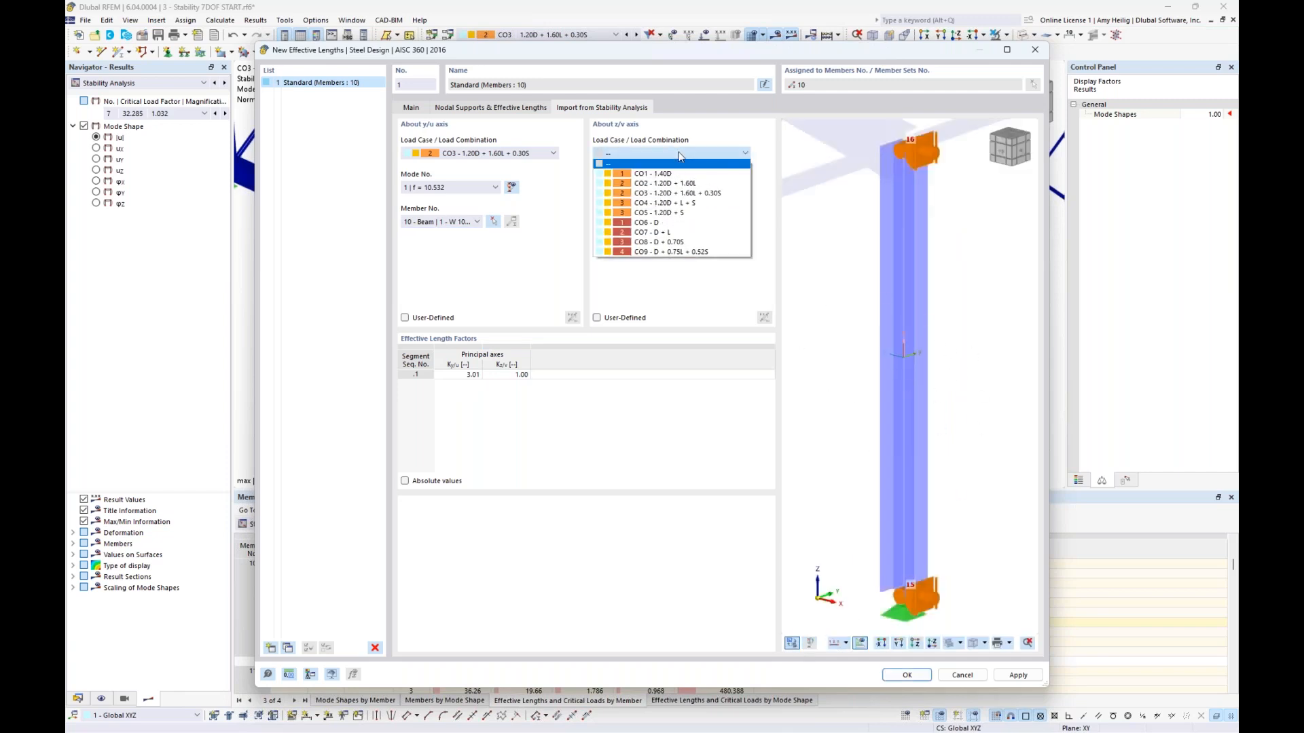
pyautogui.click(668, 195)
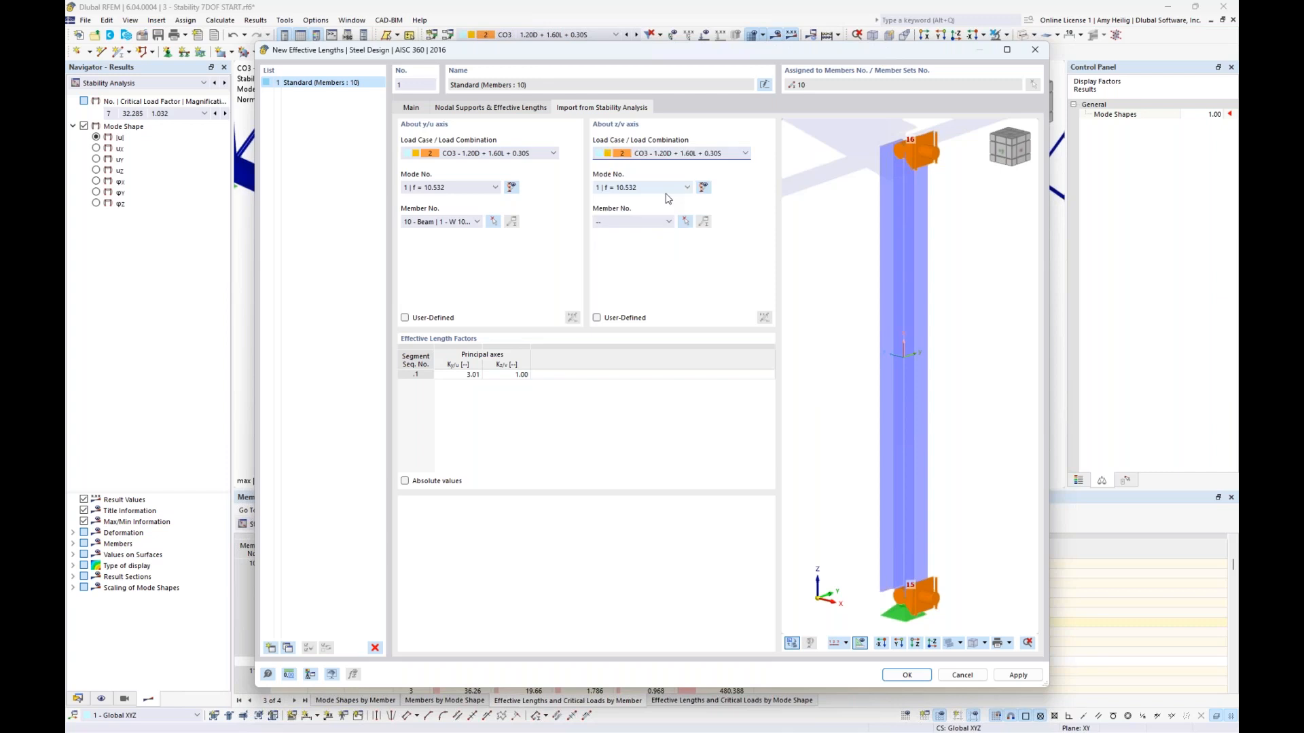
pyautogui.click(657, 189)
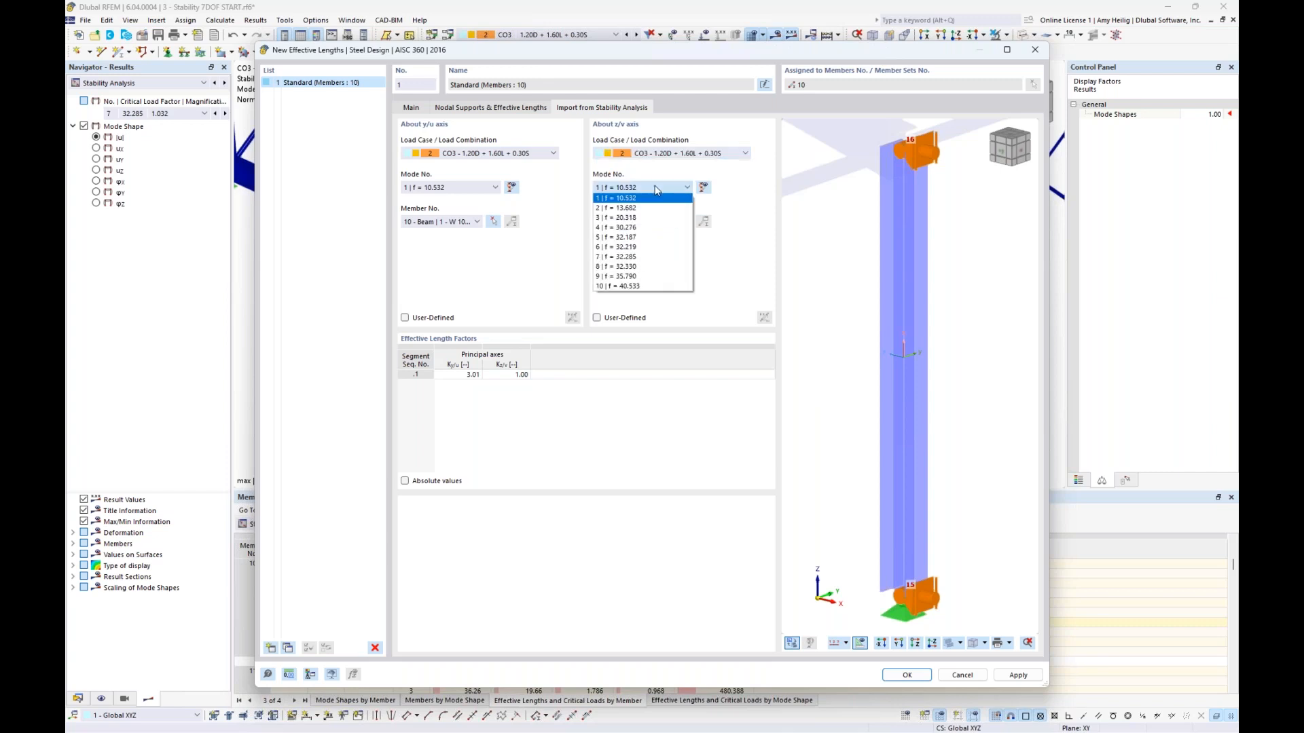
pyautogui.click(629, 257)
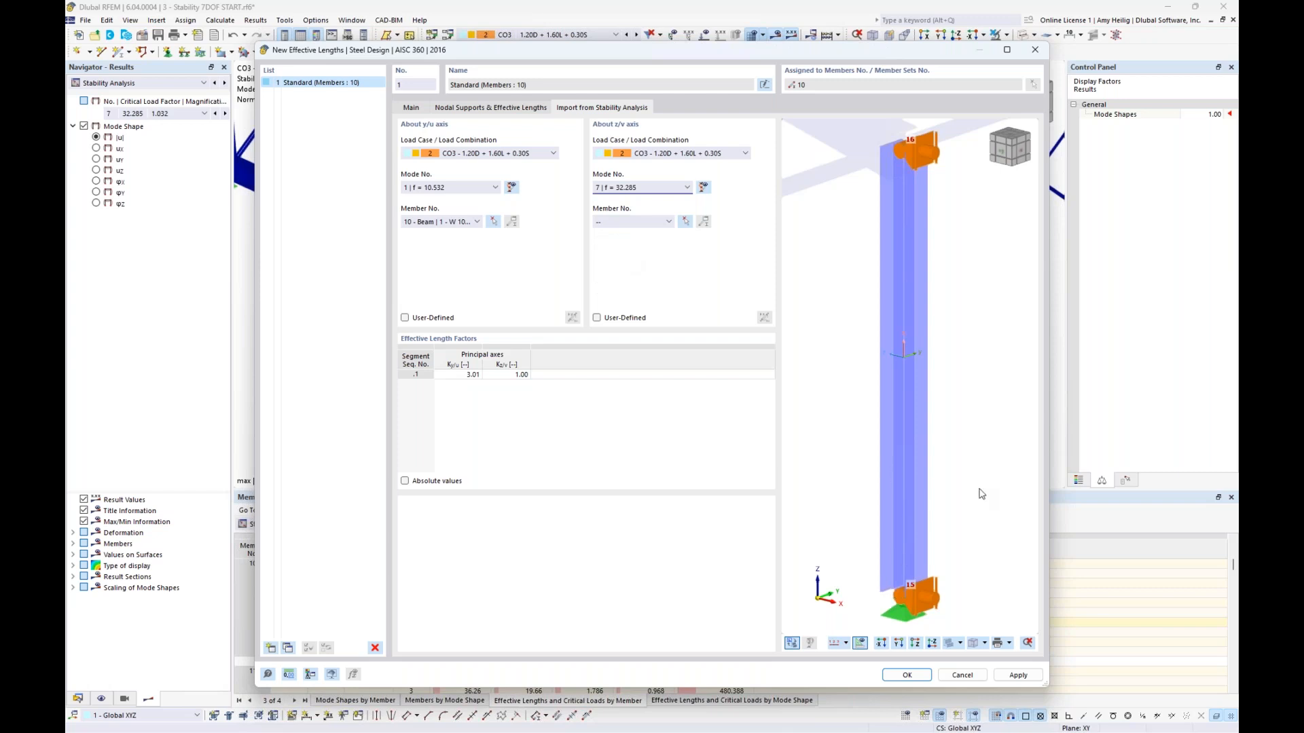
pyautogui.click(652, 223)
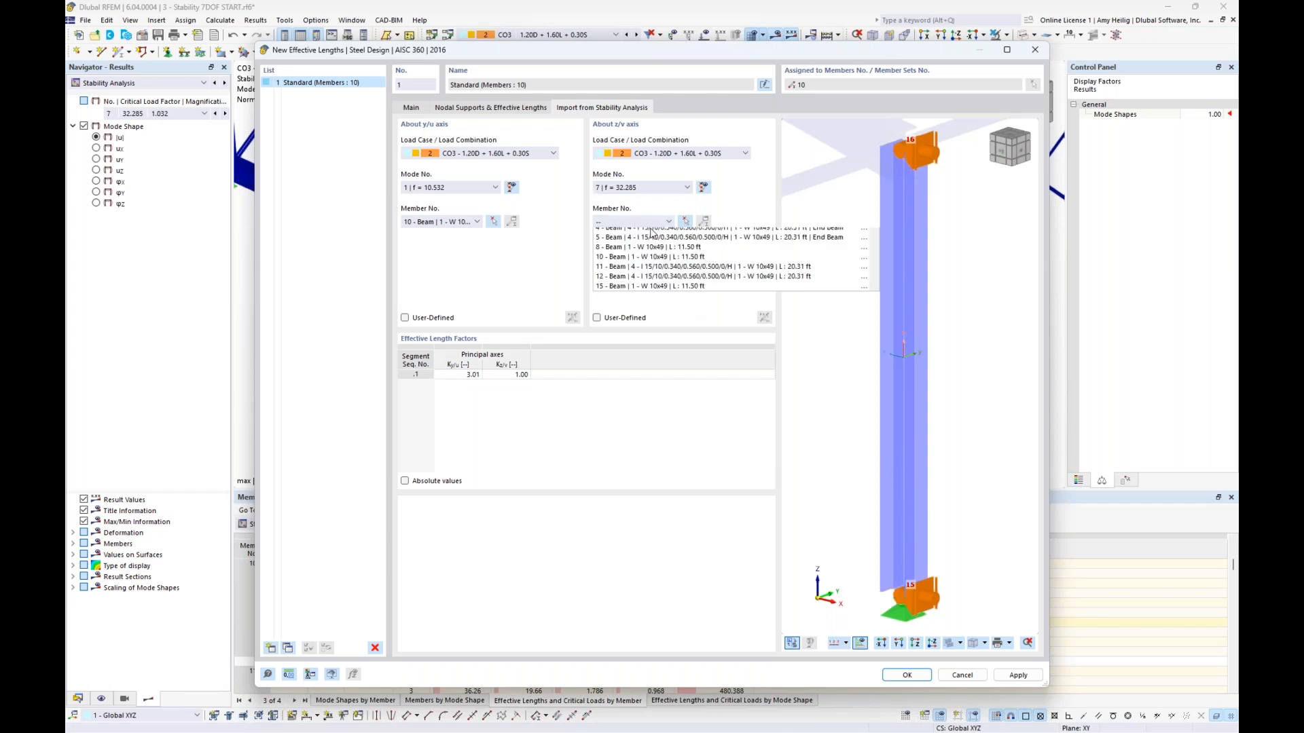
pyautogui.click(632, 291)
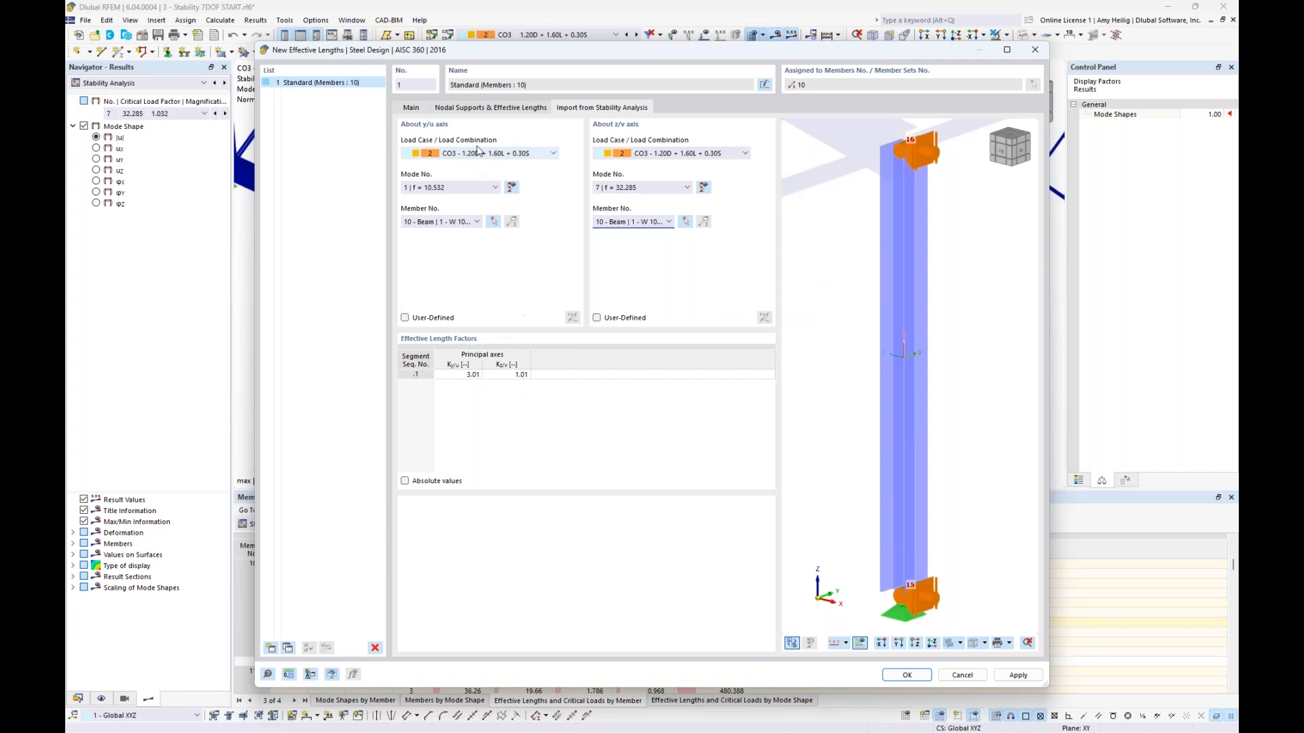
# Check the imported factors with the nodal supports, then save the effective lengths definition and its assignment to column member 10
pyautogui.click(486, 110)
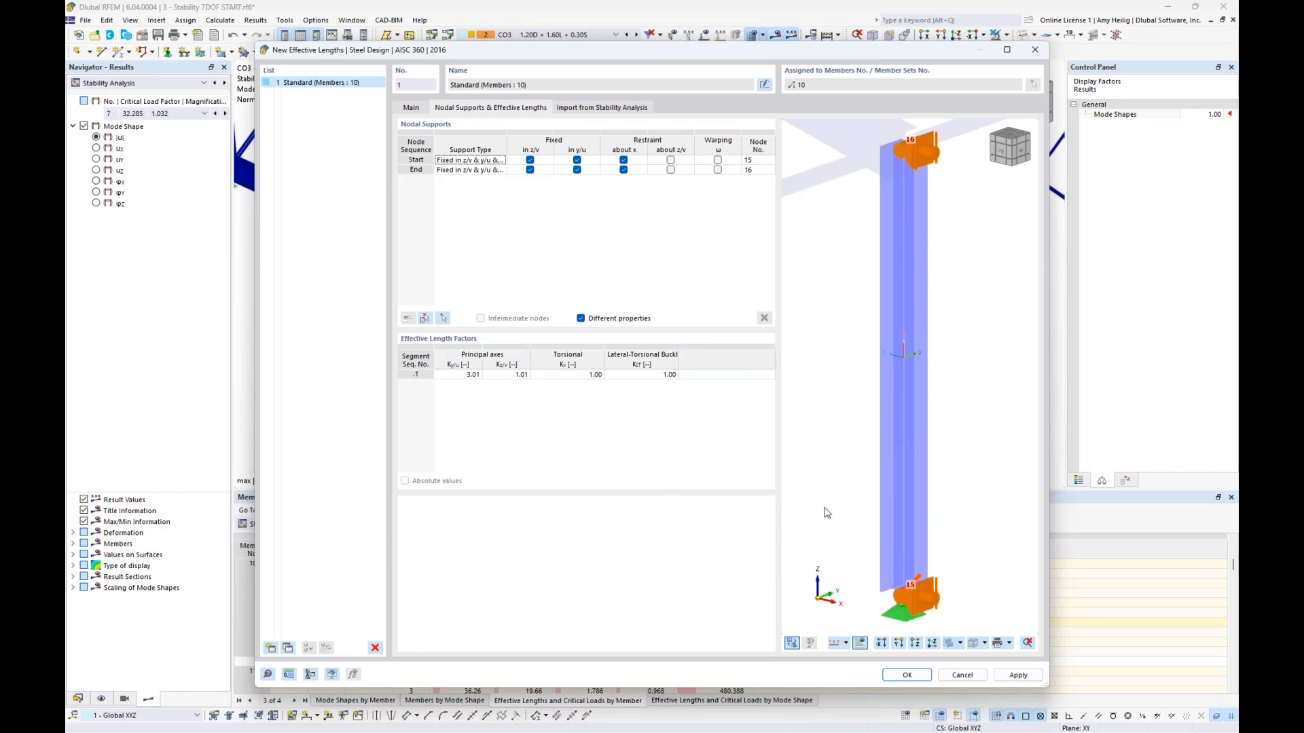
pyautogui.click(907, 675)
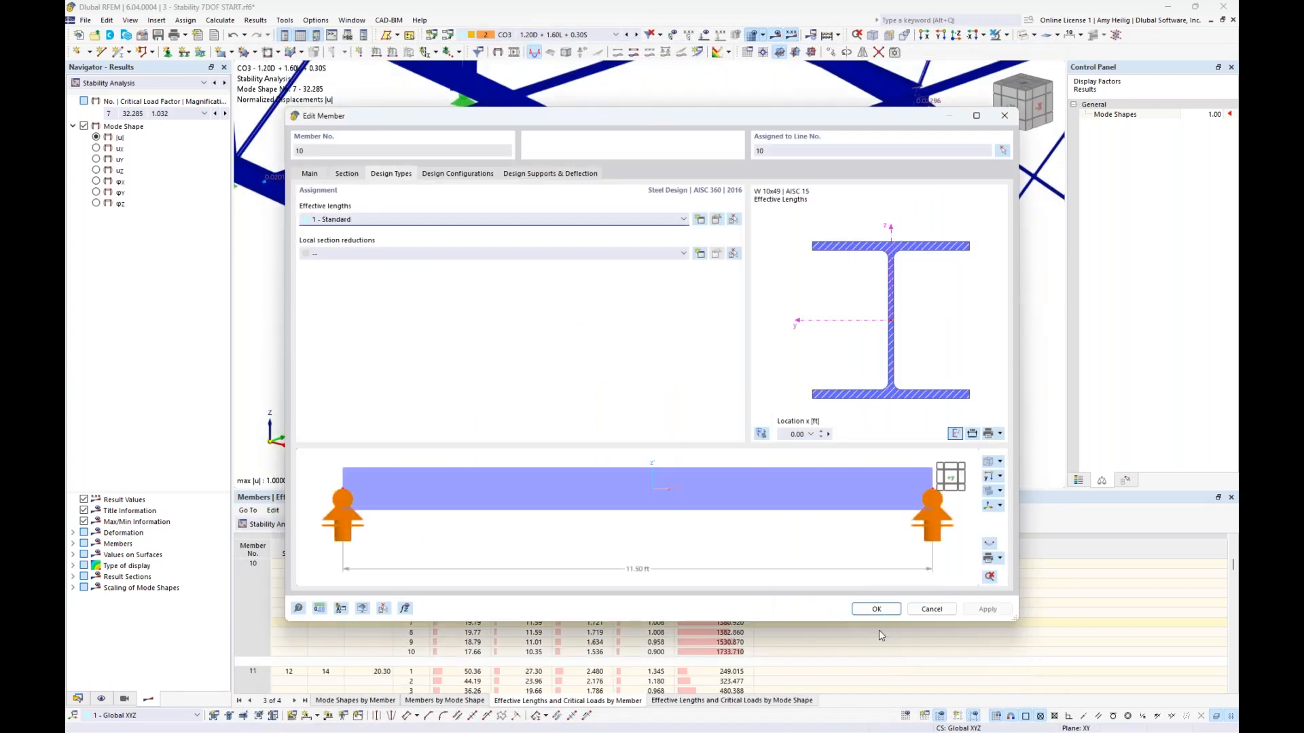
pyautogui.click(877, 609)
# Show the whole frame and examine mode shapes 1, 2 and 3 for CO3
pyautogui.scroll(-6, 767, 321)
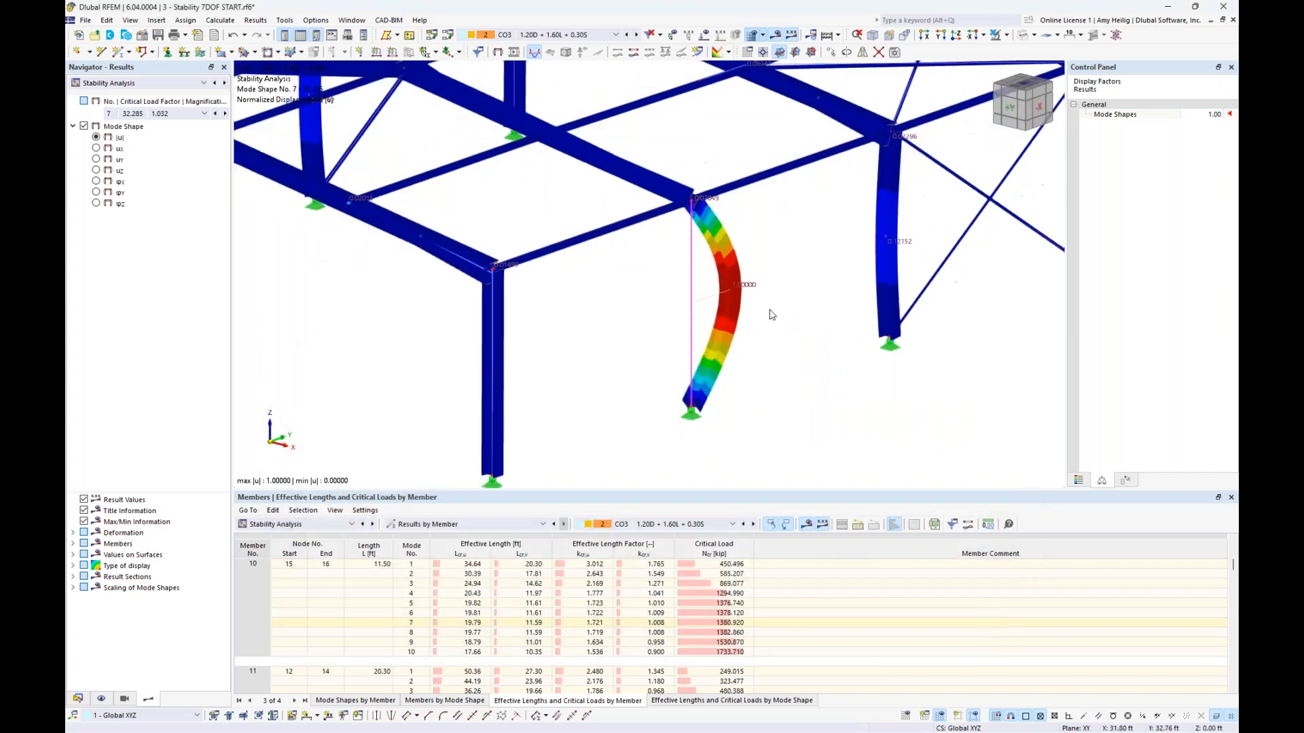
pyautogui.moveTo(772, 322); pyautogui.dragTo(724, 349, button='middle')
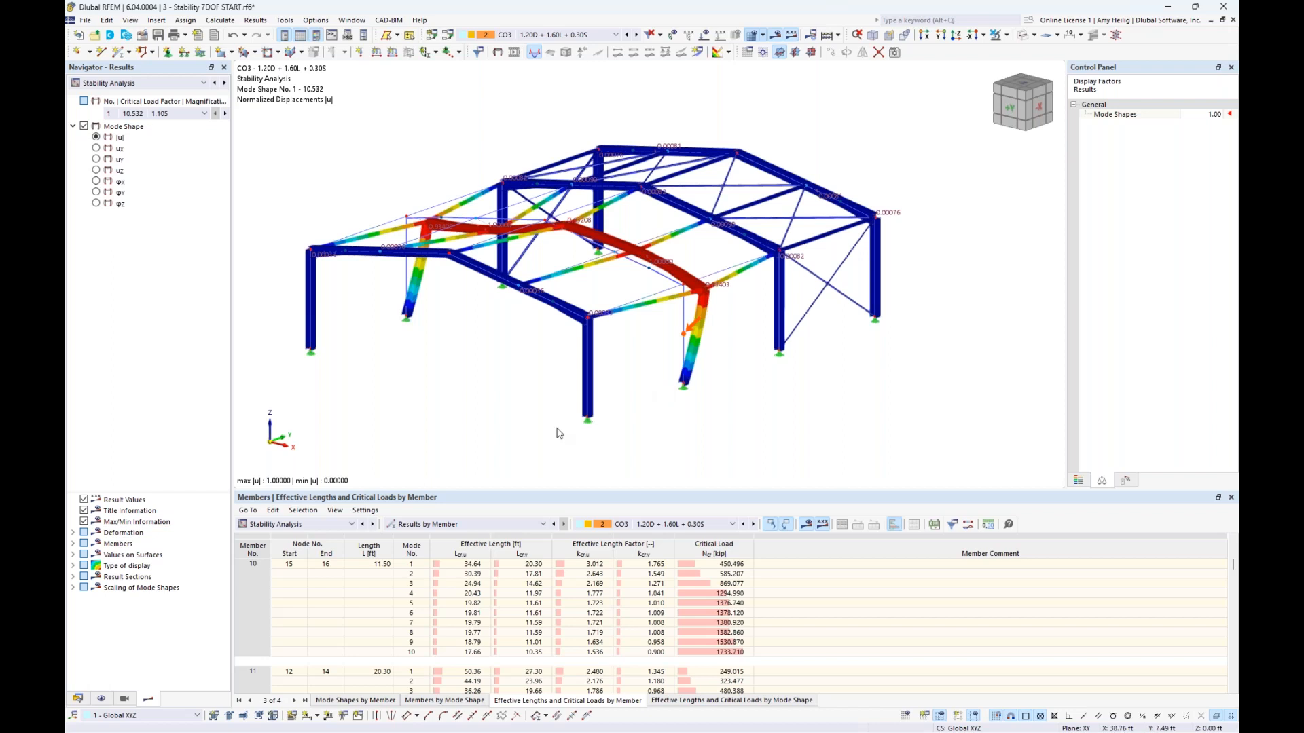
pyautogui.click(474, 574)
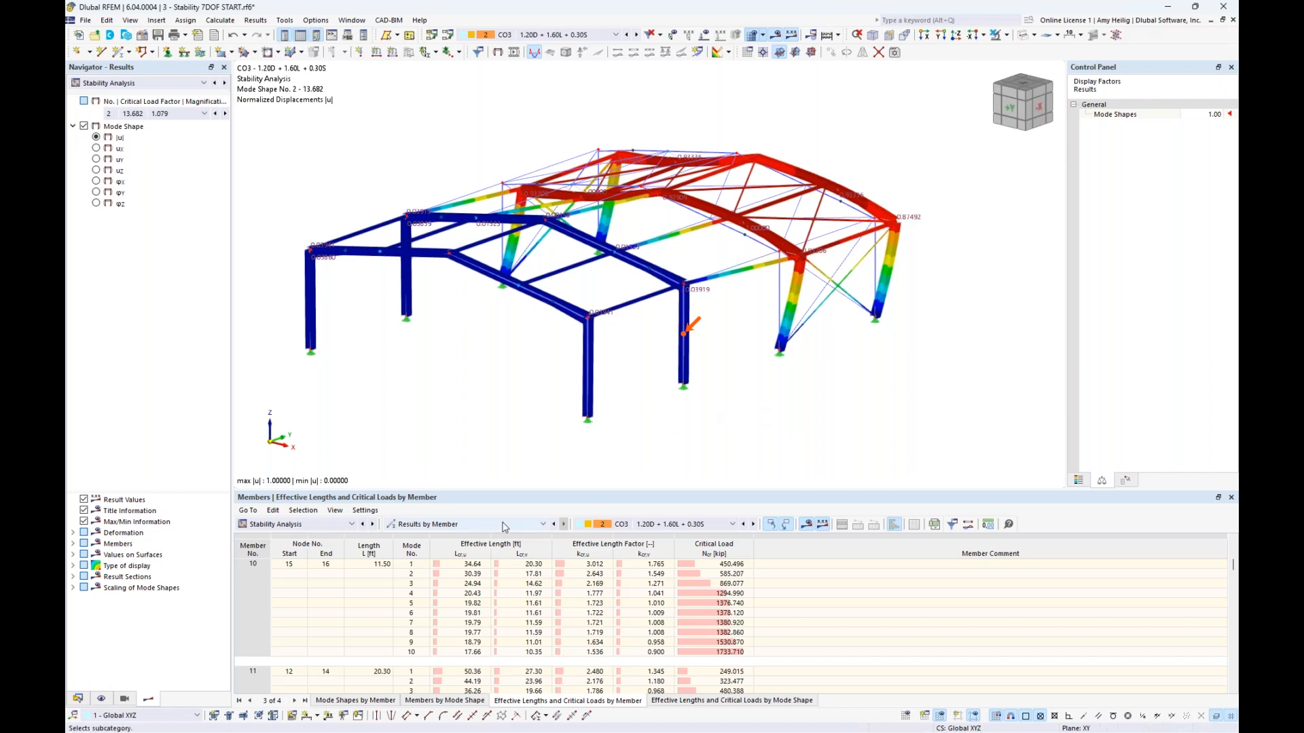
pyautogui.click(473, 584)
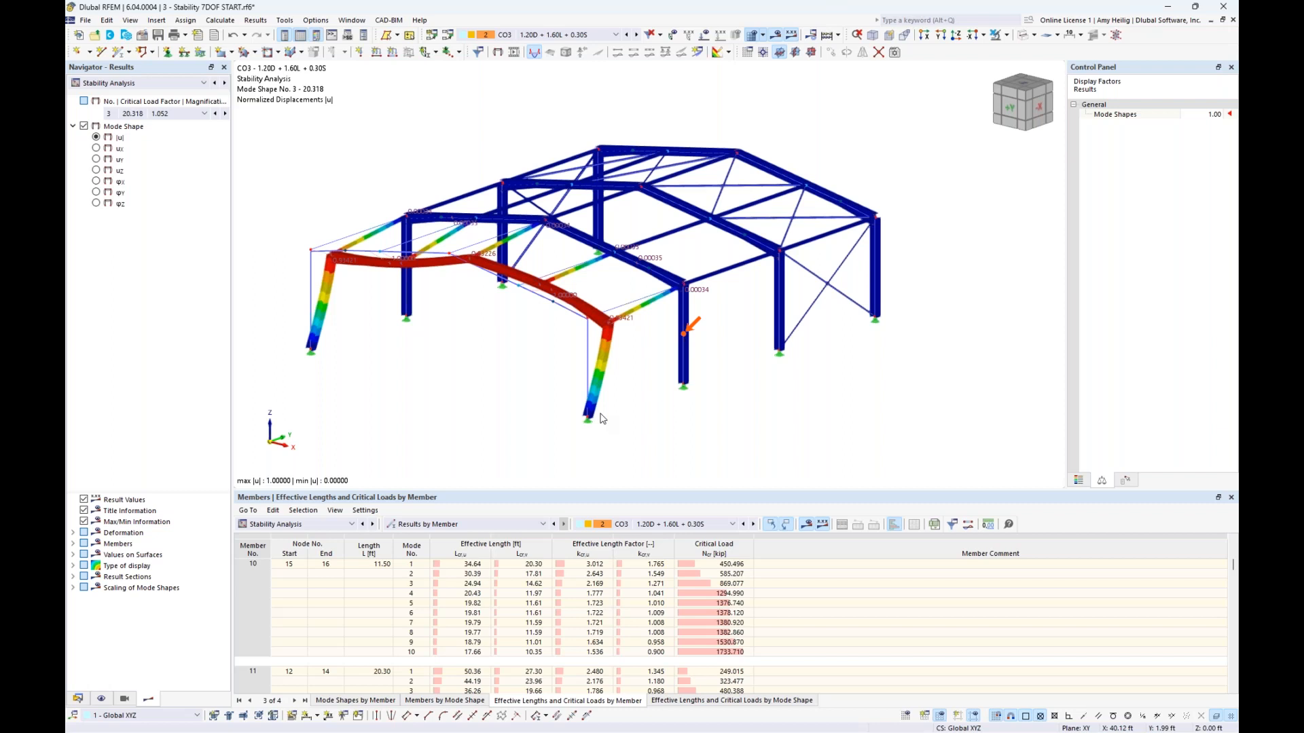
# Show the CO3 static analysis results and compare the members' My/Mu moment and axial force N diagrams
pyautogui.click(154, 86)
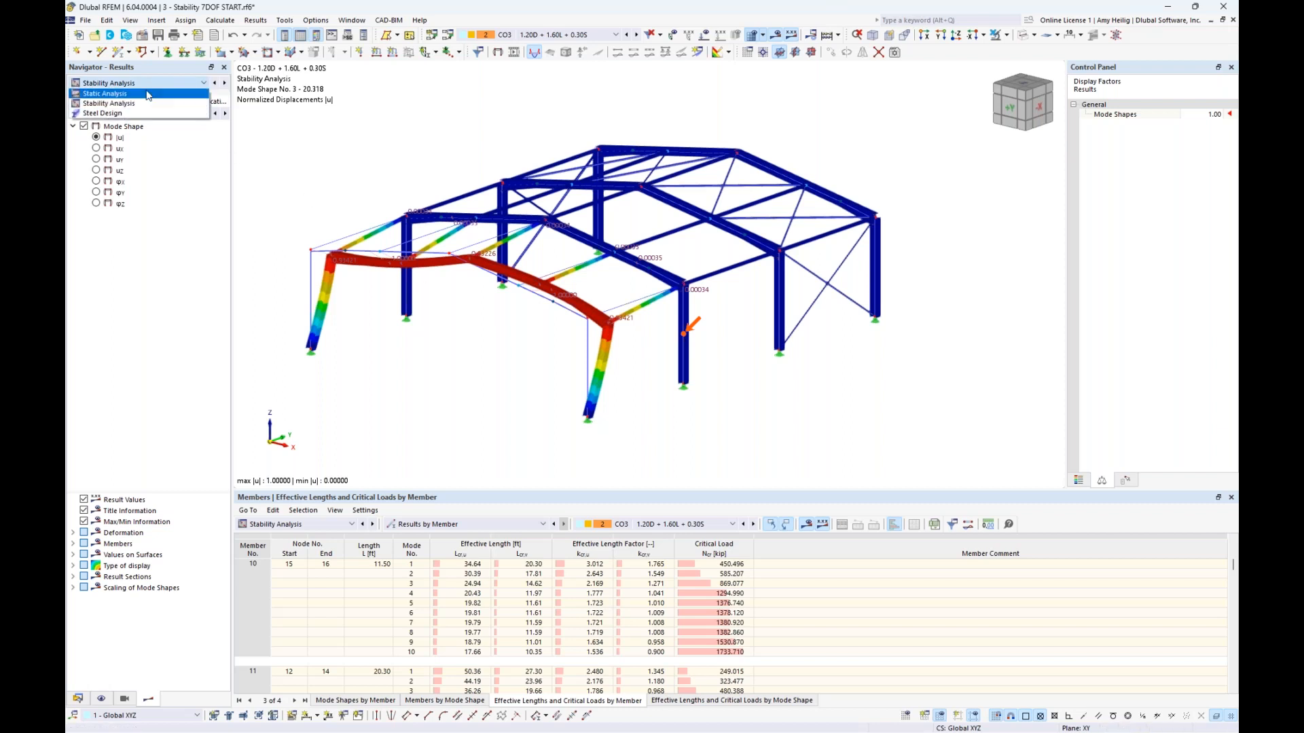
pyautogui.click(129, 94)
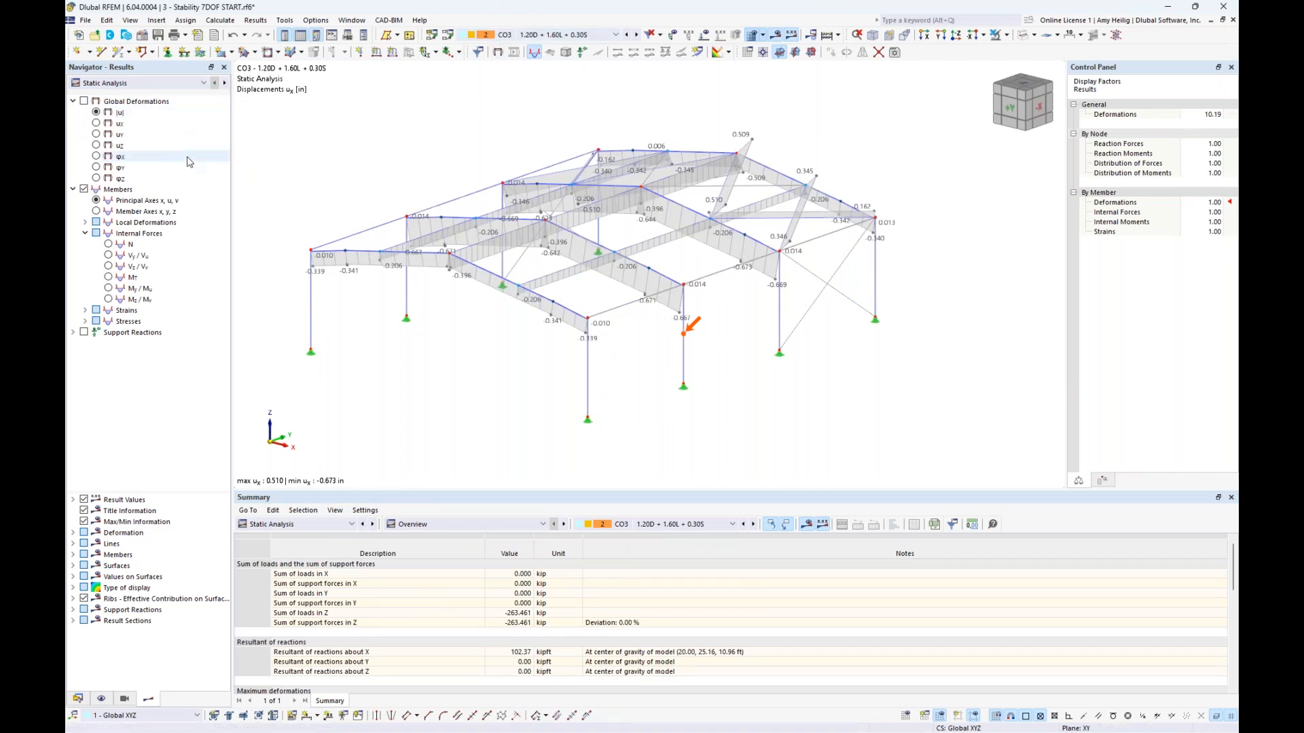
pyautogui.click(109, 289)
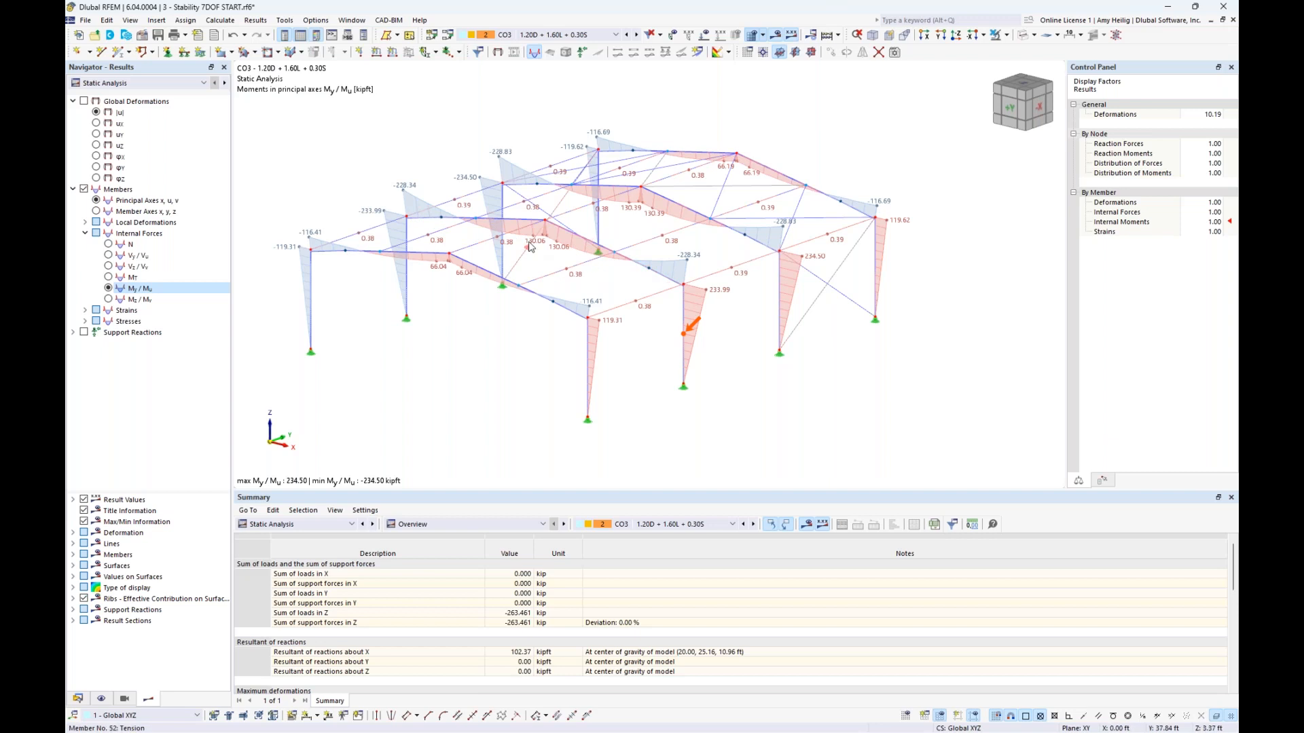
pyautogui.click(114, 244)
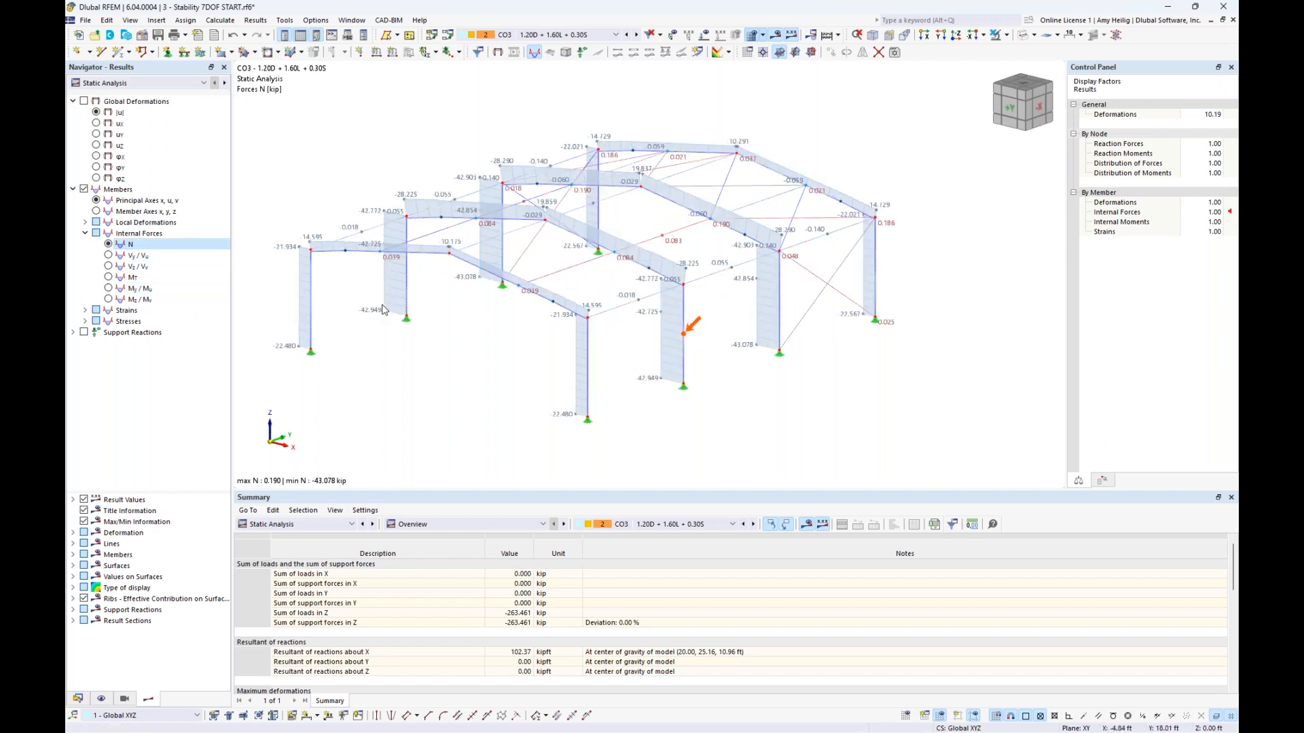
pyautogui.click(109, 289)
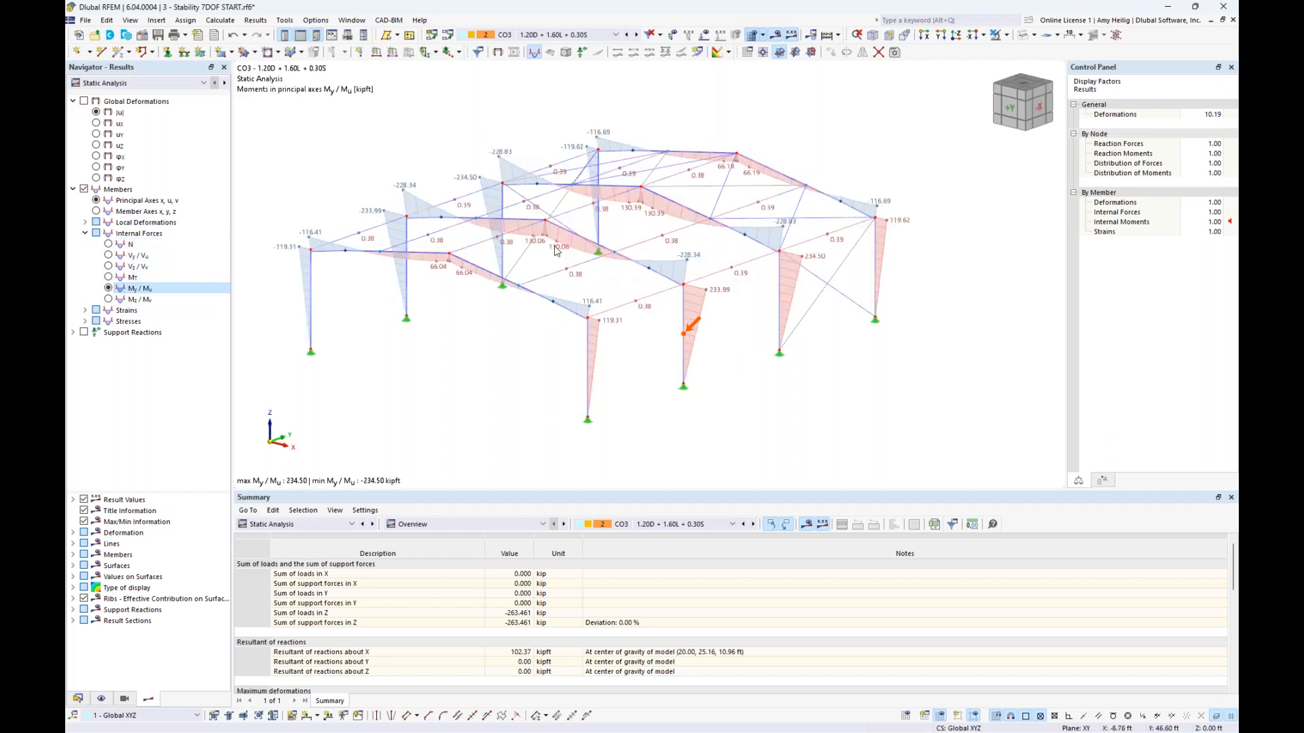
pyautogui.press('super+Tab')
pyautogui.click(644, 231)
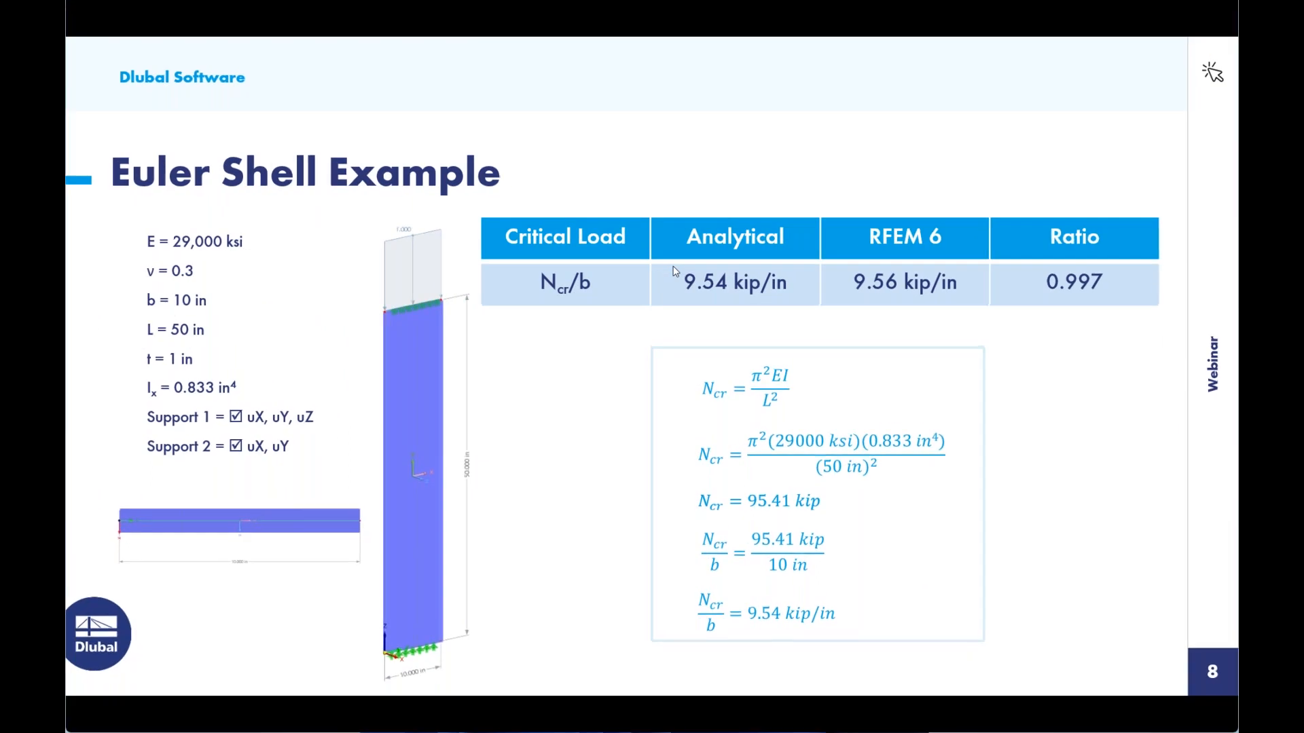
pyautogui.press('Right')
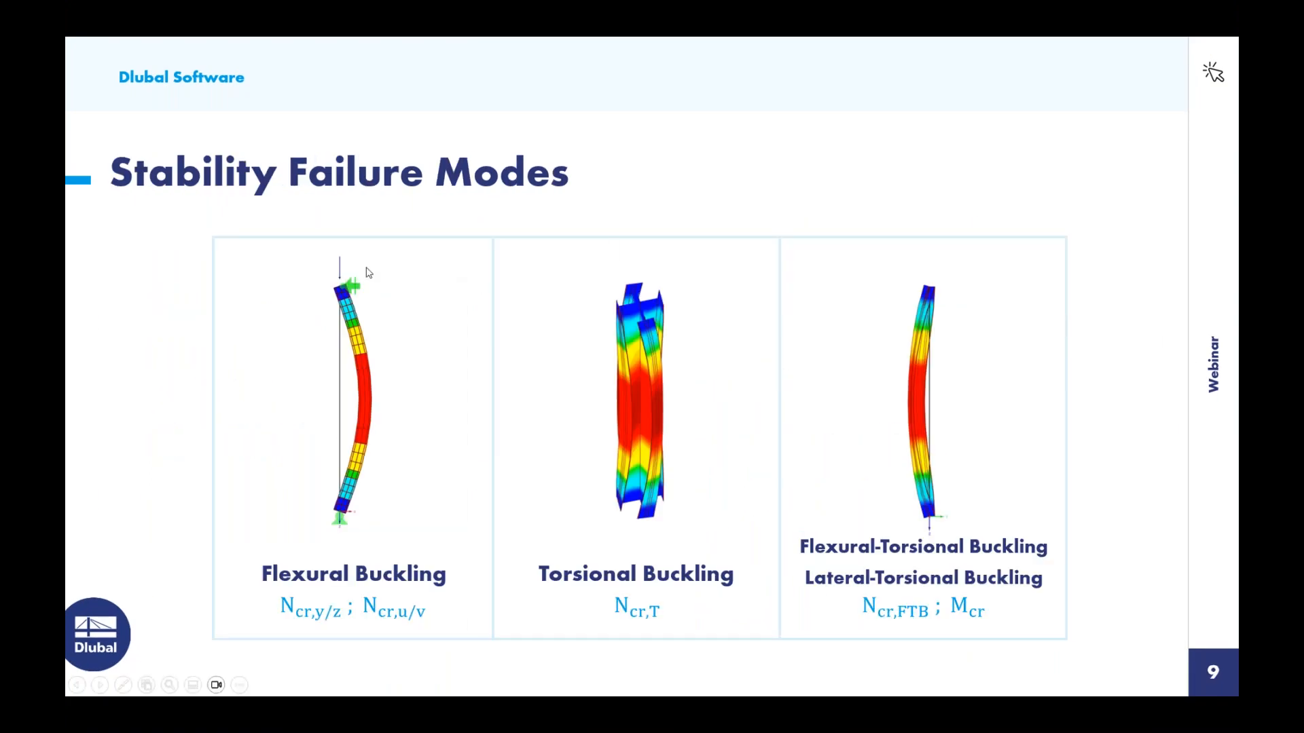
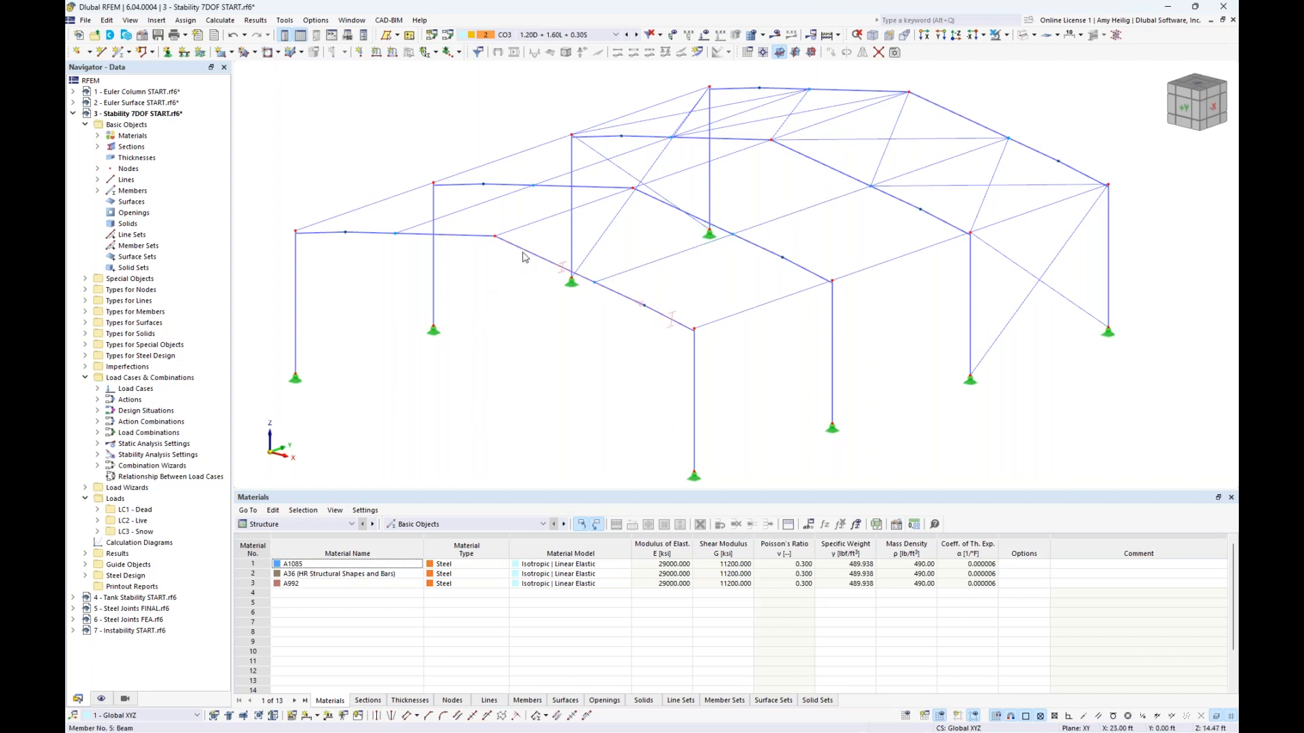
pyautogui.moveTo(543, 261)
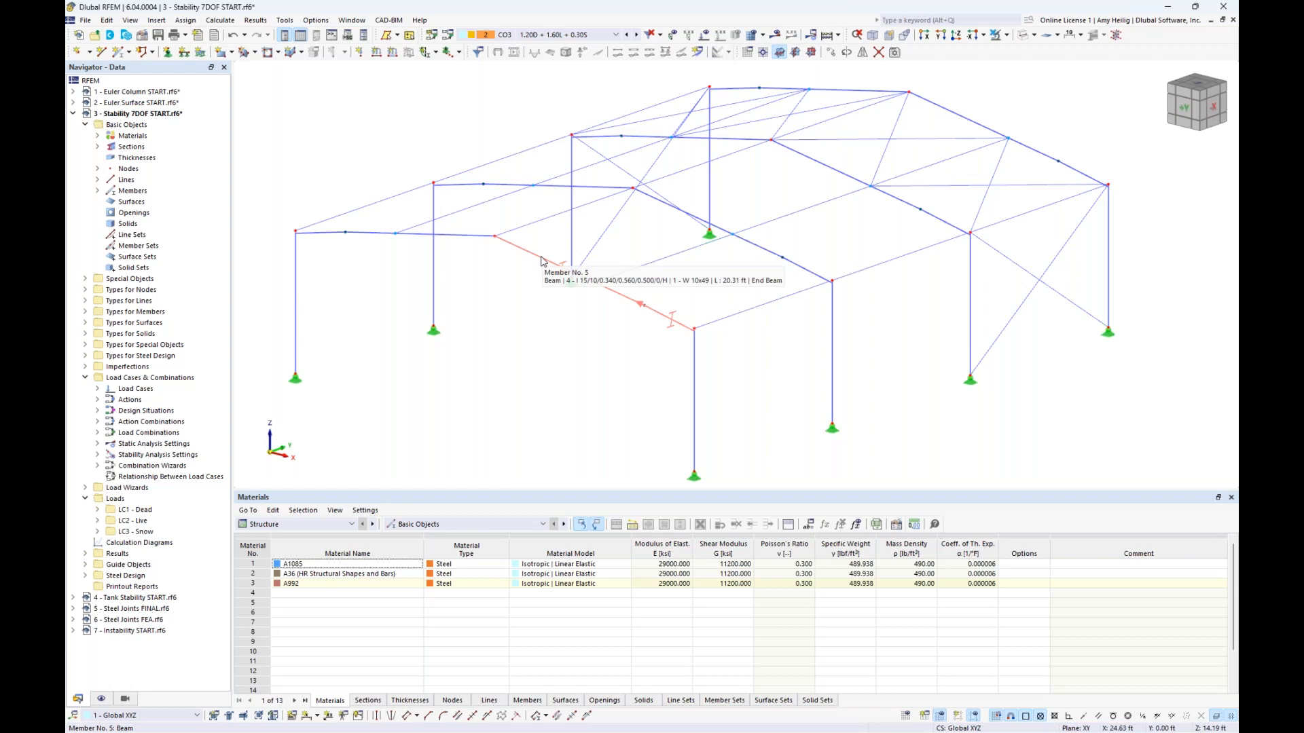
pyautogui.click(543, 264)
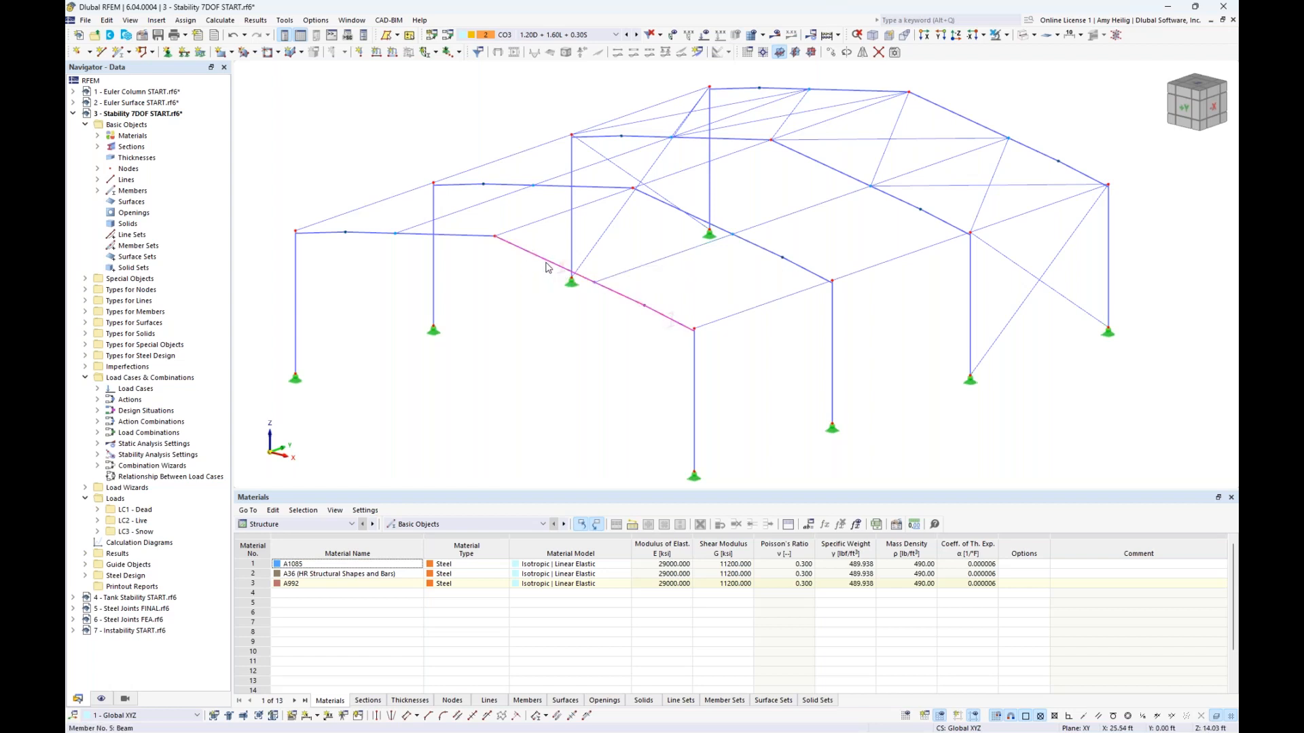
pyautogui.click(477, 242)
pyautogui.rightClick(529, 256)
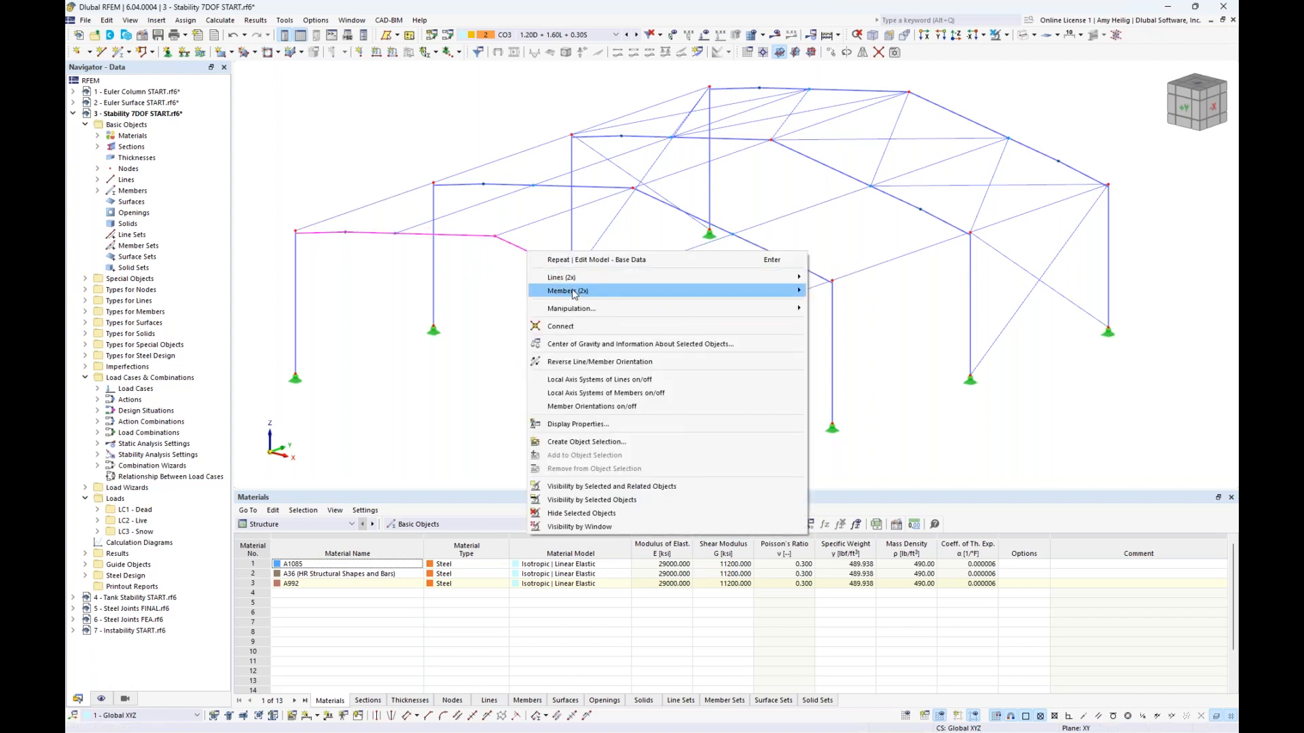
pyautogui.moveTo(788, 290)
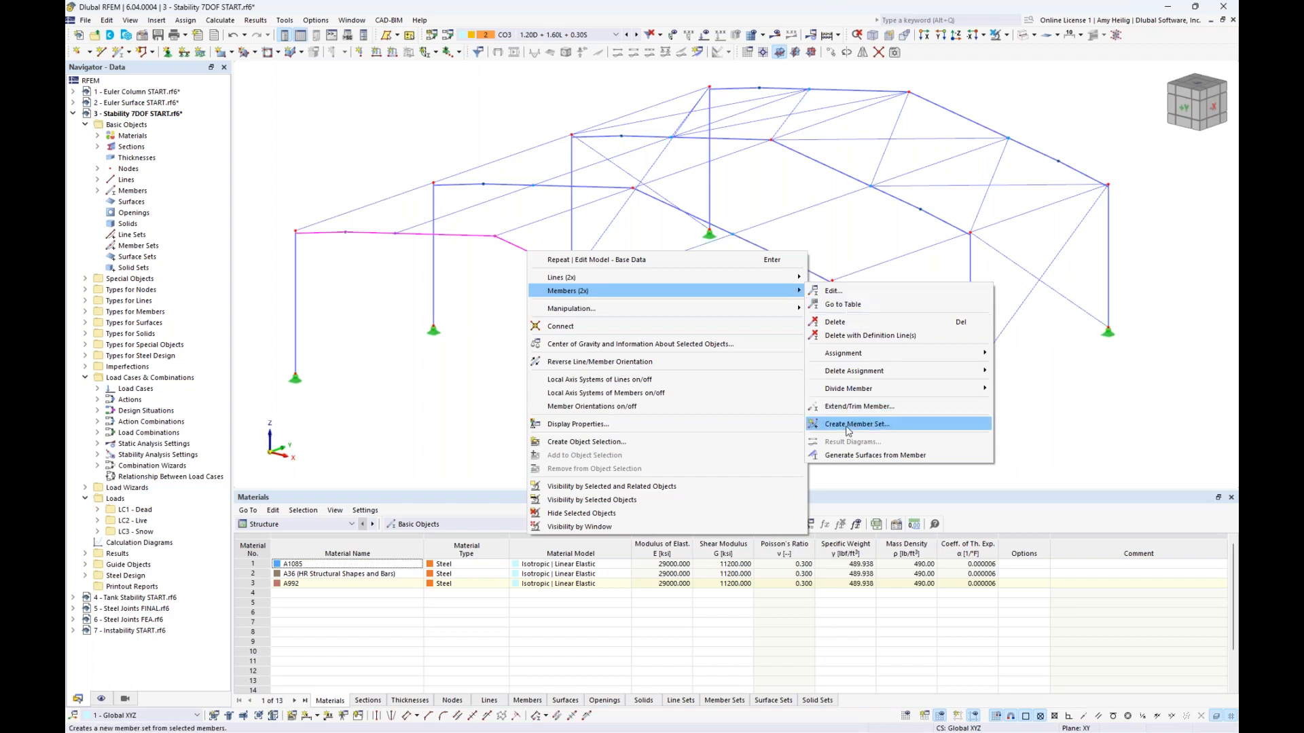
pyautogui.click(397, 398)
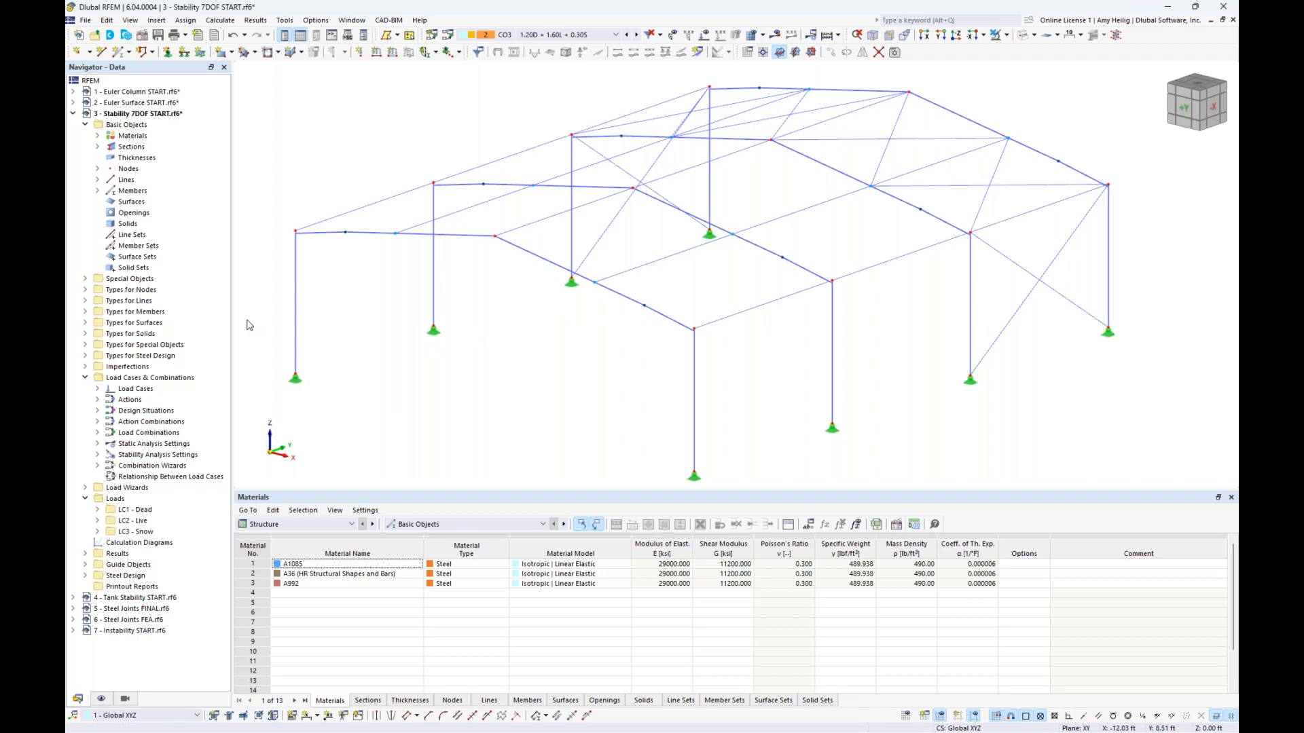
# Create a new member transverse stiffener definition for the frame rafters and set its first stiffener type to Flat
pyautogui.click(85, 313)
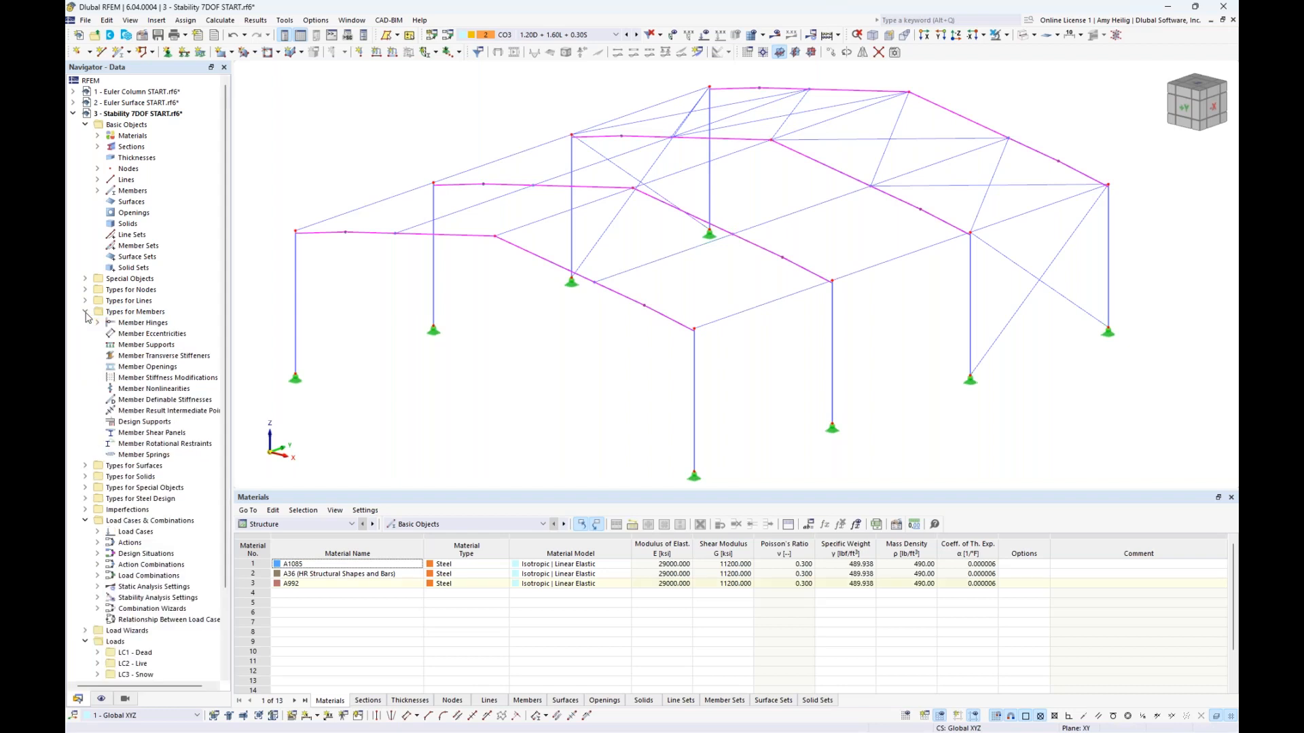
pyautogui.doubleClick(155, 358)
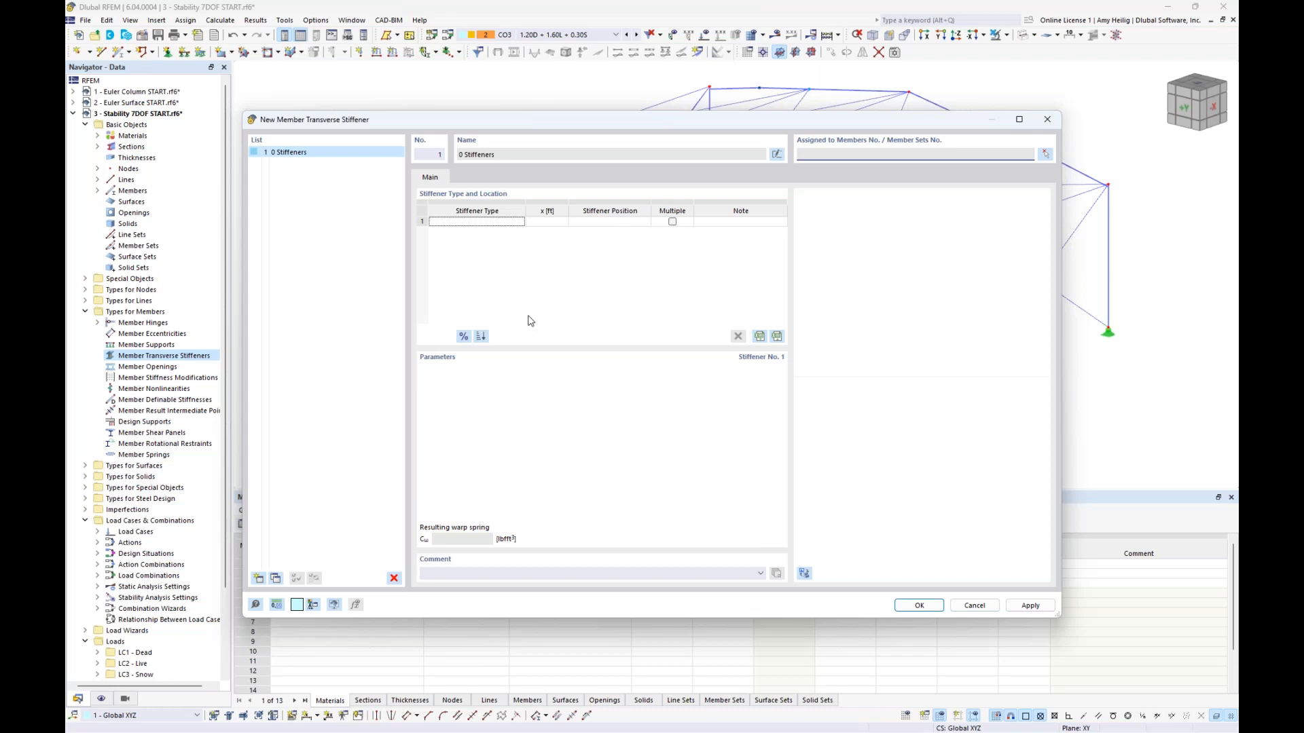
pyautogui.click(511, 223)
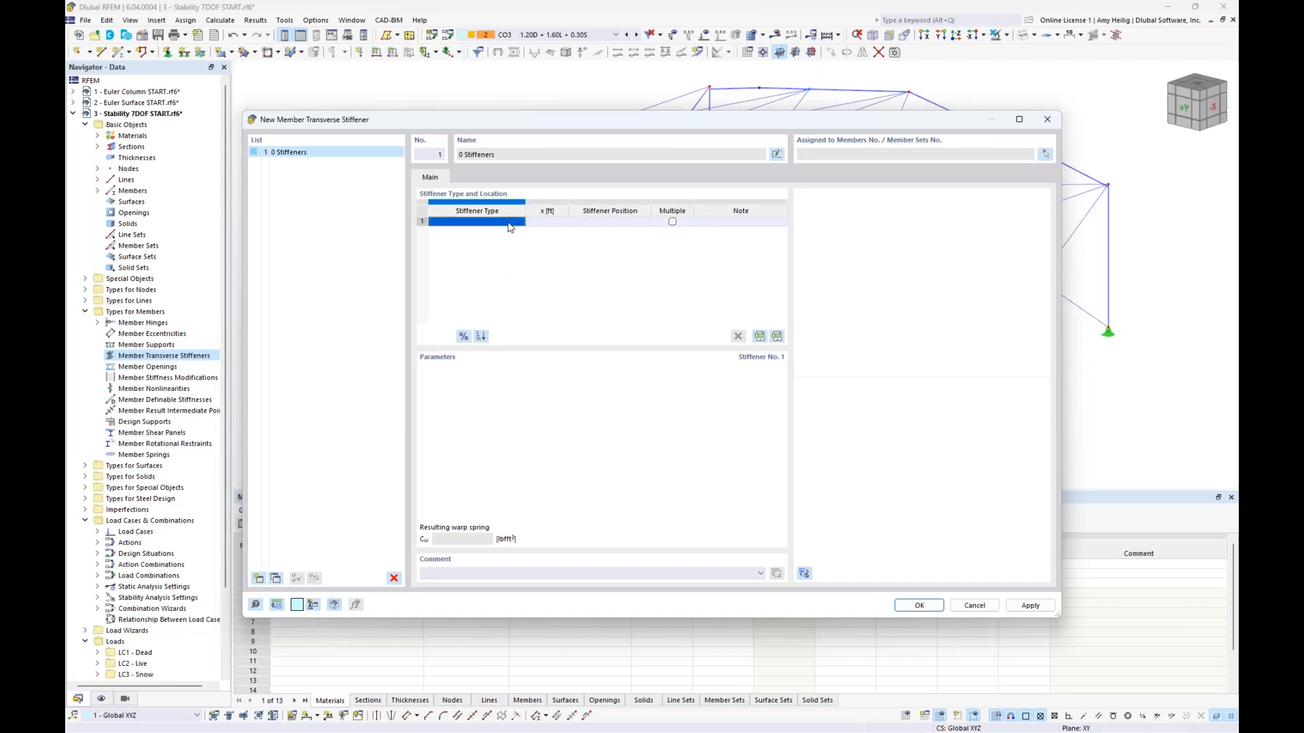
pyautogui.click(521, 223)
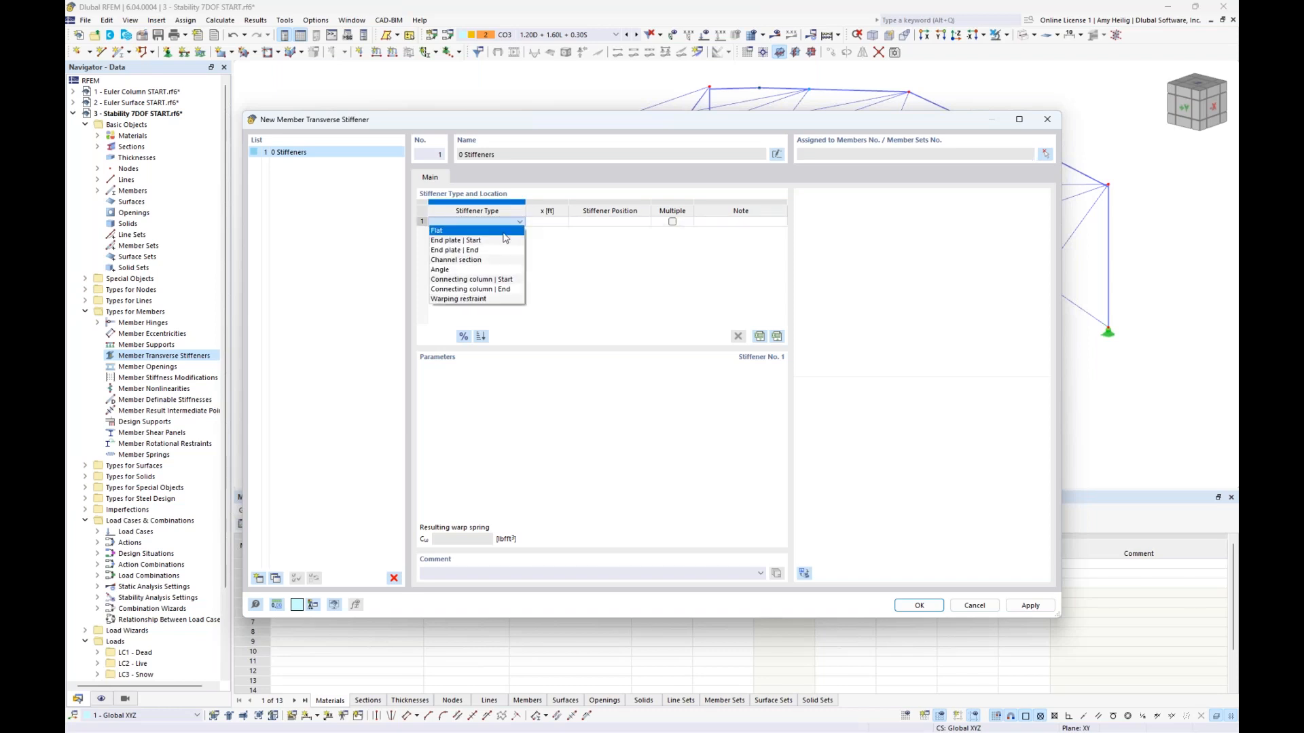
pyautogui.click(500, 232)
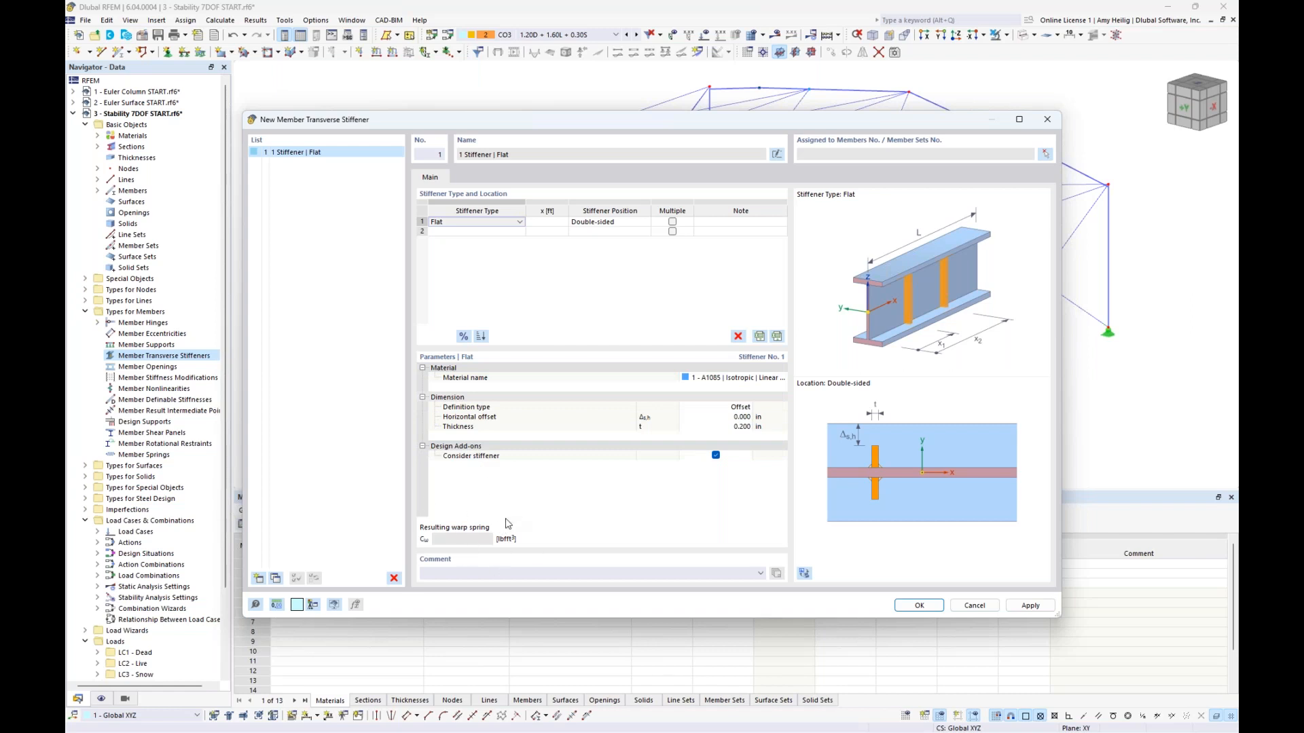
# Change the first stiffener to a Warping restraint, switch its location to relative distances and place it at 0 %
pyautogui.click(486, 223)
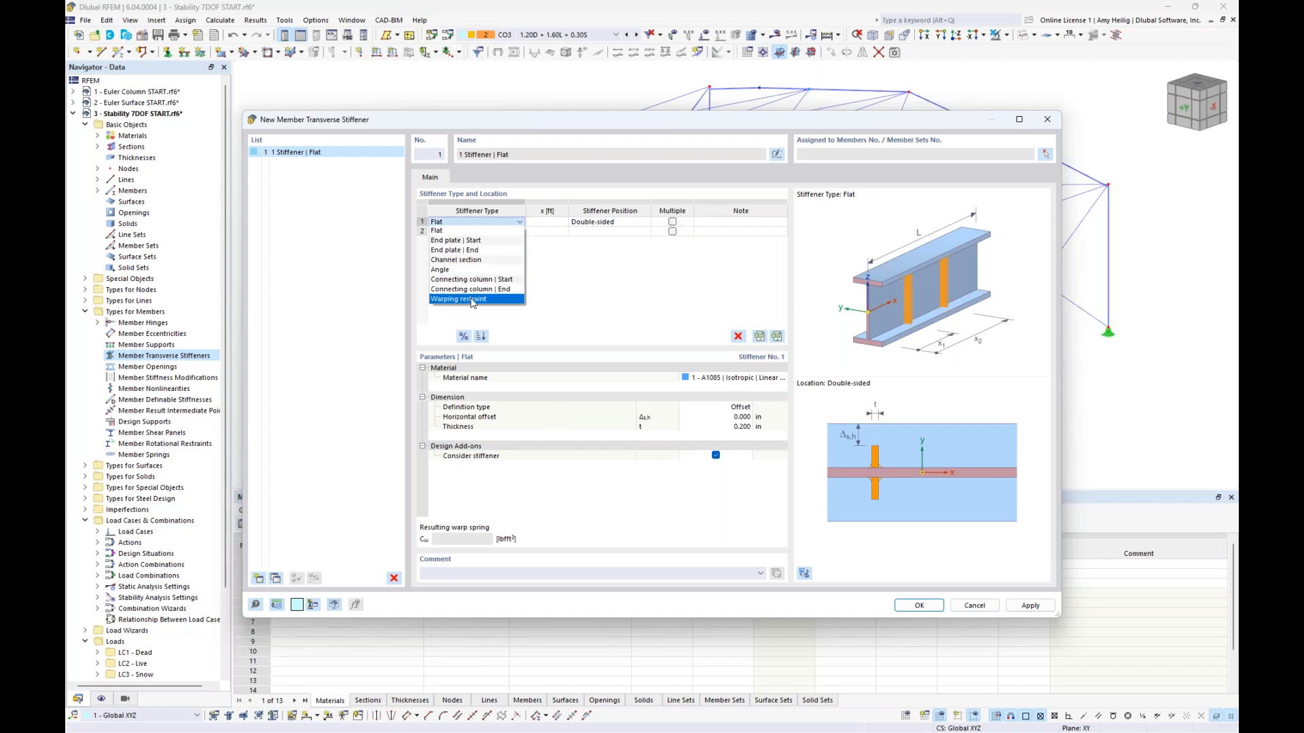
pyautogui.click(473, 299)
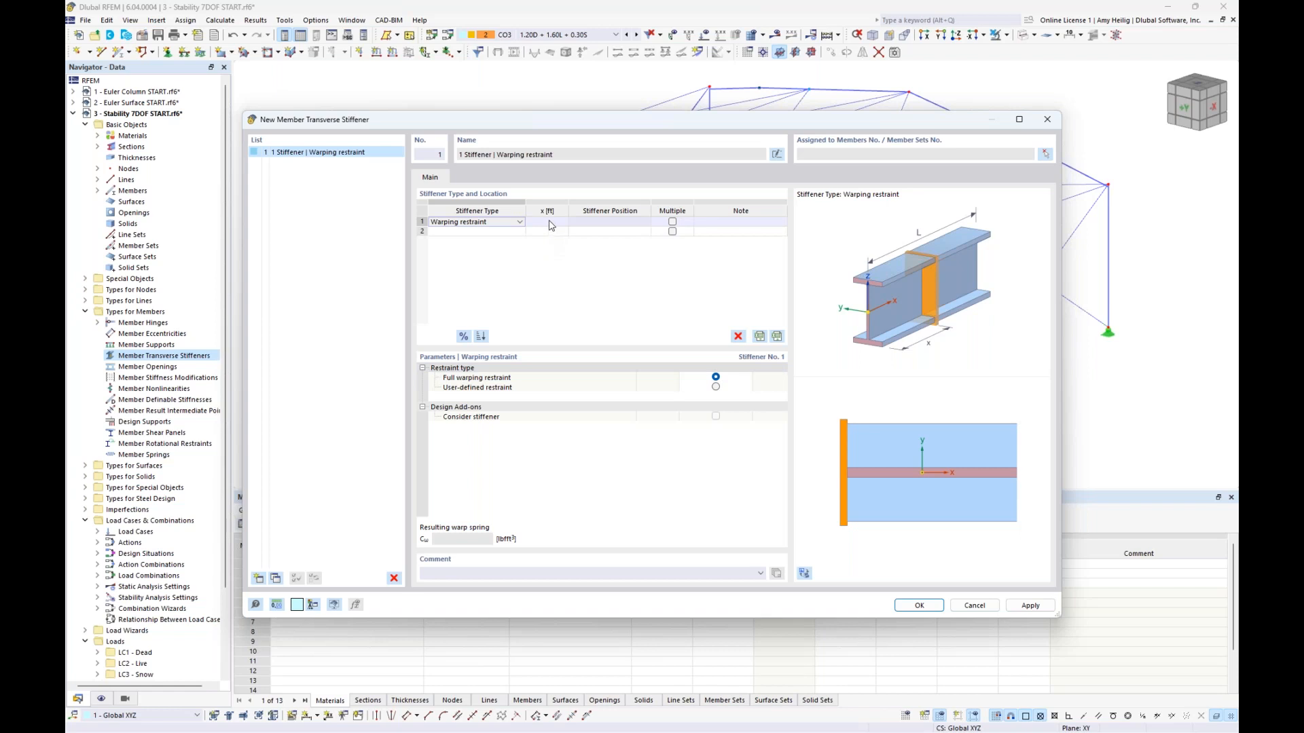
pyautogui.click(463, 337)
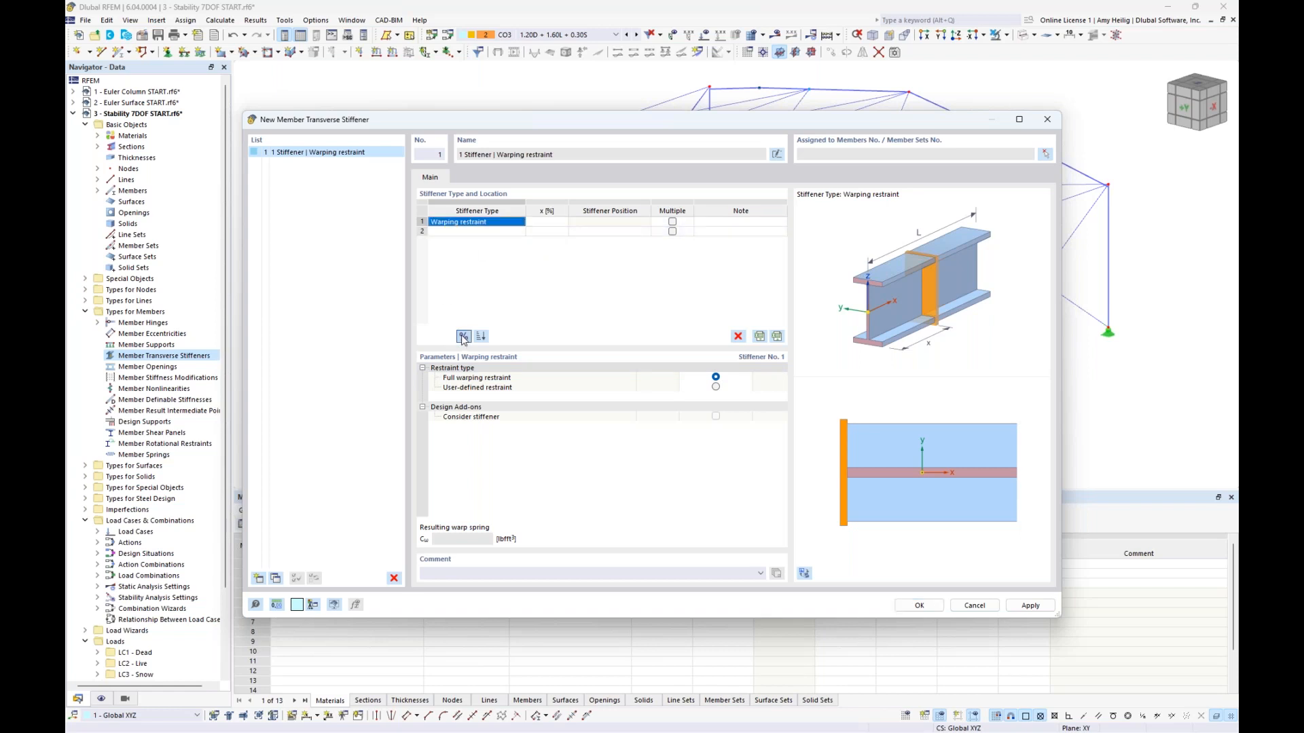
pyautogui.click(543, 222)
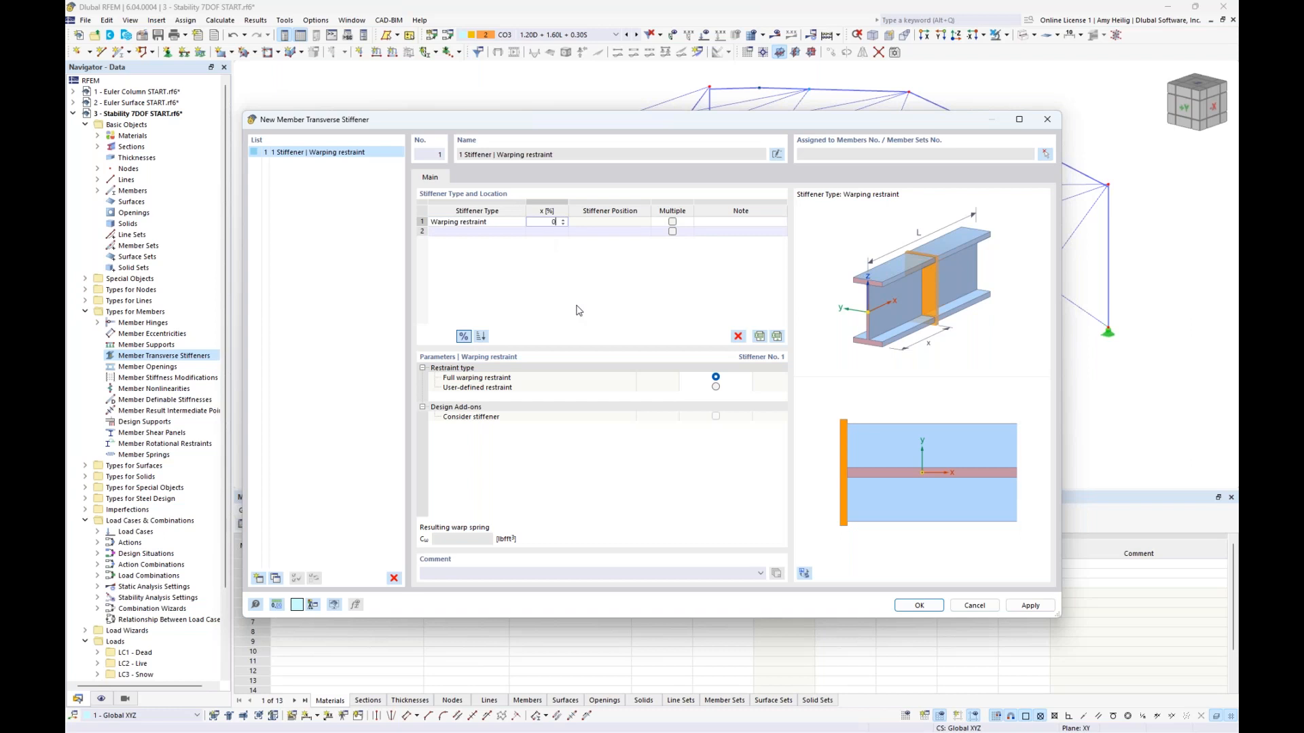
# Add a second stiffener of type Warping restraint at 100 % of the member length
pyautogui.click(472, 231)
pyautogui.click(519, 232)
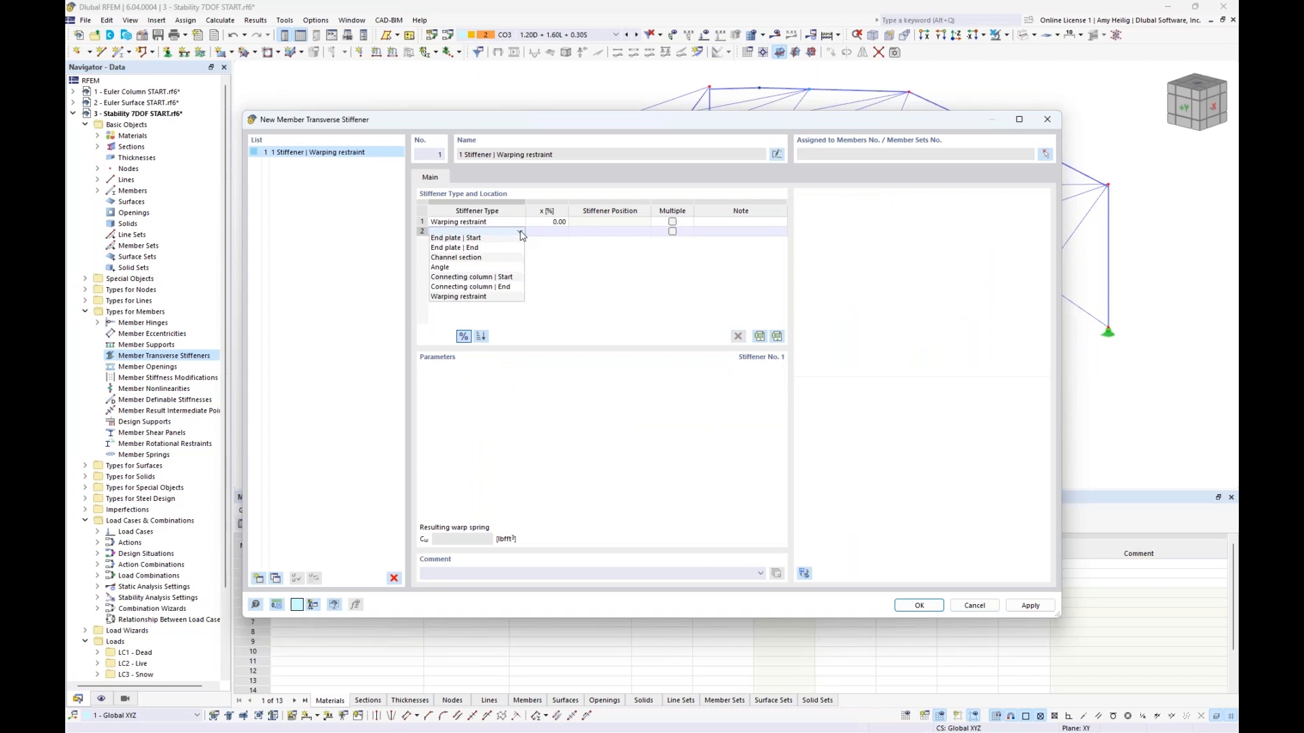
pyautogui.click(476, 308)
pyautogui.click(552, 232)
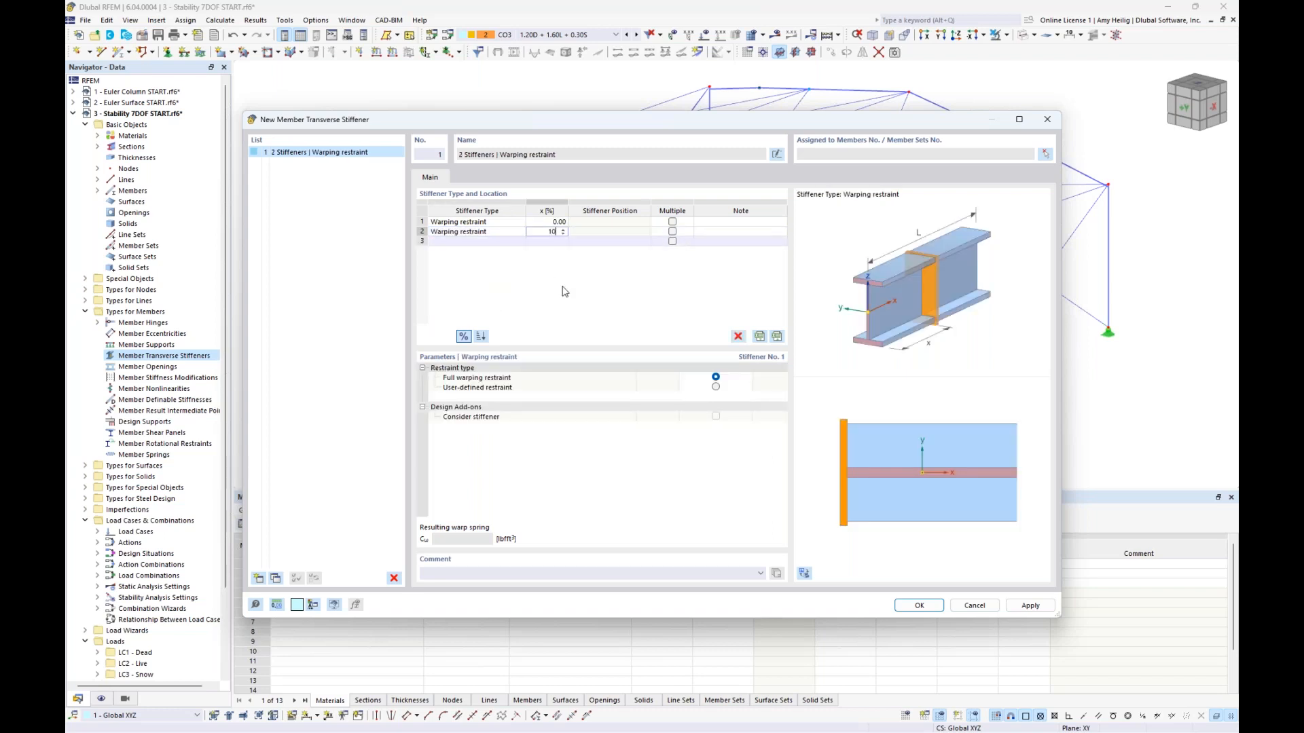
pyautogui.press('Return')
# Assign the two-stiffener warping restraint to all frame rafters, members 4, 5, 11, 12, 18, 19, 32 and 33, and save the definition
pyautogui.click(1045, 154)
pyautogui.keyDown('ctrl'); pyautogui.moveTo(619, 307); pyautogui.dragTo(717, 392, button='middle'); pyautogui.keyUp('ctrl')
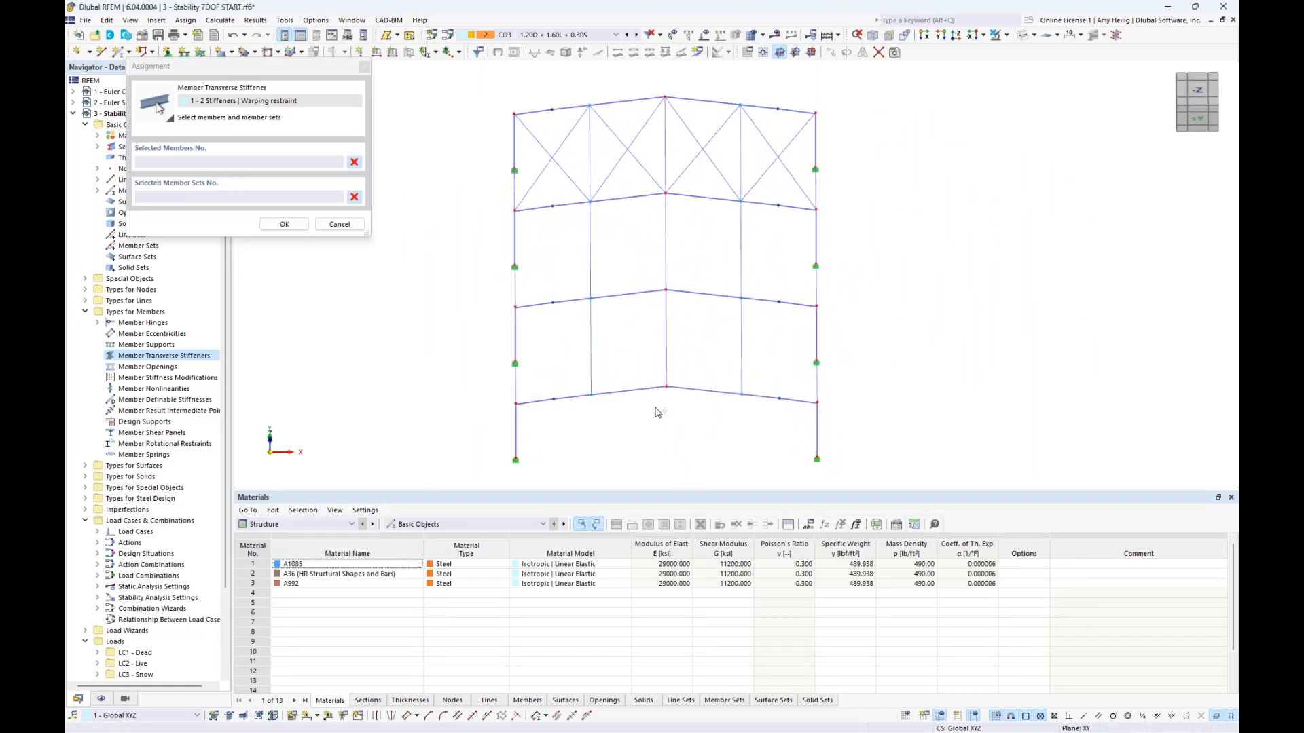
pyautogui.moveTo(653, 413); pyautogui.dragTo(613, 188)
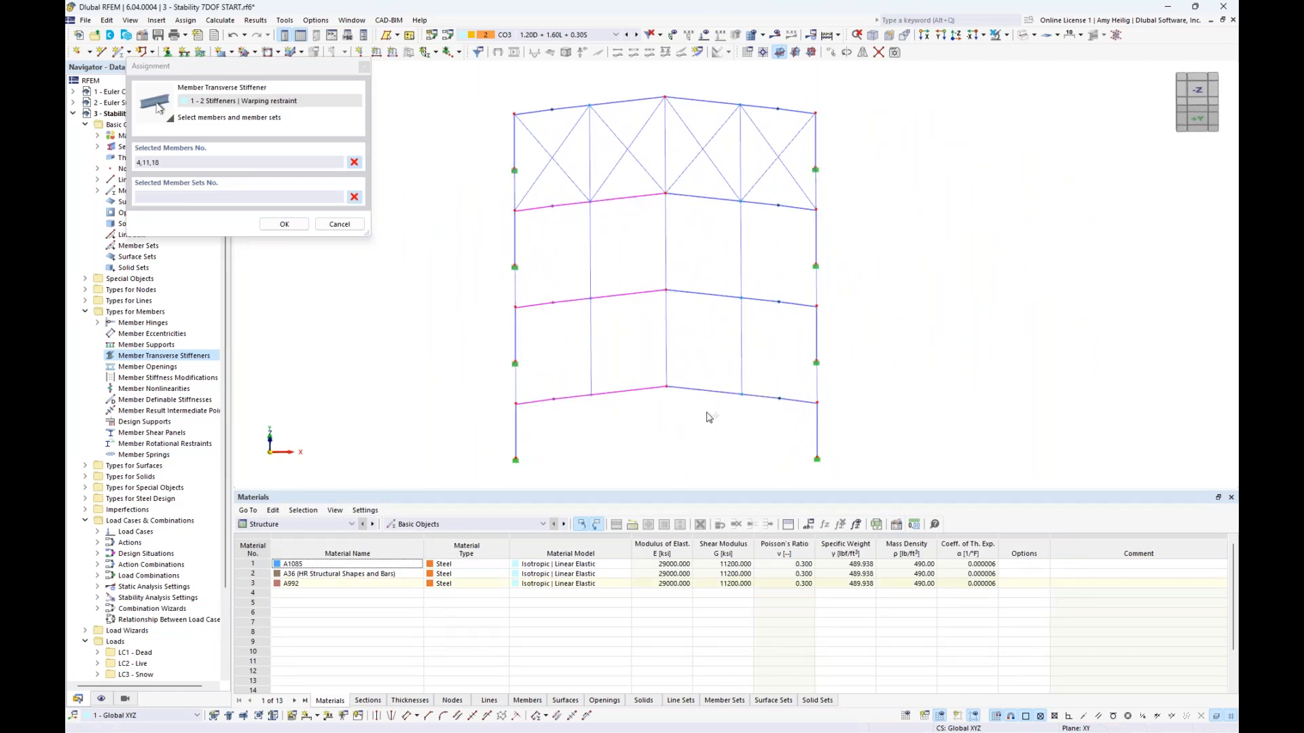
pyautogui.moveTo(718, 419); pyautogui.dragTo(687, 193)
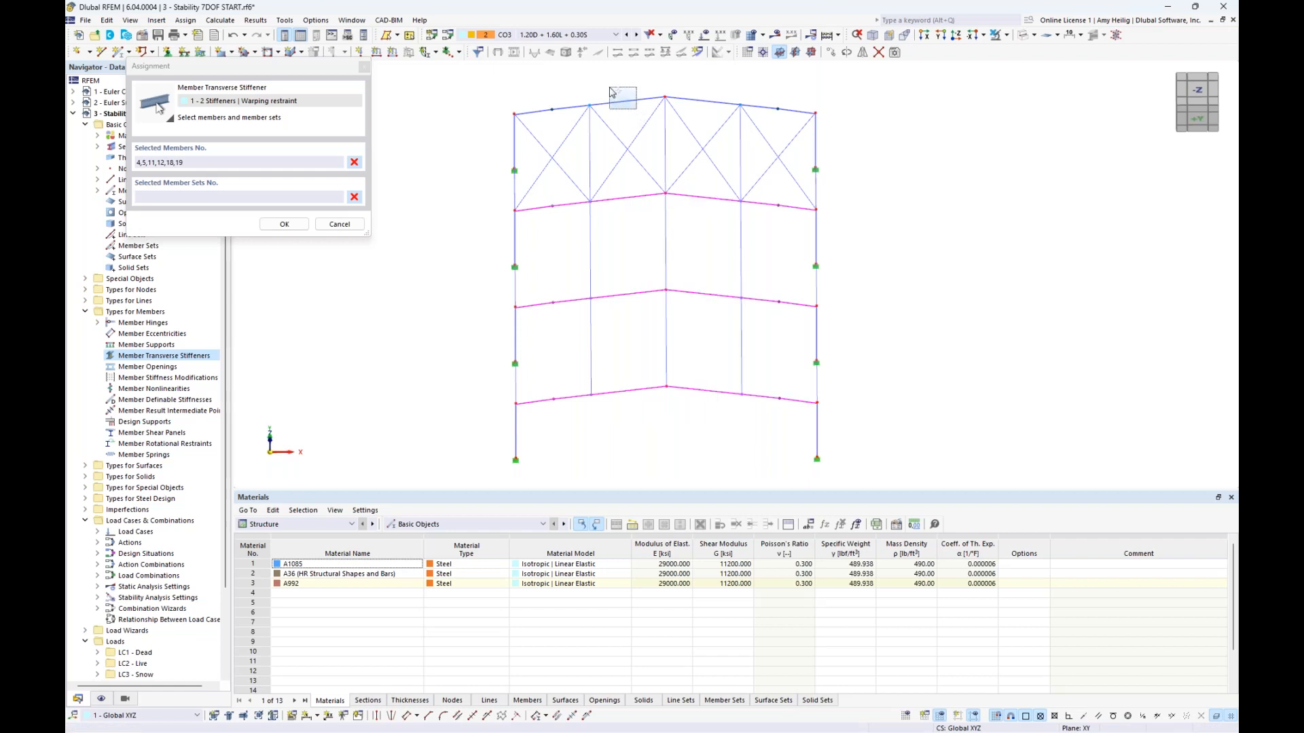
pyautogui.click(700, 101)
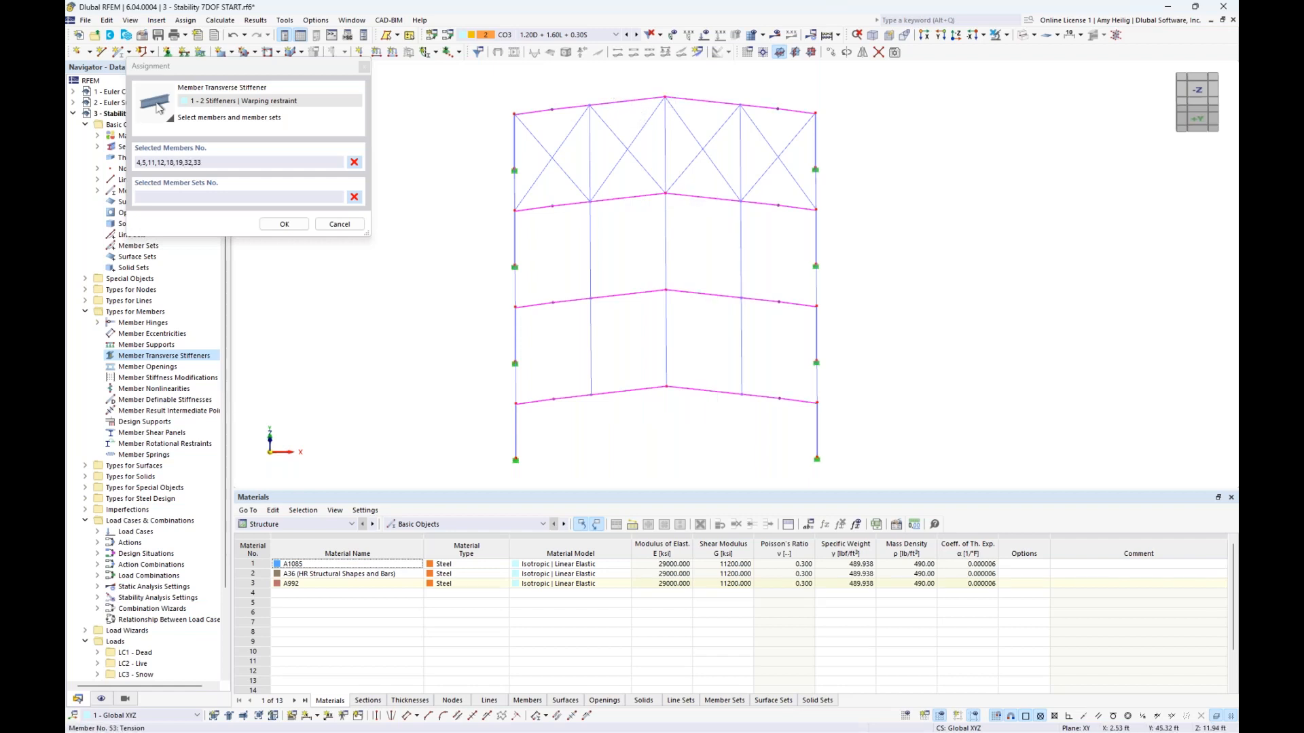
pyautogui.click(284, 230)
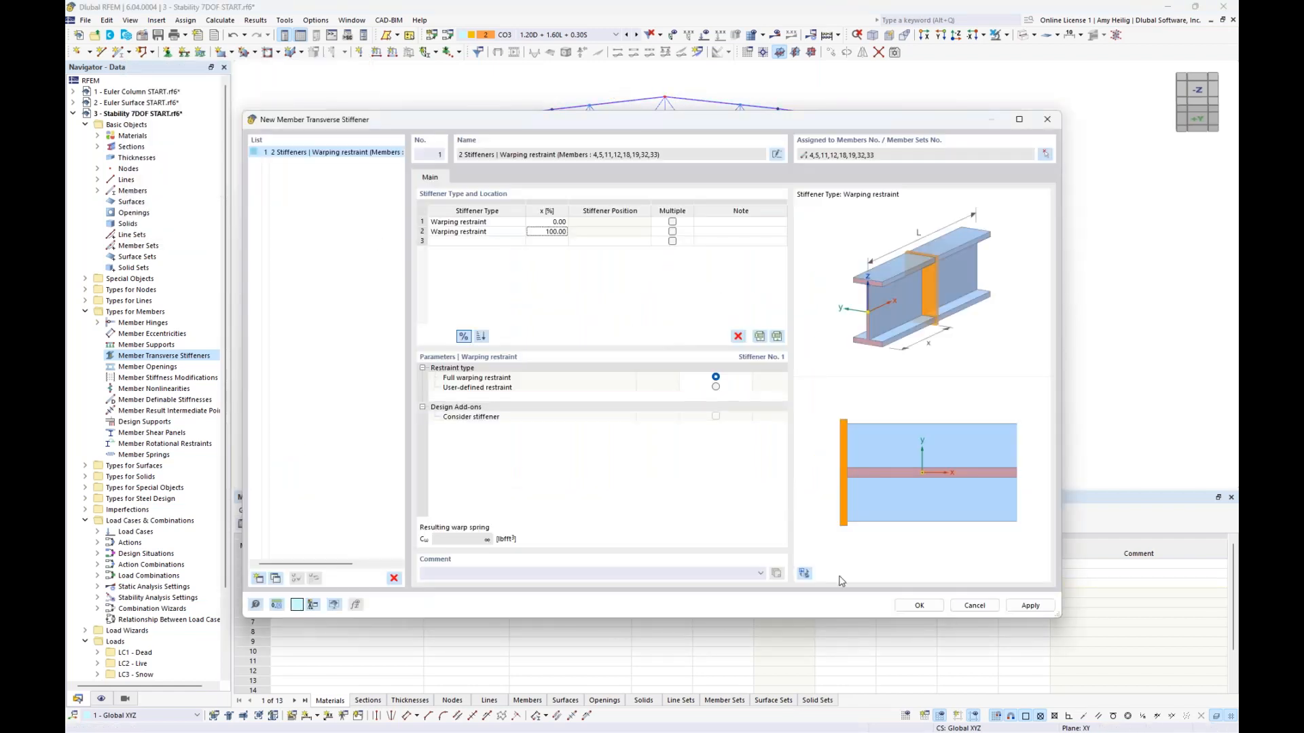
pyautogui.click(920, 605)
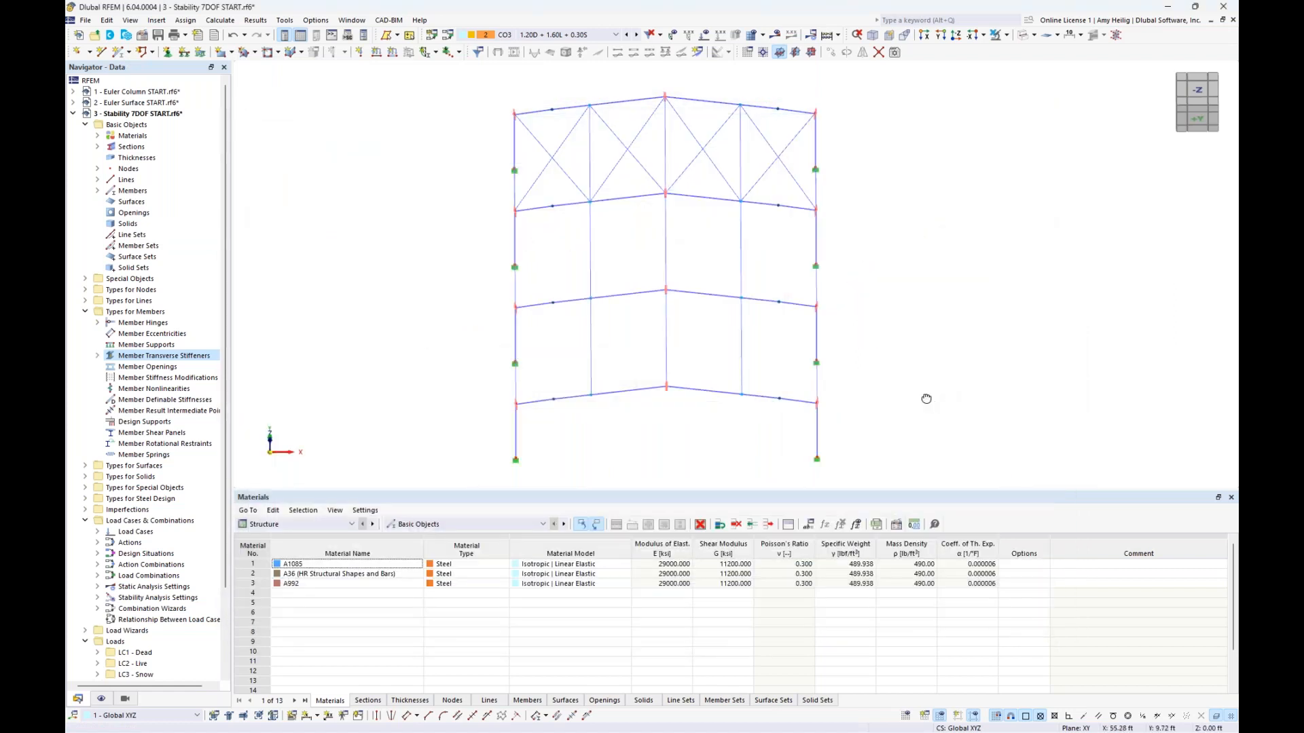
# Calculate all load cases, load combinations, stability analyses and the steel design with the warping restraints applied
pyautogui.scroll(5, 528, 275)
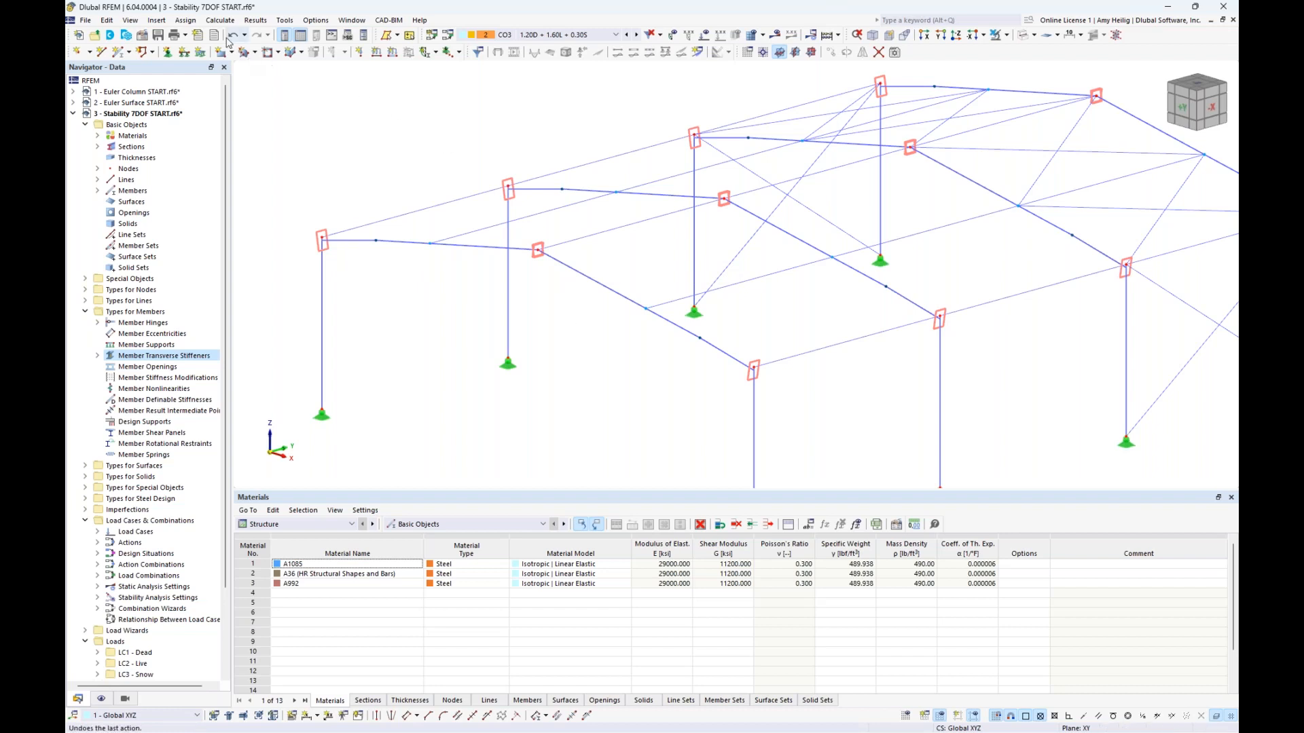
pyautogui.click(222, 20)
pyautogui.click(236, 37)
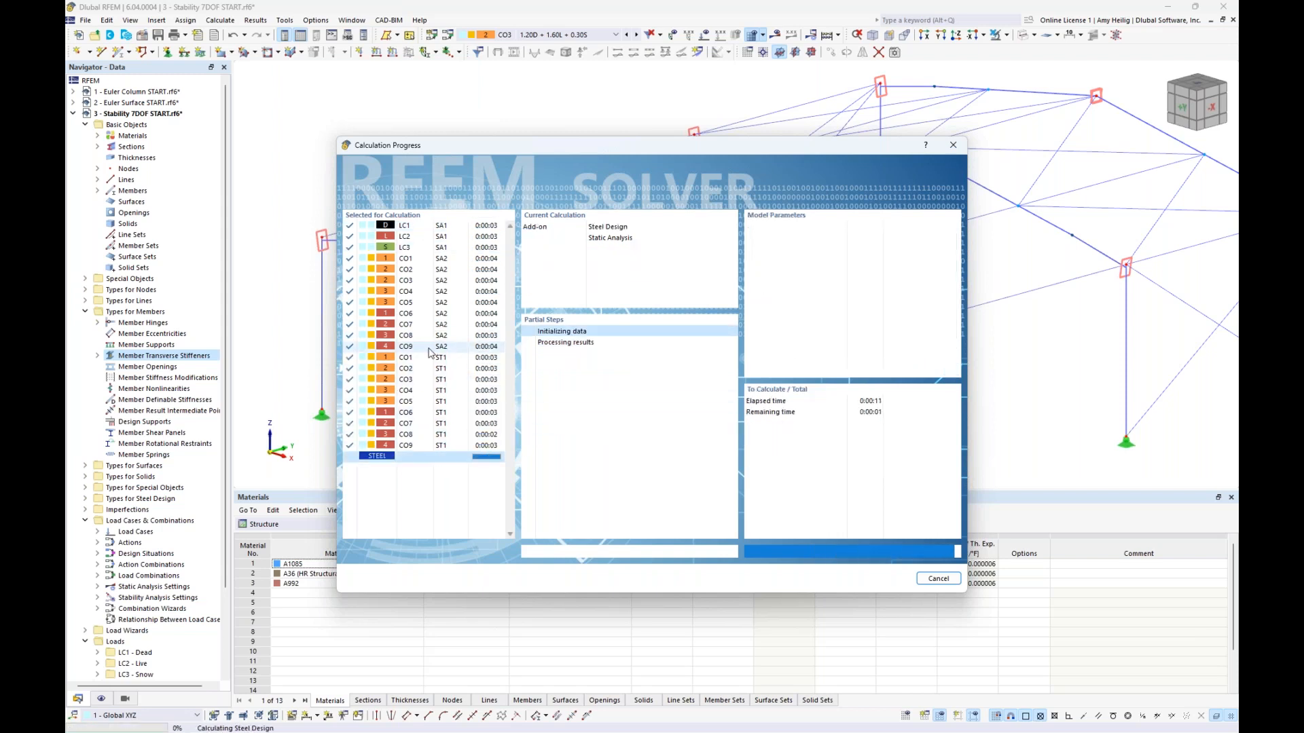
# Review the CO3 member diagrams for axial force N, warping moment Mω, primary torsion MT,pri and secondary torsion MT,sec
pyautogui.scroll(-3, 504, 338)
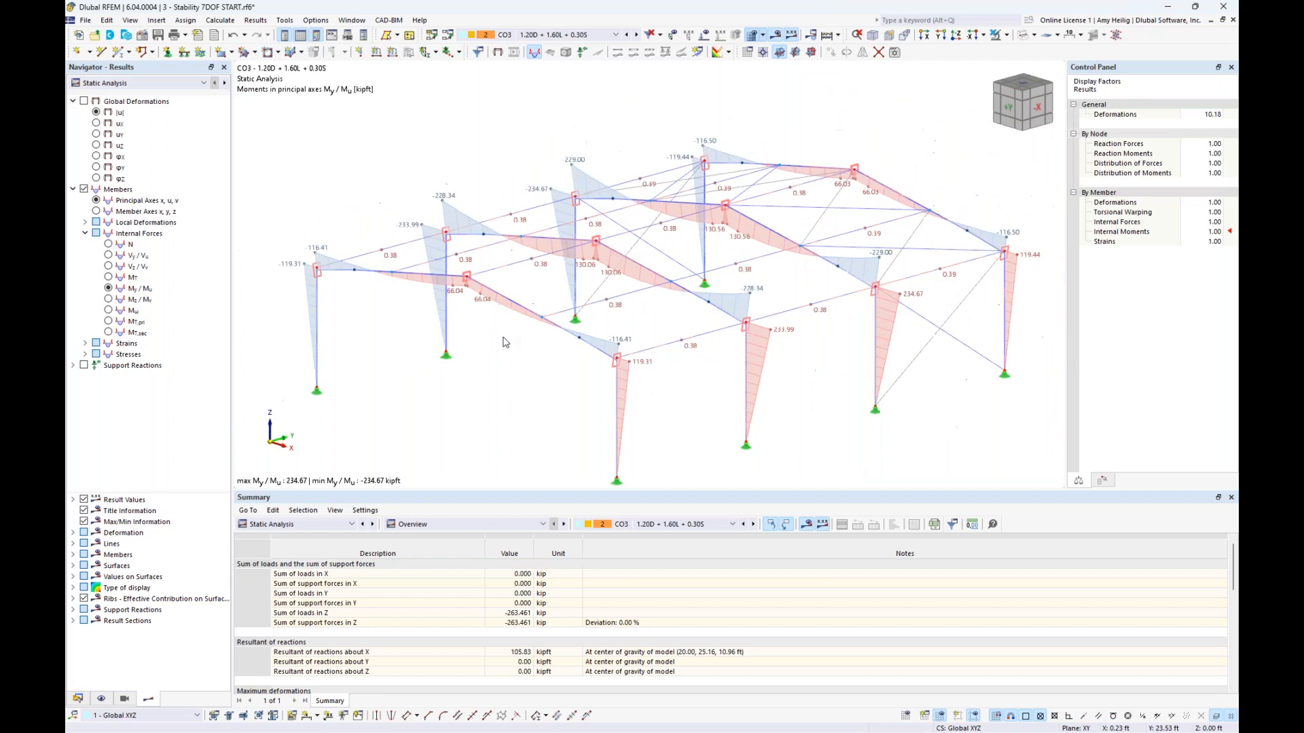
pyautogui.moveTo(527, 369); pyautogui.dragTo(520, 349, button='middle')
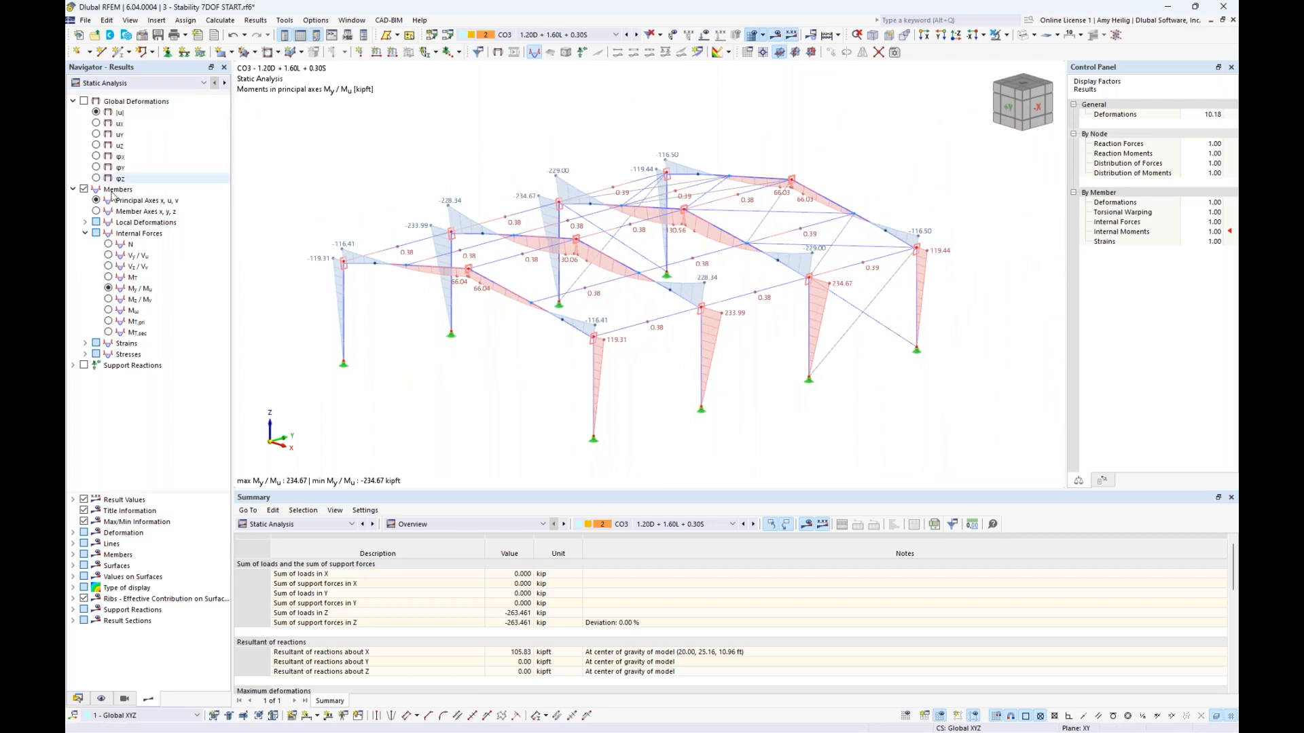
pyautogui.click(109, 244)
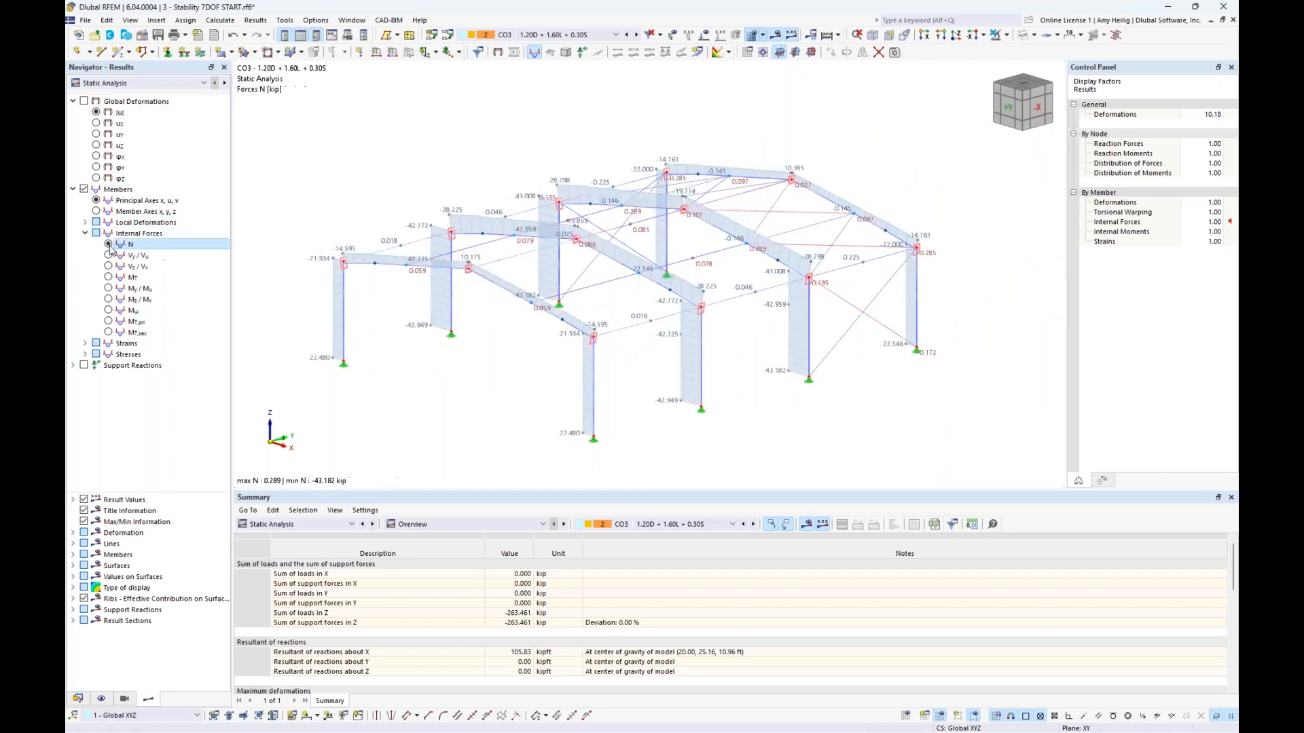
pyautogui.click(109, 311)
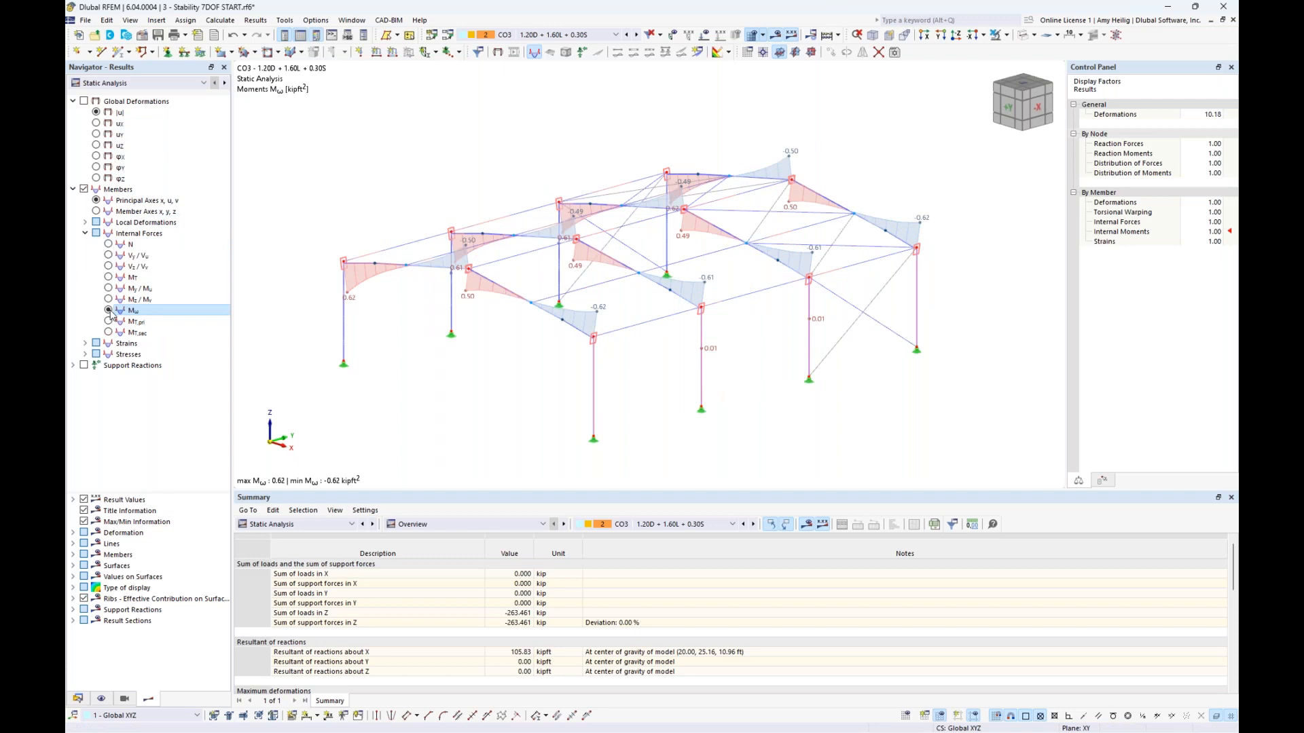
pyautogui.keyDown('ctrl'); pyautogui.moveTo(539, 375); pyautogui.dragTo(553, 389, button='middle'); pyautogui.keyUp('ctrl')
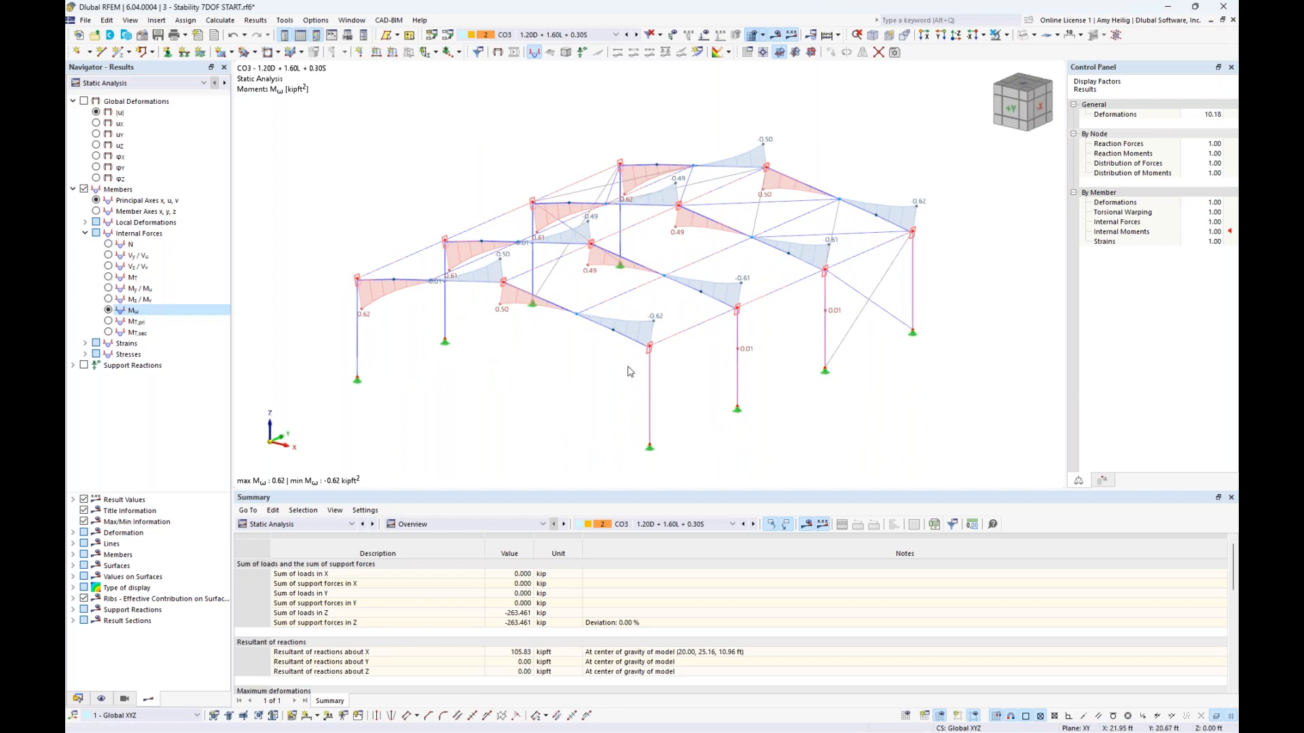
pyautogui.click(108, 322)
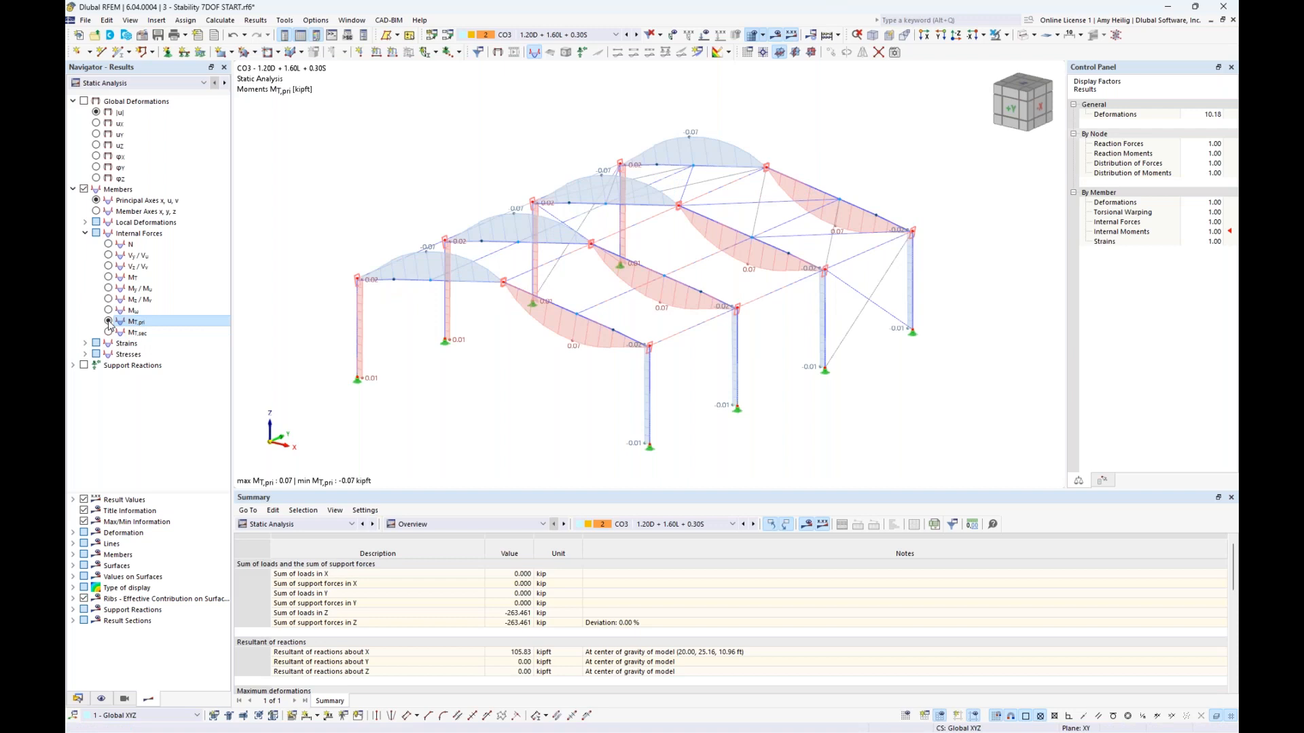
pyautogui.click(108, 333)
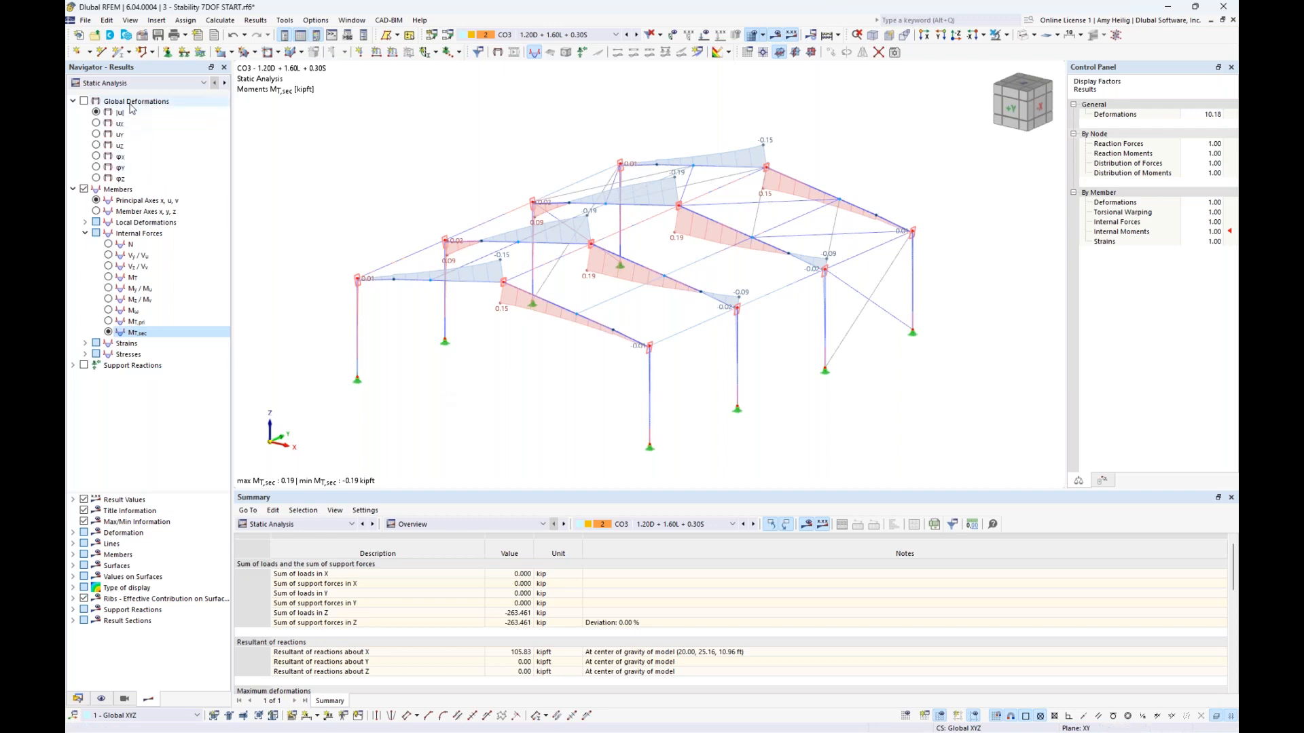
# Display the CO3 stability analysis results, enlarge the critical load factors table and select mode 1
pyautogui.click(144, 87)
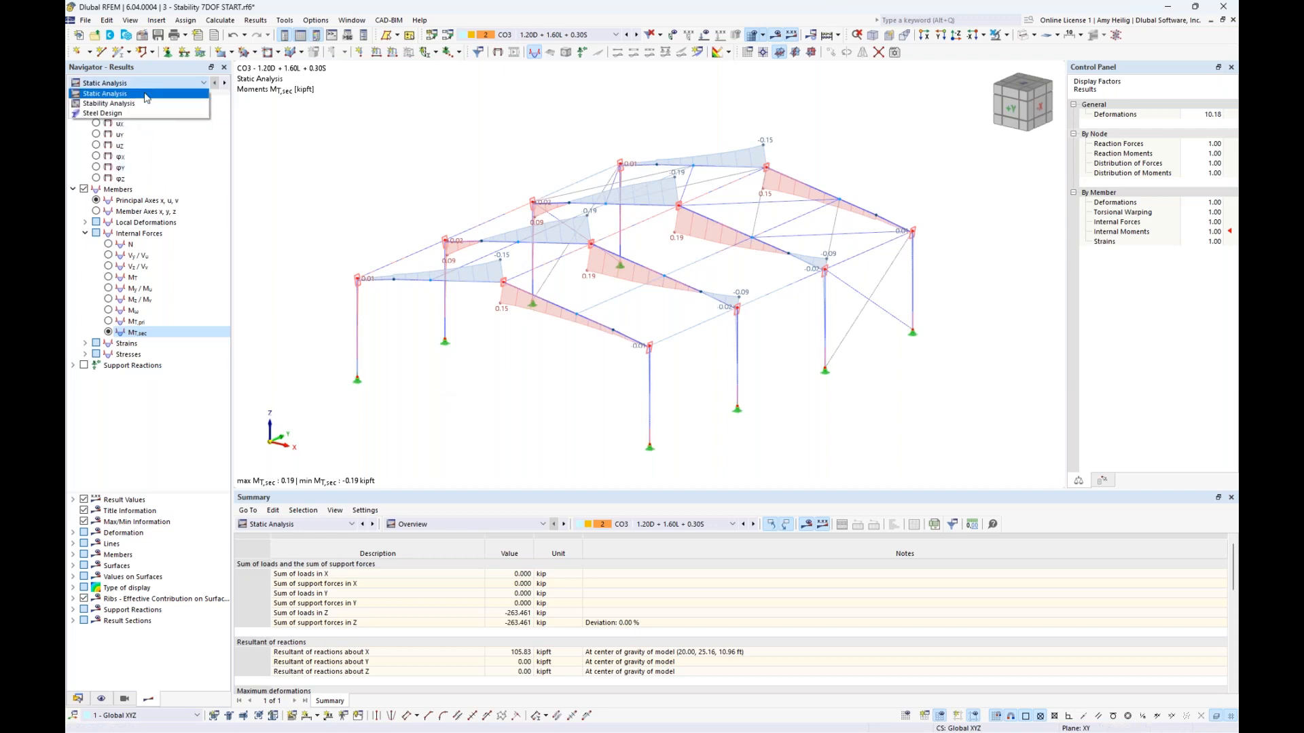
pyautogui.click(144, 103)
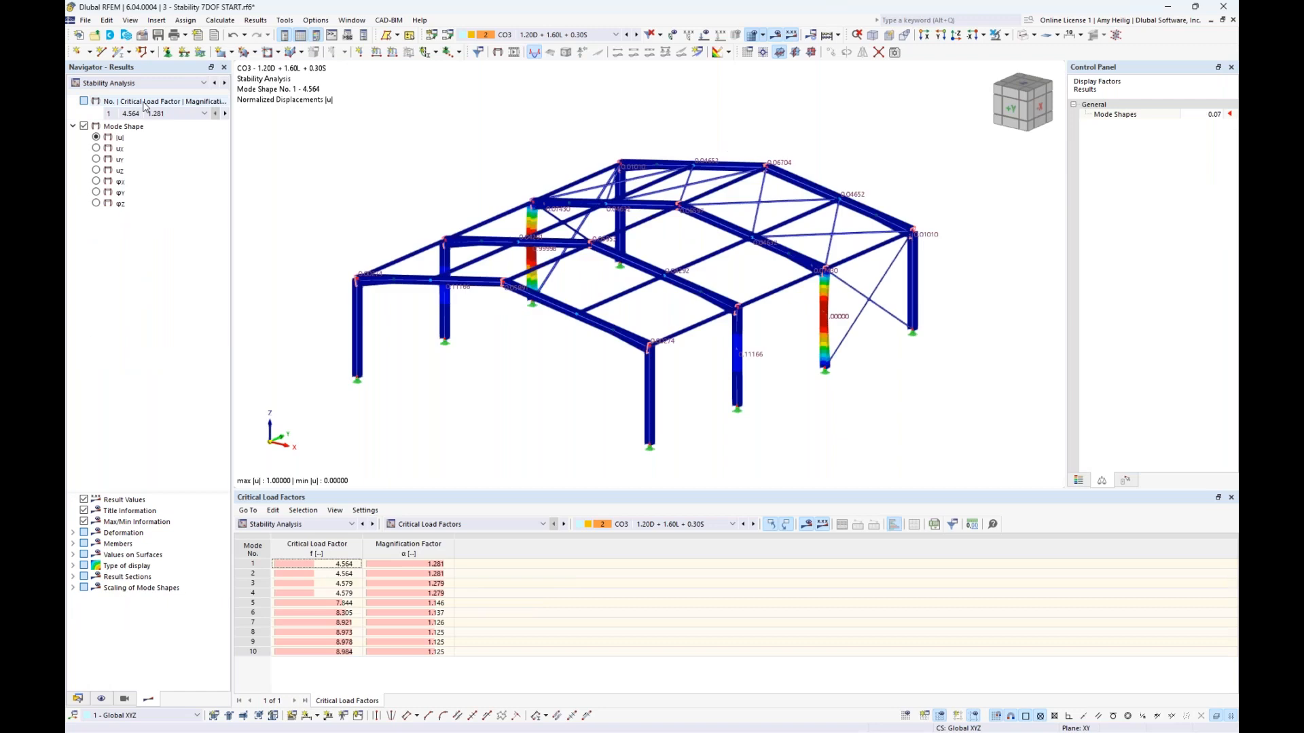
pyautogui.moveTo(575, 397); pyautogui.dragTo(594, 398, button='middle')
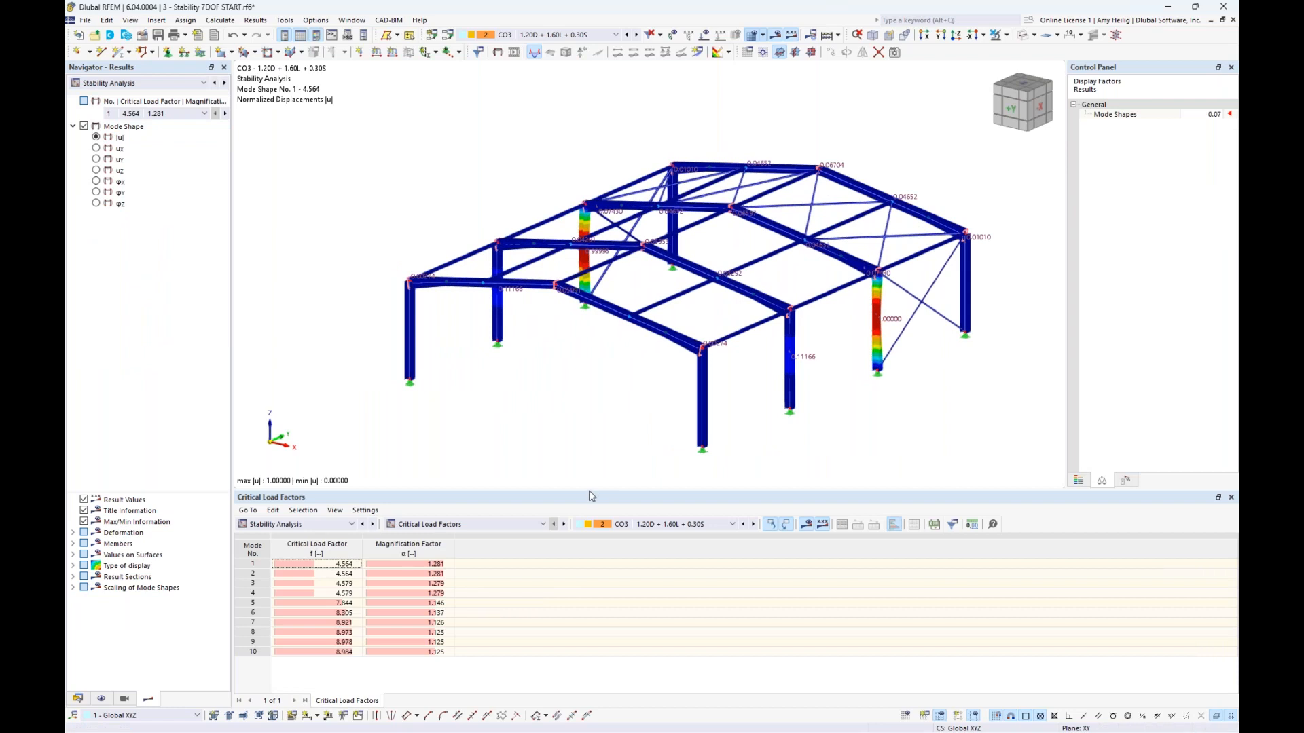
pyautogui.moveTo(591, 496); pyautogui.dragTo(587, 464)
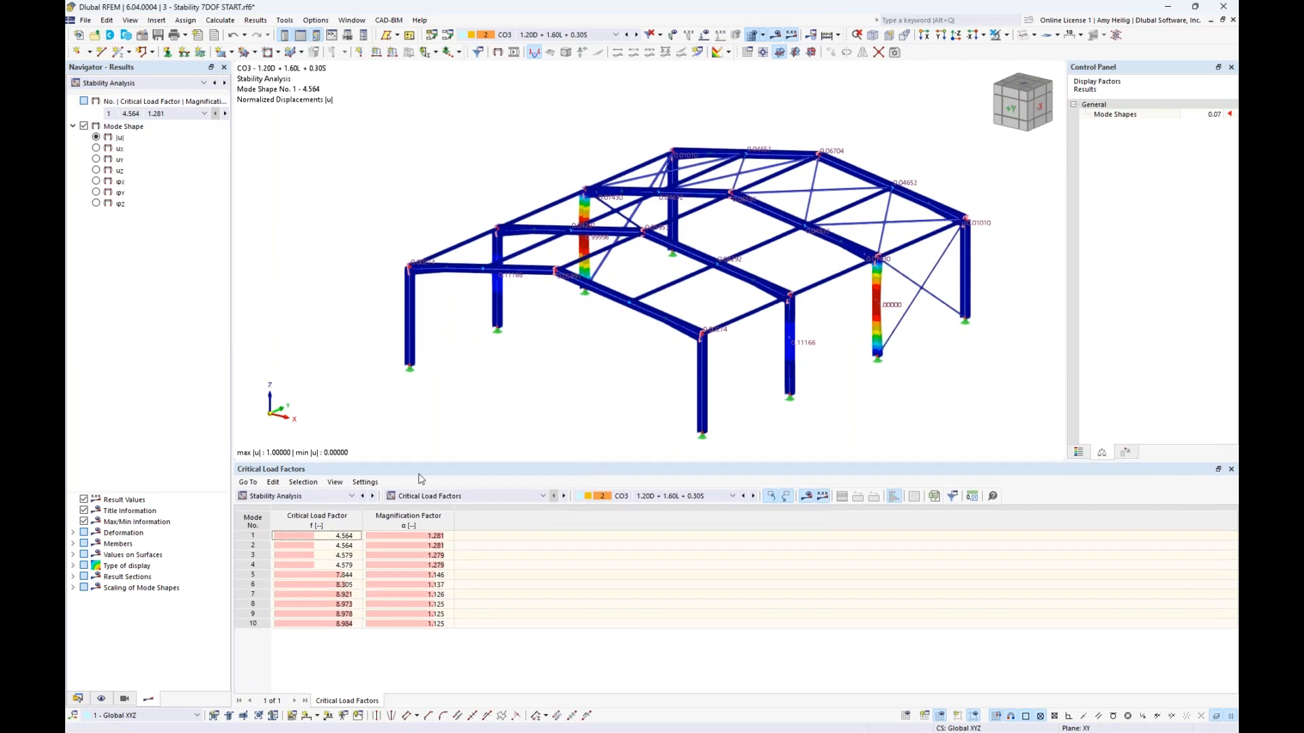
pyautogui.click(349, 538)
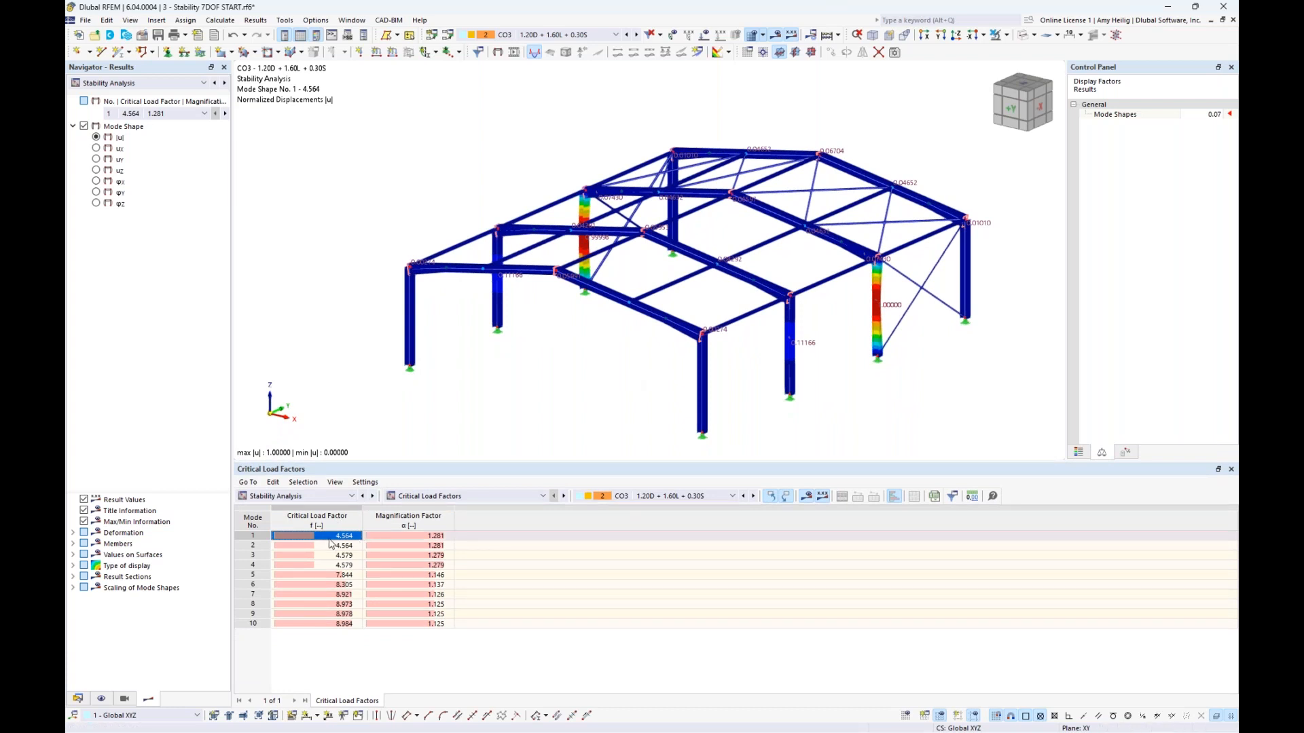
# Set the mode shape display factor to 0.20 and inspect the buckled column of mode 1 close up
pyautogui.keyDown('ctrl'); pyautogui.moveTo(523, 344); pyautogui.dragTo(847, 335, button='middle'); pyautogui.keyUp('ctrl')
pyautogui.scroll(3, 642, 376)
pyautogui.scroll(2, 643, 377)
pyautogui.click(1205, 114)
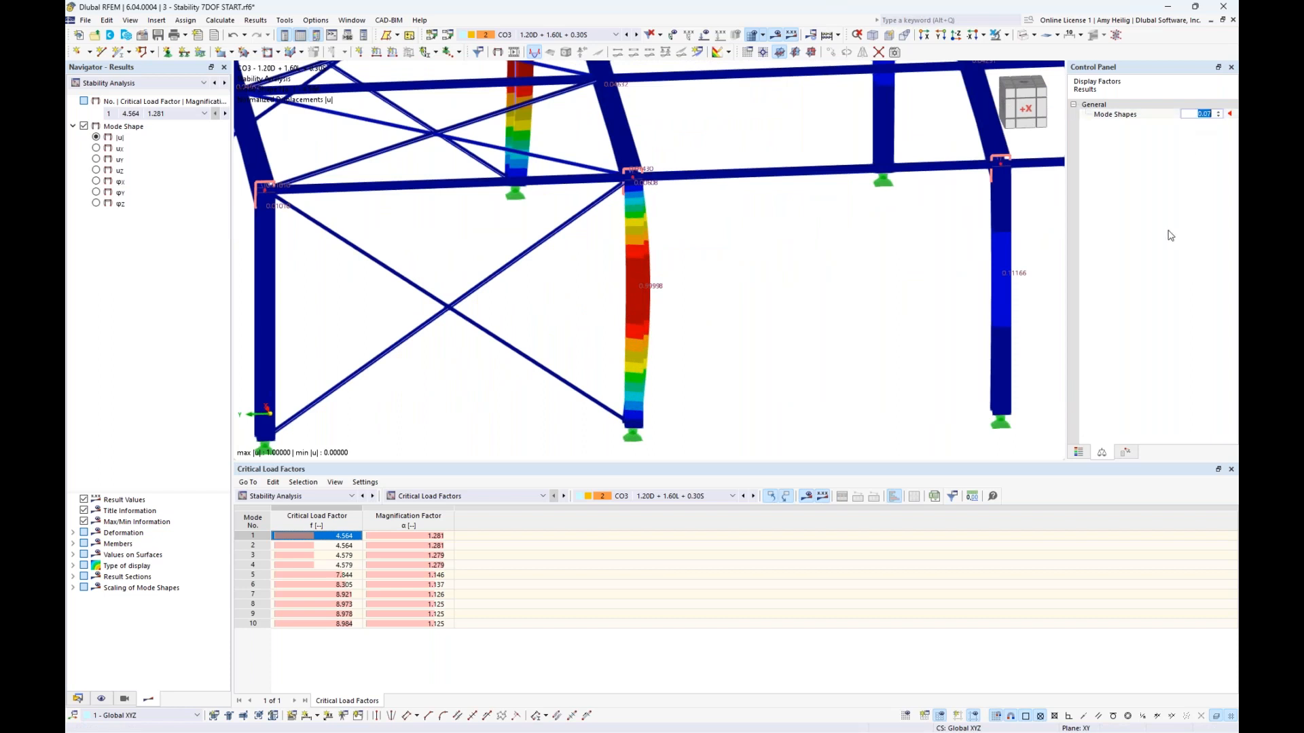
pyautogui.write('0.2')
pyautogui.press('Return')
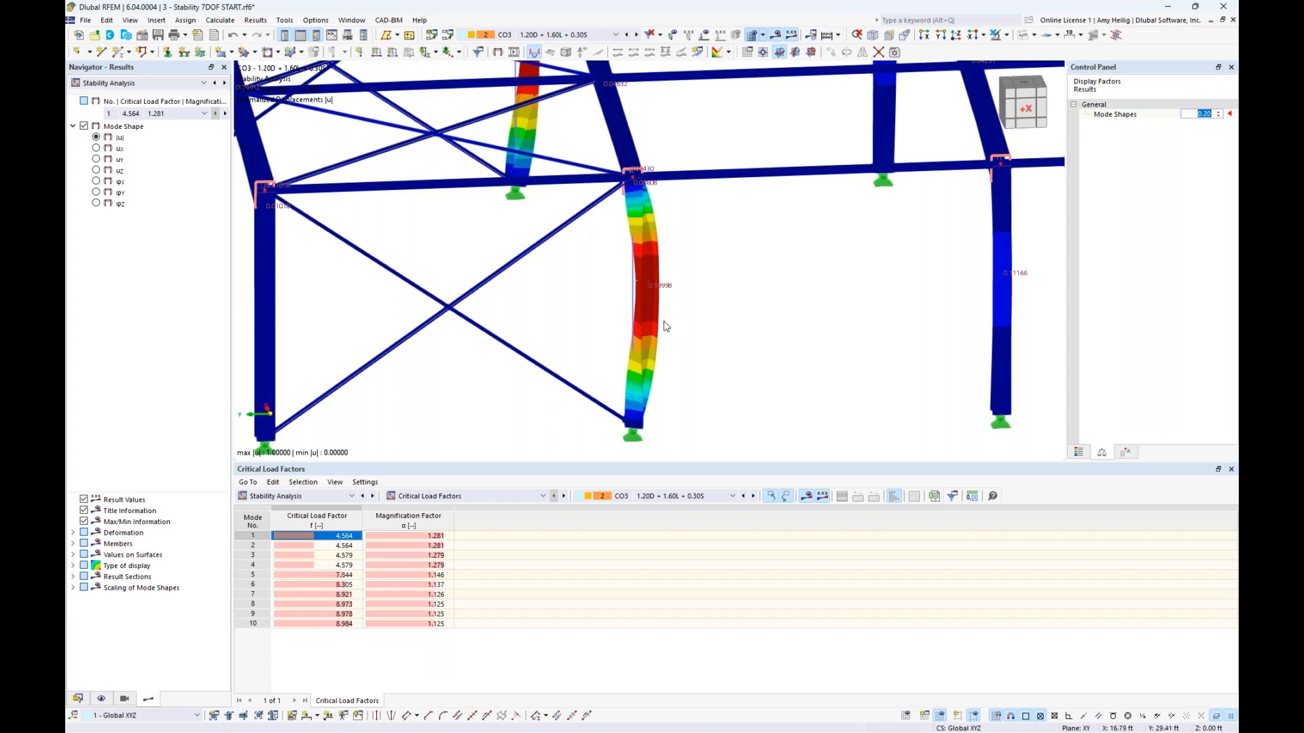
pyautogui.scroll(-5, 662, 324)
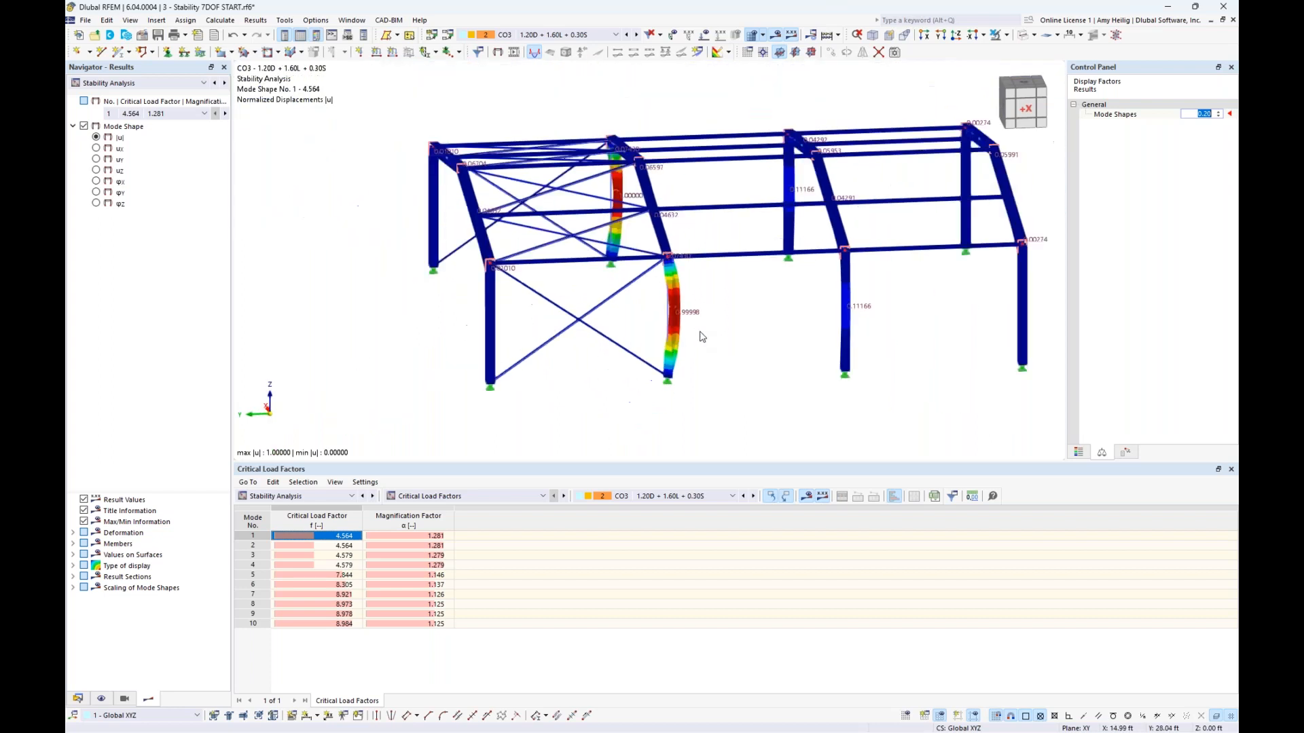
# Step through mode shapes 2 to 5 for CO3 and examine the rafter deformation in mode 5
pyautogui.keyDown('ctrl'); pyautogui.moveTo(908, 318); pyautogui.dragTo(651, 338, button='middle'); pyautogui.keyUp('ctrl')
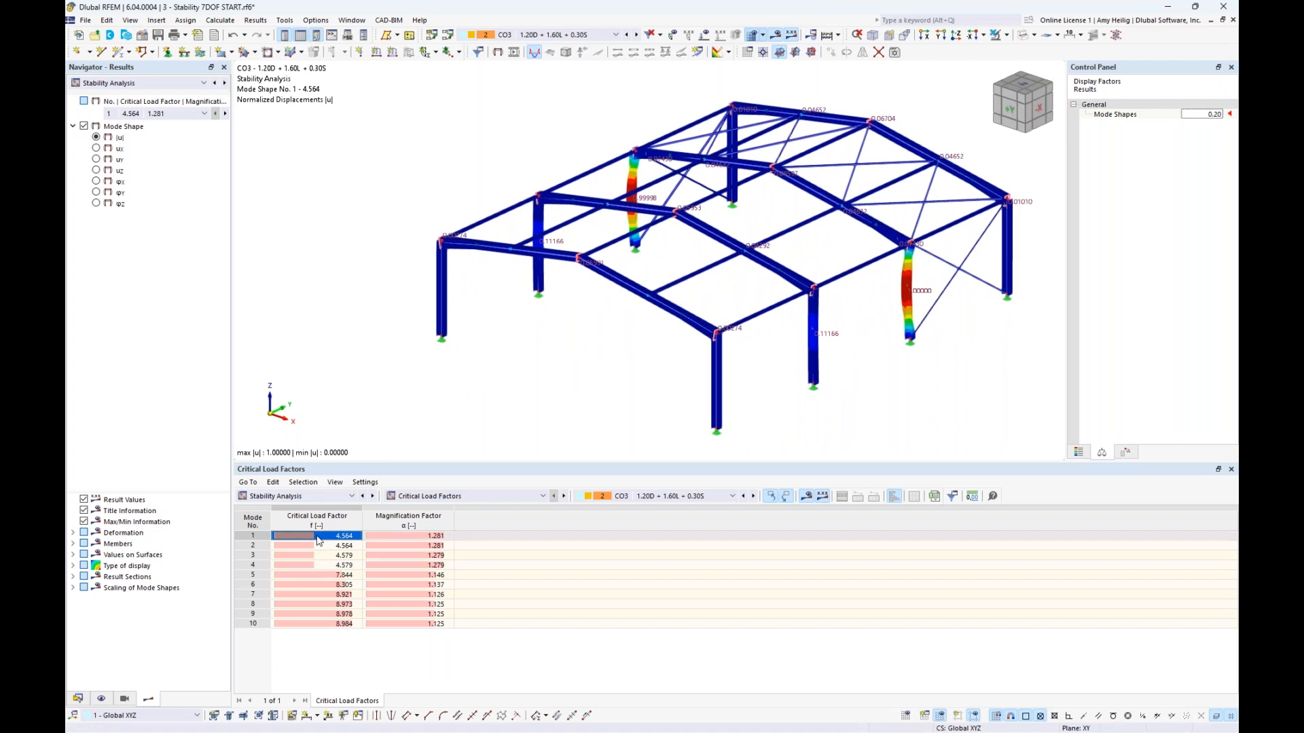
pyautogui.moveTo(644, 410); pyautogui.dragTo(606, 406, button='middle')
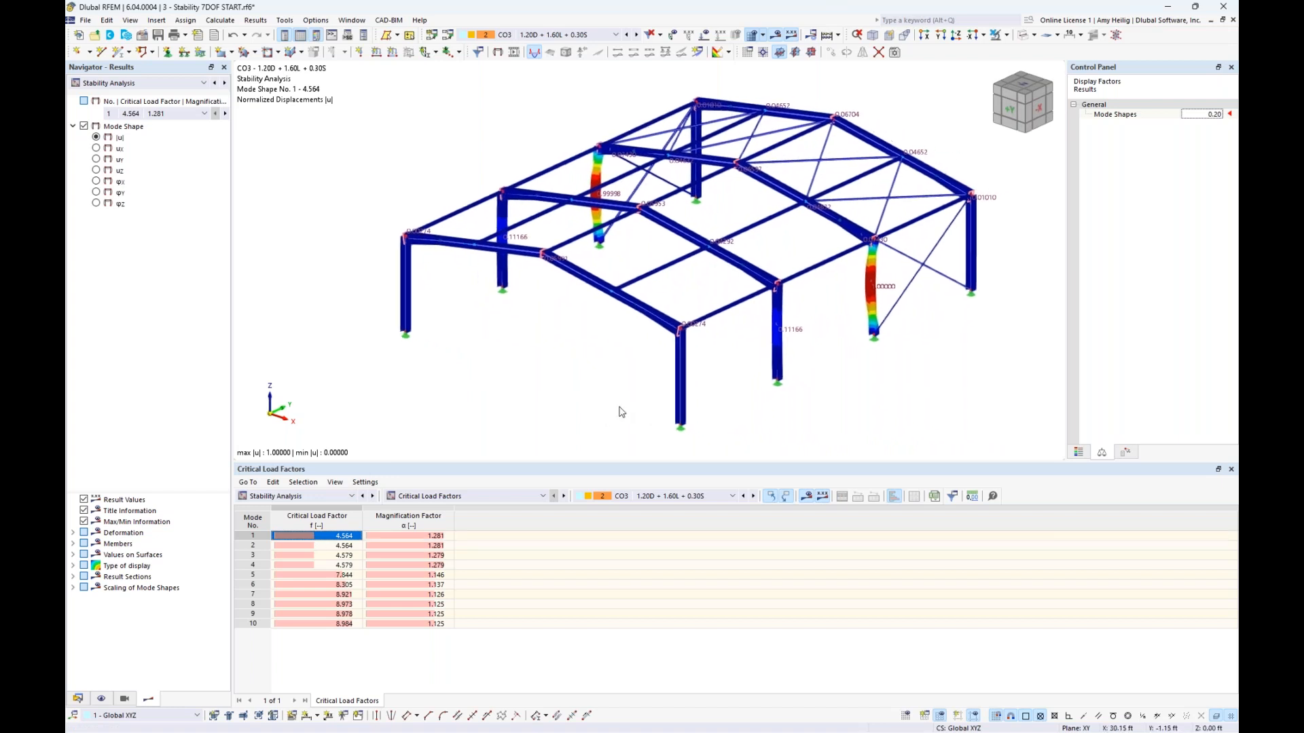
pyautogui.click(342, 546)
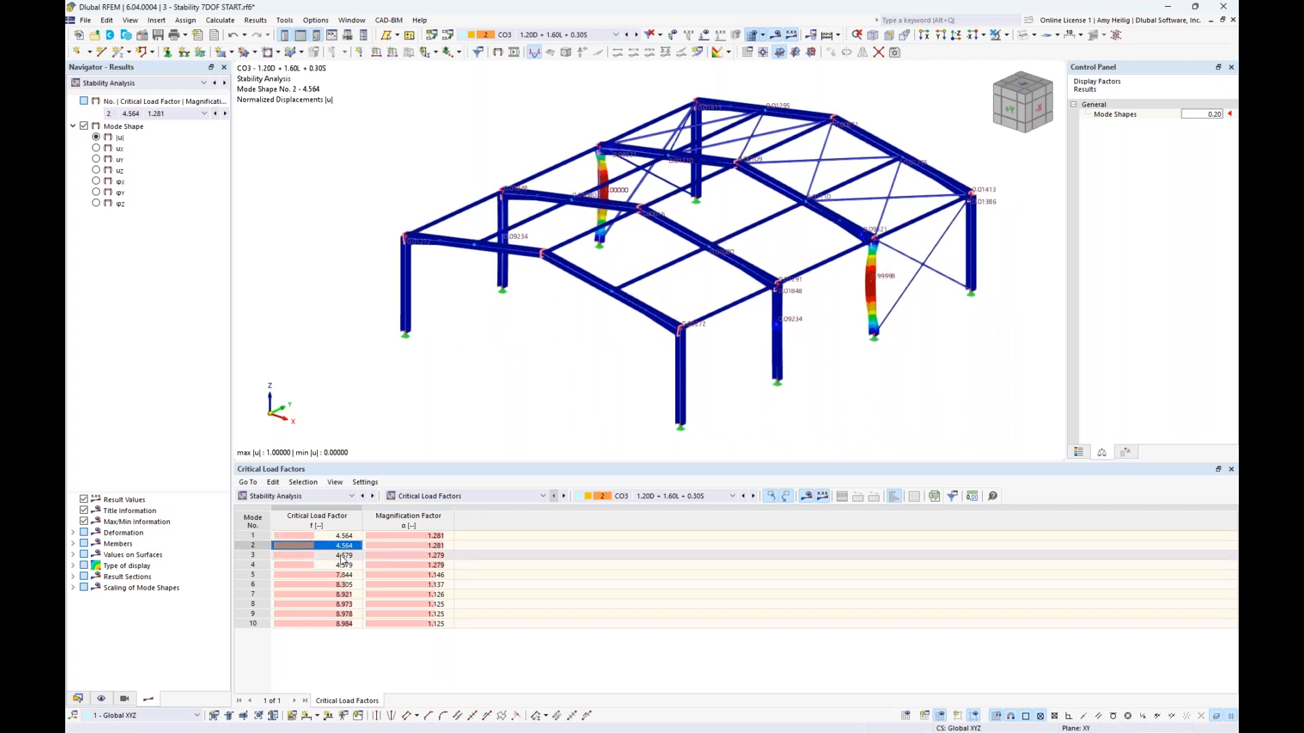
pyautogui.click(340, 555)
pyautogui.click(335, 566)
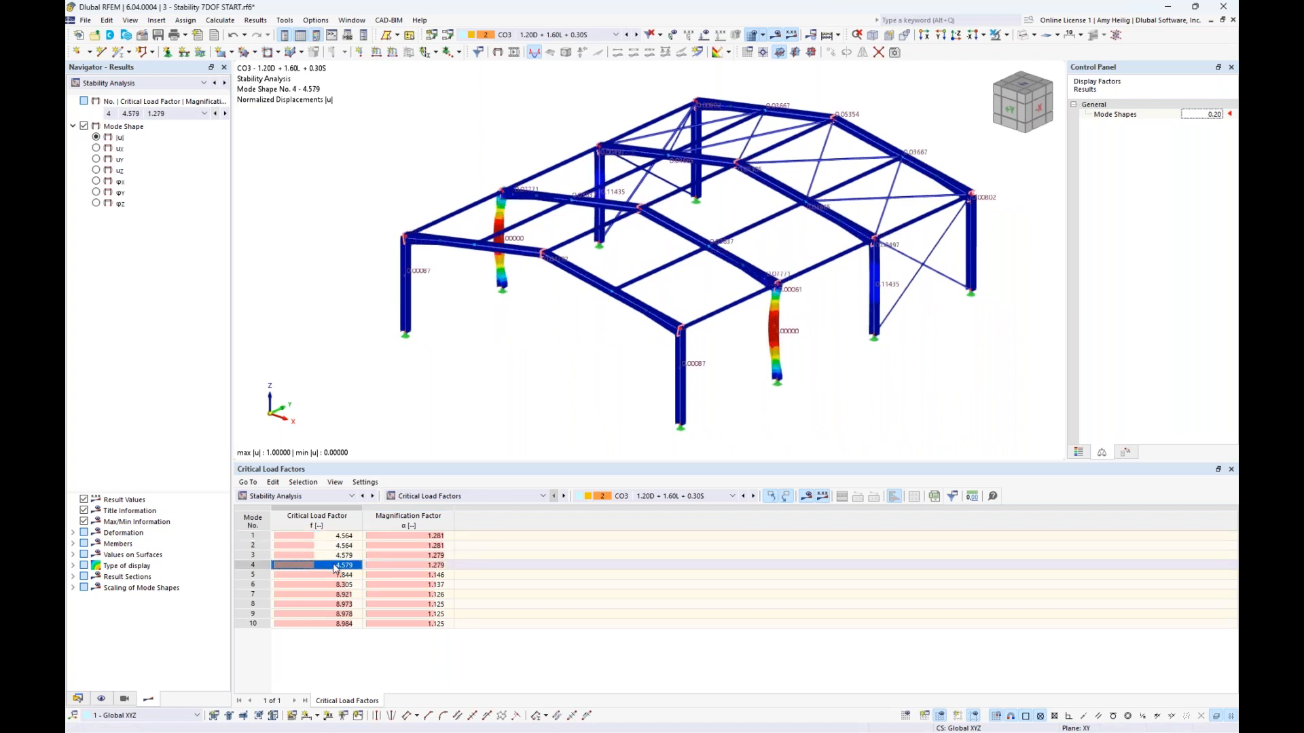
pyautogui.click(335, 576)
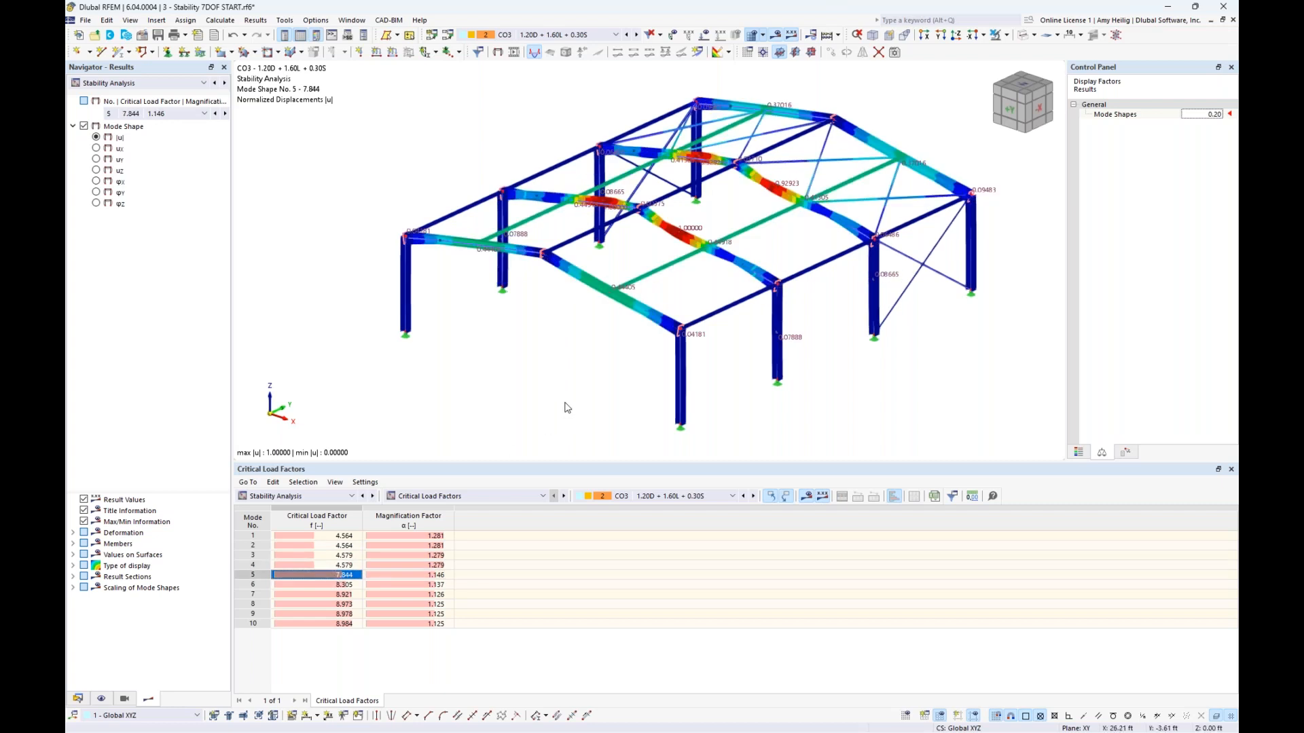
pyautogui.moveTo(717, 284); pyautogui.dragTo(683, 307, button='middle')
pyautogui.scroll(3, 634, 275)
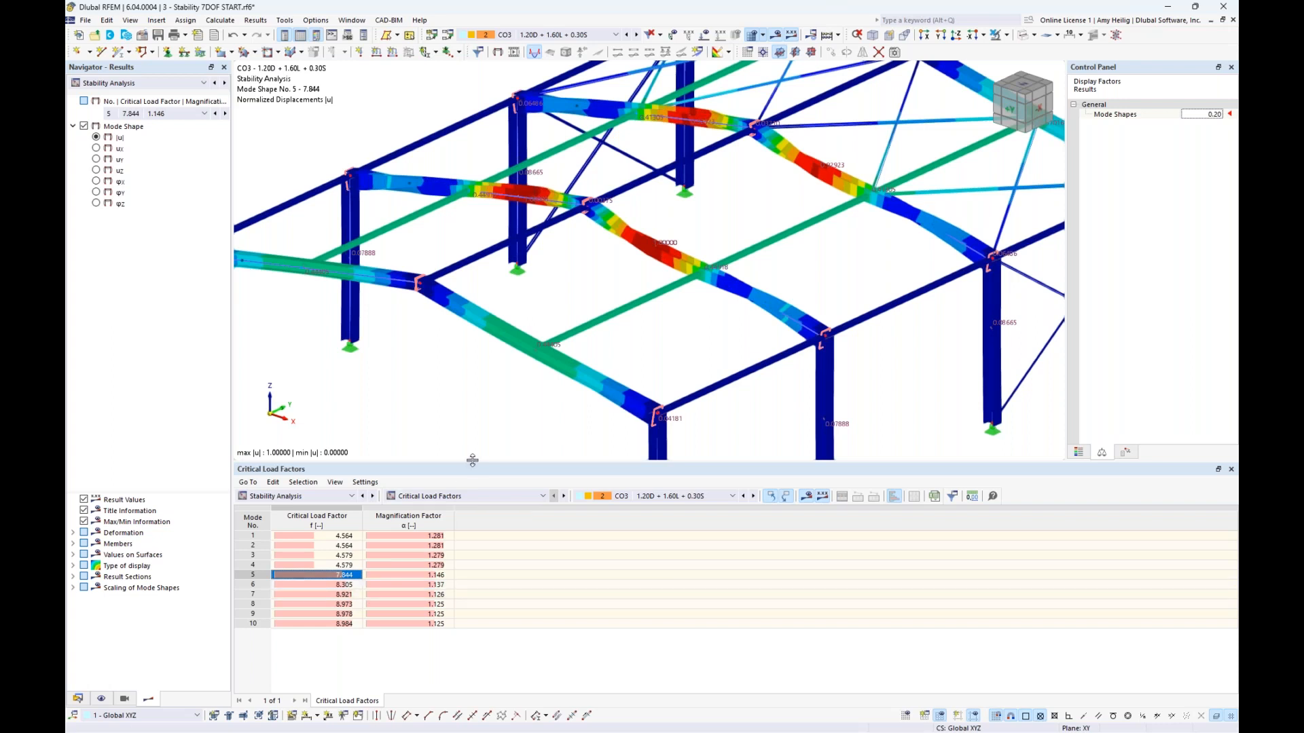
pyautogui.scroll(-4, 611, 297)
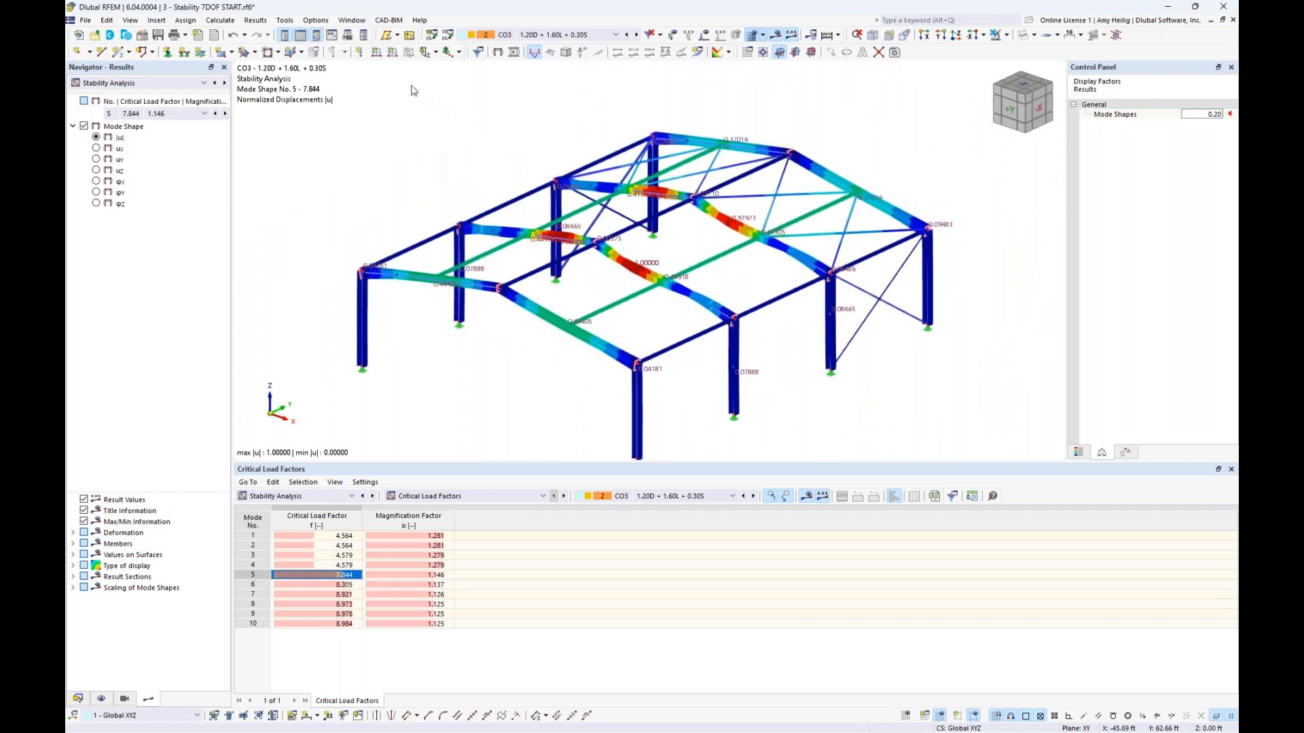
# Switch to the open model 4 - Tank Stability START.rf6 and bring the tank into view
pyautogui.click(352, 19)
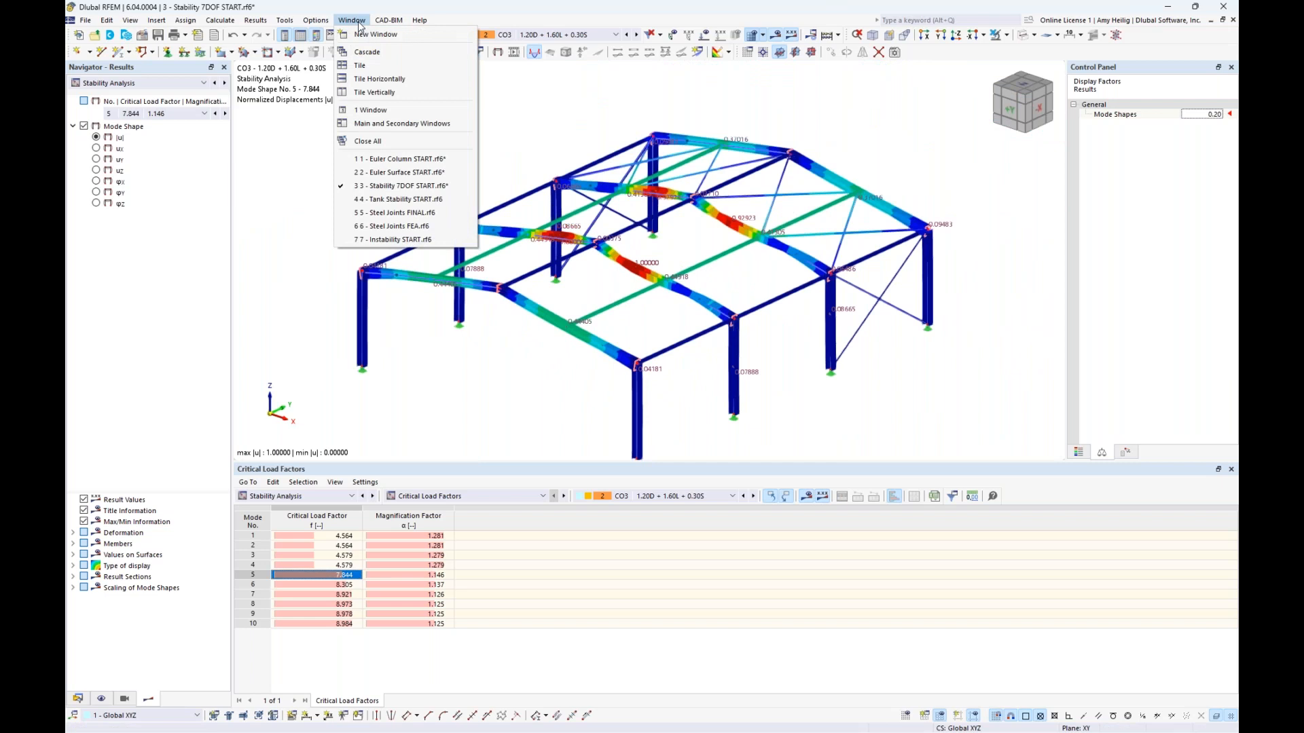
pyautogui.click(395, 199)
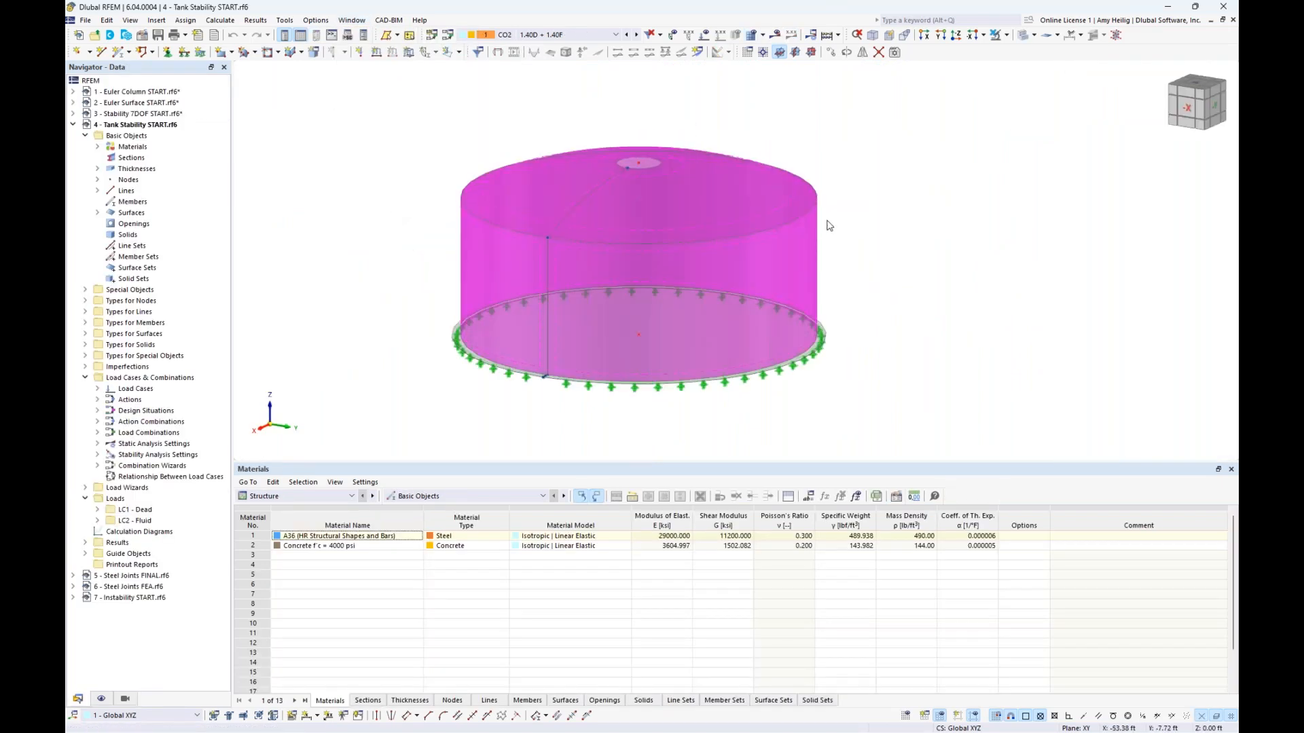
pyautogui.moveTo(870, 285); pyautogui.dragTo(932, 301, button='middle')
pyautogui.scroll(2, 894, 299)
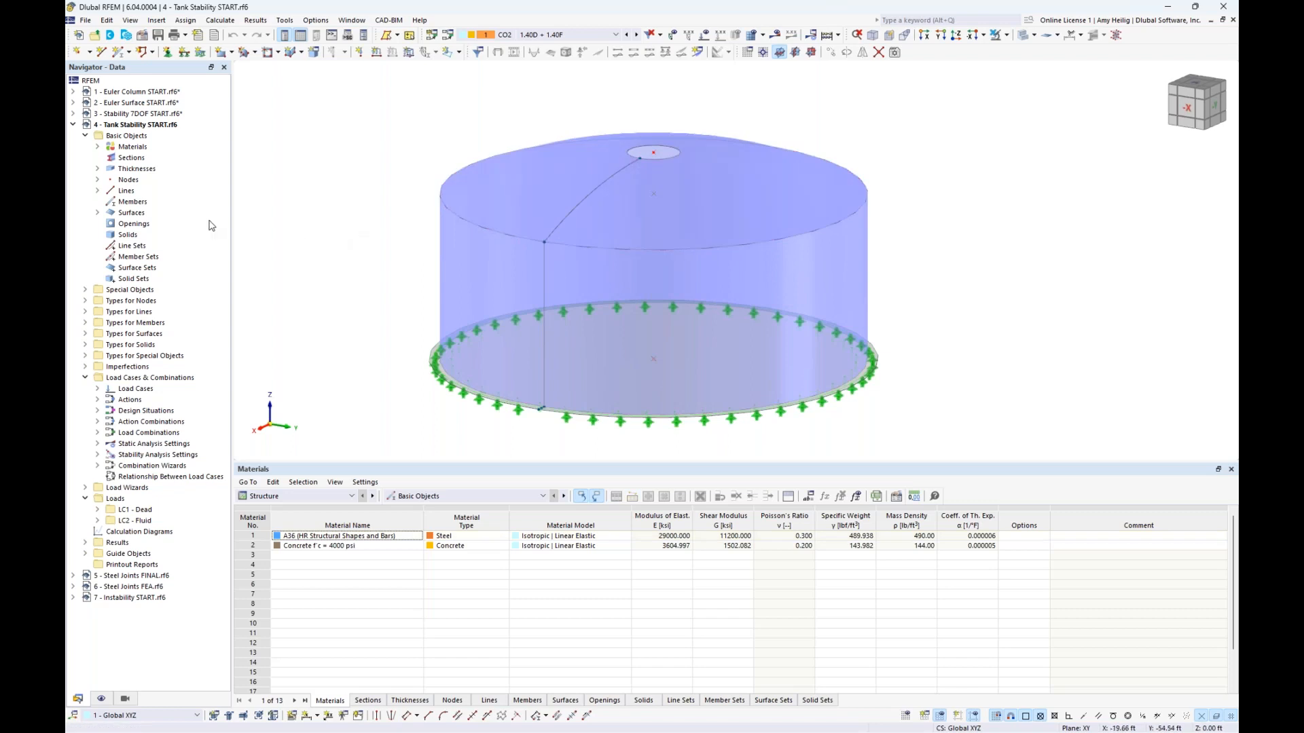
# Inspect the tank's thickness definitions to see which surfaces use the concrete and steel thicknesses
pyautogui.click(96, 169)
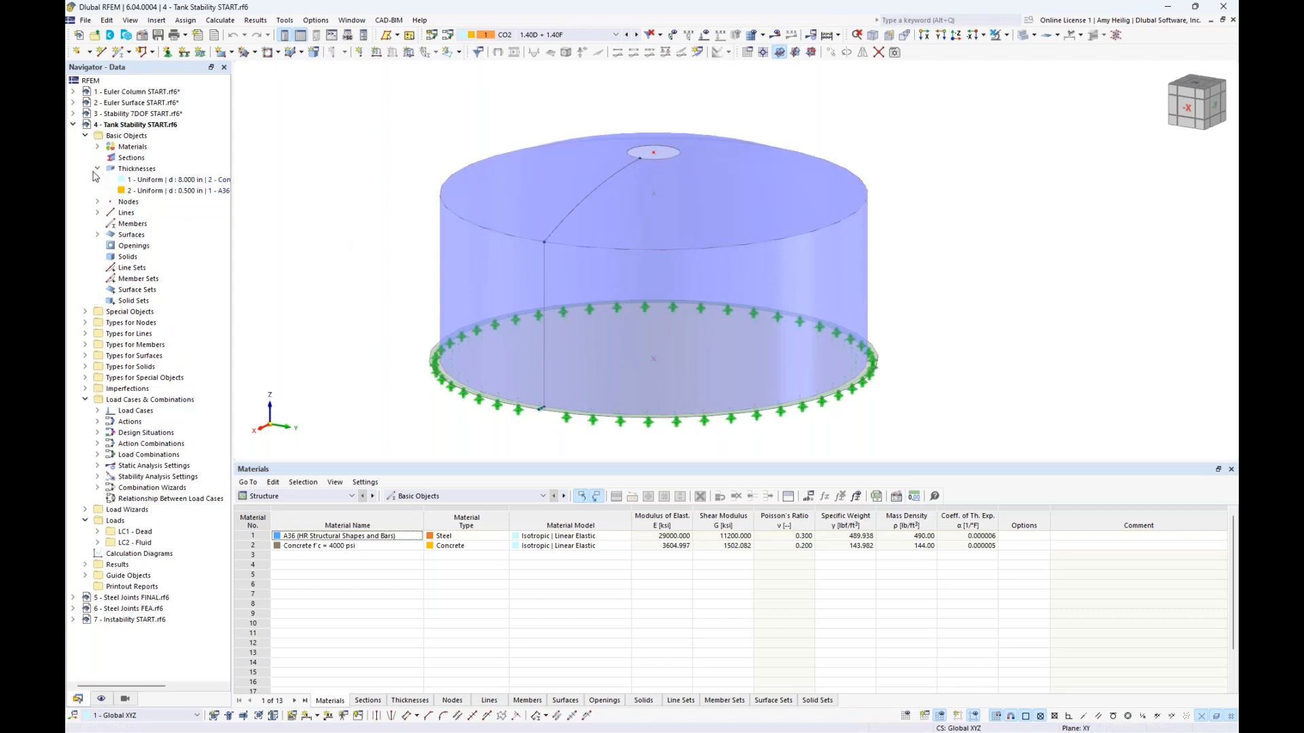
pyautogui.click(131, 193)
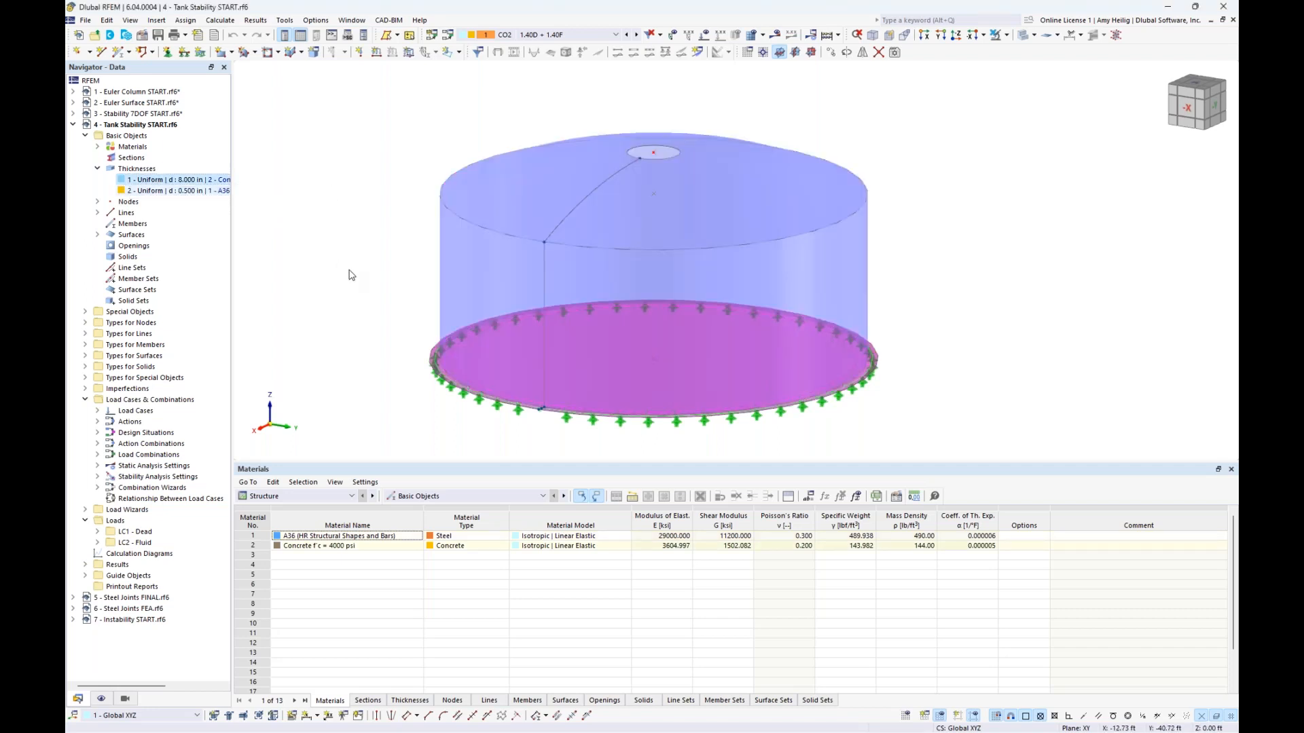
pyautogui.click(98, 169)
pyautogui.moveTo(318, 279); pyautogui.dragTo(353, 270, button='middle')
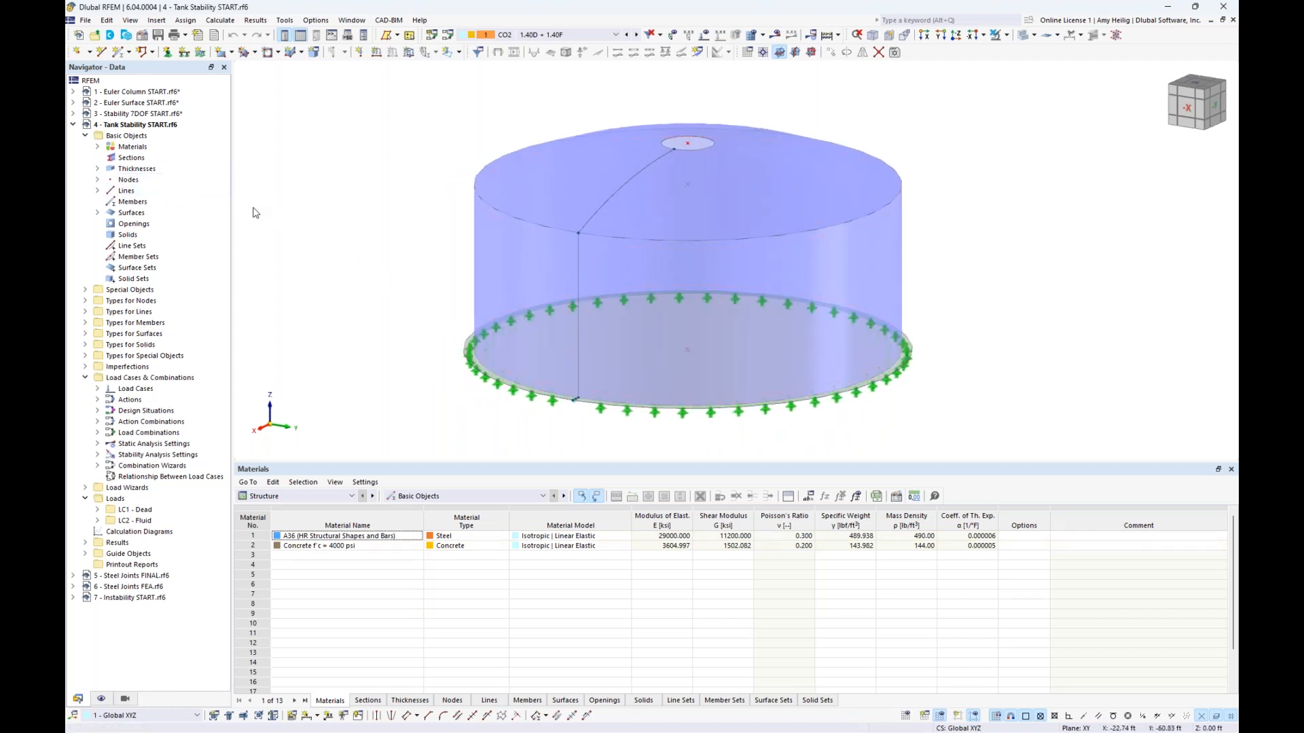
# Open the Block Manager and collapse the Beams category to browse the other block categories
pyautogui.click(126, 38)
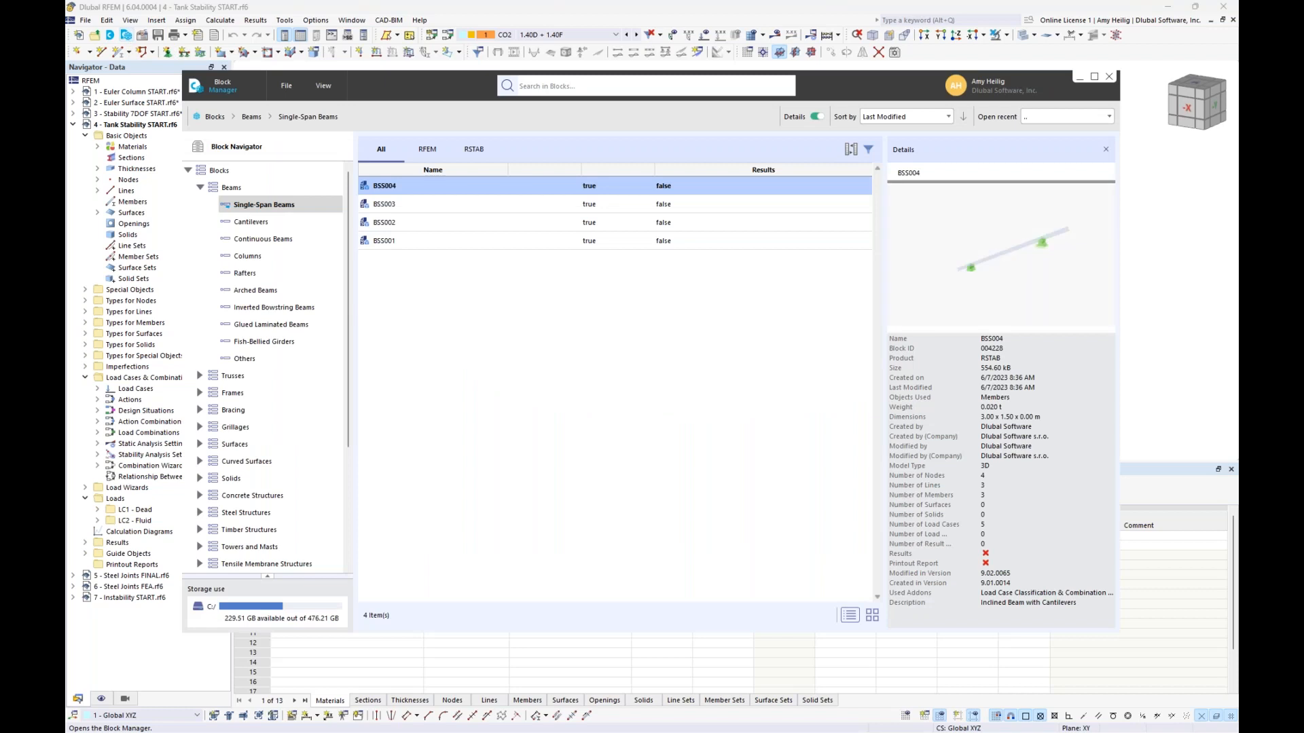
pyautogui.click(200, 188)
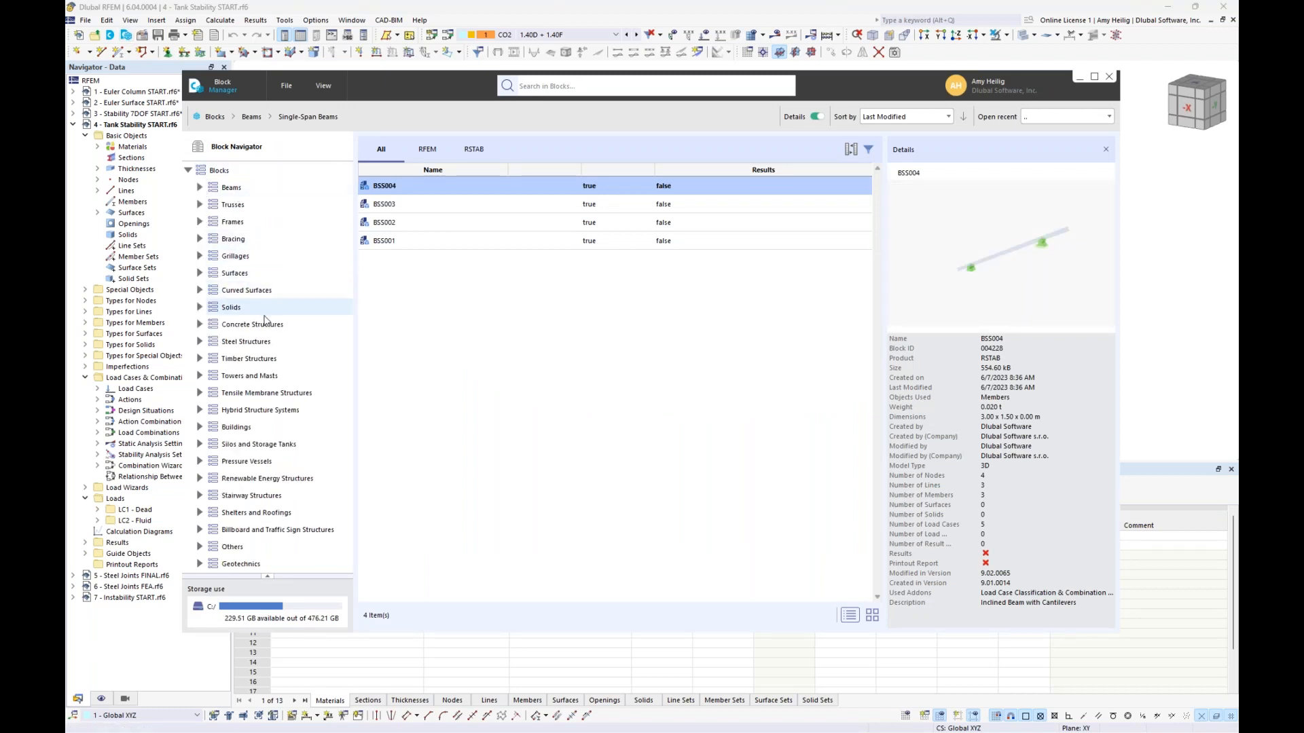
# Browse the circular silo and storage tank blocks in the Block Manager, previewing SIC102 through SIC015, and close it
pyautogui.click(200, 446)
pyautogui.click(250, 461)
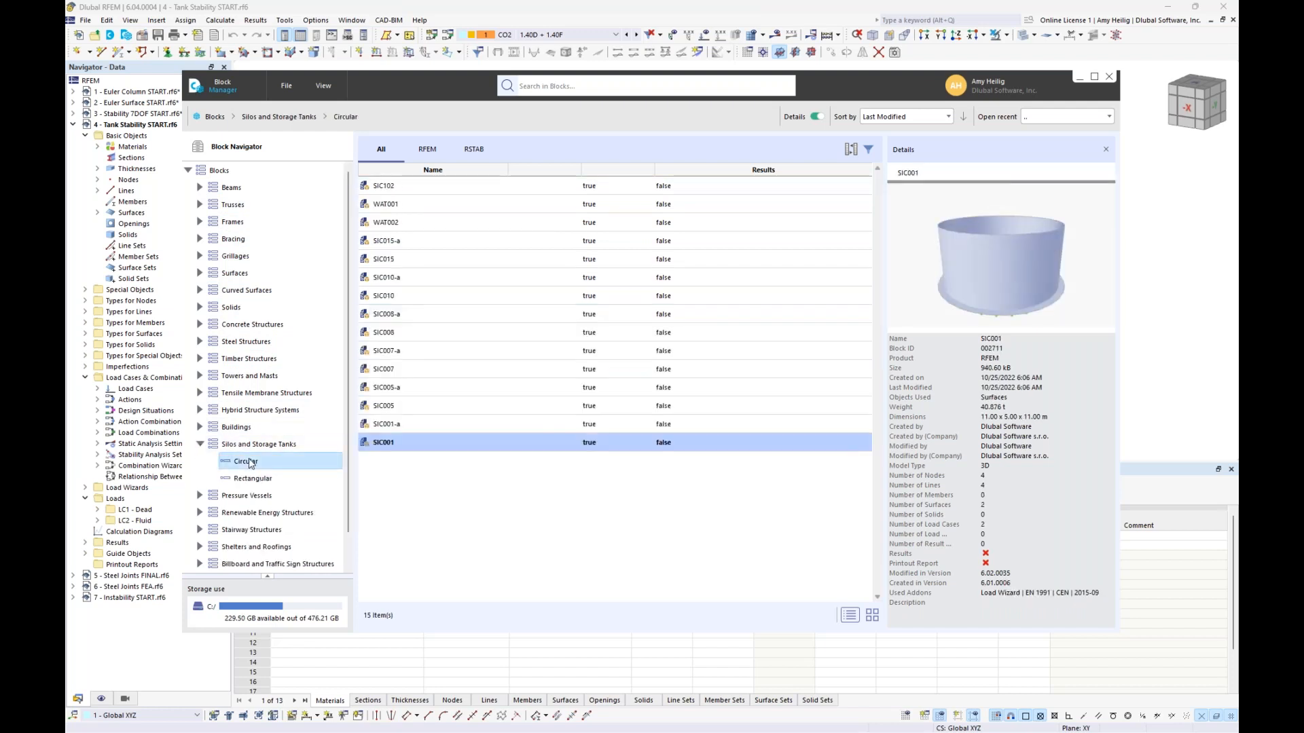
pyautogui.click(483, 191)
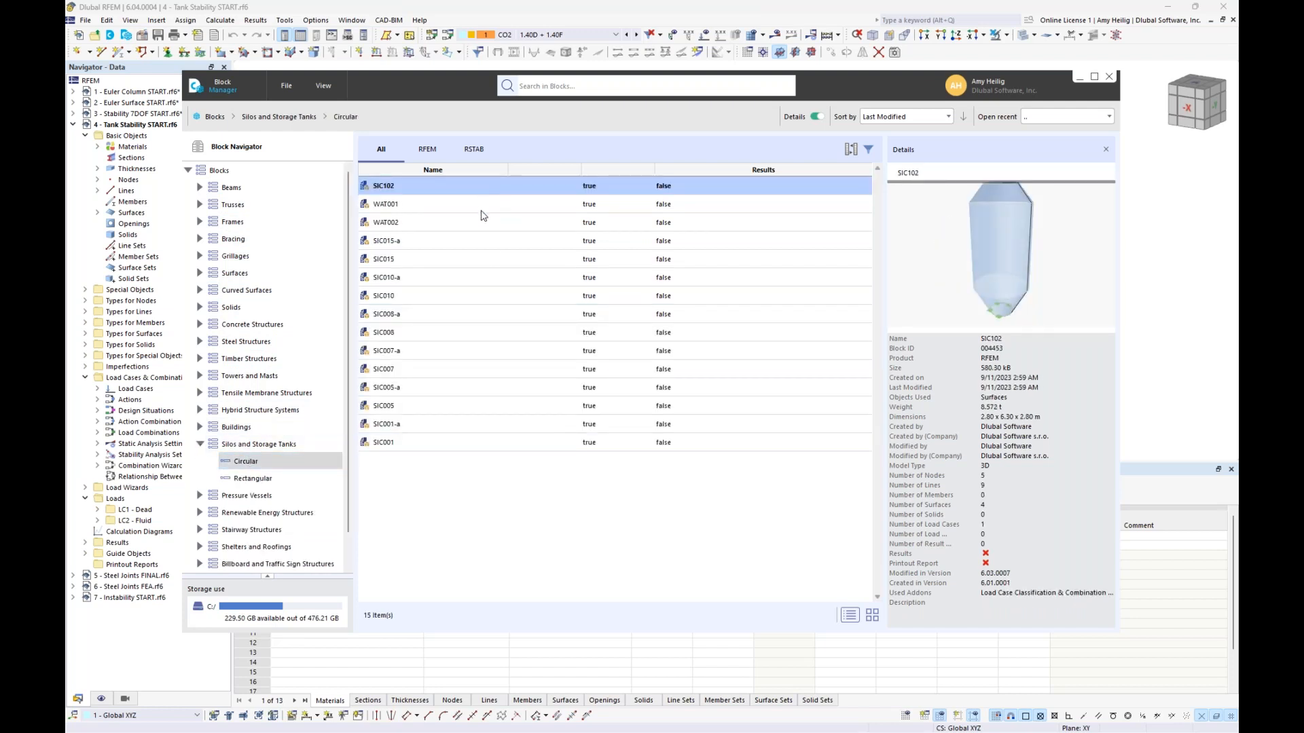
pyautogui.click(483, 210)
pyautogui.click(482, 222)
pyautogui.click(478, 251)
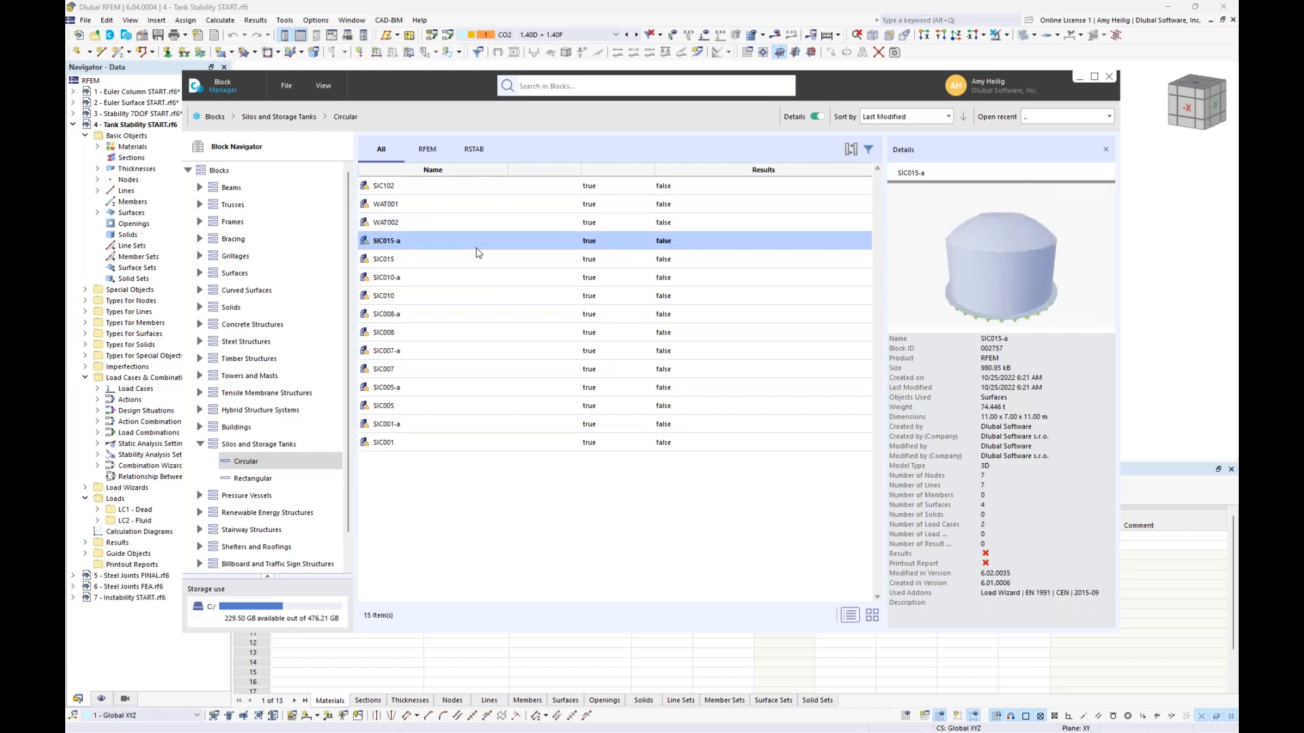
pyautogui.click(472, 259)
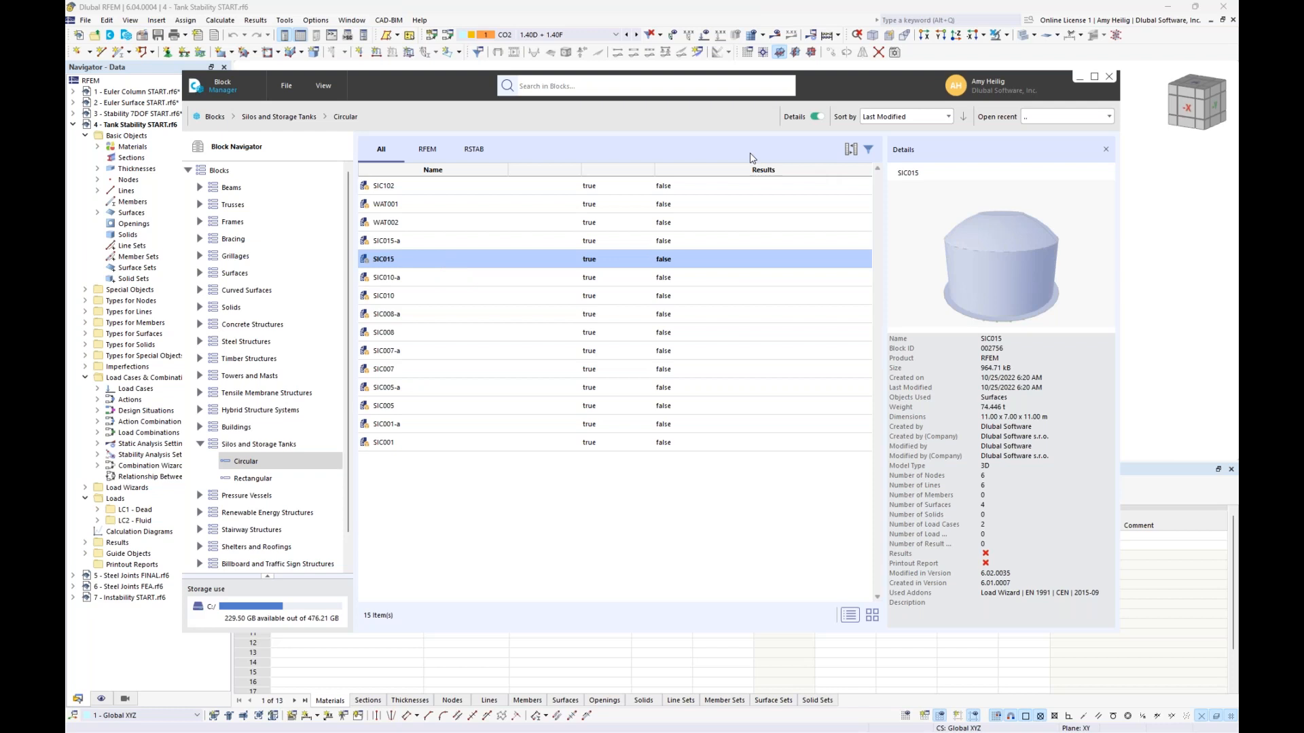
pyautogui.click(1109, 76)
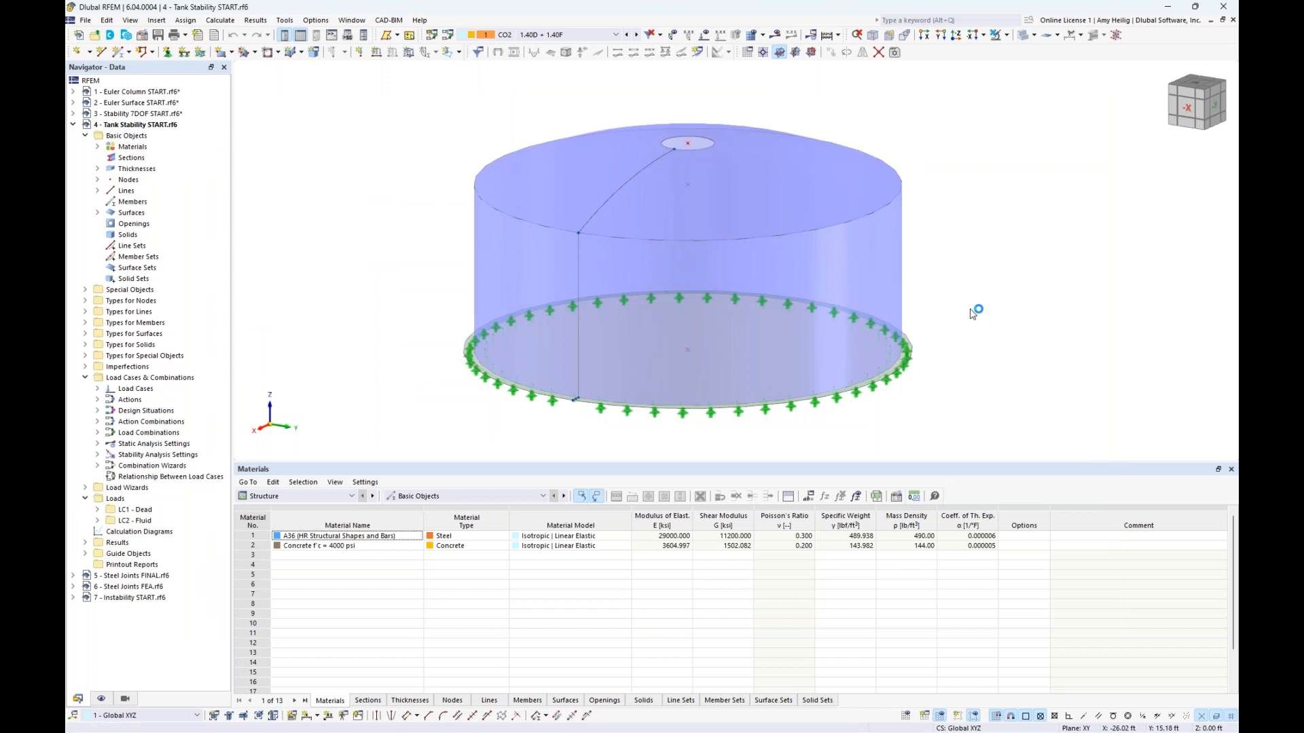
# Display the loads of load case LC2 - Fluid with the tank model shown in wireframe
pyautogui.click(549, 35)
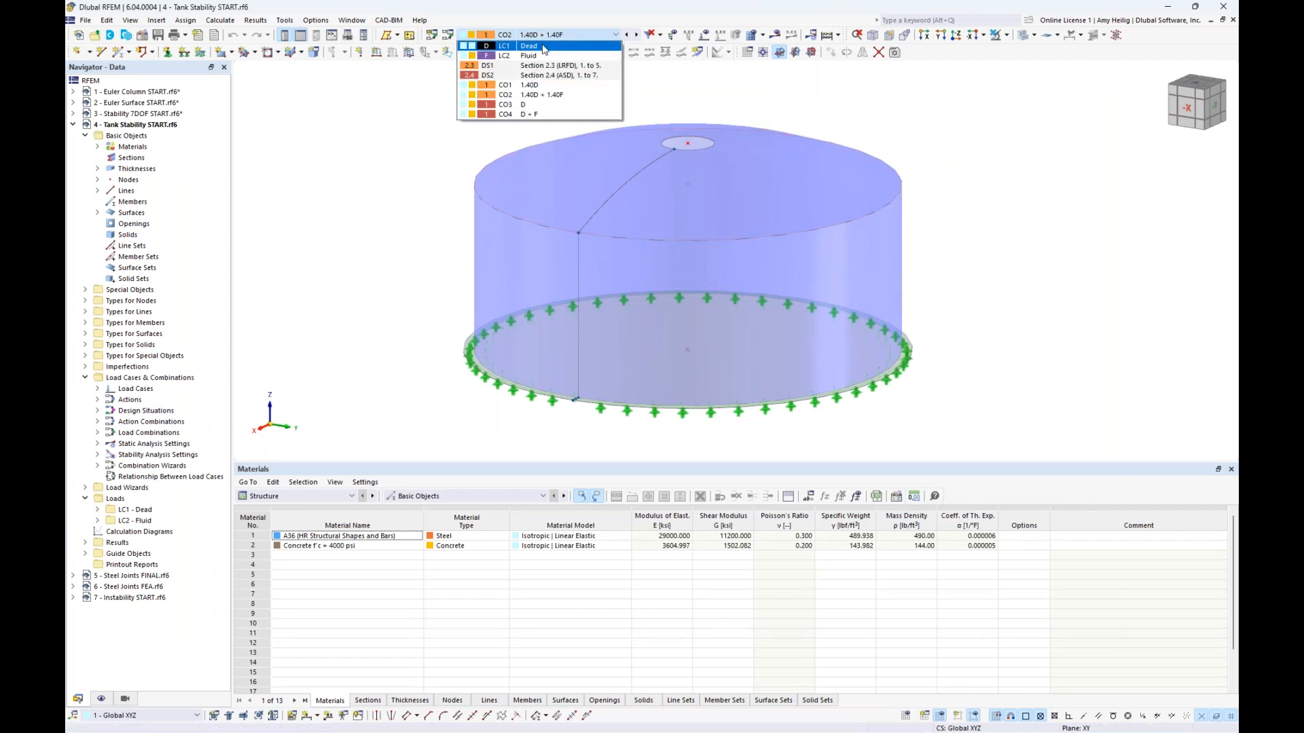
pyautogui.click(544, 47)
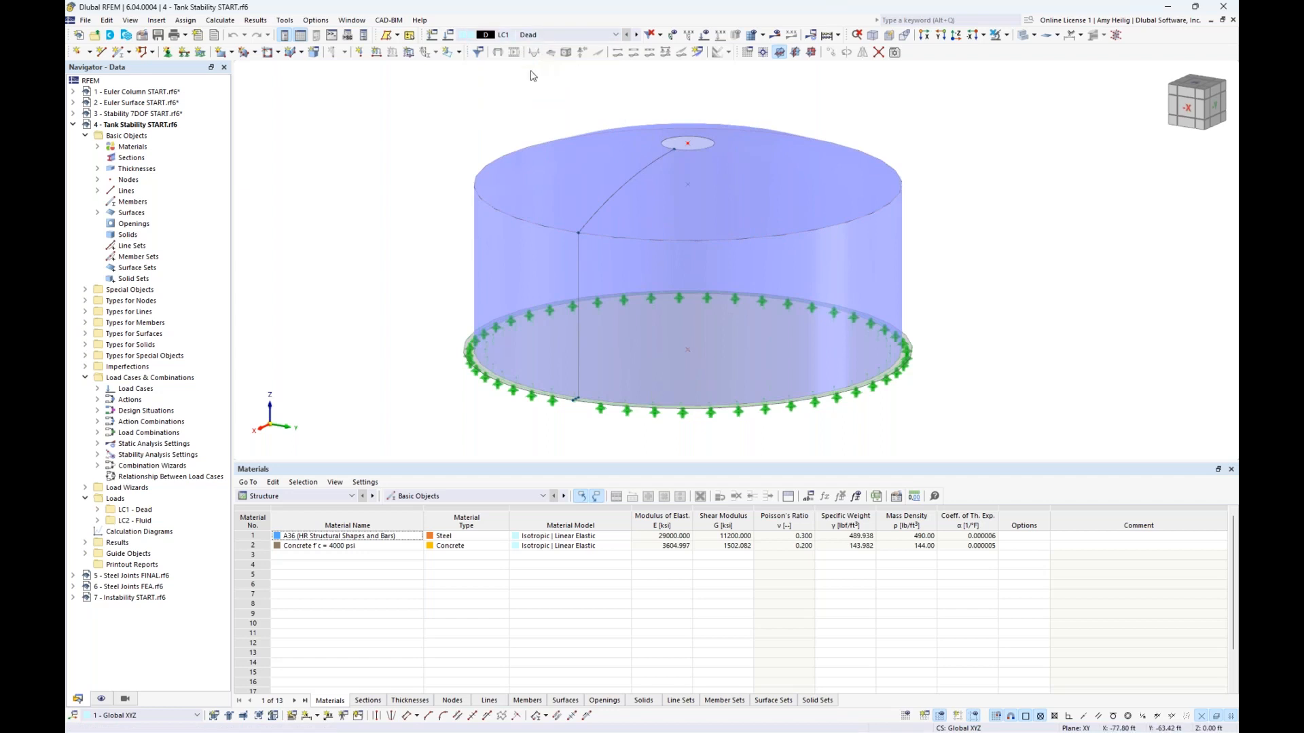
pyautogui.click(705, 37)
pyautogui.click(636, 35)
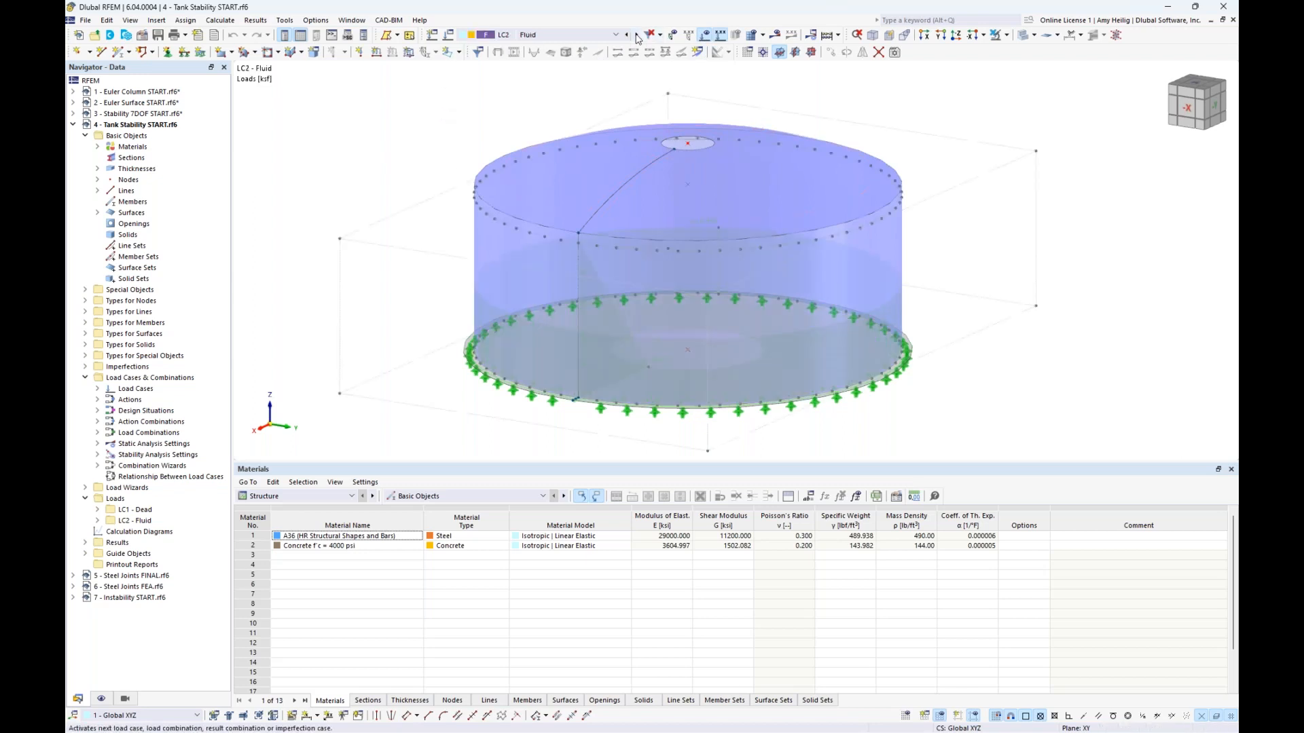
pyautogui.click(1022, 36)
# Examine the fluid pressure loads on the tank floor and cylindrical wall from the side
pyautogui.keyDown('ctrl'); pyautogui.moveTo(1066, 244); pyautogui.dragTo(925, 253, button='middle'); pyautogui.keyUp('ctrl')
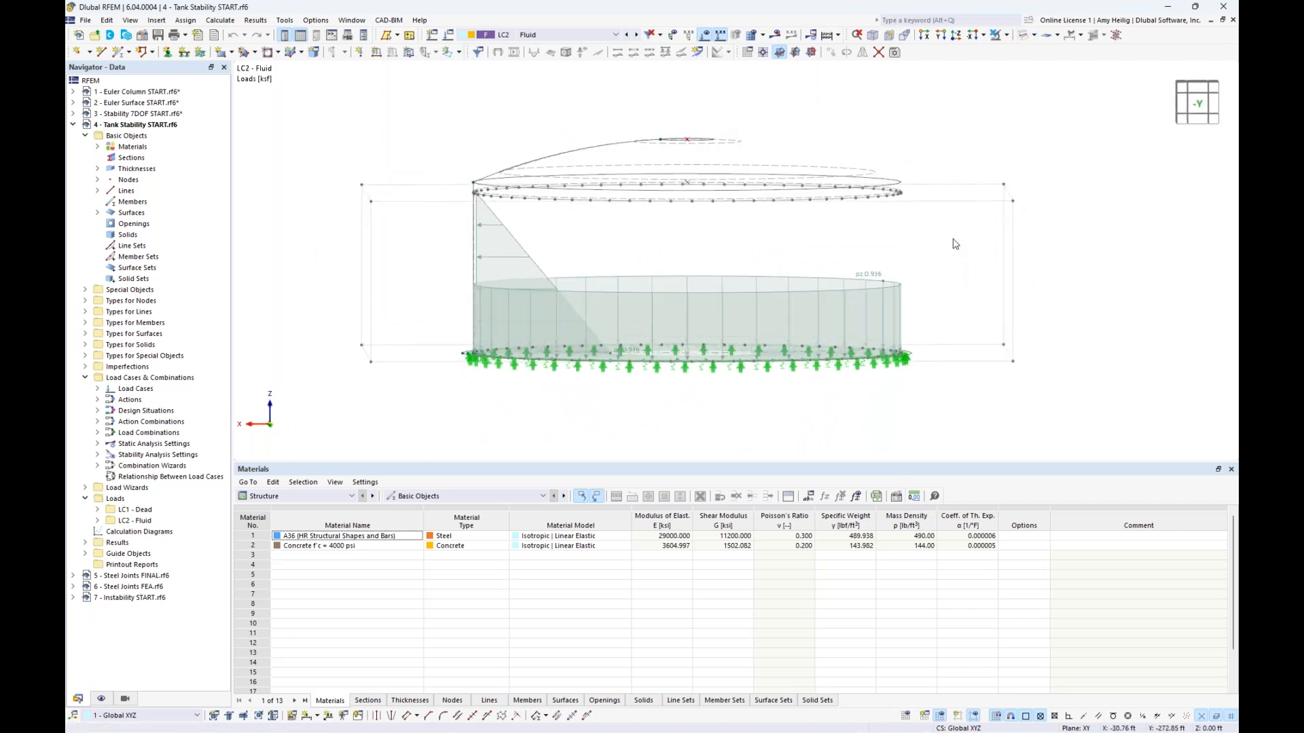
pyautogui.keyDown('ctrl'); pyautogui.moveTo(624, 230); pyautogui.dragTo(644, 243, button='middle'); pyautogui.keyUp('ctrl')
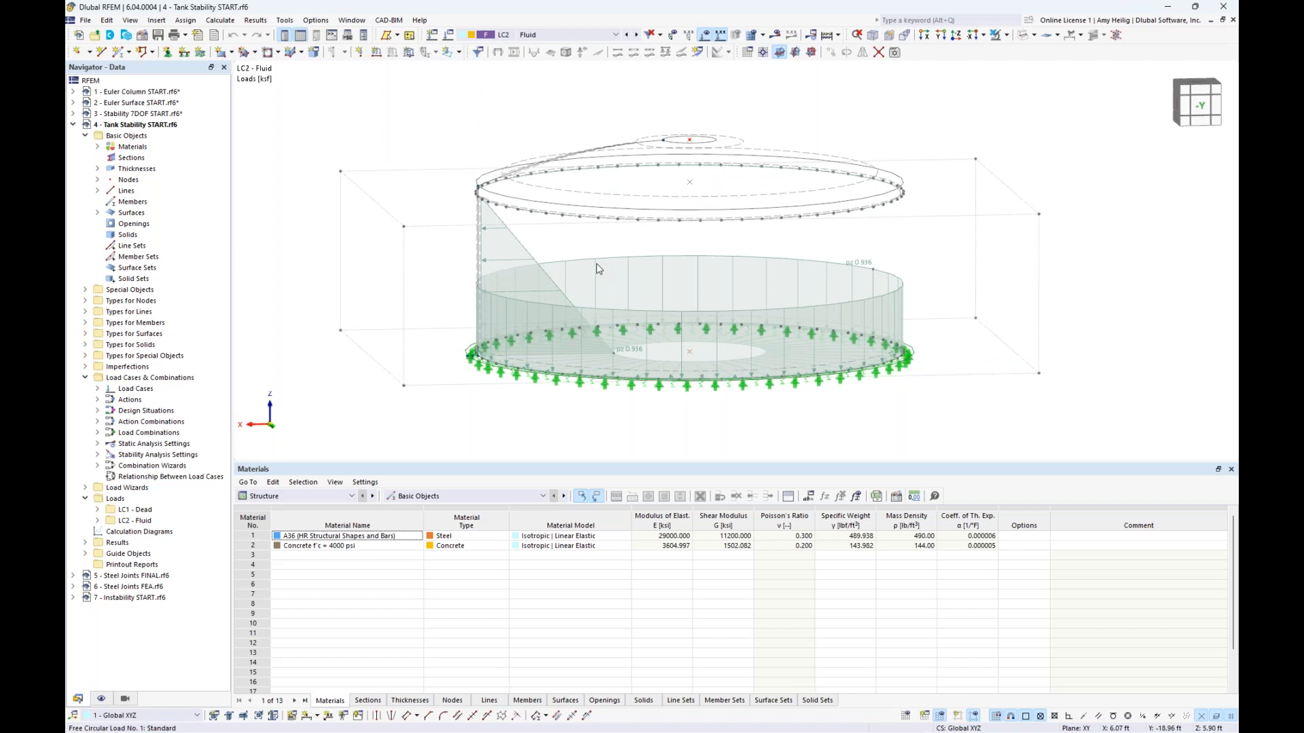
pyautogui.scroll(2, 599, 265)
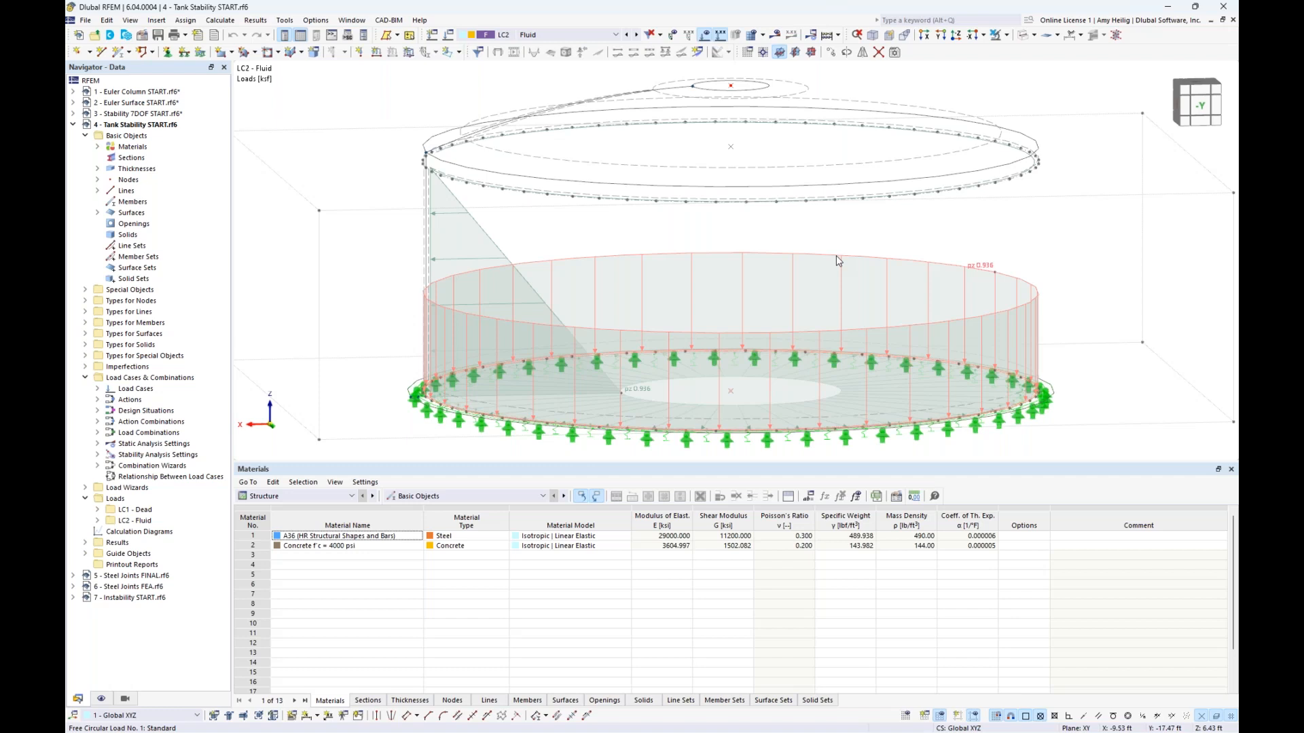
pyautogui.scroll(-3, 727, 231)
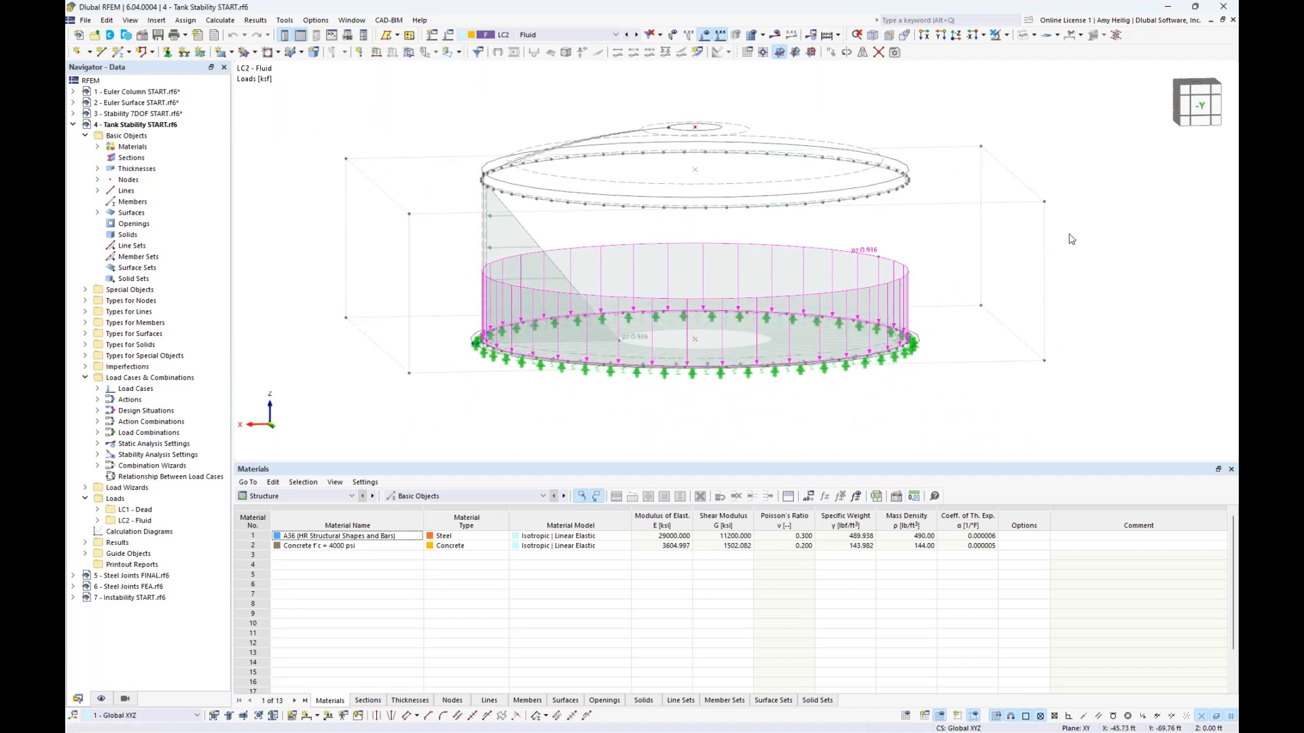
pyautogui.click(529, 240)
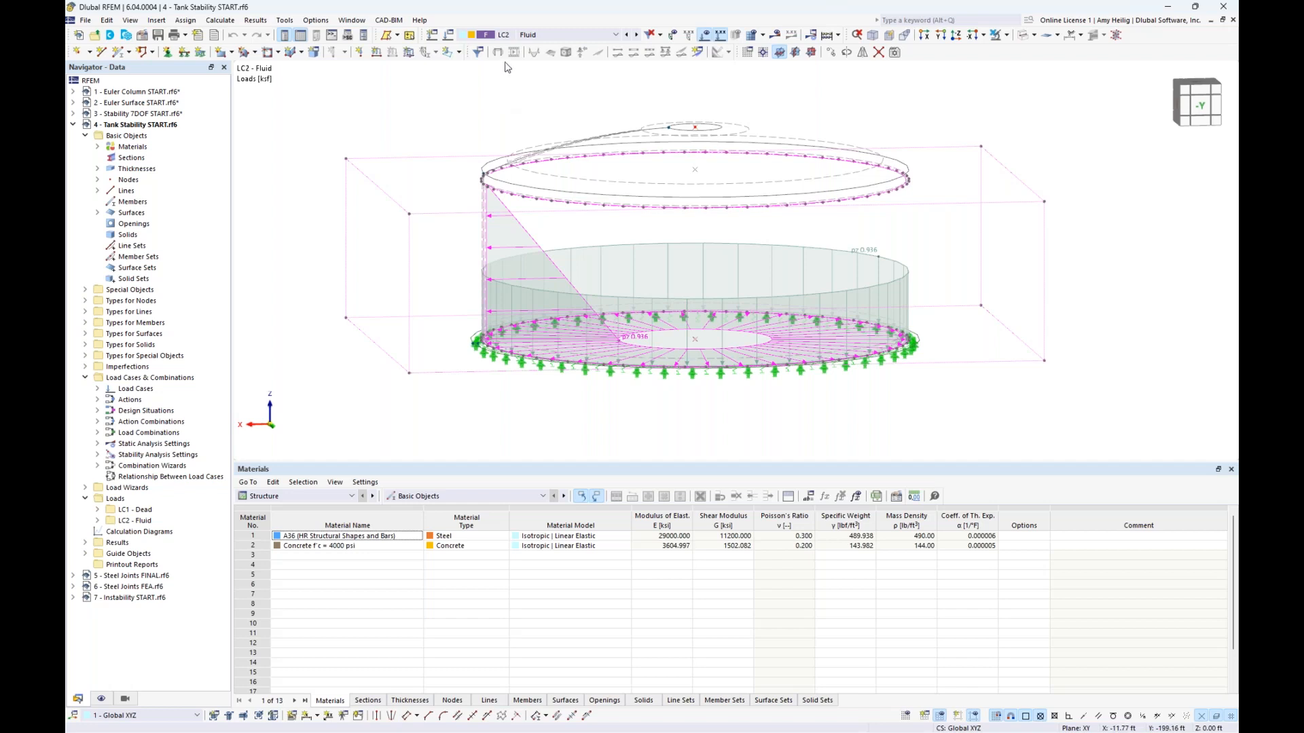
pyautogui.click(459, 108)
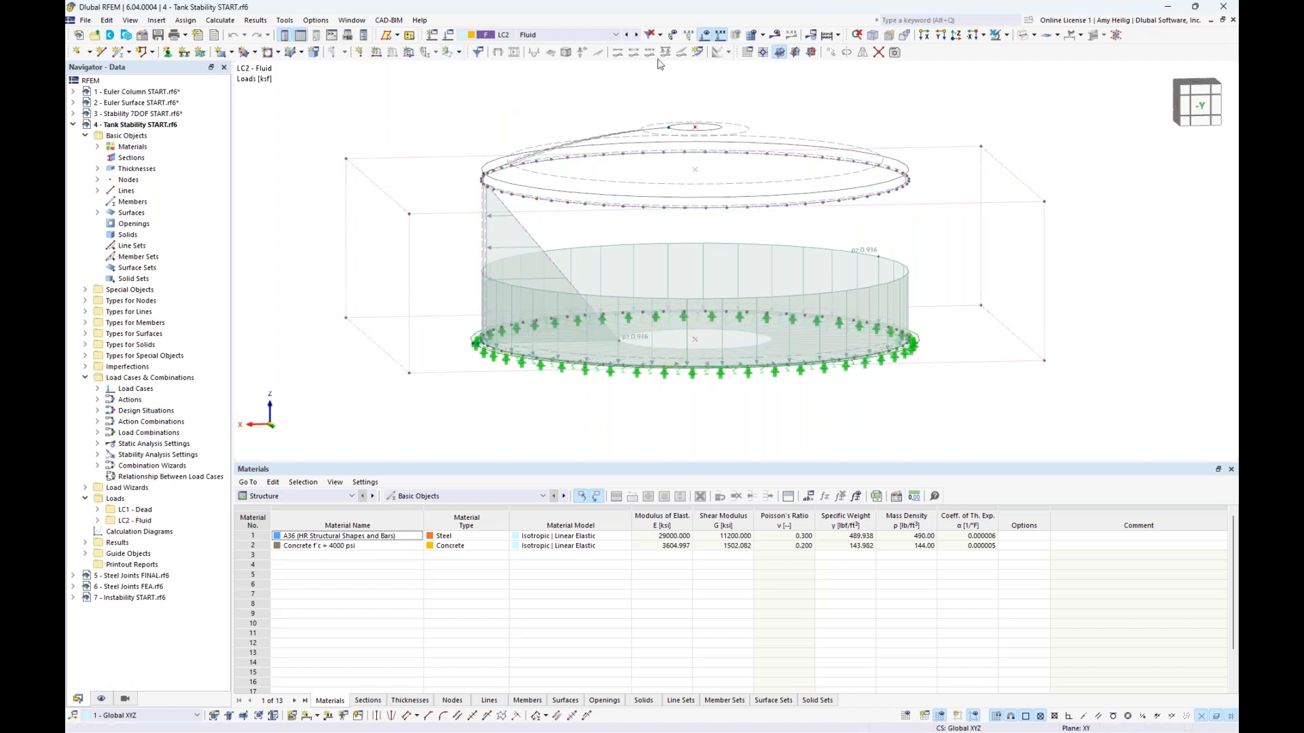
# Hide the loads, enable the Structure Stability critical load calculation for LC2 Fluid, and run the calculation
pyautogui.click(705, 37)
pyautogui.click(449, 36)
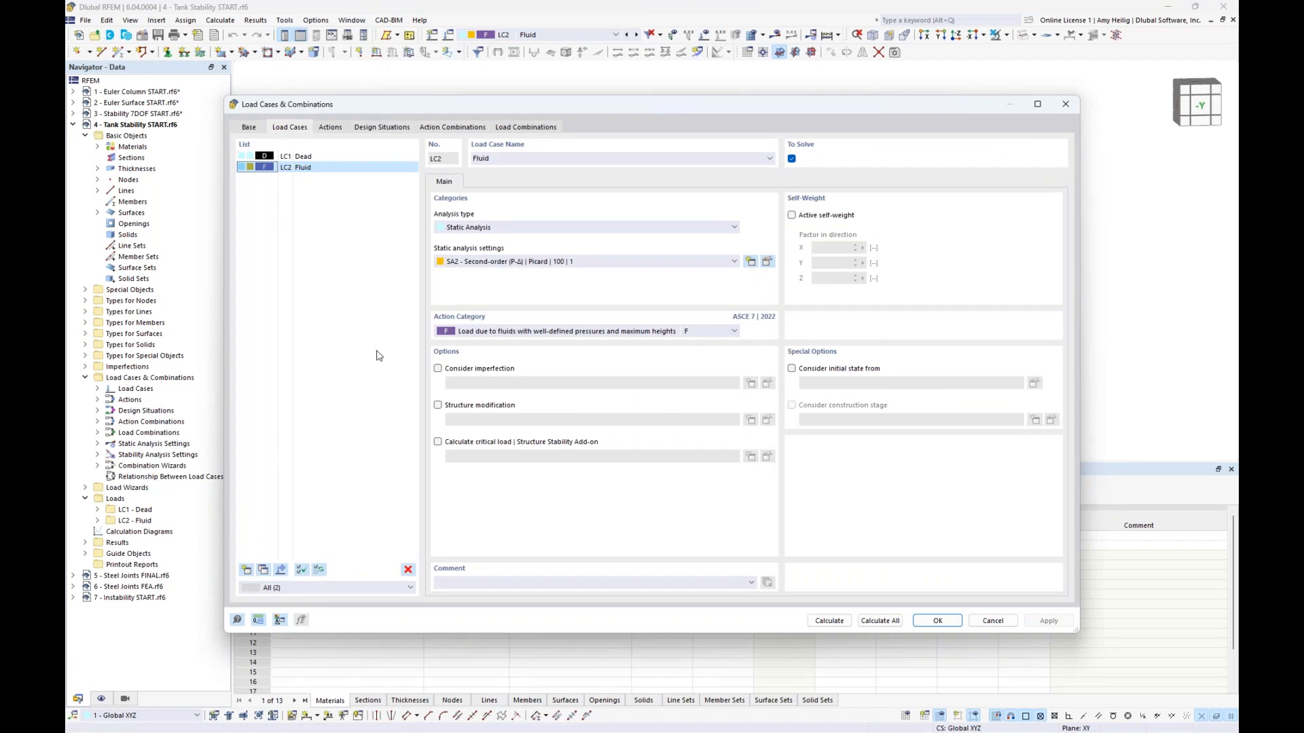
pyautogui.click(438, 443)
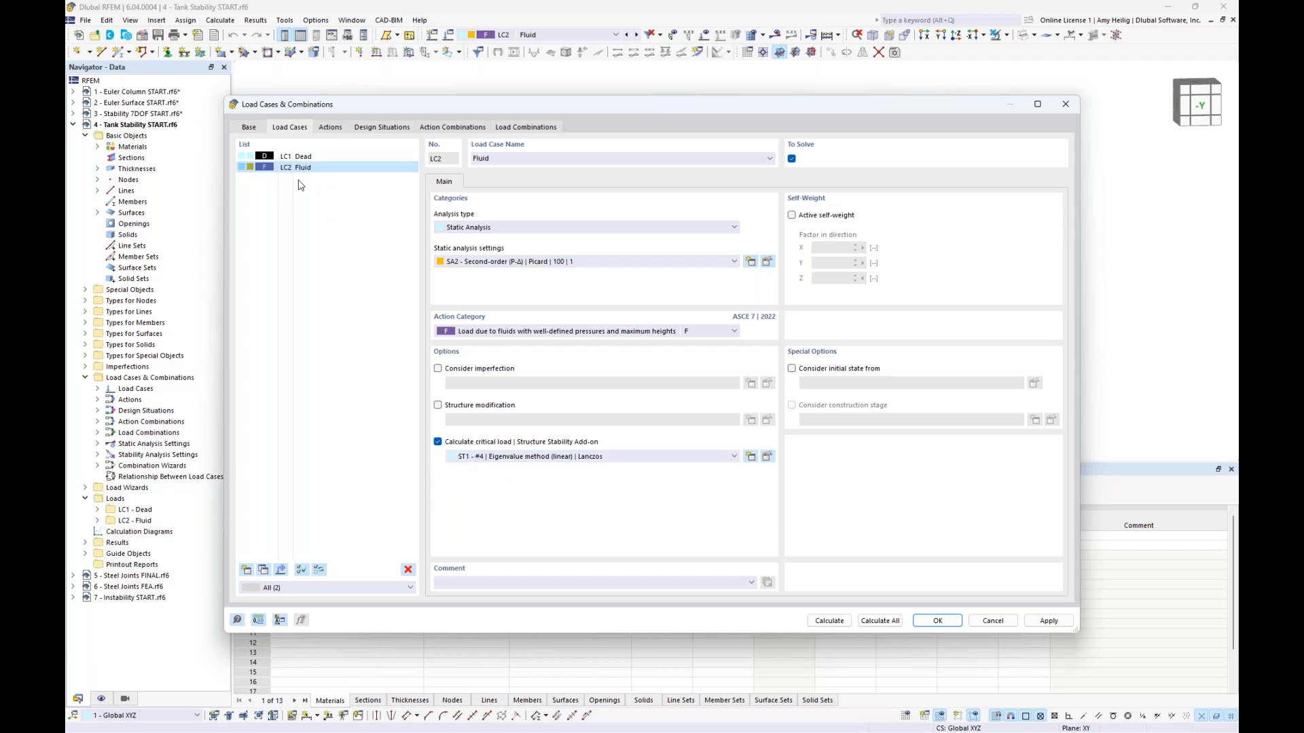
pyautogui.click(842, 625)
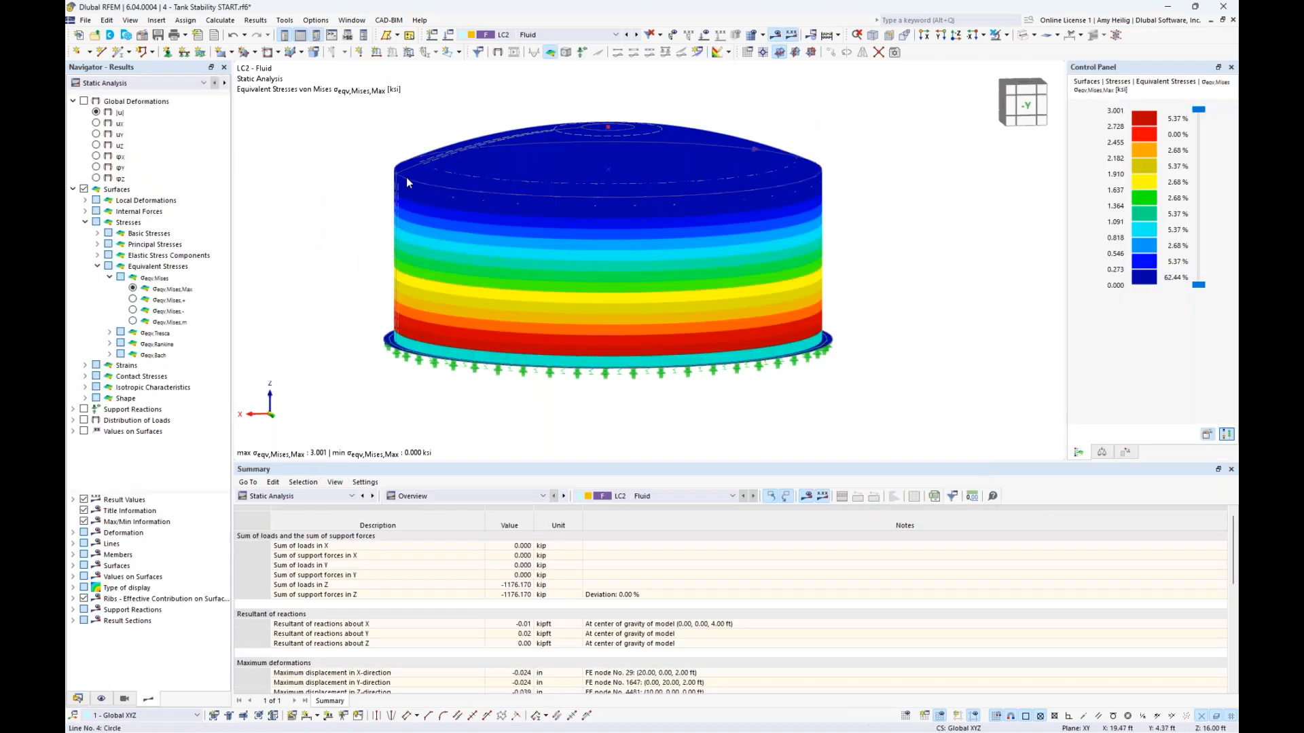
# Switch the results to Stability Analysis and isolate the cylindrical tank wall to view its mode shape
pyautogui.click(151, 83)
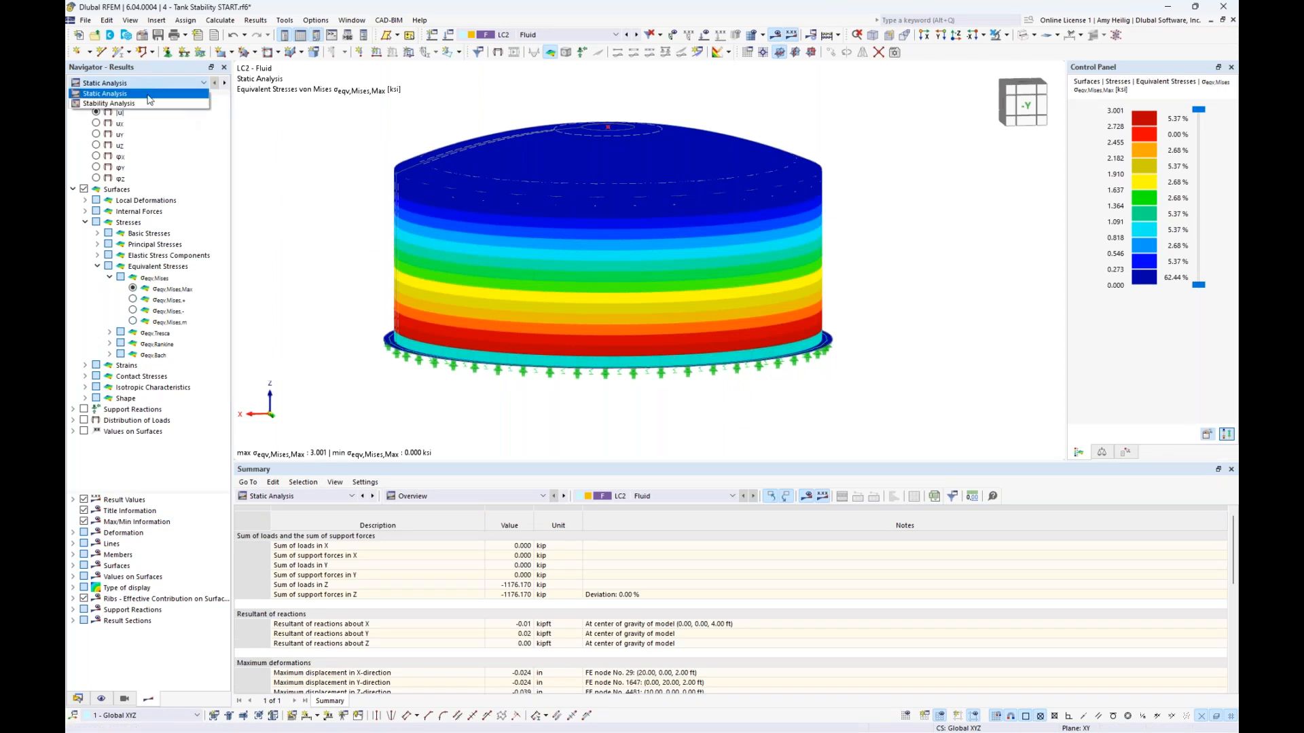
pyautogui.click(147, 104)
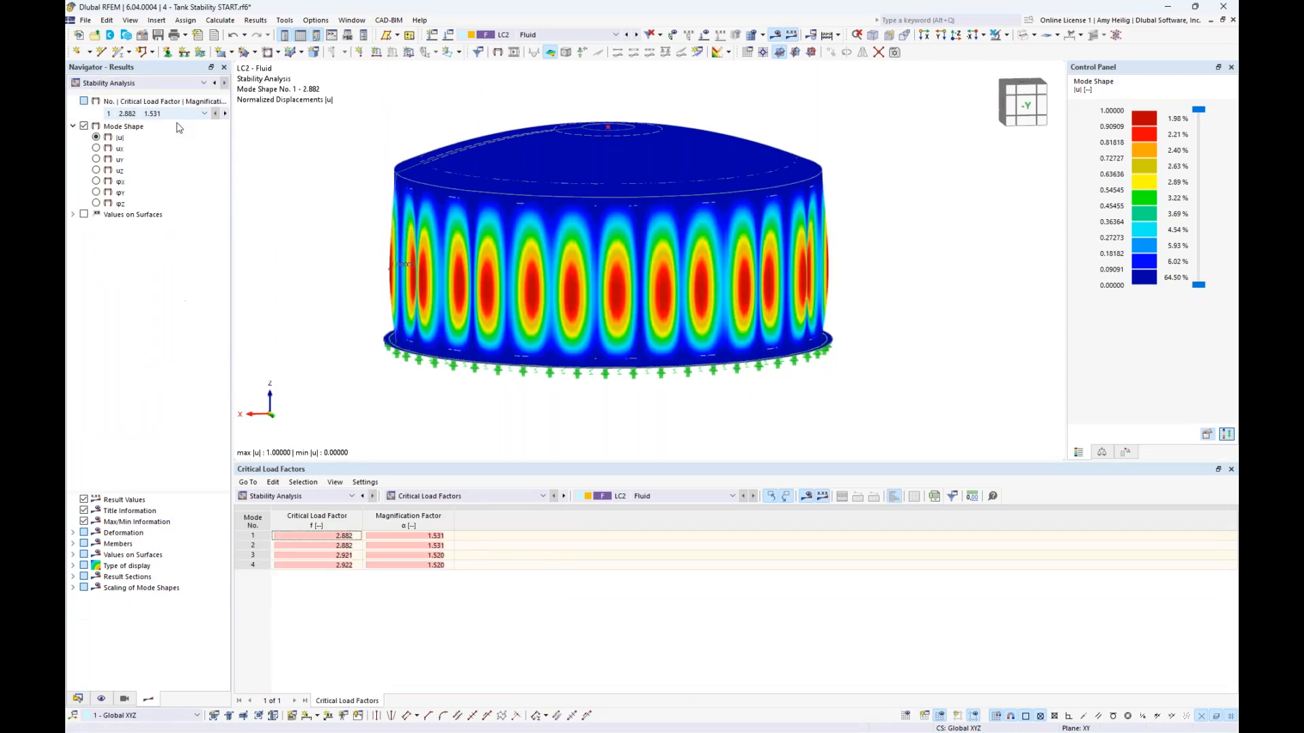
pyautogui.moveTo(323, 251); pyautogui.dragTo(341, 263, button='middle')
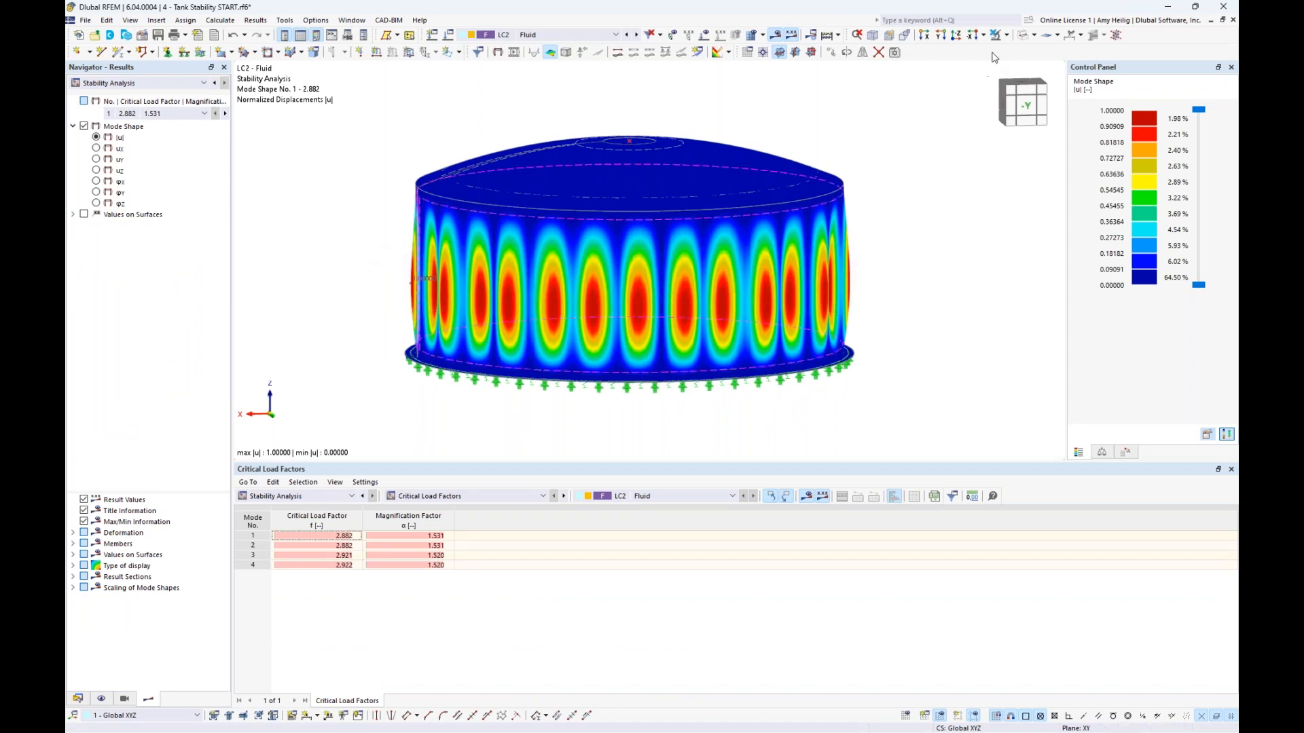
pyautogui.click(1006, 35)
pyautogui.click(1086, 51)
pyautogui.keyDown('ctrl'); pyautogui.moveTo(887, 174); pyautogui.dragTo(902, 212, button='middle'); pyautogui.keyUp('ctrl')
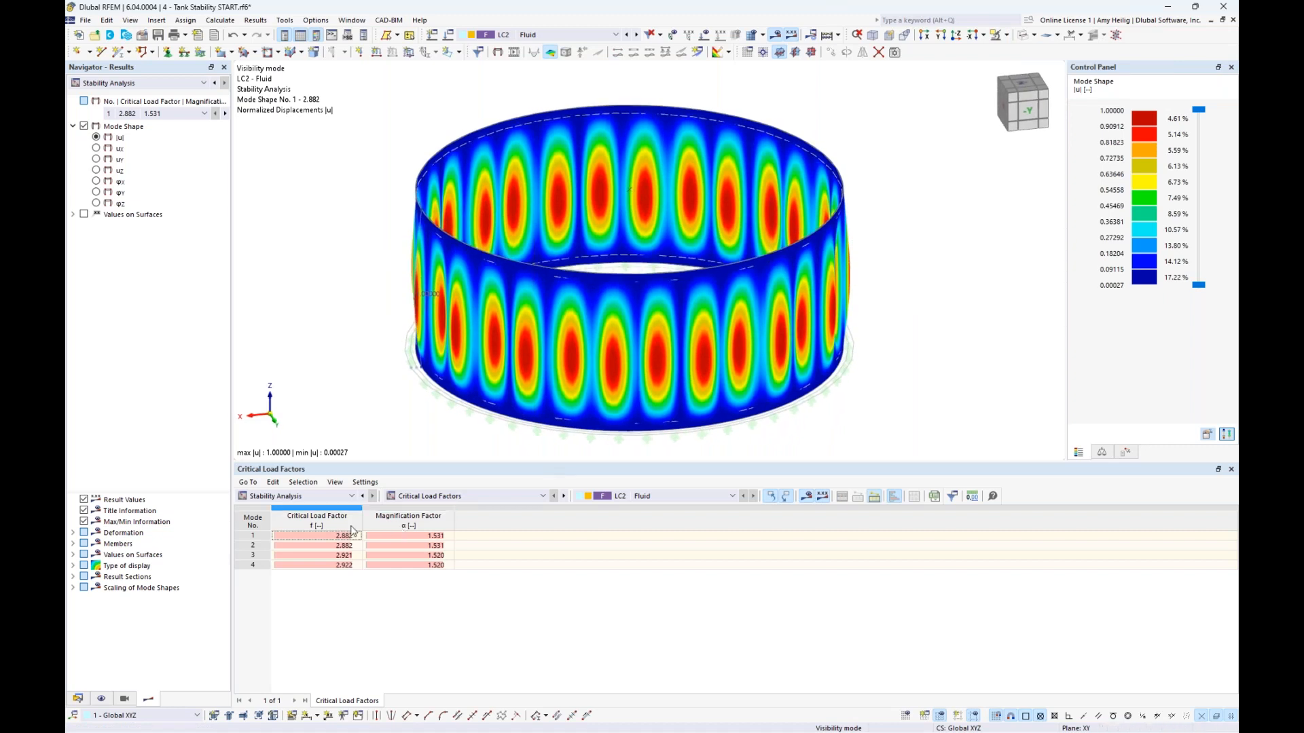
# Compare the buckling mode shapes 1 to 4 on the tank wall and return to mode 1
pyautogui.click(321, 540)
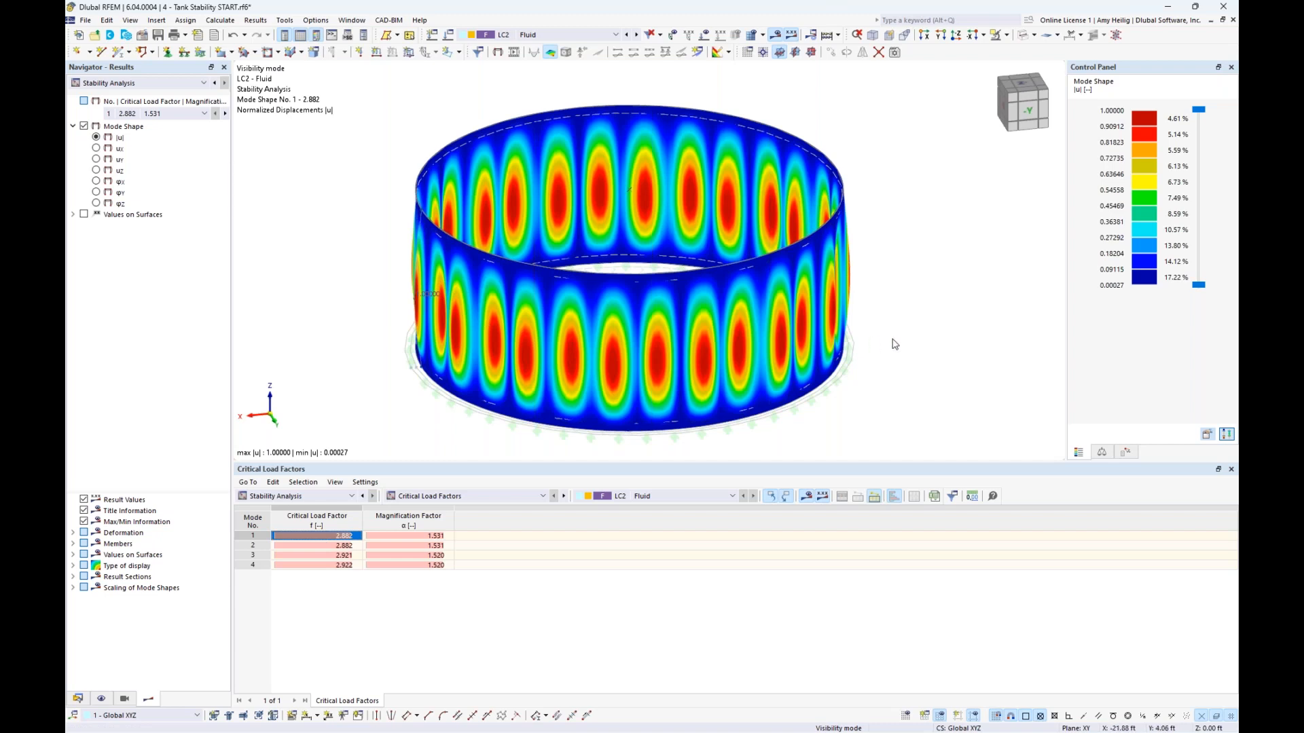
pyautogui.keyDown('ctrl'); pyautogui.moveTo(915, 339); pyautogui.dragTo(668, 338, button='middle'); pyautogui.keyUp('ctrl')
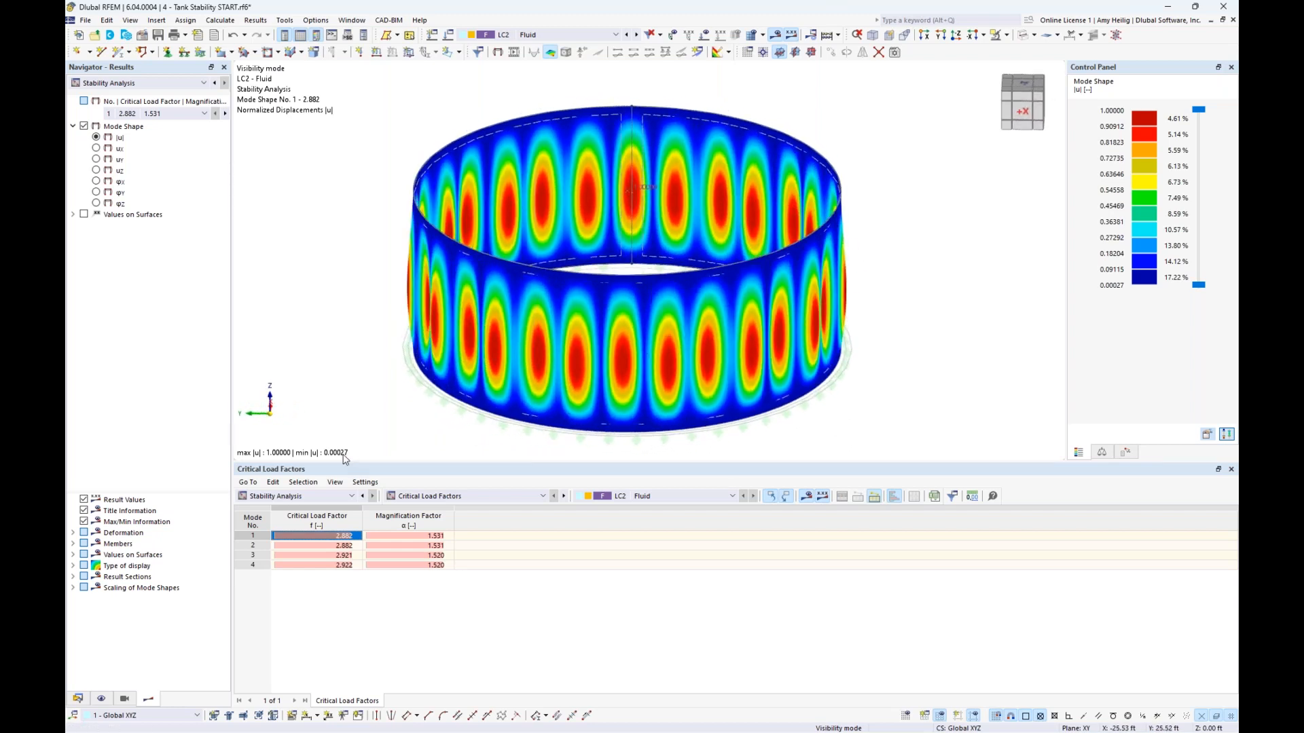
pyautogui.click(315, 546)
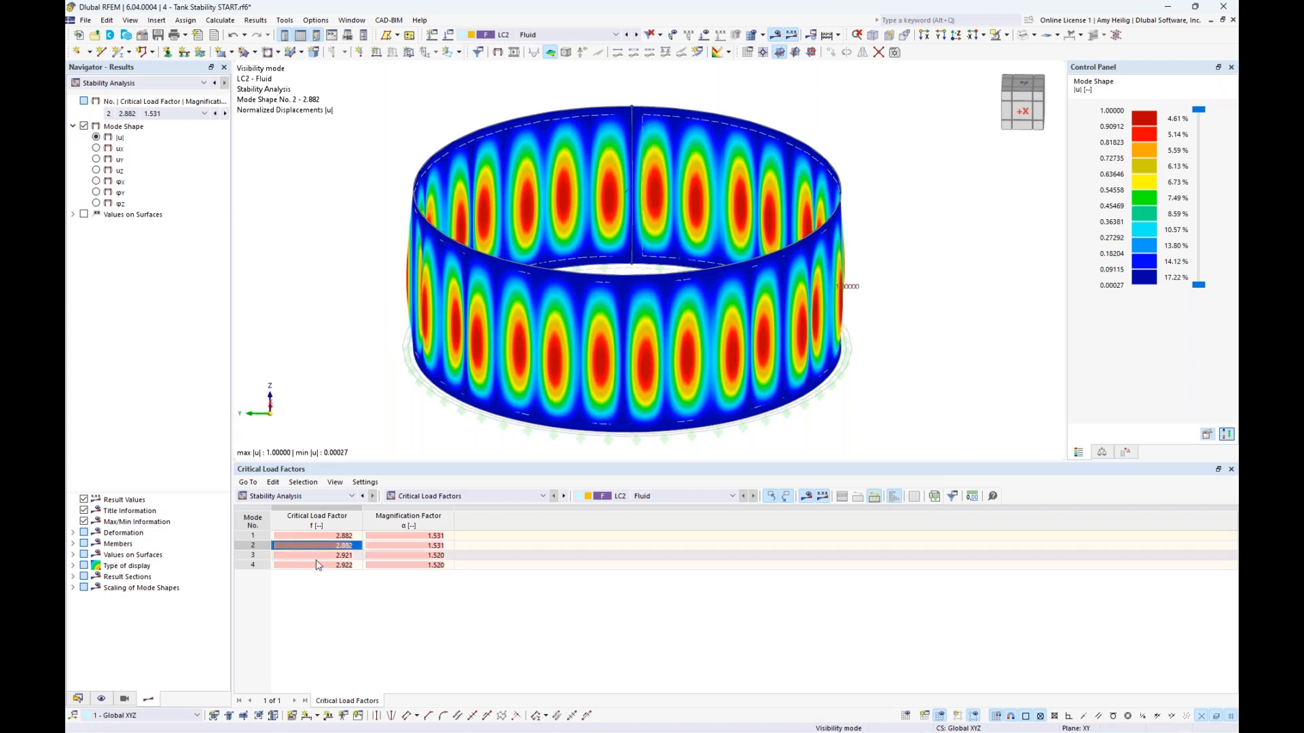
pyautogui.click(317, 555)
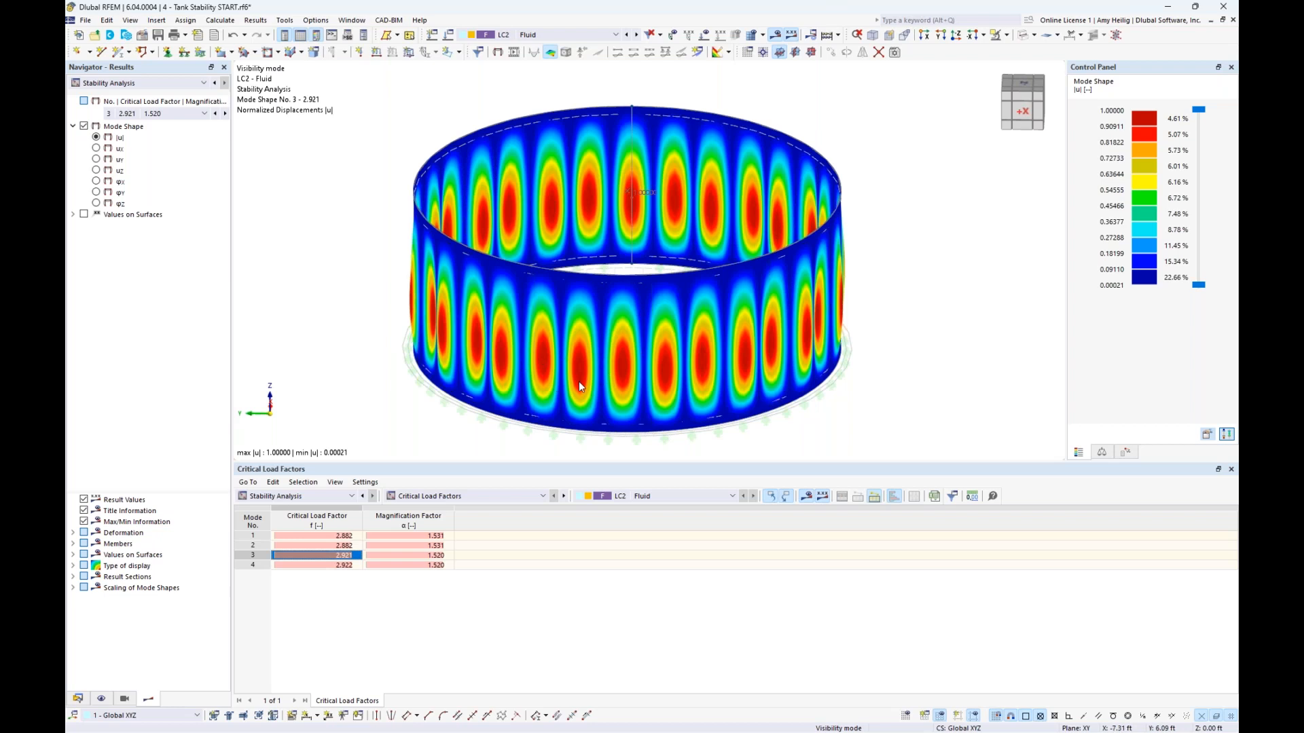
pyautogui.click(309, 566)
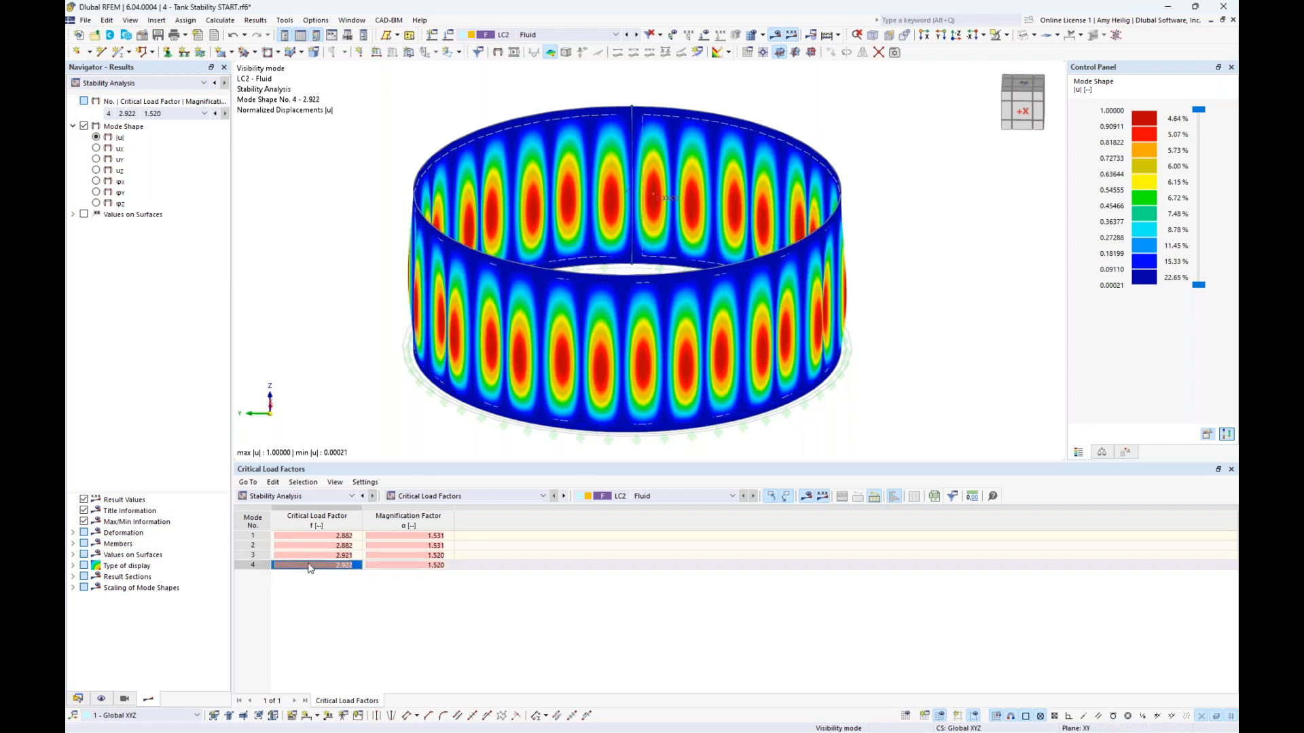
pyautogui.click(311, 537)
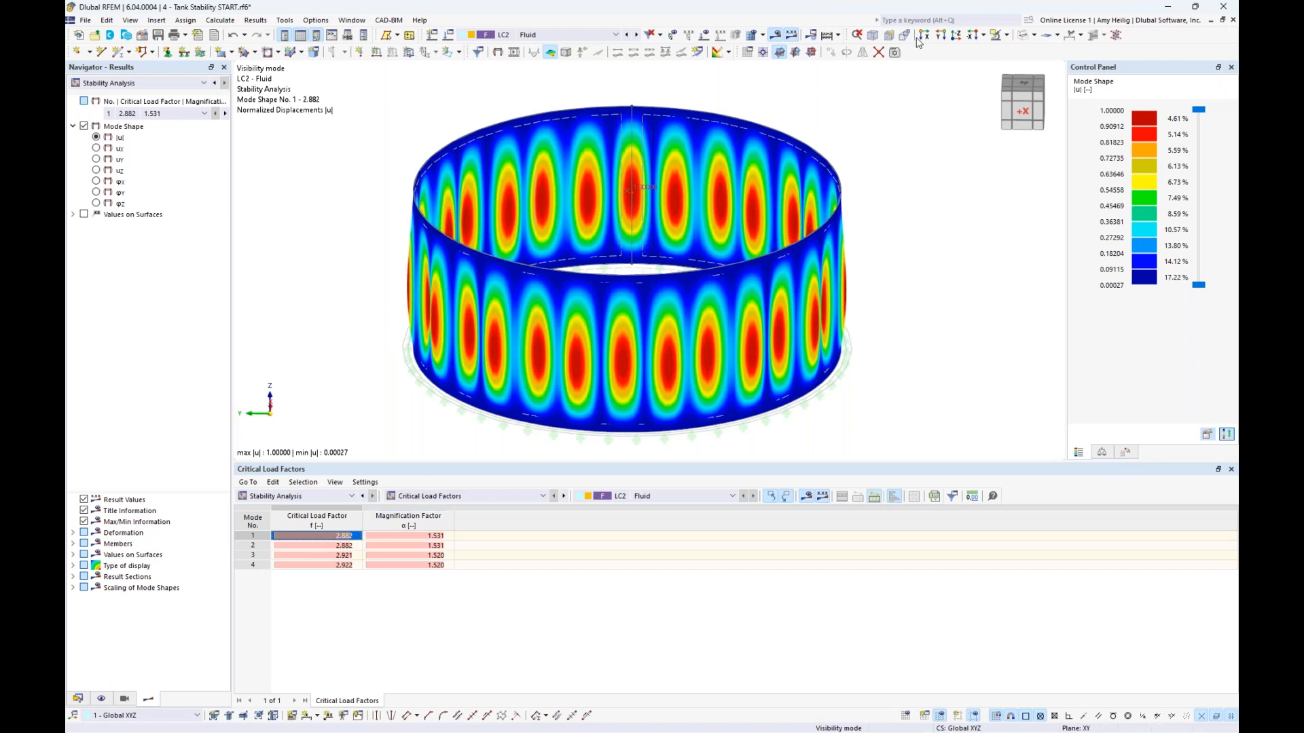
# Turn off the results, restore the transparent solid display, and show the entire tank in an isometric view
pyautogui.click(777, 36)
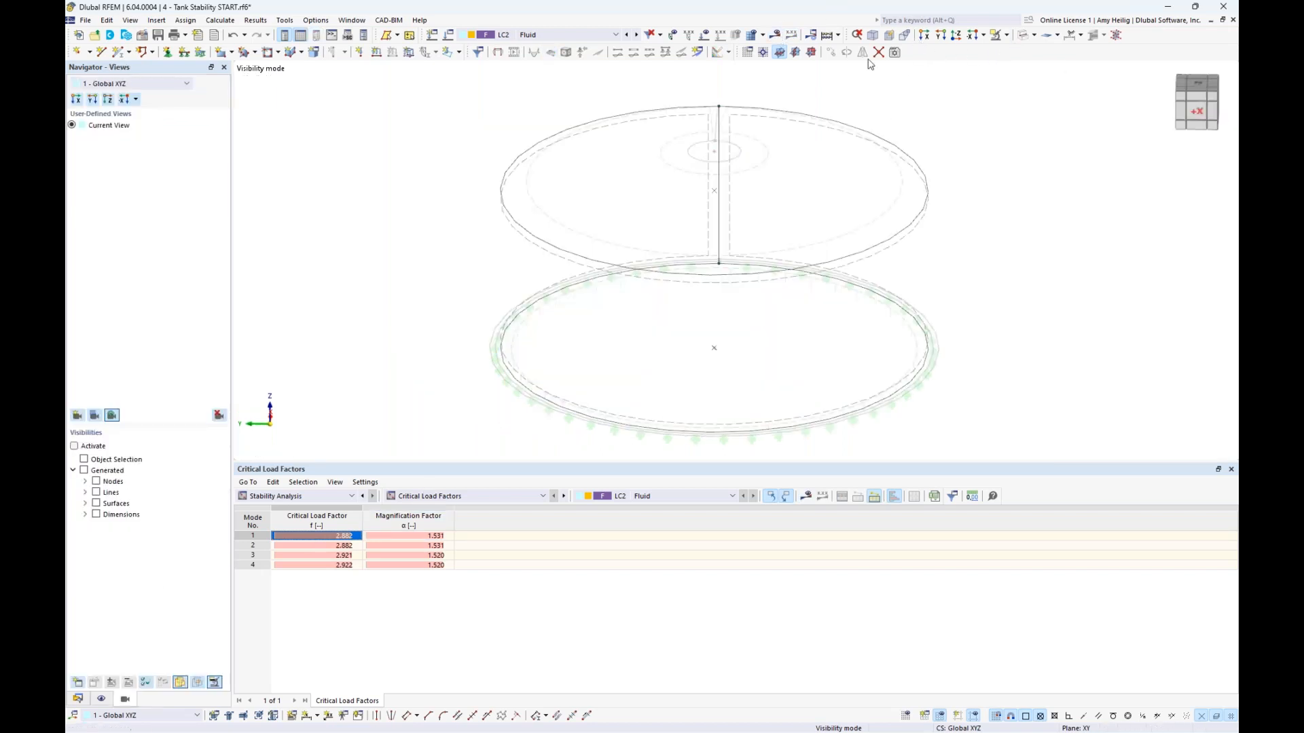
pyautogui.click(1035, 37)
pyautogui.click(1064, 78)
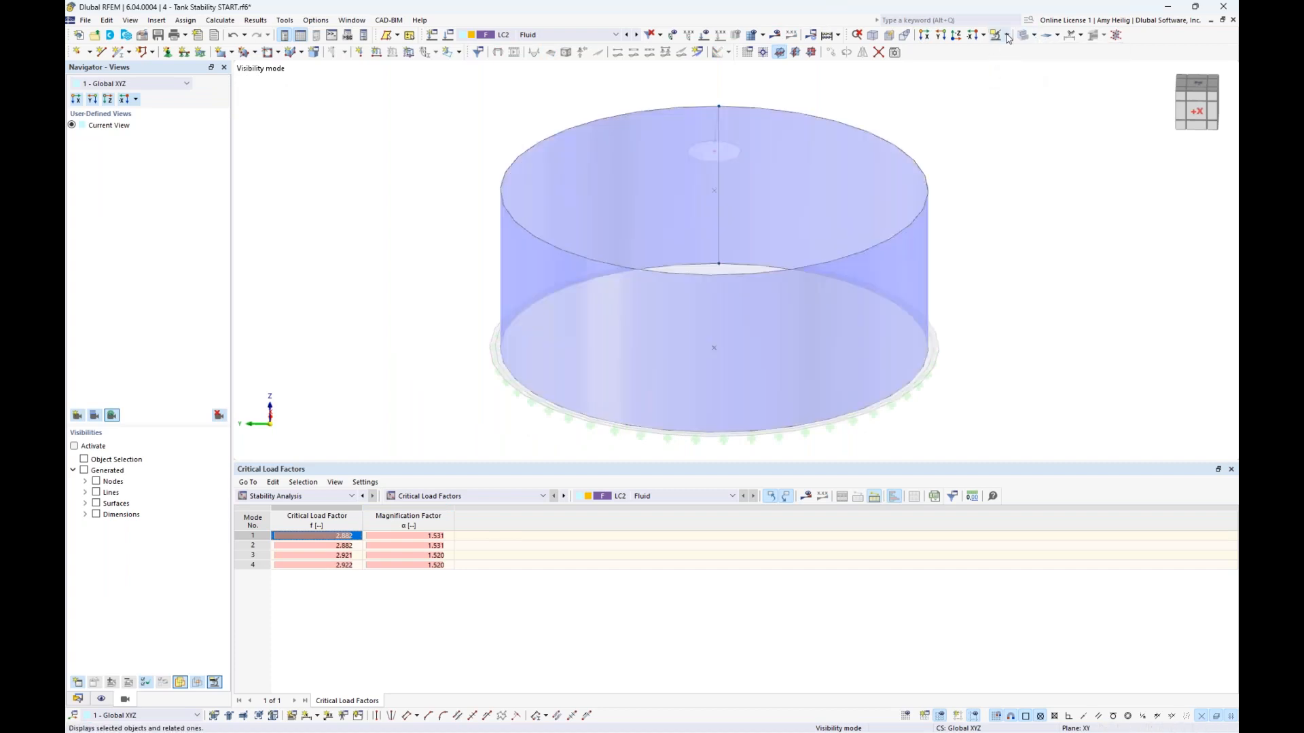
pyautogui.click(1006, 35)
pyautogui.click(1025, 141)
pyautogui.moveTo(988, 235); pyautogui.dragTo(927, 211, button='middle')
pyautogui.click(872, 36)
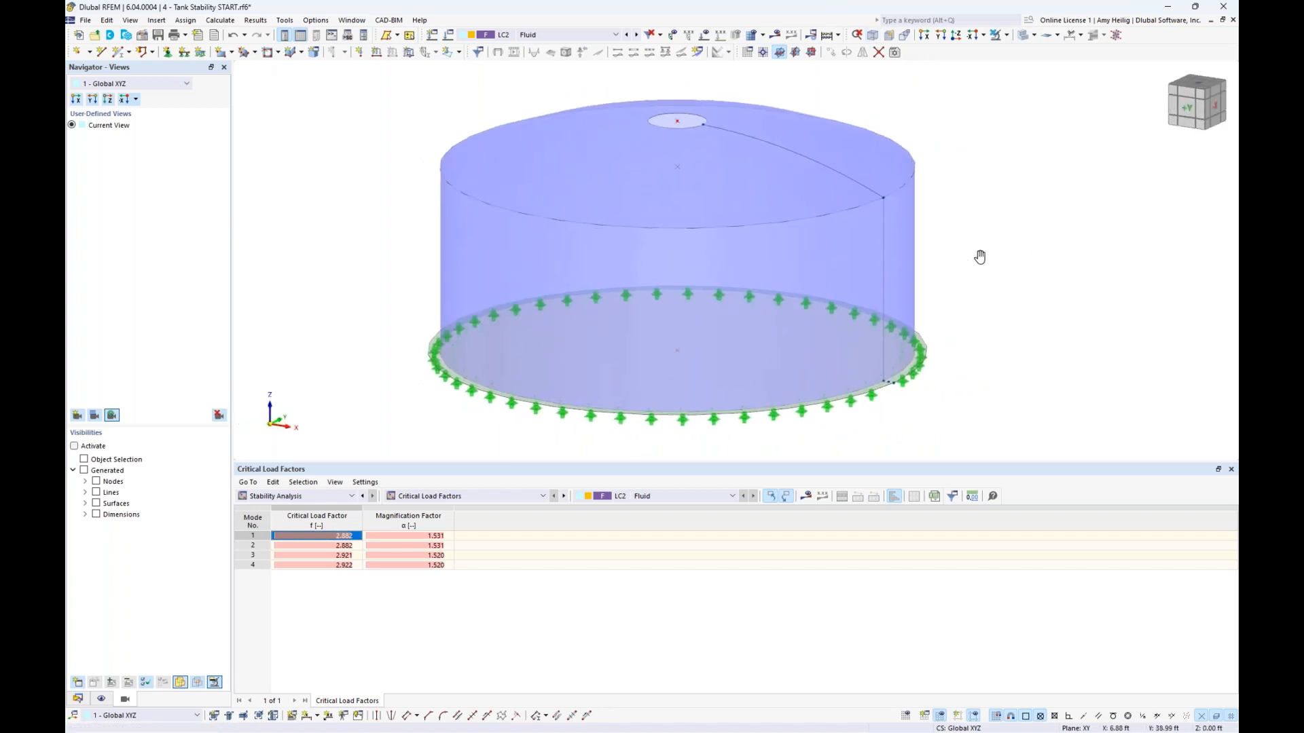
pyautogui.moveTo(981, 256); pyautogui.dragTo(958, 278, button='middle')
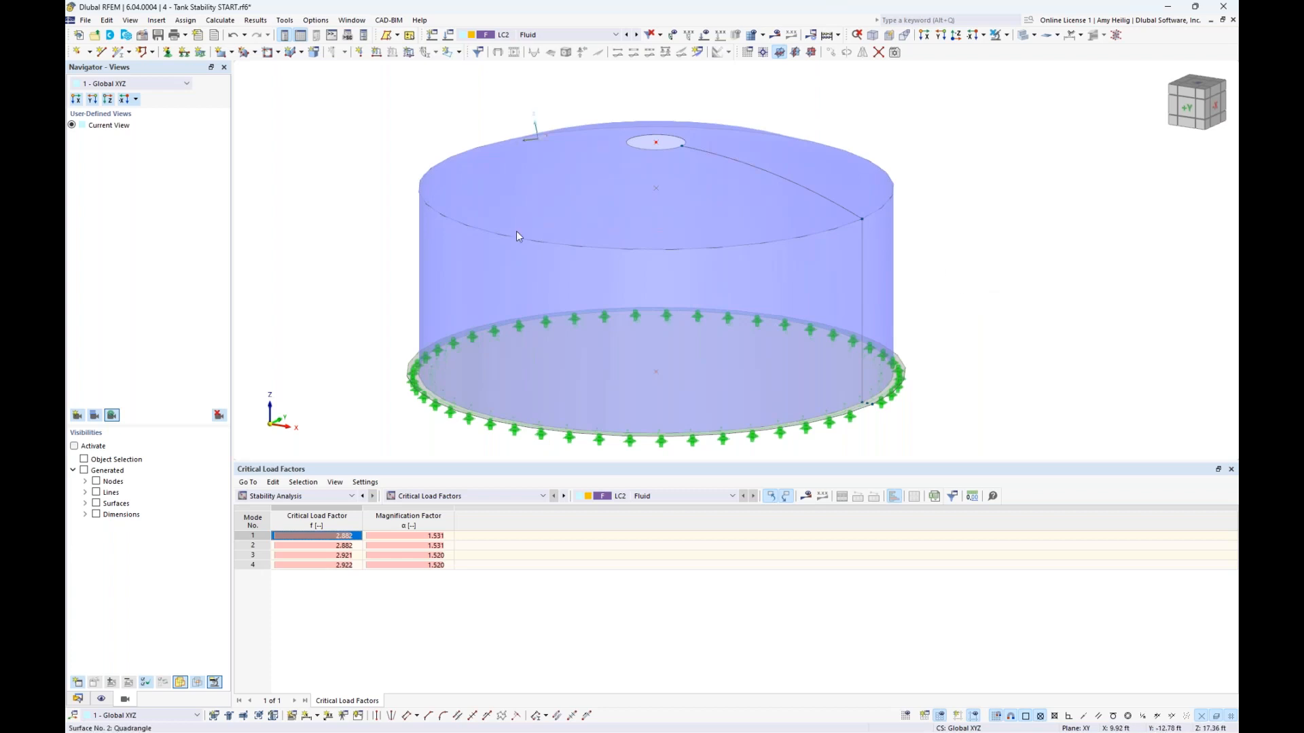
# Create a new imperfection case and set its imperfection type to Buckling Mode
pyautogui.click(78, 700)
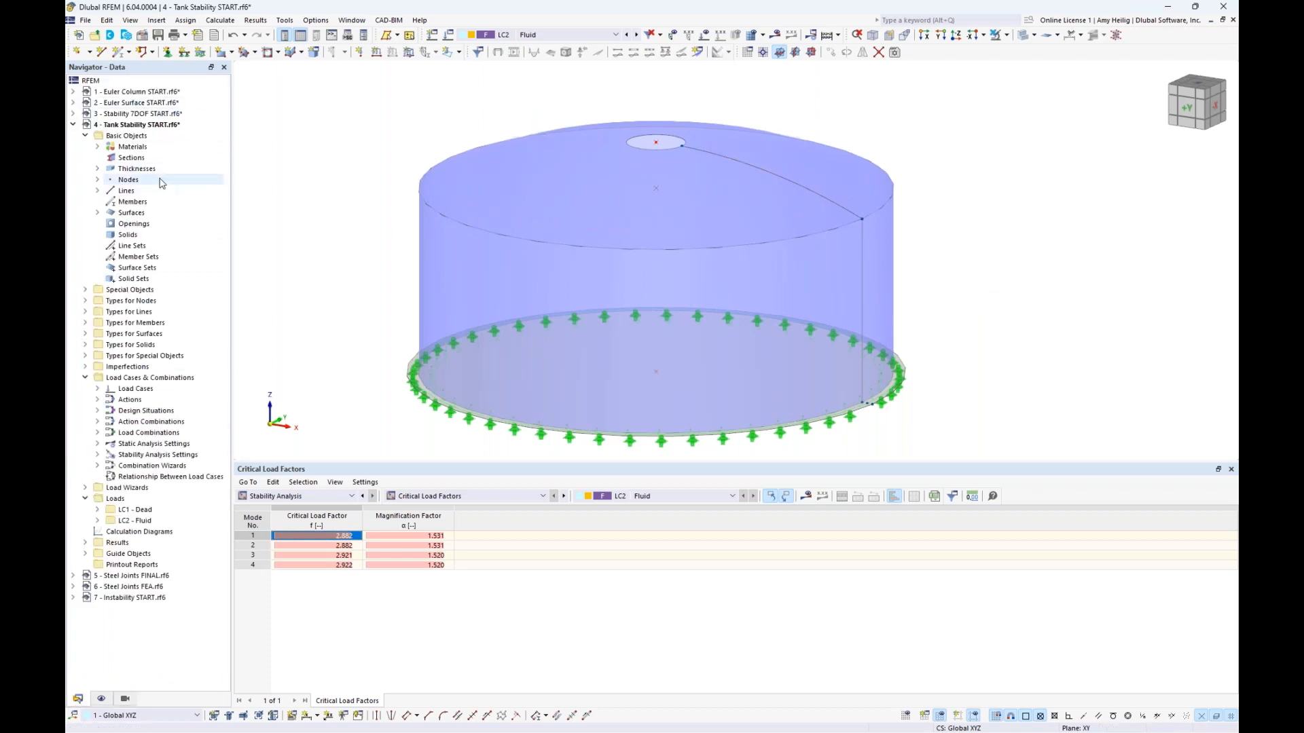
pyautogui.click(85, 367)
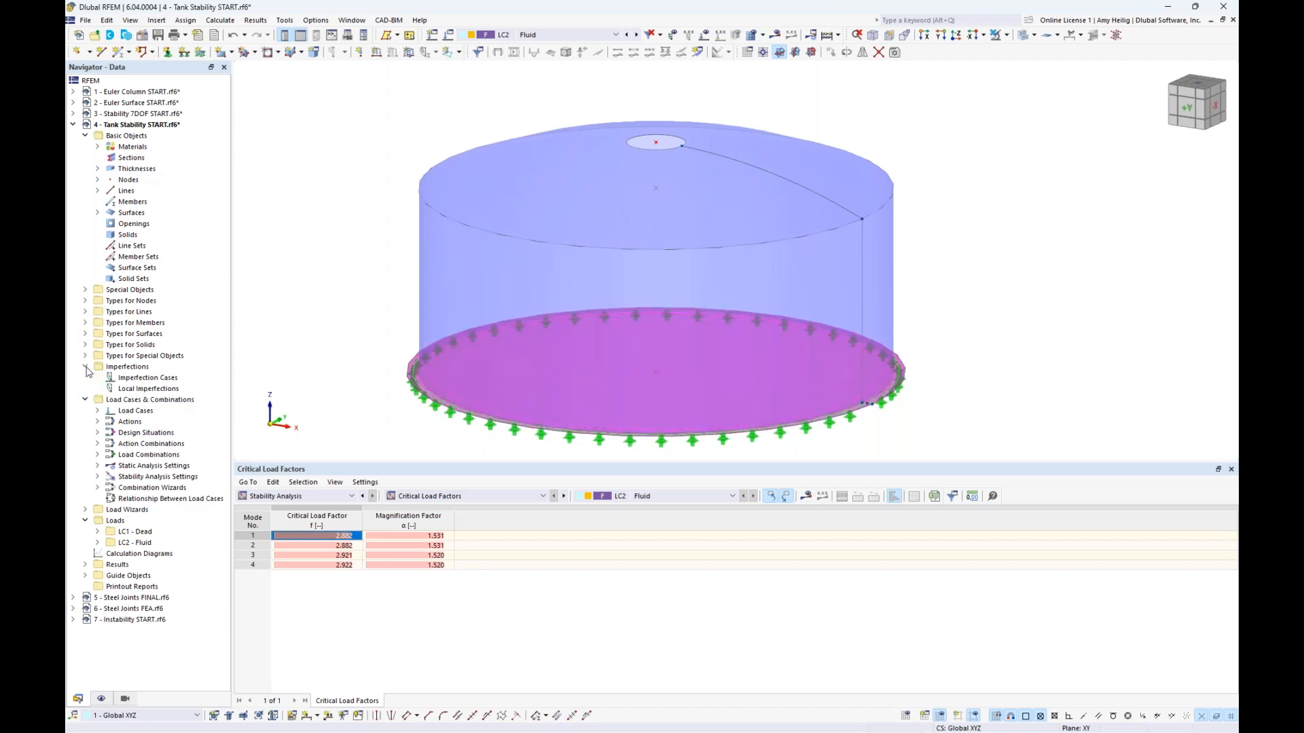
pyautogui.doubleClick(168, 382)
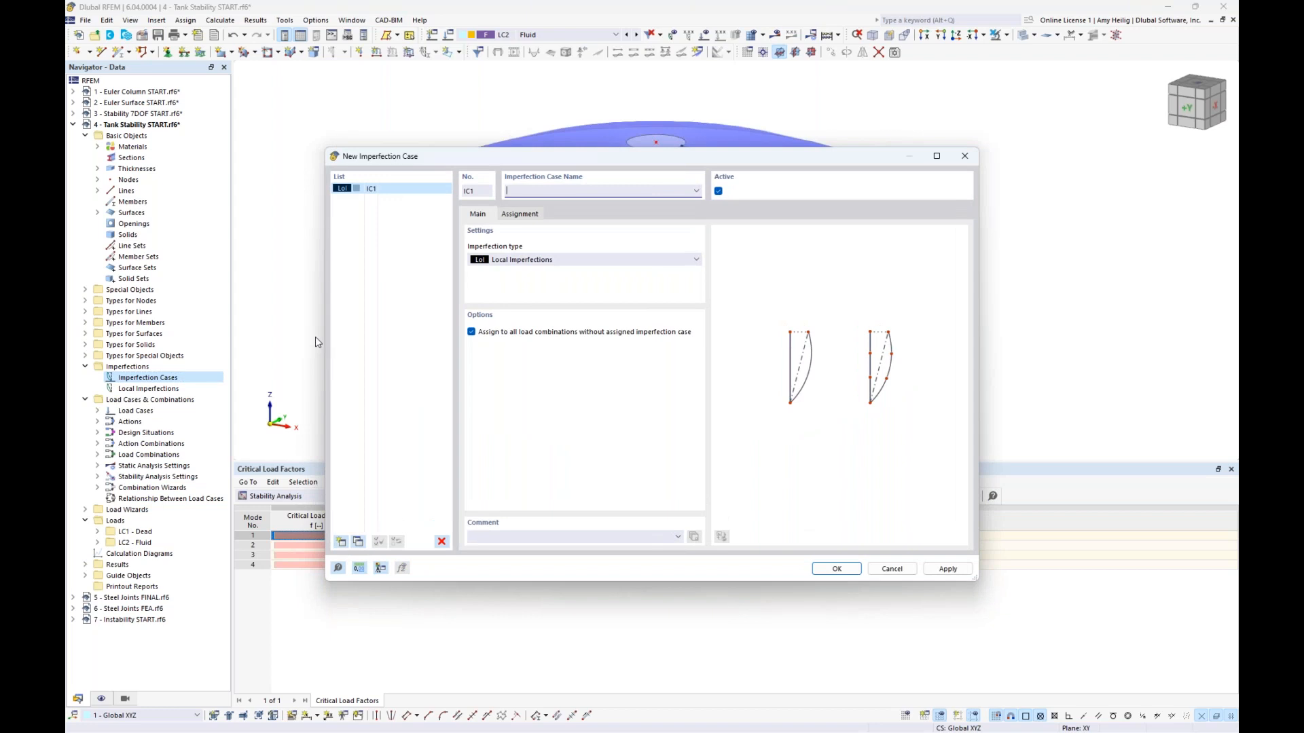
pyautogui.click(534, 263)
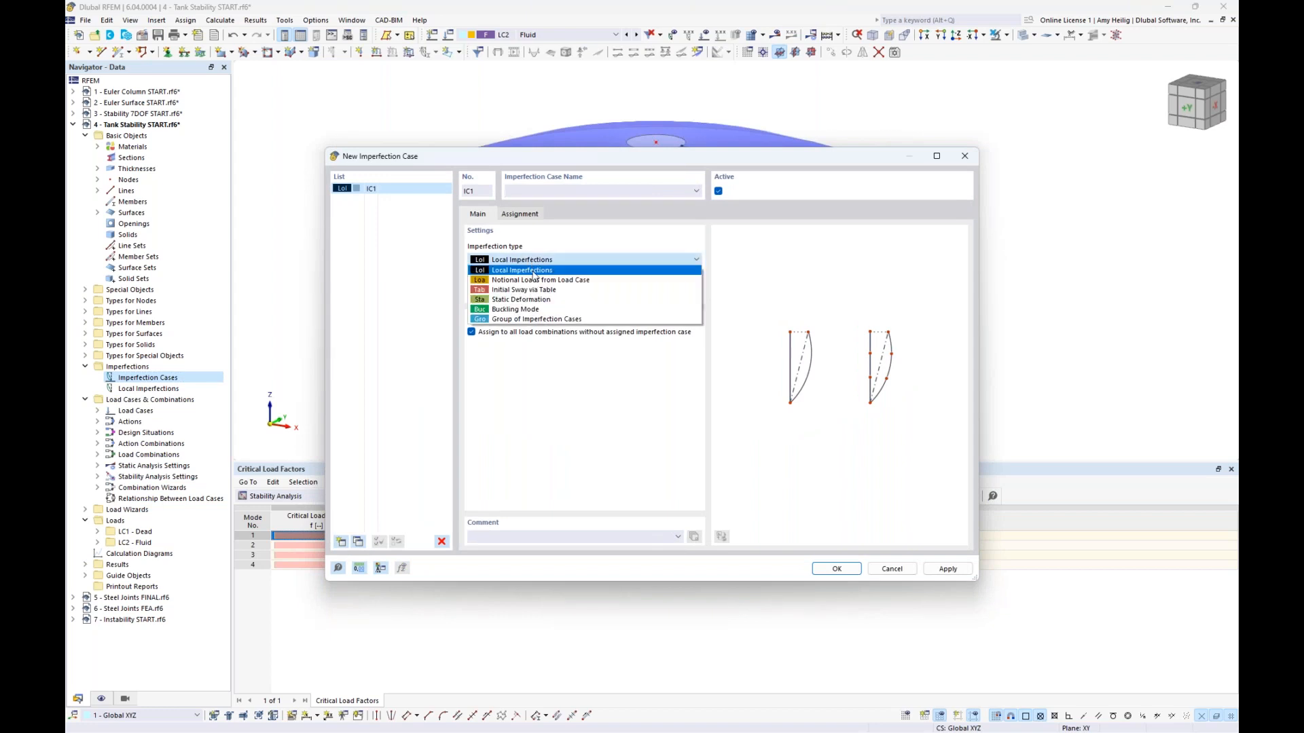
pyautogui.click(527, 310)
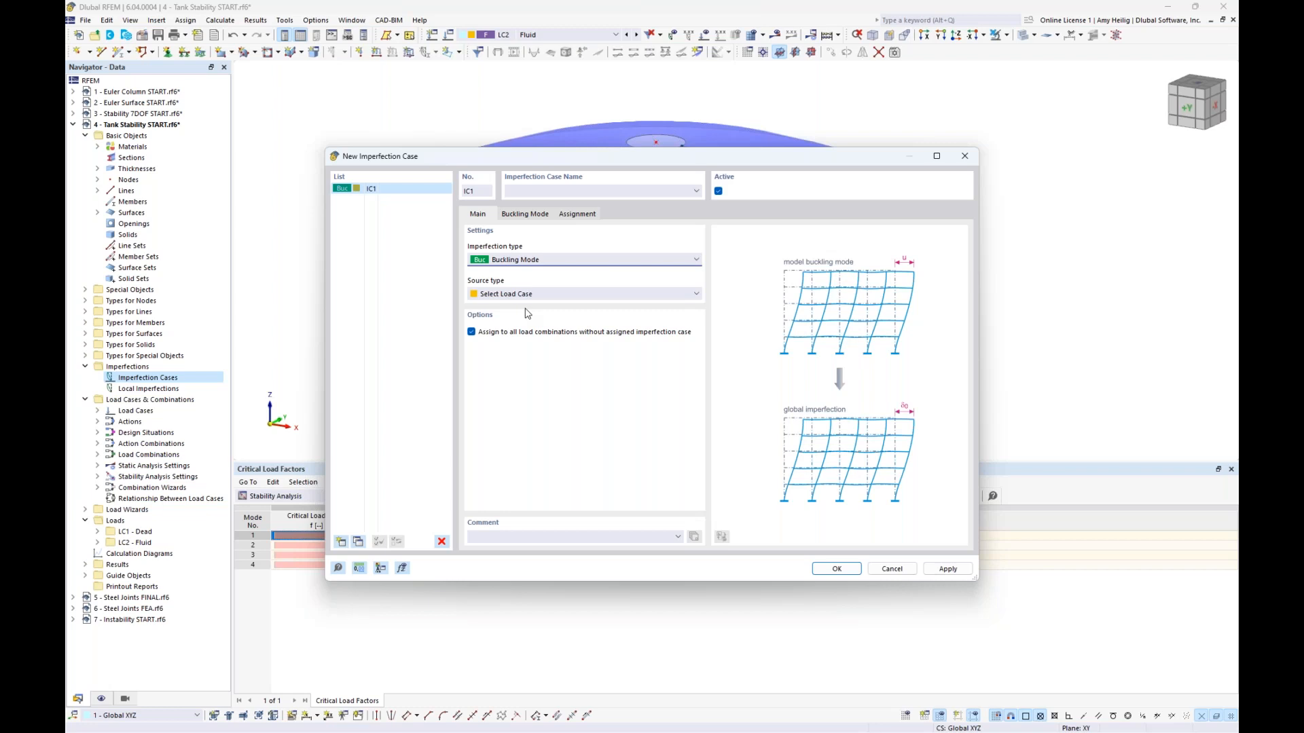
# Base the imperfection case on buckling mode 1 of LC2 Fluid, set the scaling direction to Spatial, and reduce the imperfection magnitude
pyautogui.click(536, 216)
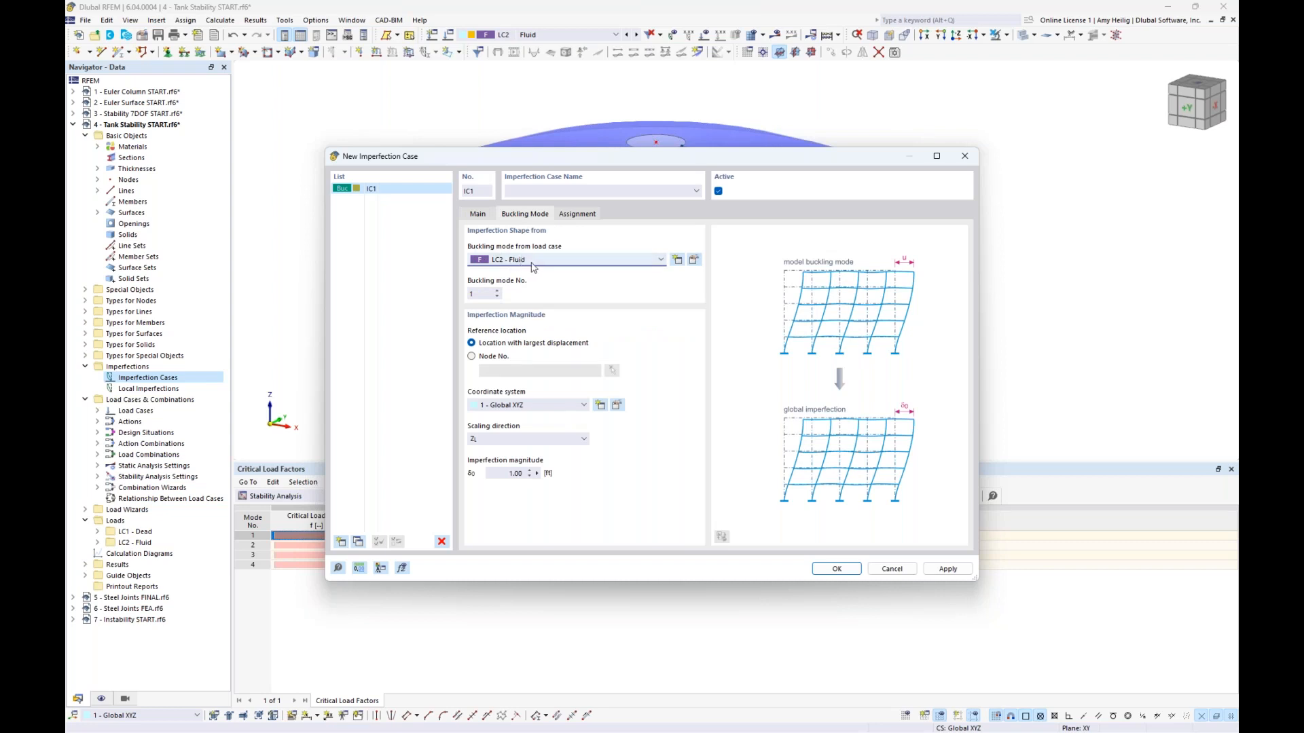
pyautogui.click(481, 293)
pyautogui.moveTo(547, 158); pyautogui.dragTo(560, 272)
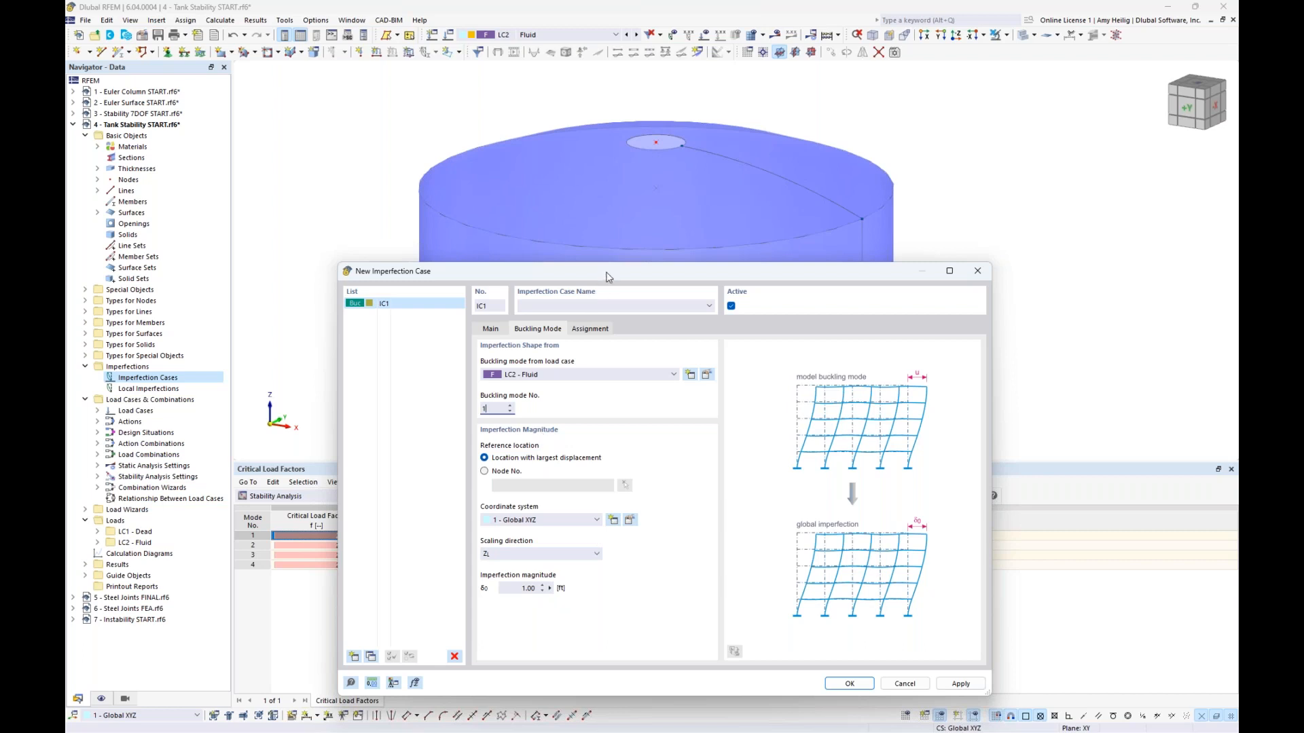
pyautogui.moveTo(607, 277); pyautogui.dragTo(627, 163)
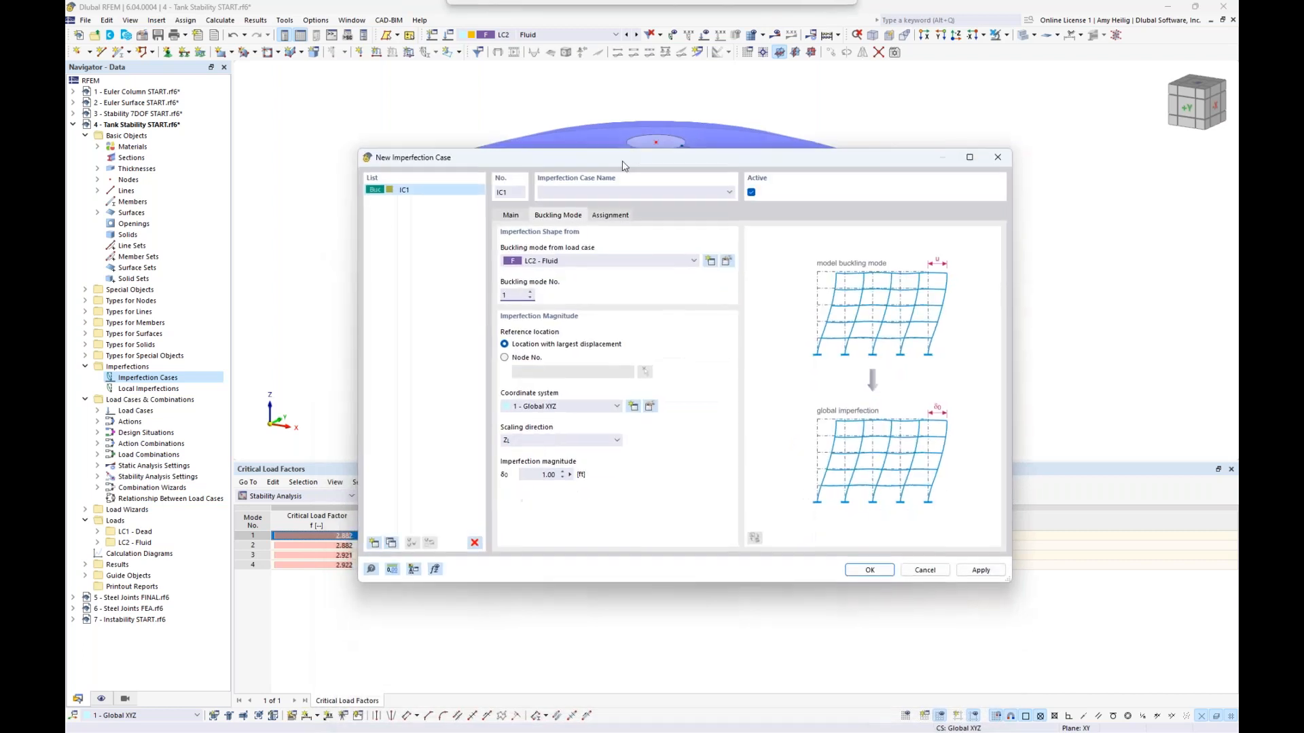
pyautogui.click(544, 442)
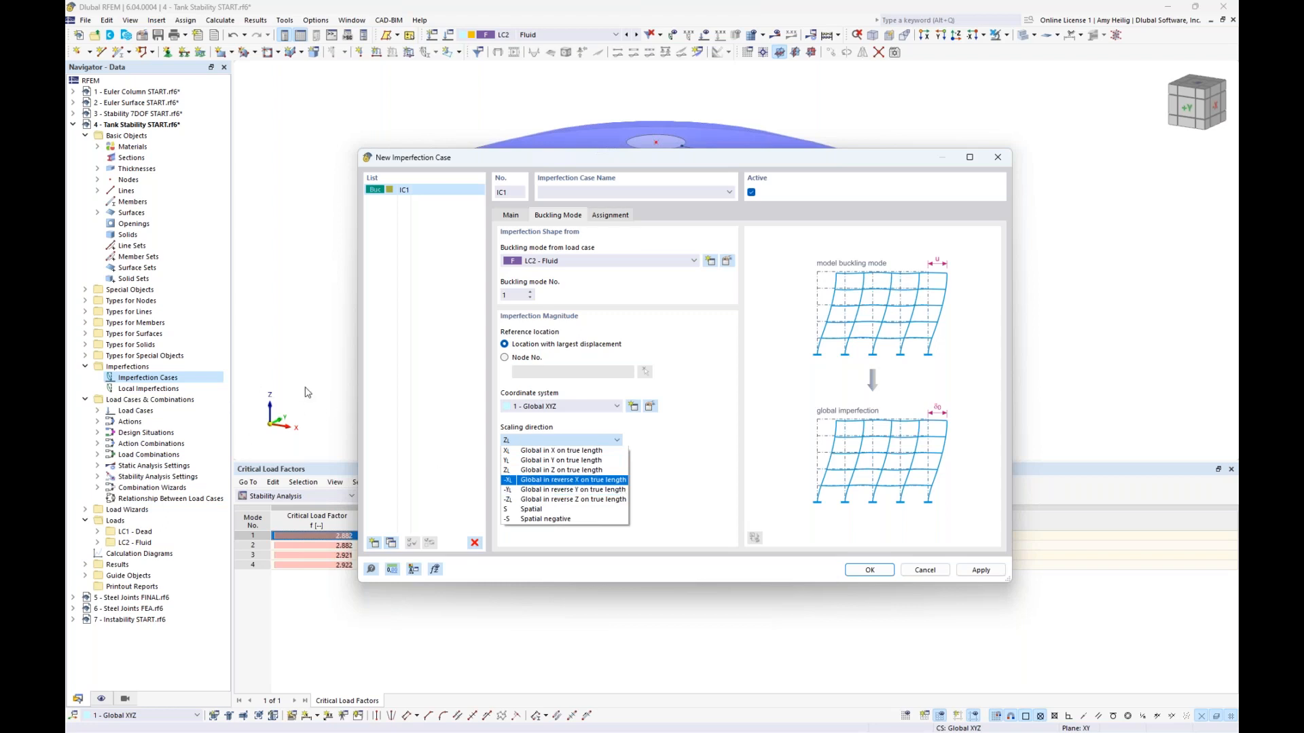
pyautogui.click(562, 510)
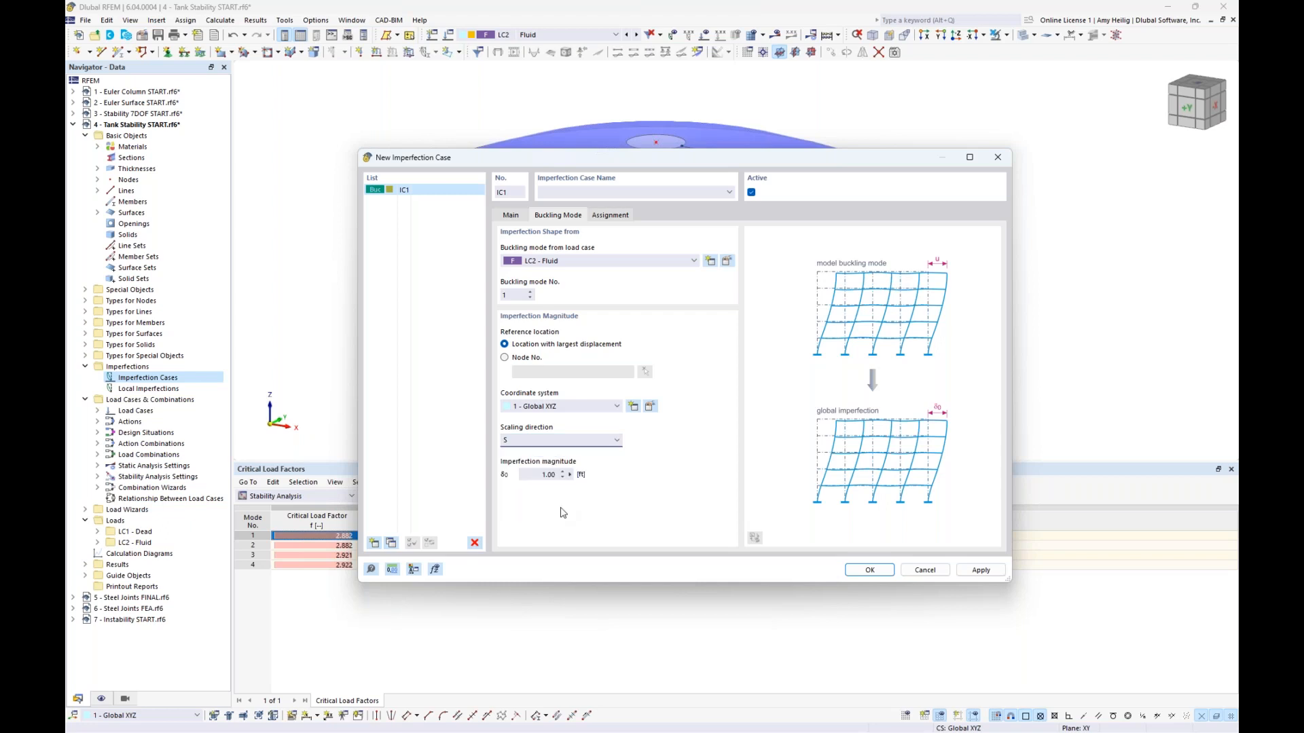
pyautogui.press('Tab')
pyautogui.write('0.')
pyautogui.click(868, 571)
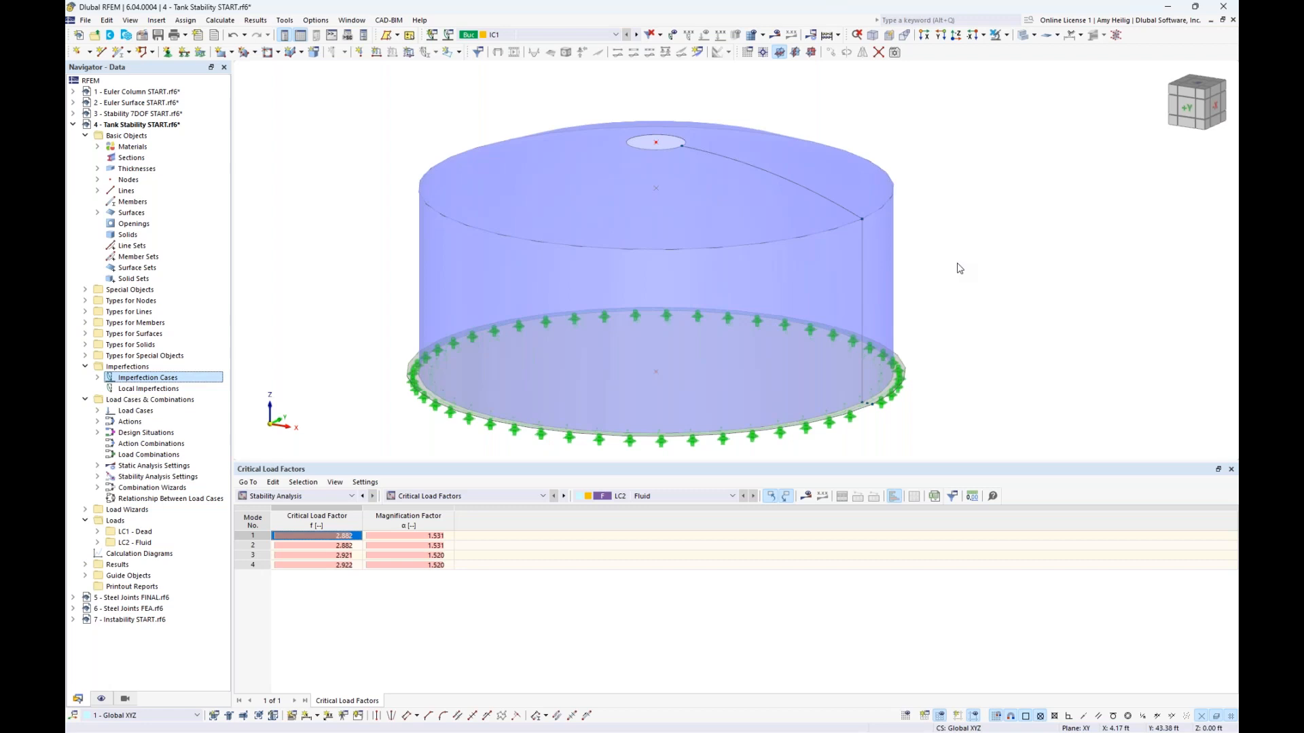
# Check the imperfection case setting in the combination wizard assigned to design situation DS1 Section 2.3 (LRFD)
pyautogui.click(98, 378)
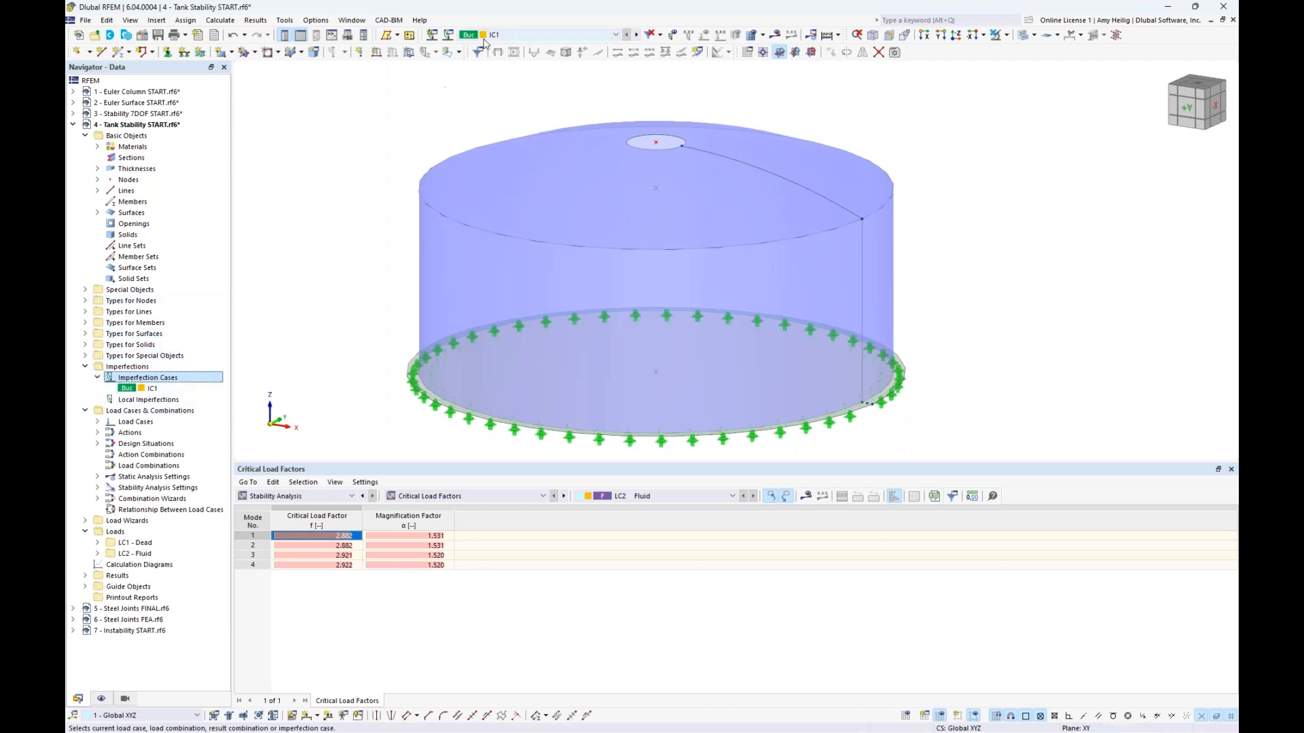
pyautogui.click(483, 35)
pyautogui.click(535, 99)
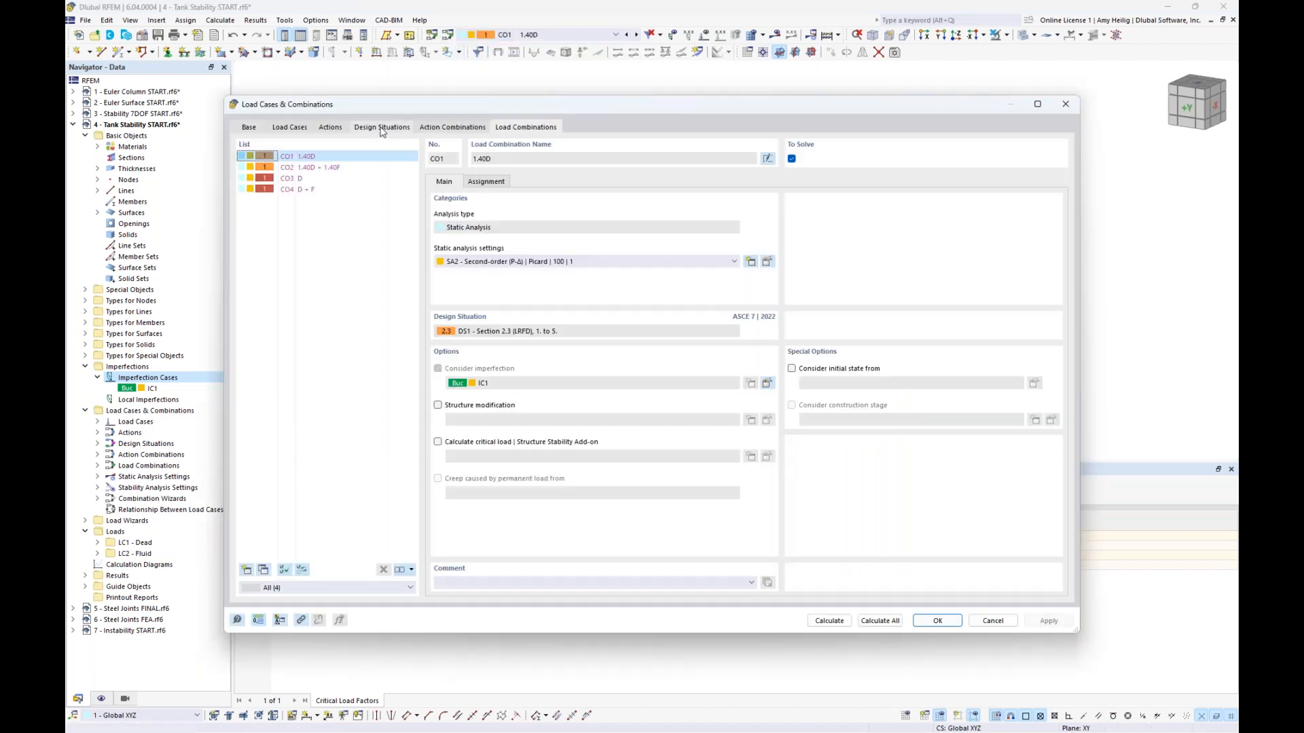
pyautogui.click(382, 127)
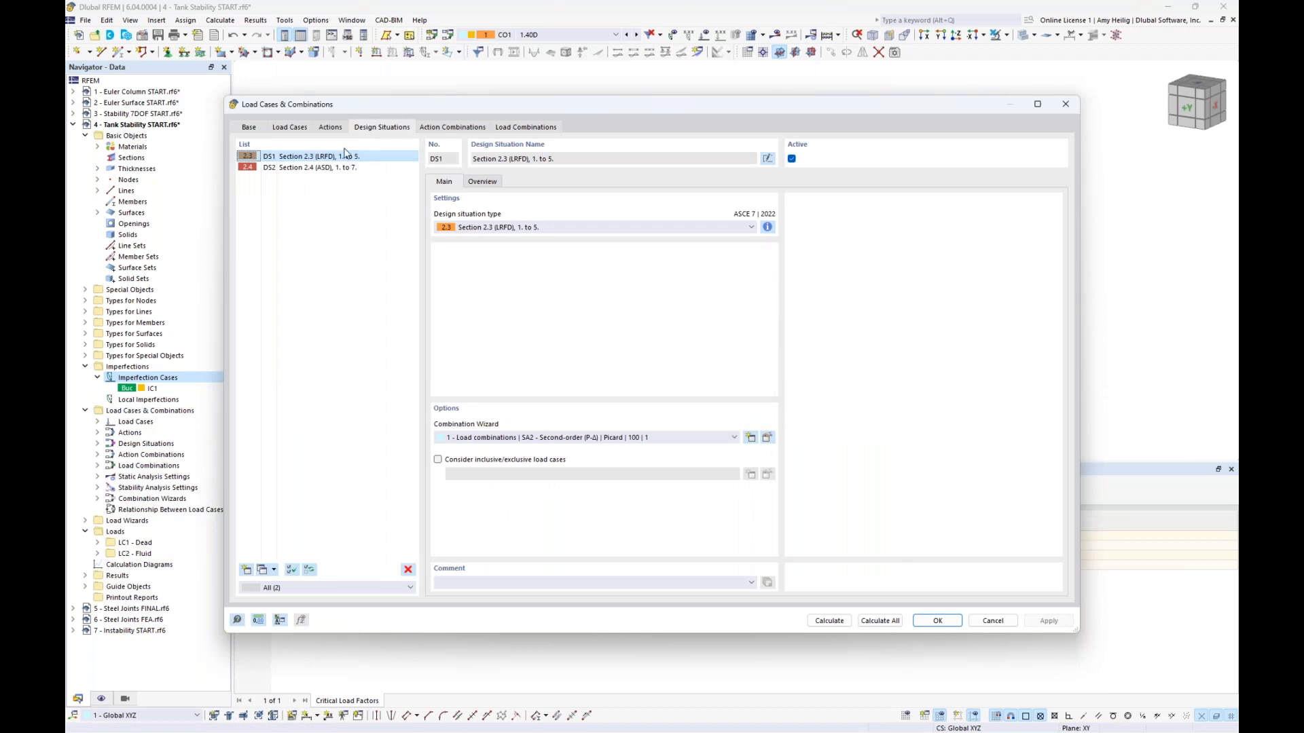
pyautogui.click(767, 439)
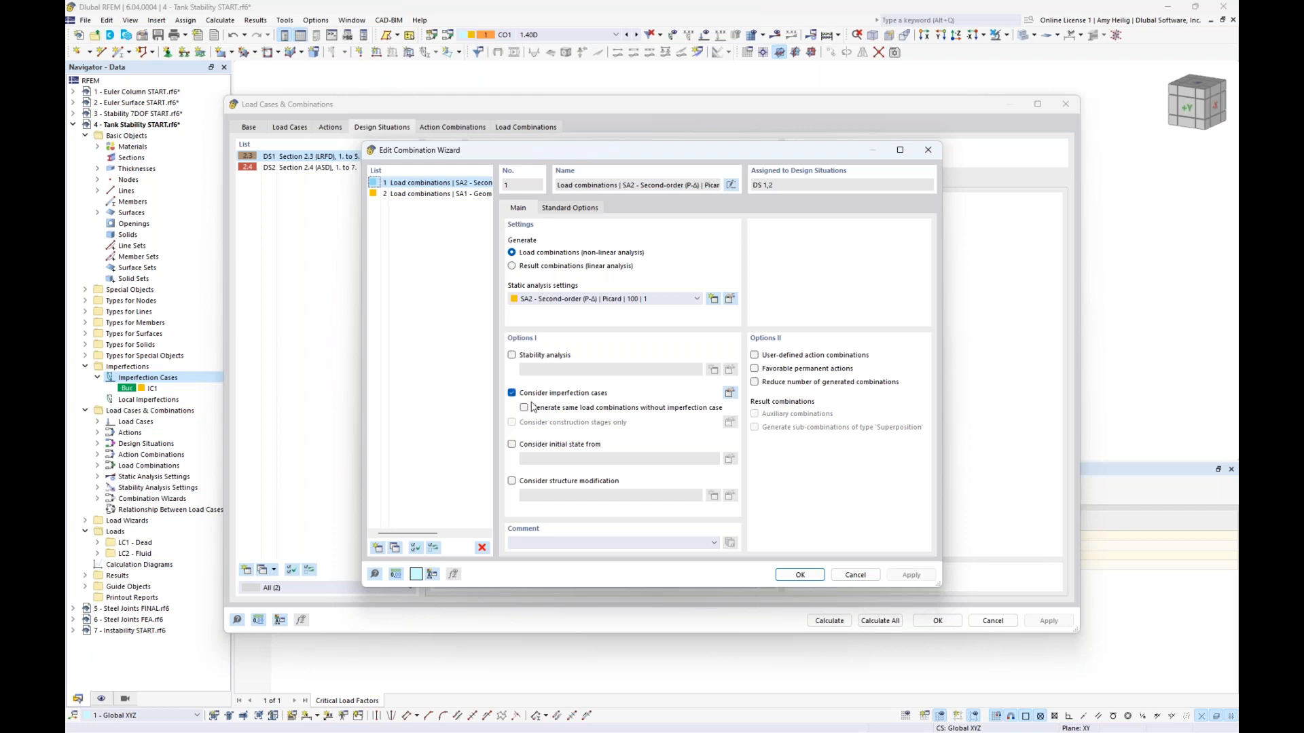
pyautogui.click(794, 575)
# Review the imperfection assigned to load combinations CO1 and CO2, and calculate all load cases and combinations
pyautogui.click(526, 127)
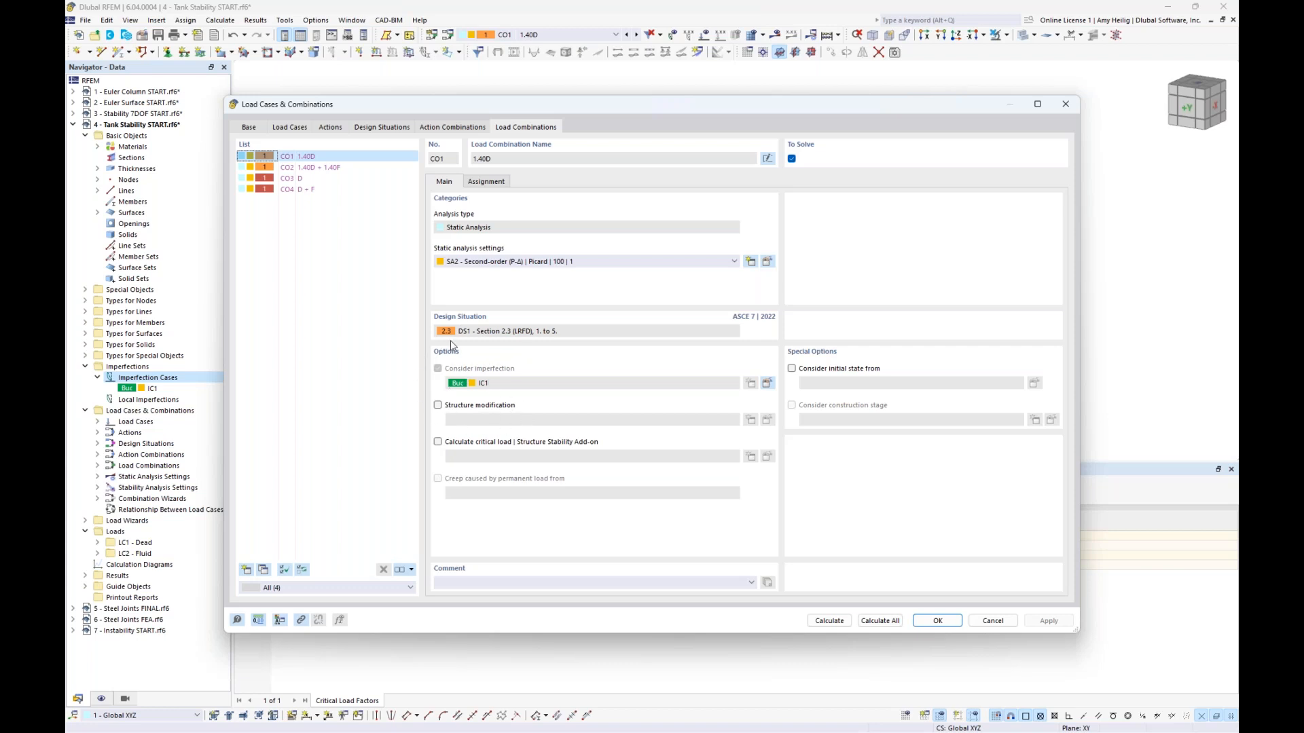
pyautogui.click(351, 170)
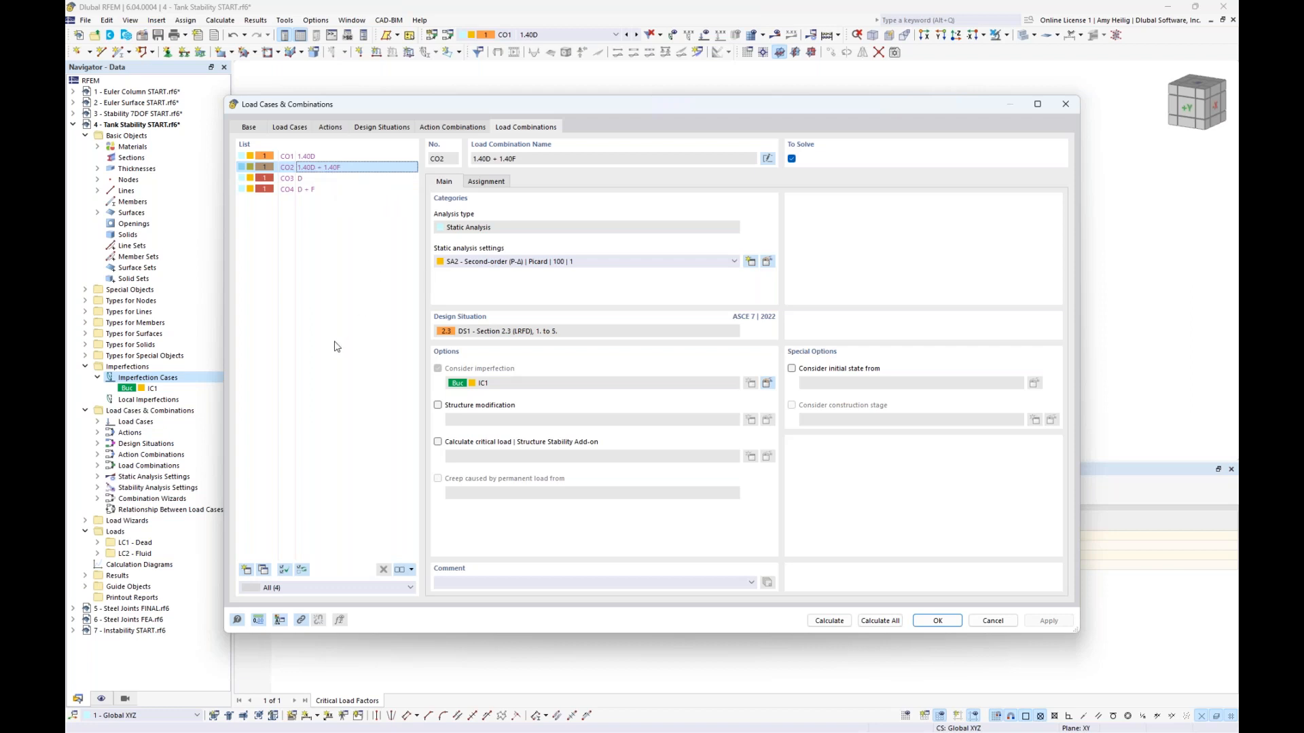
pyautogui.click(868, 621)
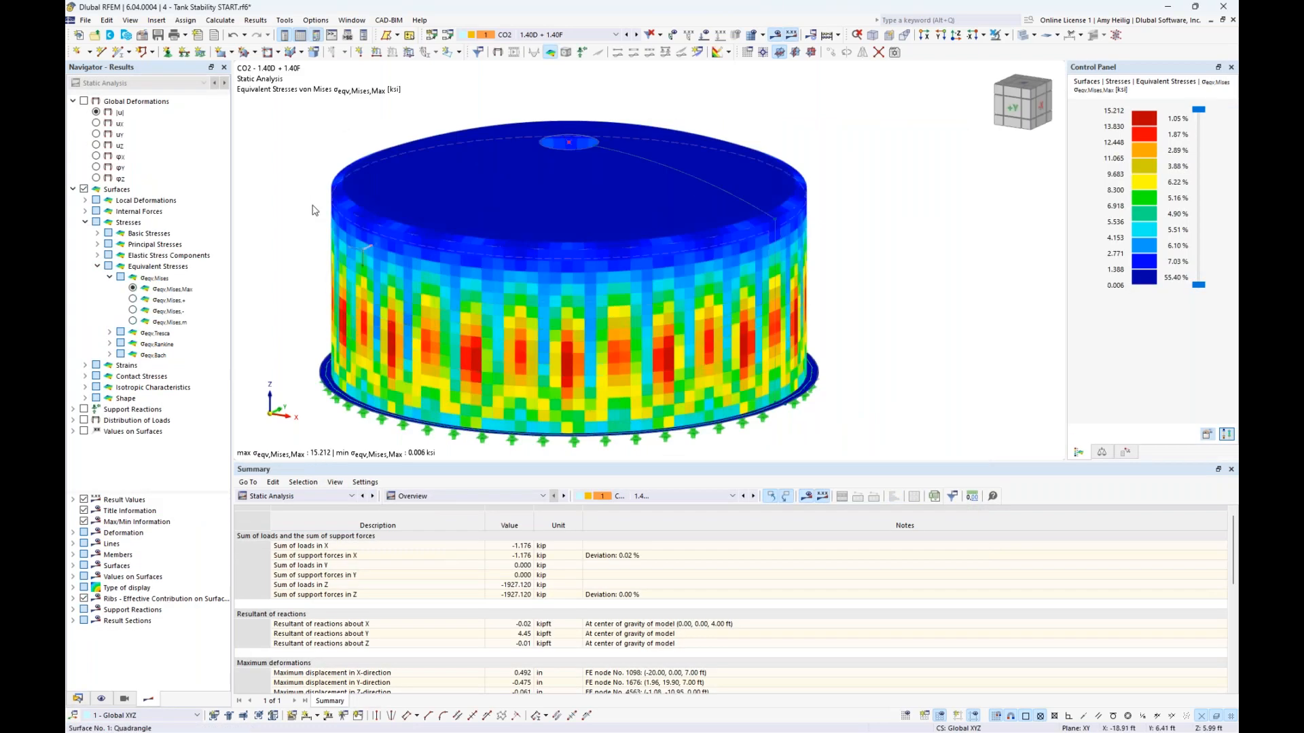
# Show the global deformations |u| of the tank for CO2 and examine the displacement pattern on the cylindrical wall
pyautogui.click(84, 101)
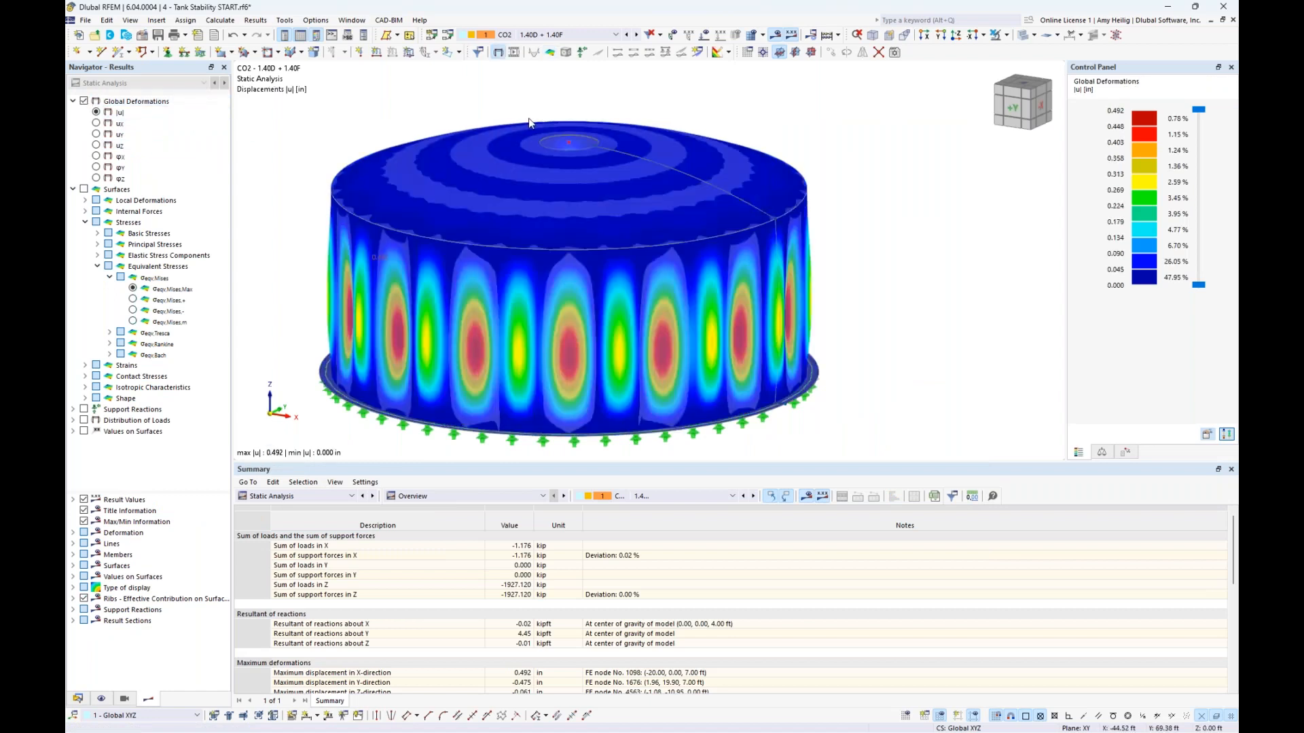
pyautogui.click(1021, 35)
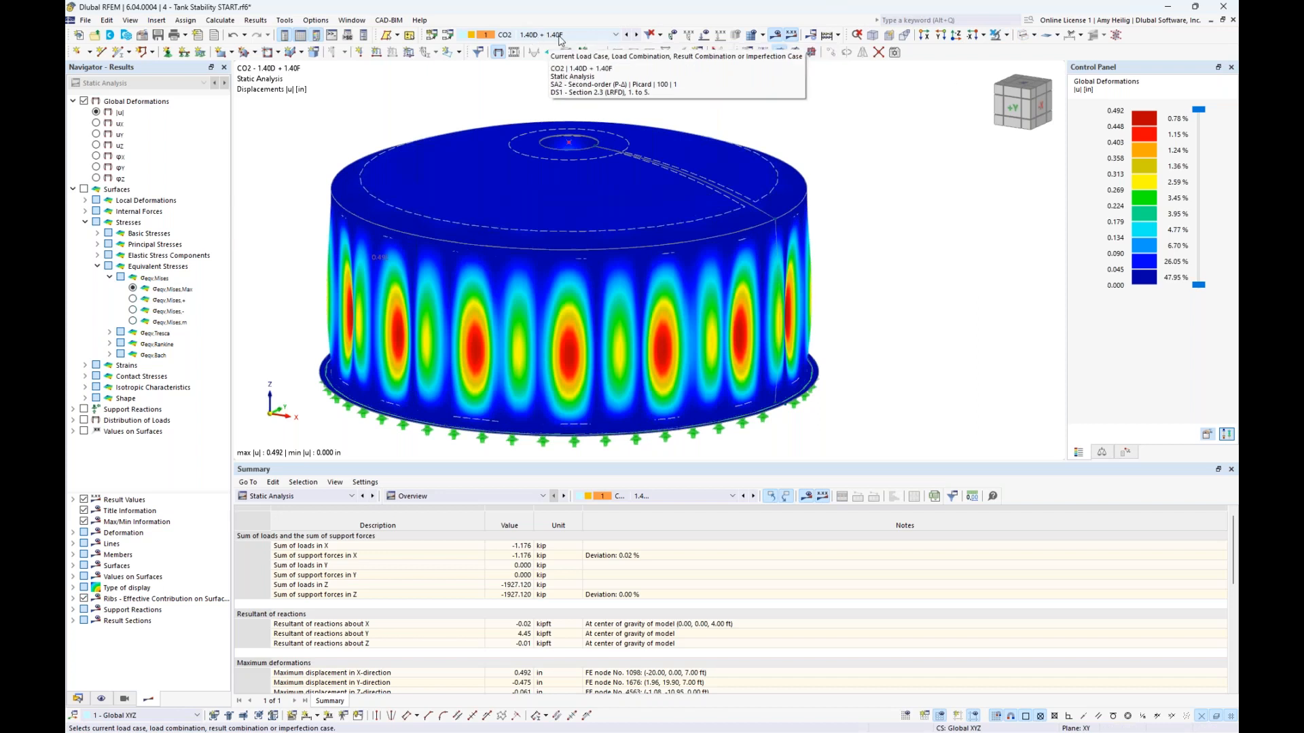
pyautogui.moveTo(841, 275); pyautogui.dragTo(897, 250, button='middle')
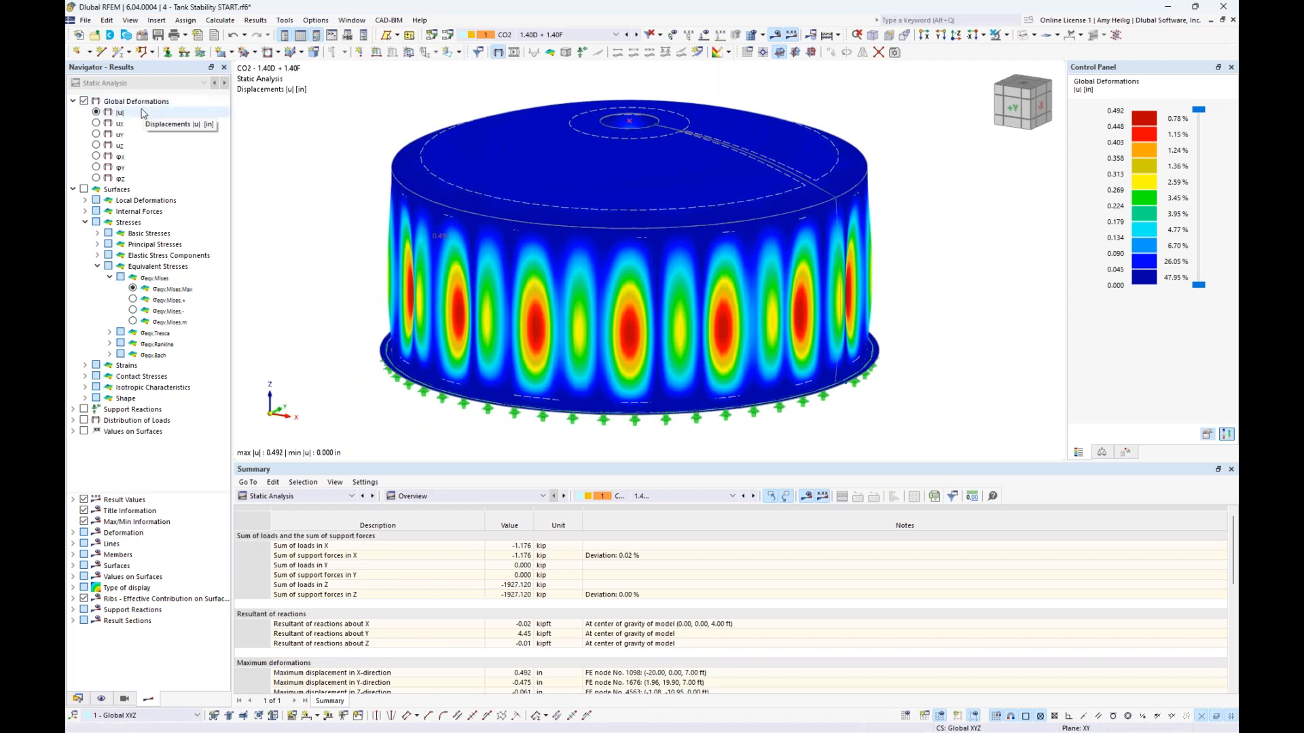
pyautogui.keyDown('ctrl'); pyautogui.moveTo(946, 344); pyautogui.dragTo(976, 341, button='middle'); pyautogui.keyUp('ctrl')
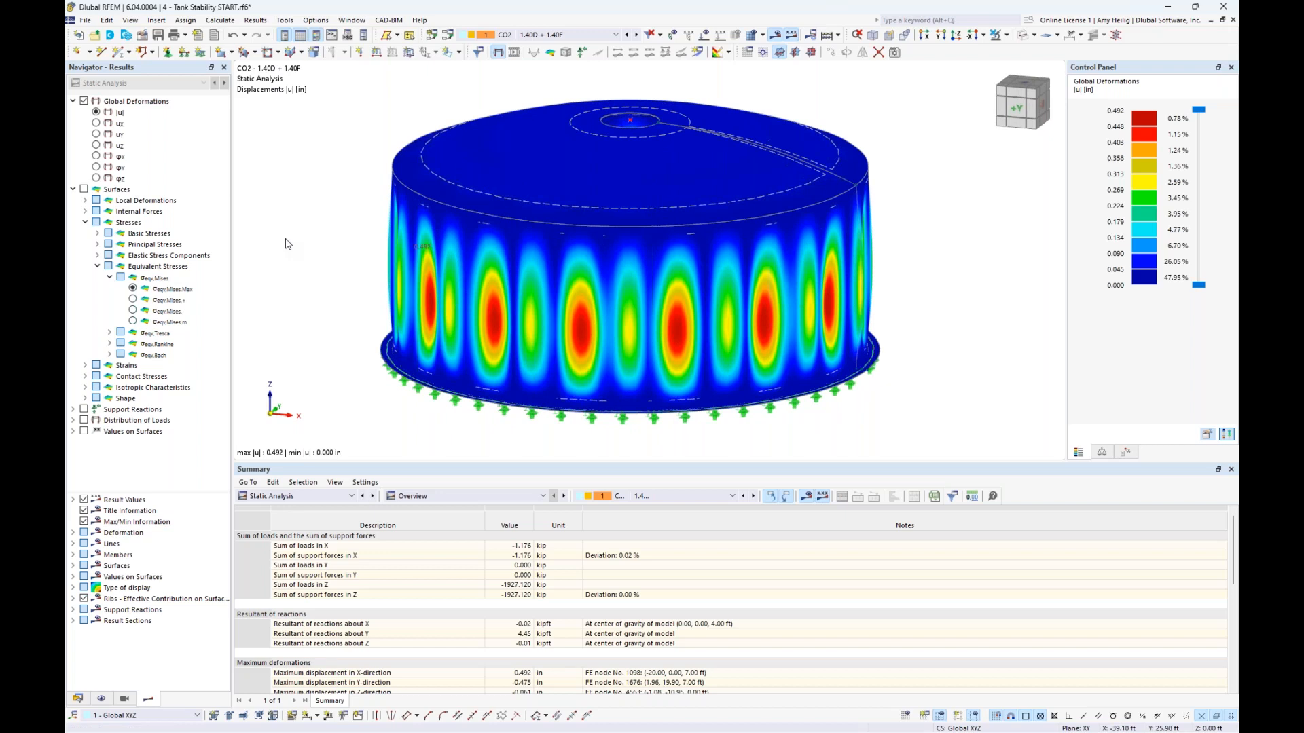
# Display the maximum von Mises equivalent surface stresses for CO2 and inspect them around the tank wall
pyautogui.click(84, 190)
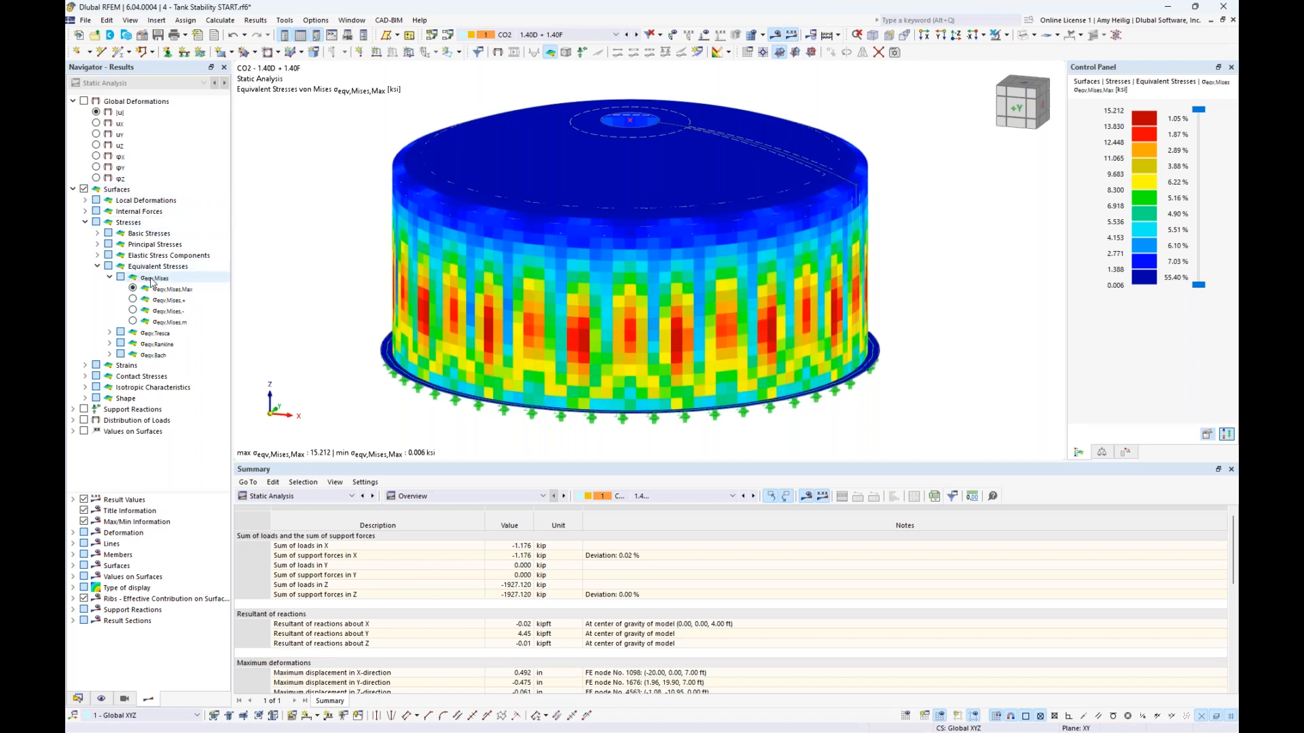
pyautogui.keyDown('ctrl'); pyautogui.moveTo(955, 383); pyautogui.dragTo(629, 340, button='middle'); pyautogui.keyUp('ctrl')
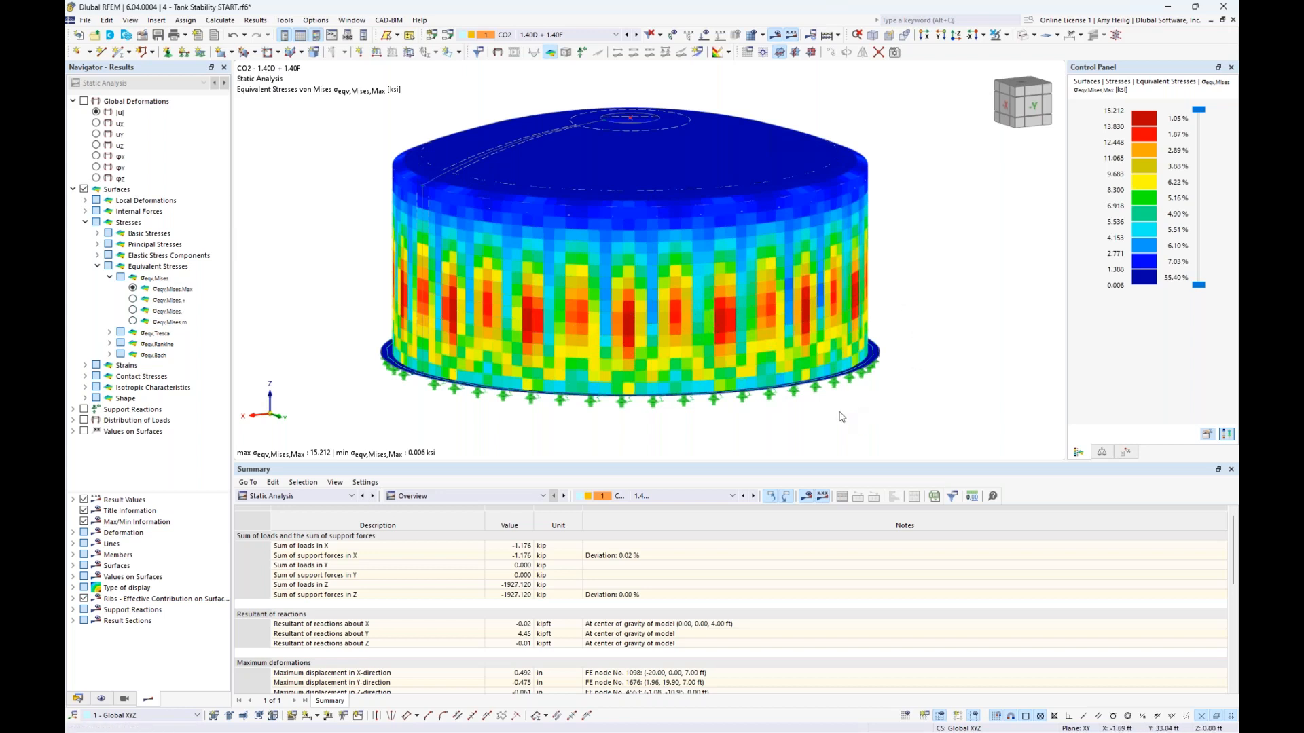
pyautogui.keyDown('ctrl'); pyautogui.moveTo(849, 417); pyautogui.dragTo(889, 423, button='middle'); pyautogui.keyUp('ctrl')
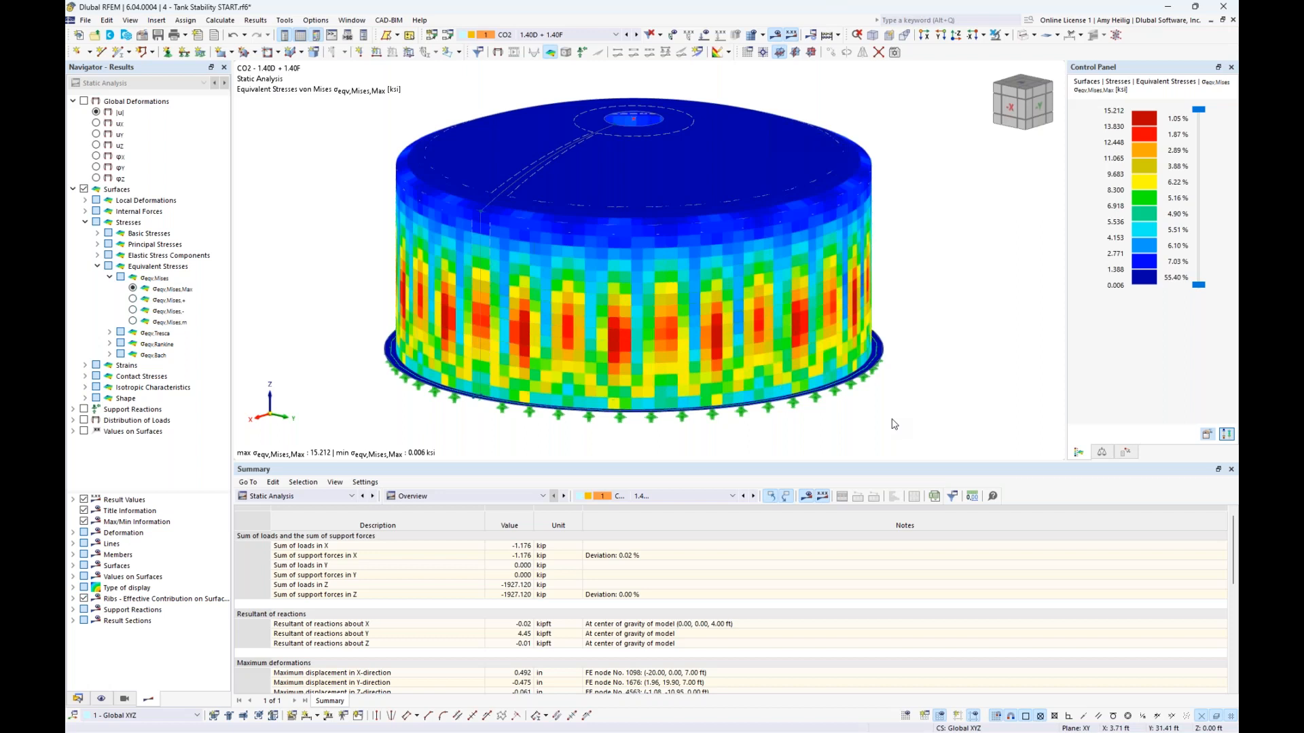
# Switch to the model 5 - Steel Joints FINAL and display its beam and column as opaque solids
pyautogui.click(352, 21)
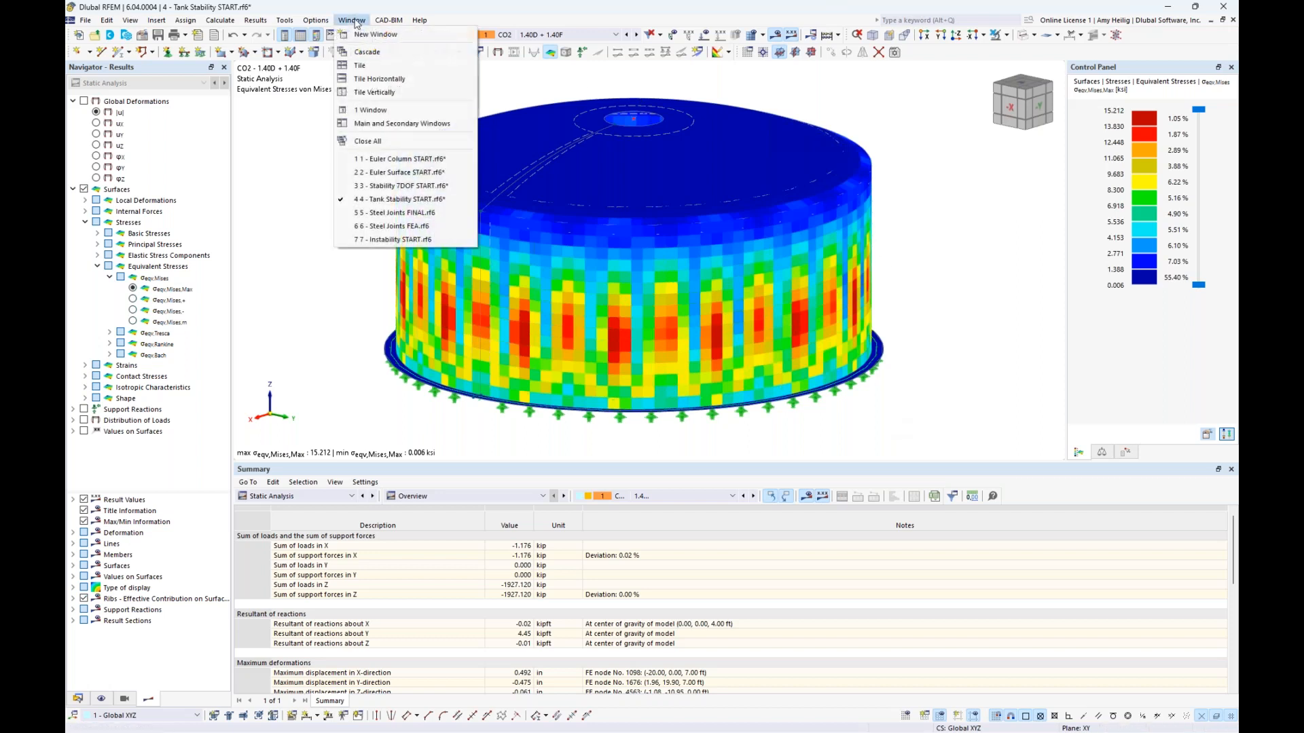
pyautogui.click(398, 213)
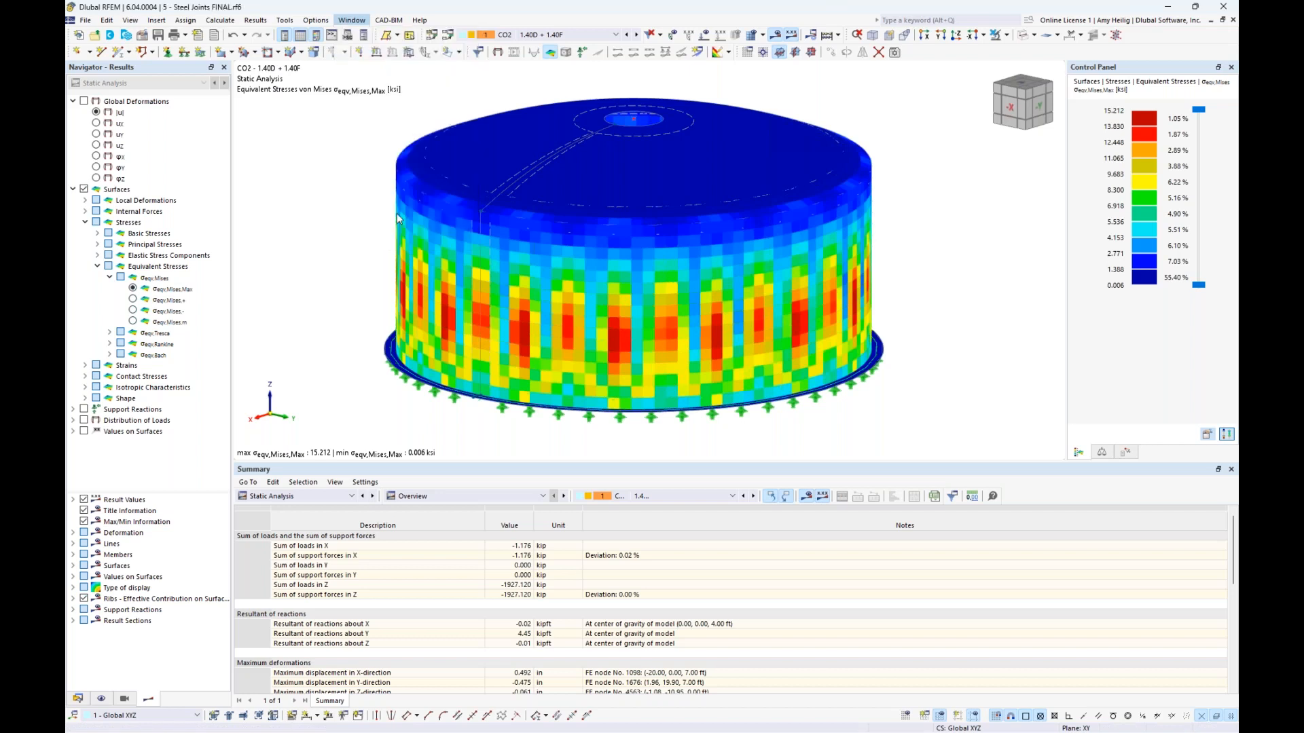
pyautogui.moveTo(536, 273); pyautogui.dragTo(495, 283, button='middle')
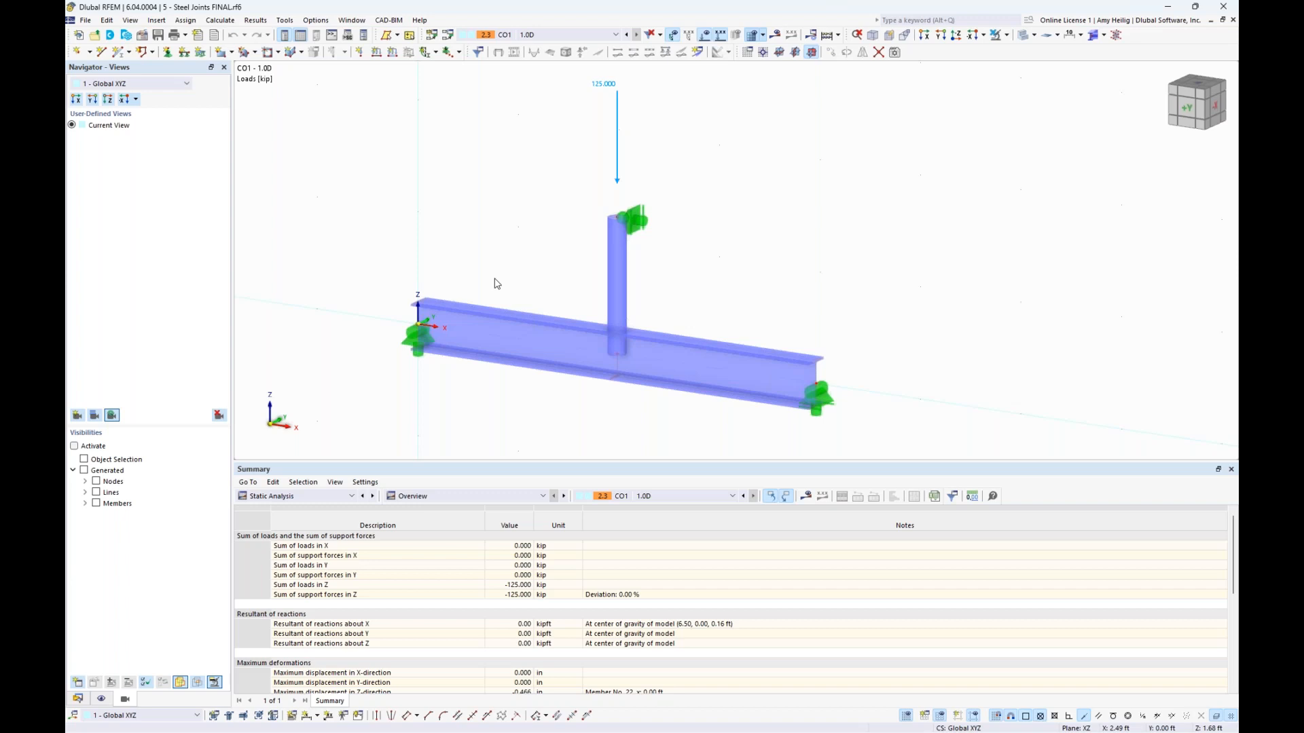
pyautogui.click(1025, 39)
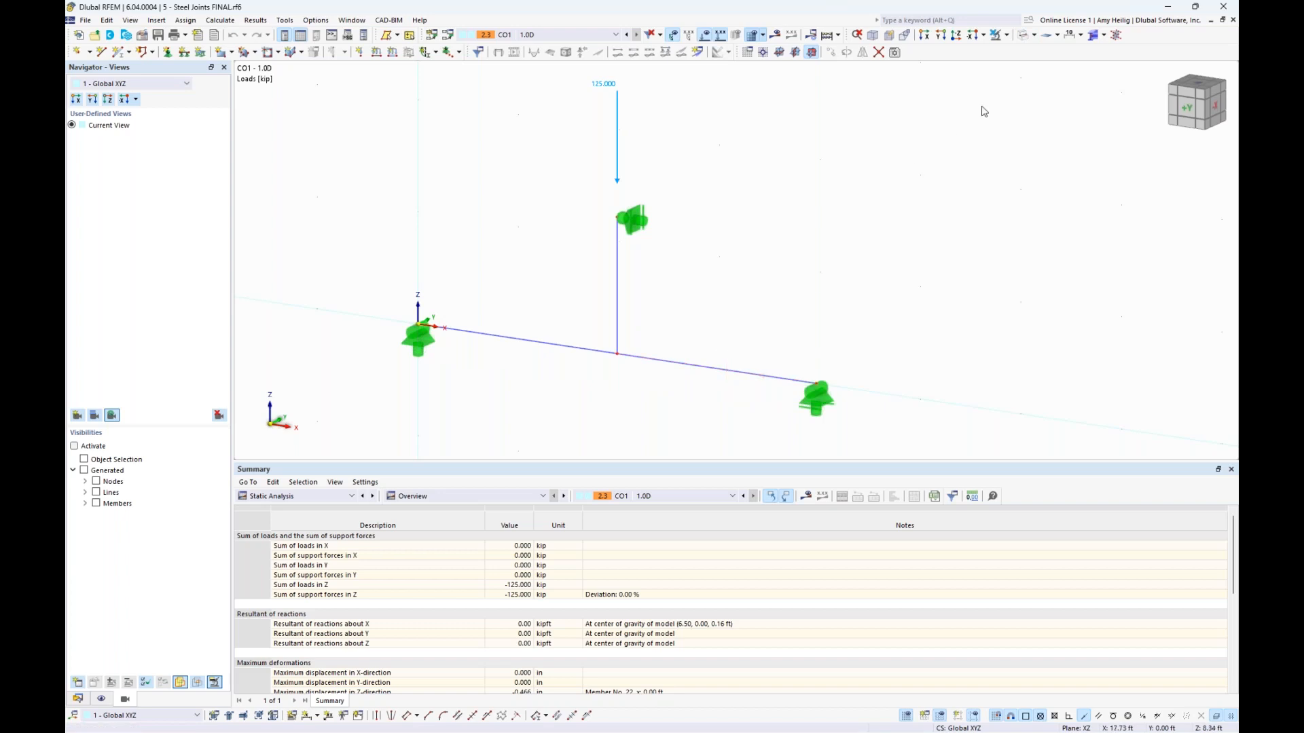
pyautogui.click(1022, 38)
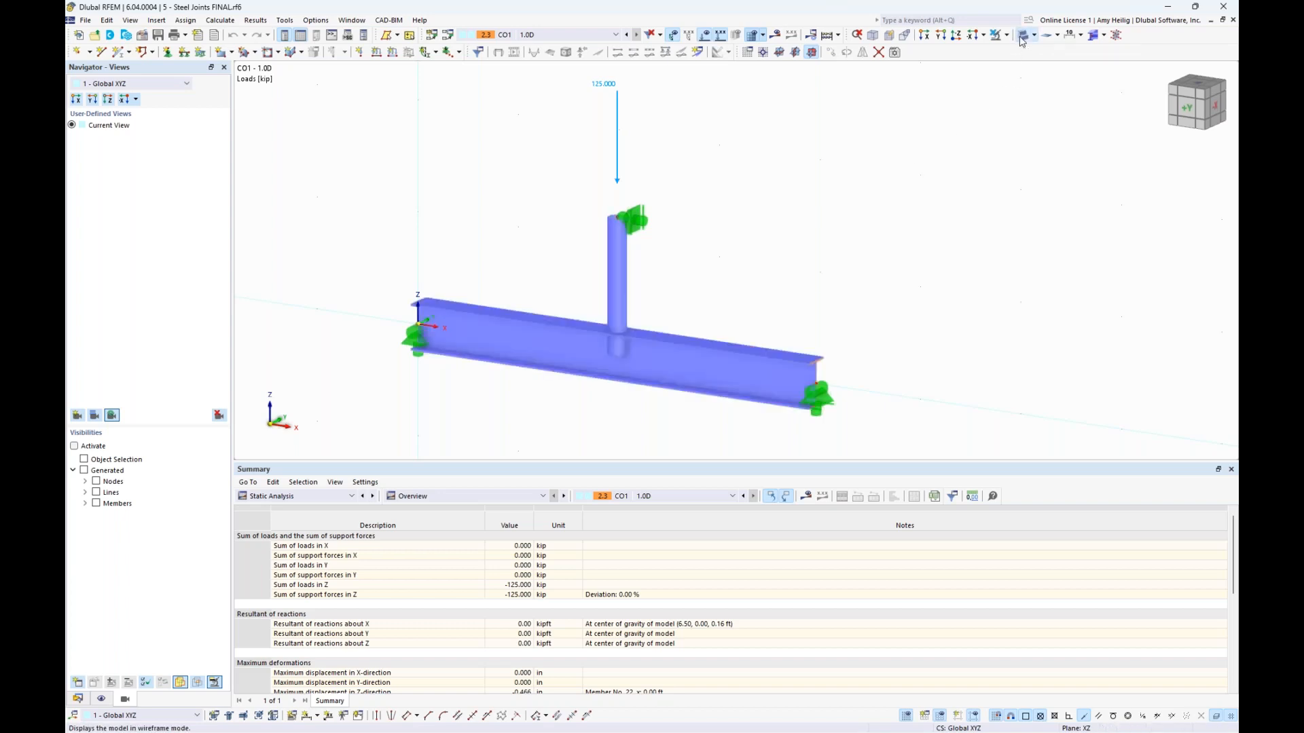
# Turn on the steel joint display and examine the column base plate and the web stiffeners at midspan of the beam
pyautogui.scroll(2, 744, 361)
pyautogui.moveTo(743, 361); pyautogui.dragTo(811, 304, button='middle')
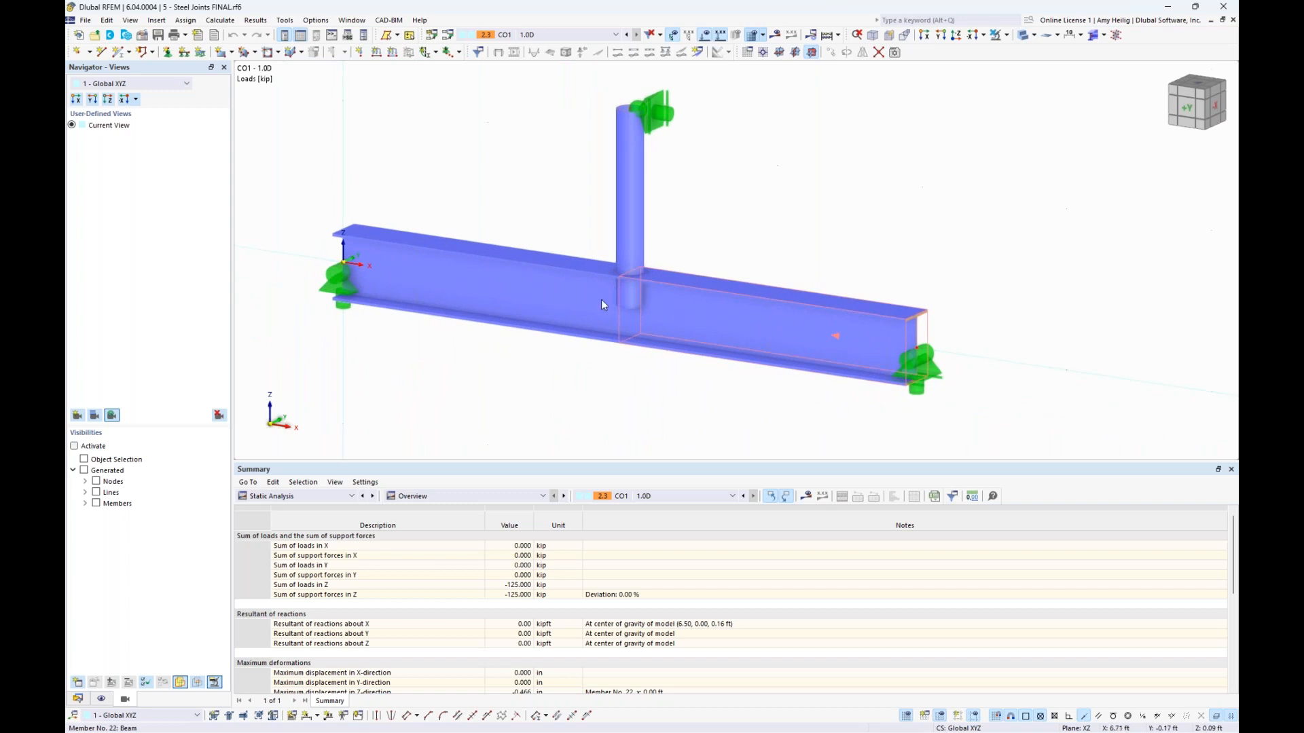
pyautogui.moveTo(725, 175); pyautogui.dragTo(716, 217, button='middle')
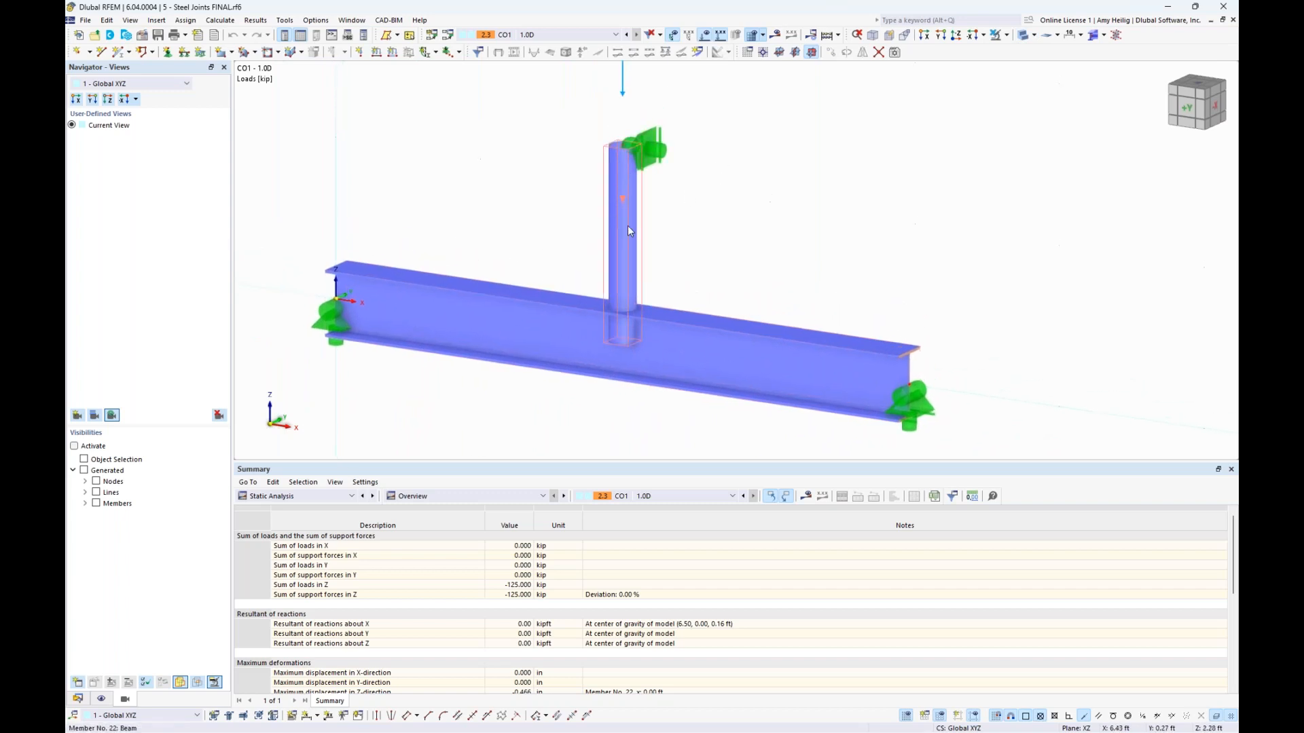
pyautogui.scroll(-2, 752, 221)
pyautogui.moveTo(753, 210); pyautogui.dragTo(724, 273, button='middle')
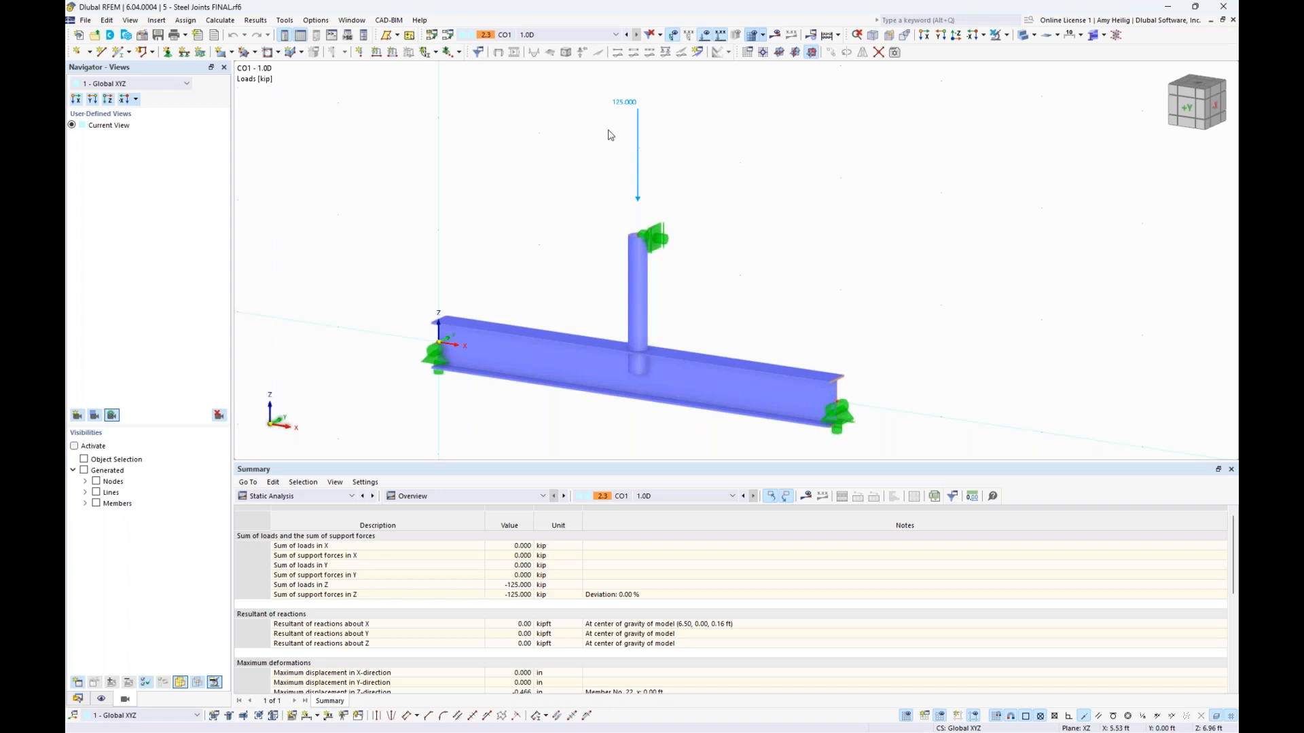
pyautogui.click(1103, 35)
pyautogui.click(1115, 79)
pyautogui.moveTo(629, 395)
pyautogui.scroll(3, 631, 401)
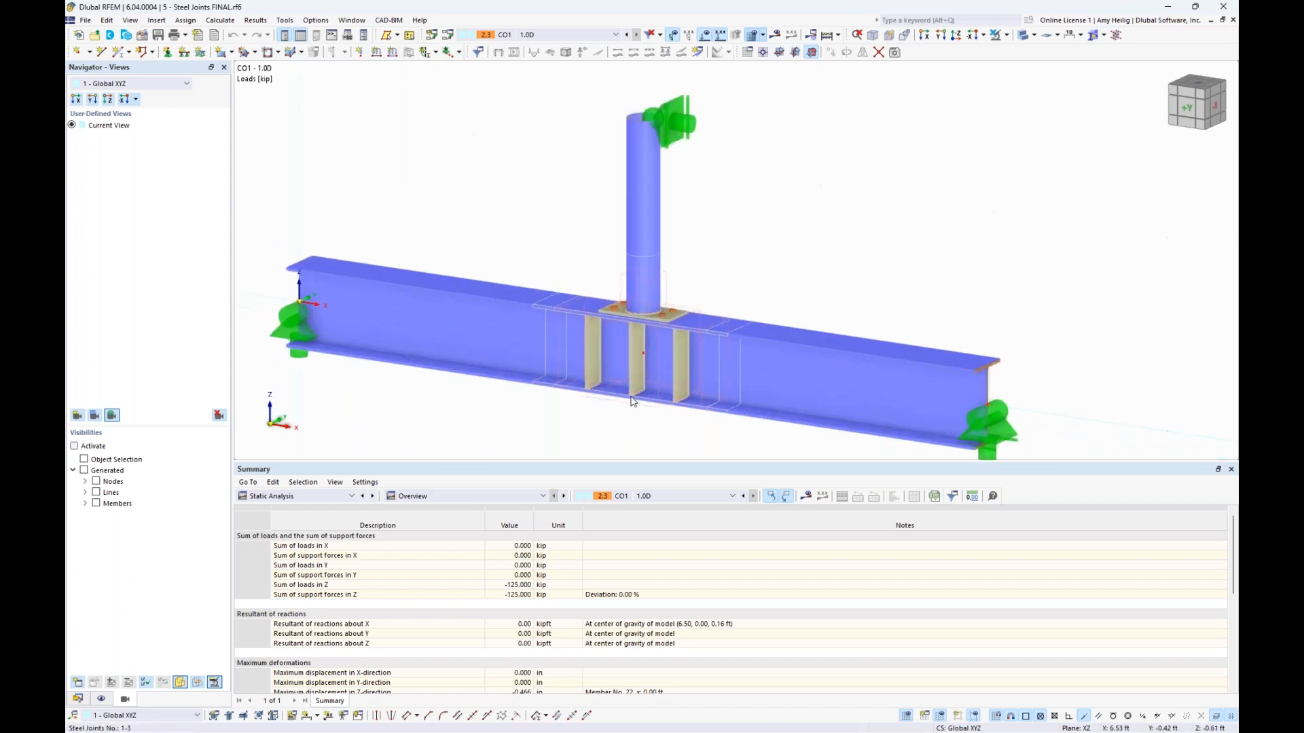
pyautogui.scroll(4, 632, 400)
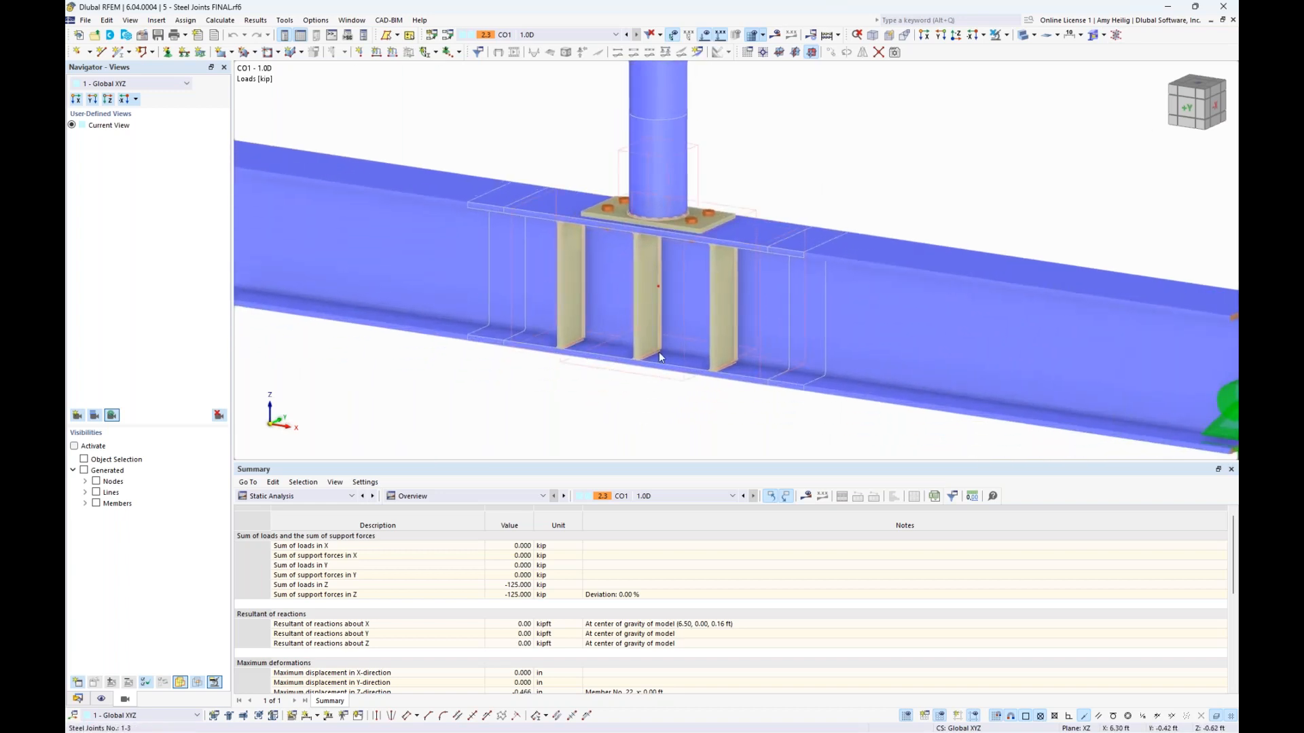
# List the steel joints defined in the model data and highlight the No Stiffener Plates and Two Stiffener Plates joints
pyautogui.click(78, 700)
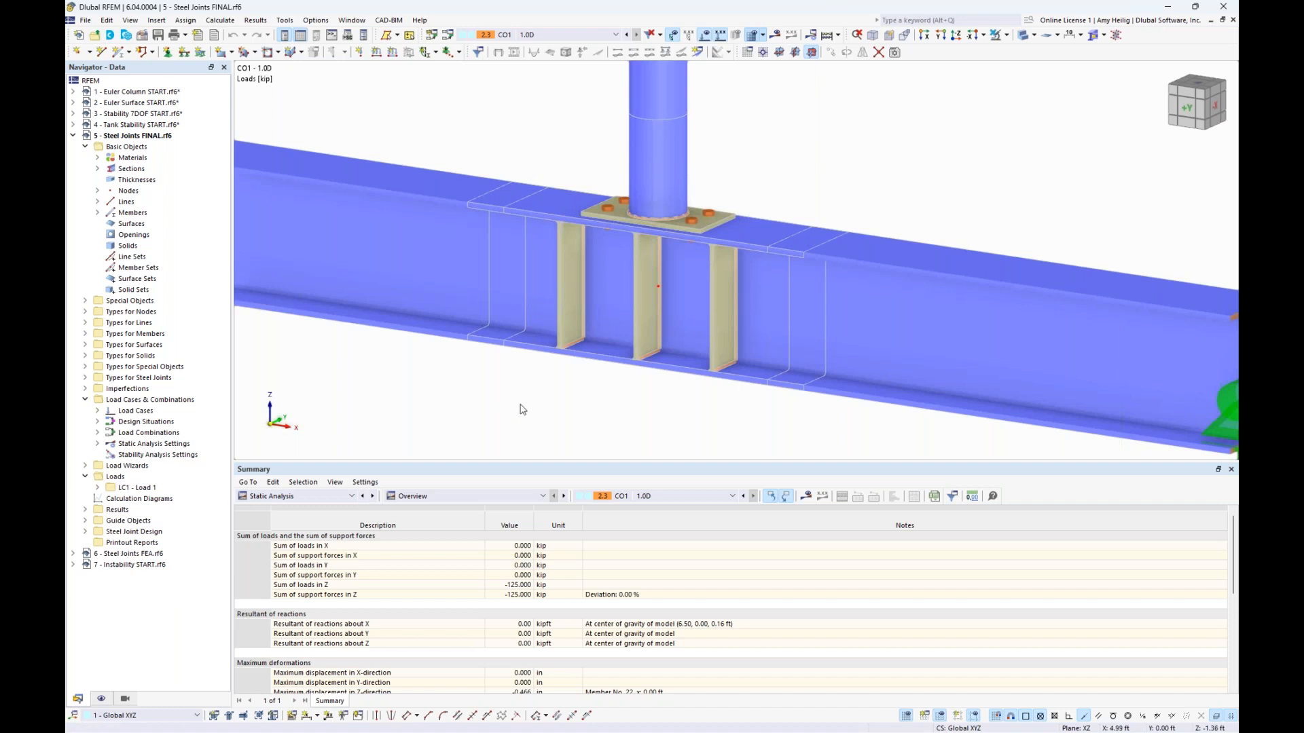
pyautogui.moveTo(572, 414); pyautogui.dragTo(549, 422, button='middle')
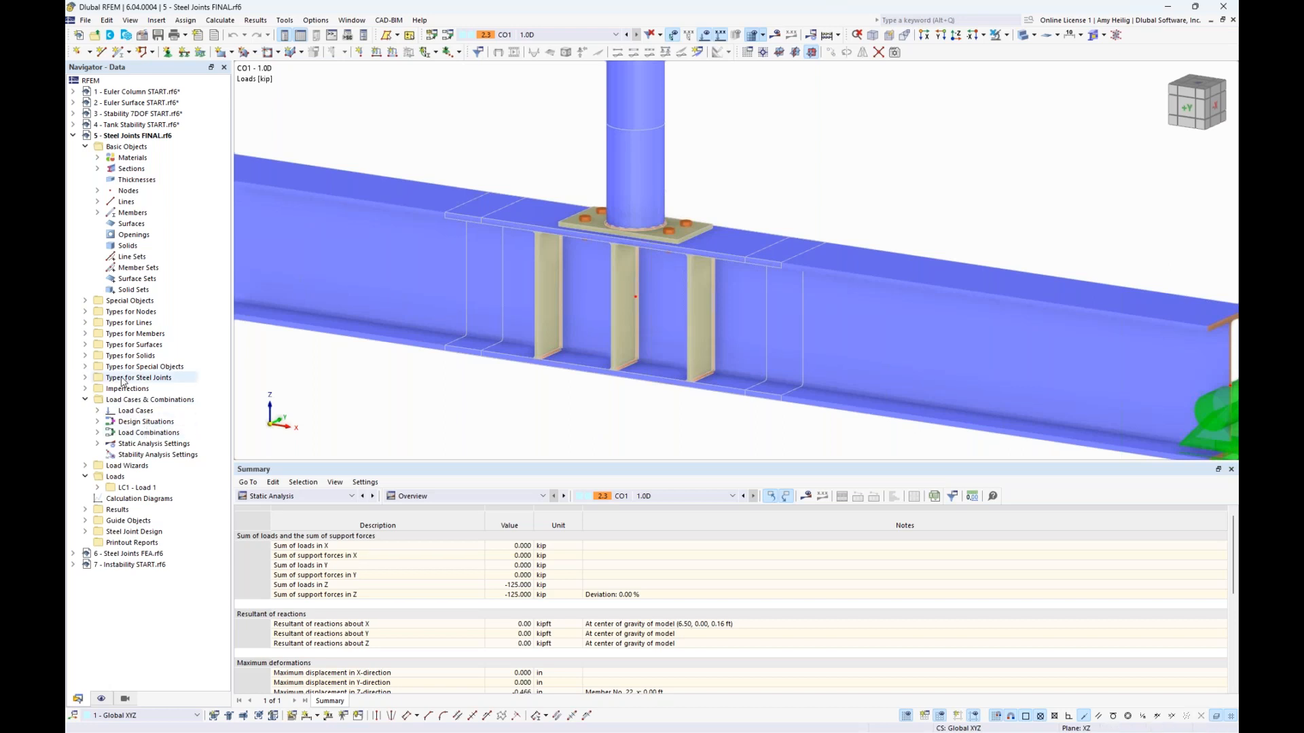
pyautogui.click(85, 378)
pyautogui.click(97, 388)
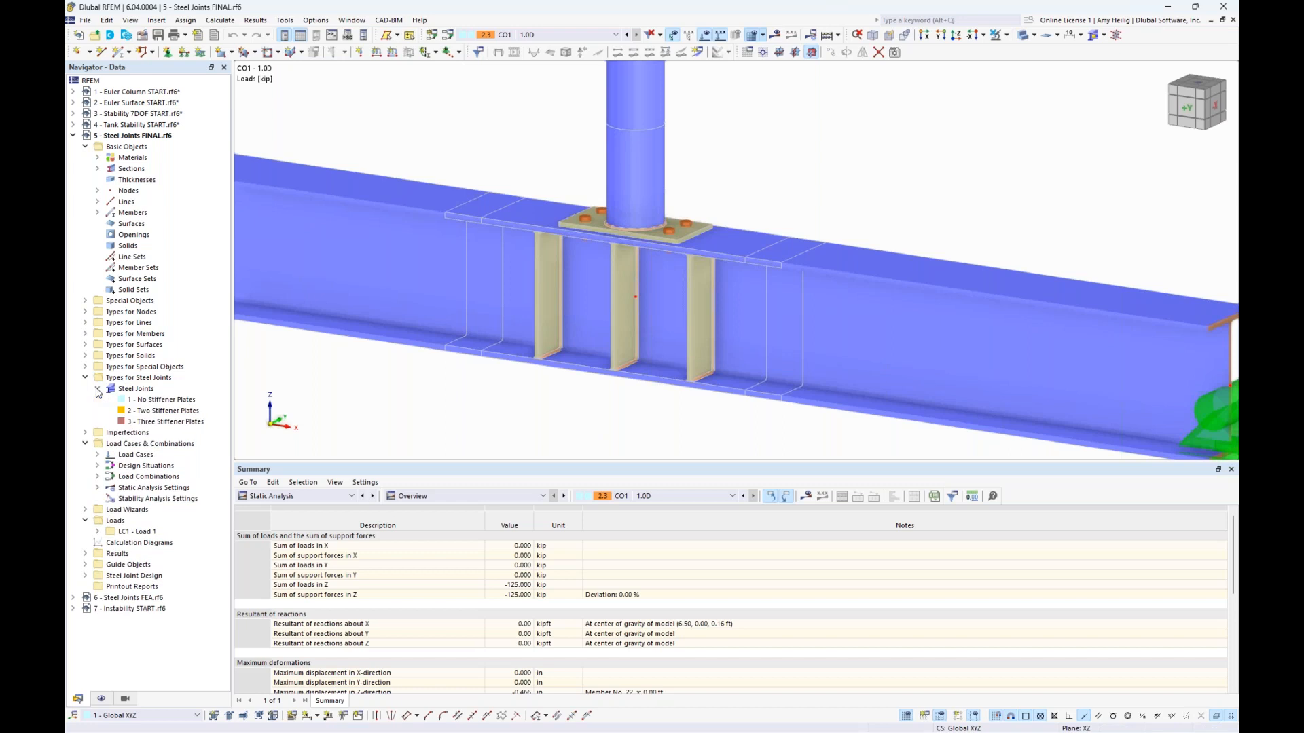
pyautogui.click(158, 402)
pyautogui.click(160, 411)
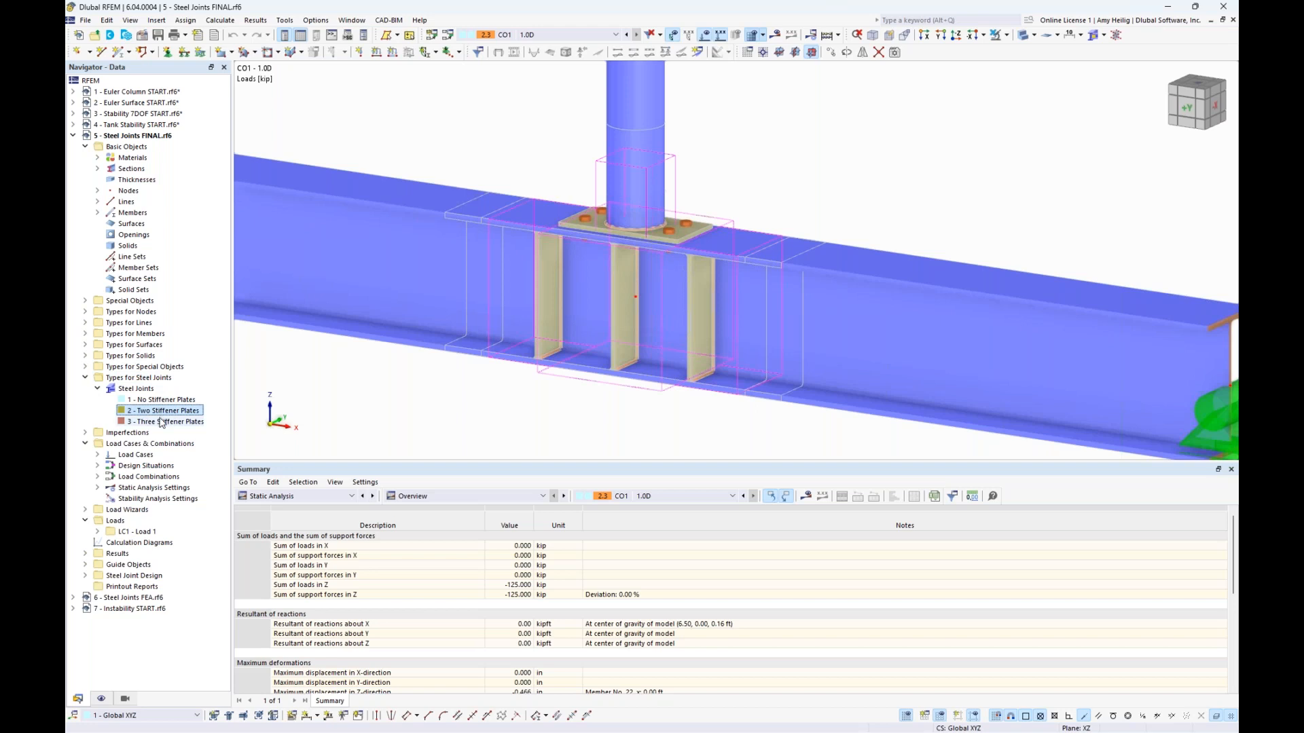
# Open the steel joint definitions and examine the end plate, bolts and weld of the No Stiffener Plates joint
pyautogui.rightClick(154, 390)
pyautogui.click(178, 396)
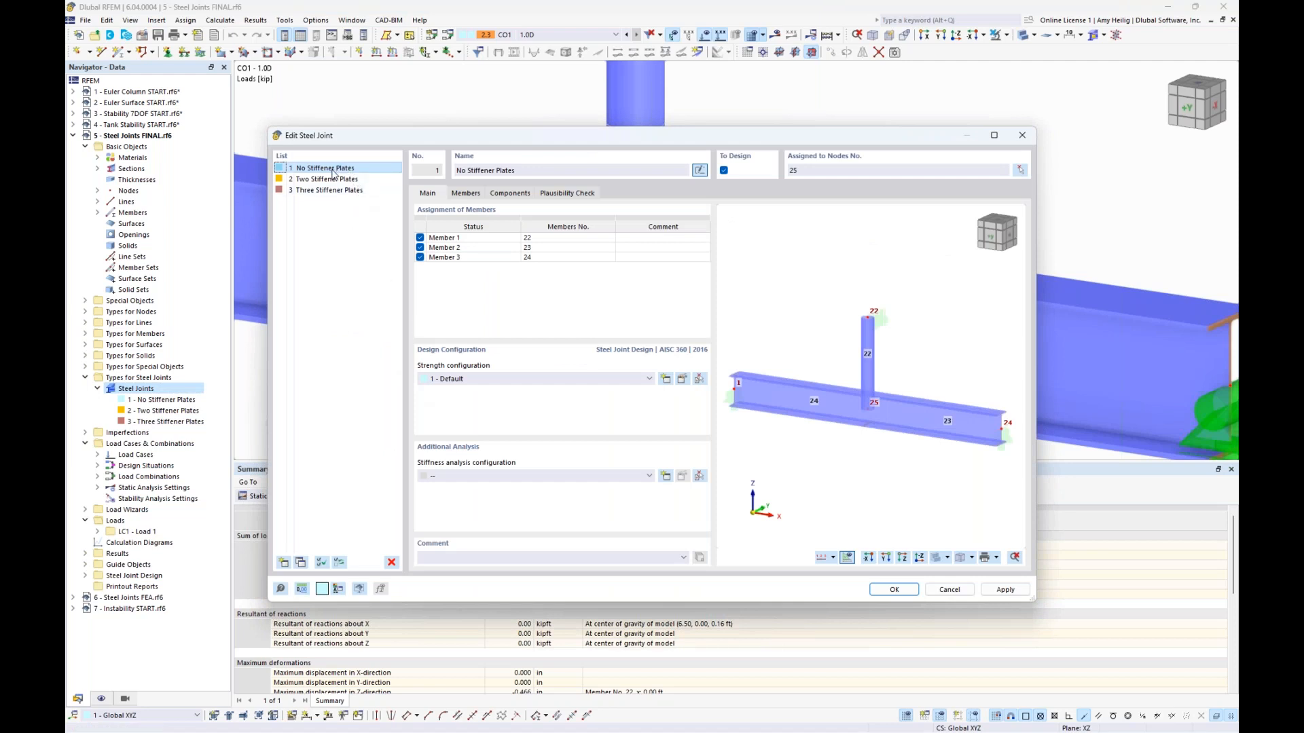
pyautogui.click(508, 193)
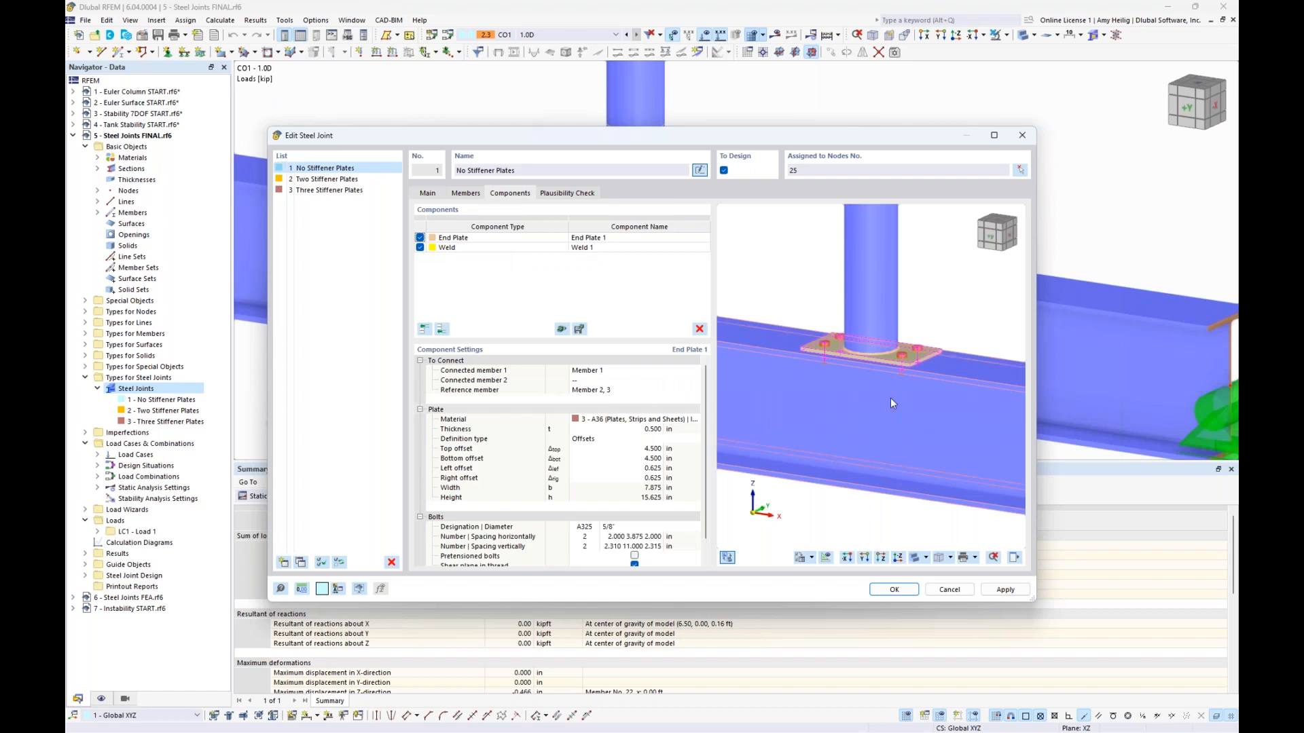
pyautogui.scroll(2, 894, 367)
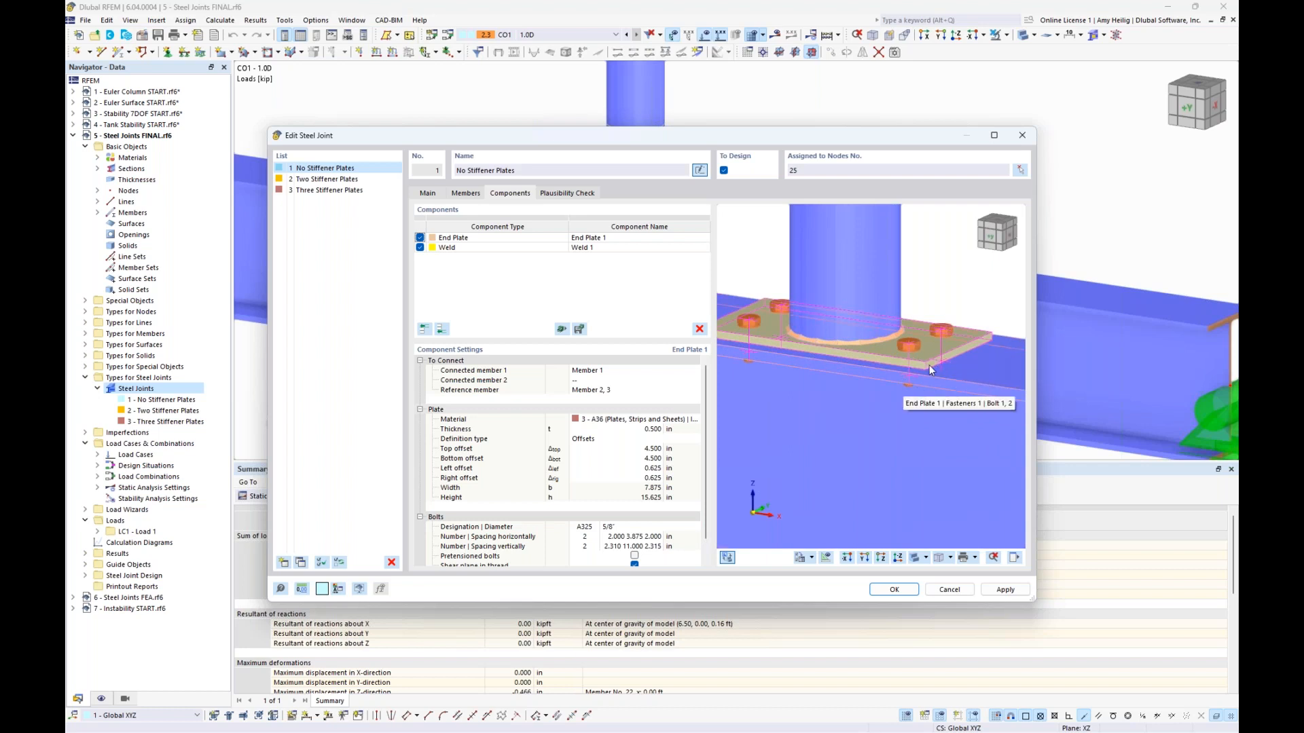
pyautogui.moveTo(925, 300); pyautogui.dragTo(958, 322, button='middle')
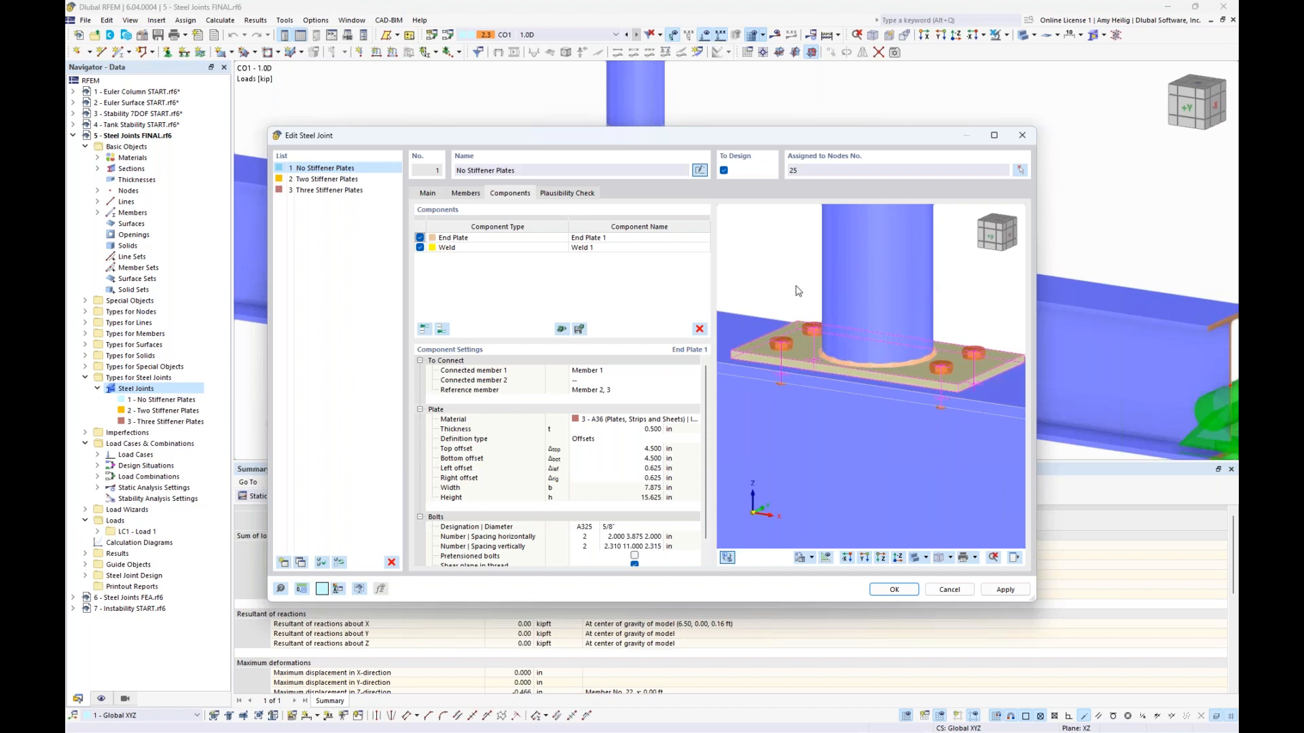
pyautogui.scroll(-2, 823, 351)
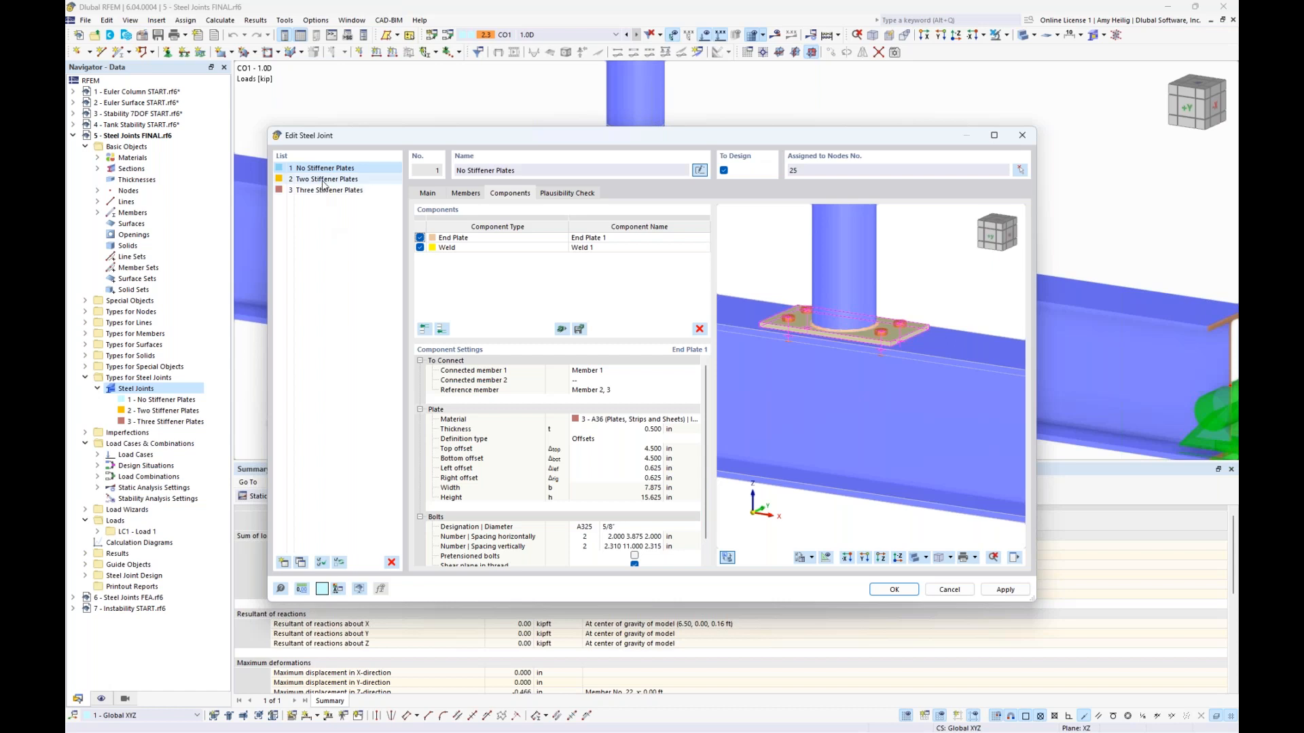
# Inspect the stiffener component and its settings in the Two Stiffener Plates joint
pyautogui.click(323, 180)
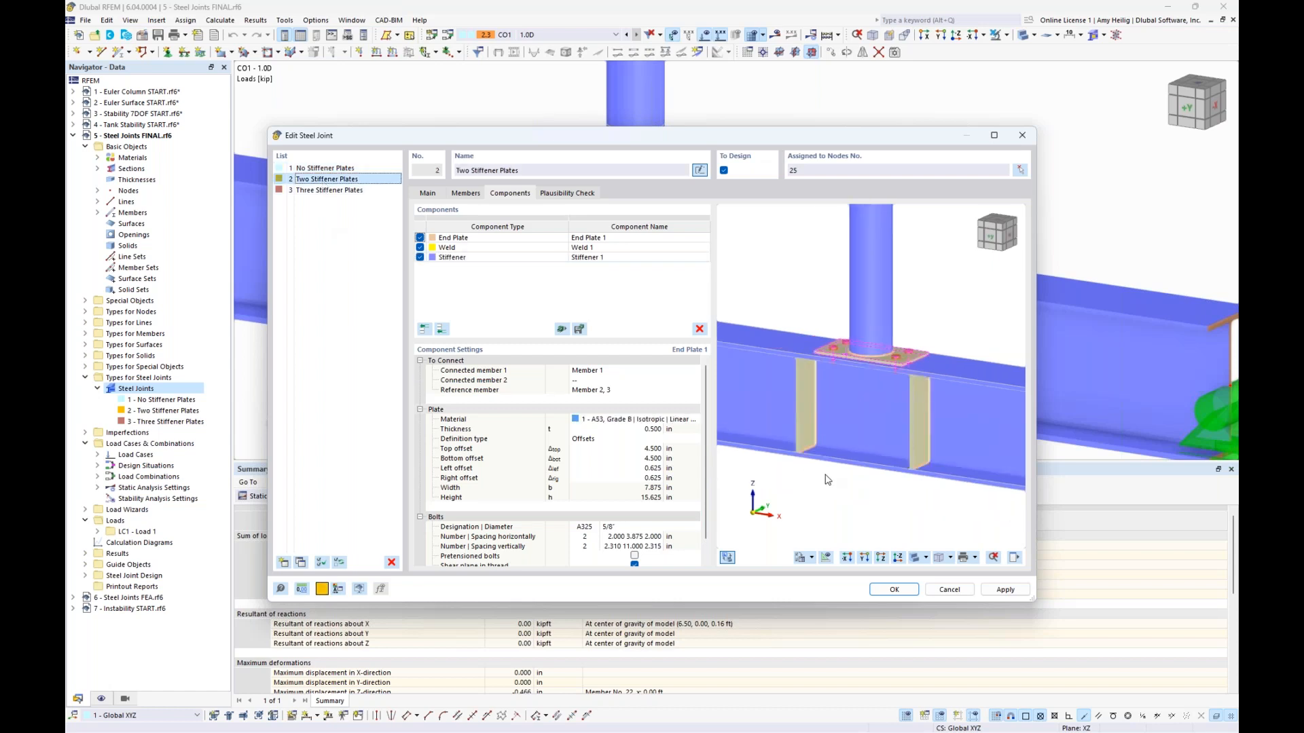
pyautogui.click(541, 258)
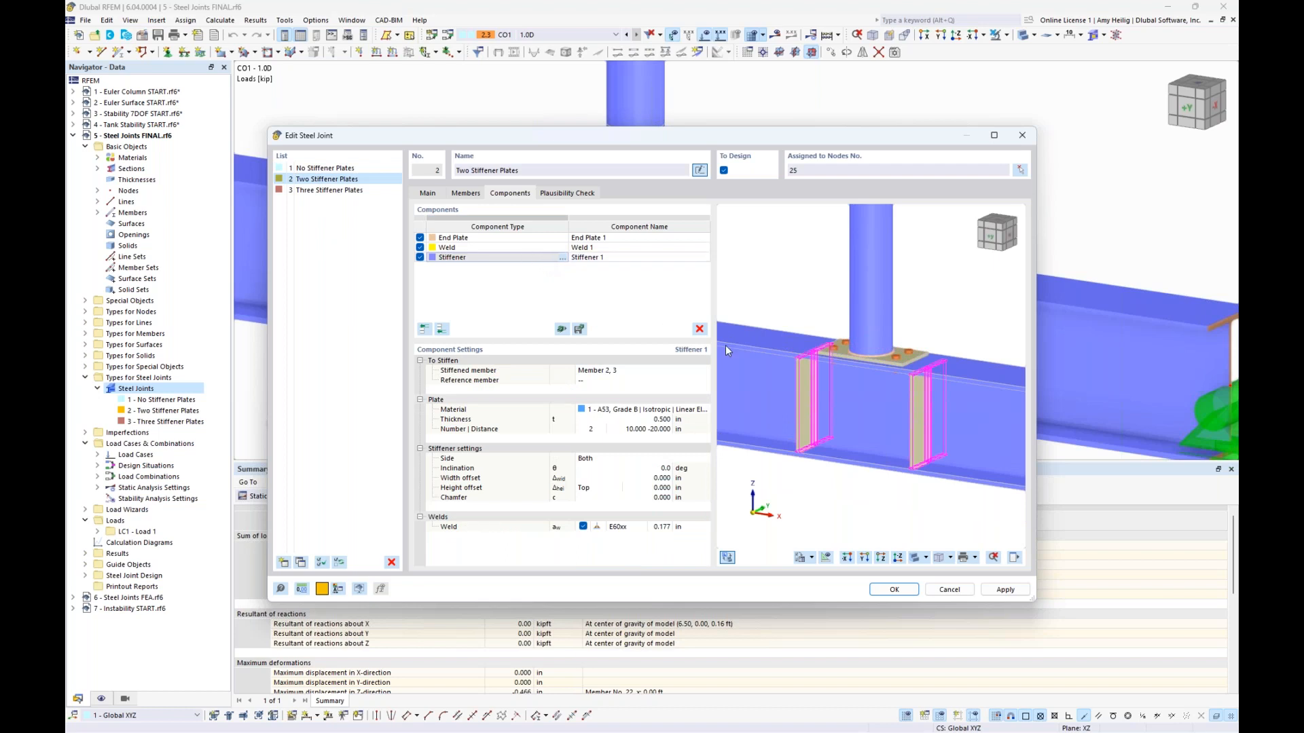
pyautogui.keyDown('ctrl'); pyautogui.moveTo(868, 436); pyautogui.dragTo(958, 430, button='middle'); pyautogui.keyUp('ctrl')
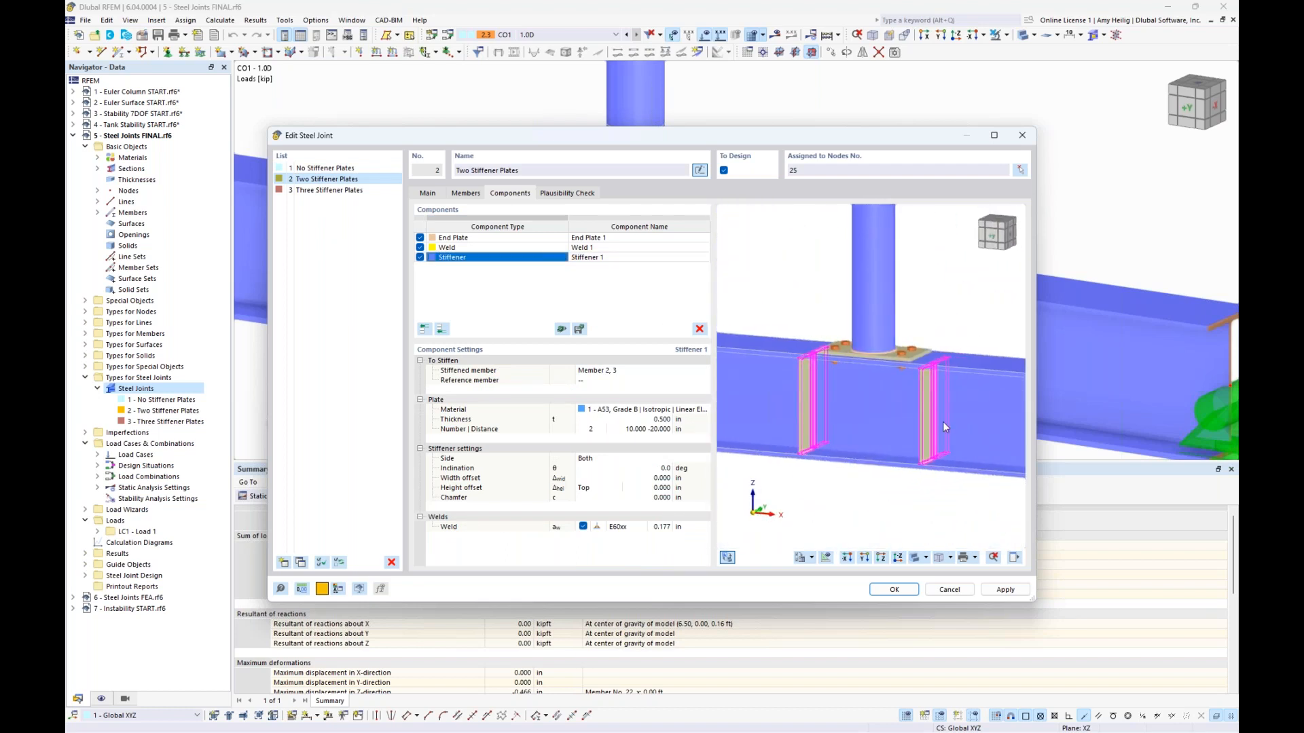
pyautogui.scroll(1, 883, 403)
# Inspect the stiffener component of the Three Stiffener Plates joint and leave the joint definitions without changes
pyautogui.click(344, 190)
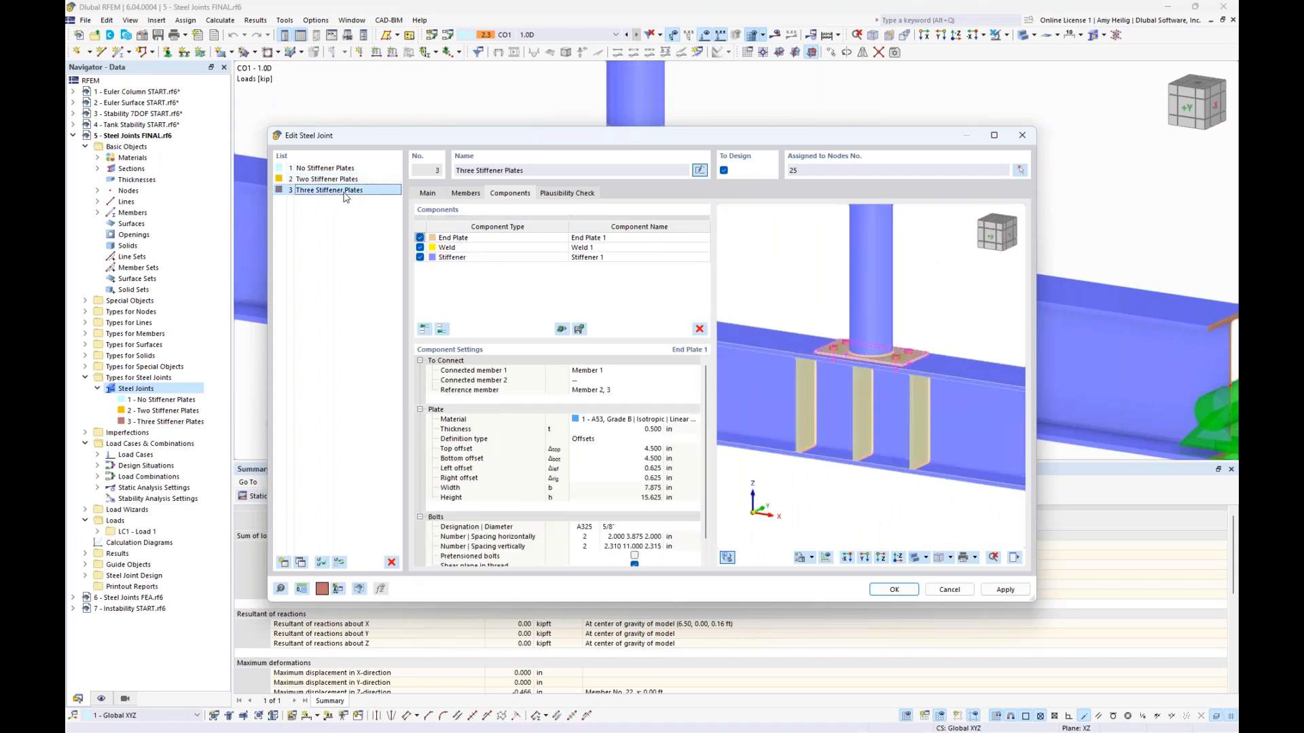
pyautogui.click(869, 432)
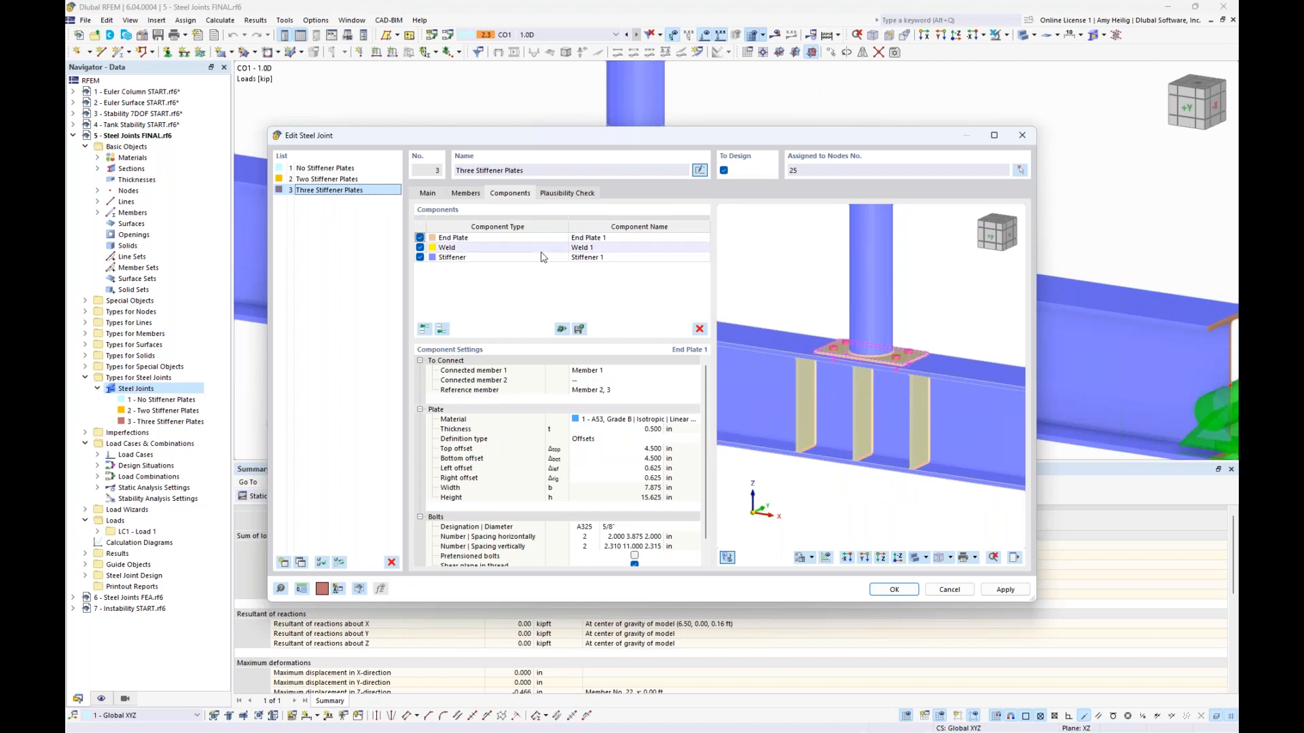
pyautogui.scroll(3, 890, 438)
pyautogui.keyDown('ctrl'); pyautogui.moveTo(890, 440); pyautogui.dragTo(898, 402, button='middle'); pyautogui.keyUp('ctrl')
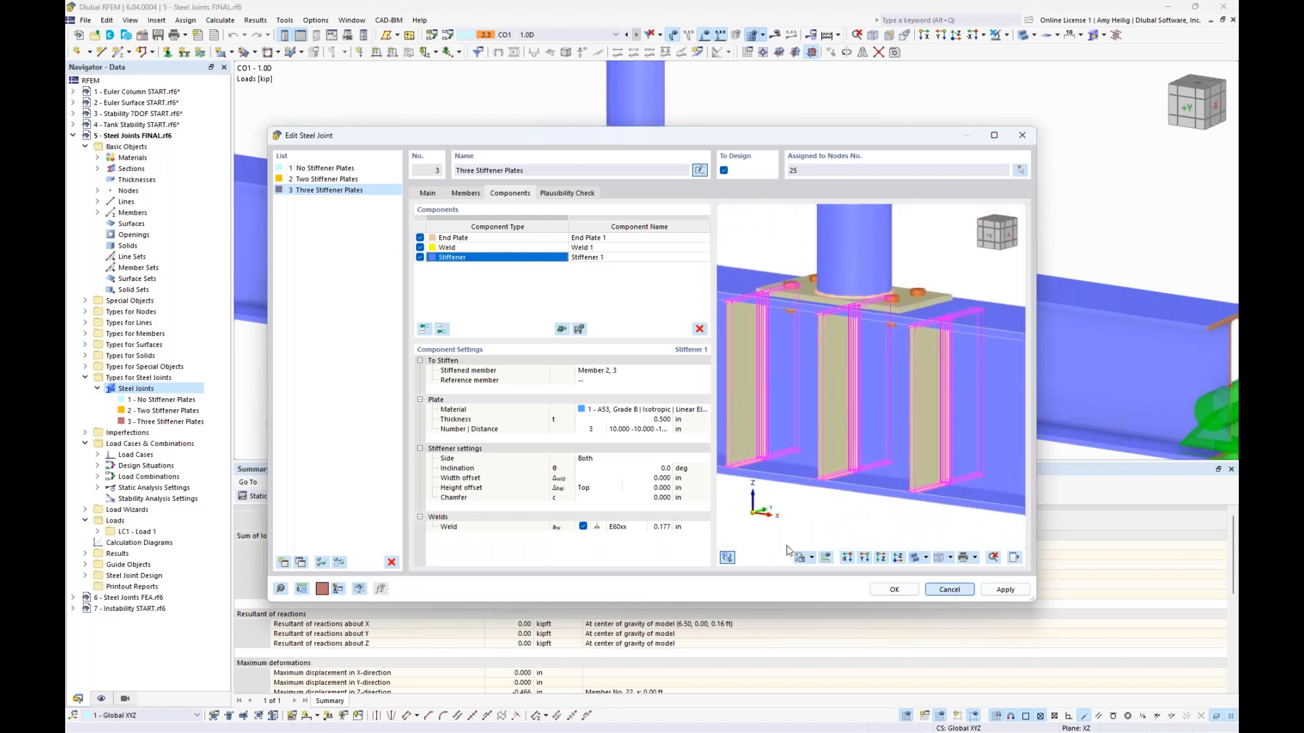
pyautogui.press('Escape')
# Show the Steel Joint Design results table for the Buckling Analysis
pyautogui.click(297, 496)
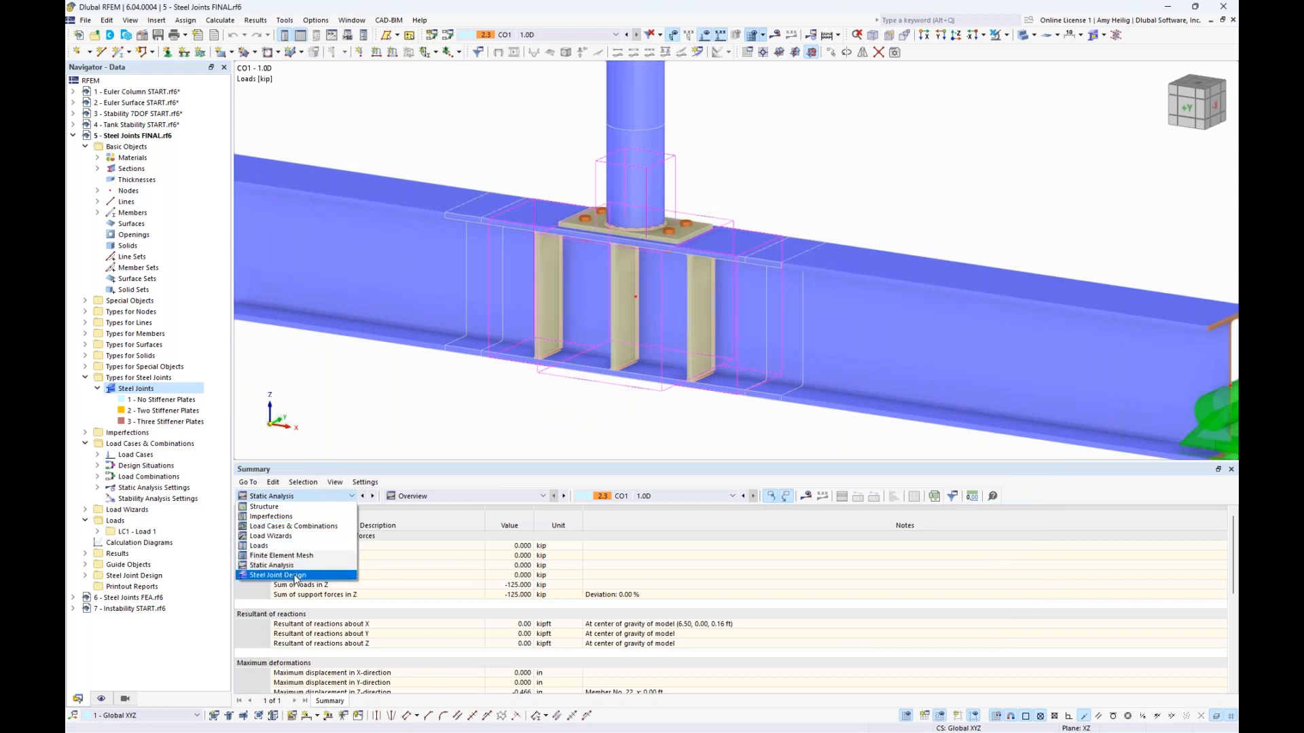
pyautogui.click(296, 576)
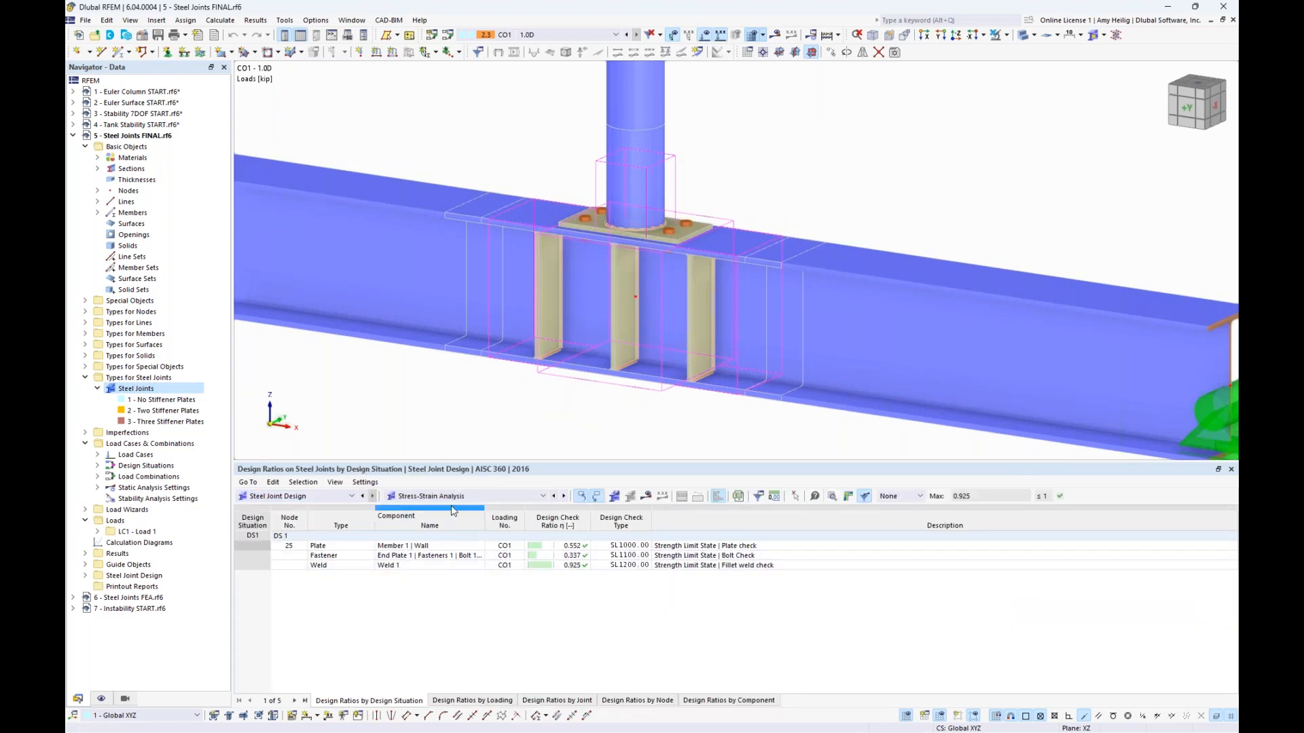
pyautogui.click(494, 496)
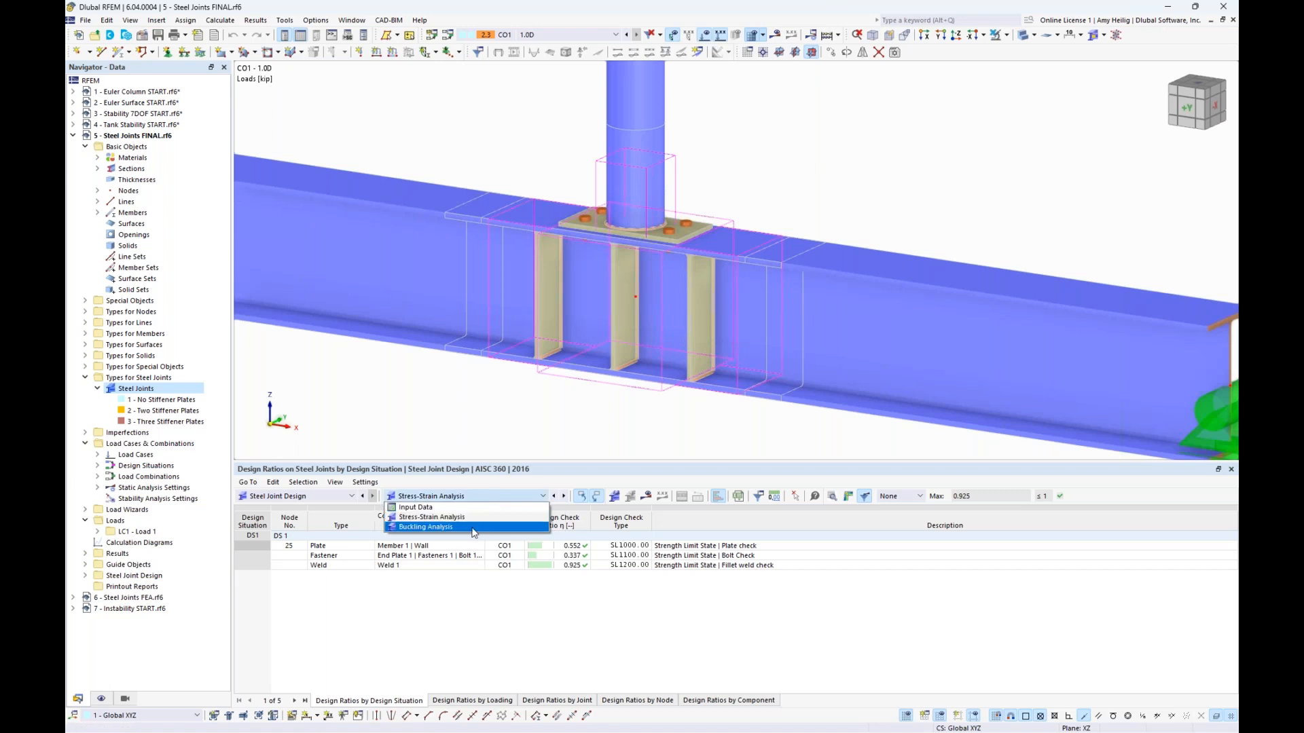
pyautogui.click(473, 528)
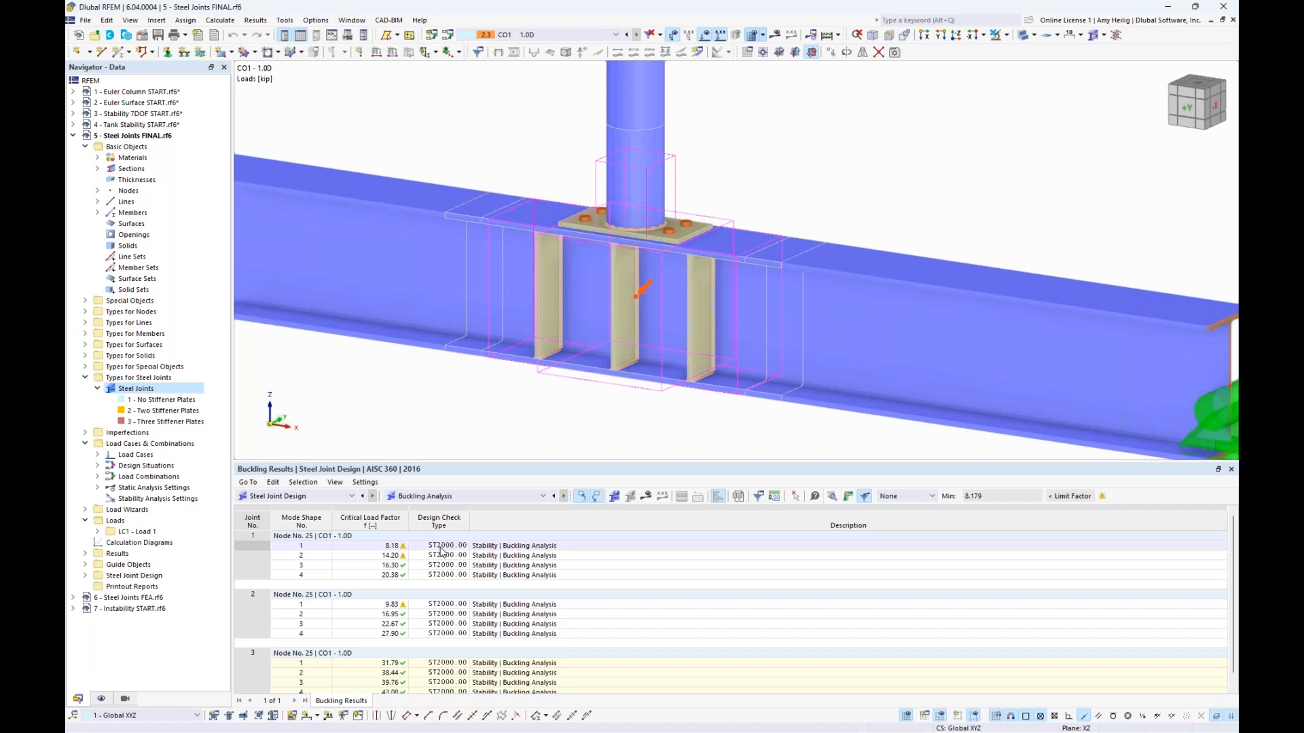
# Display joint 1's first buckling mode shape with a display factor of 0.1 and examine the beam web from several angles
pyautogui.click(390, 547)
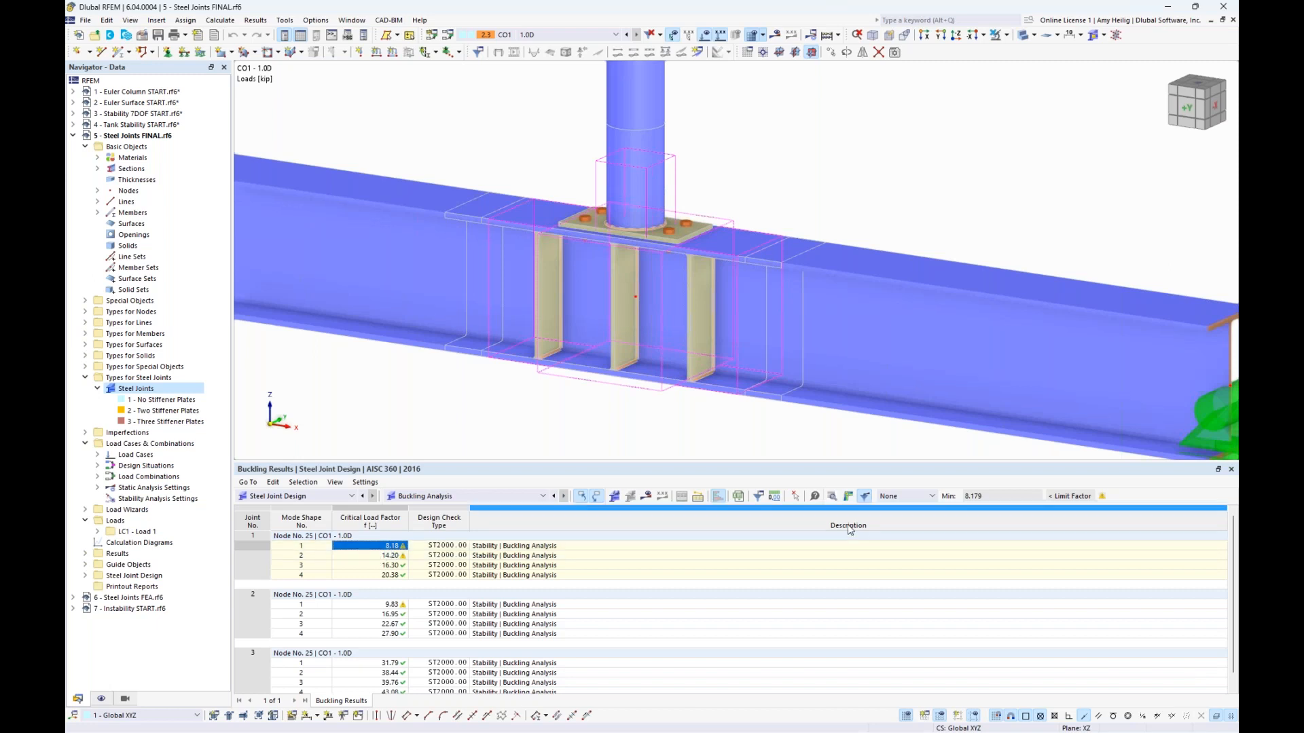
pyautogui.click(849, 496)
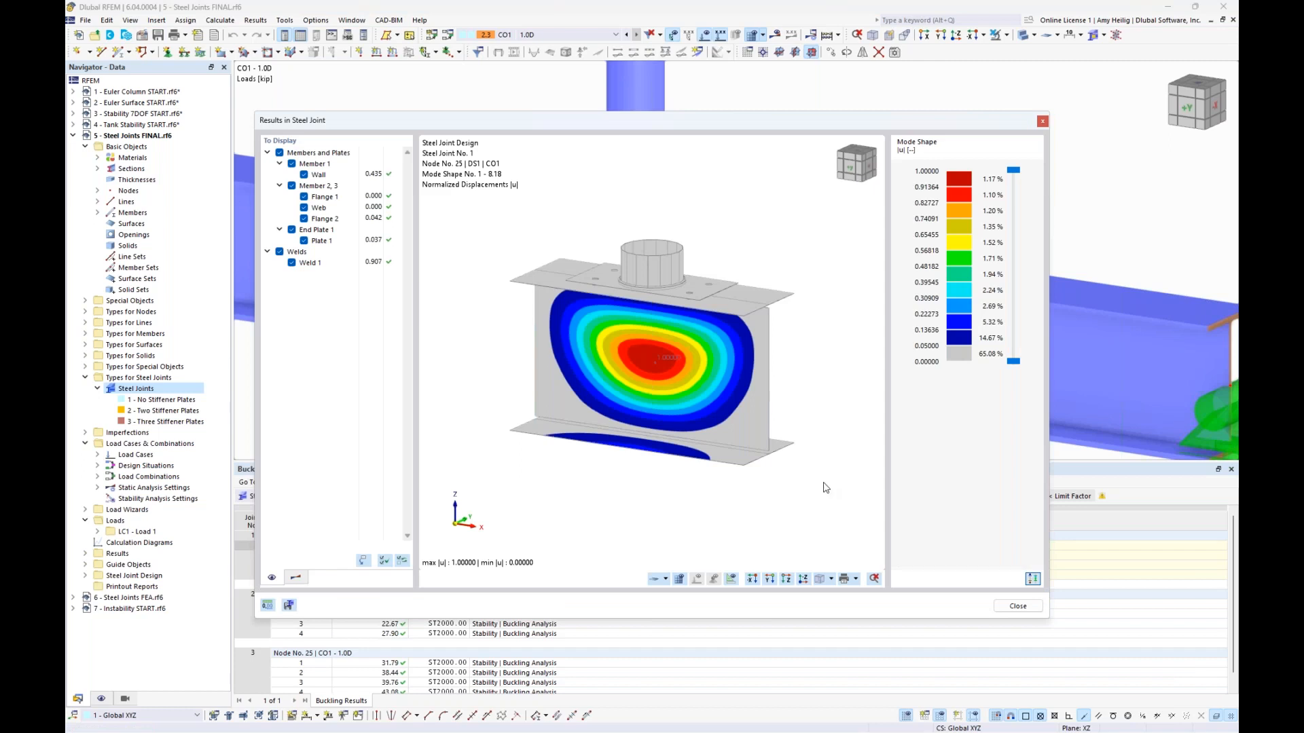
pyautogui.click(296, 577)
pyautogui.click(386, 152)
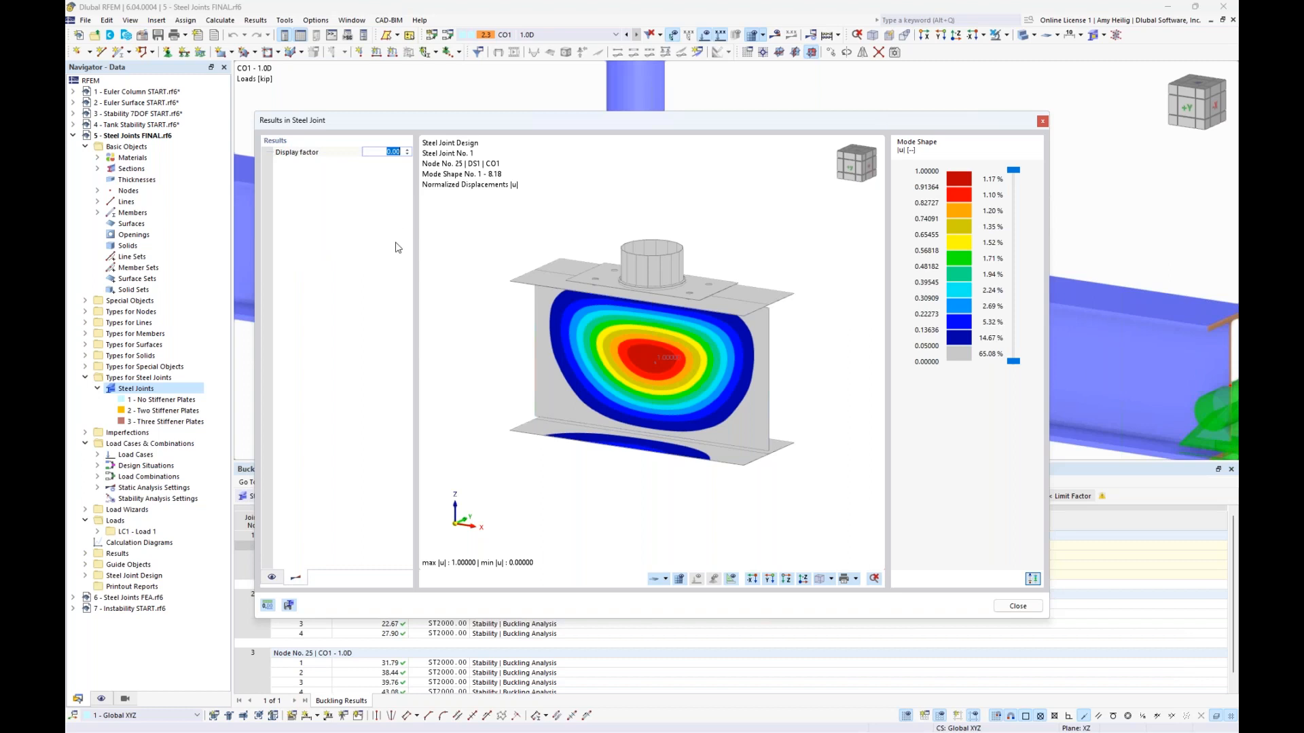
pyautogui.write('0.1')
pyautogui.press('Return')
pyautogui.moveTo(791, 353); pyautogui.dragTo(626, 355, button='middle')
pyautogui.scroll(4, 674, 379)
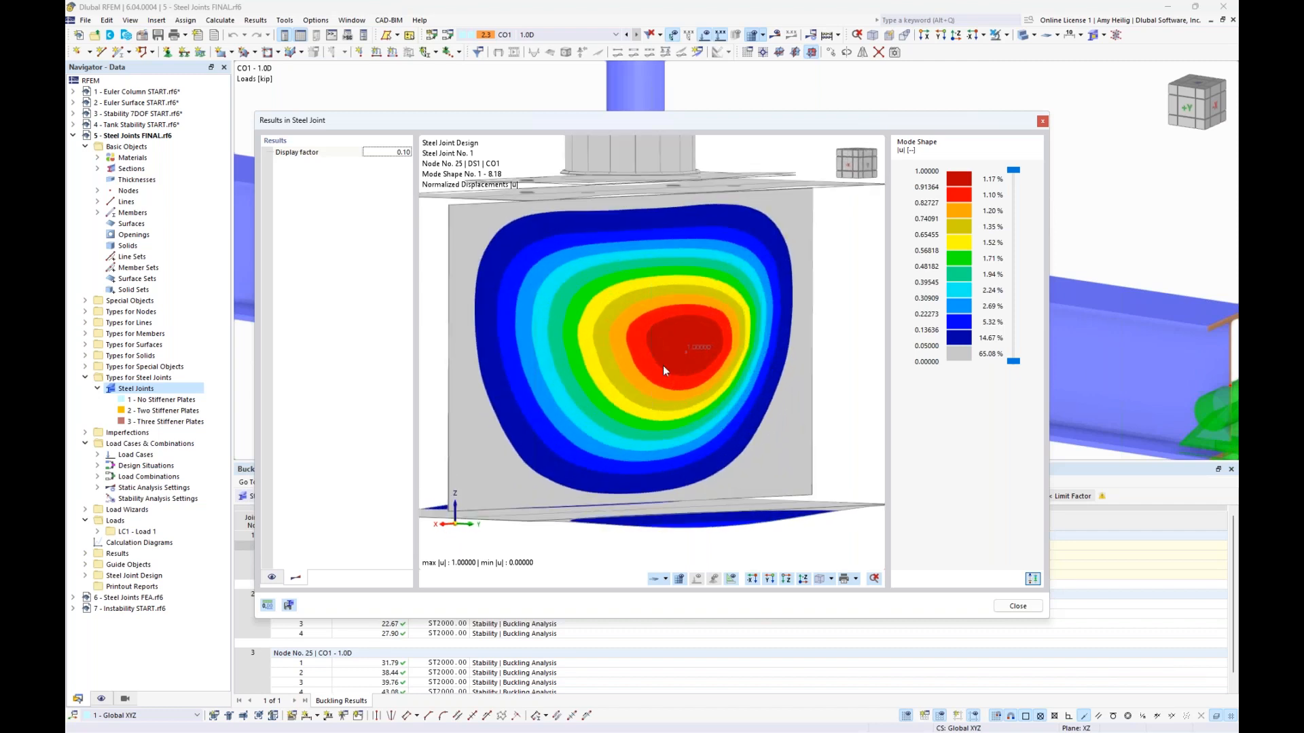
pyautogui.moveTo(663, 365); pyautogui.dragTo(765, 408, button='middle')
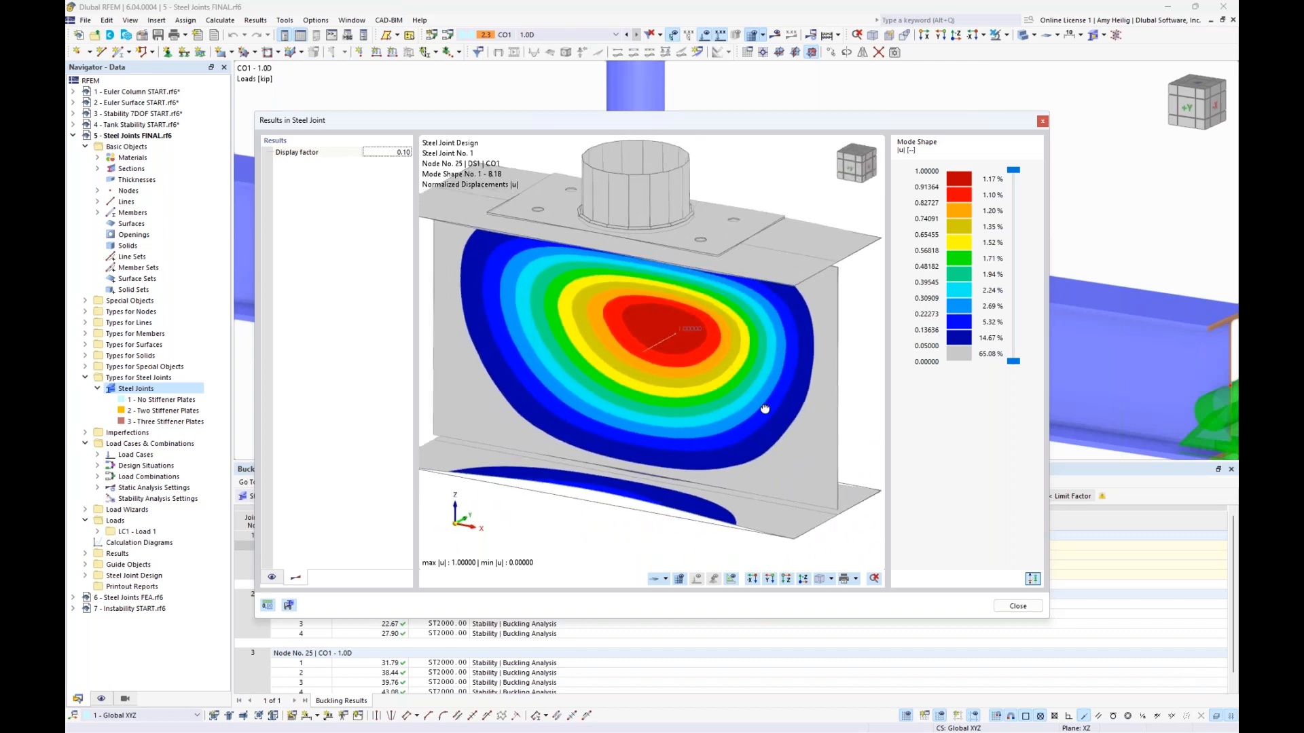
pyautogui.click(1018, 606)
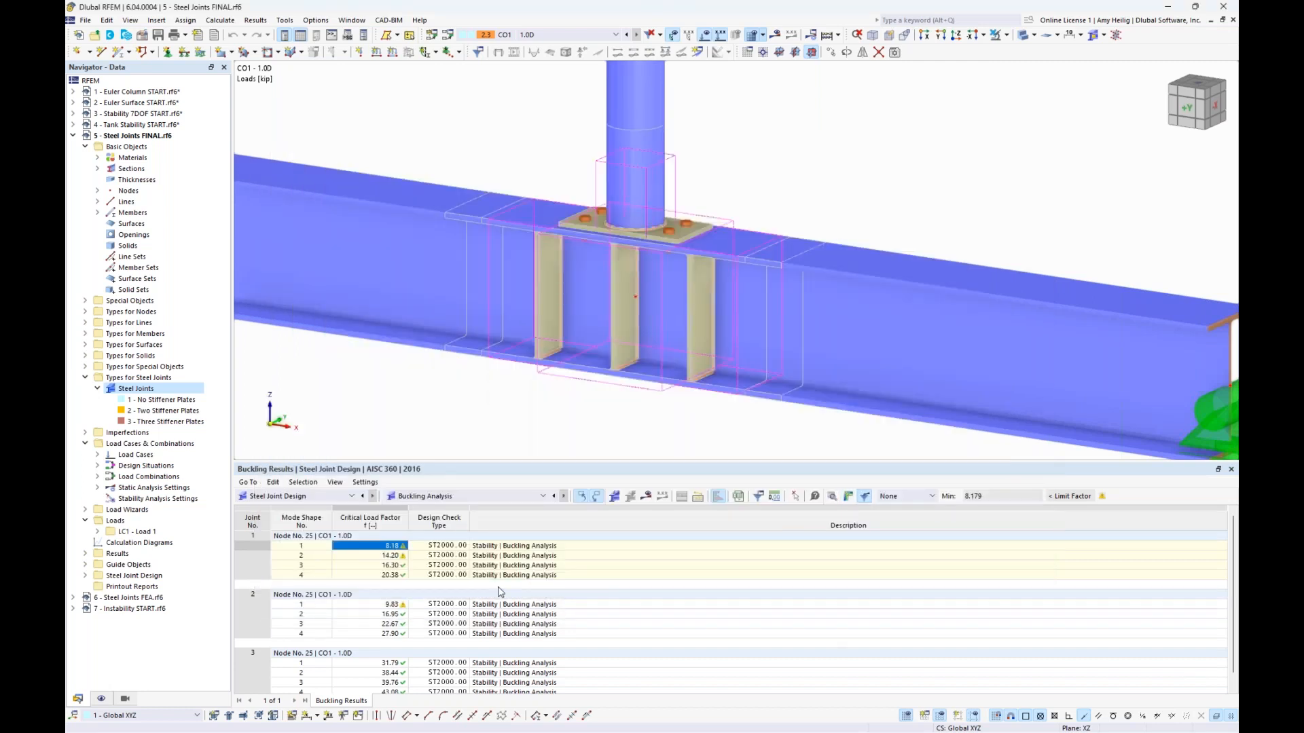
# Display joint 2's first buckling mode shape and examine the web between the two stiffeners
pyautogui.click(373, 606)
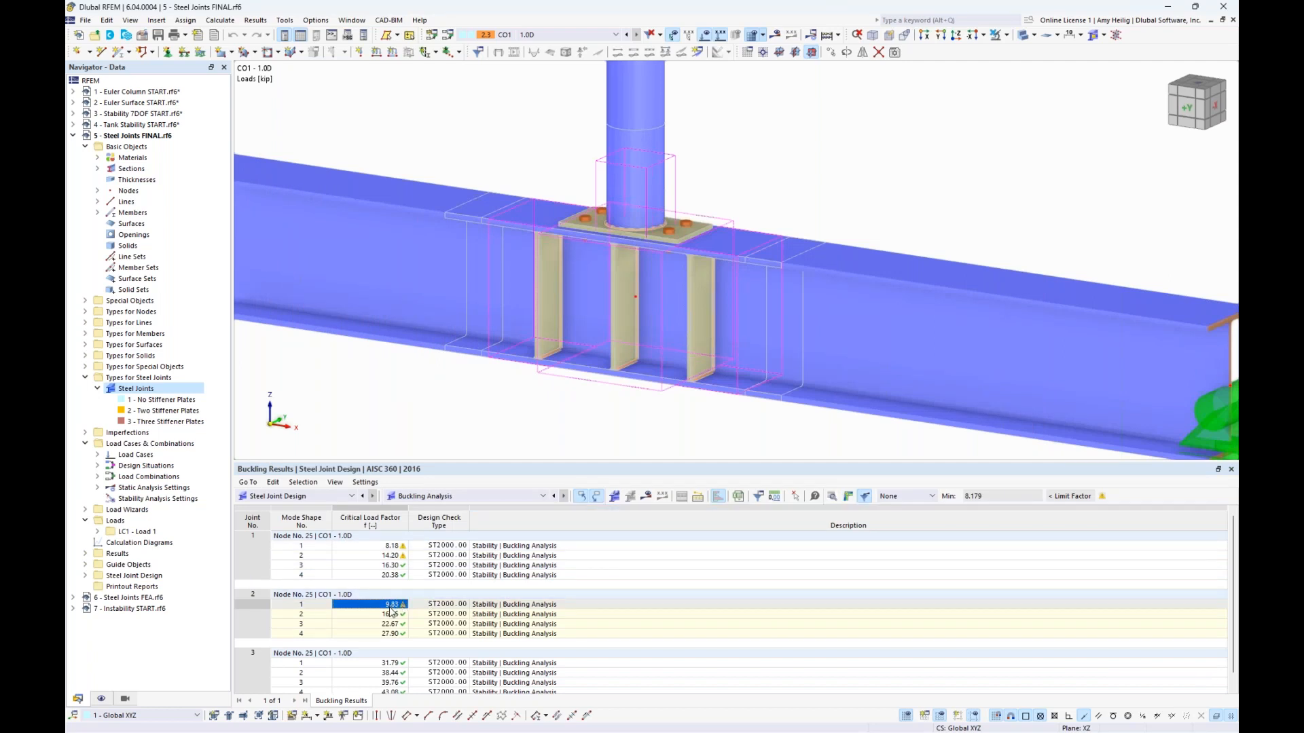
pyautogui.click(846, 497)
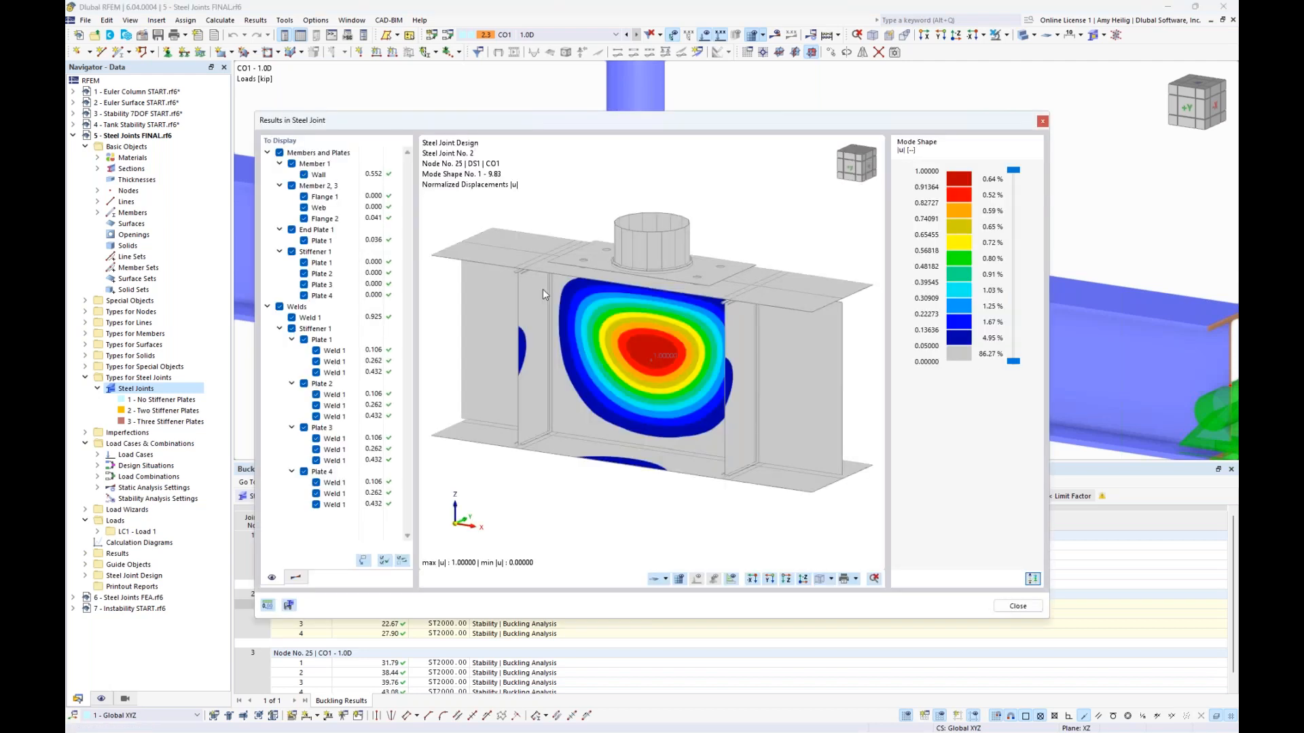
pyautogui.click(298, 579)
pyautogui.keyDown('ctrl'); pyautogui.moveTo(837, 356); pyautogui.dragTo(741, 352, button='middle'); pyautogui.keyUp('ctrl')
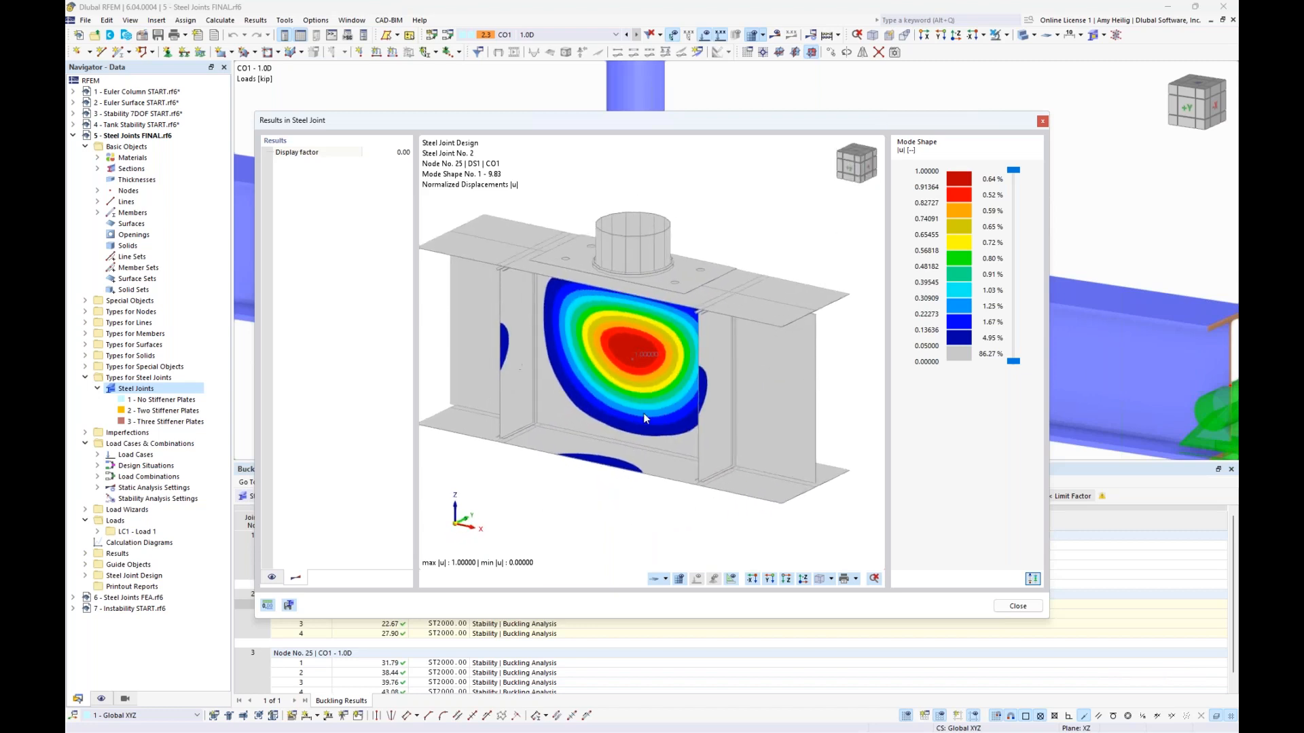
pyautogui.click(1043, 121)
# Display joint 3's first buckling mode shape with a display factor of 0.1 and examine the web and middle stiffener
pyautogui.click(387, 663)
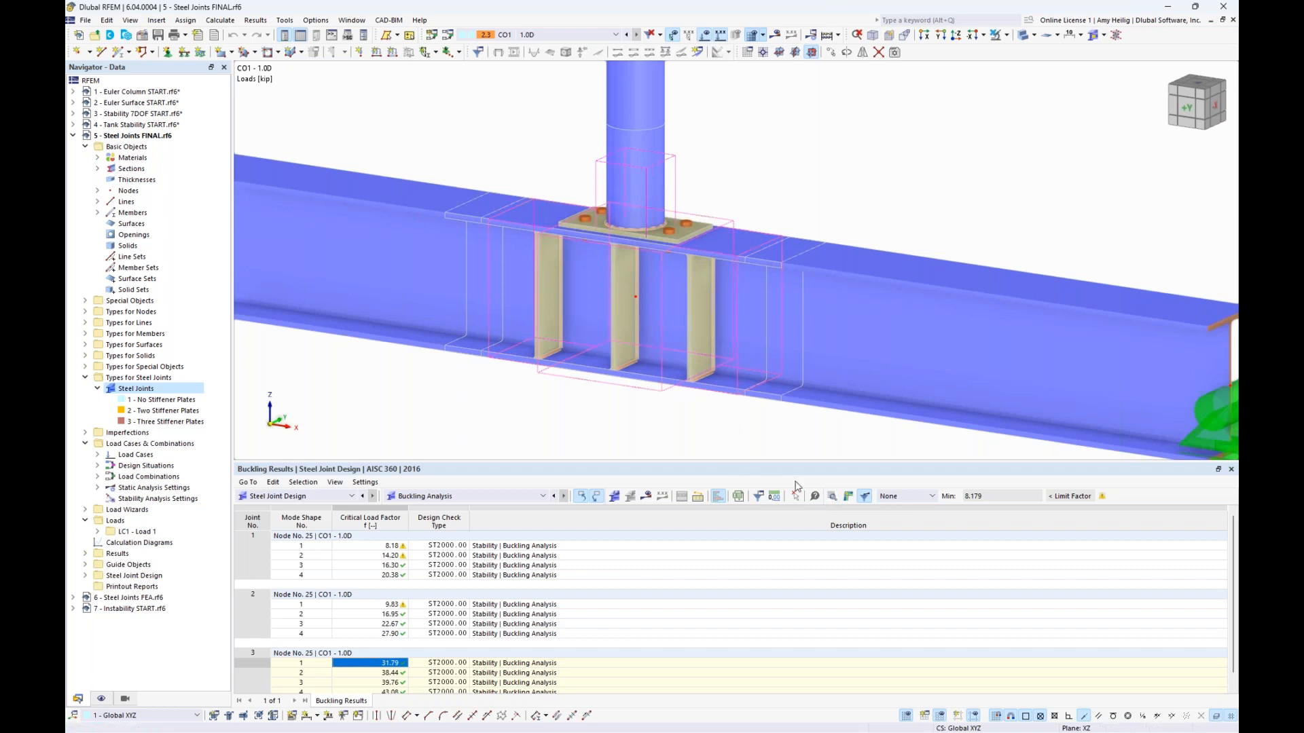
pyautogui.click(848, 496)
pyautogui.moveTo(630, 121); pyautogui.dragTo(664, 94)
pyautogui.click(331, 552)
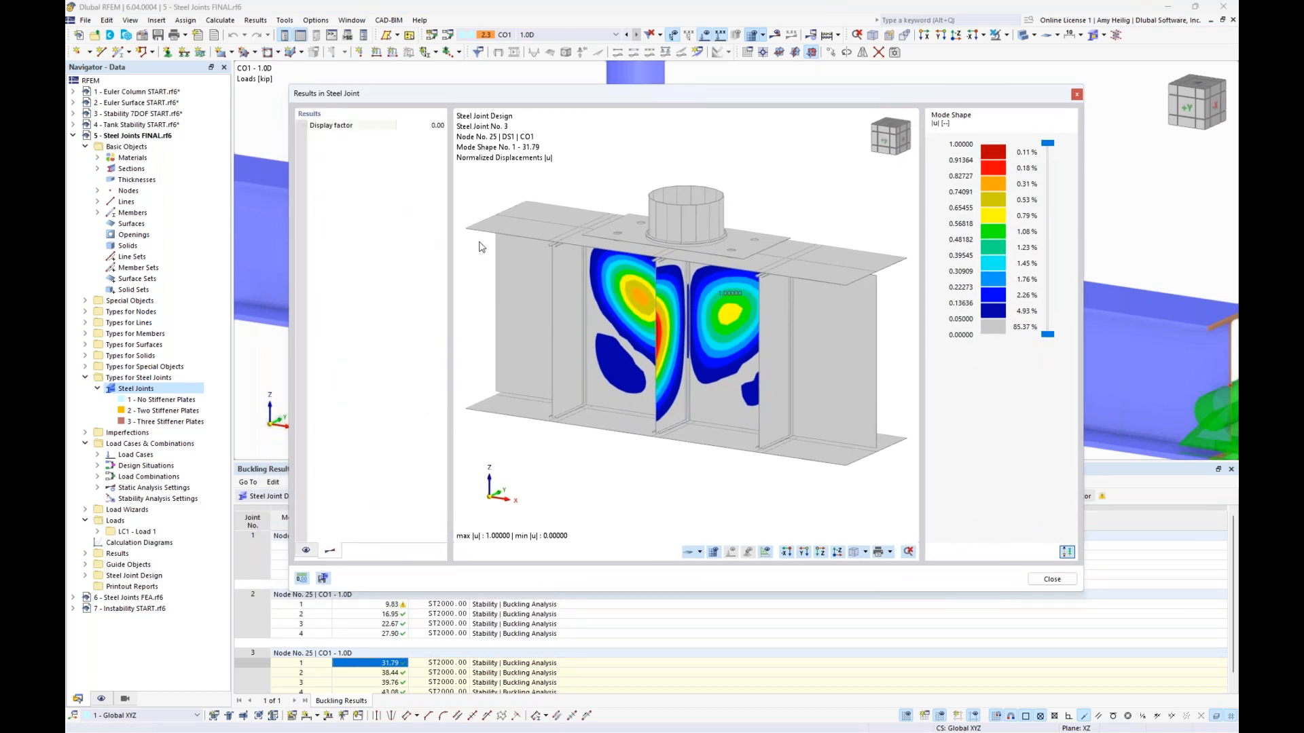
pyautogui.click(418, 127)
pyautogui.write('0.1')
pyautogui.press('Return')
pyautogui.keyDown('ctrl'); pyautogui.moveTo(658, 318); pyautogui.dragTo(658, 377, button='middle'); pyautogui.keyUp('ctrl')
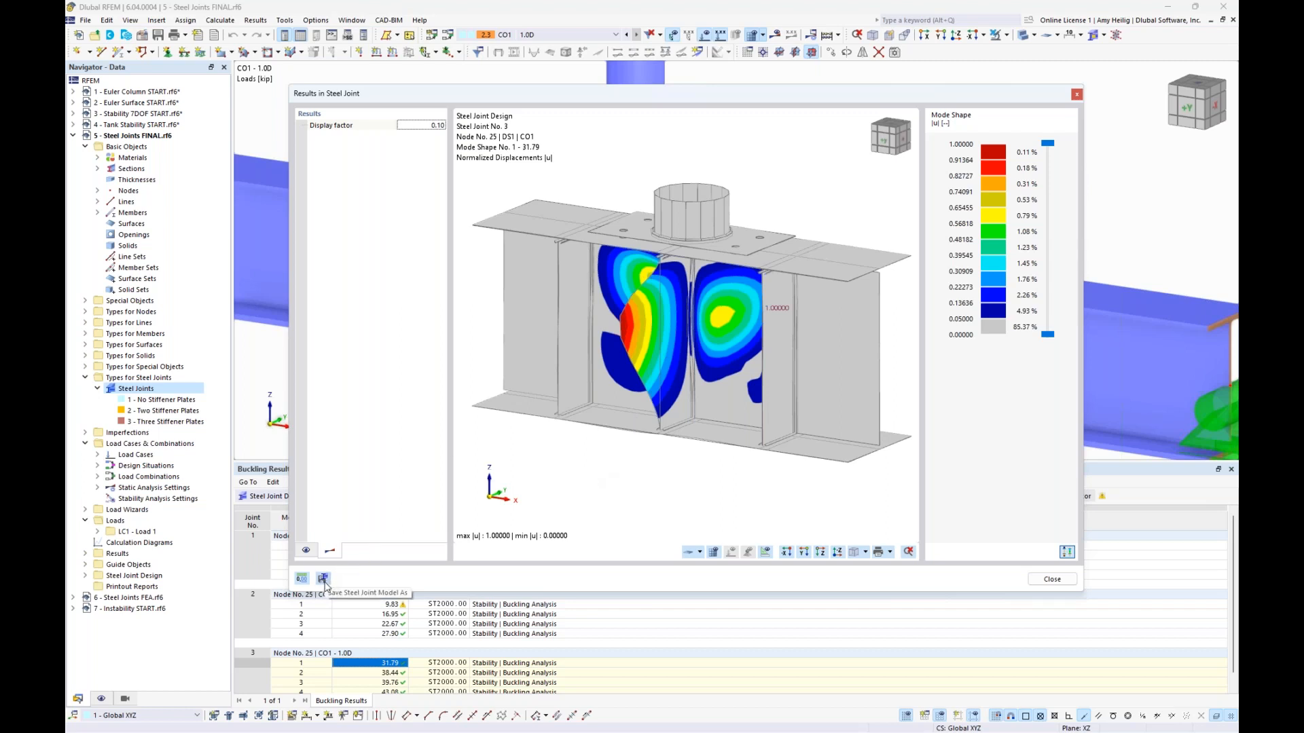
pyautogui.click(1051, 580)
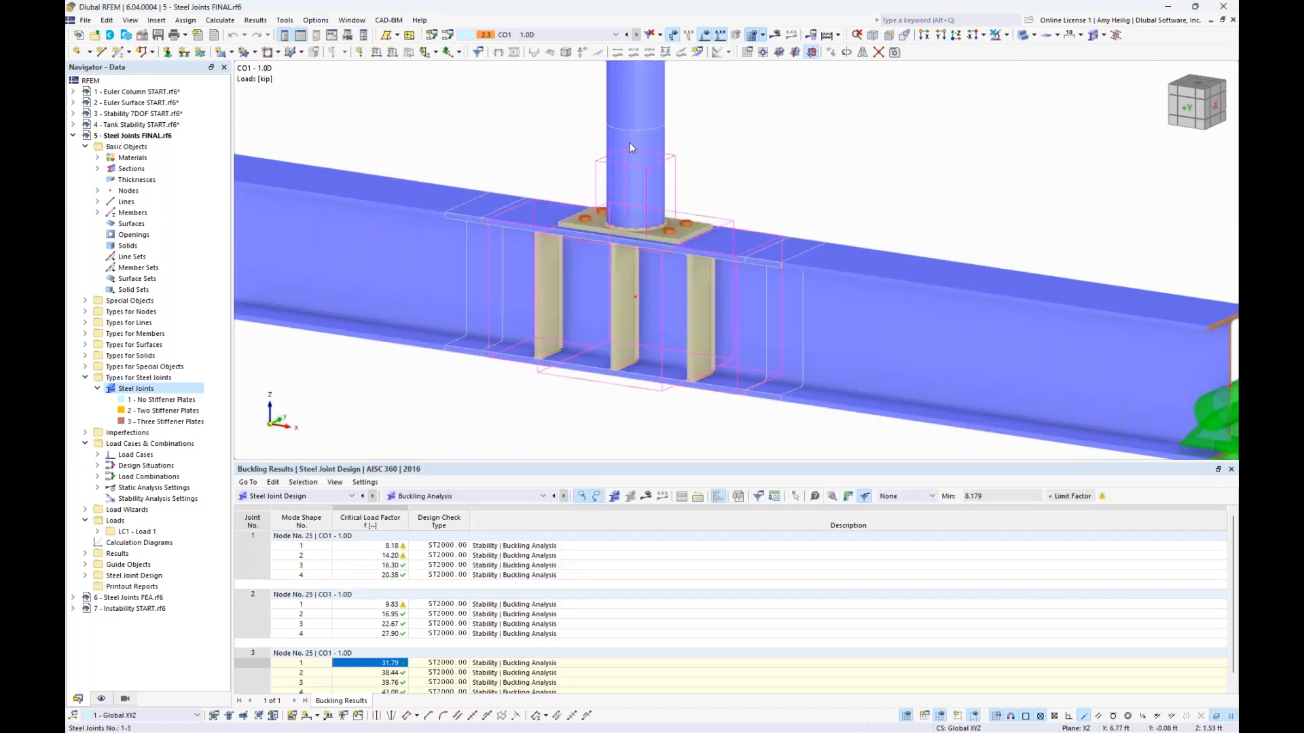
# Switch to the model 6 - Steel Joints FEA and view its meshed surface model of the joint
pyautogui.click(370, 21)
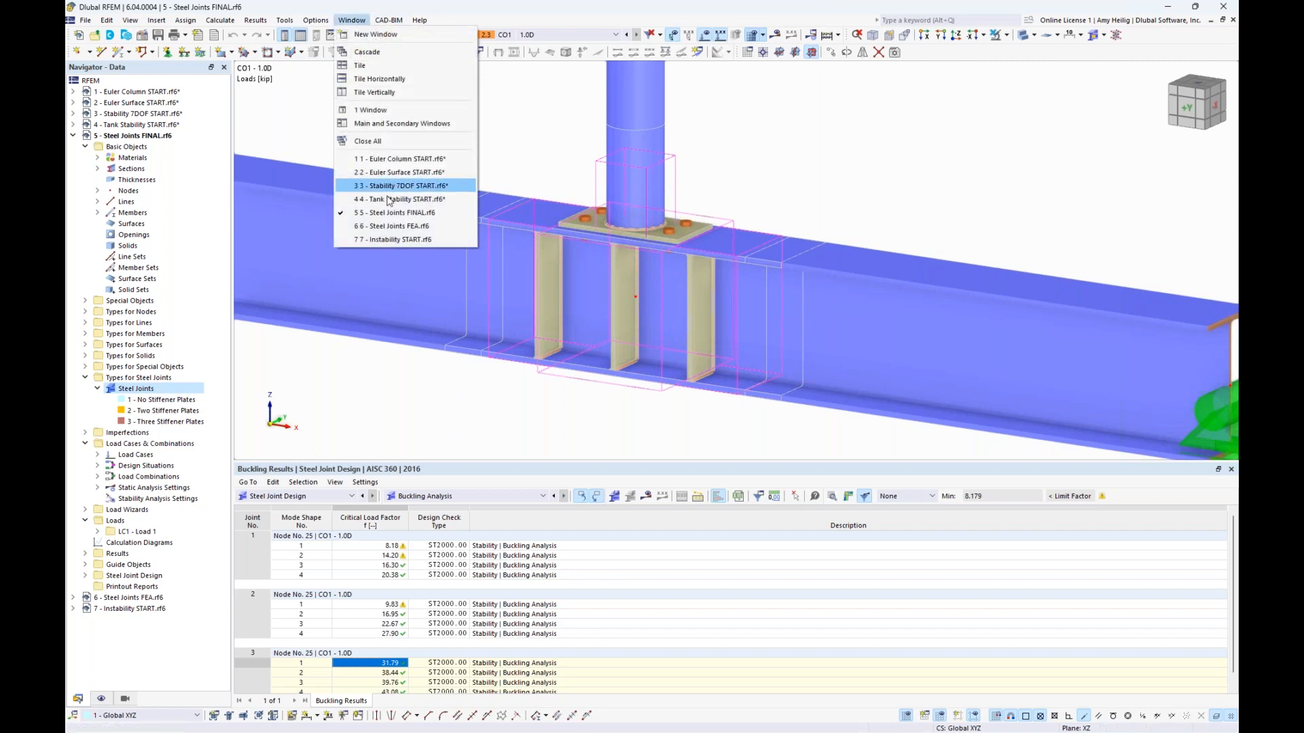
pyautogui.click(387, 231)
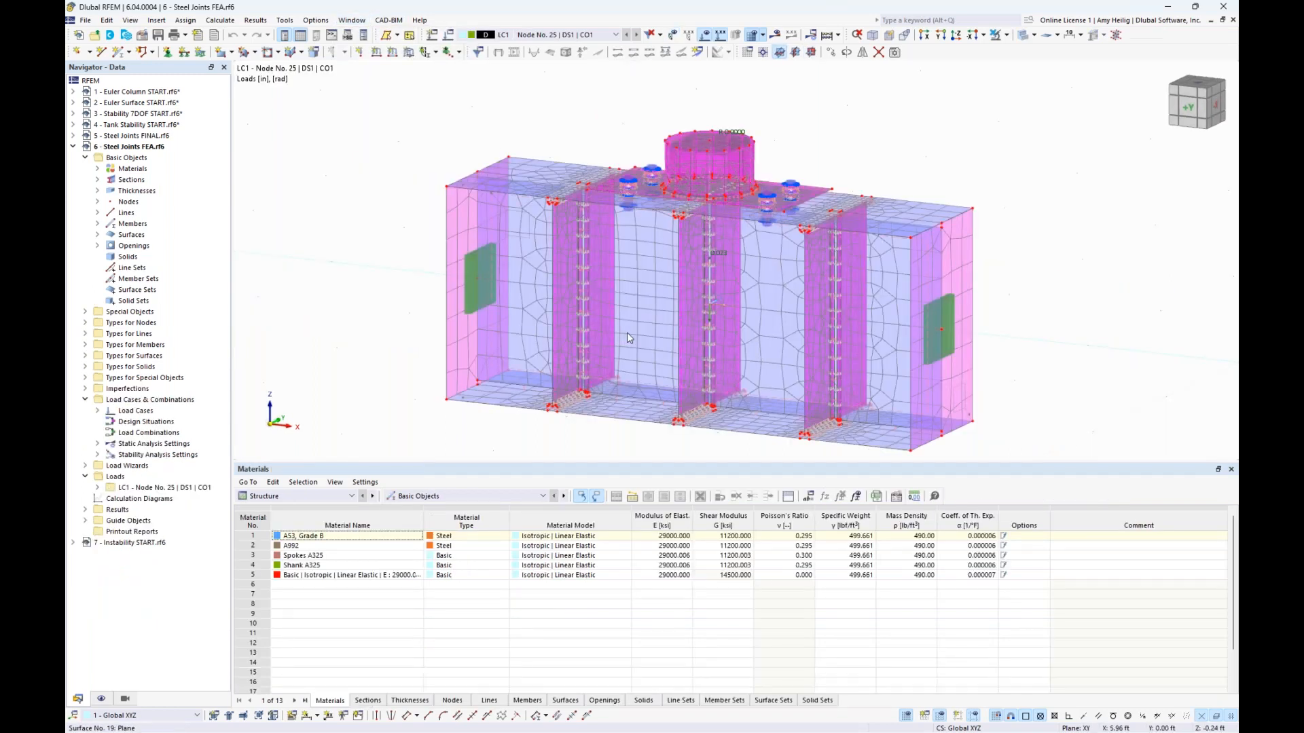
pyautogui.moveTo(1034, 307); pyautogui.dragTo(993, 290, button='middle')
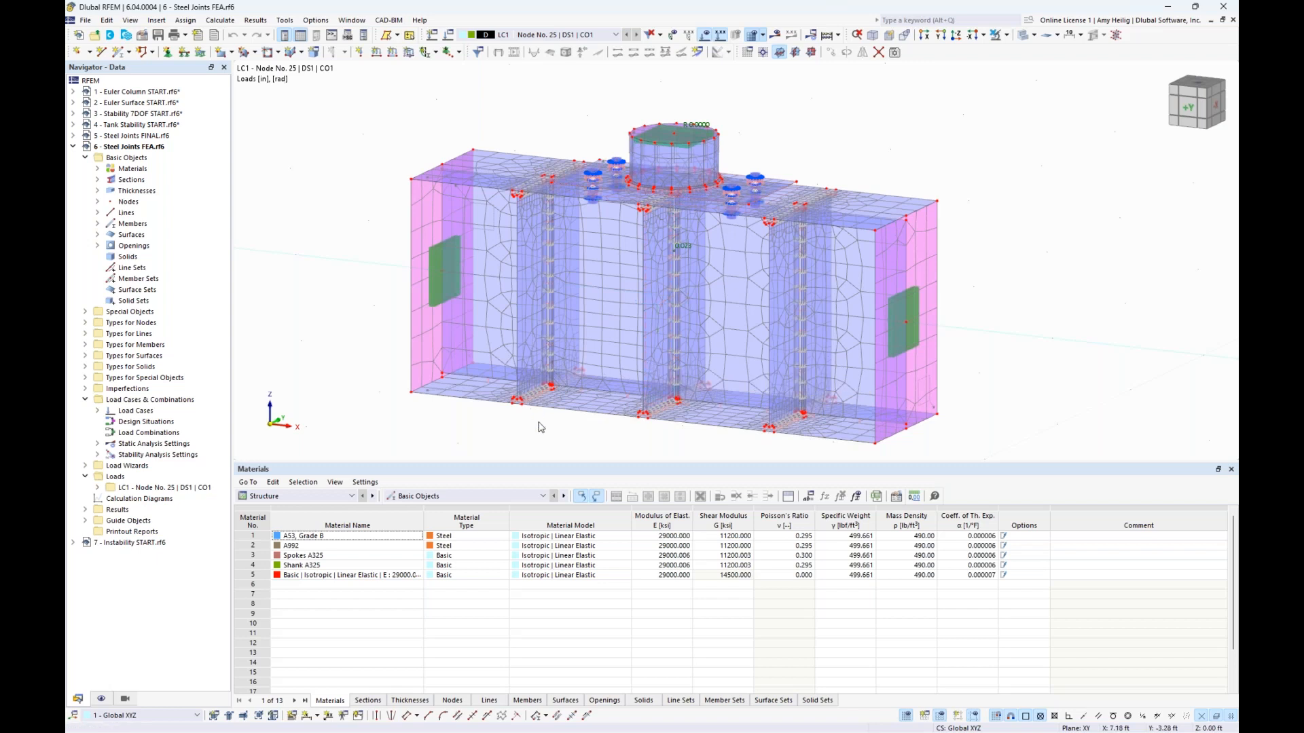
# Display the FEA joint's first buckling mode shape and list its critical load factors in the Stability Analysis results table
pyautogui.moveTo(558, 466); pyautogui.dragTo(559, 529)
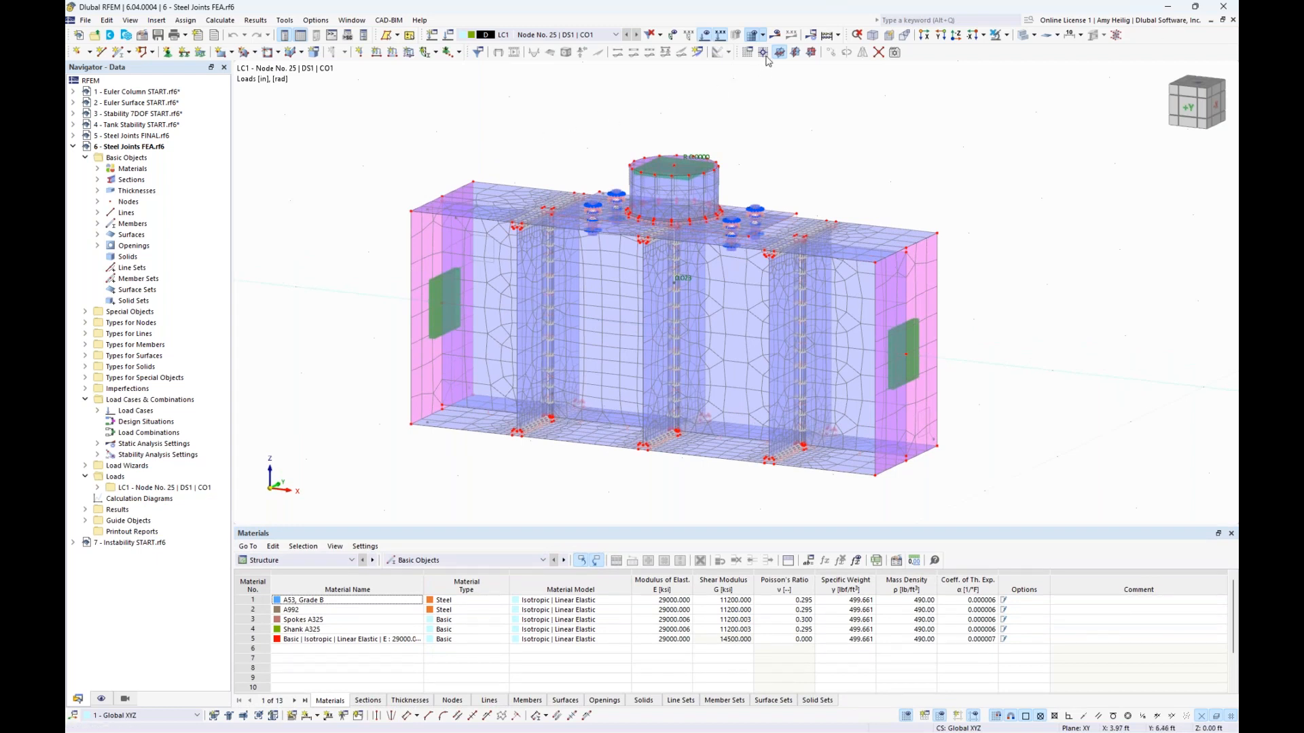
pyautogui.click(776, 36)
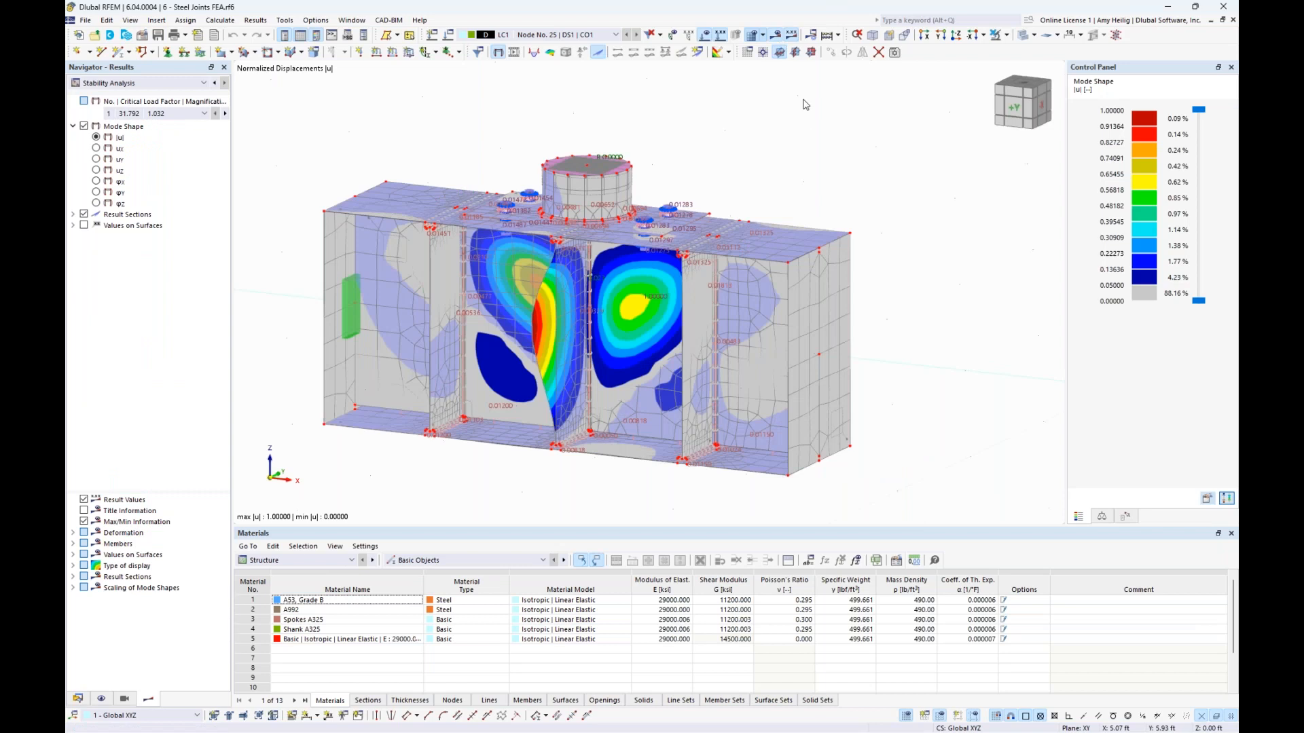
pyautogui.moveTo(753, 167); pyautogui.dragTo(780, 163, button='middle')
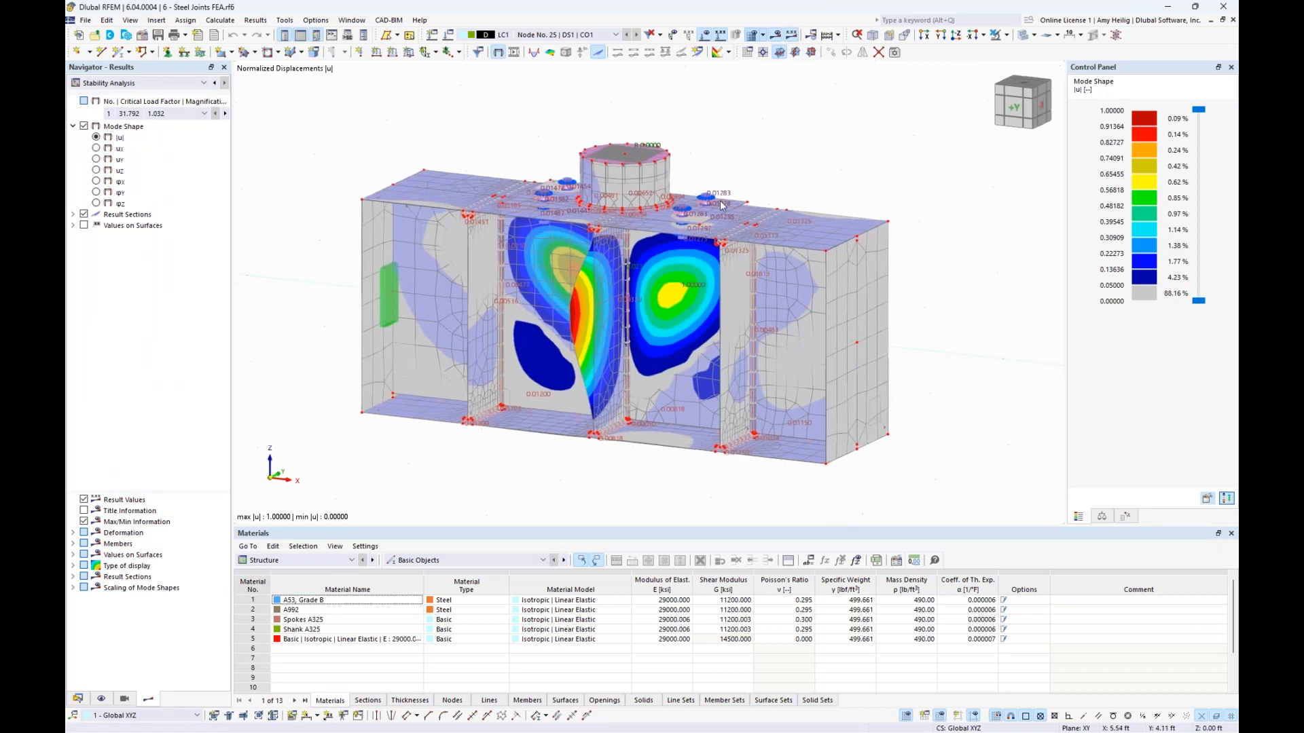
pyautogui.click(320, 559)
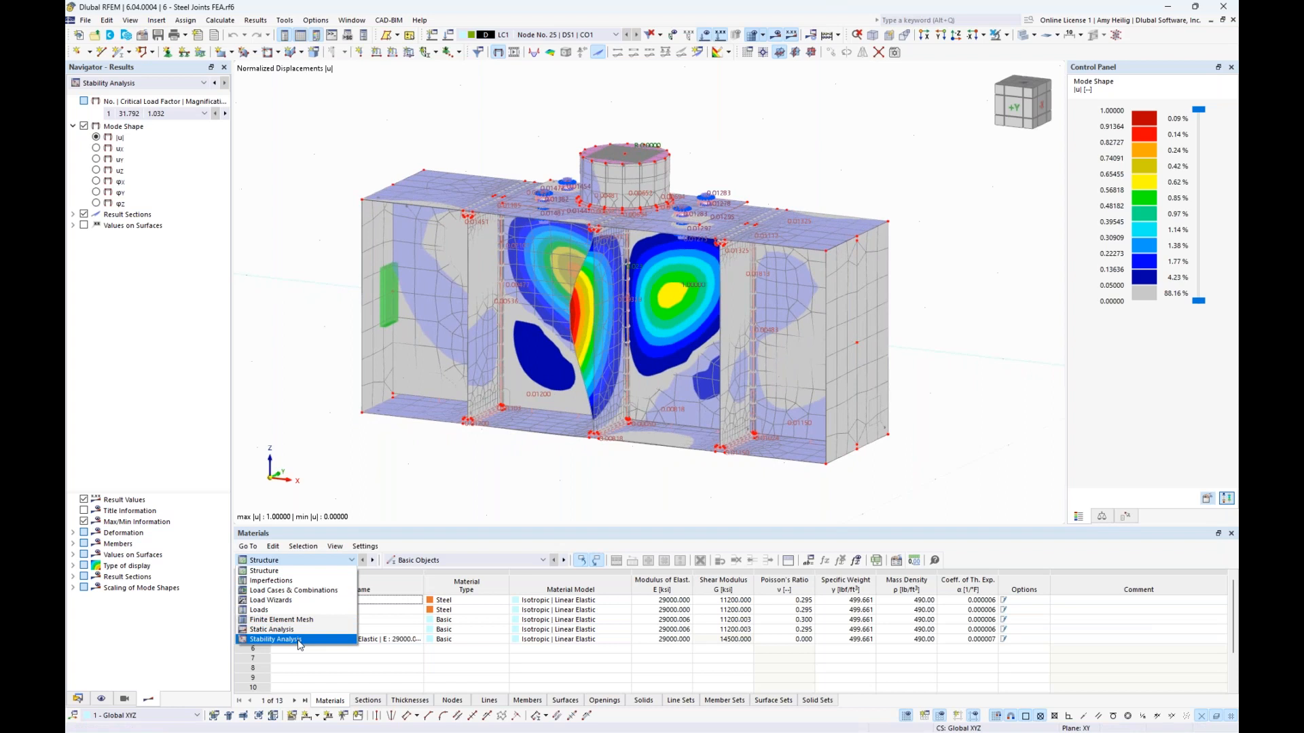
pyautogui.click(300, 645)
pyautogui.click(323, 602)
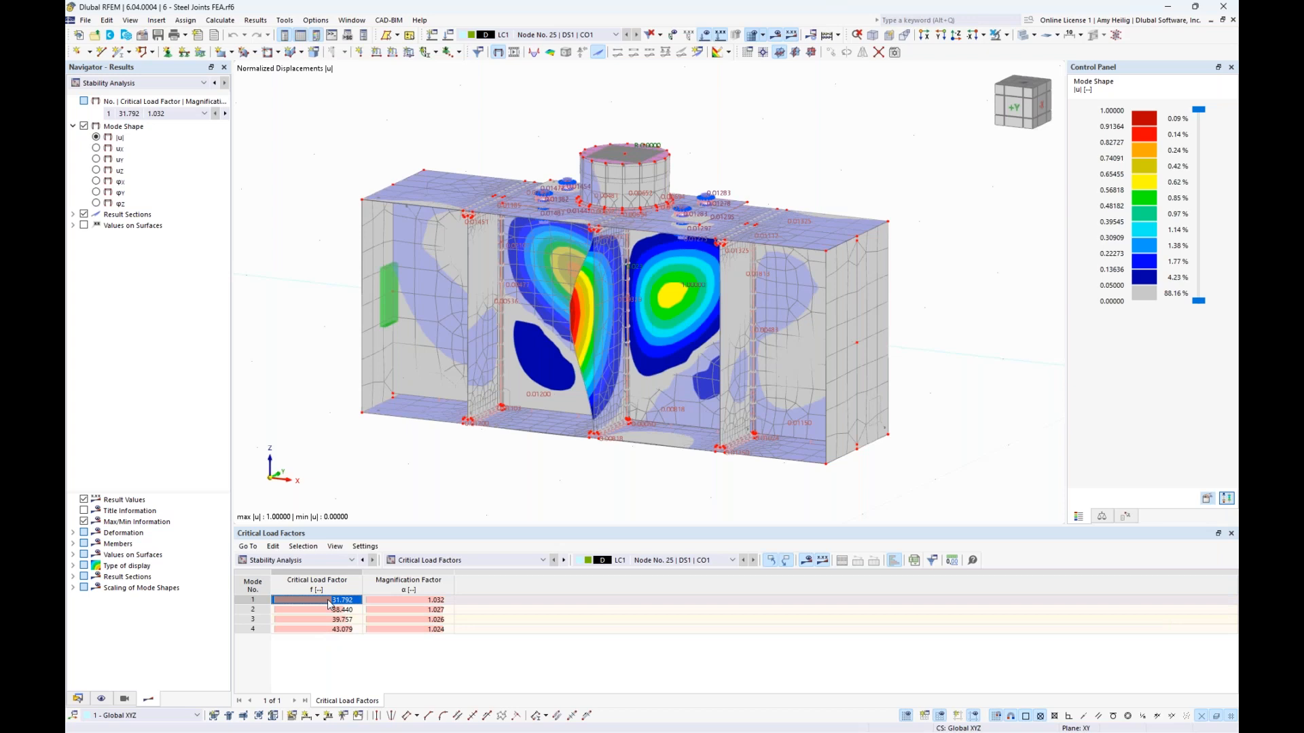
pyautogui.keyDown('ctrl'); pyautogui.moveTo(481, 470); pyautogui.dragTo(521, 474, button='middle'); pyautogui.keyUp('ctrl')
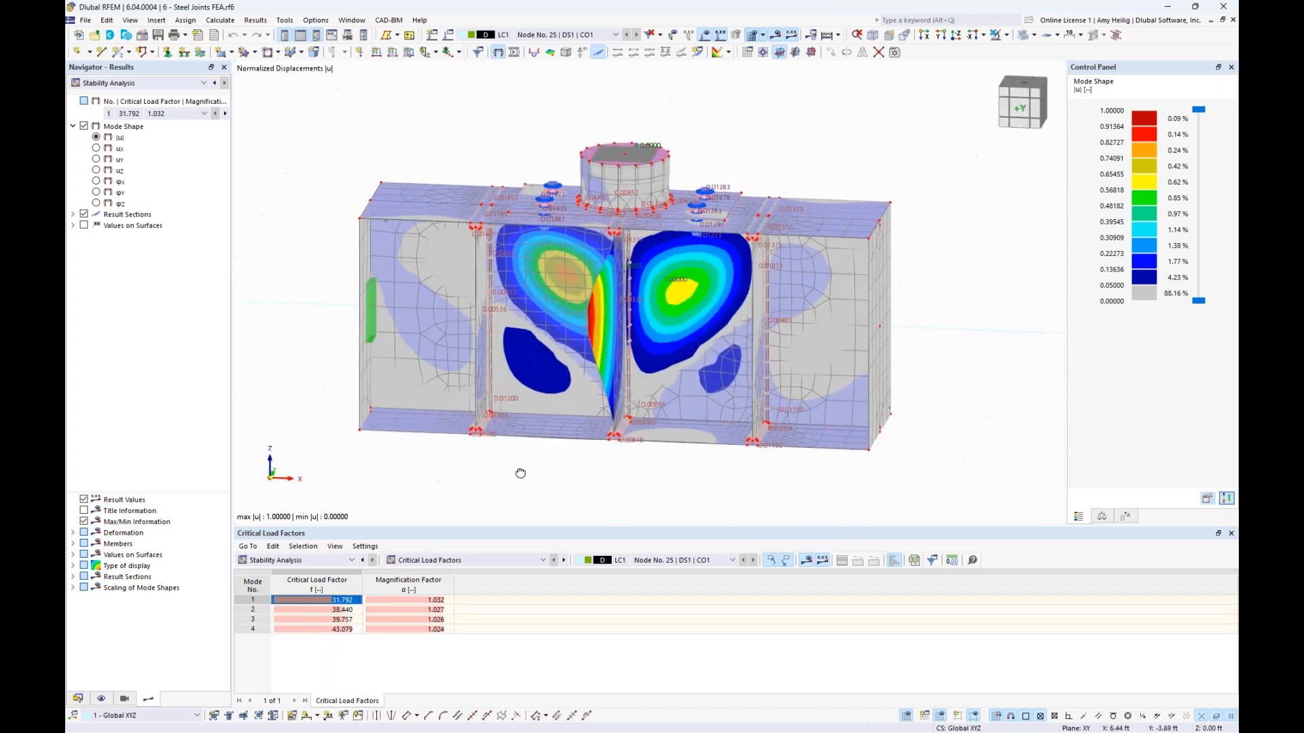
# Display mode shapes 2 and 3 of the FEA joint and examine the web and stiffeners from both sides
pyautogui.click(343, 610)
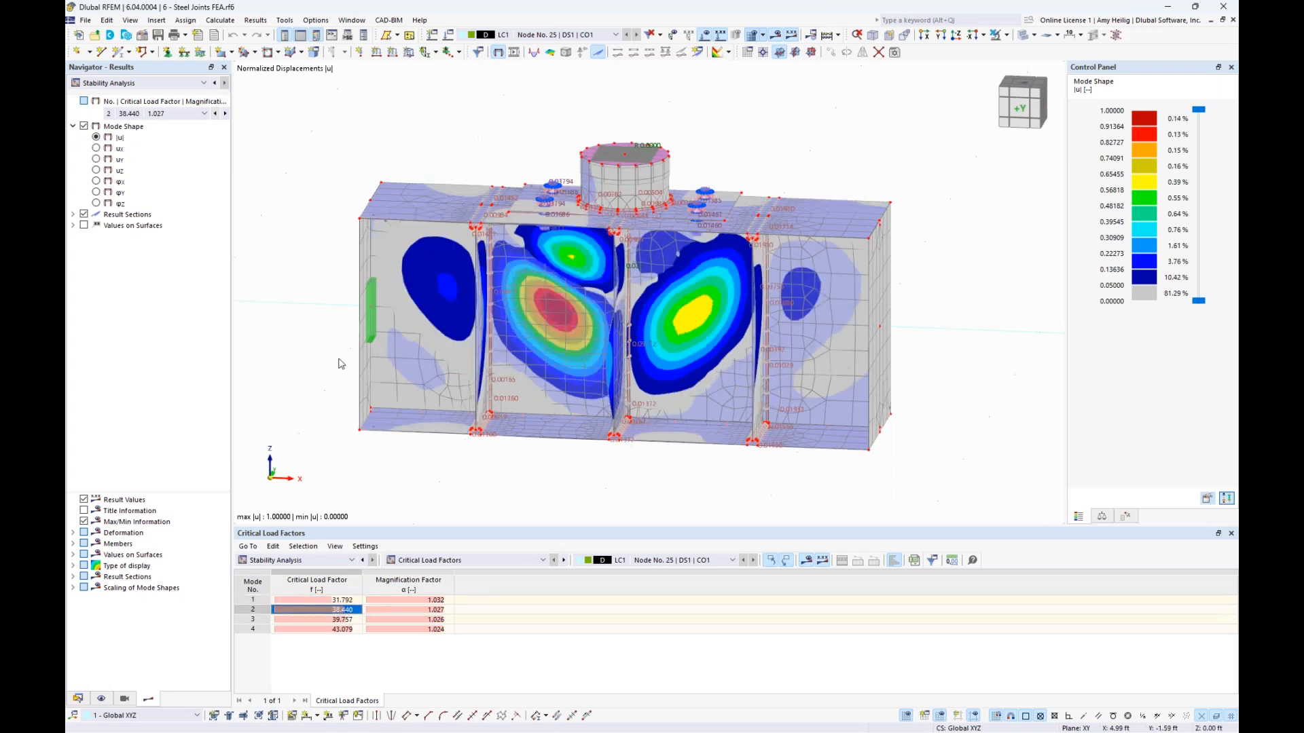
pyautogui.keyDown('ctrl'); pyautogui.moveTo(332, 339); pyautogui.dragTo(462, 309, button='middle'); pyautogui.keyUp('ctrl')
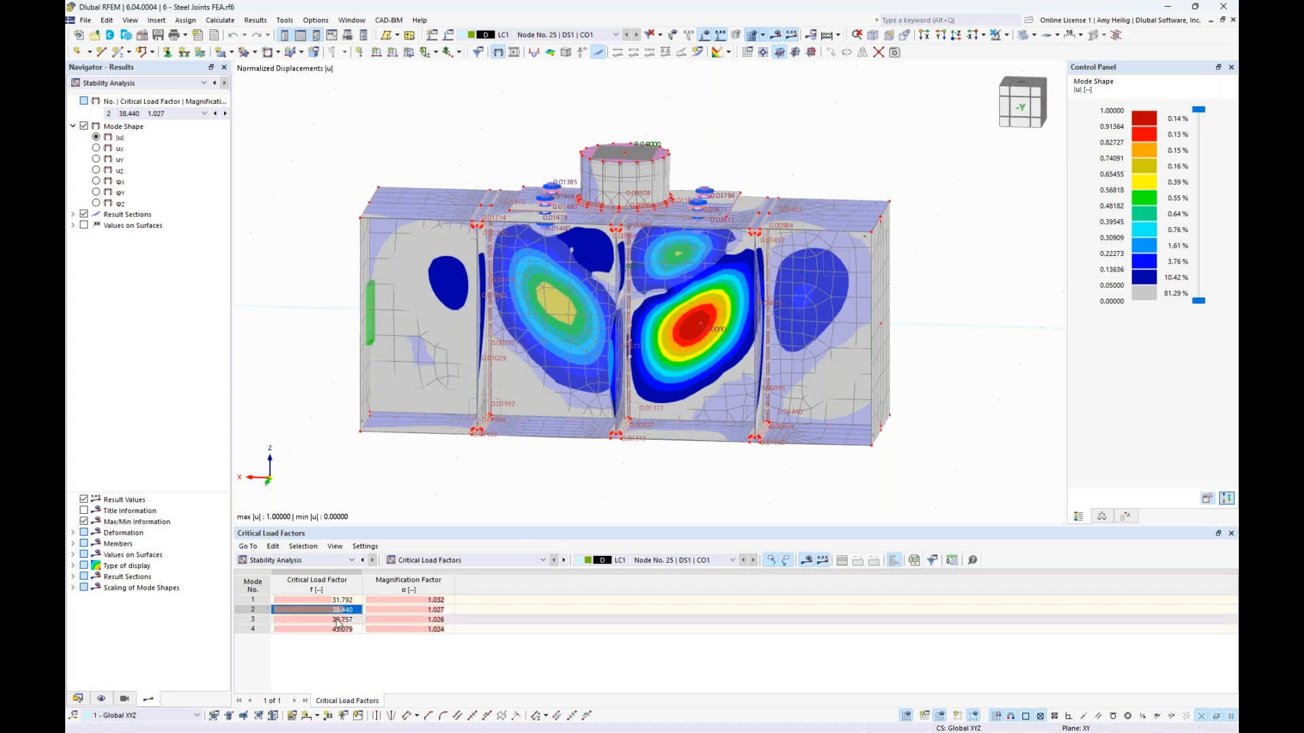
pyautogui.click(343, 620)
pyautogui.keyDown('ctrl'); pyautogui.moveTo(998, 352); pyautogui.dragTo(535, 368, button='middle'); pyautogui.keyUp('ctrl')
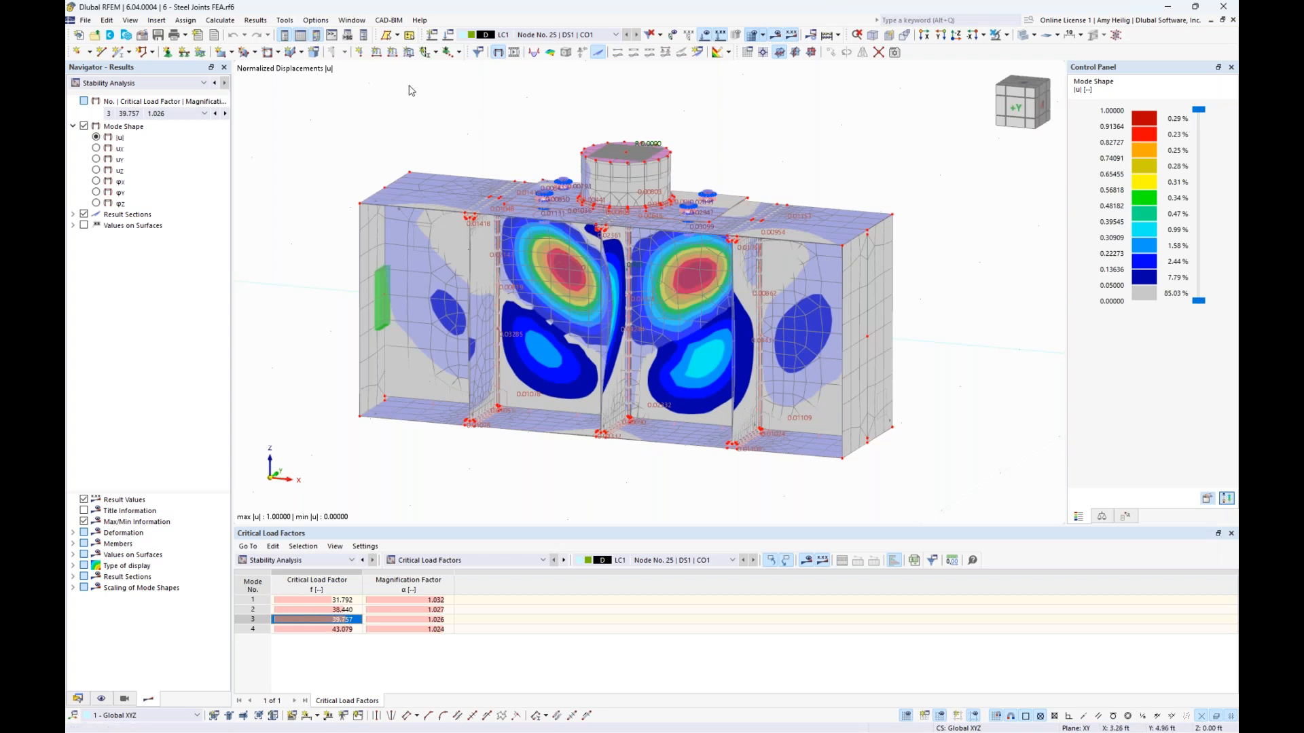
# Switch to the model 7 - Instability START and view its steel frame structure
pyautogui.click(356, 22)
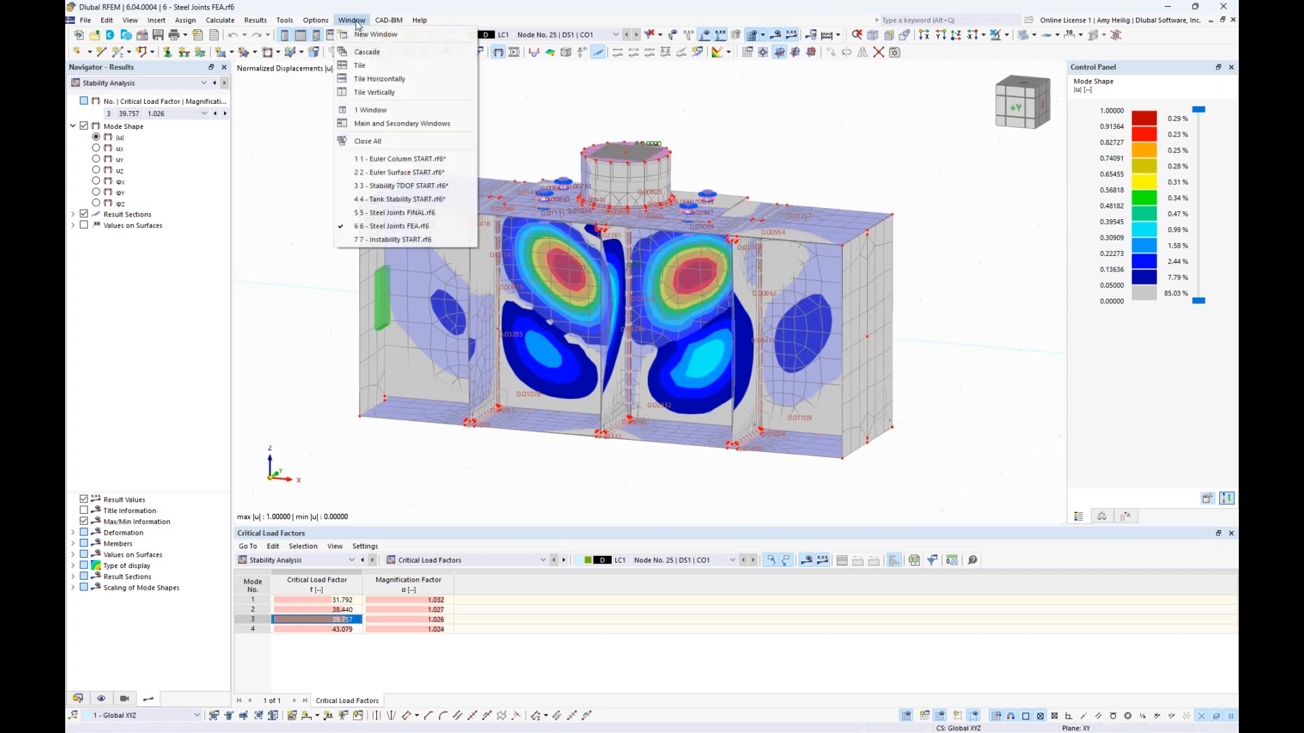
pyautogui.click(399, 240)
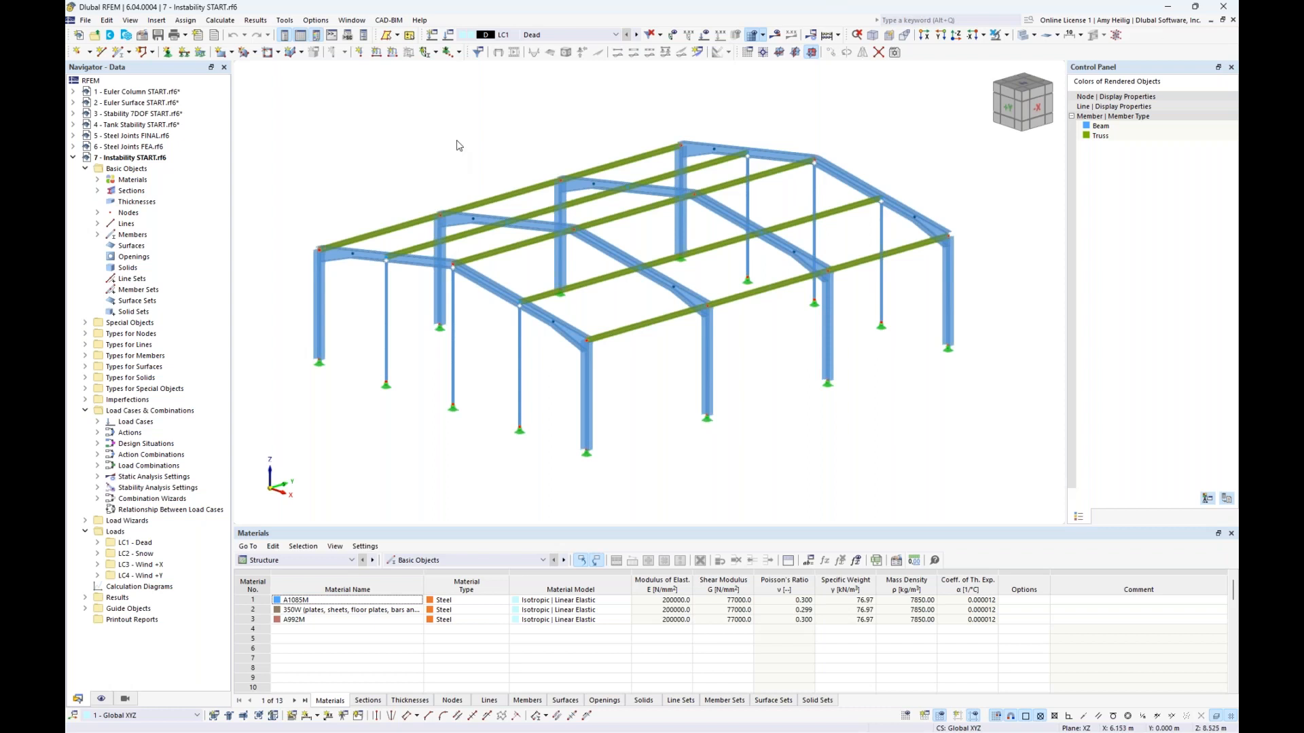
pyautogui.moveTo(442, 161); pyautogui.dragTo(467, 172, button='middle')
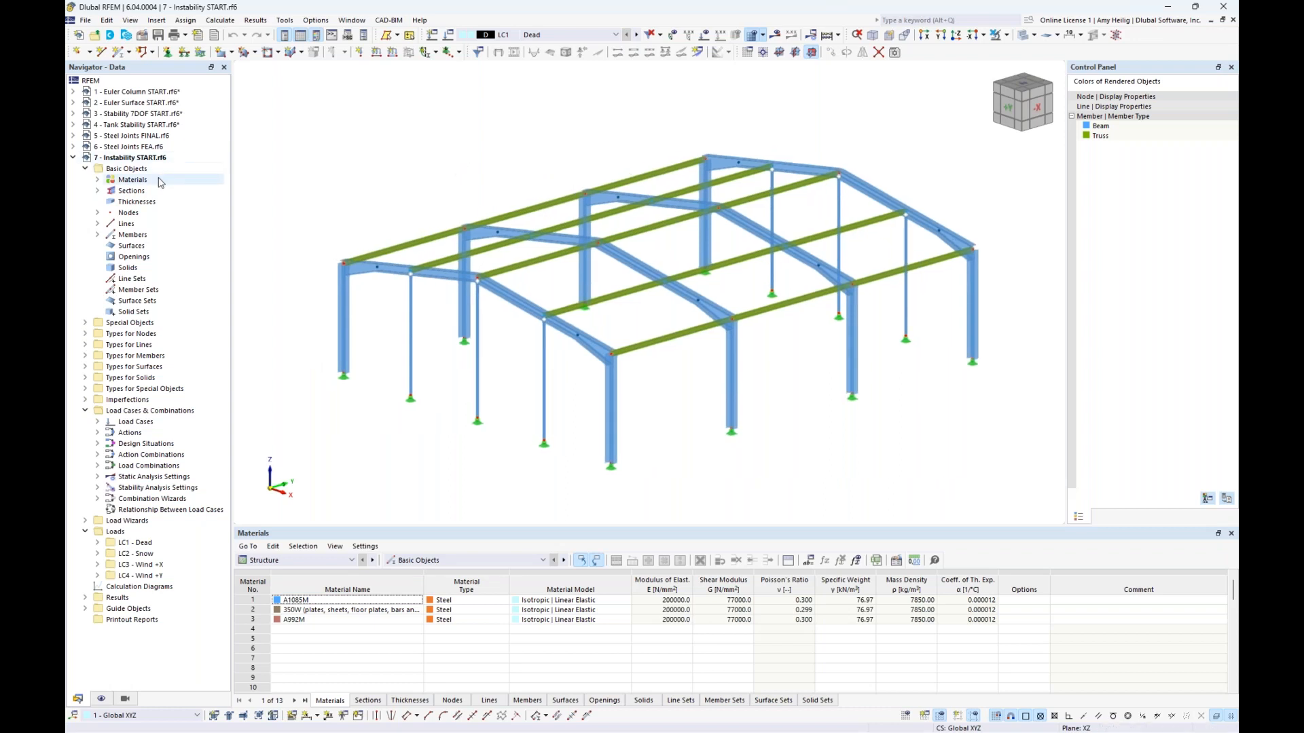
# Highlight the members using sections W 250x80 and Sqr HSS 127x127x4.8, and collapse the section list when finished
pyautogui.click(98, 191)
pyautogui.click(142, 202)
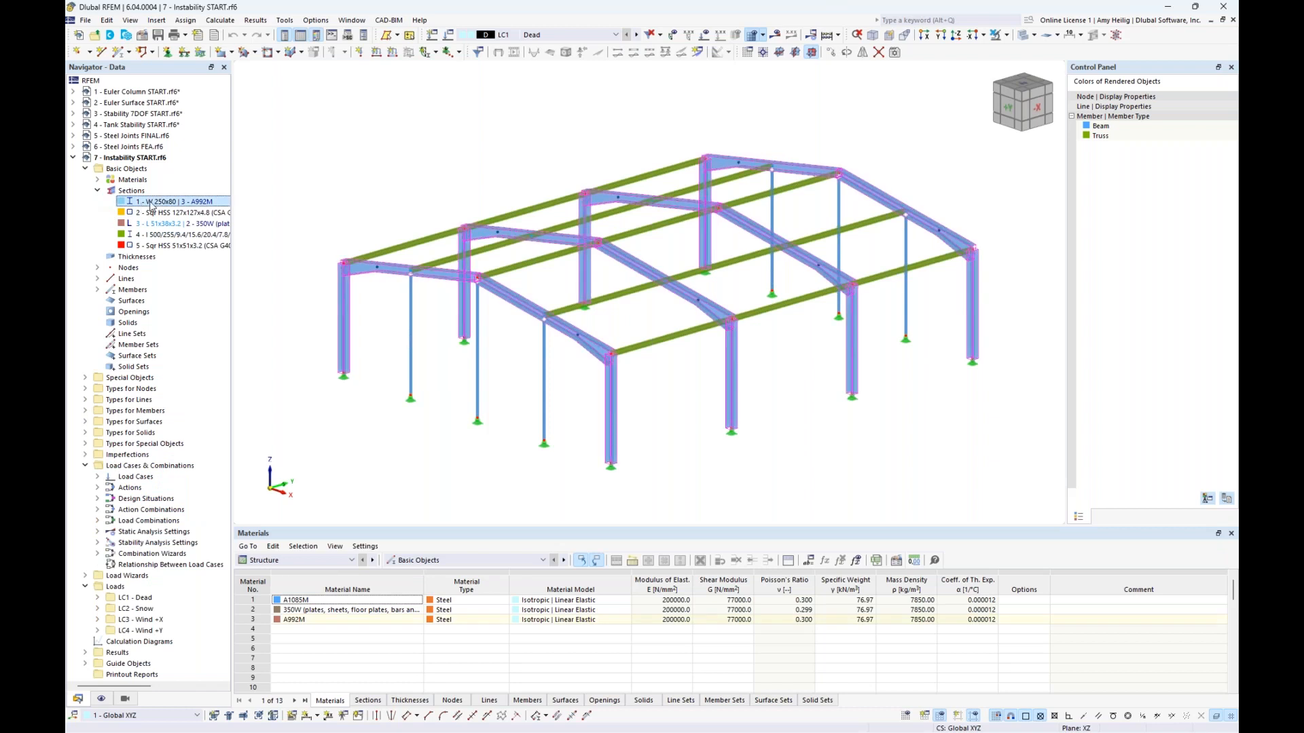
pyautogui.click(152, 214)
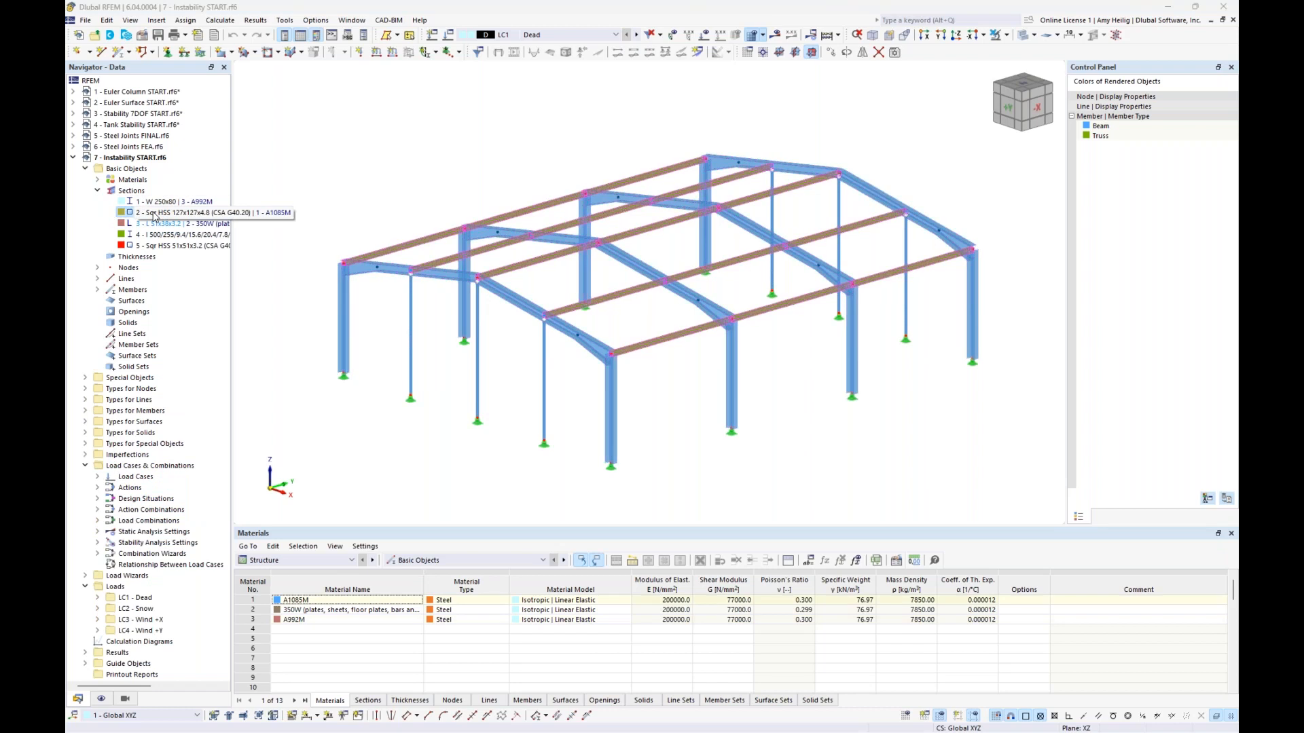
pyautogui.click(97, 191)
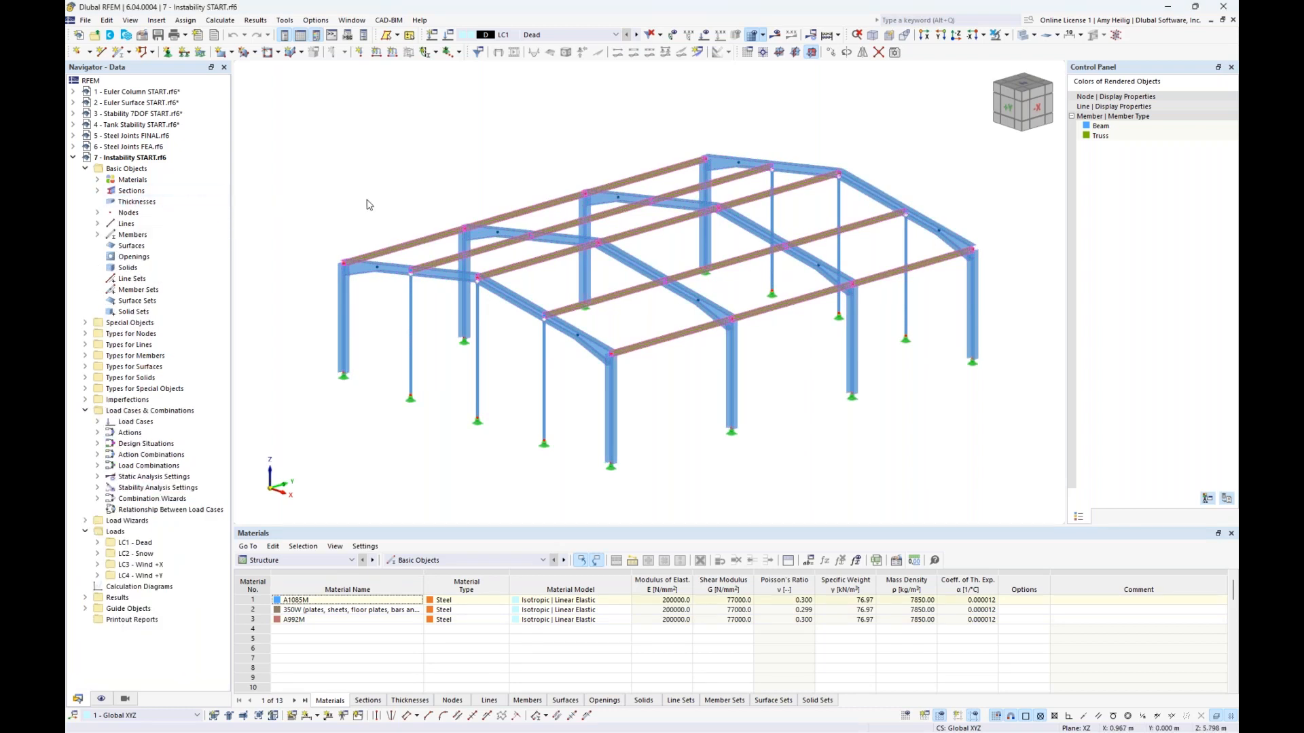
pyautogui.moveTo(442, 198)
pyautogui.mouseDown(button='middle')
pyautogui.moveTo(448, 161)
pyautogui.moveTo(427, 195)
pyautogui.mouseUp(button='middle')
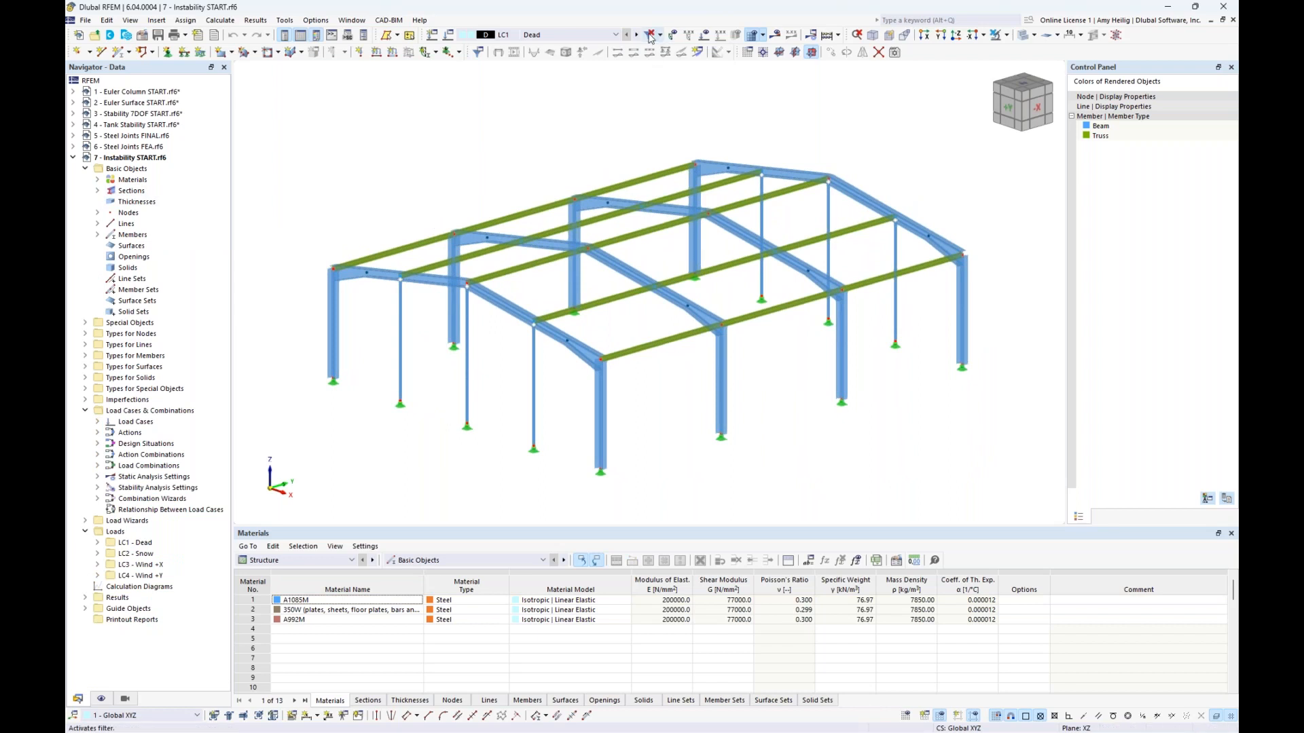
# Show the loads on the frame and view each load case in turn through LC4 Wind +Y
pyautogui.click(705, 35)
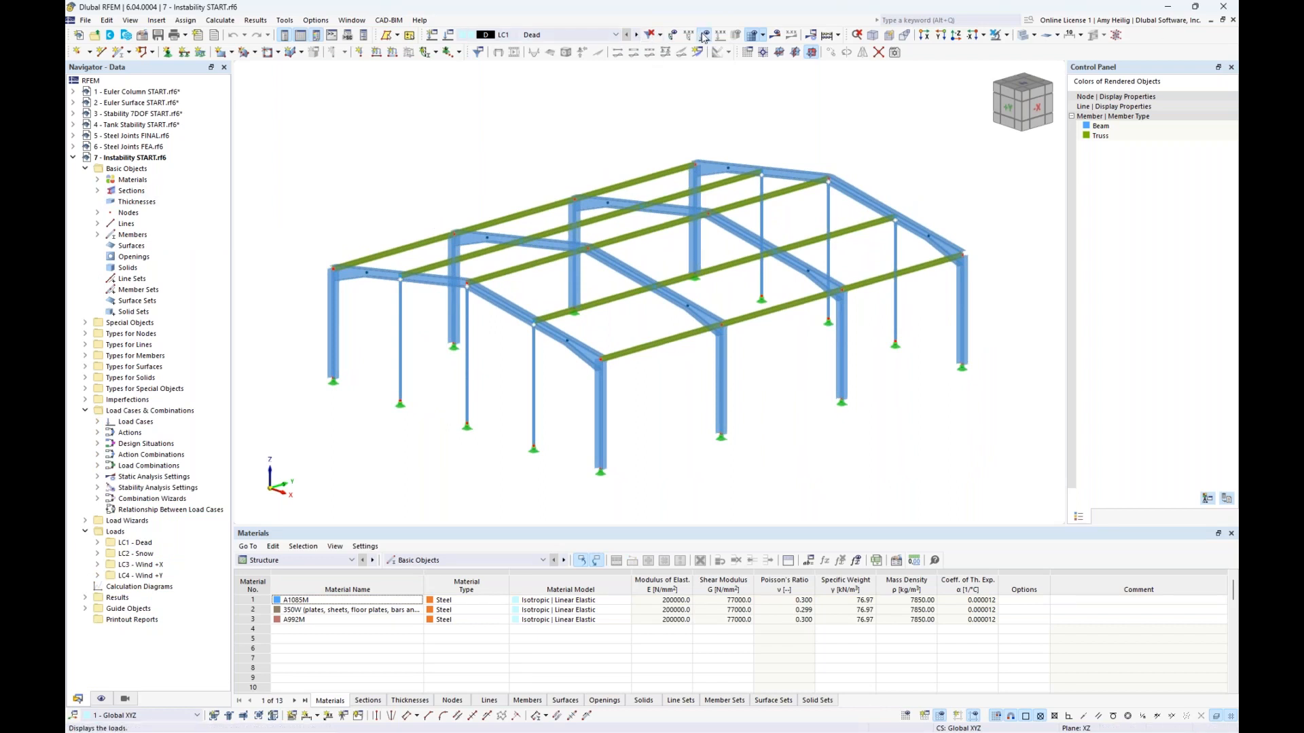
pyautogui.click(637, 34)
pyautogui.click(637, 35)
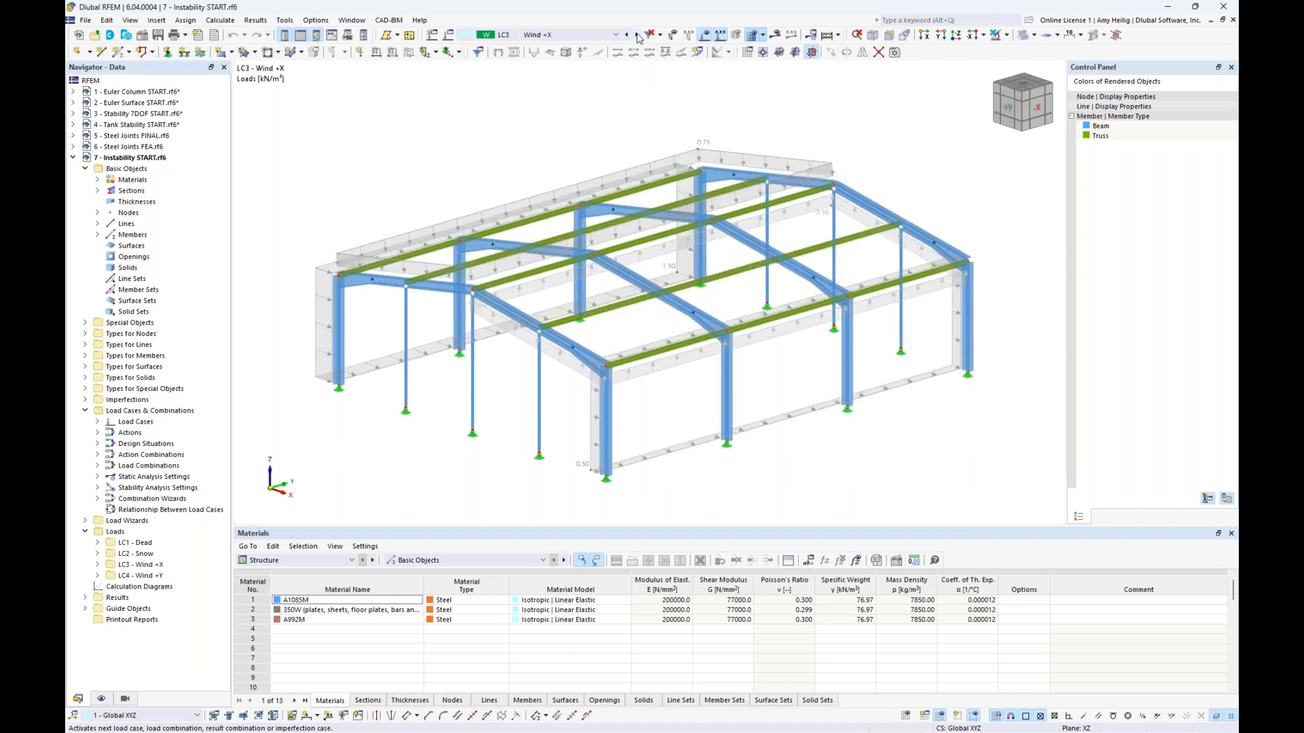
pyautogui.click(637, 35)
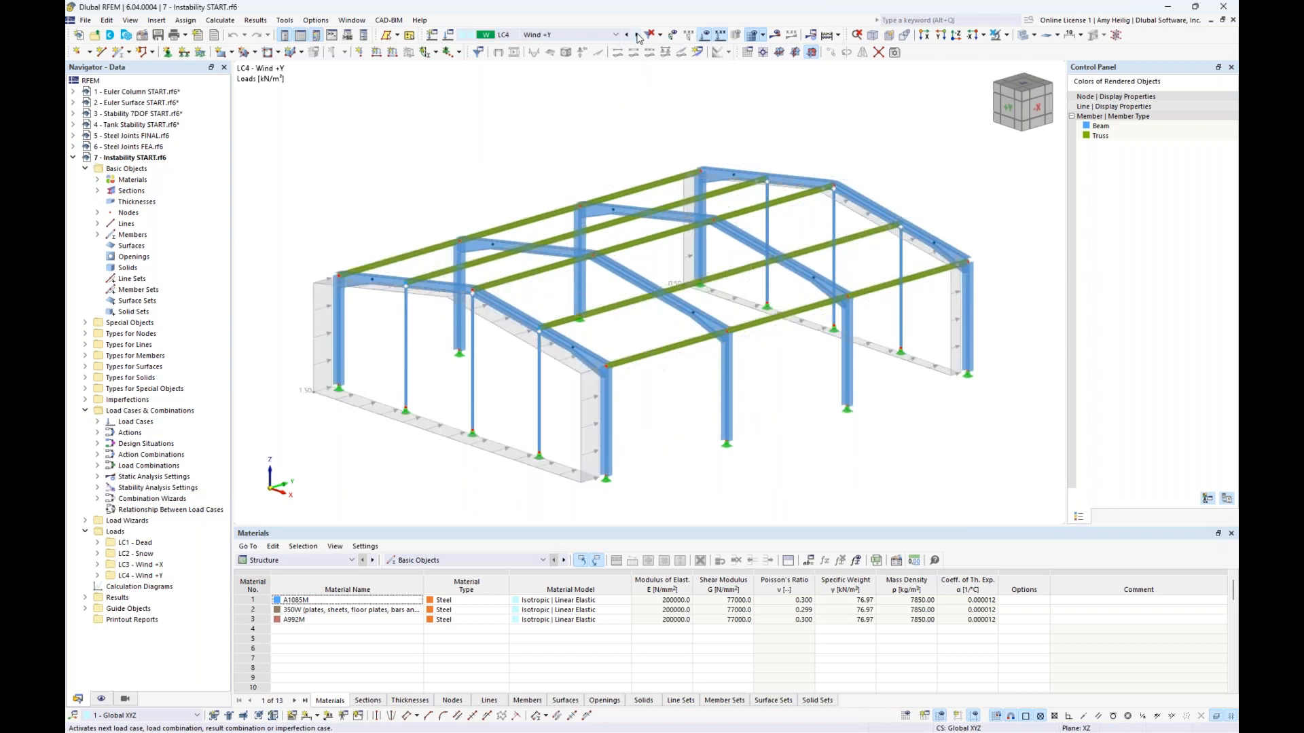
# View the loads of the first load combinations up to CO3, 1.25D + 1.50S + 0.40W1
pyautogui.click(615, 35)
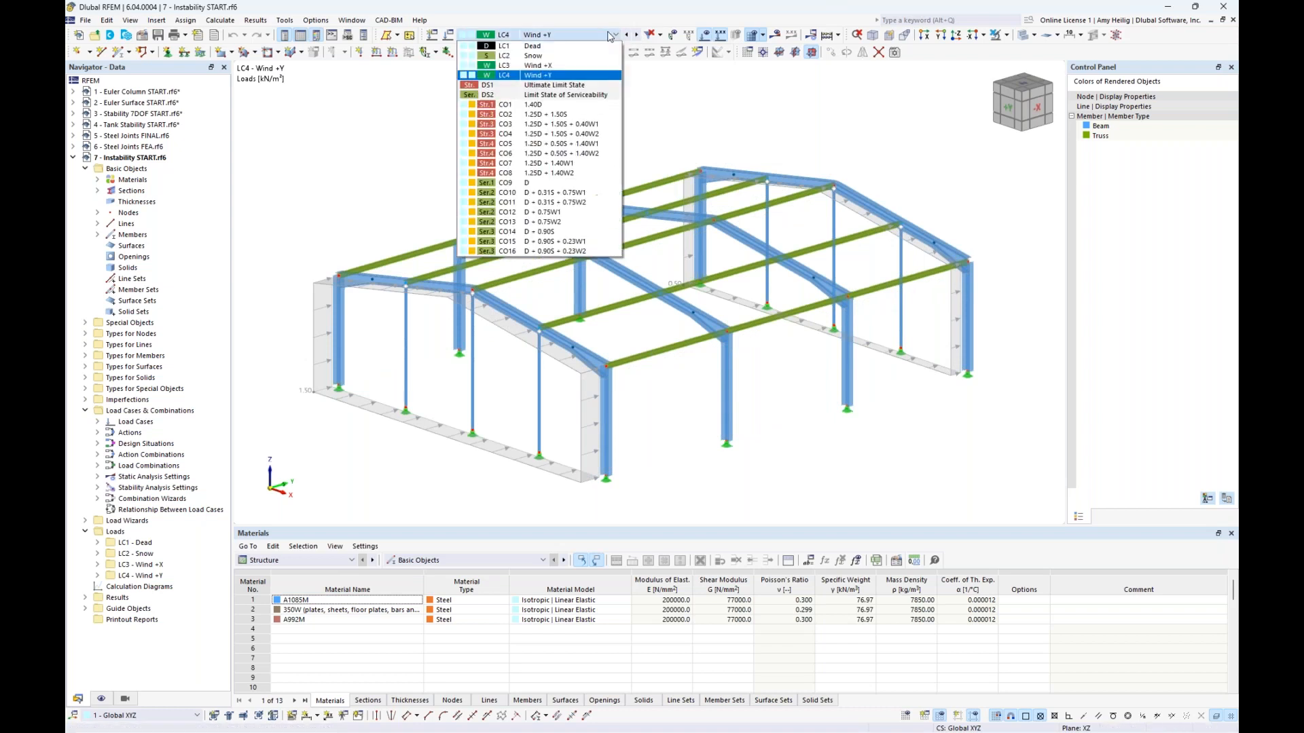
pyautogui.click(578, 114)
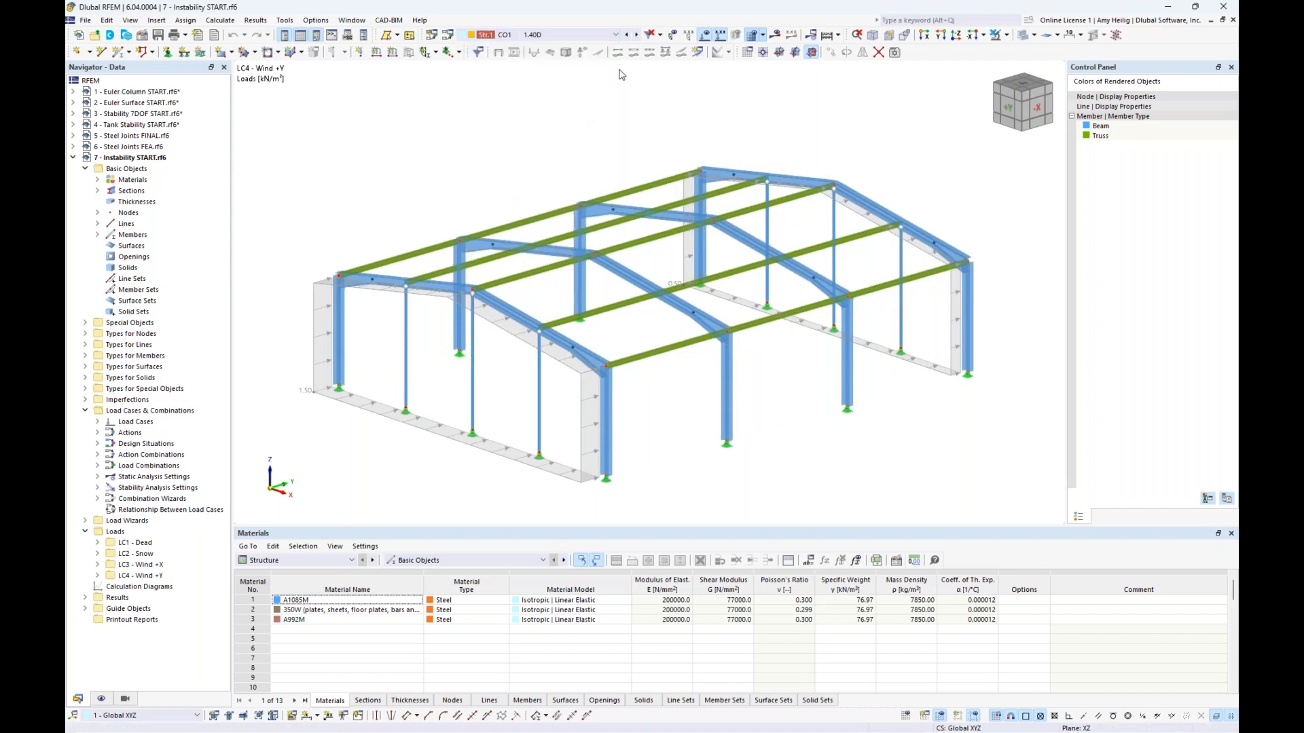
pyautogui.click(637, 34)
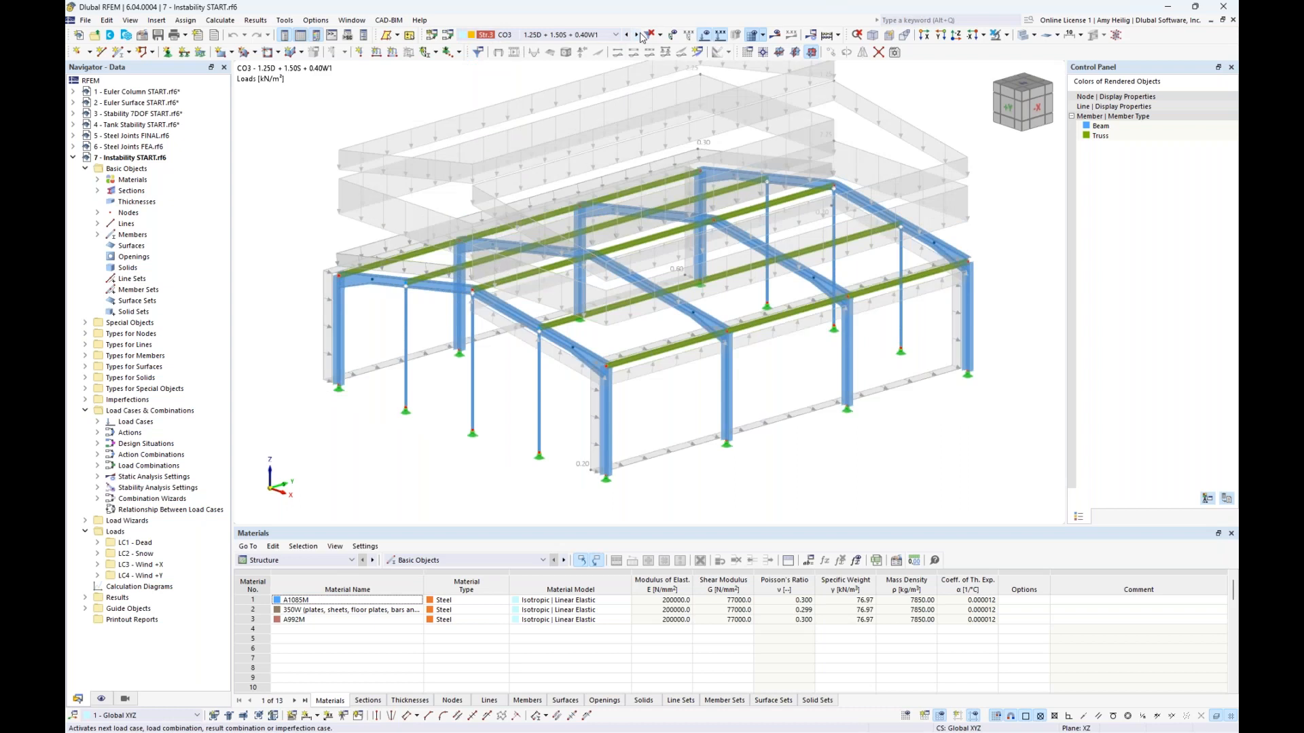
# Make load case LC1 Dead active and hide the load display
pyautogui.click(583, 35)
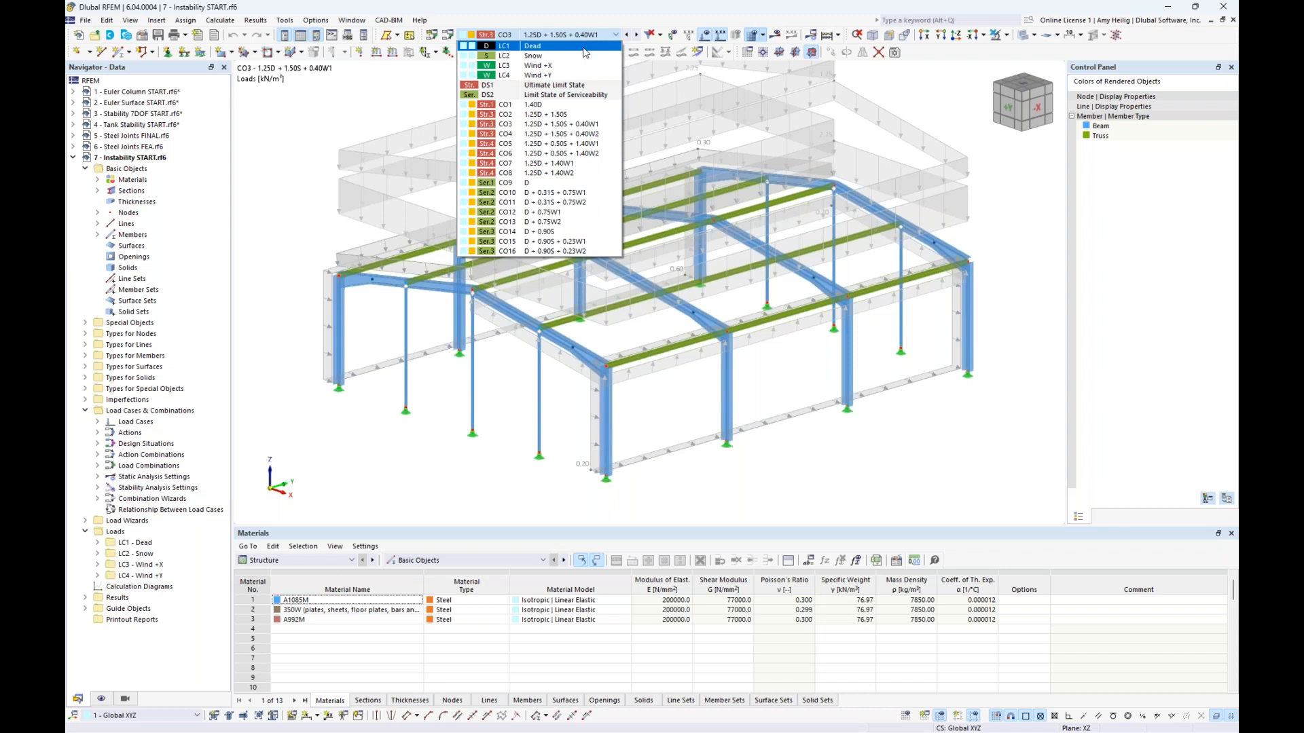
pyautogui.click(584, 47)
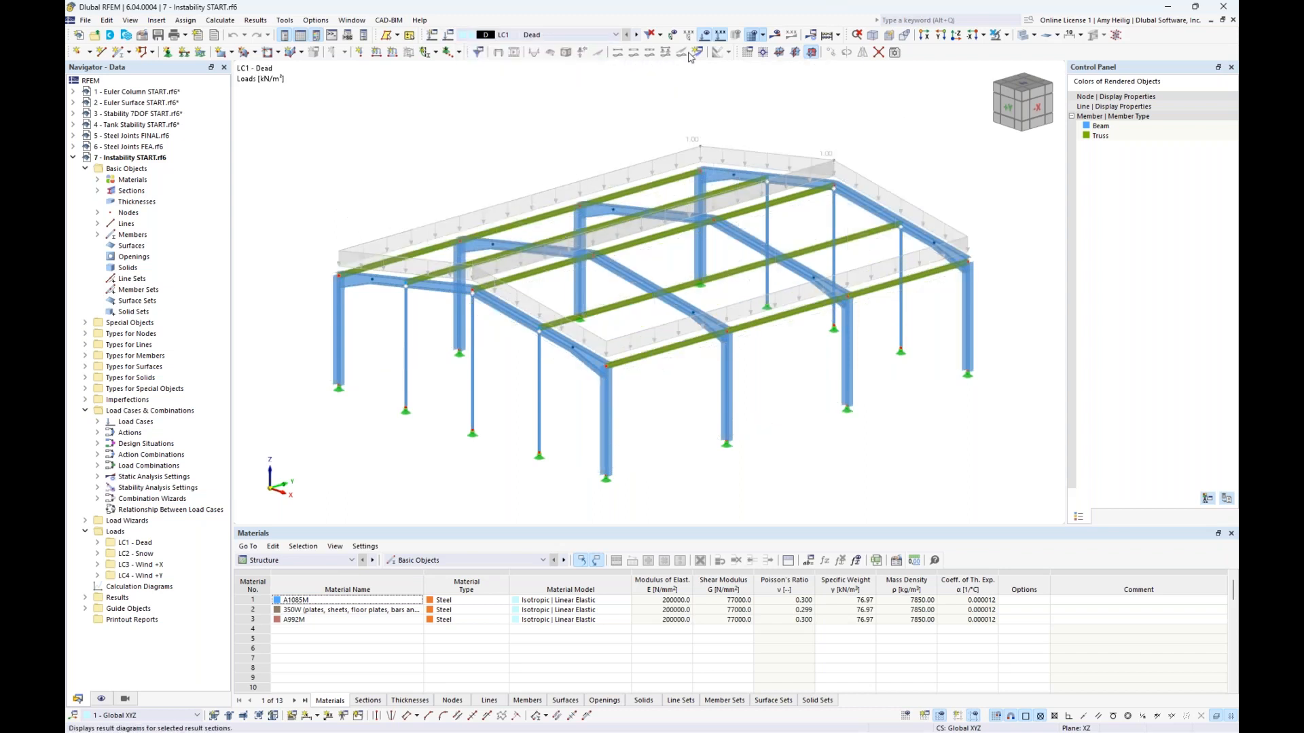
pyautogui.click(706, 37)
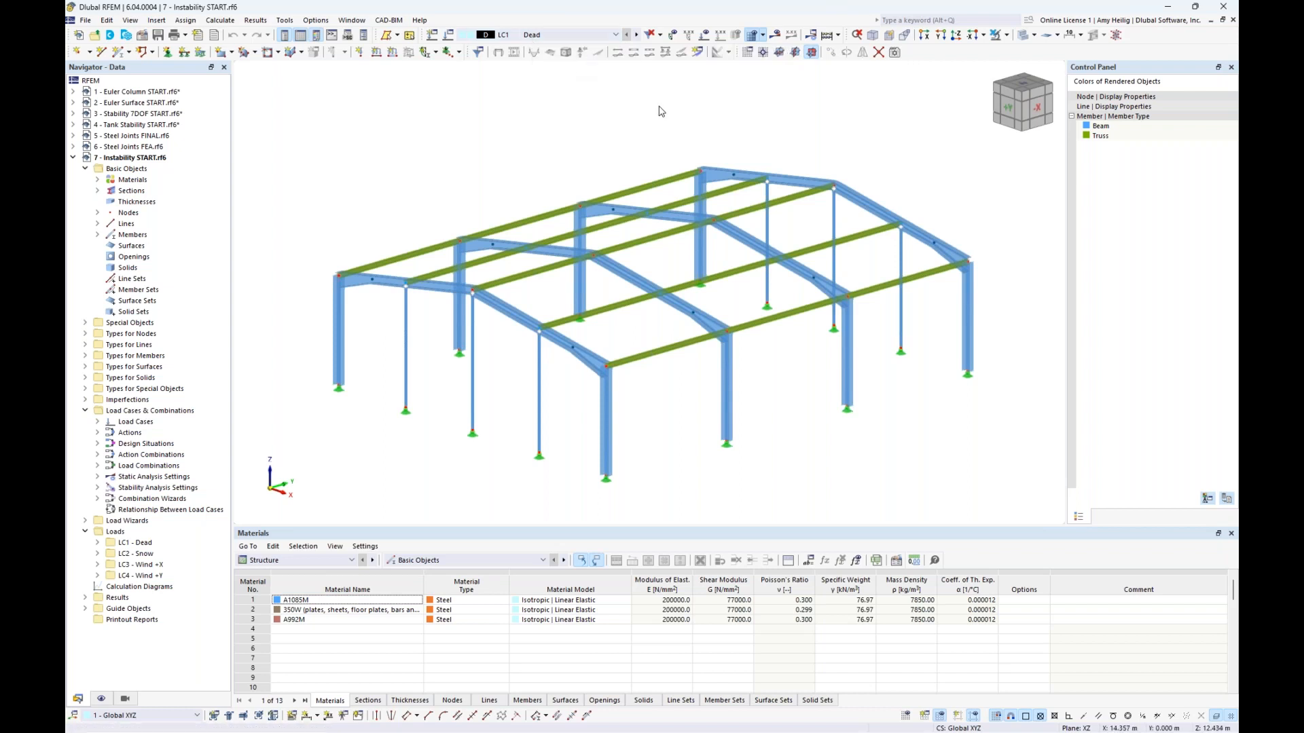
# Calculate load case LC1 Dead and review the description in the Errors & Warnings table
pyautogui.click(781, 38)
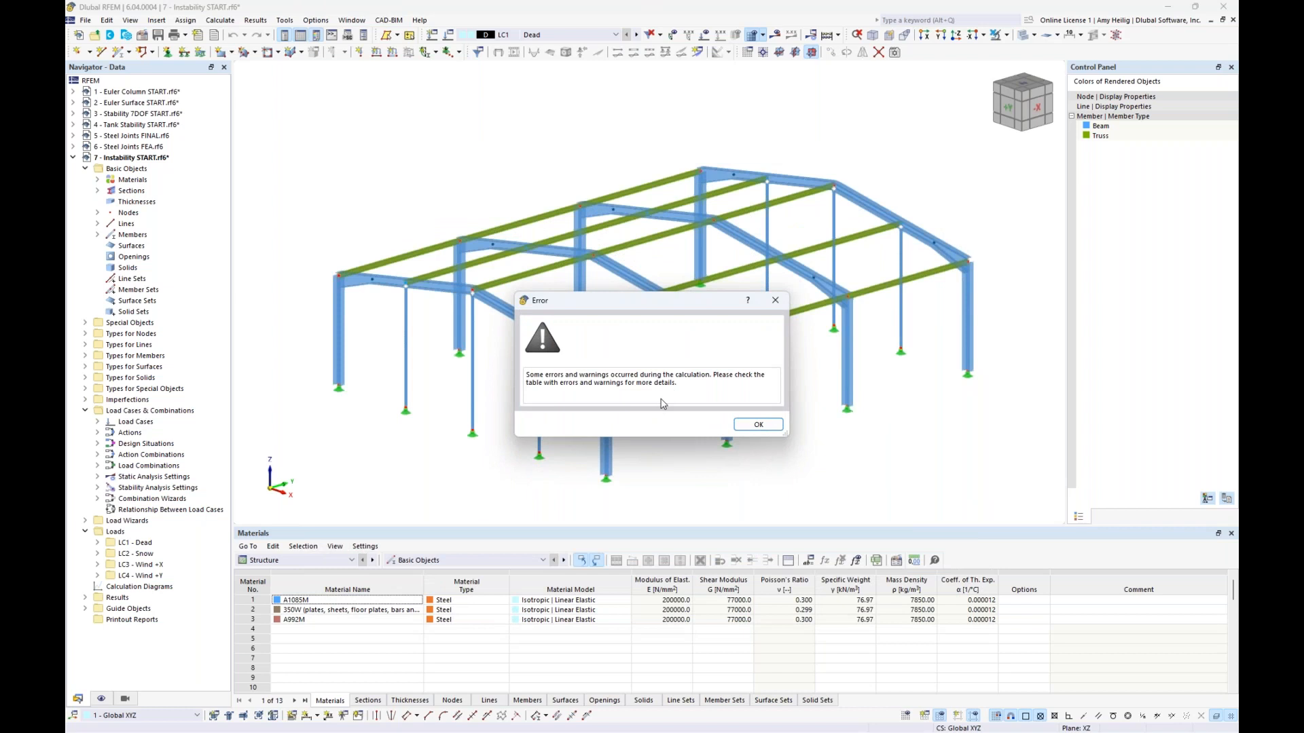
pyautogui.click(759, 426)
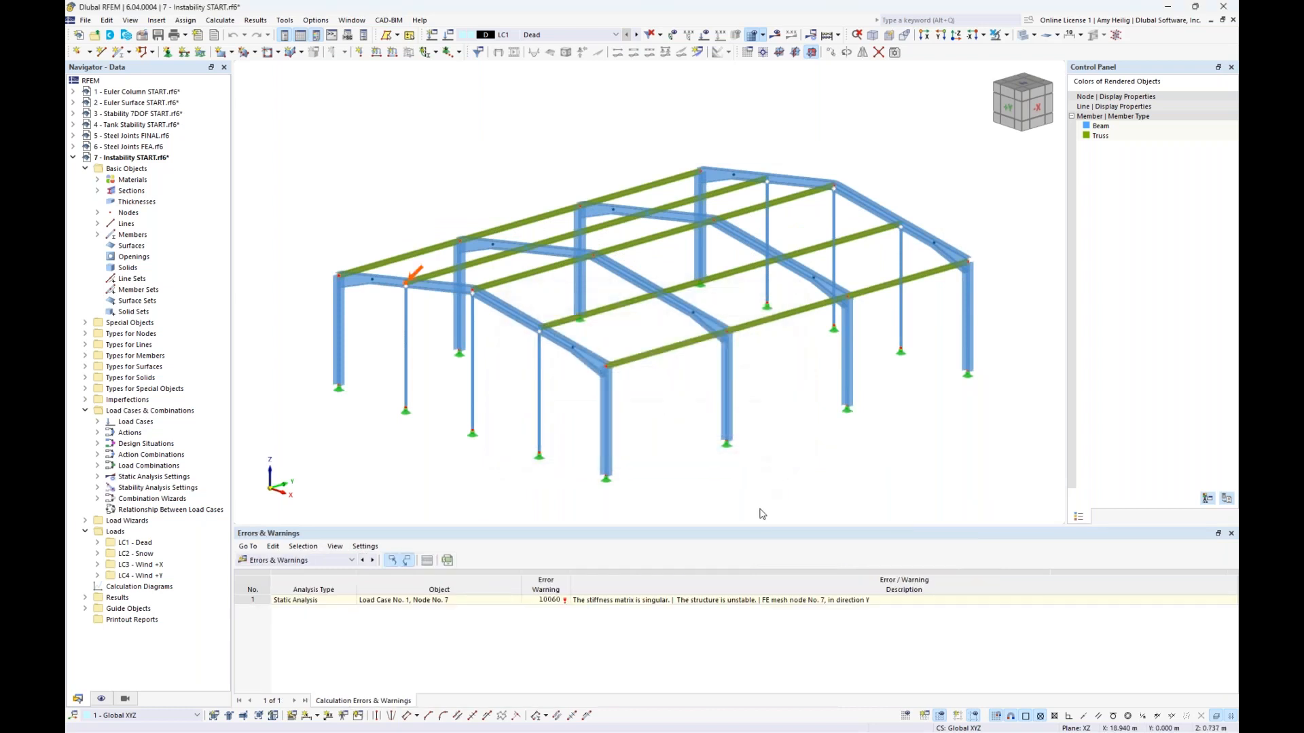
pyautogui.moveTo(760, 527); pyautogui.dragTo(772, 460)
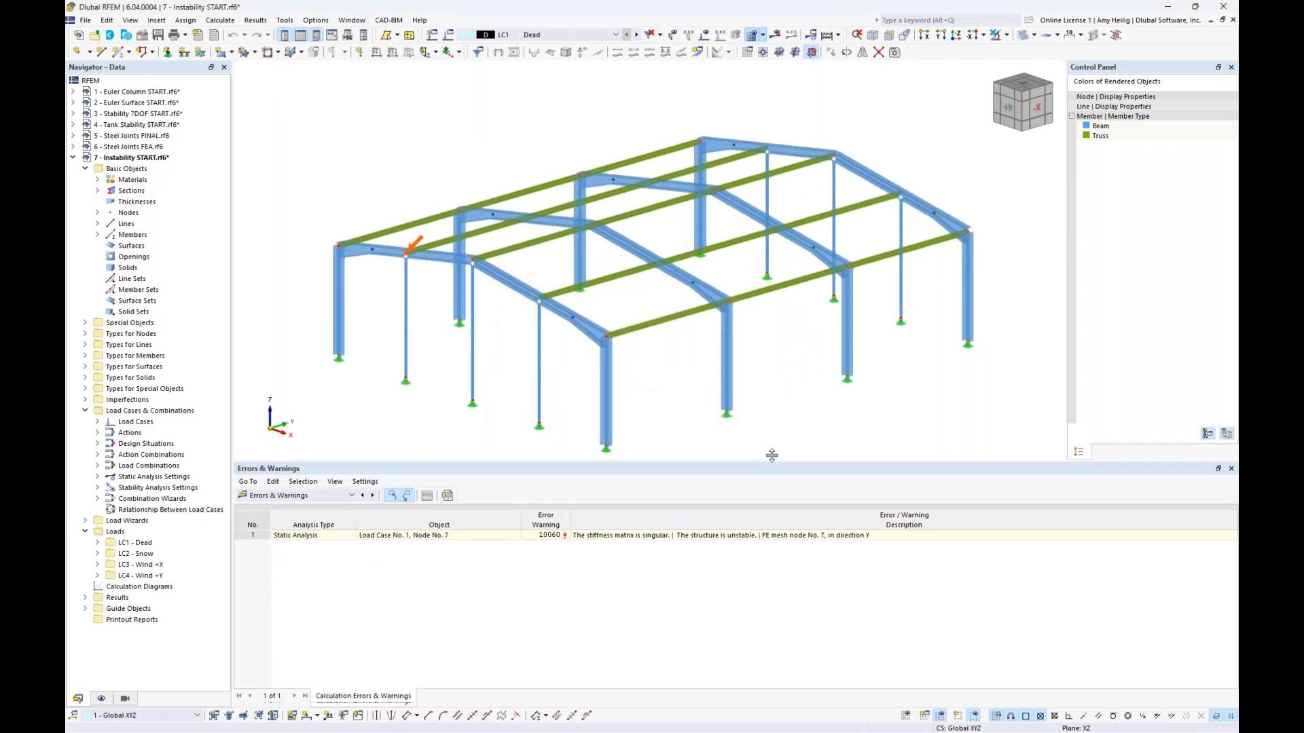
pyautogui.click(737, 532)
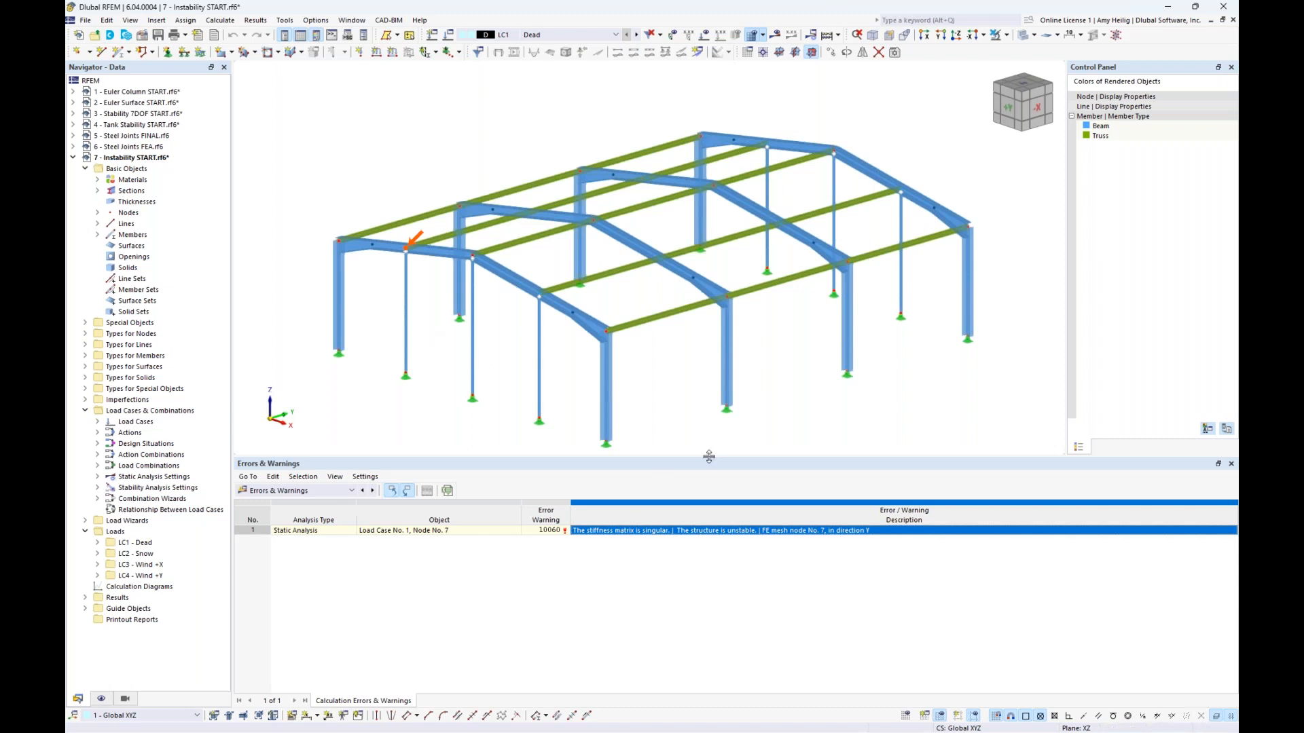
pyautogui.moveTo(709, 457); pyautogui.dragTo(710, 504)
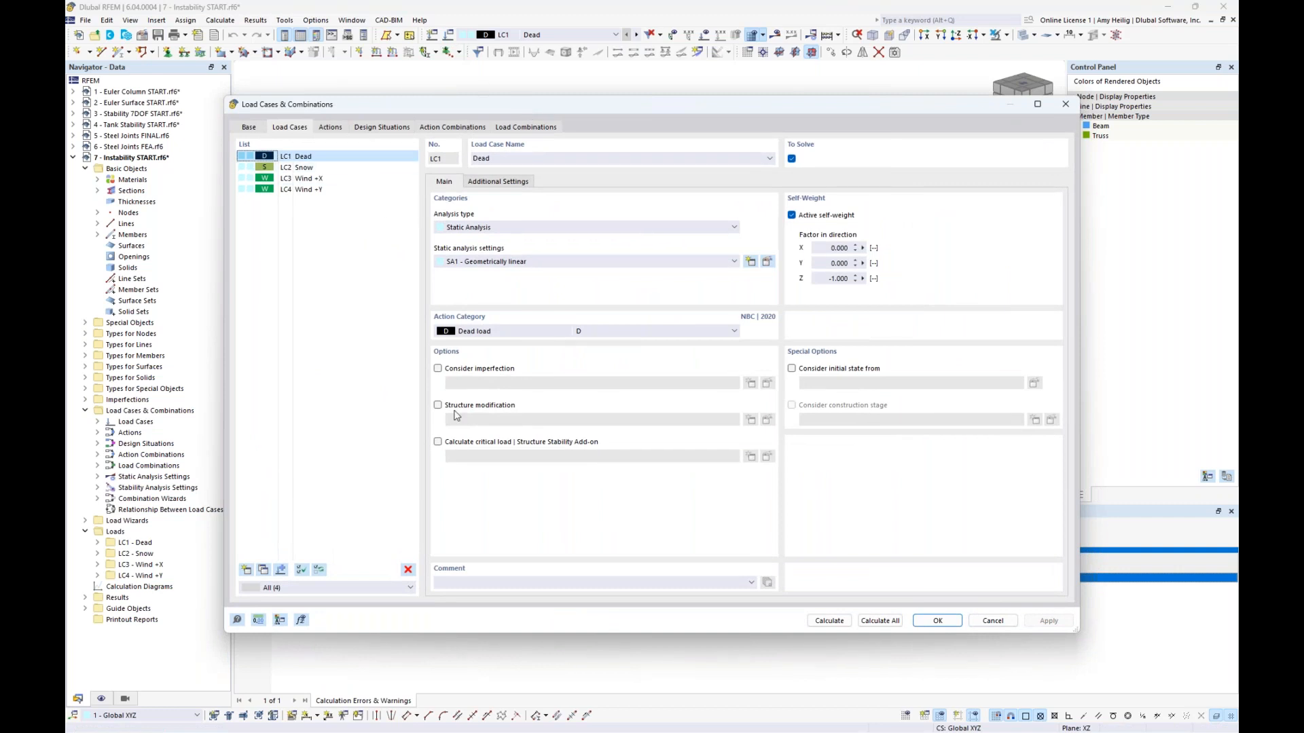
# Activate critical load calculation for LC1 with ST1 set to calculate without loading for instability check by mode shape, and calculate
pyautogui.click(438, 442)
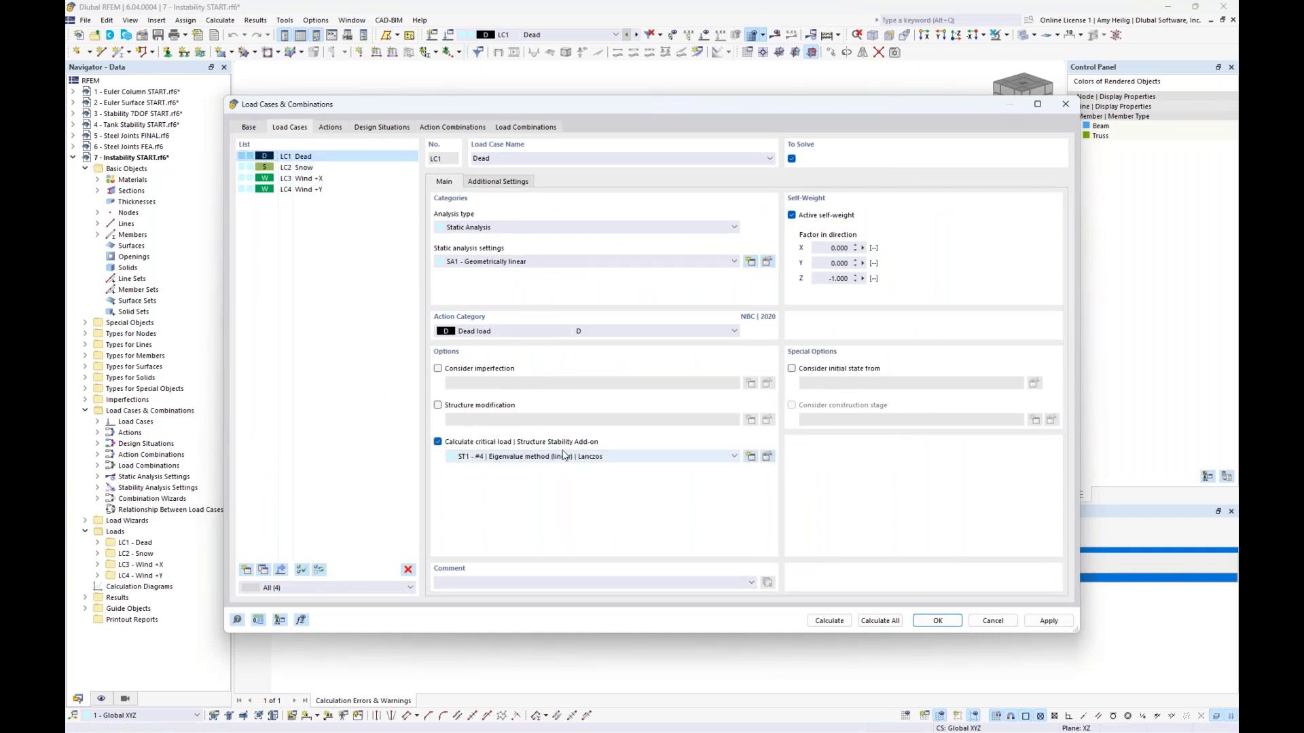
pyautogui.click(767, 457)
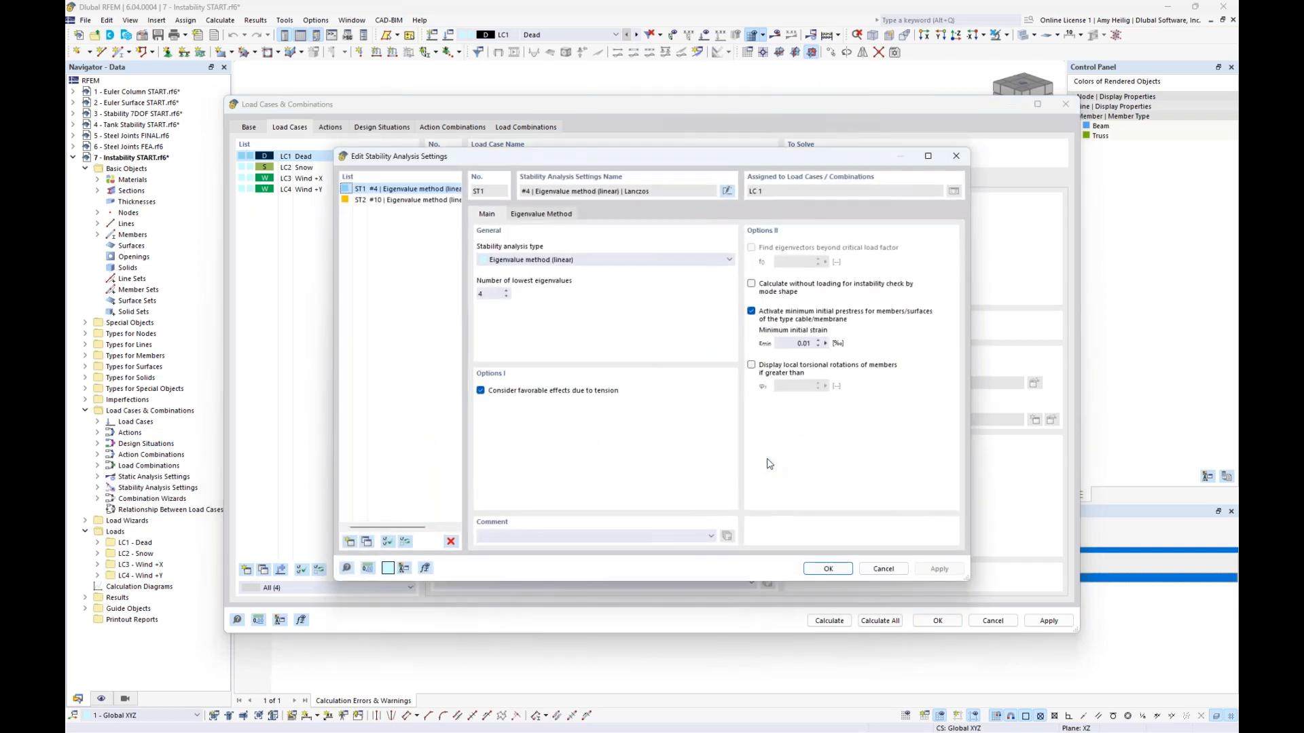
pyautogui.click(751, 284)
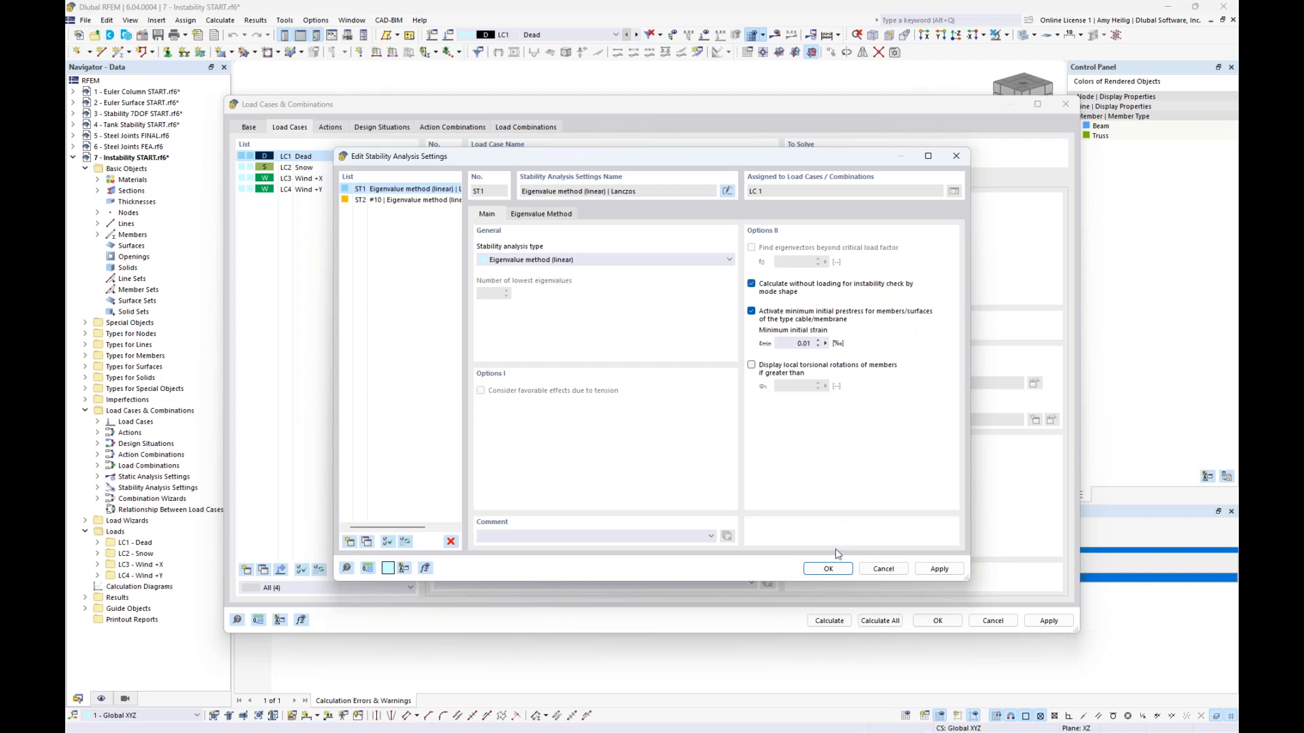
pyautogui.click(827, 569)
pyautogui.click(829, 621)
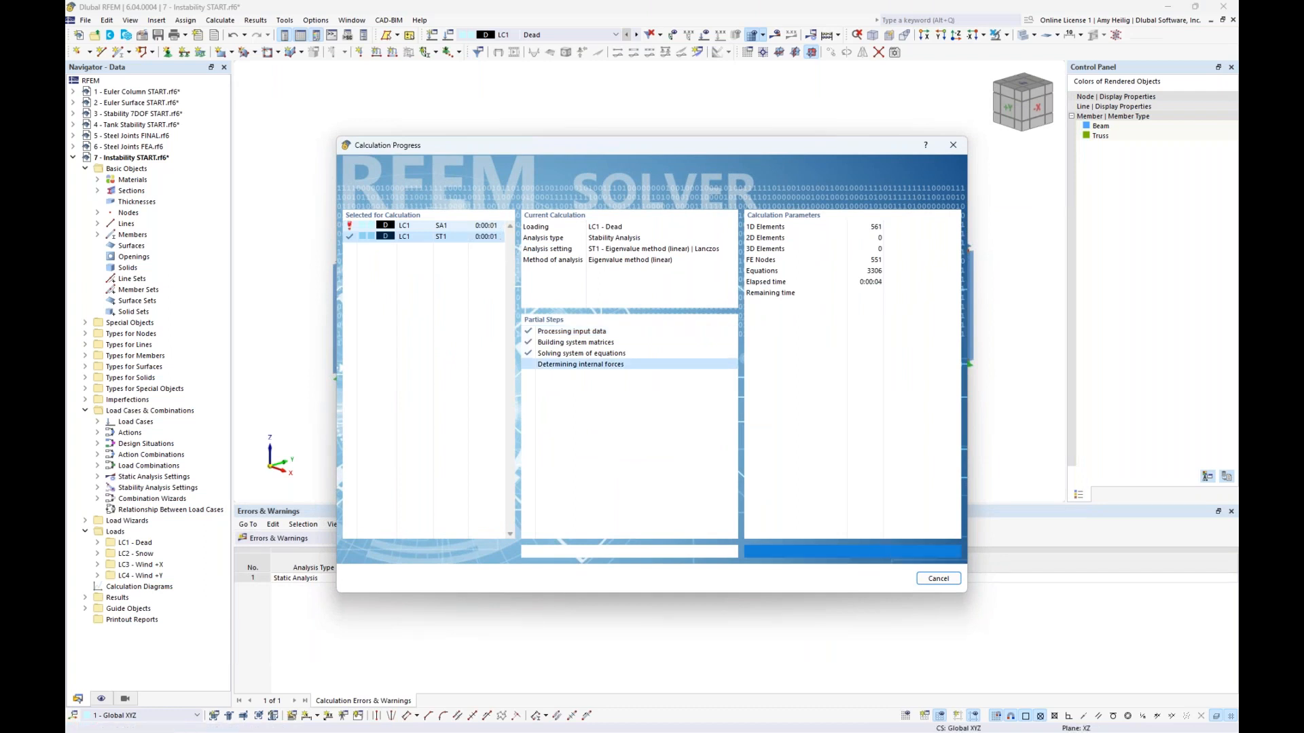
pyautogui.click(758, 425)
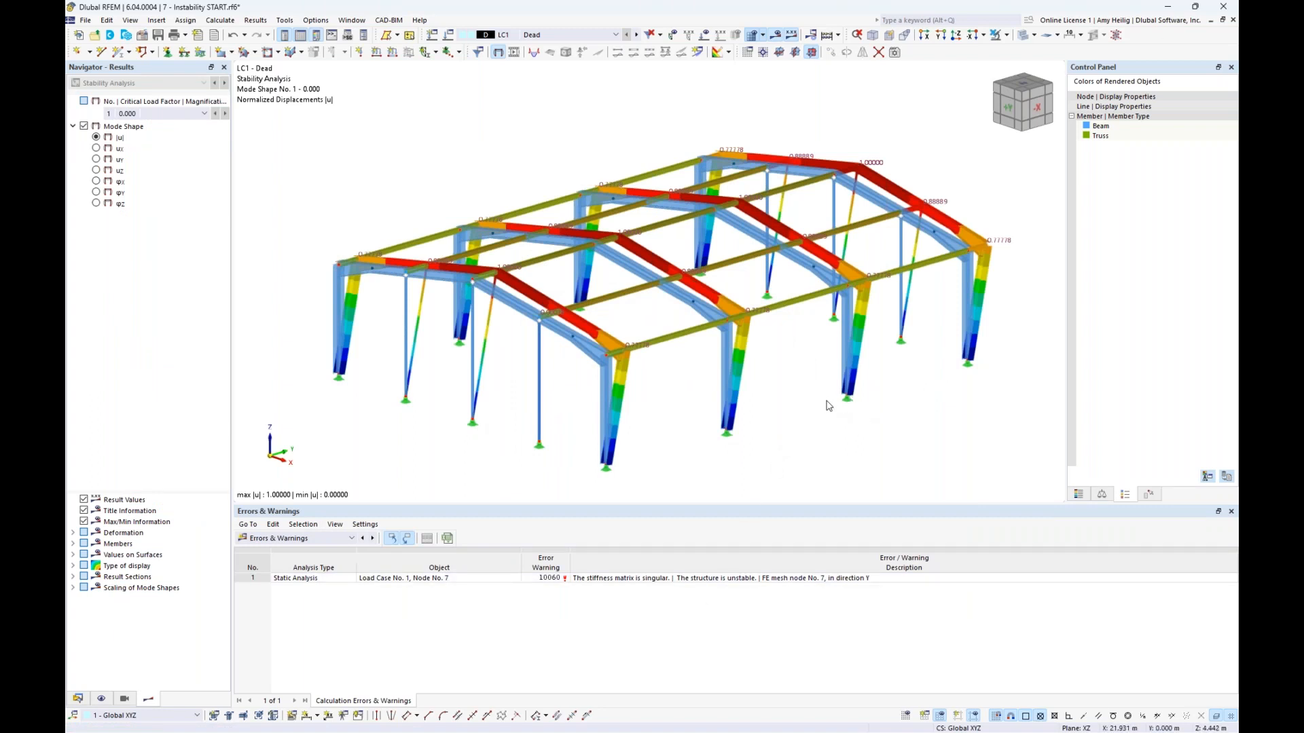
# Set the mode shape display factor to 1.74, examine the frame's sway, and hide the results
pyautogui.keyDown('ctrl'); pyautogui.moveTo(828, 406); pyautogui.dragTo(779, 406, button='middle'); pyautogui.keyUp('ctrl')
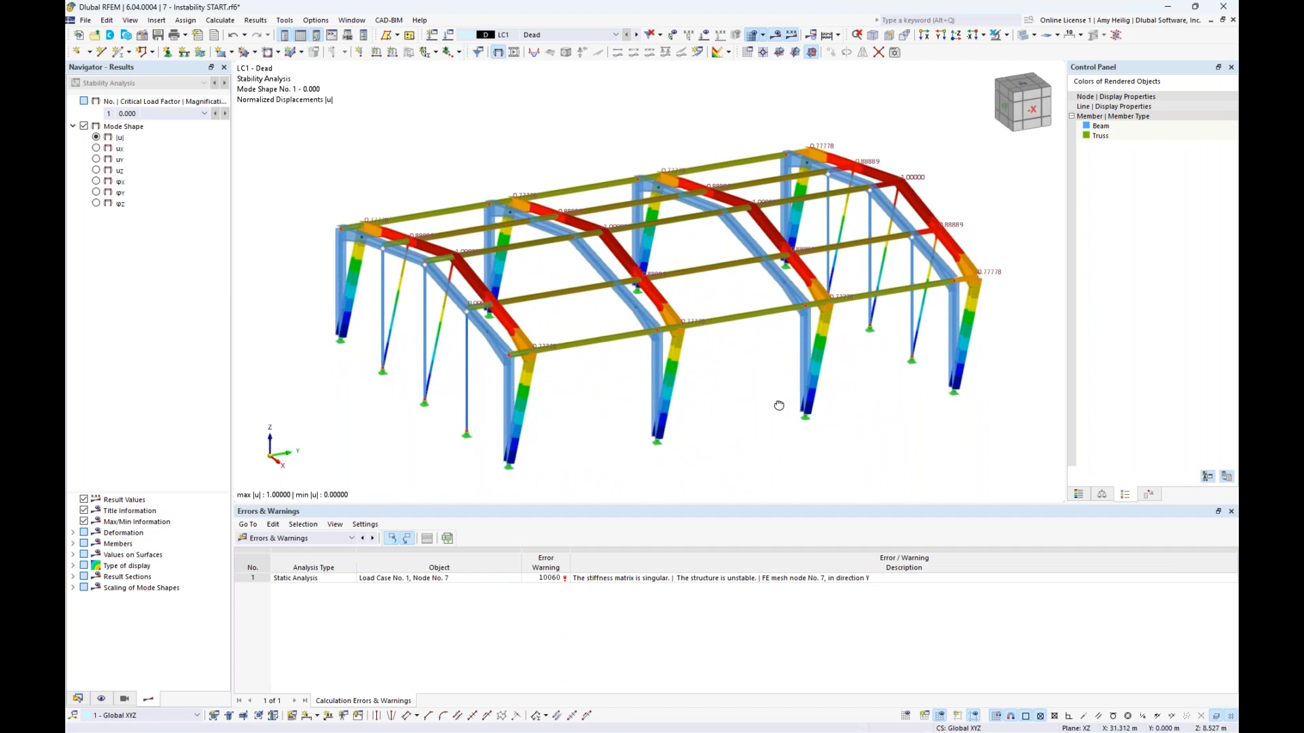
pyautogui.click(1107, 500)
pyautogui.click(1205, 115)
pyautogui.click(1219, 113)
pyautogui.click(1219, 112)
pyautogui.click(1219, 113)
pyautogui.moveTo(854, 424)
pyautogui.keyDown('ctrl'); pyautogui.mouseDown(button='middle')
pyautogui.moveTo(763, 385)
pyautogui.moveTo(842, 425)
pyautogui.mouseUp(button='middle'); pyautogui.keyUp('ctrl')
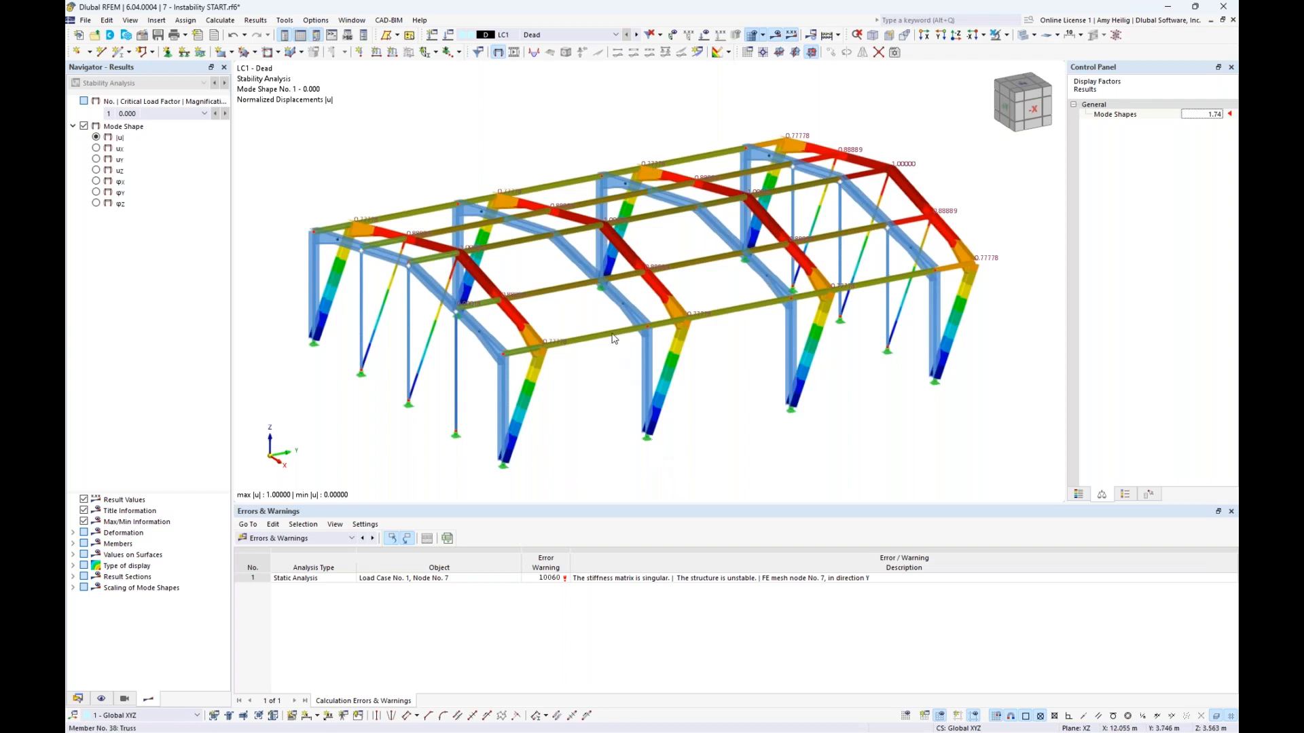
pyautogui.moveTo(613, 338)
pyautogui.click(777, 35)
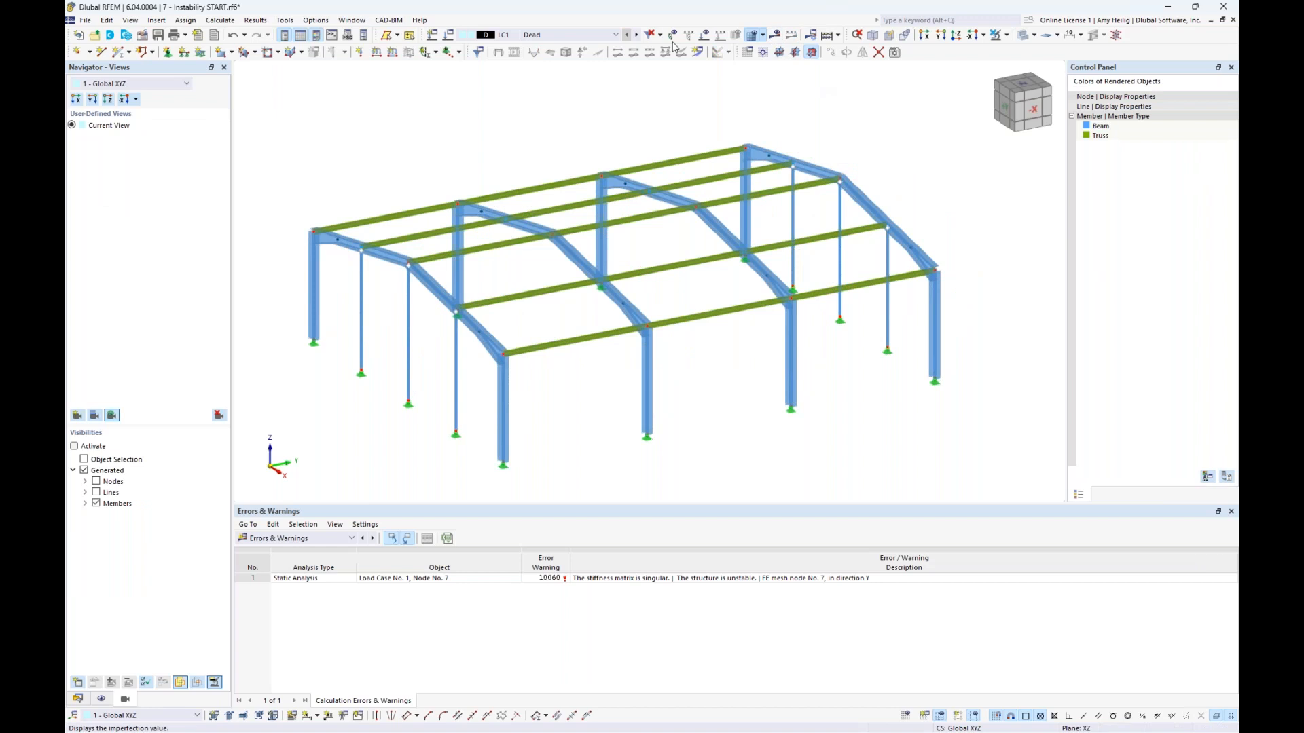
# Define a new member of type Tension with section L 51x38x3.2 in 350W steel
pyautogui.click(117, 52)
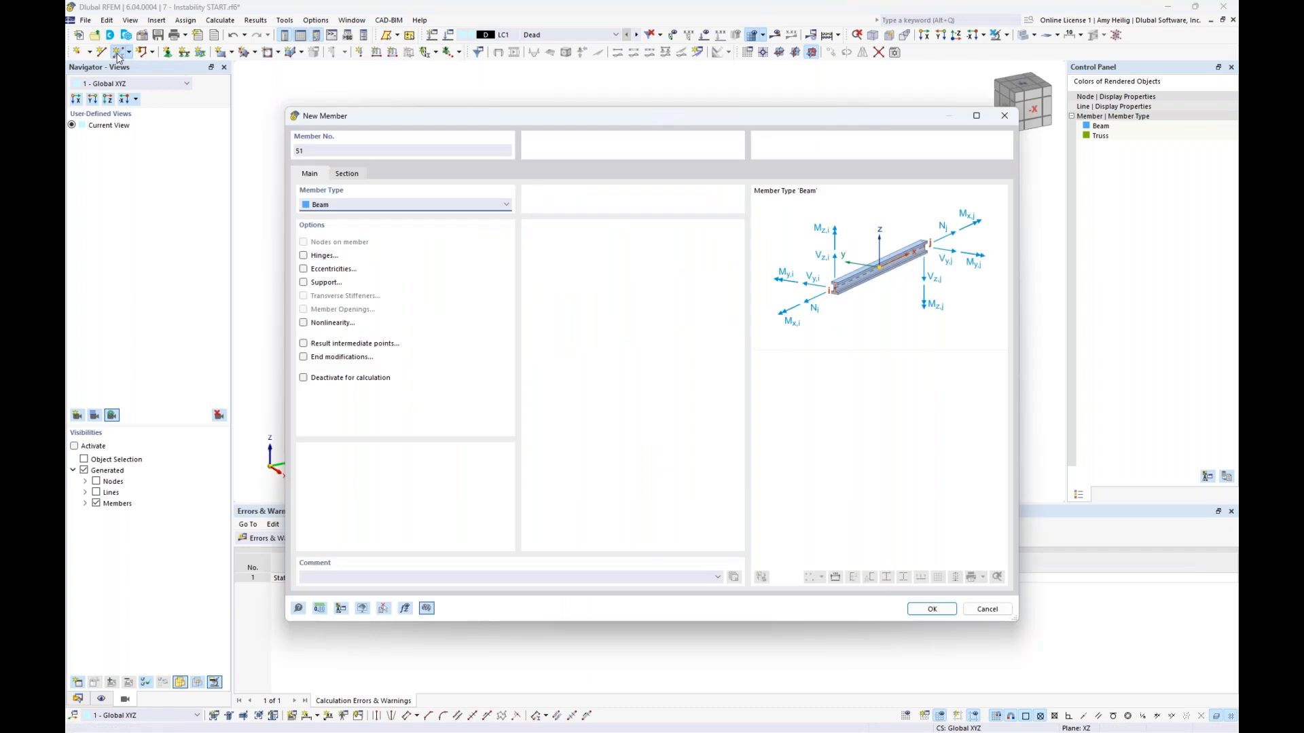
pyautogui.click(361, 204)
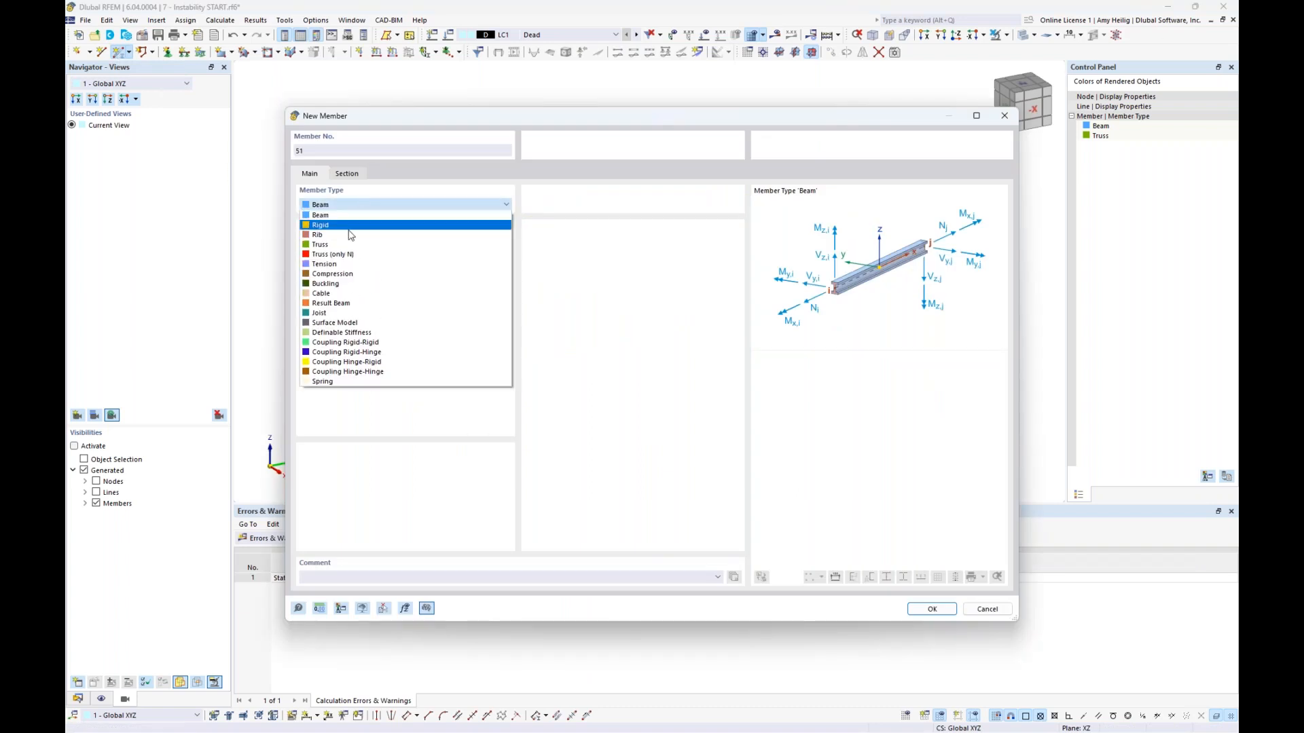
pyautogui.click(335, 263)
pyautogui.click(347, 174)
pyautogui.click(533, 479)
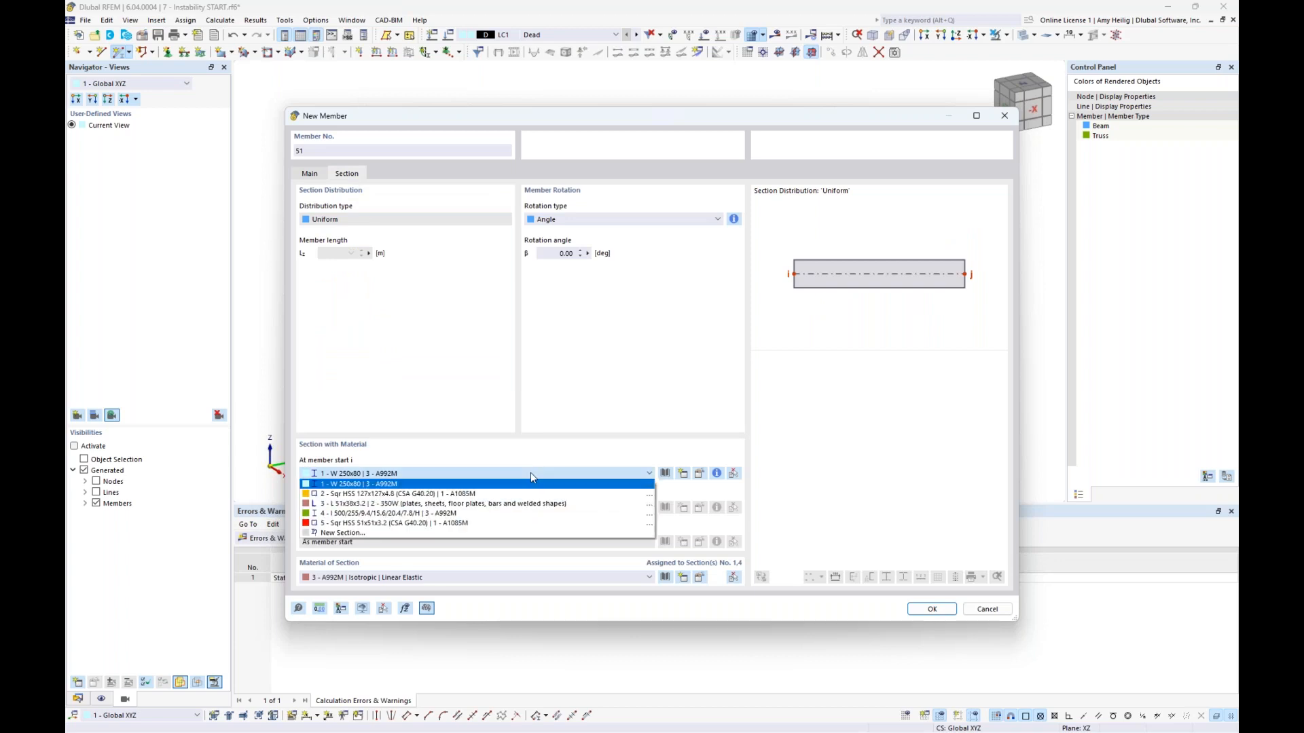
pyautogui.click(486, 505)
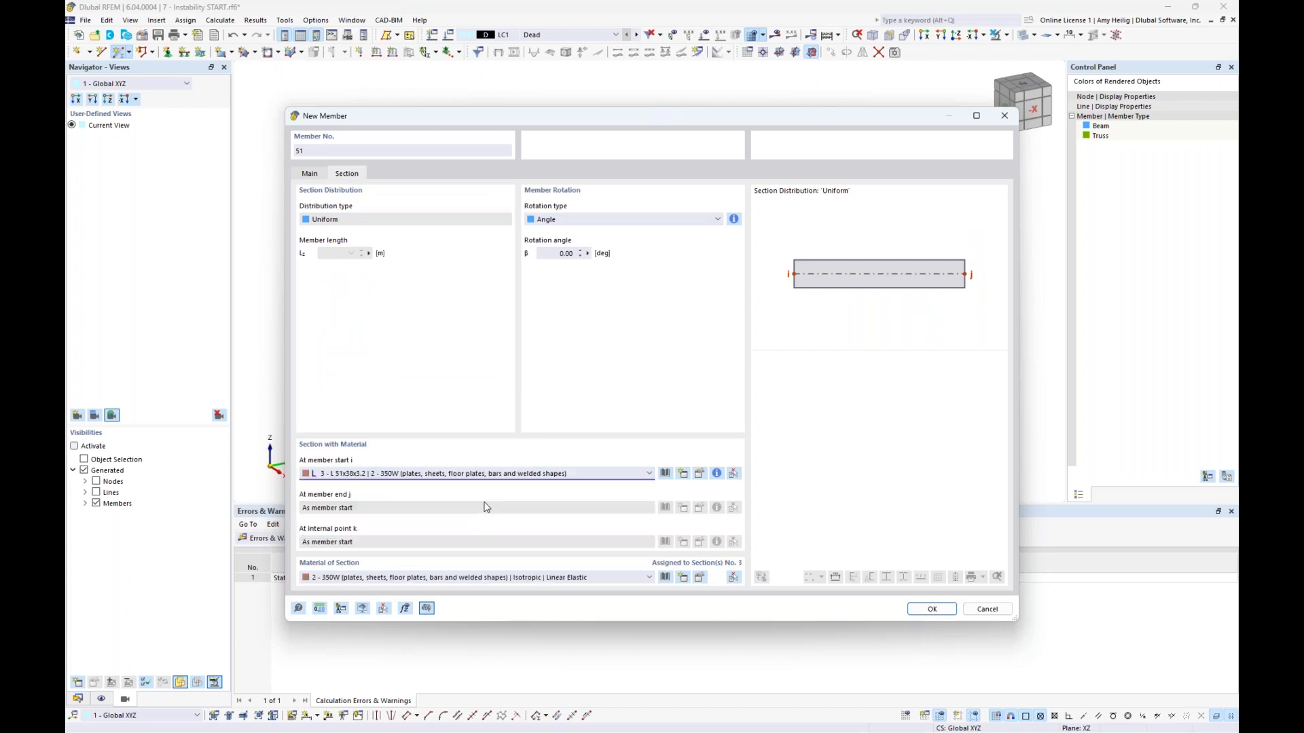
pyautogui.click(929, 609)
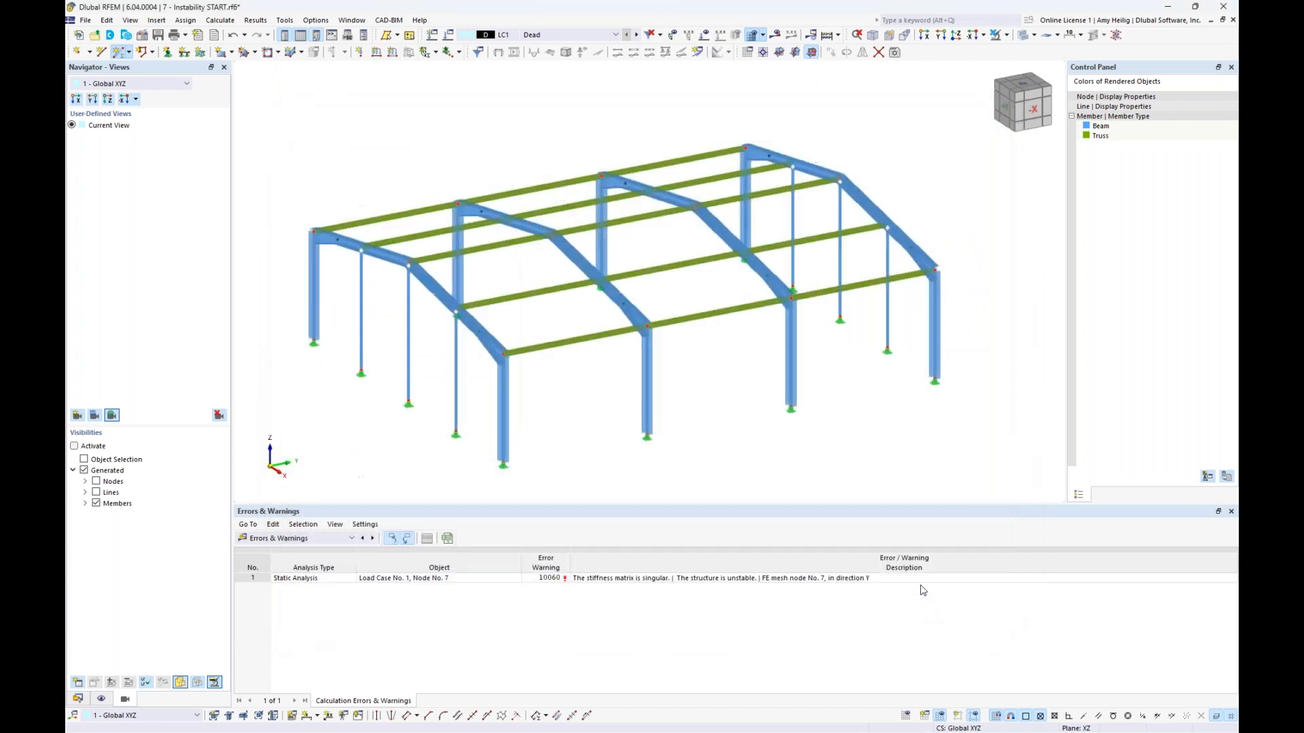
# Show the model as wireframe and place two crossing tension braces in the side wall of the end bay, accepting deletion of results
pyautogui.click(1022, 35)
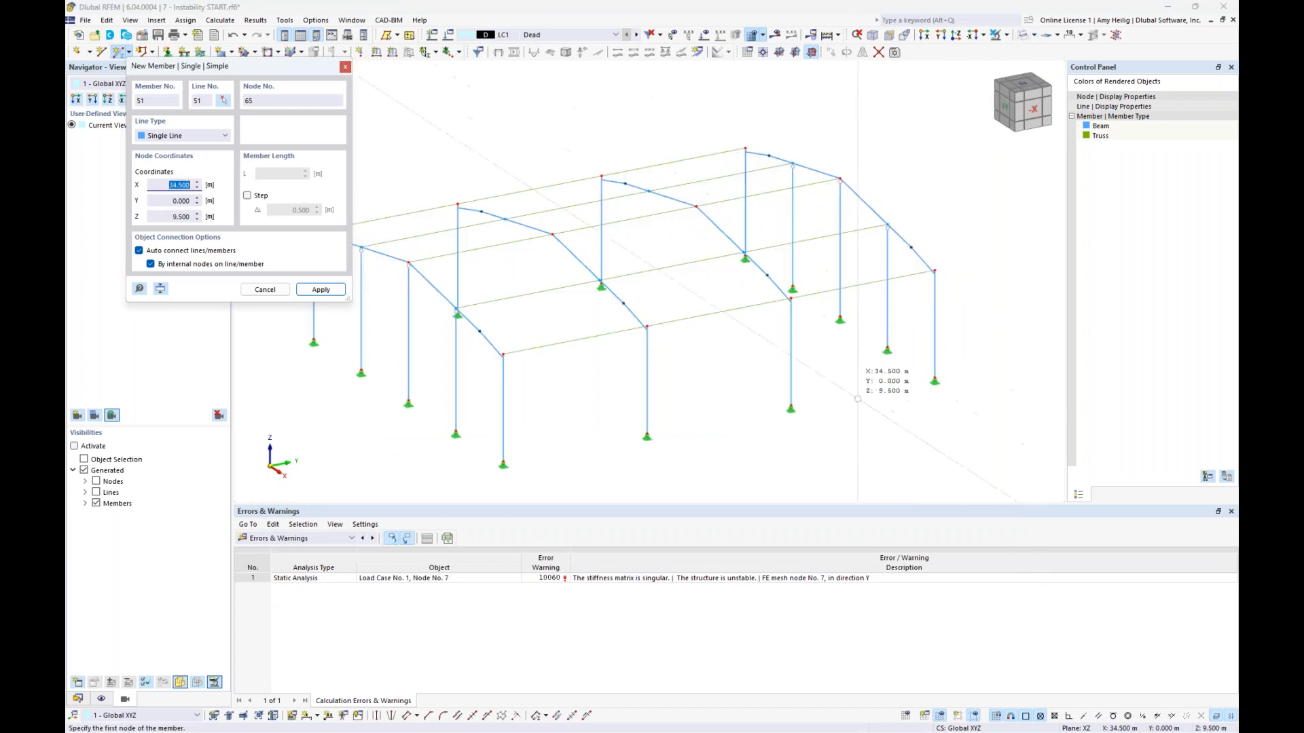
pyautogui.click(791, 408)
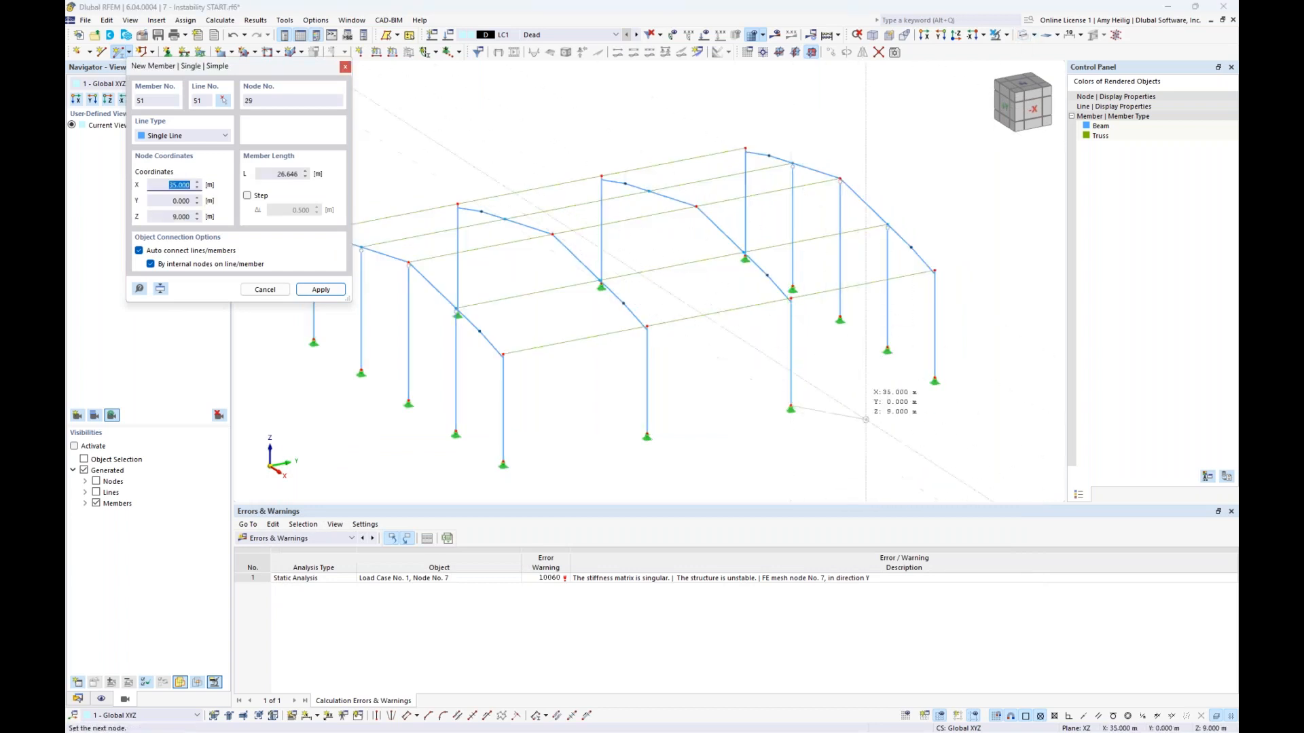
pyautogui.click(792, 299)
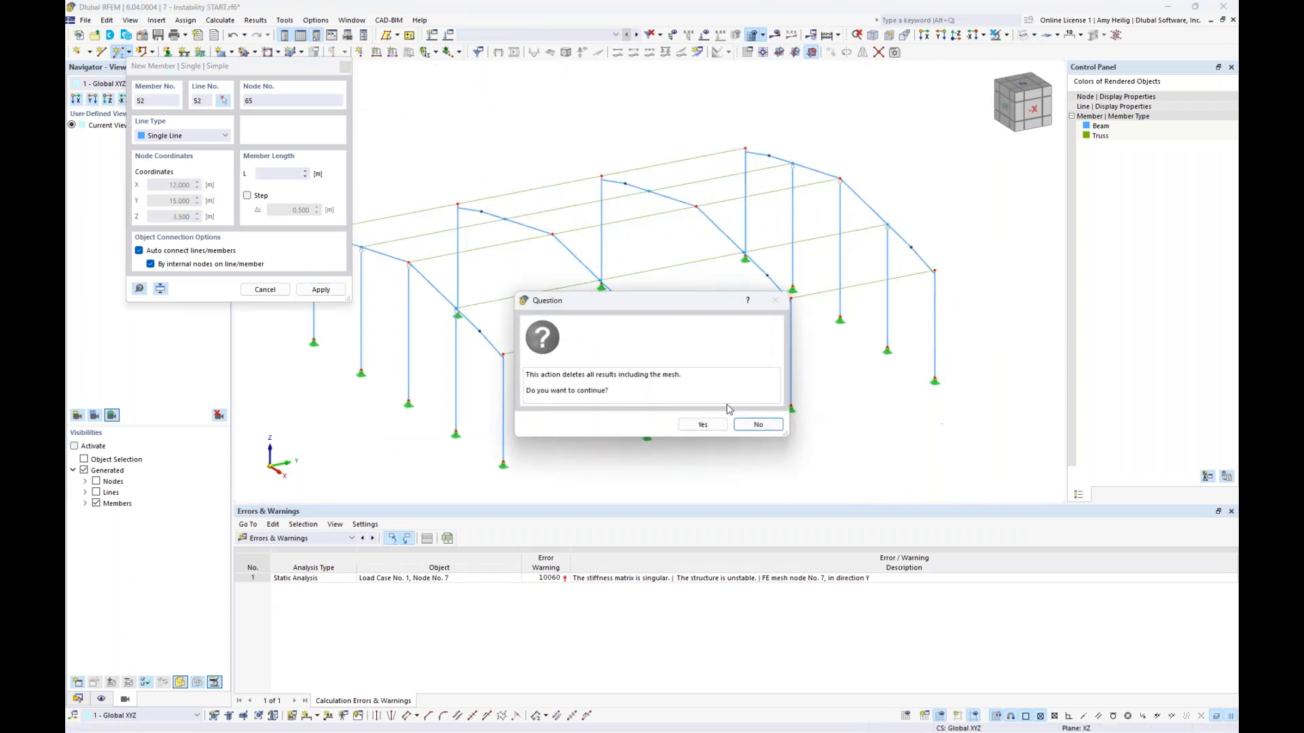
pyautogui.click(699, 425)
pyautogui.moveTo(913, 420); pyautogui.dragTo(830, 432, button='middle')
pyautogui.scroll(2, 830, 404)
pyautogui.click(860, 386)
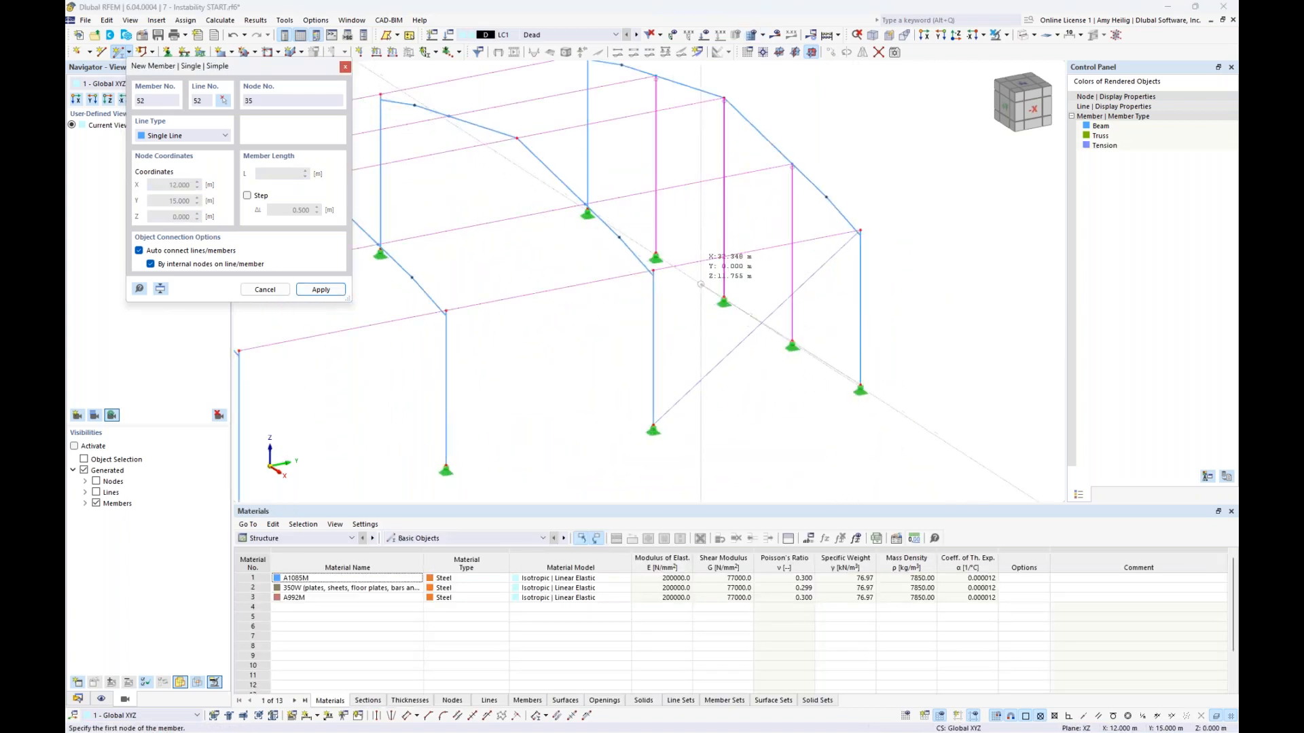
pyautogui.click(654, 270)
# Place two crossing pairs of tension braces in the roof slope above the braced wall, from eave to ridge
pyautogui.click(656, 258)
pyautogui.click(792, 164)
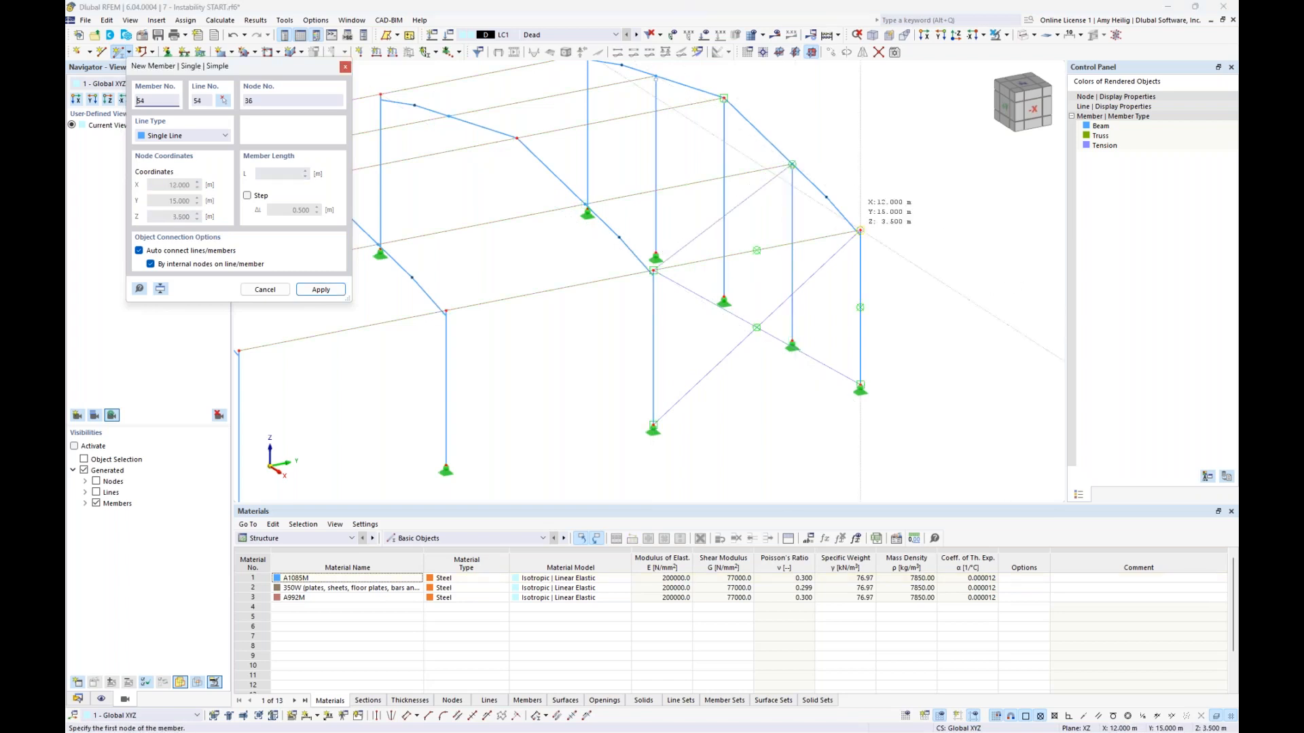
pyautogui.click(859, 231)
pyautogui.click(586, 204)
pyautogui.click(724, 99)
pyautogui.click(517, 138)
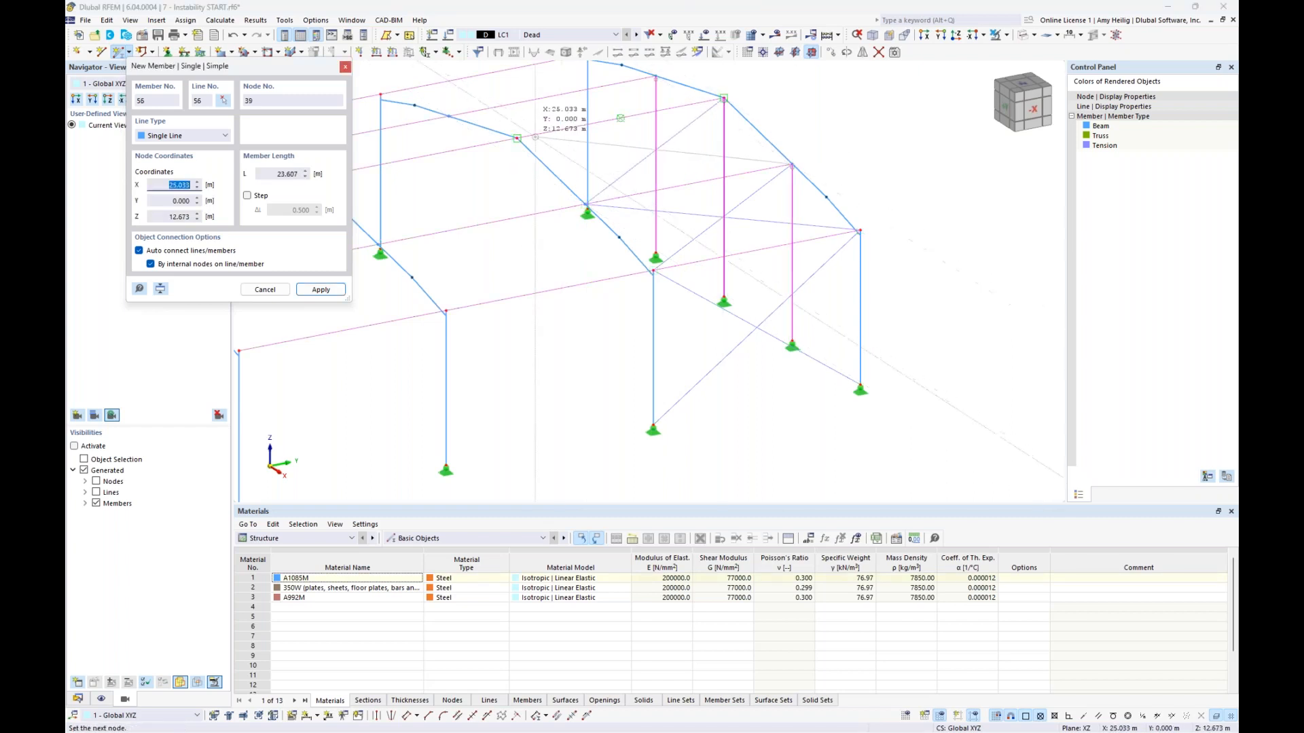
pyautogui.click(517, 138)
pyautogui.press('Escape')
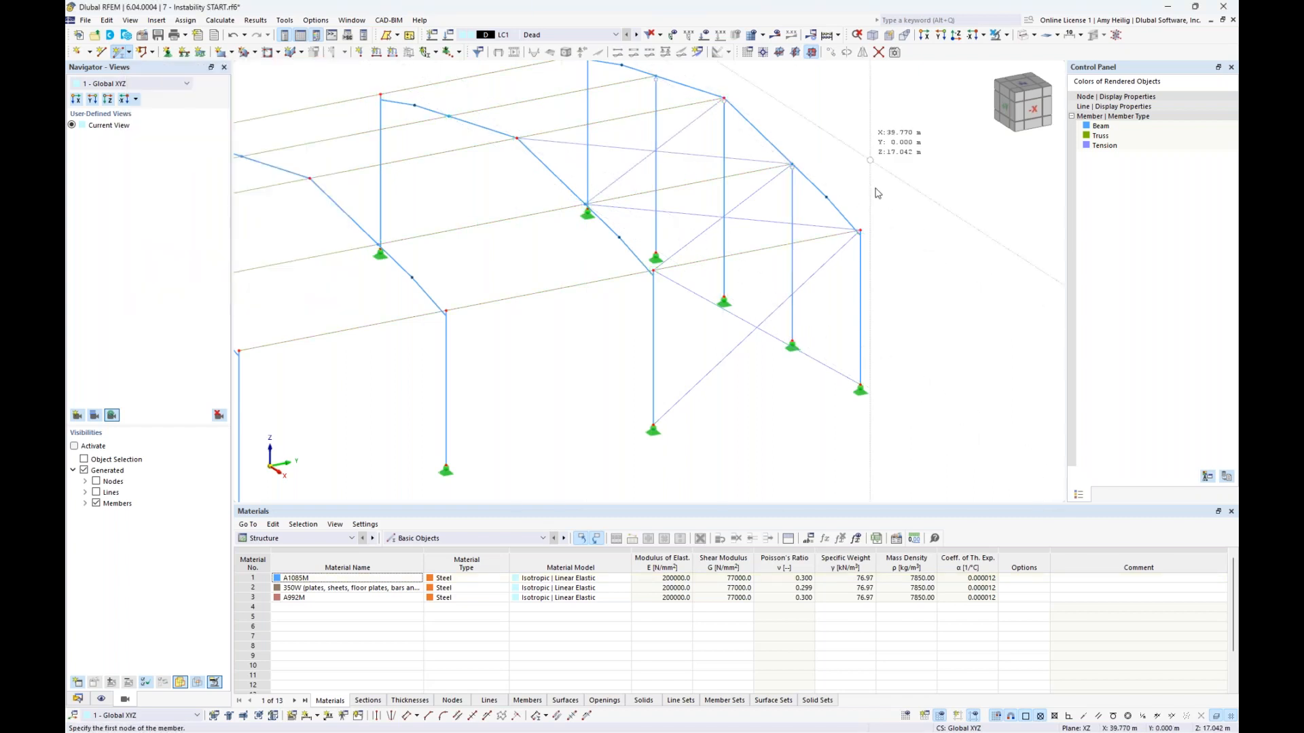
# Select the wall and roof braces and mirror a copy of them about the YZ plane through the ridge node
pyautogui.keyDown('ctrl'); pyautogui.moveTo(877, 193); pyautogui.dragTo(836, 199, button='middle'); pyautogui.keyUp('ctrl')
pyautogui.moveTo(704, 413); pyautogui.dragTo(673, 350)
pyautogui.keyDown('ctrl'); pyautogui.moveTo(656, 211); pyautogui.dragTo(624, 173); pyautogui.keyUp('ctrl')
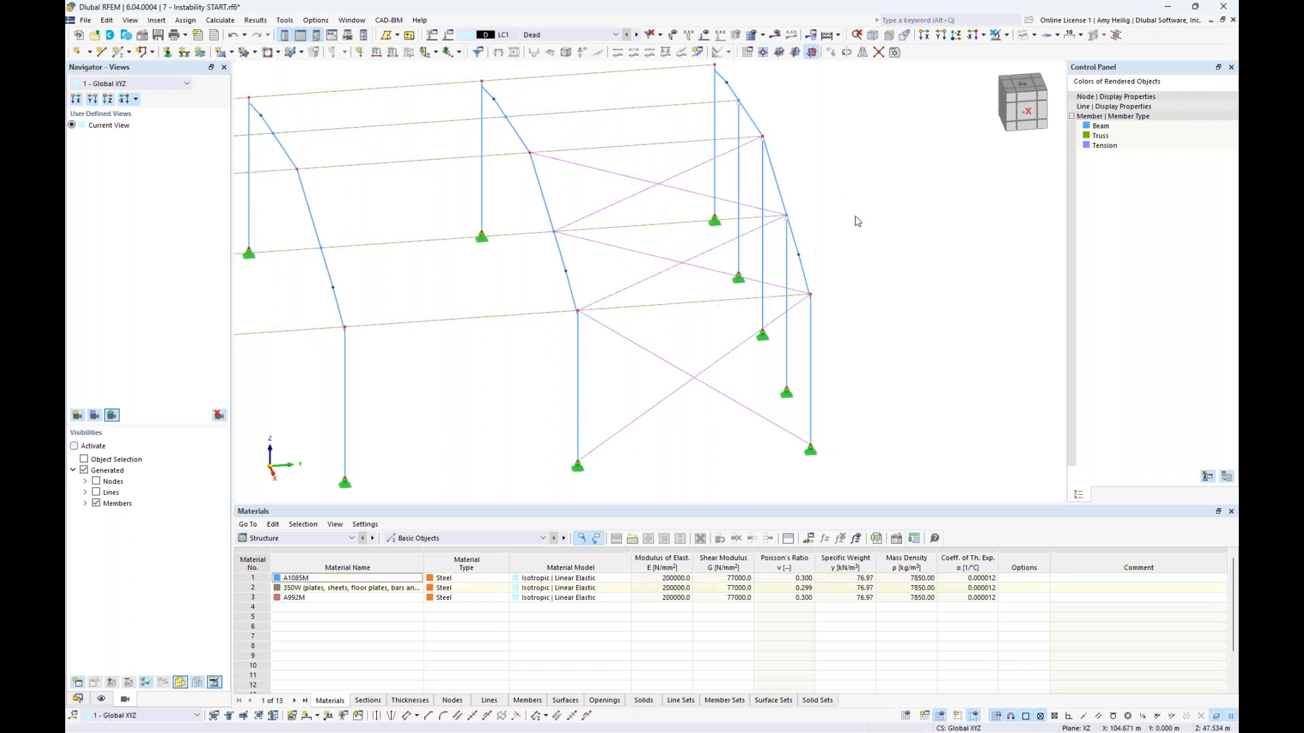
pyautogui.click(862, 54)
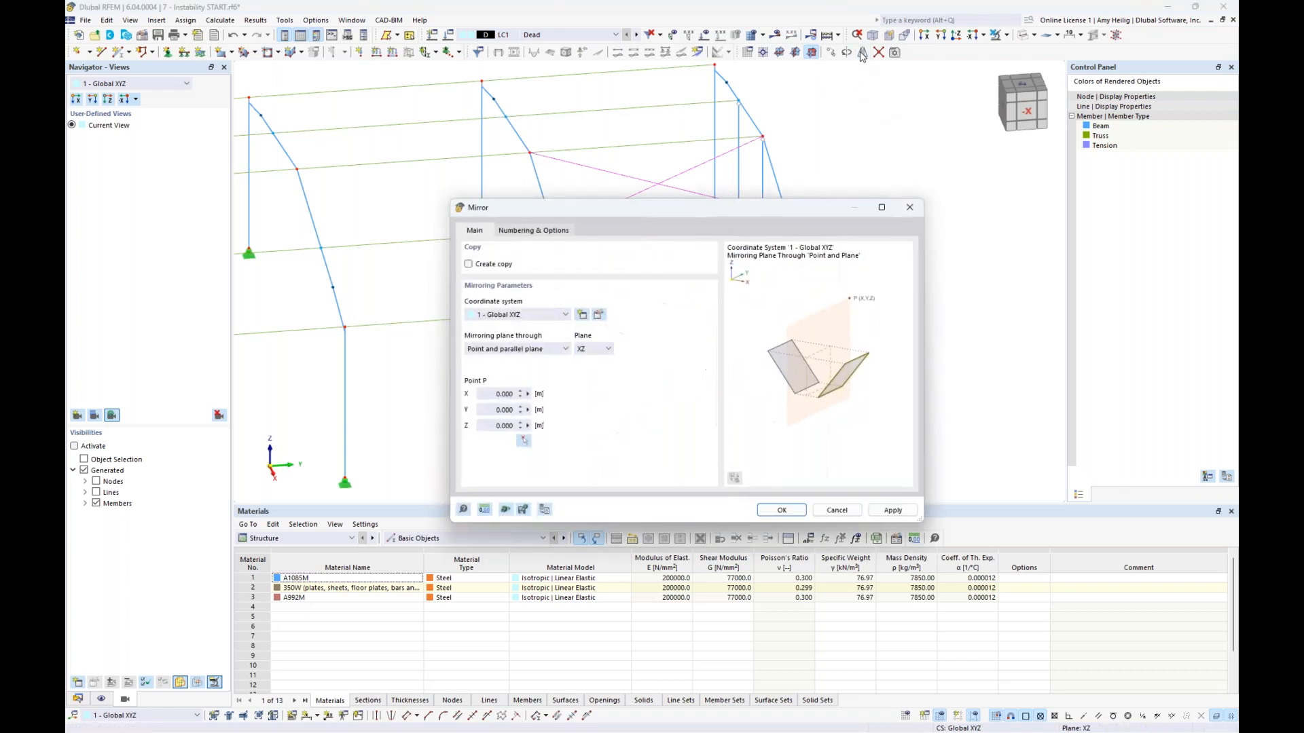
pyautogui.click(594, 348)
pyautogui.click(589, 368)
pyautogui.click(527, 440)
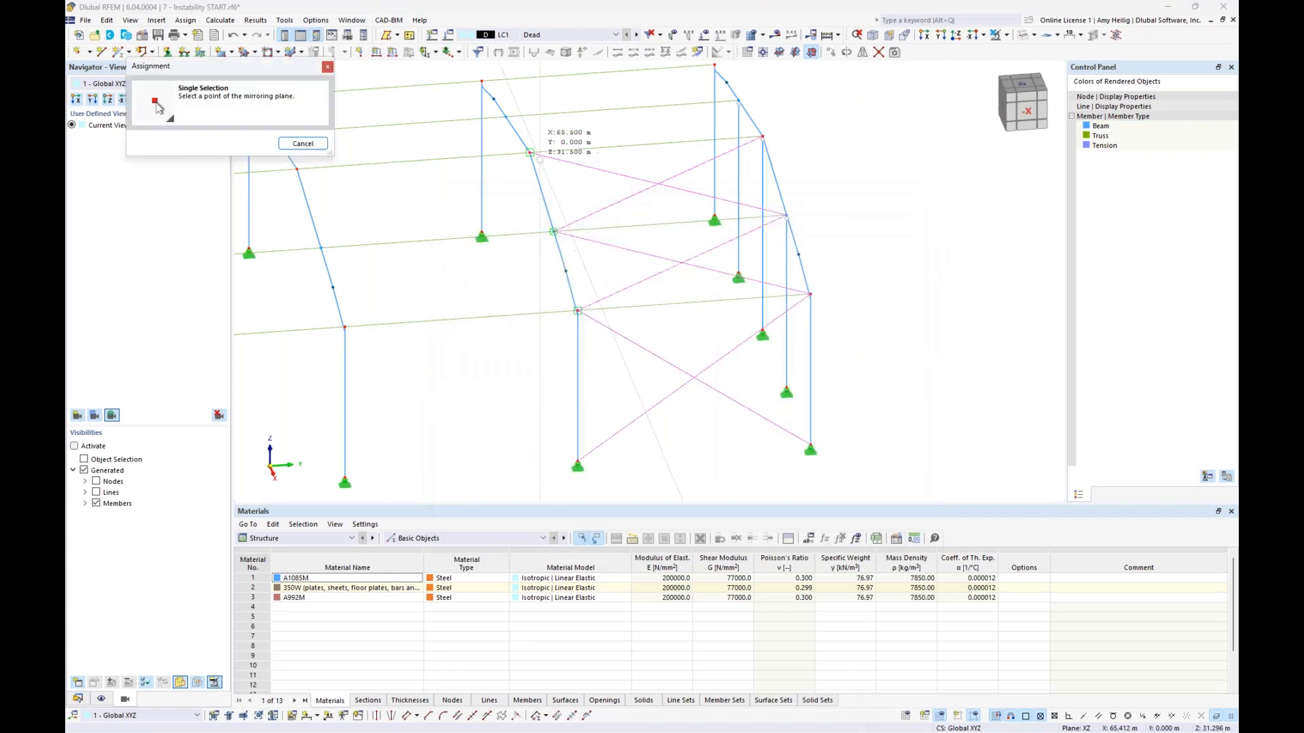
pyautogui.click(529, 153)
pyautogui.click(747, 514)
pyautogui.scroll(-2, 634, 390)
pyautogui.keyDown('ctrl'); pyautogui.moveTo(635, 390); pyautogui.dragTo(720, 392, button='middle'); pyautogui.keyUp('ctrl')
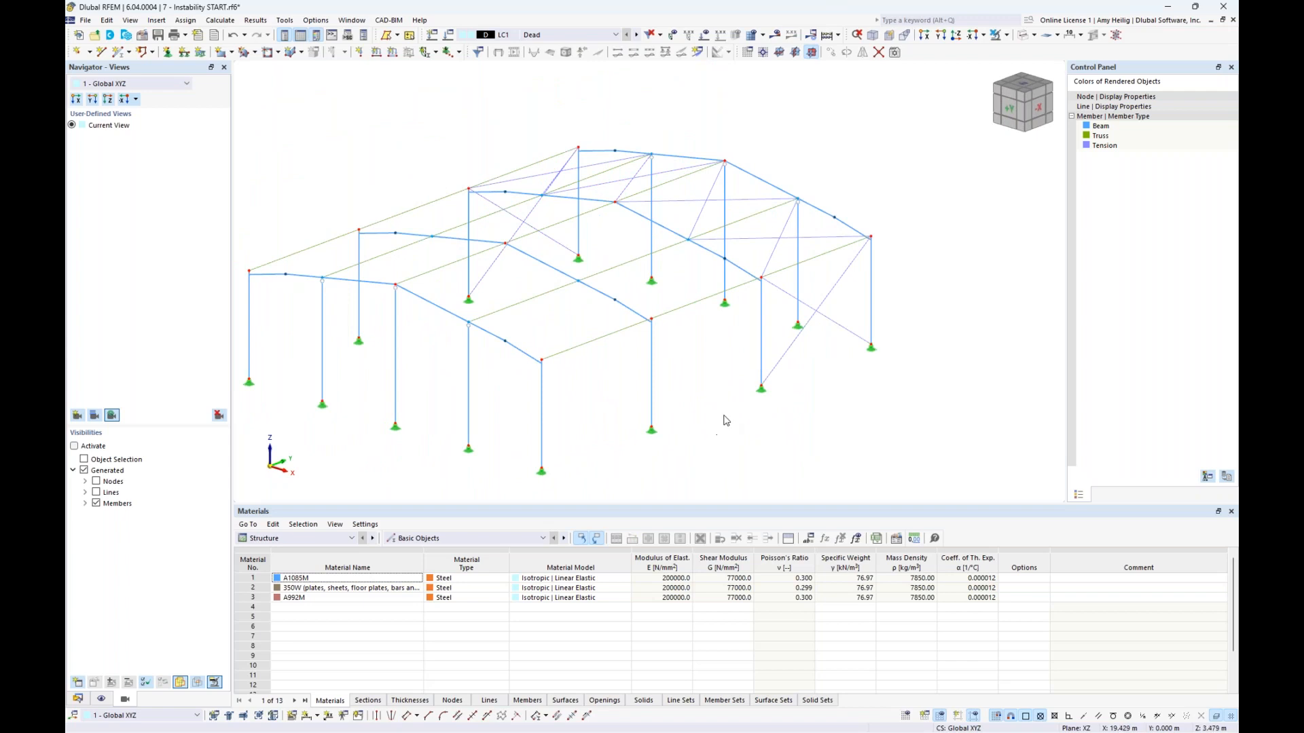
pyautogui.scroll(-1, 723, 415)
pyautogui.moveTo(723, 415); pyautogui.dragTo(736, 393, button='middle')
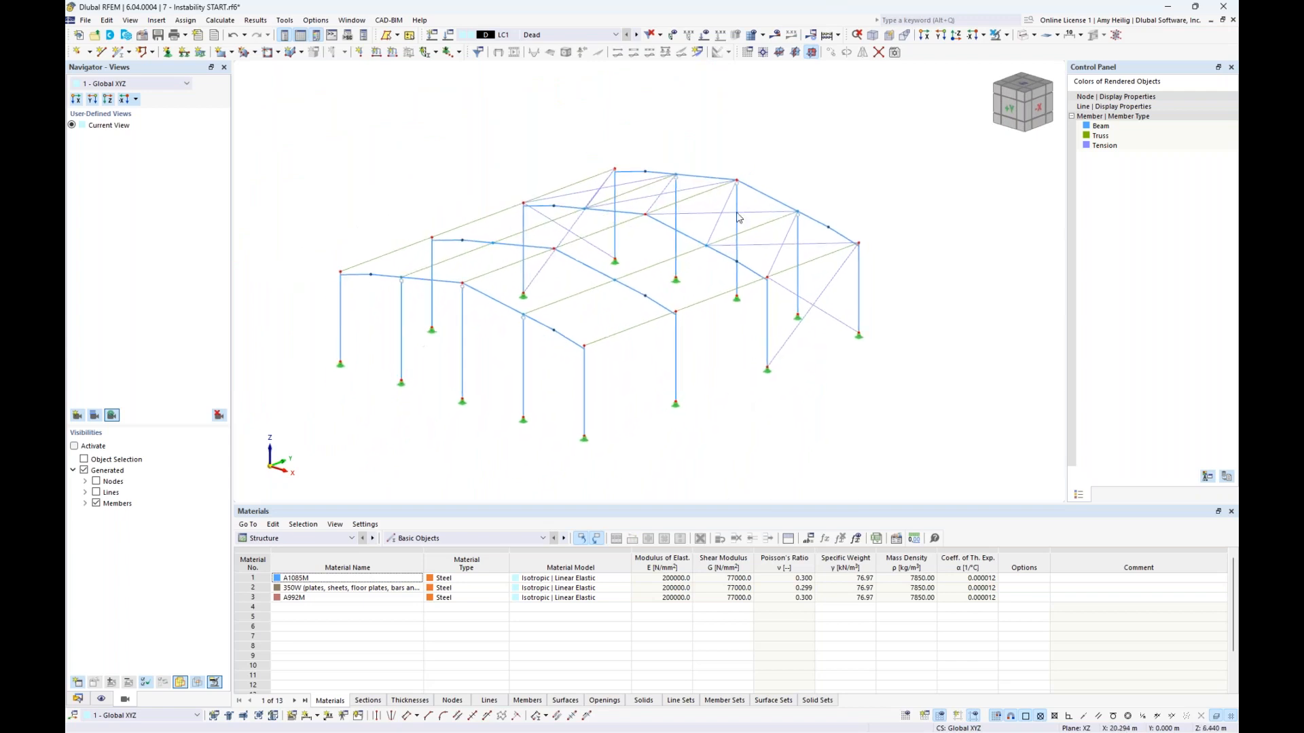
# Recalculate load case LC1 Dead with the bracing and review the description in the Errors & Warnings table
pyautogui.click(775, 36)
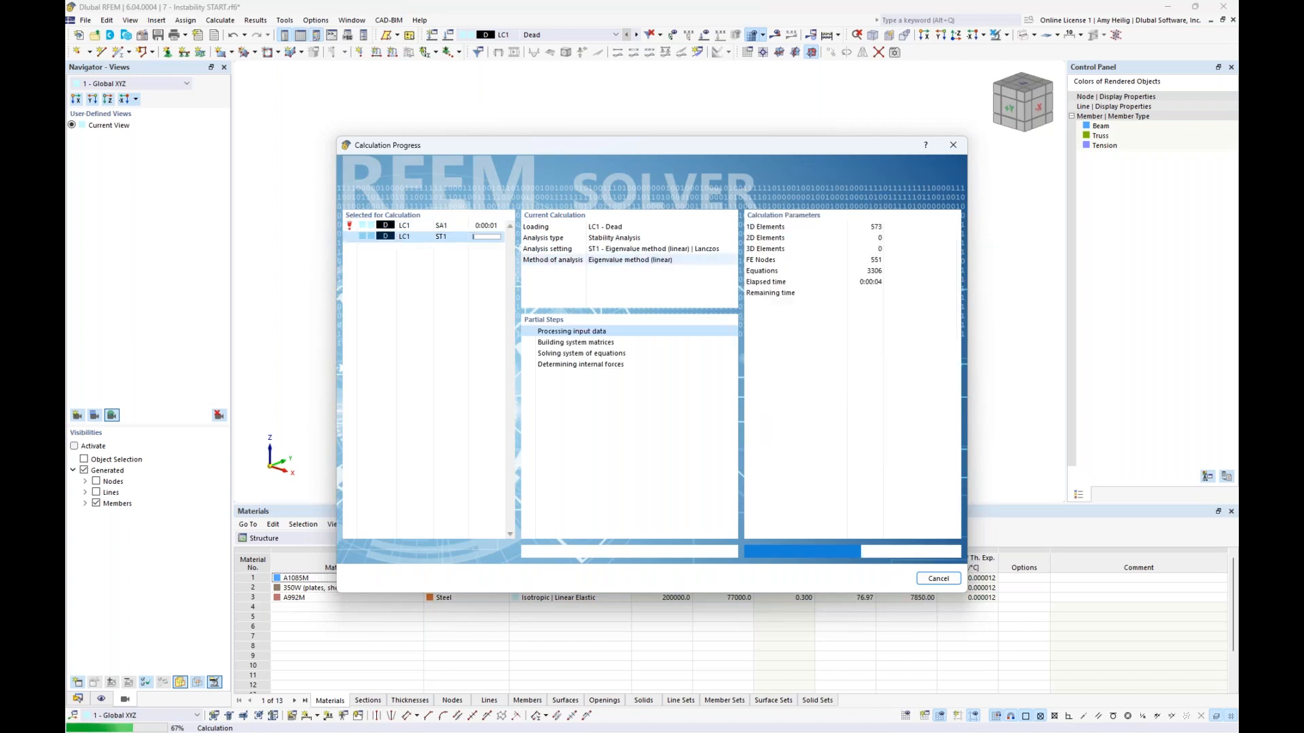
pyautogui.click(757, 425)
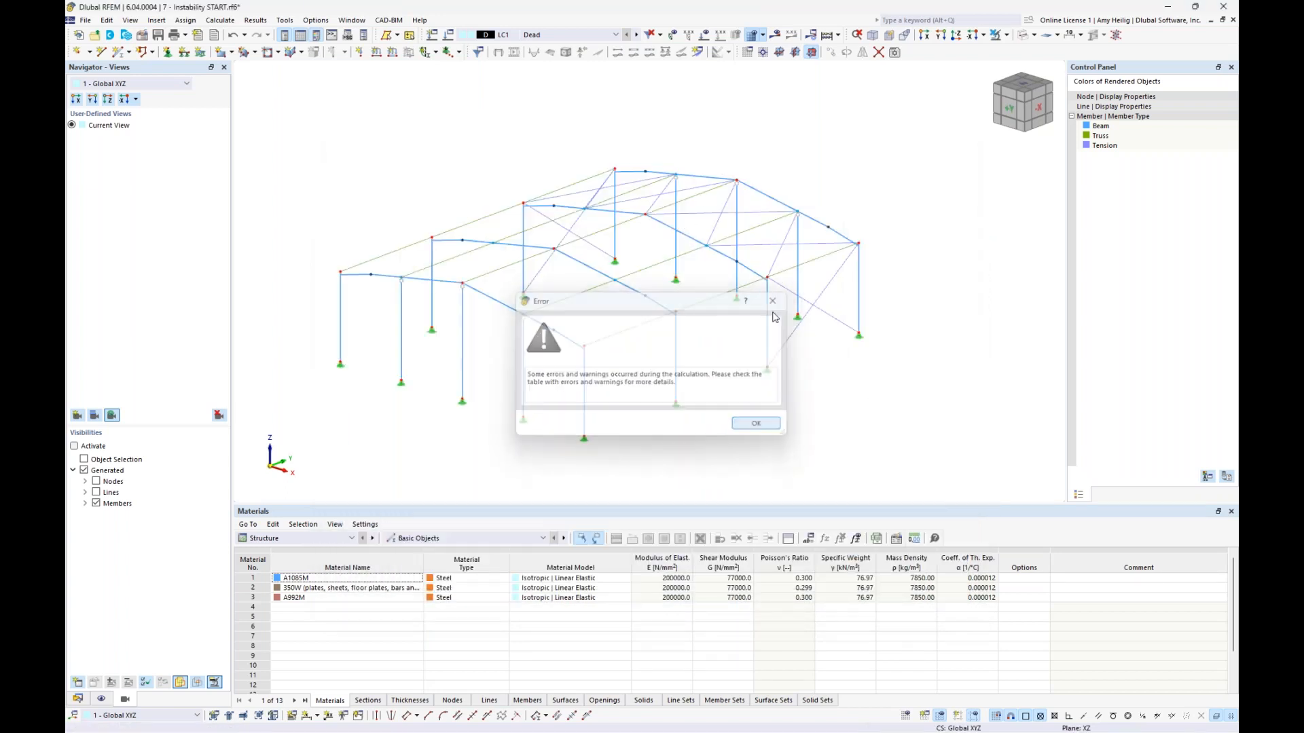
pyautogui.click(774, 38)
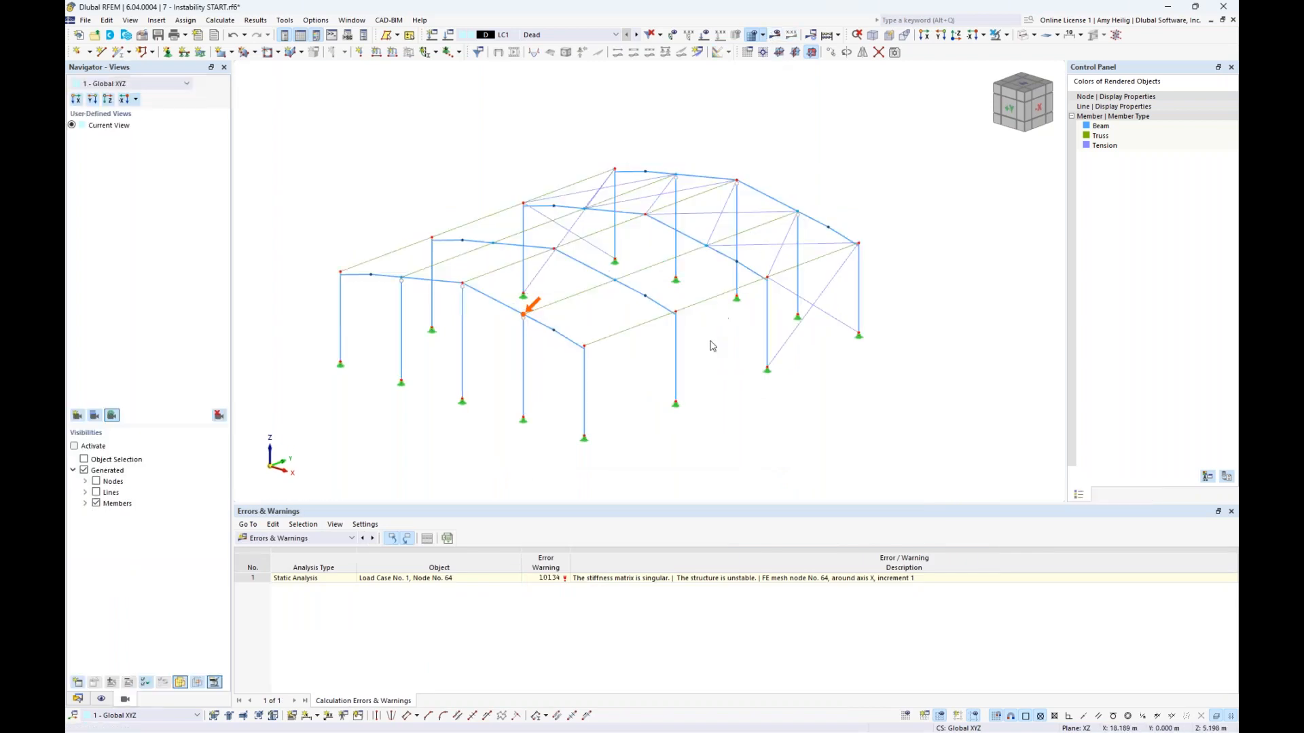
pyautogui.click(706, 581)
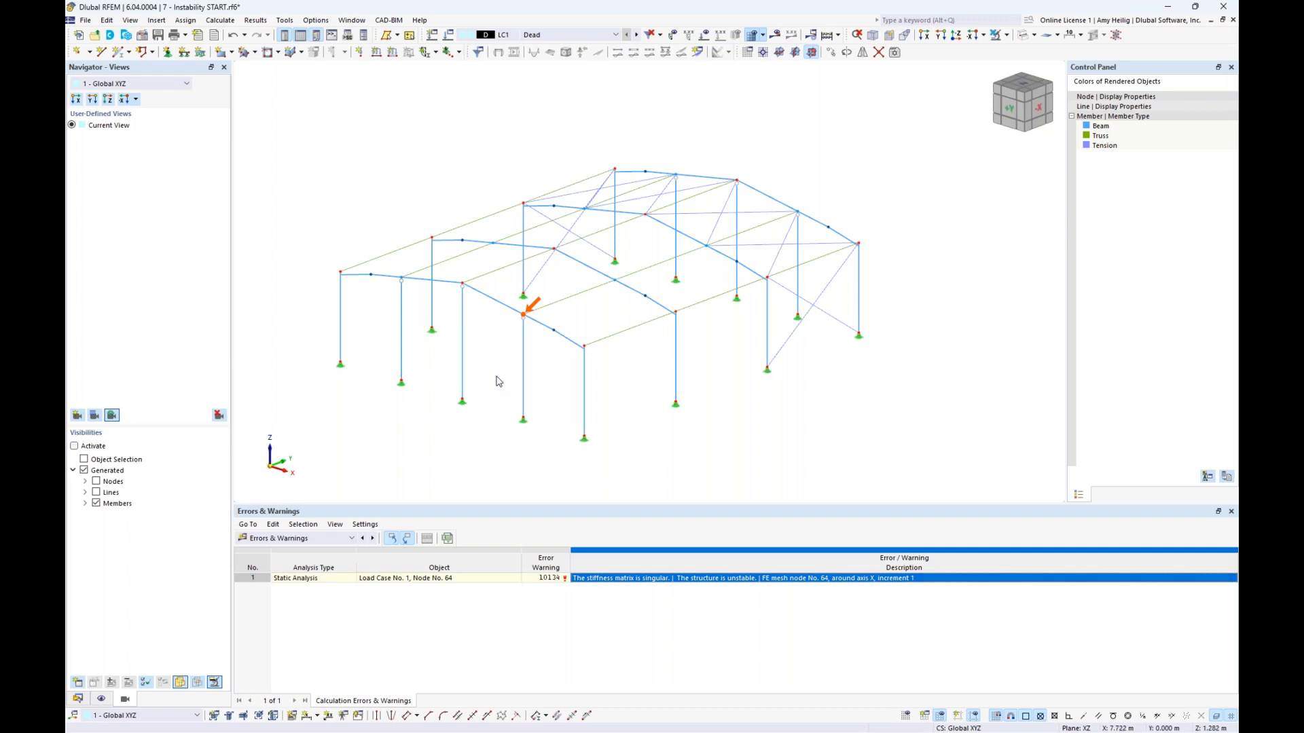
# Examine the gable column at the flagged node in the LC1 mode shape, then hide the results
pyautogui.scroll(3, 655, 350)
pyautogui.scroll(1, 655, 342)
pyautogui.moveTo(669, 364); pyautogui.dragTo(591, 349, button='middle')
pyautogui.scroll(-1, 570, 356)
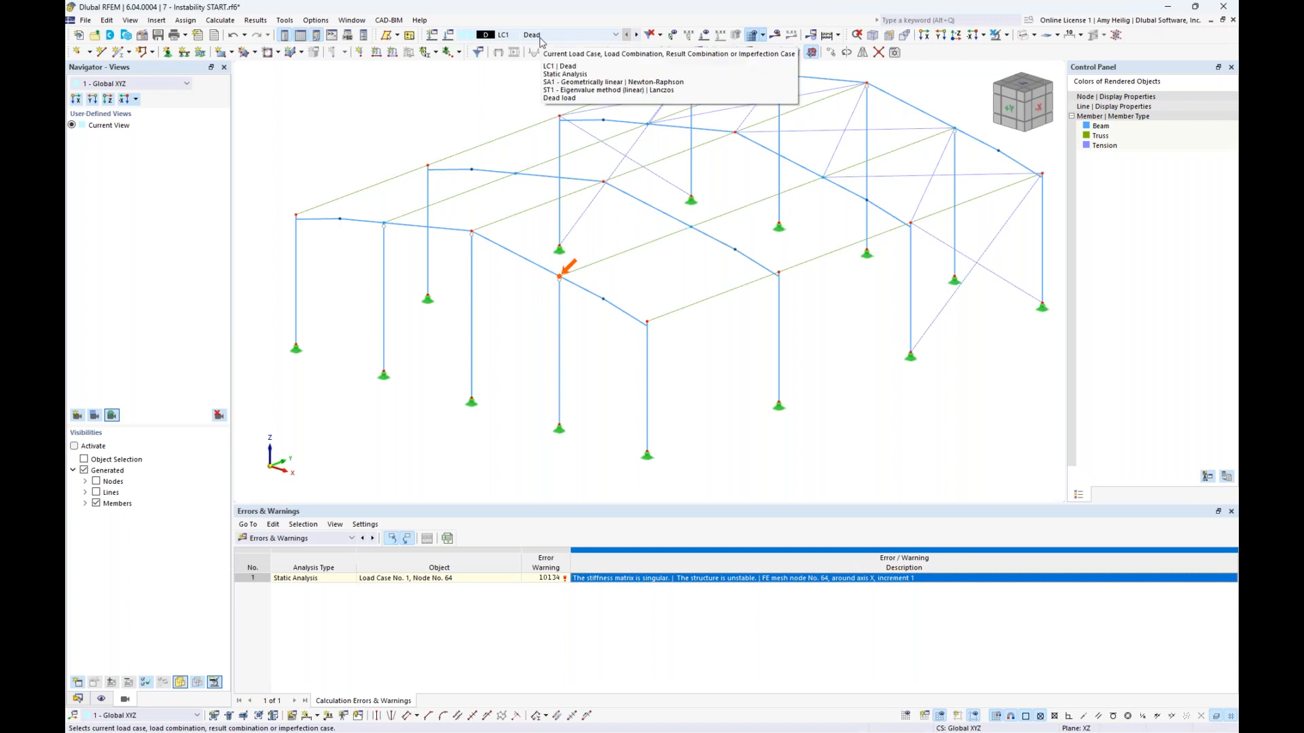
pyautogui.click(776, 37)
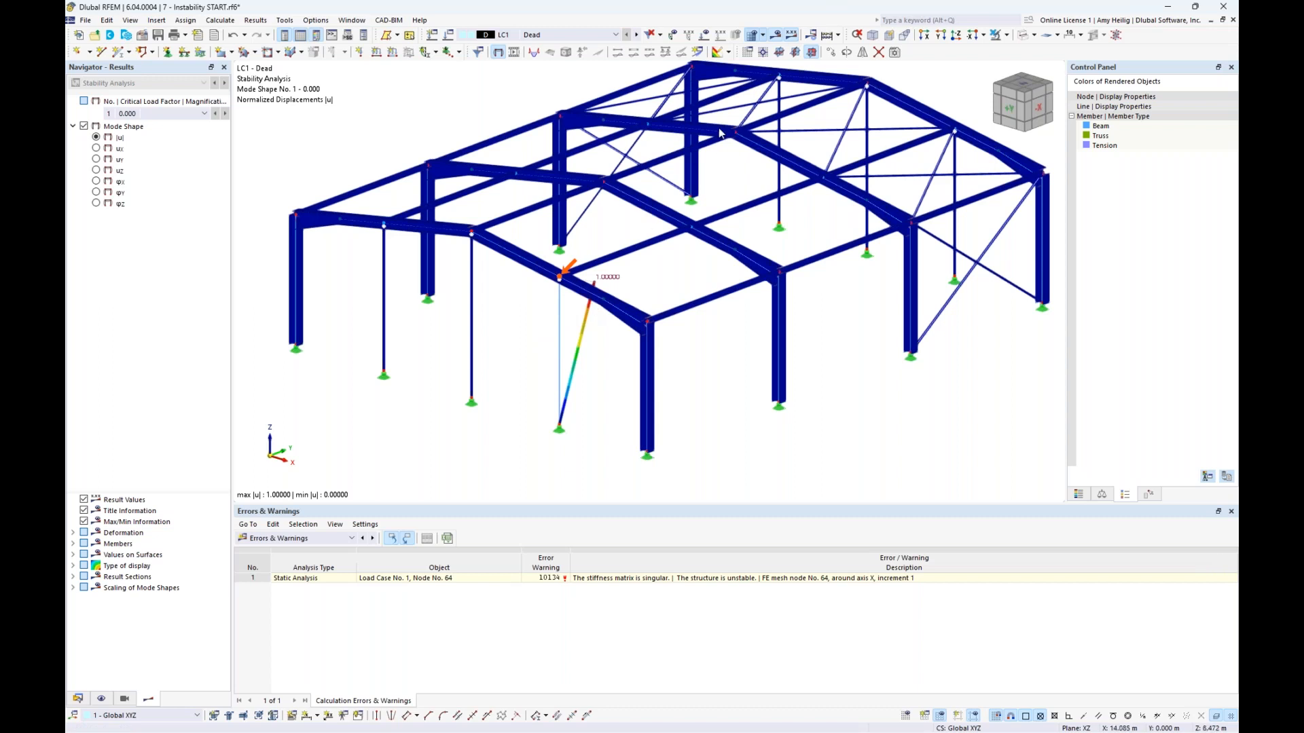
pyautogui.keyDown('ctrl'); pyautogui.moveTo(723, 230); pyautogui.dragTo(611, 231, button='middle'); pyautogui.keyUp('ctrl')
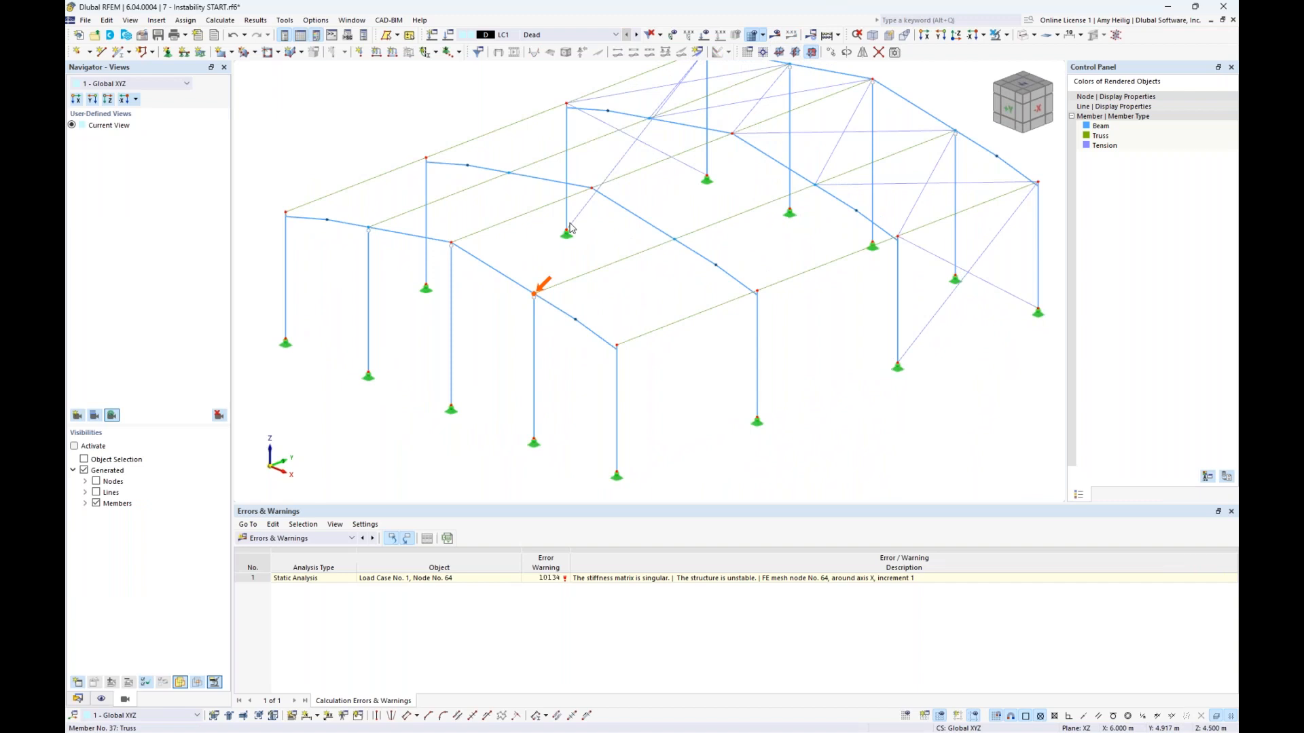
# Move the gable column's detached top node onto the rafter node, accepting deletion of the results and mesh
pyautogui.scroll(6, 533, 296)
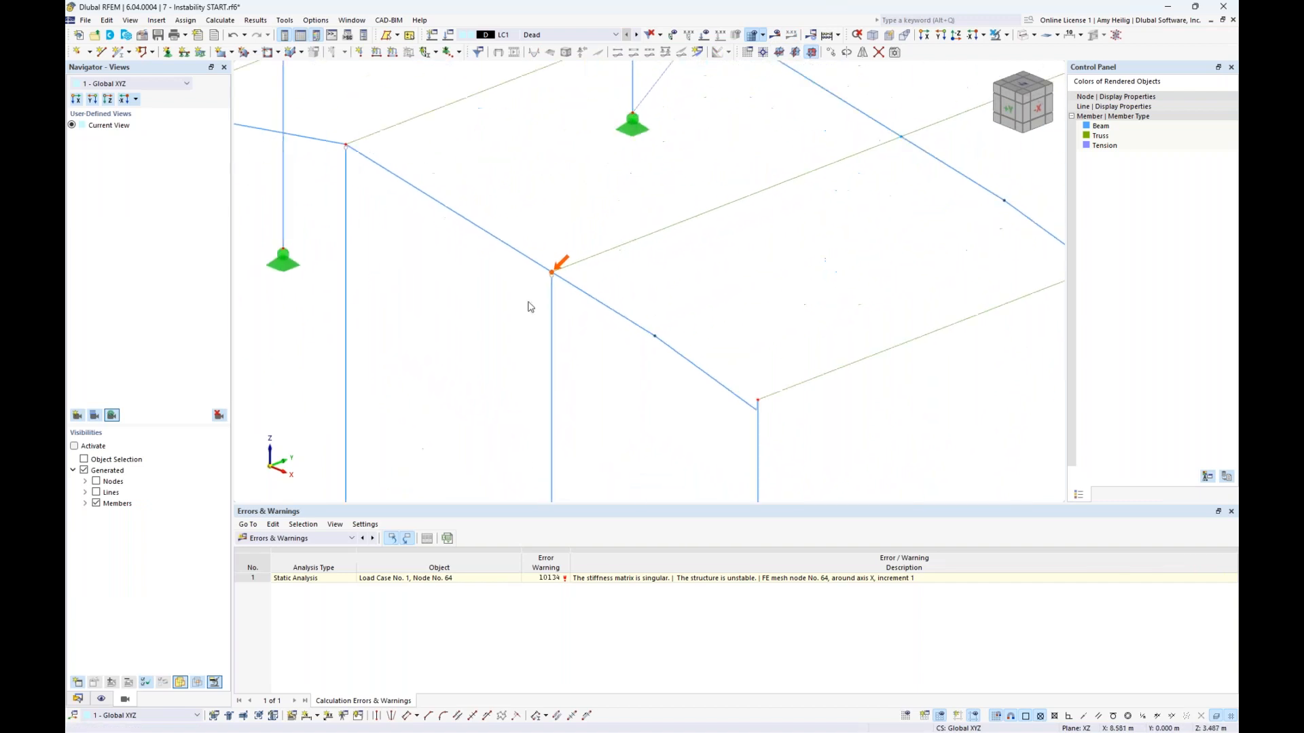
pyautogui.scroll(10, 567, 261)
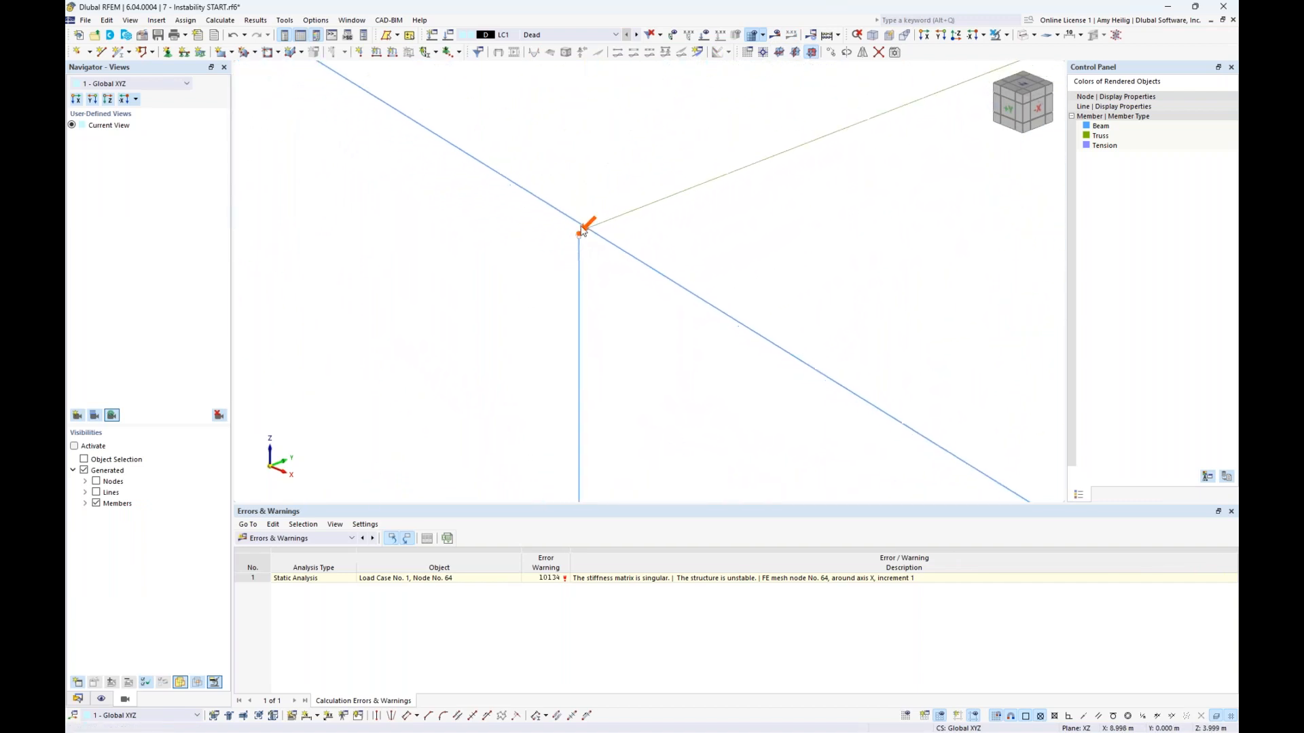
pyautogui.scroll(4, 595, 252)
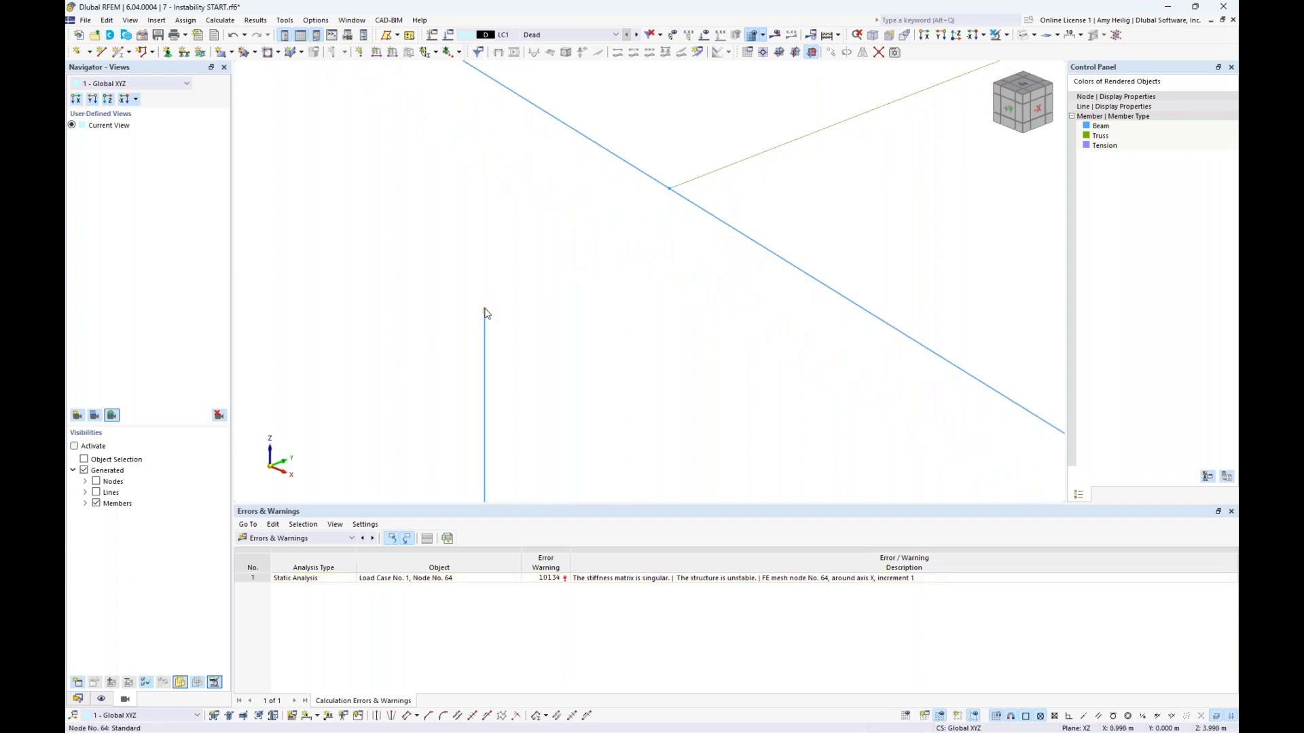
pyautogui.moveTo(488, 303); pyautogui.dragTo(670, 189)
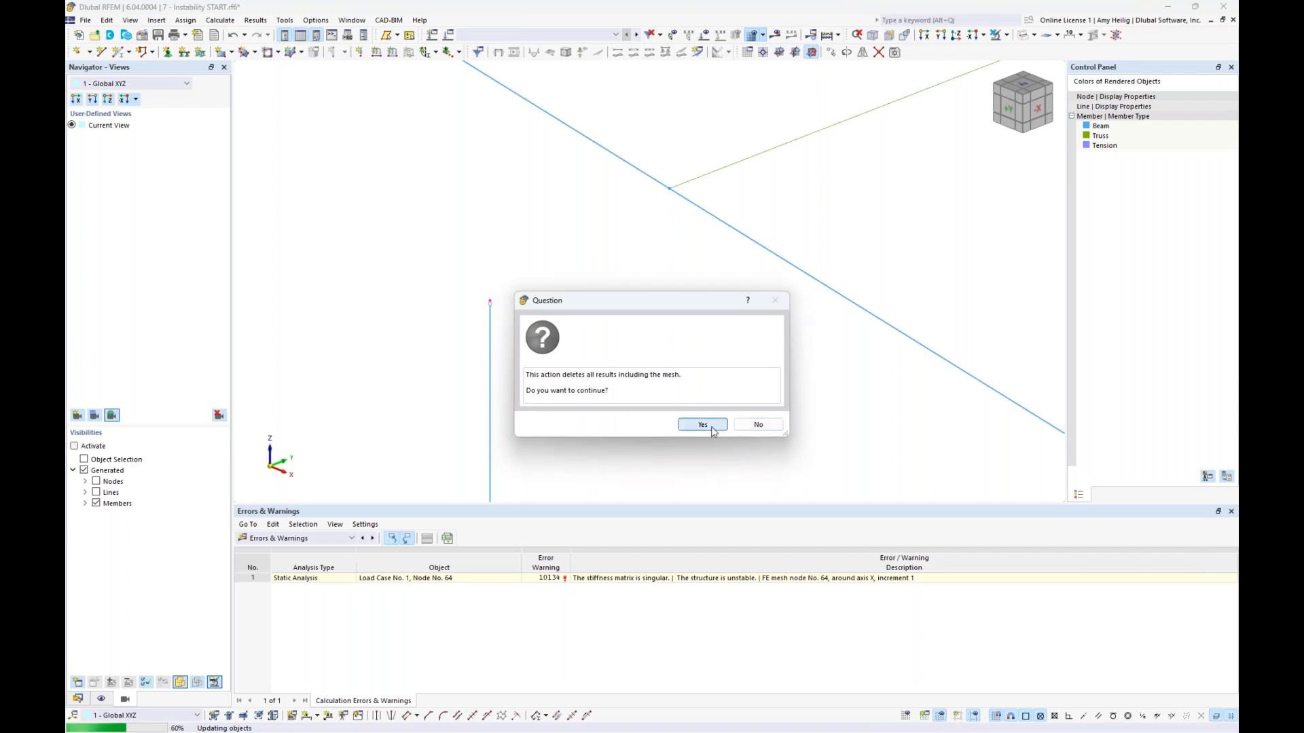
pyautogui.click(712, 428)
pyautogui.moveTo(491, 303); pyautogui.dragTo(670, 191)
pyautogui.scroll(-12, 697, 281)
pyautogui.scroll(-8, 698, 284)
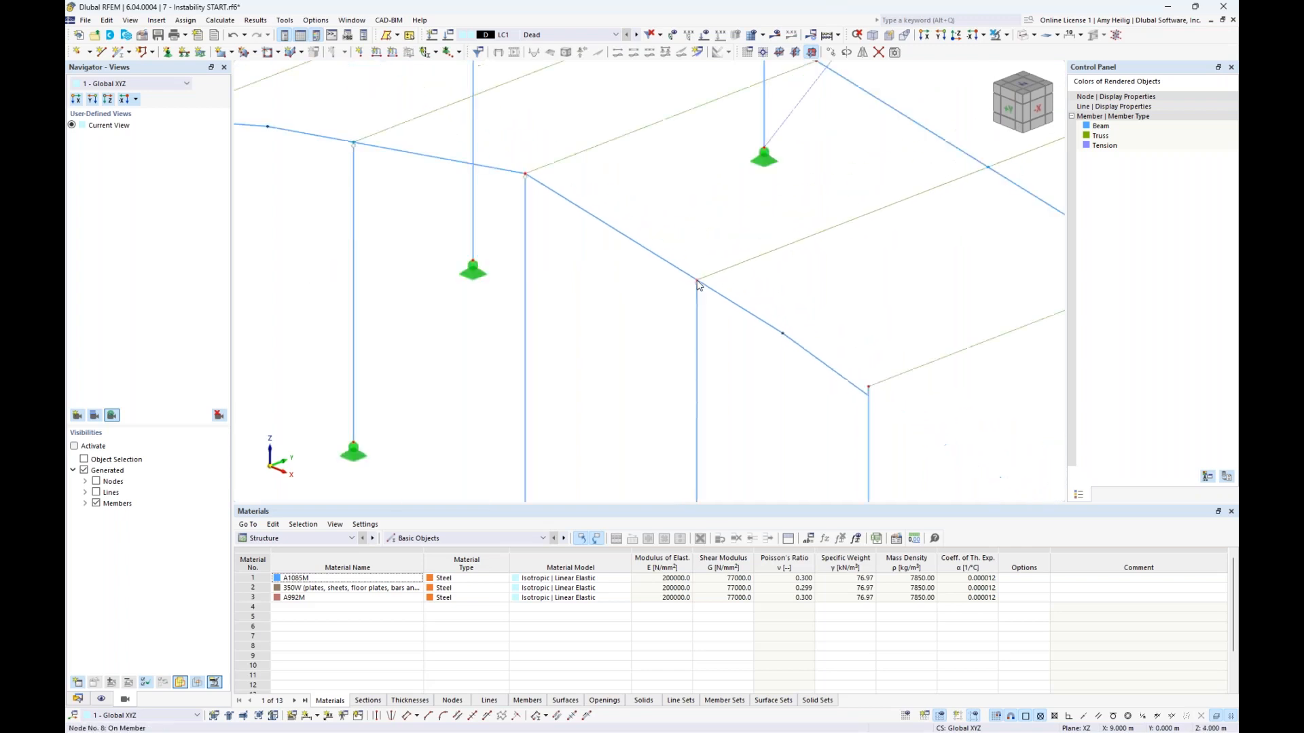
pyautogui.moveTo(682, 402); pyautogui.dragTo(575, 408, button='middle')
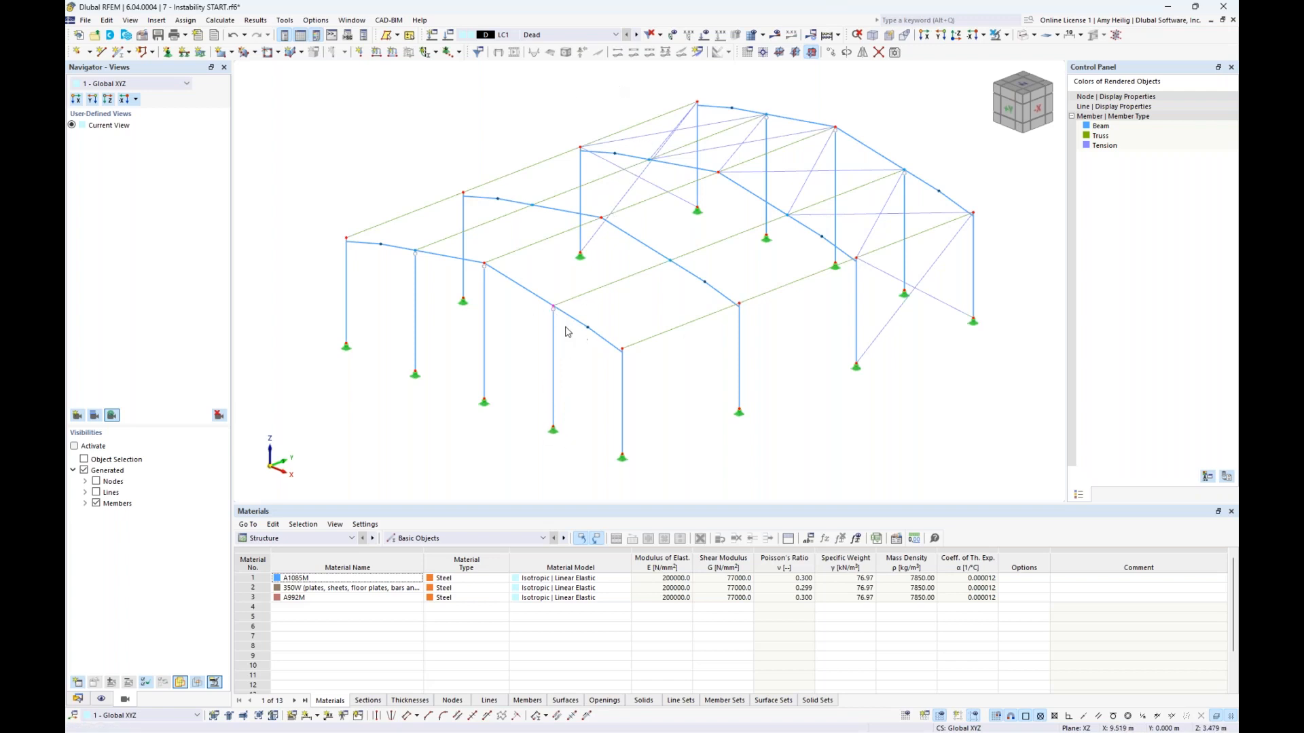
# Make load combination CO2, 1.25D + 1.50S, active and display its loads
pyautogui.click(564, 36)
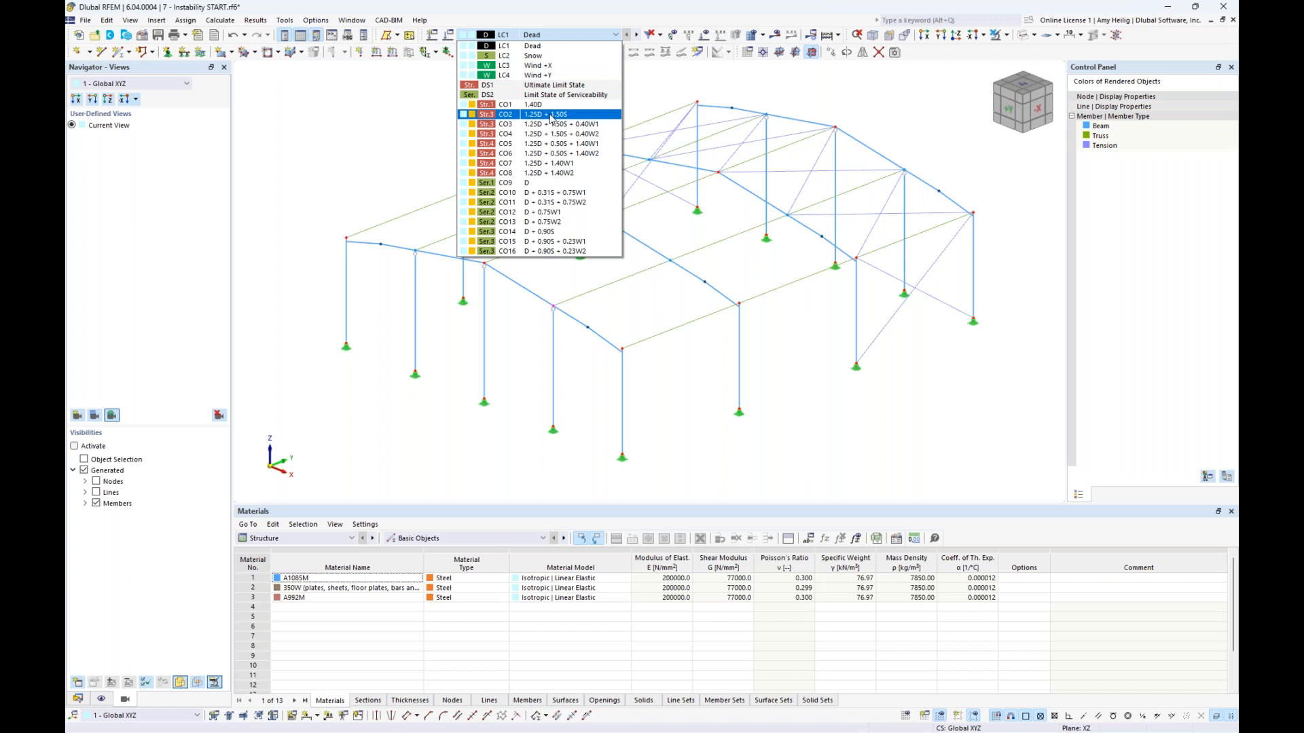
pyautogui.click(551, 114)
pyautogui.click(706, 35)
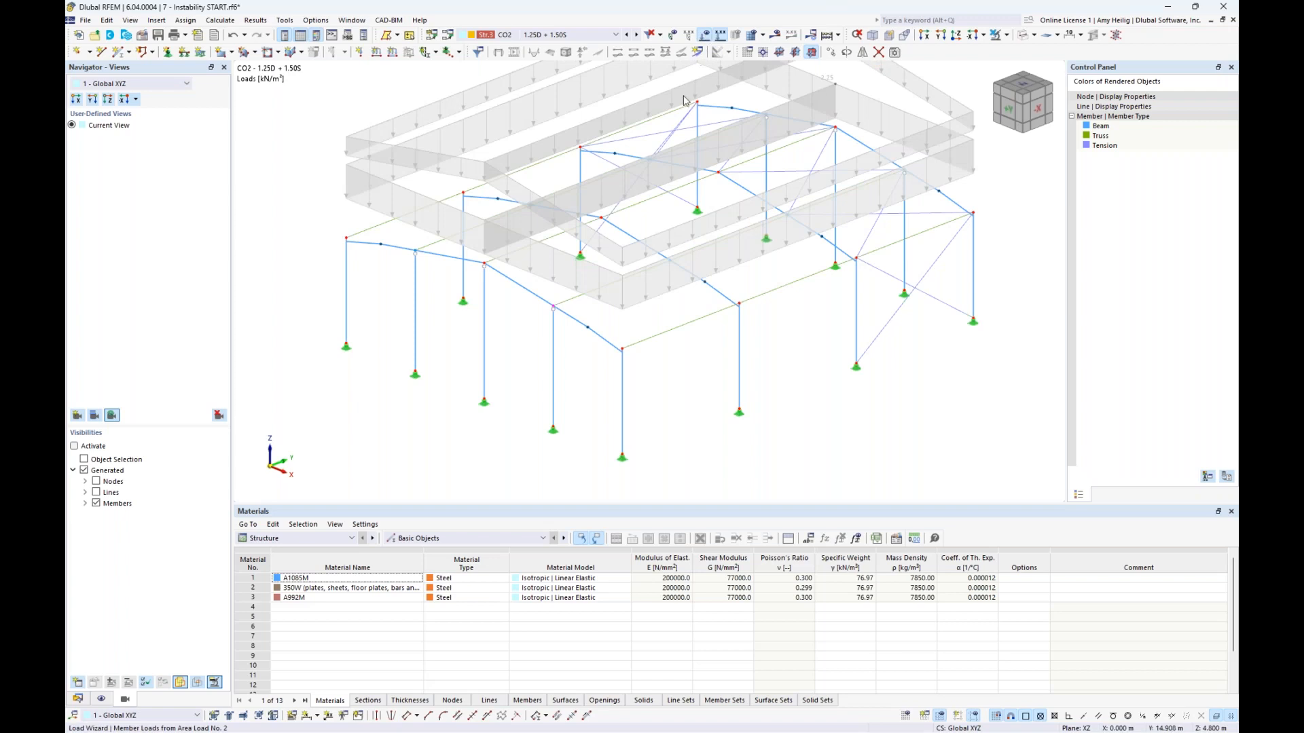
# Calculate load combination CO2 and review the description in the Errors & Warnings table
pyautogui.moveTo(677, 203); pyautogui.dragTo(681, 298, button='middle')
pyautogui.scroll(-1, 678, 264)
pyautogui.keyDown('ctrl'); pyautogui.moveTo(681, 299); pyautogui.dragTo(722, 246, button='middle'); pyautogui.keyUp('ctrl')
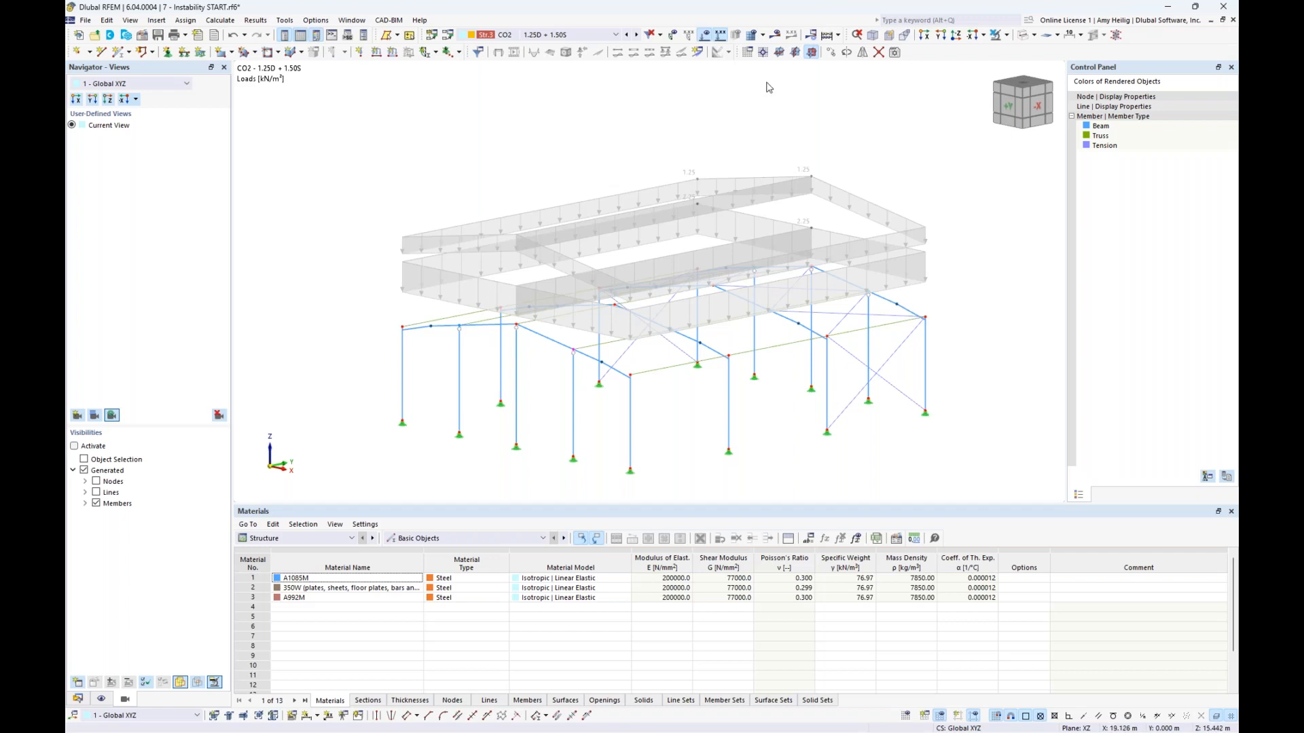
pyautogui.click(776, 36)
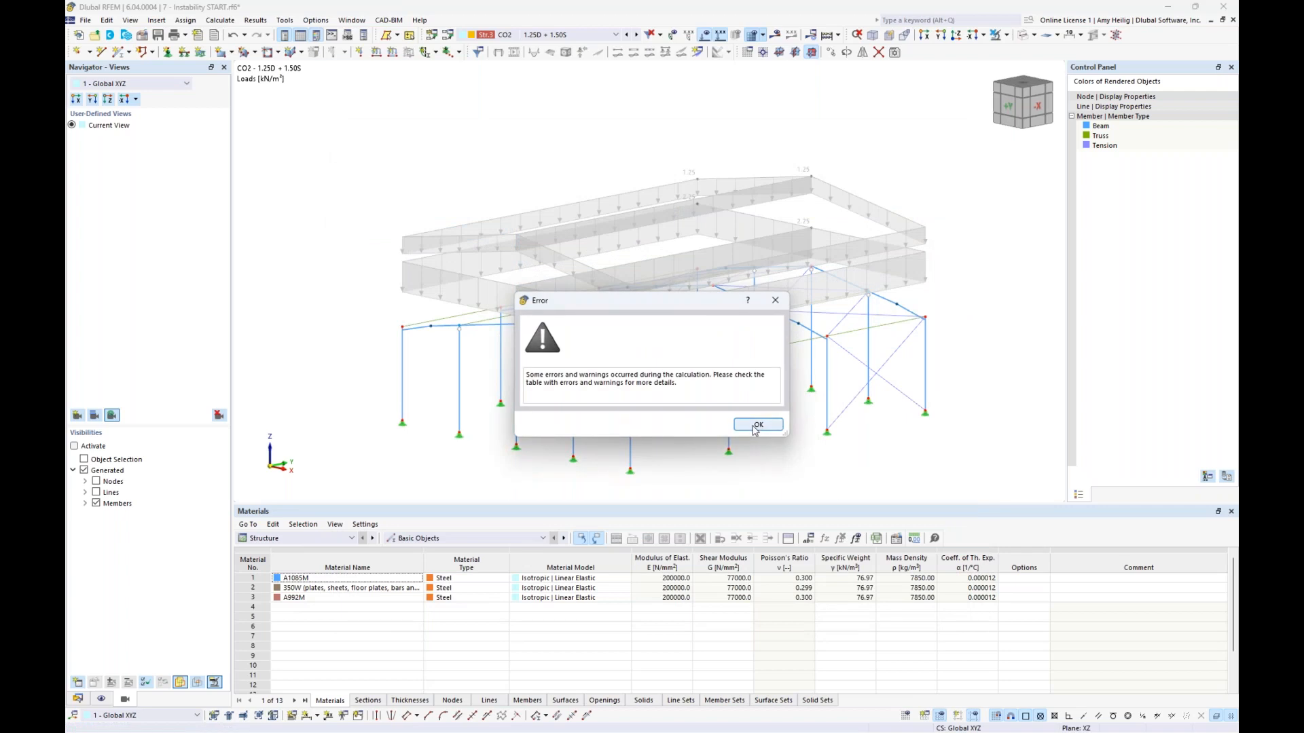
pyautogui.click(757, 425)
pyautogui.click(760, 581)
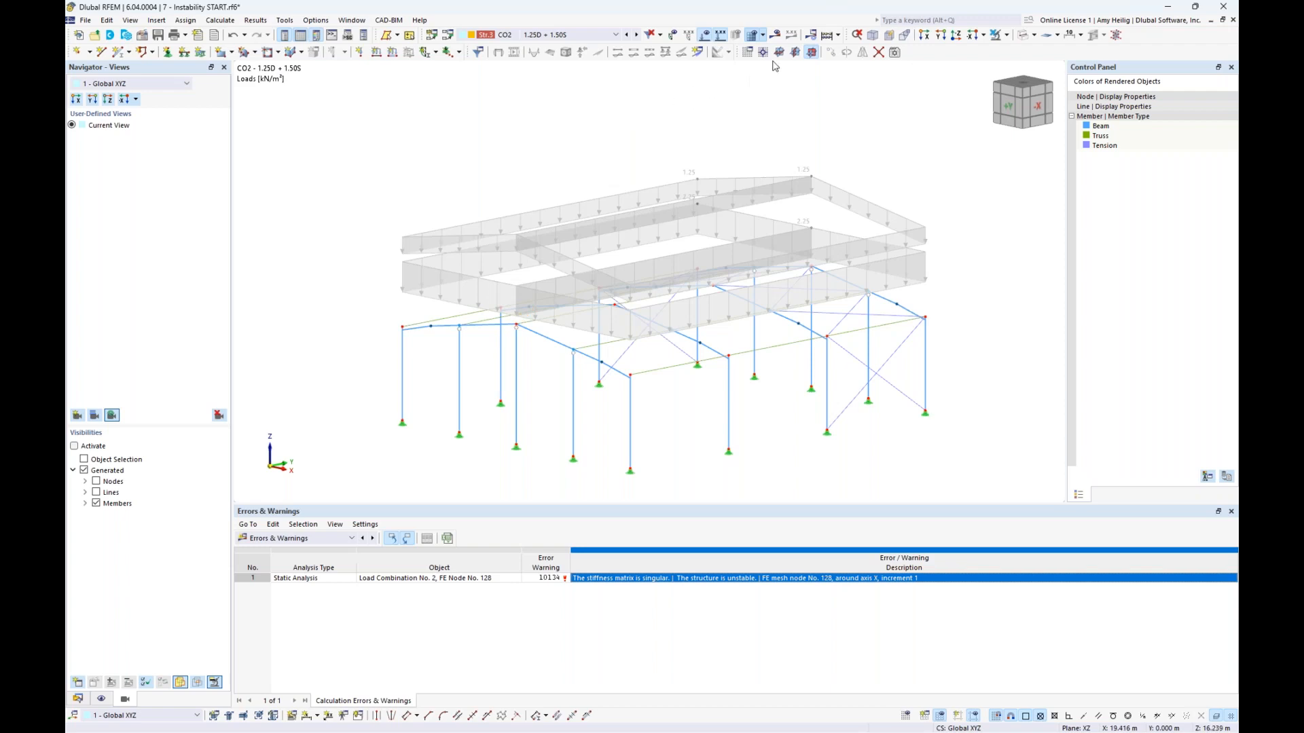
# Hide the loads and set CO2's static analysis settings to SA1 - Geometrically linear | Newton-Raphson
pyautogui.click(707, 36)
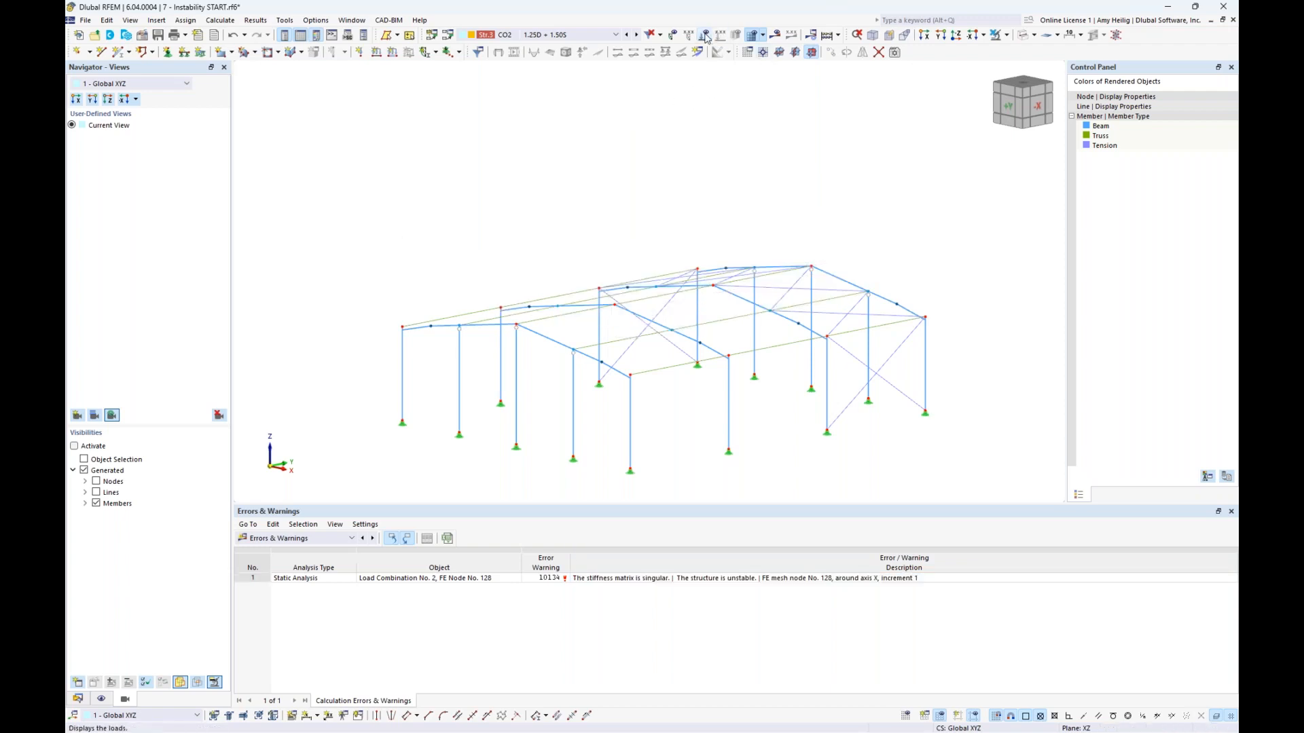
pyautogui.keyDown('ctrl'); pyautogui.moveTo(658, 254); pyautogui.dragTo(570, 187, button='middle'); pyautogui.keyUp('ctrl')
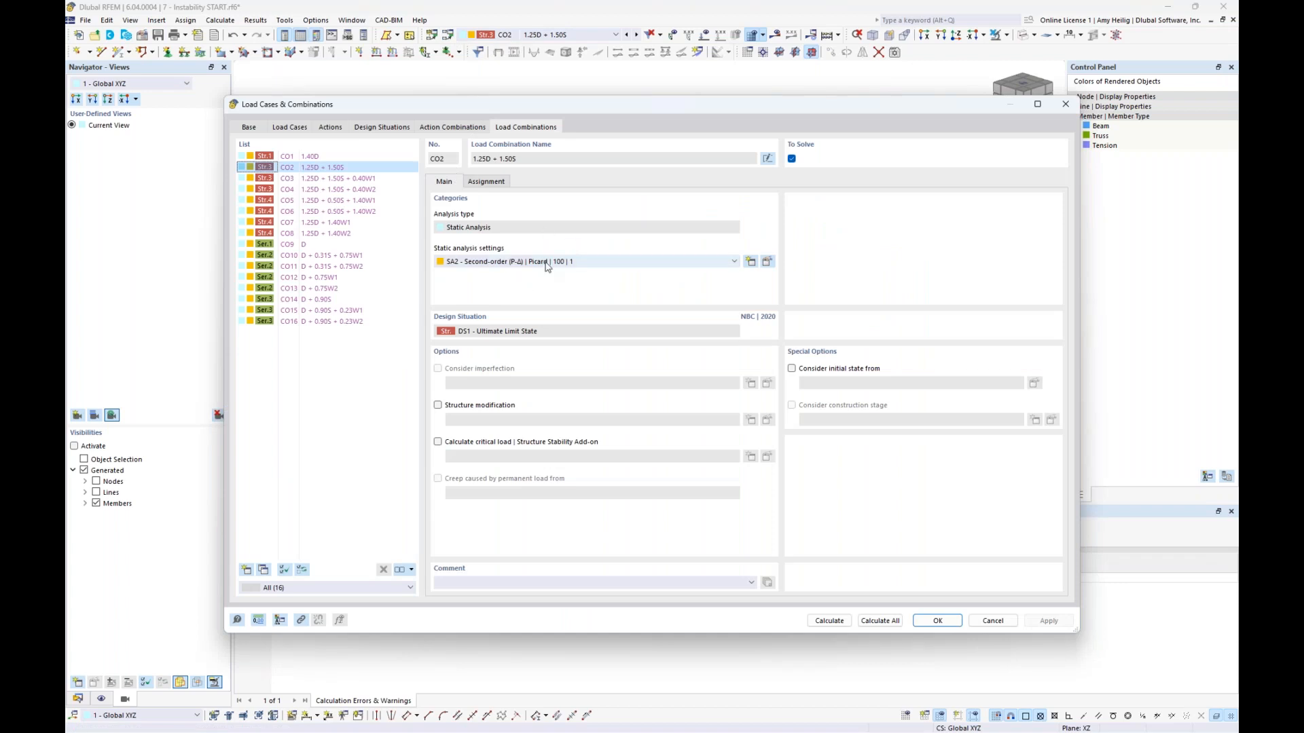
pyautogui.click(528, 267)
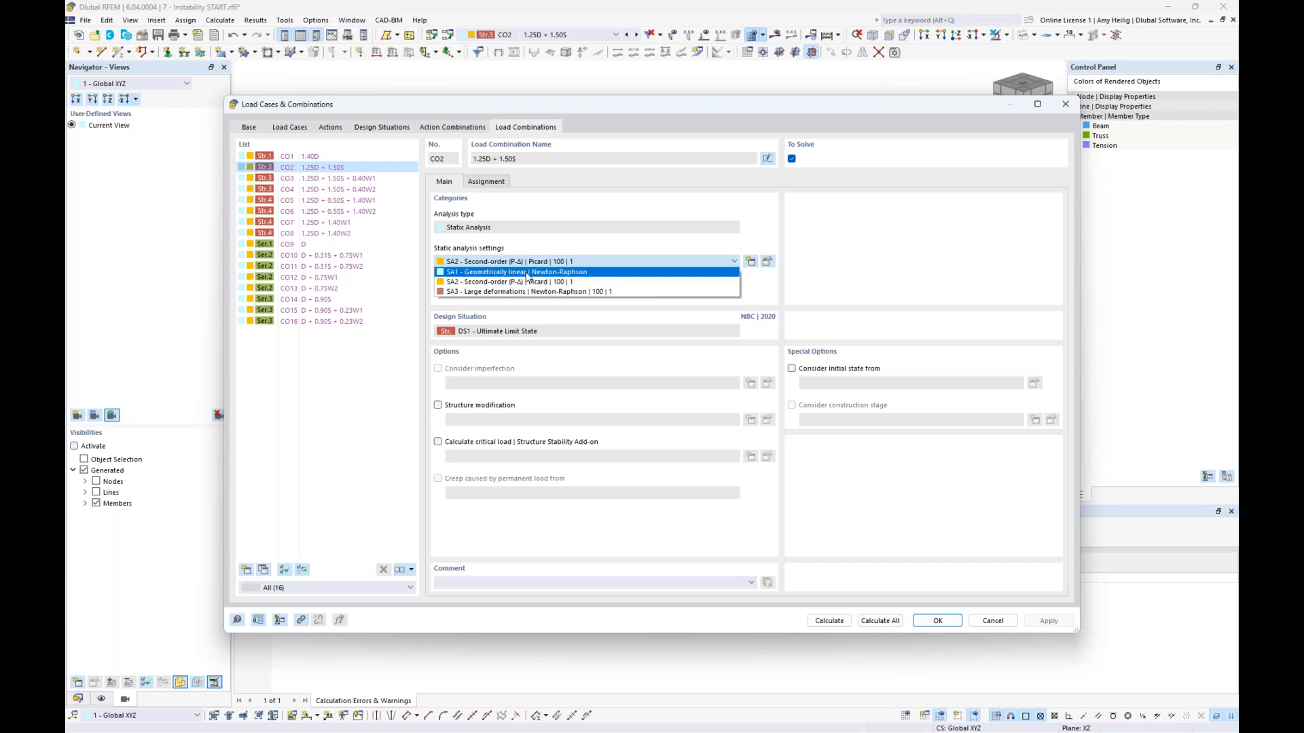
pyautogui.click(528, 272)
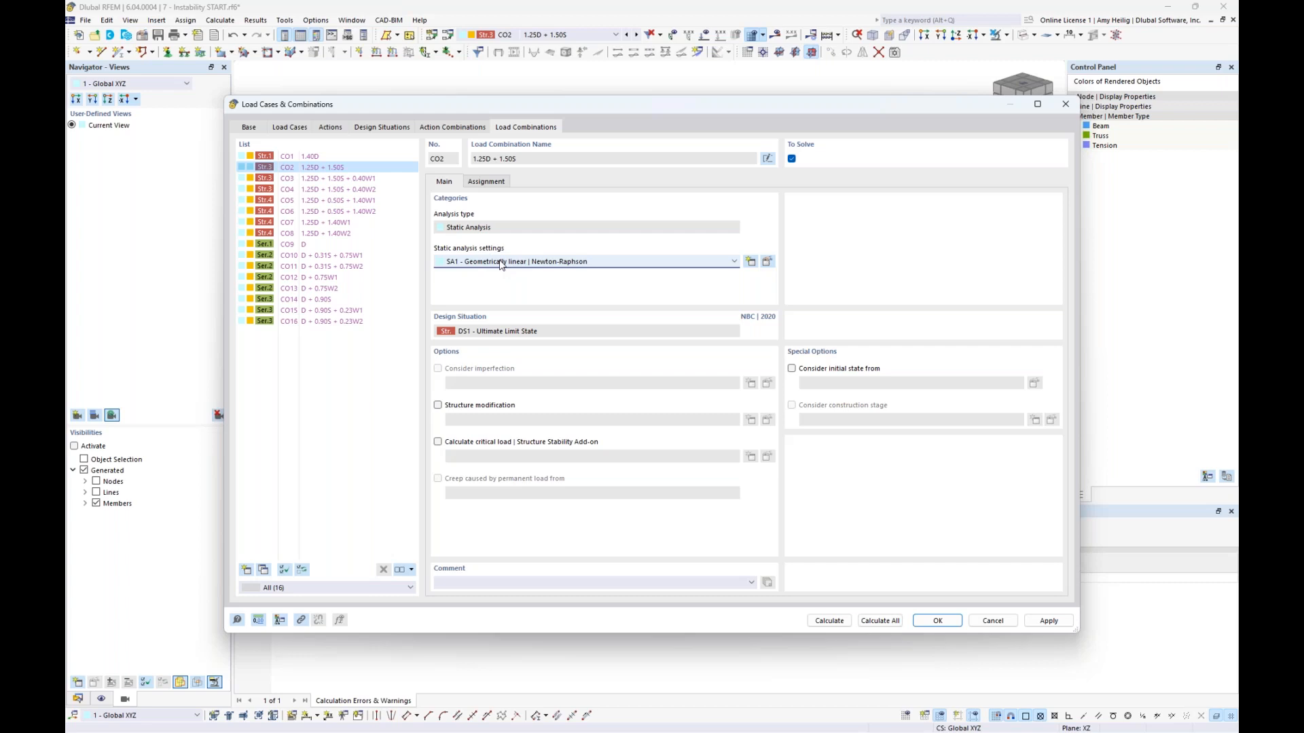
# Enable CO2's critical load calculation with ST1, including loading and the 4 lowest eigenvalues, and calculate the combination
pyautogui.click(438, 443)
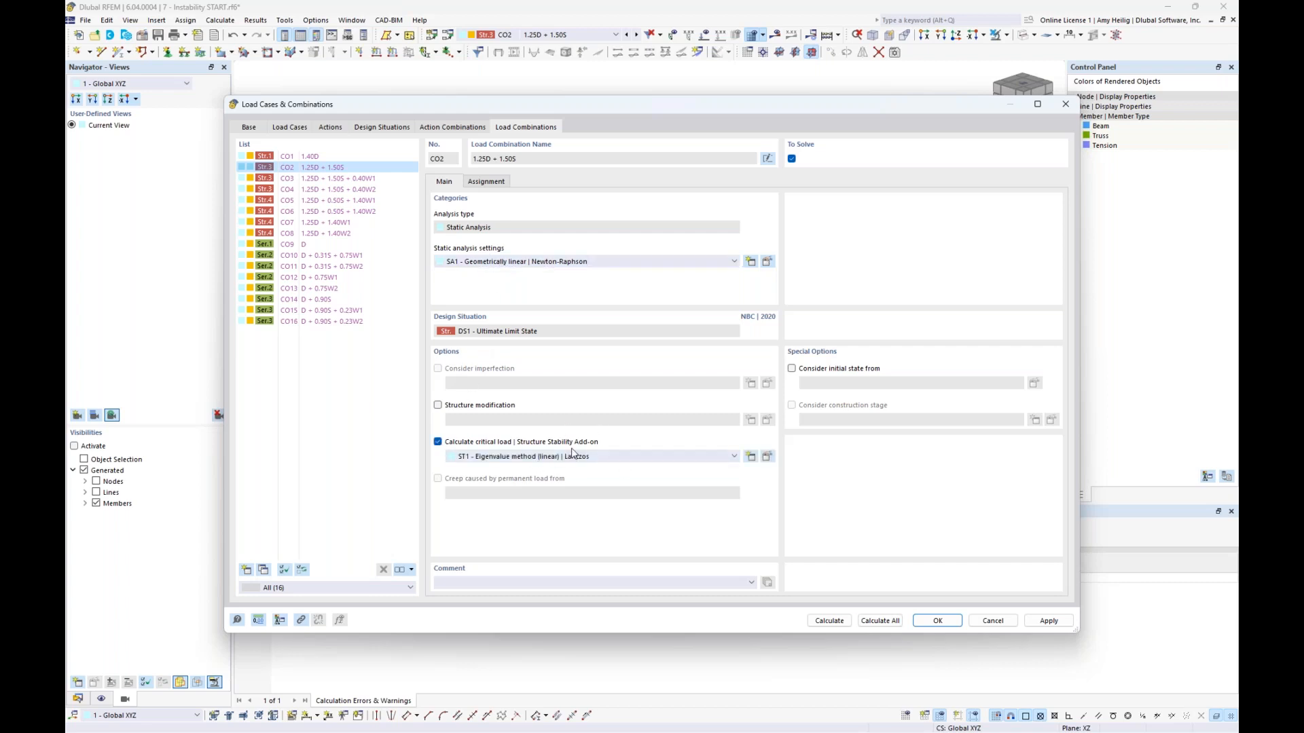
pyautogui.click(768, 457)
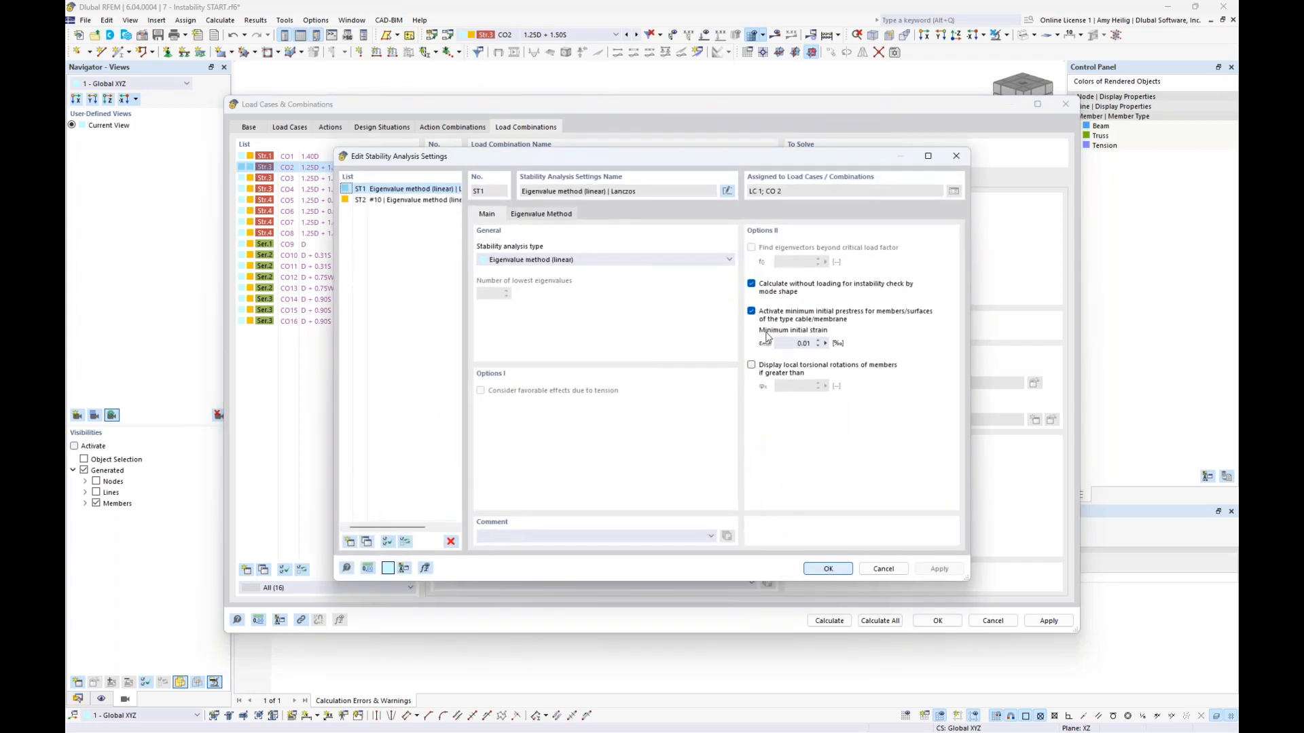
pyautogui.click(752, 285)
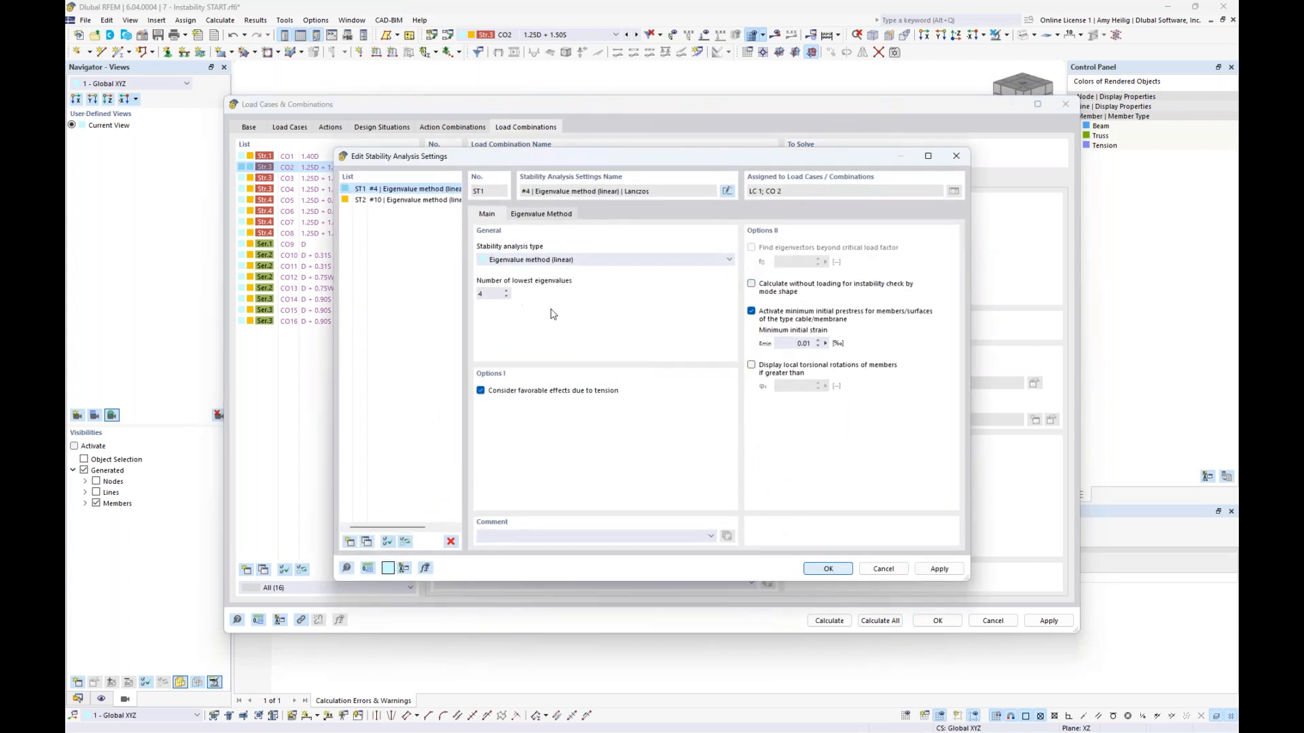
pyautogui.doubleClick(498, 290)
pyautogui.click(825, 569)
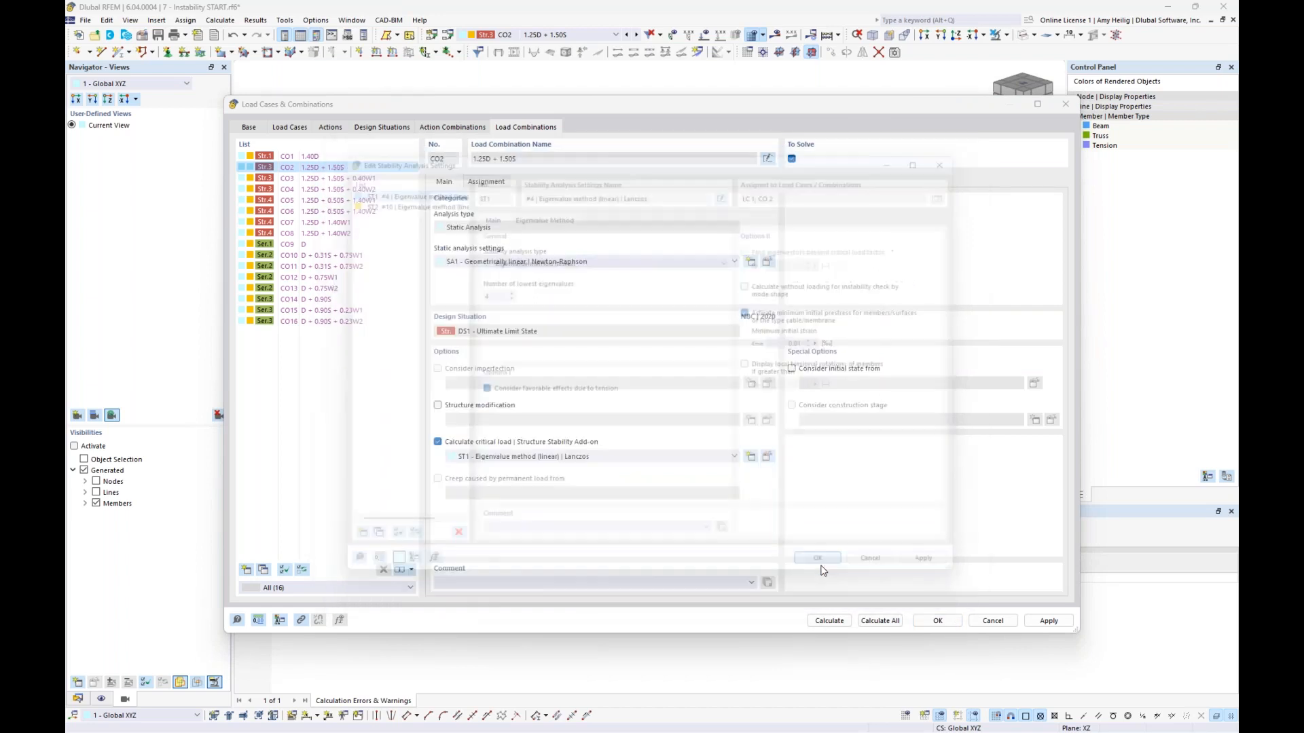
pyautogui.click(827, 621)
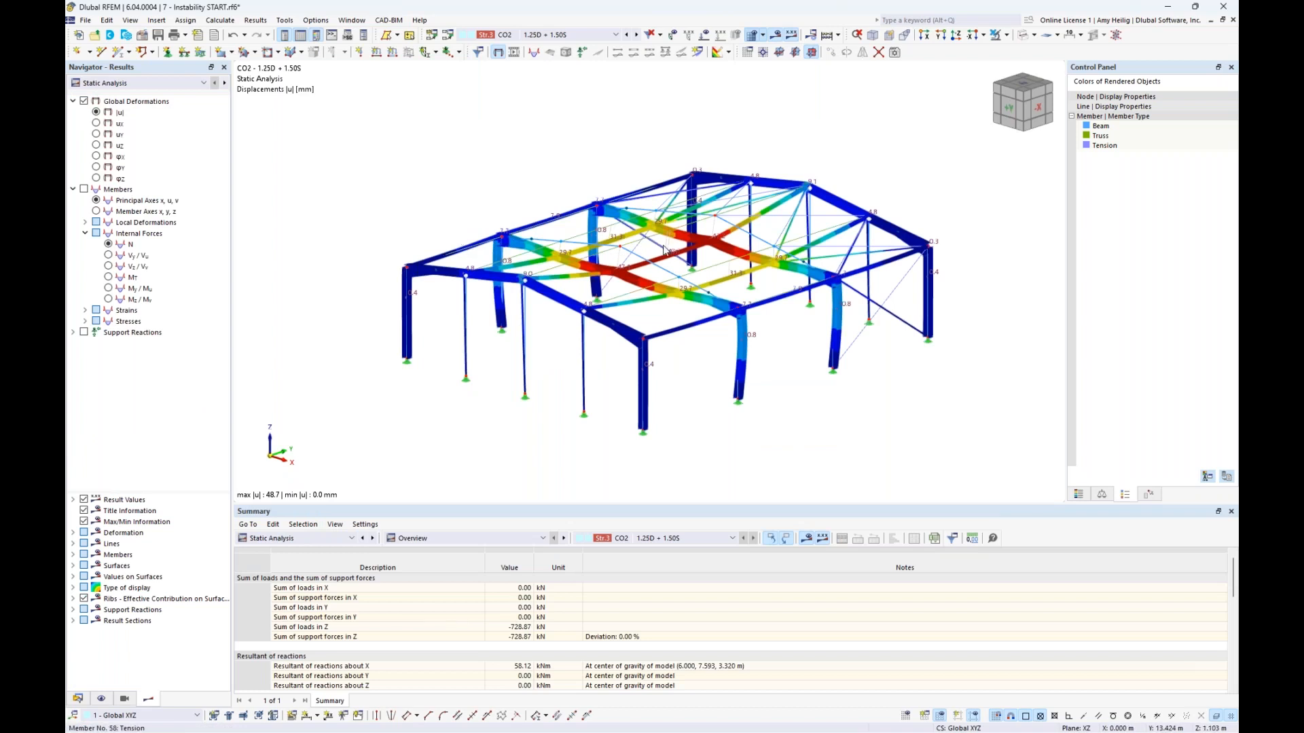
# Display the stability analysis results for load combination CO2
pyautogui.moveTo(498, 206); pyautogui.dragTo(474, 186, button='middle')
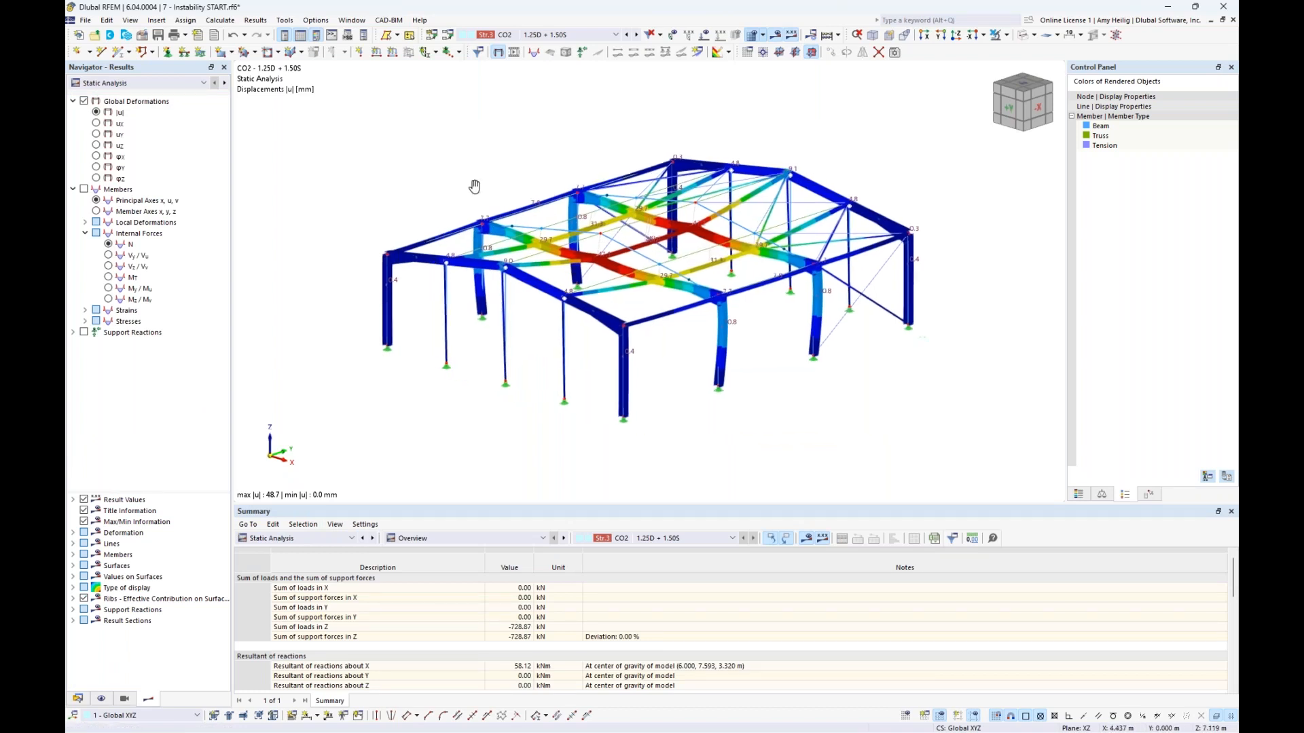
pyautogui.scroll(1, 552, 197)
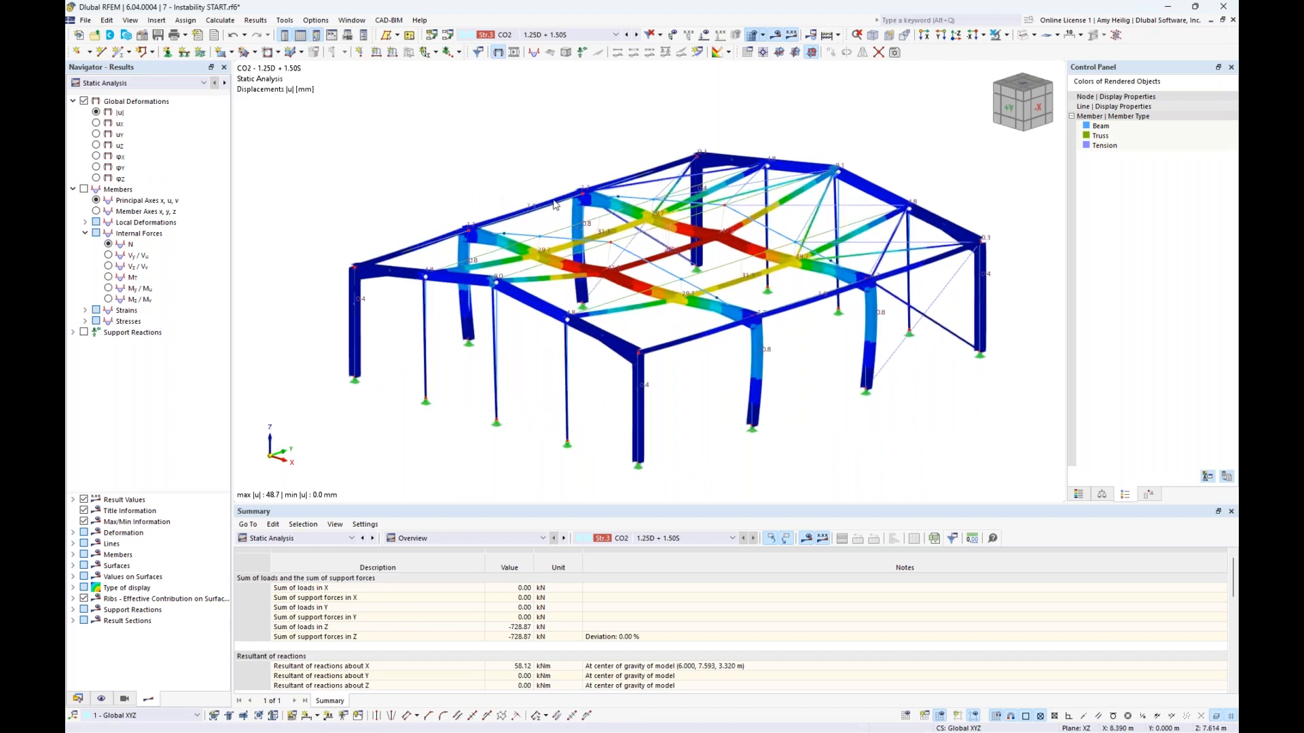
pyautogui.click(135, 83)
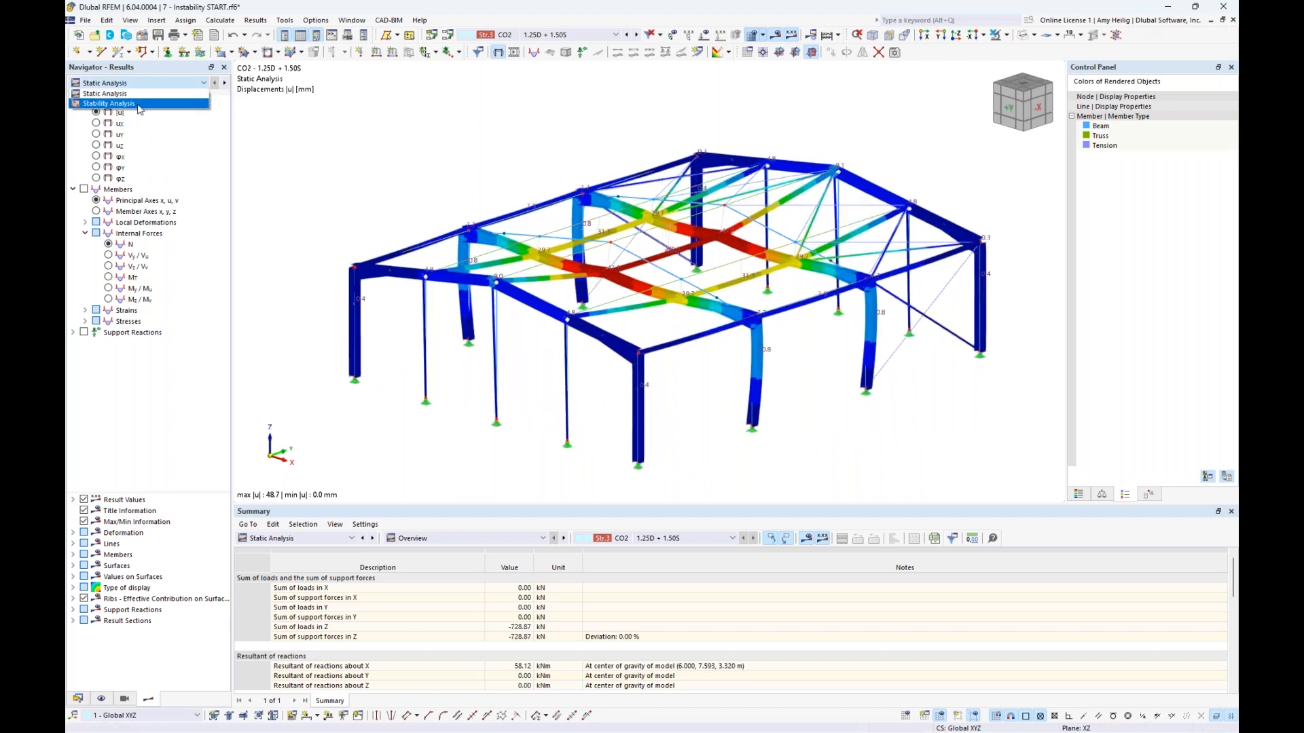
pyautogui.click(138, 103)
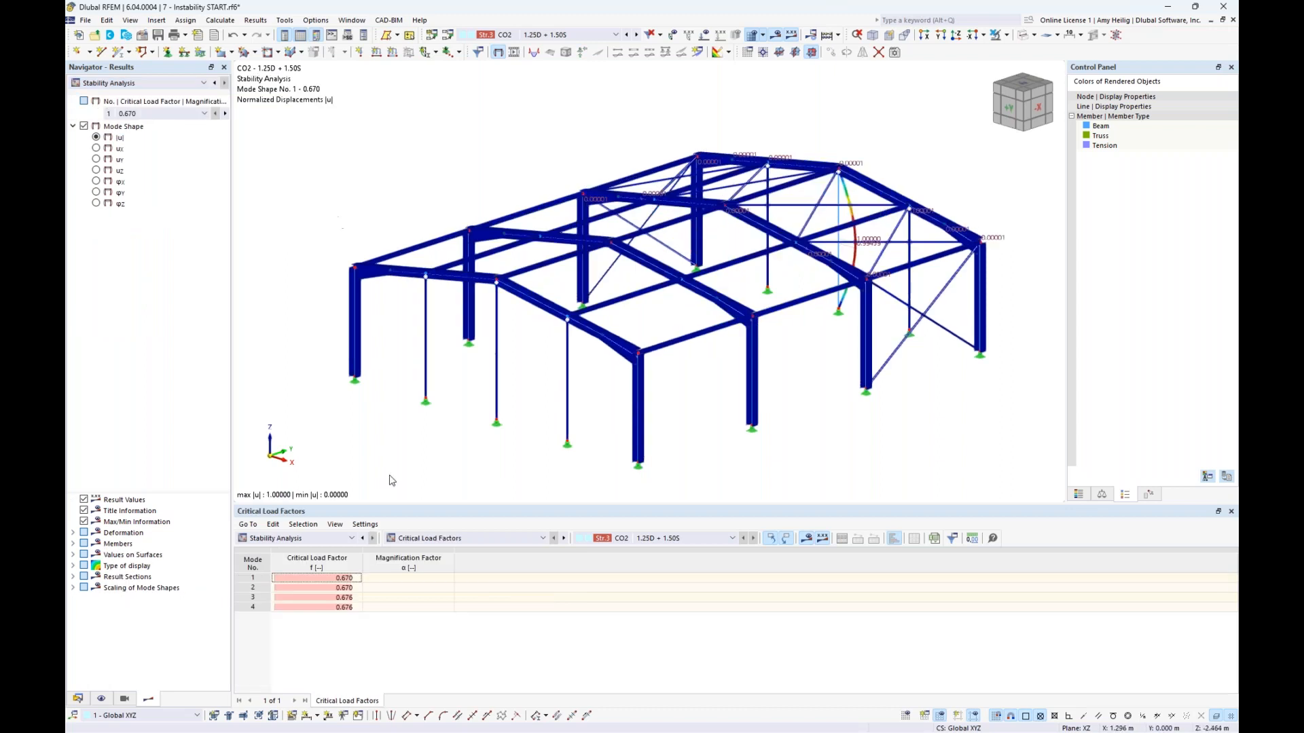
# Compare the gable columns' deformation in CO2 mode shapes 1, 2 and 3, returning to mode shape 1
pyautogui.keyDown('ctrl'); pyautogui.moveTo(927, 367); pyautogui.dragTo(683, 332, button='middle'); pyautogui.keyUp('ctrl')
pyautogui.click(329, 581)
pyautogui.click(328, 578)
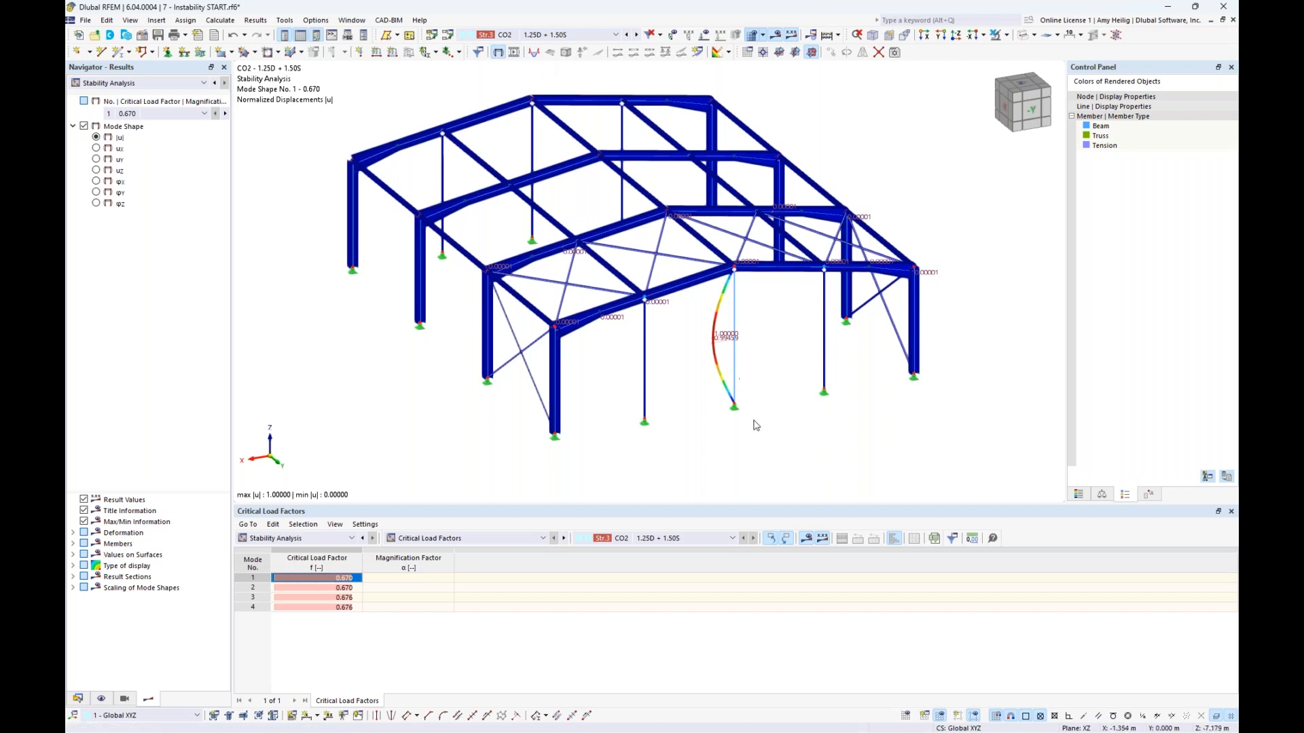
pyautogui.click(296, 588)
pyautogui.click(301, 599)
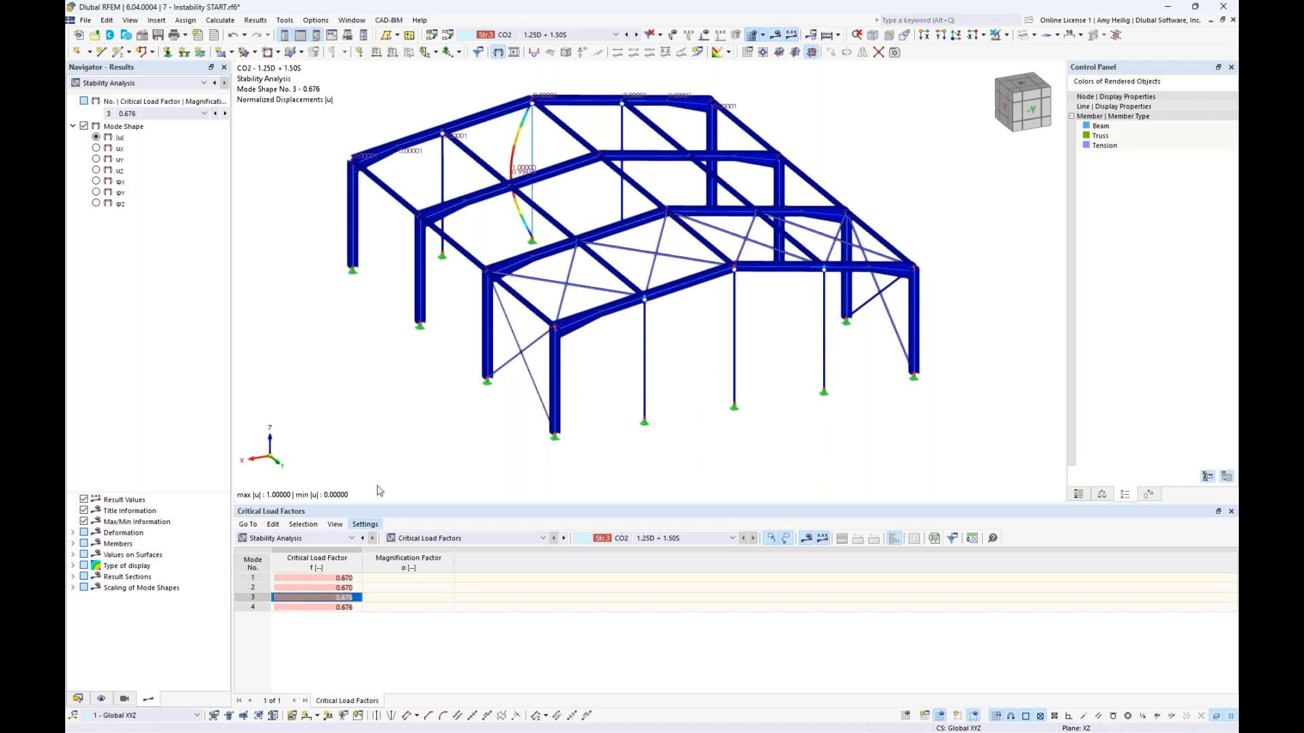
pyautogui.click(325, 581)
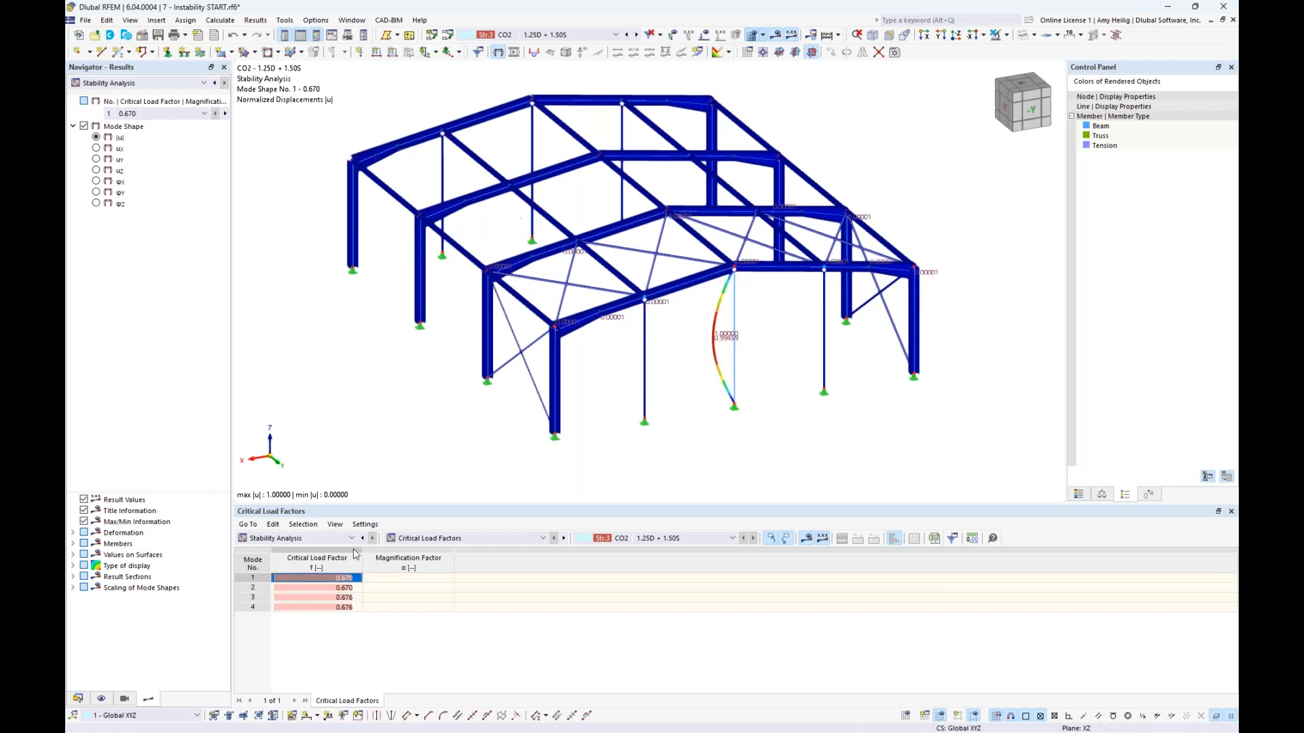
# Assign section 2 - Sqr HSS 127x127x4.8 to all intermediate gable columns, accepting deletion of the results and mesh
pyautogui.keyDown('ctrl'); pyautogui.moveTo(587, 380); pyautogui.dragTo(817, 327, button='middle'); pyautogui.keyUp('ctrl')
pyautogui.moveTo(754, 320); pyautogui.dragTo(503, 289)
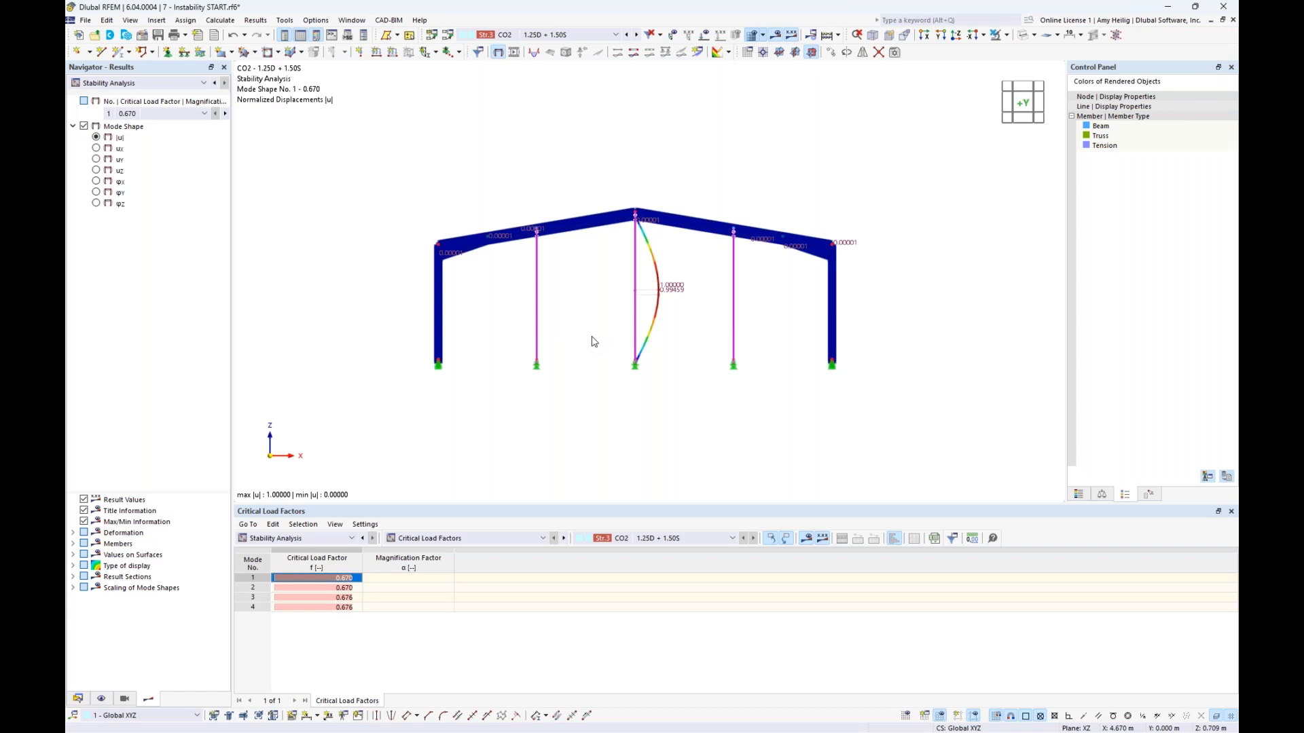
pyautogui.scroll(1, 592, 342)
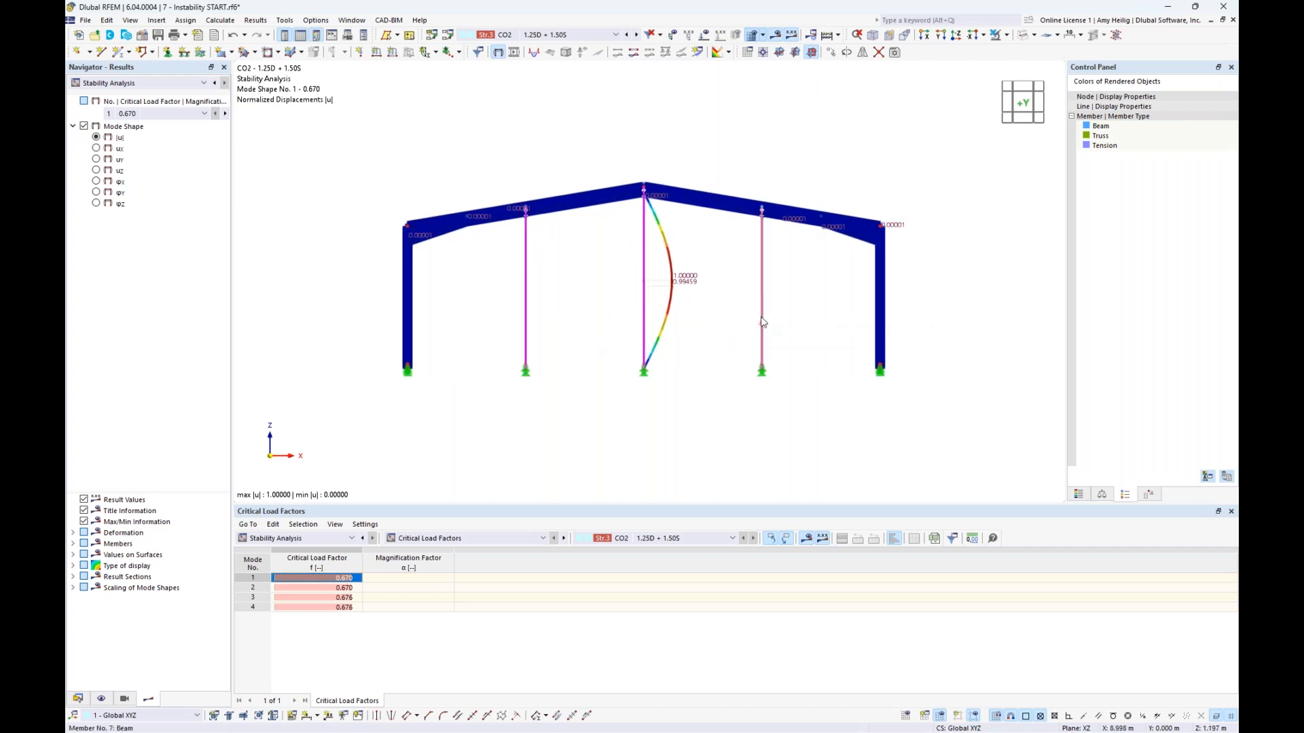
pyautogui.doubleClick(762, 322)
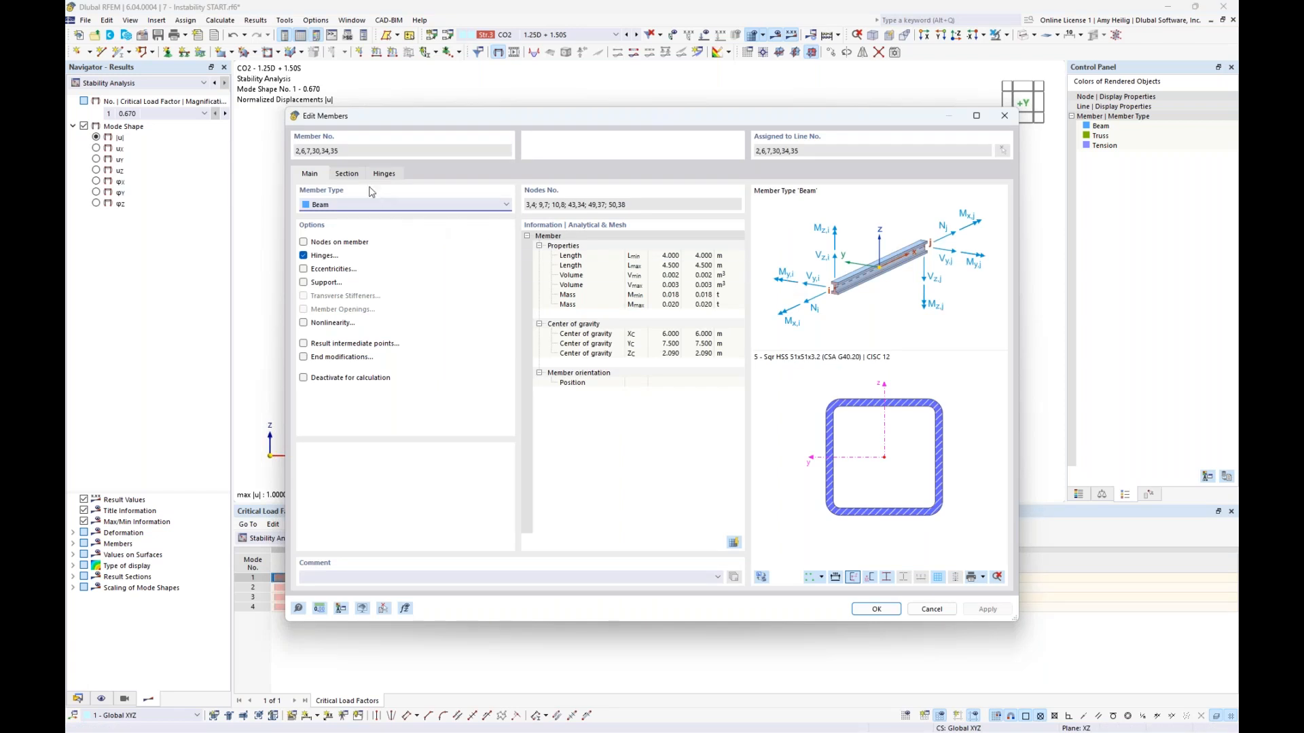
pyautogui.click(347, 174)
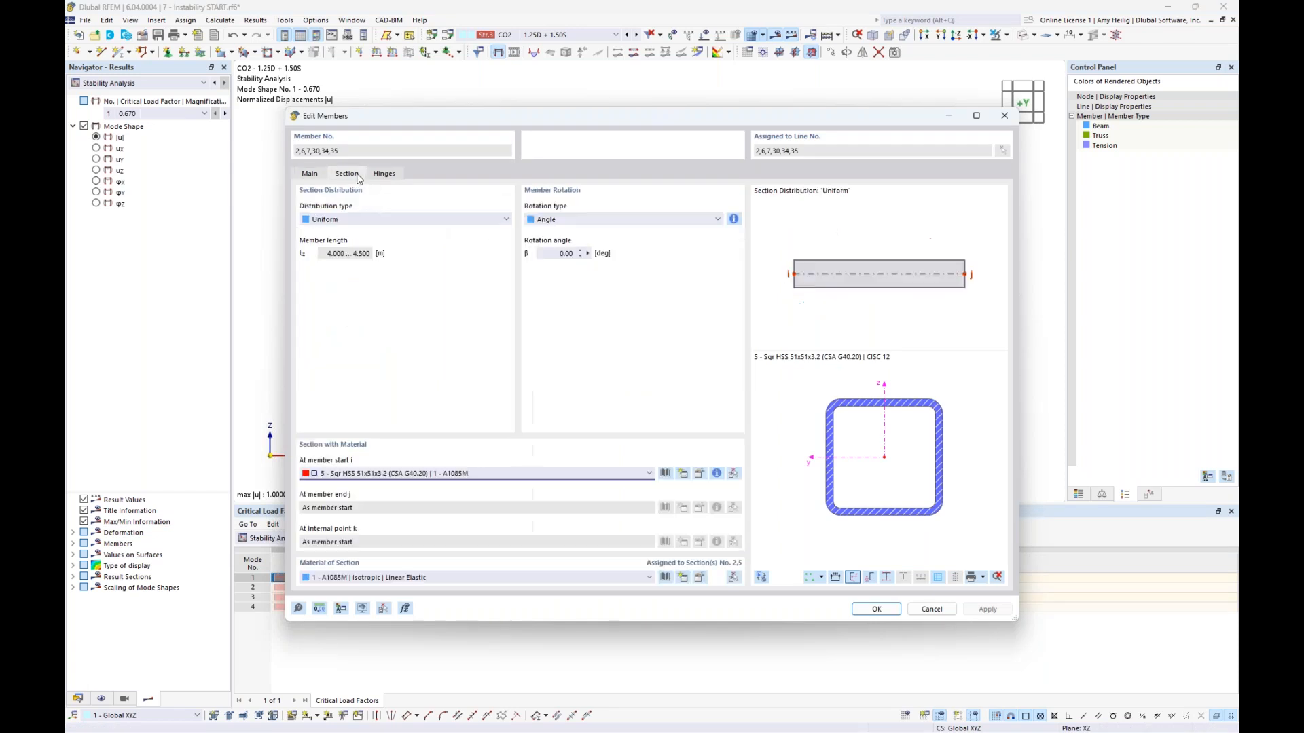
pyautogui.click(460, 475)
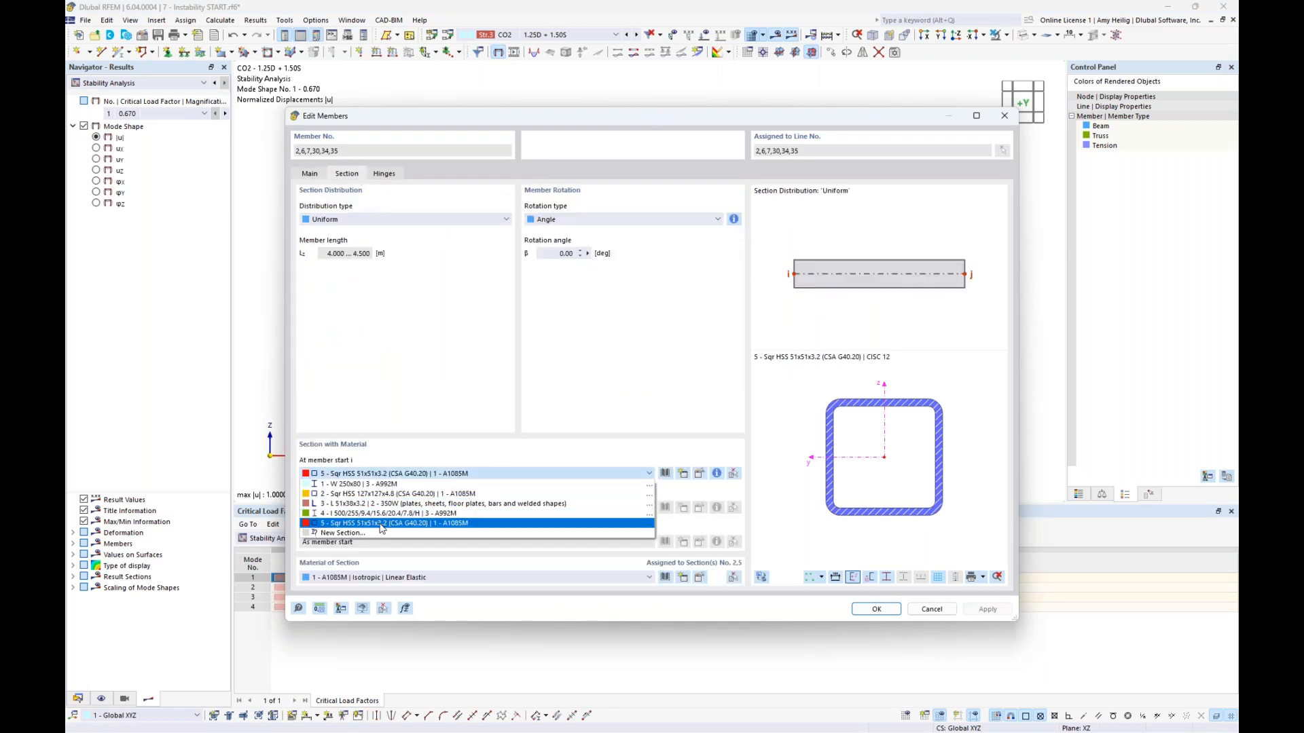
pyautogui.click(370, 495)
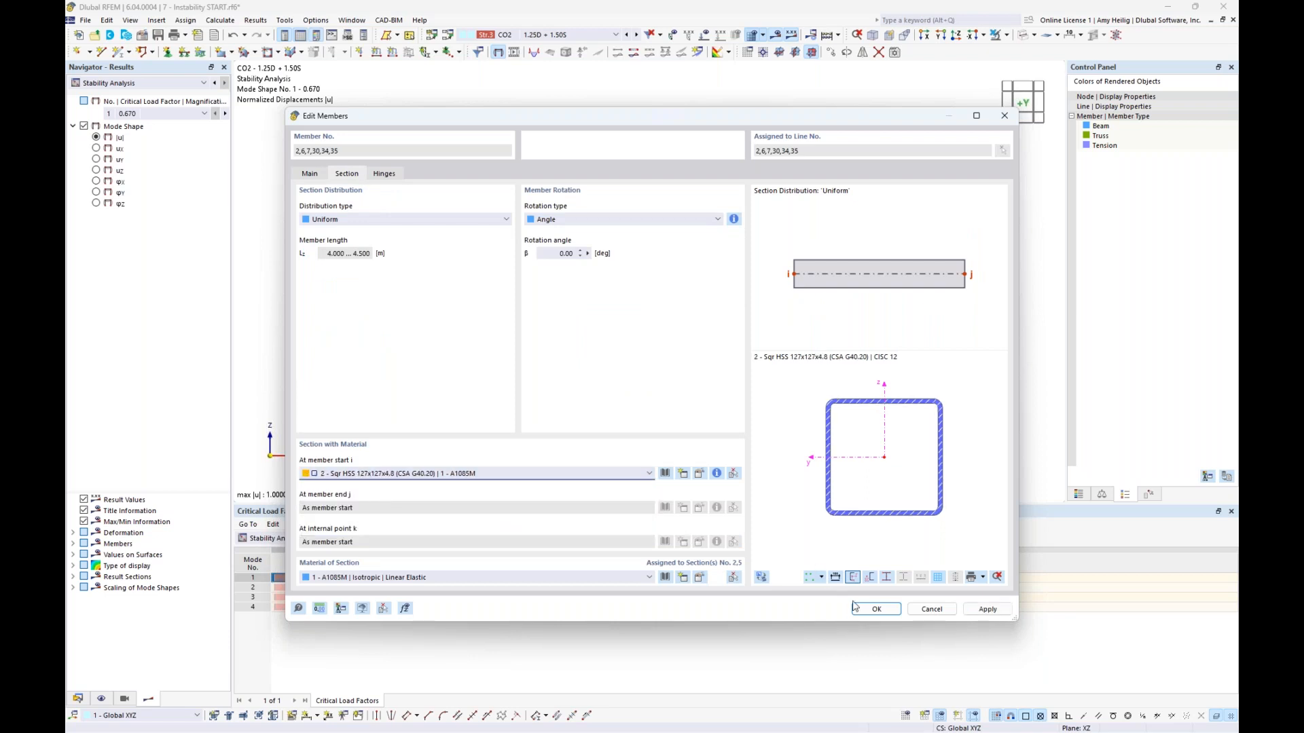
pyautogui.click(876, 609)
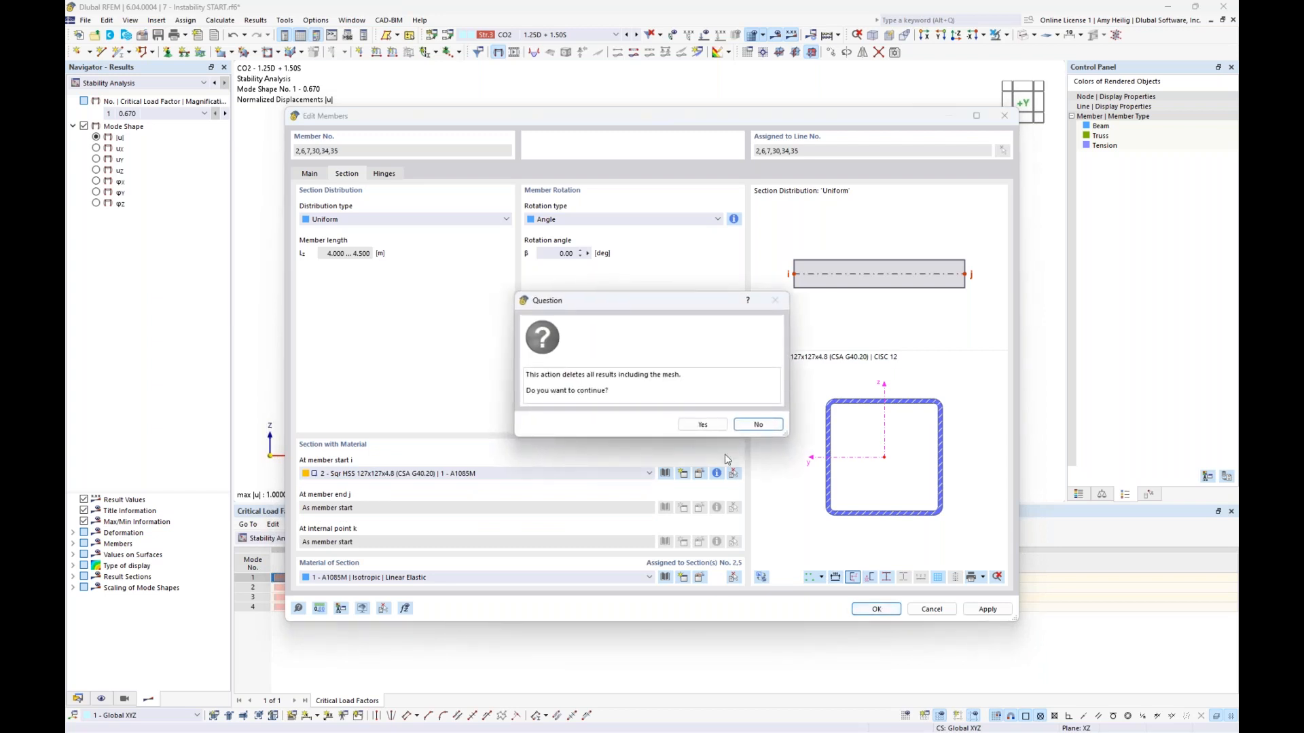
pyautogui.click(712, 427)
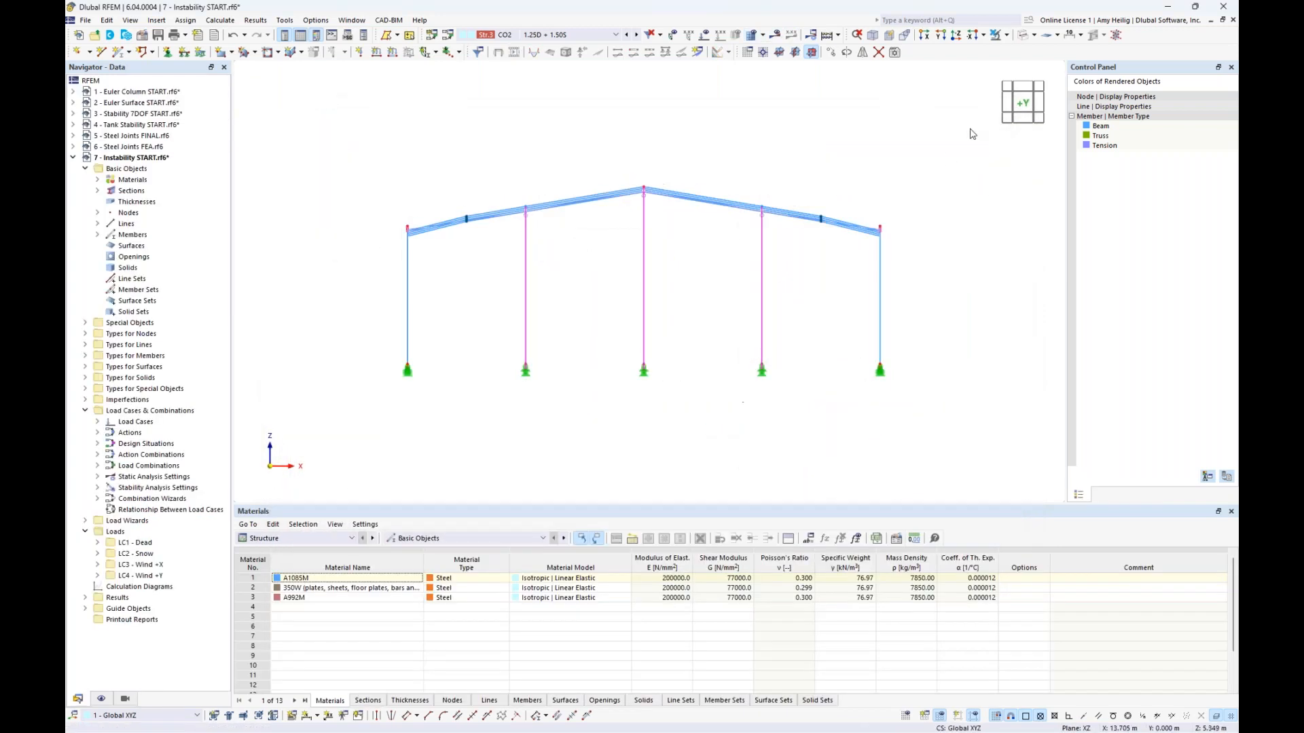
# Set CO2's static analysis settings to SA2 - Second-order (P-Δ) | Picard | 100 | 1 and recalculate it
pyautogui.click(1024, 38)
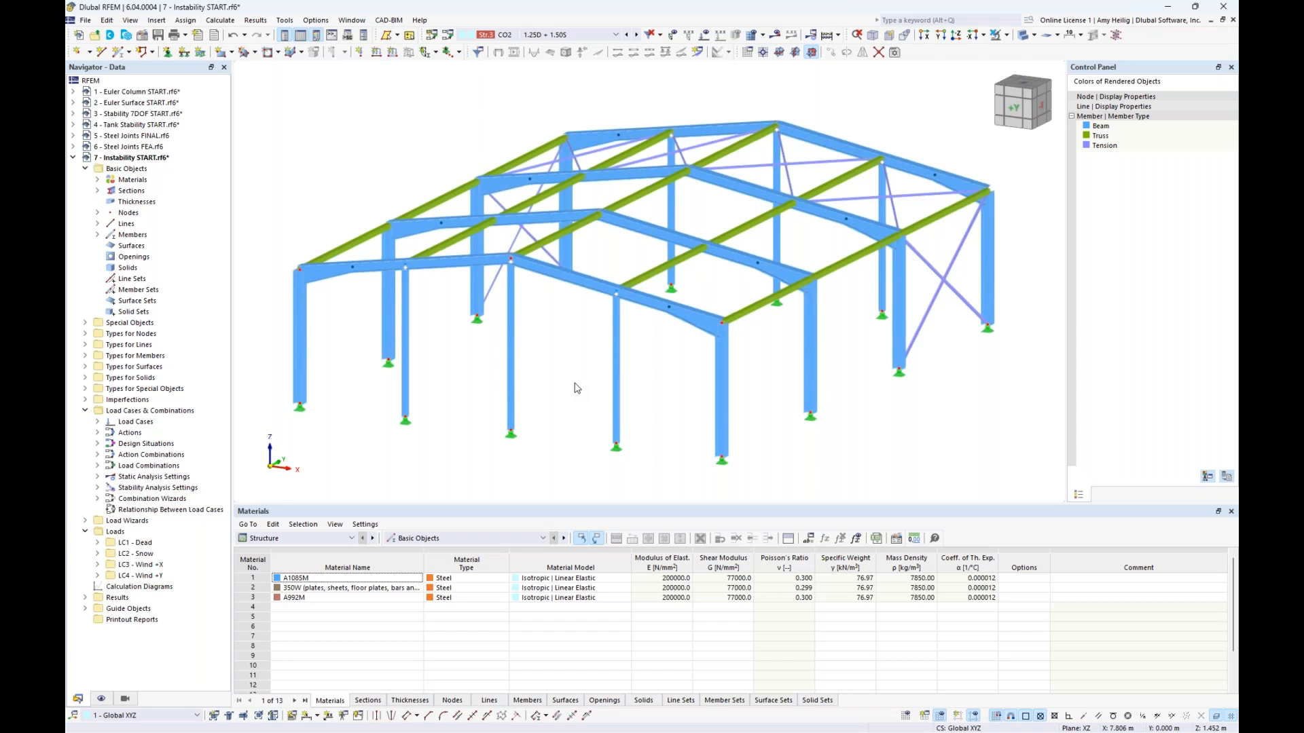
pyautogui.click(447, 35)
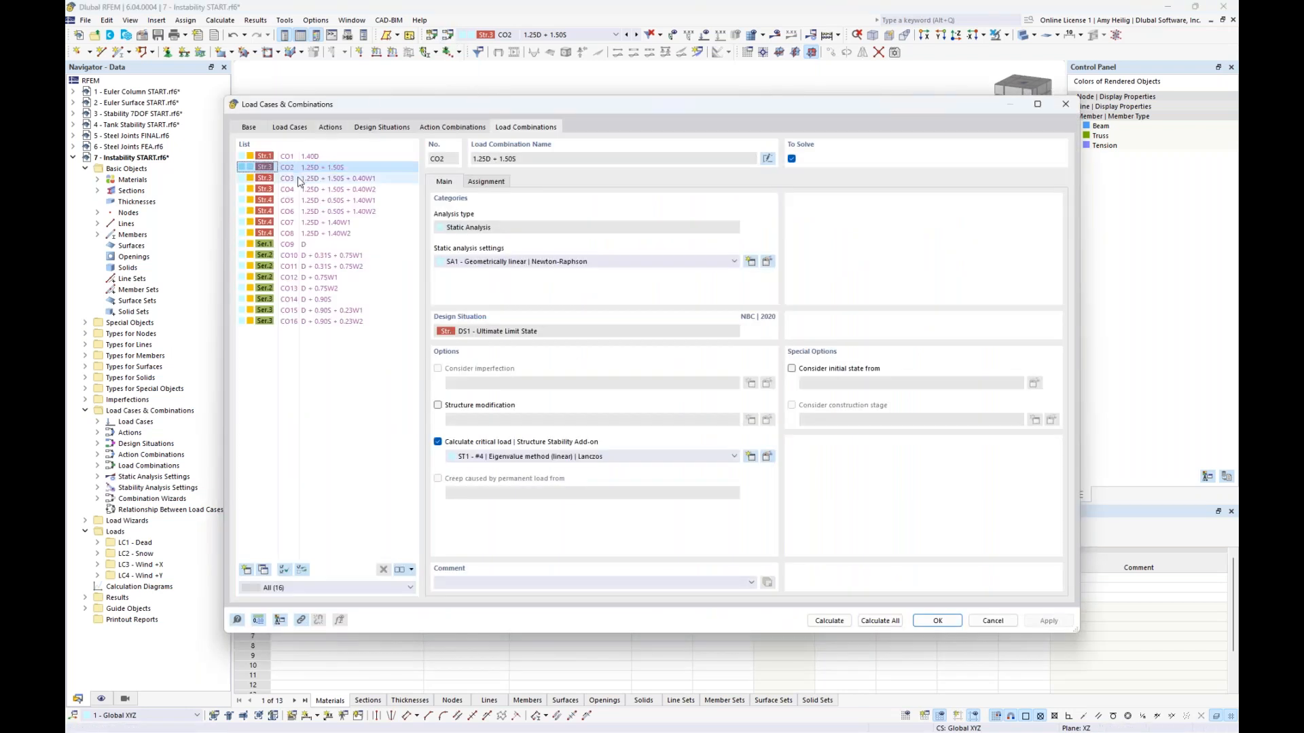
pyautogui.click(540, 262)
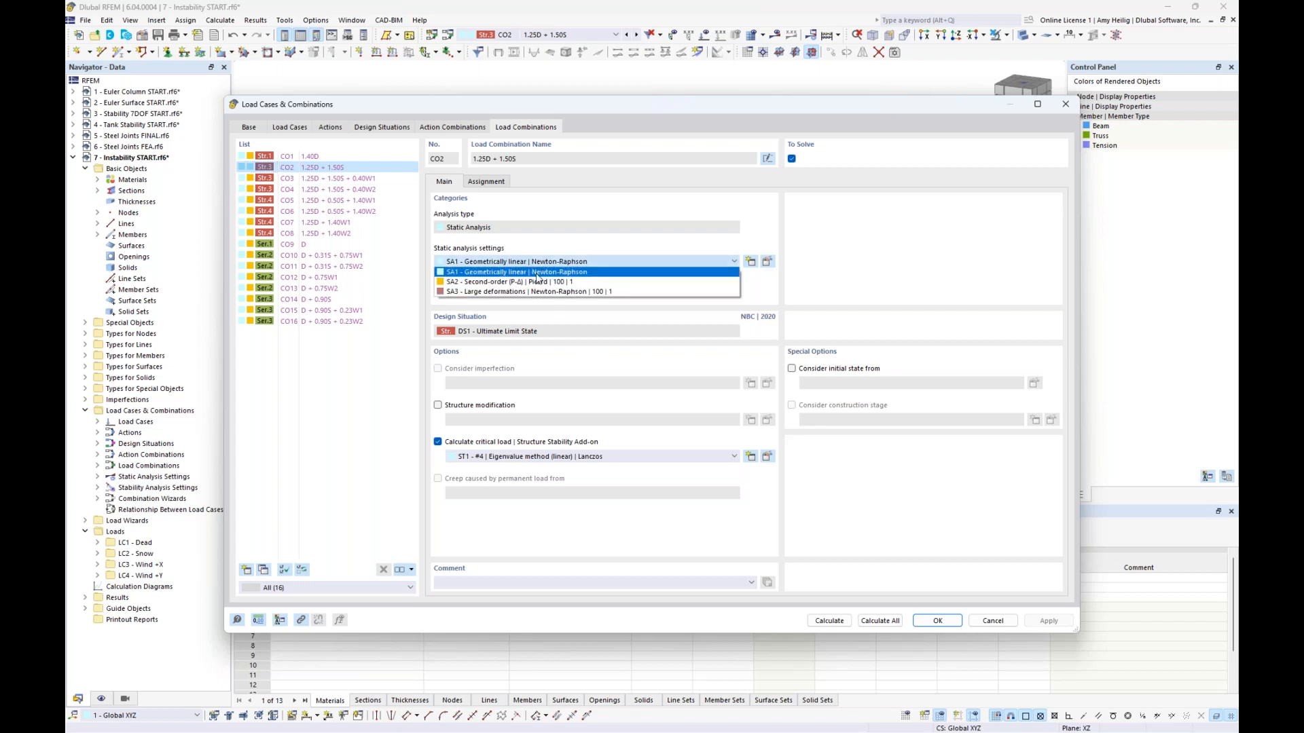
pyautogui.click(530, 282)
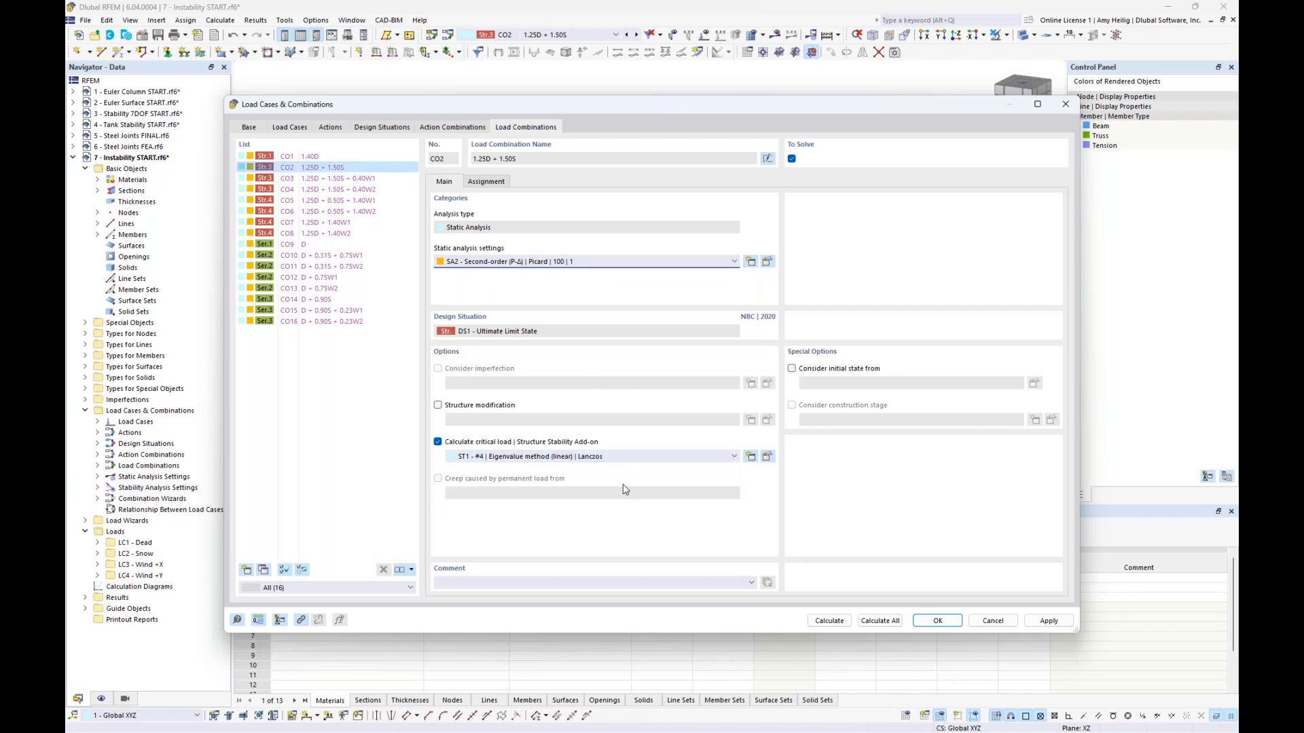
pyautogui.click(829, 620)
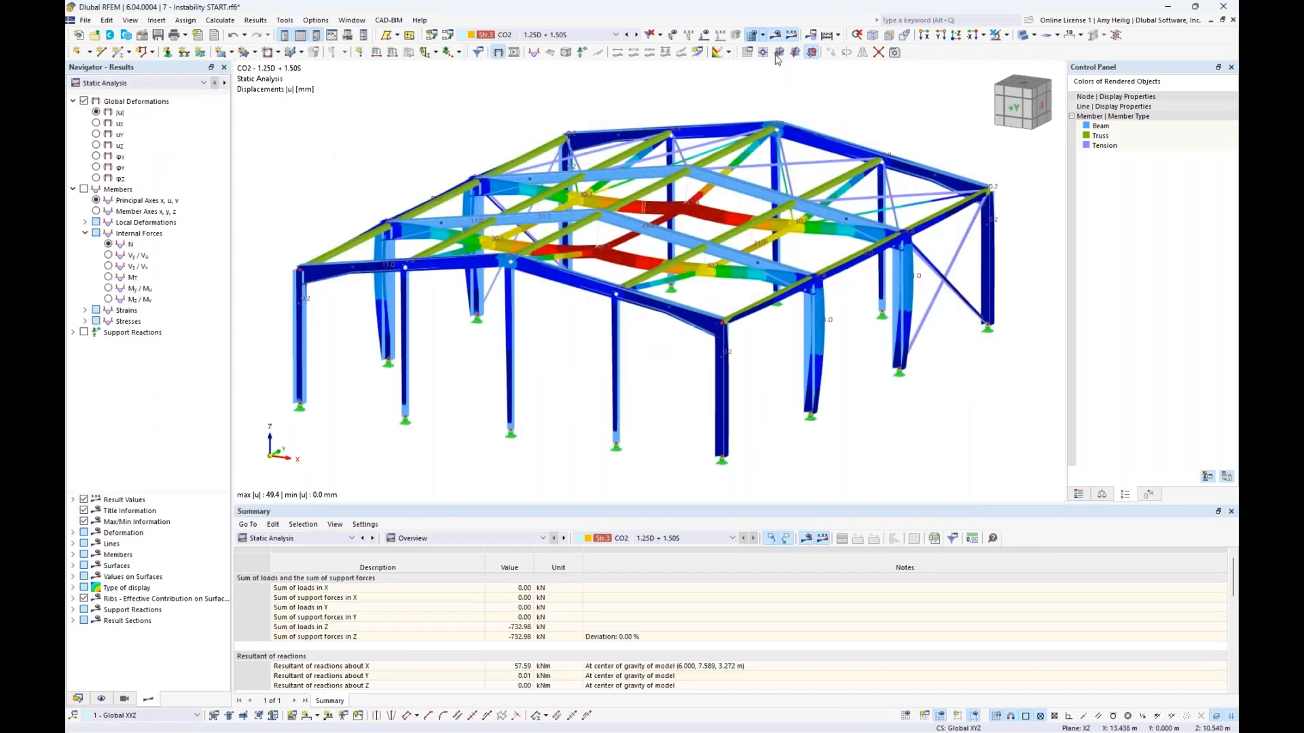
# Display CO2's stability analysis results without the solid model overlay and examine mode shape 1 and its critical load factors
pyautogui.click(1024, 37)
pyautogui.click(1024, 36)
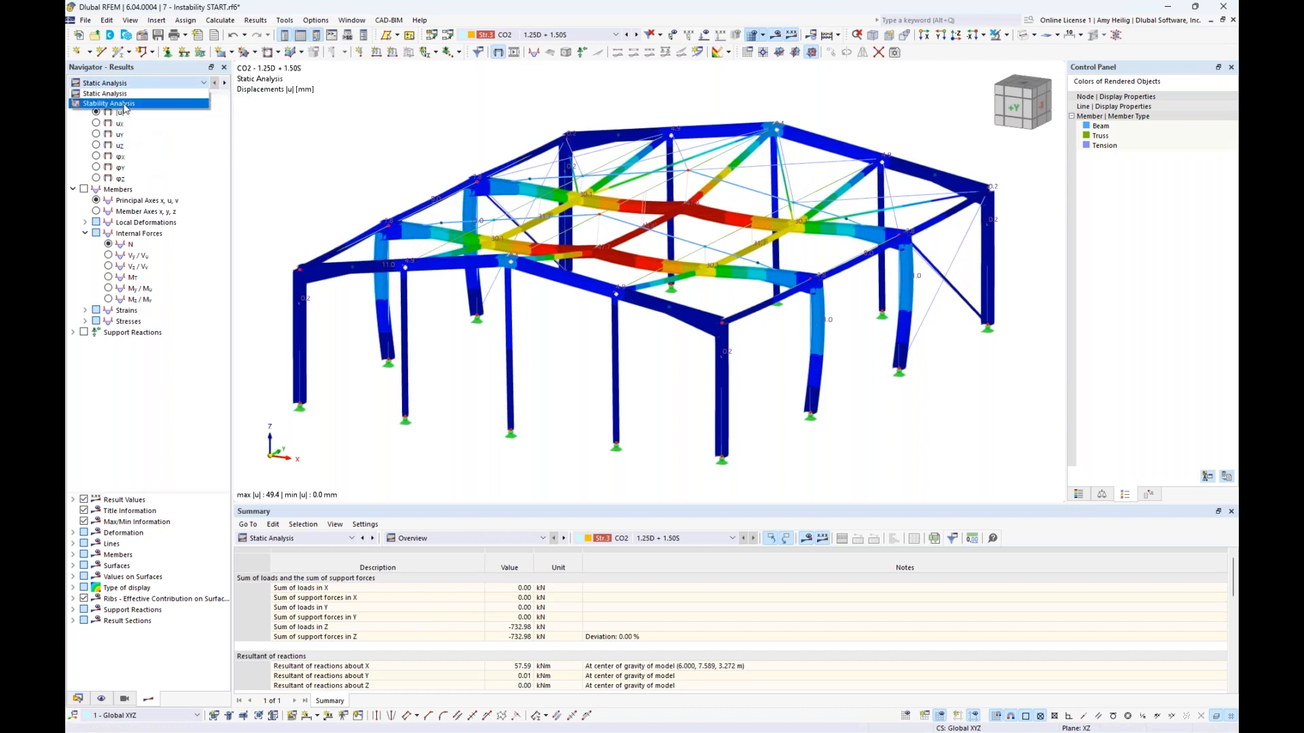
pyautogui.click(125, 104)
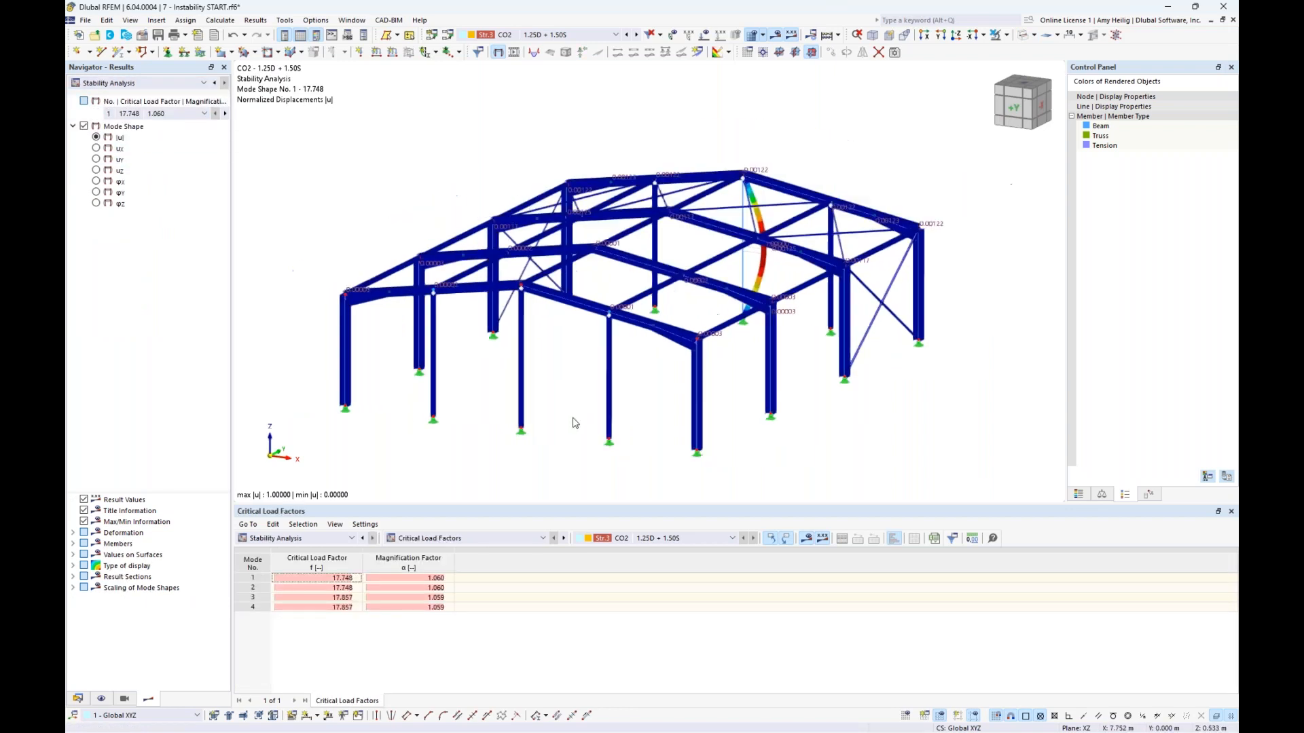
pyautogui.keyDown('ctrl'); pyautogui.moveTo(889, 391); pyautogui.dragTo(663, 382, button='middle'); pyautogui.keyUp('ctrl')
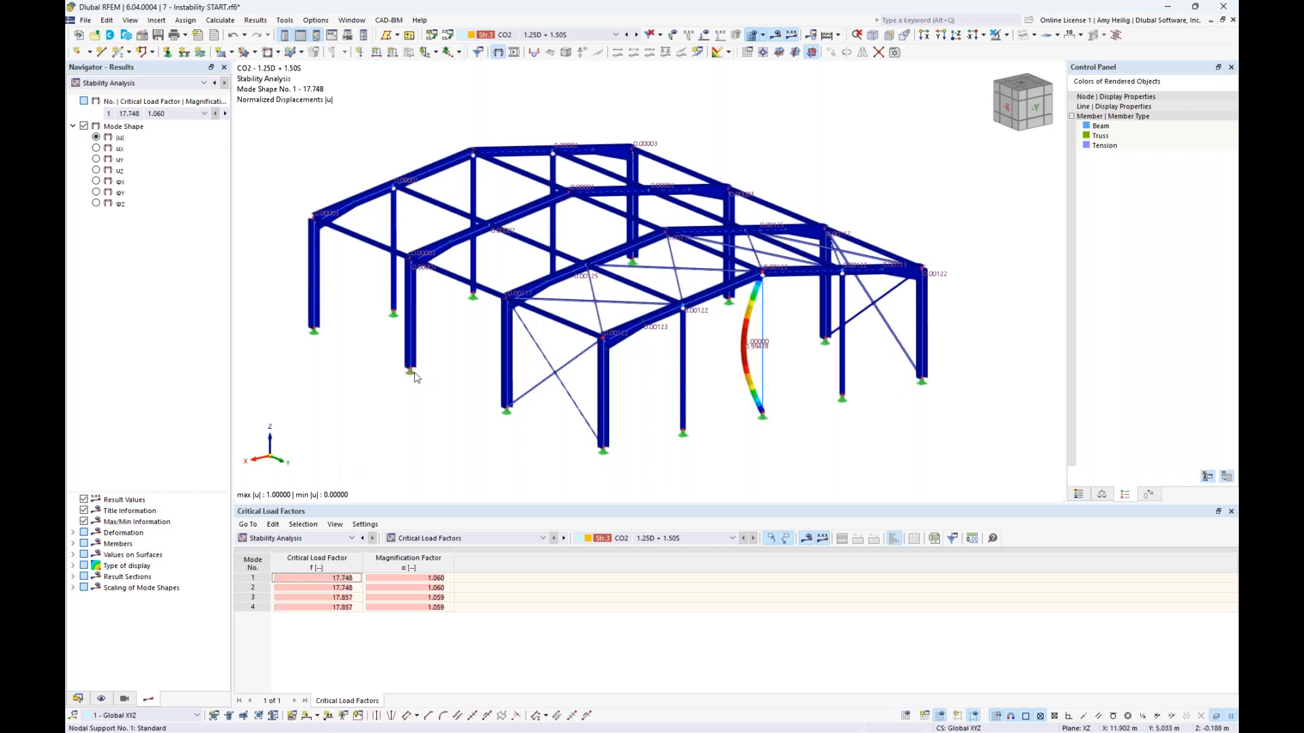
pyautogui.moveTo(417, 377)
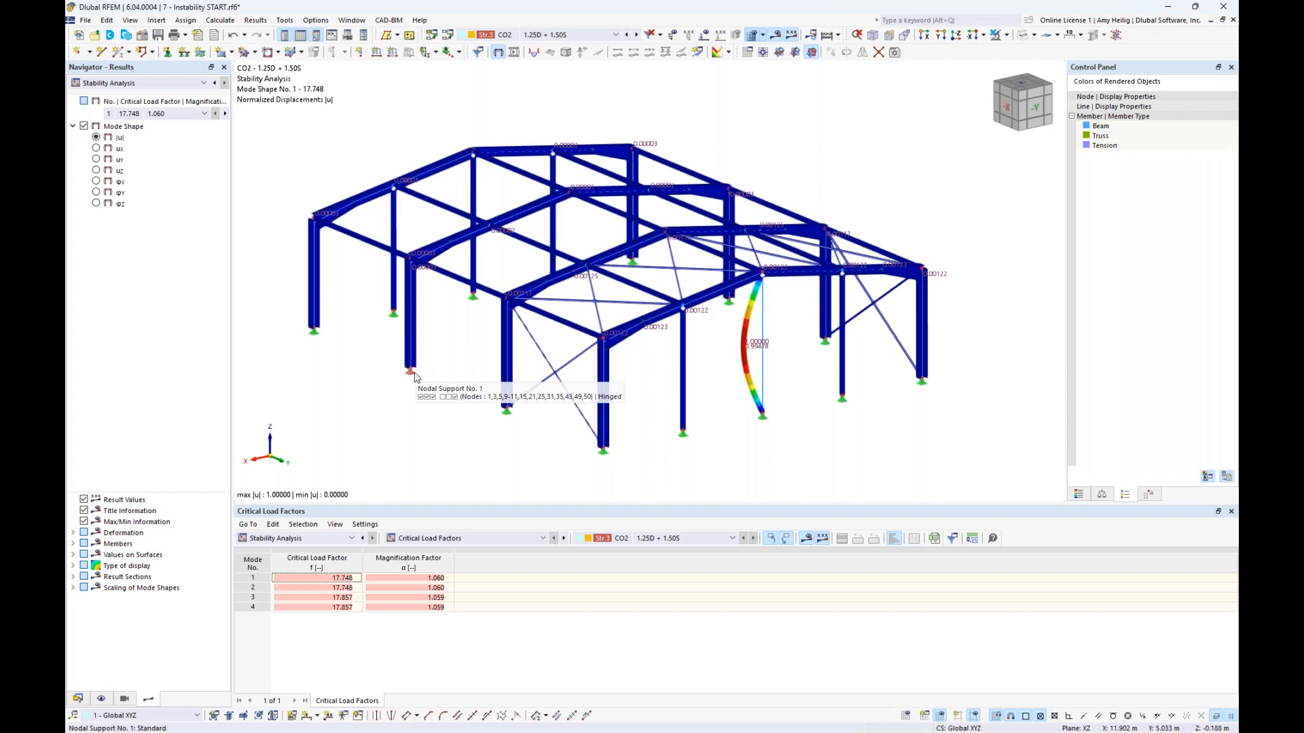
# Switch to the PowerPoint slide show with the Dlubal Software Information slide
pyautogui.press('super+Tab')
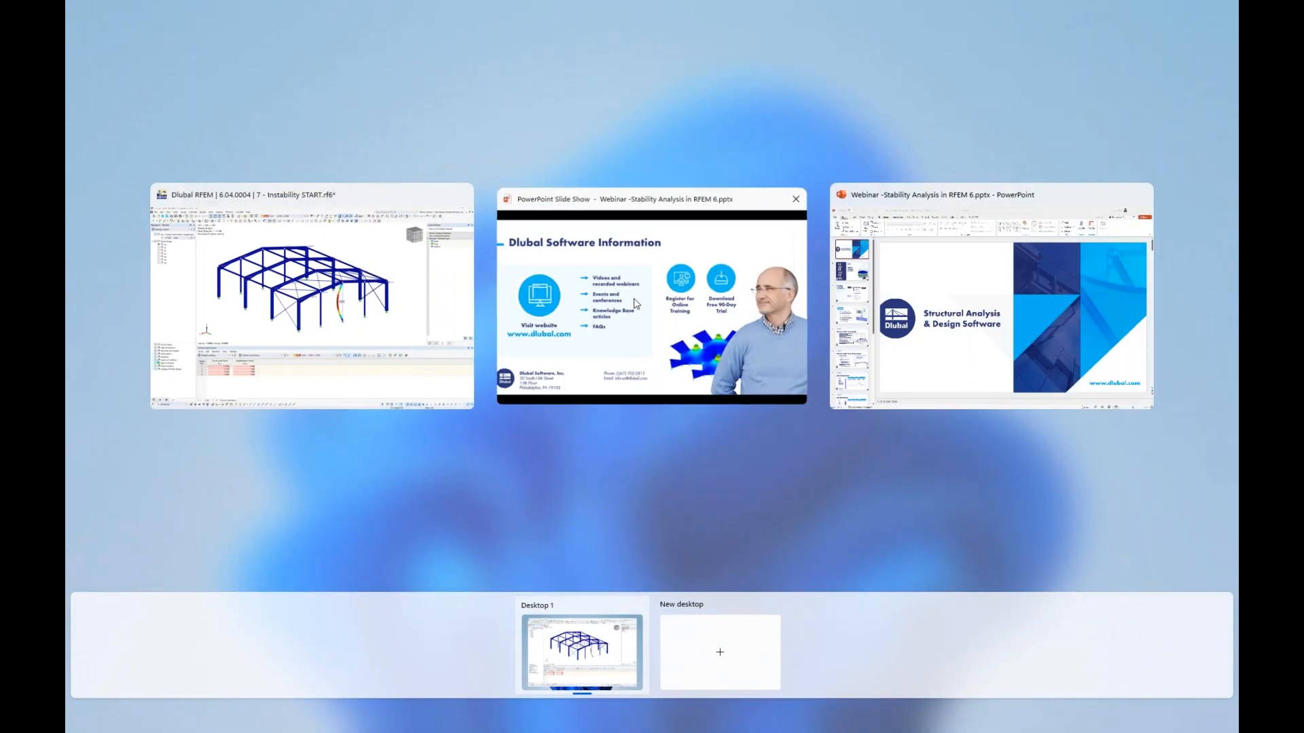
pyautogui.click(637, 303)
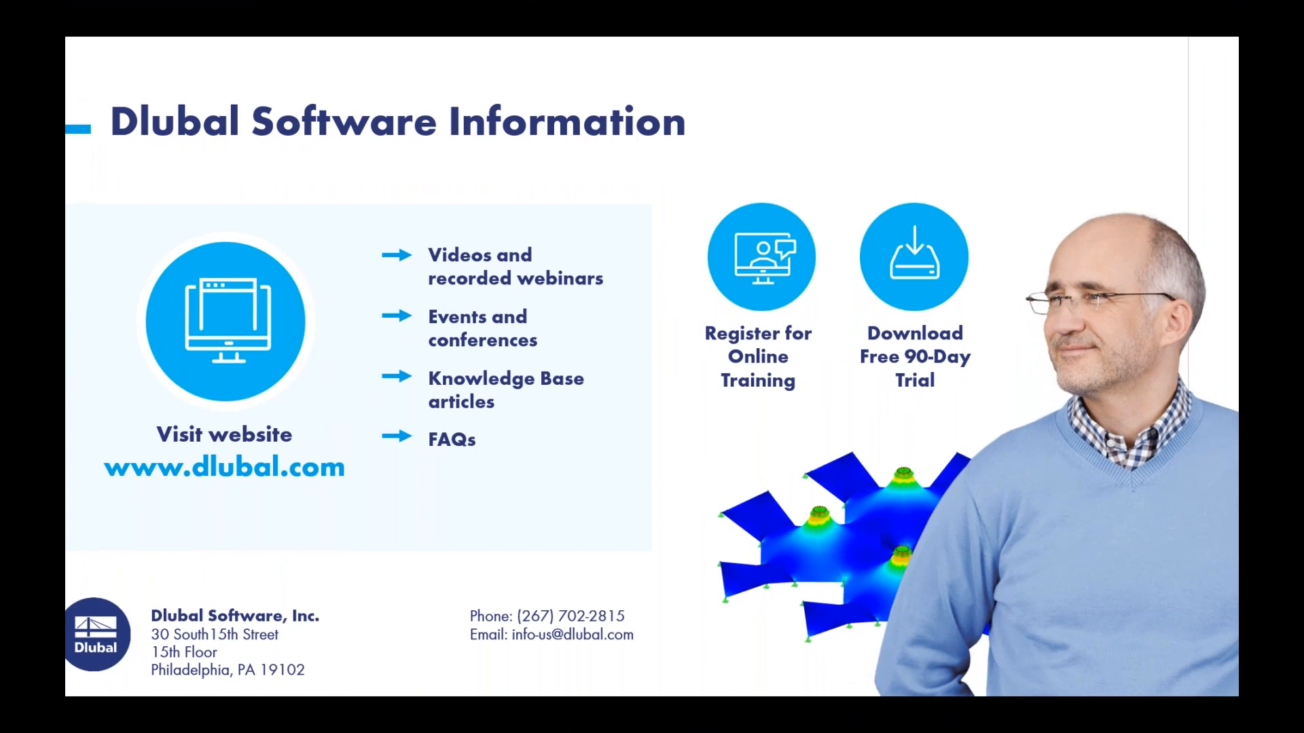